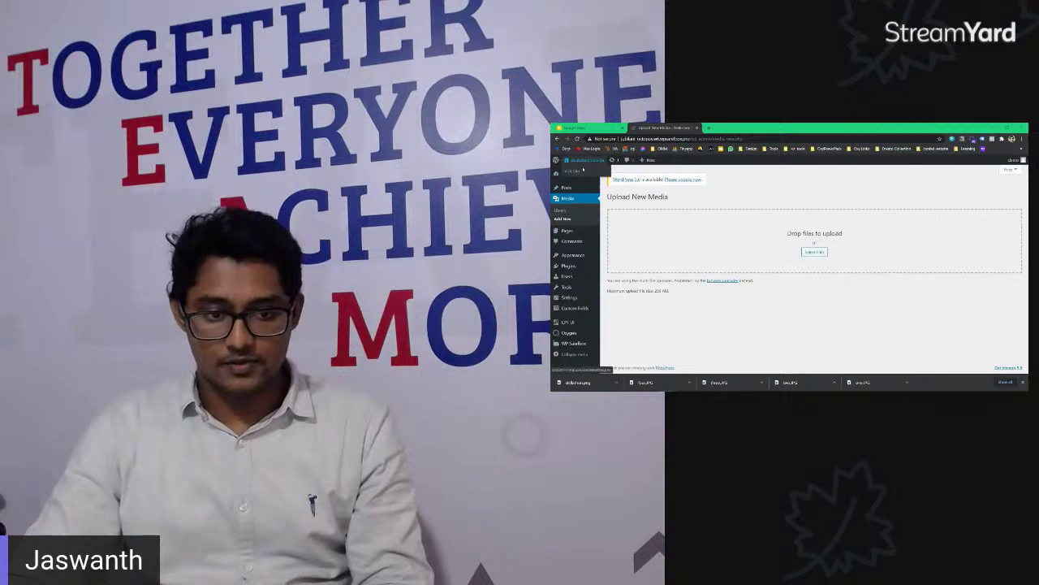
Step: Visit the live site to examine its header and menu, and close the downloads bar
{"action": "left_click", "coordinate": [578, 169]}
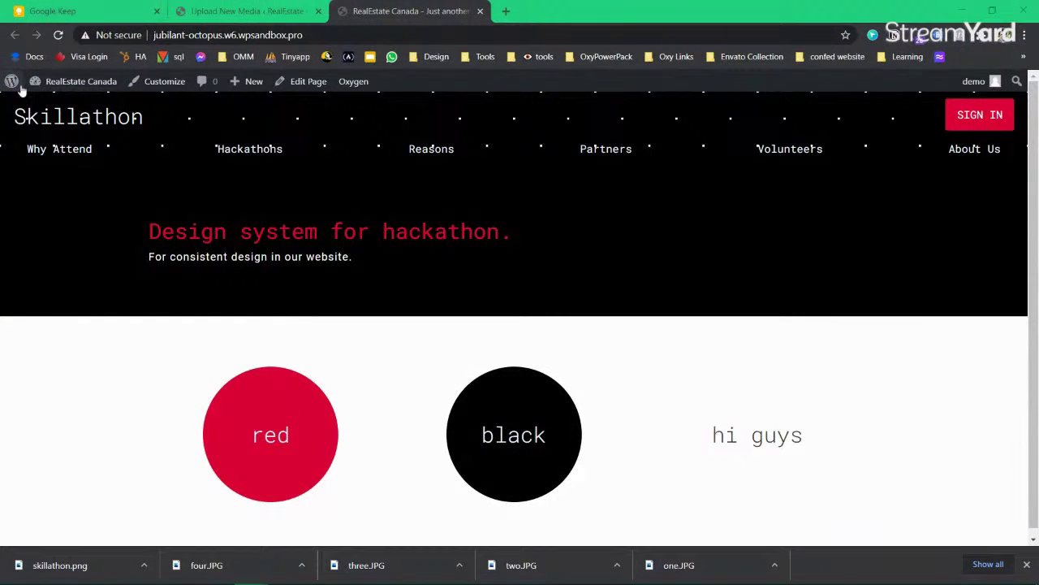
{"action": "left_click_drag", "start_coordinate": [144, 117], "coordinate": [988, 154]}
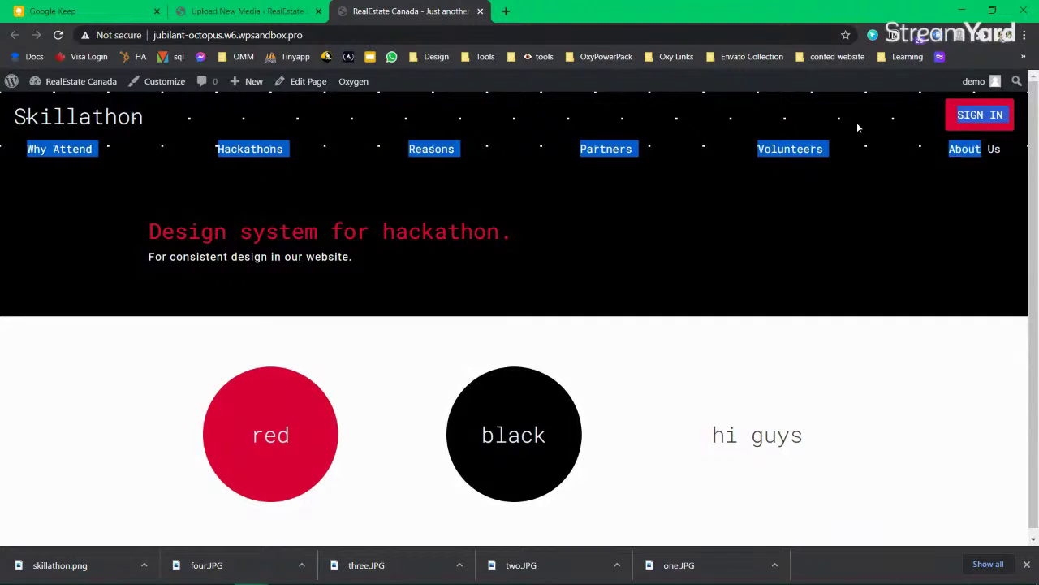
{"action": "left_click", "coordinate": [854, 121]}
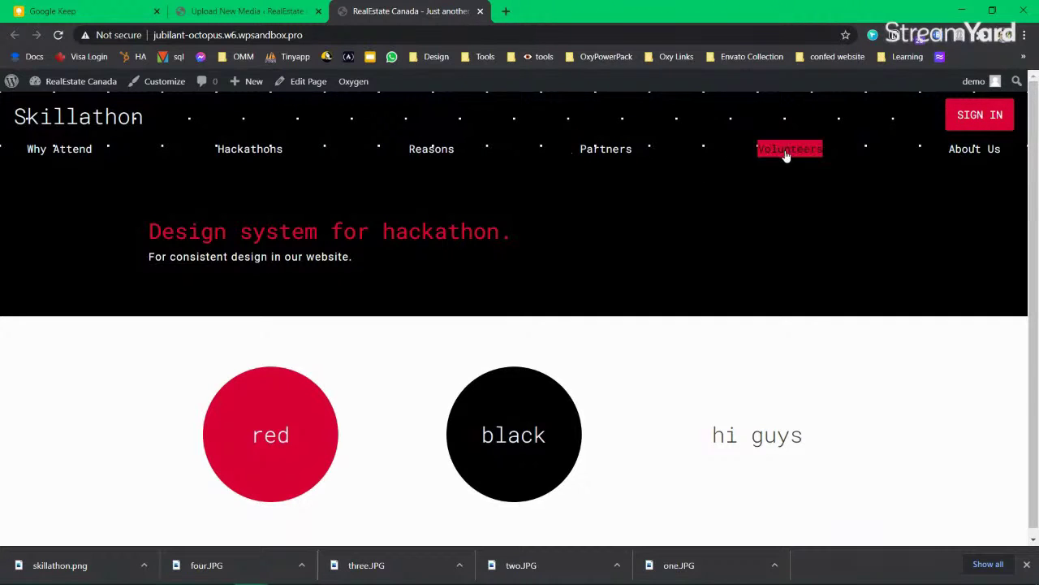
{"action": "scroll", "coordinate": [1037, 141], "scroll_direction": "down", "scroll_amount": 1}
{"action": "scroll", "coordinate": [479, 181], "scroll_direction": "up", "scroll_amount": 1}
{"action": "right_click", "coordinate": [506, 330]}
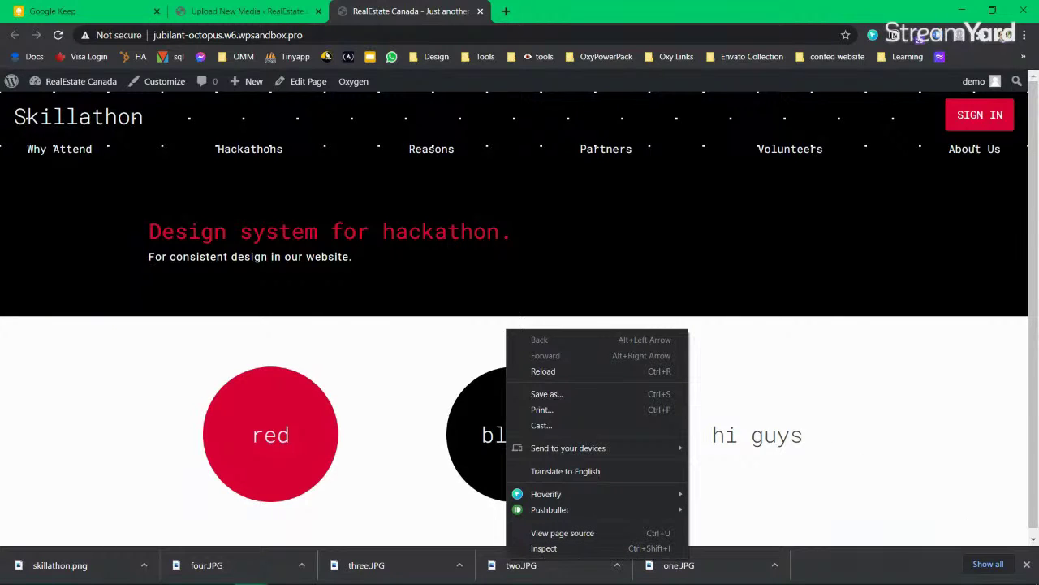
{"action": "left_click", "coordinate": [1026, 564]}
{"action": "left_click", "coordinate": [1026, 565]}
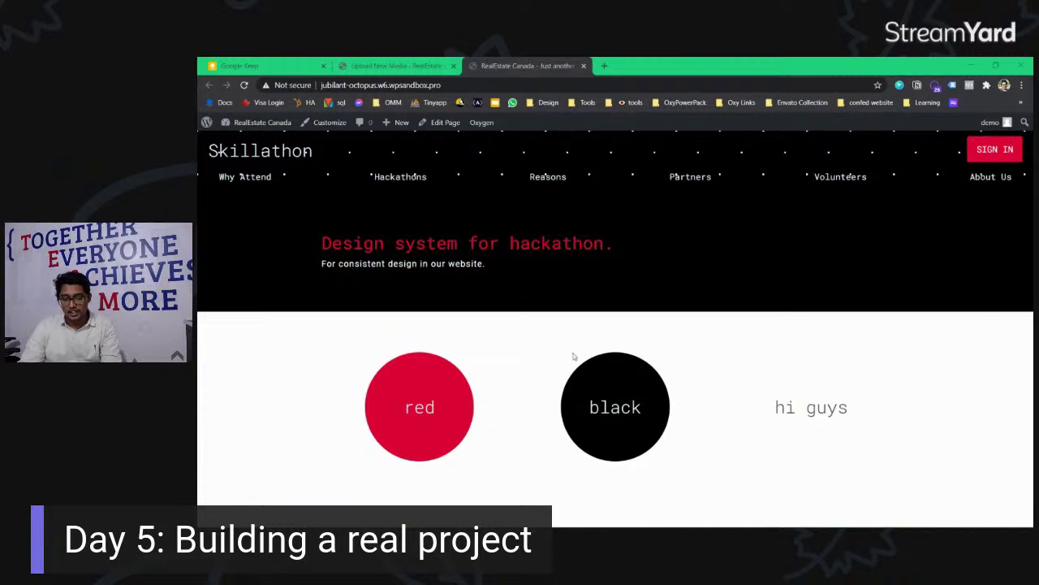
Step: Check the browser's downloads list for the image files and return to the Upload New Media page
{"action": "left_click_drag", "start_coordinate": [333, 244], "coordinate": [649, 246]}
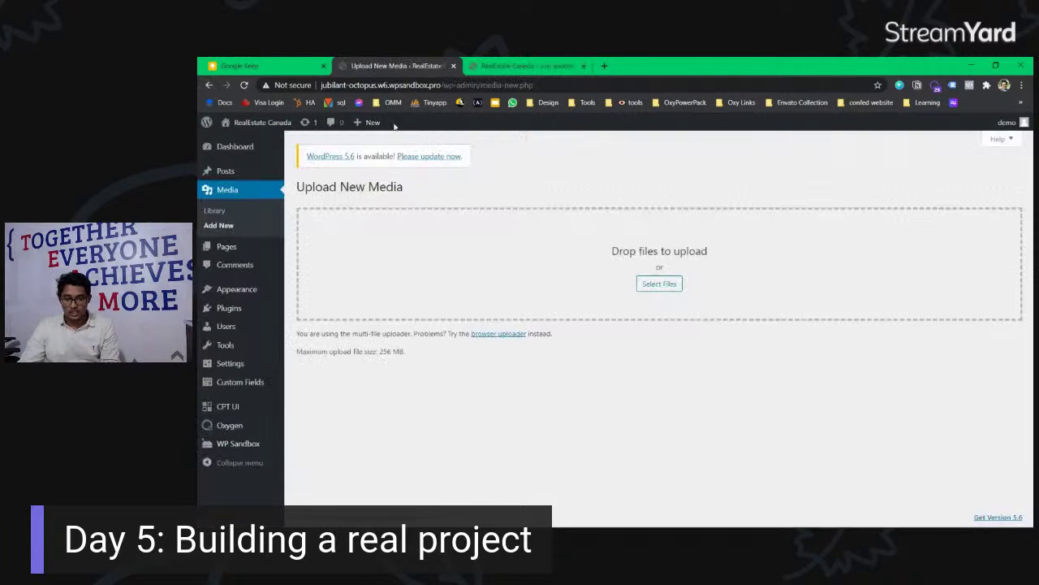
{"action": "left_click", "coordinate": [395, 66]}
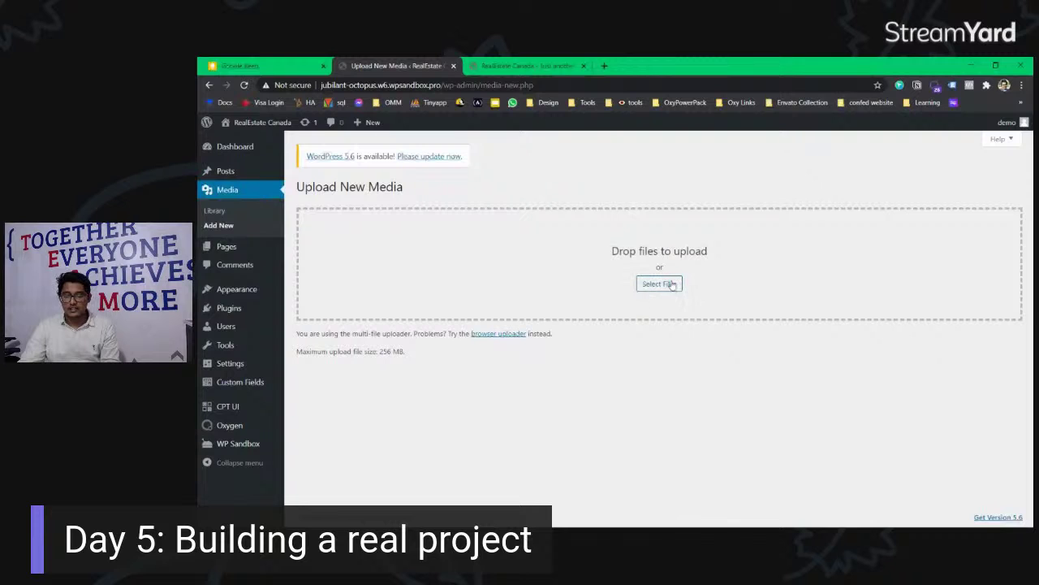
{"action": "key", "text": "ctrl+j"}
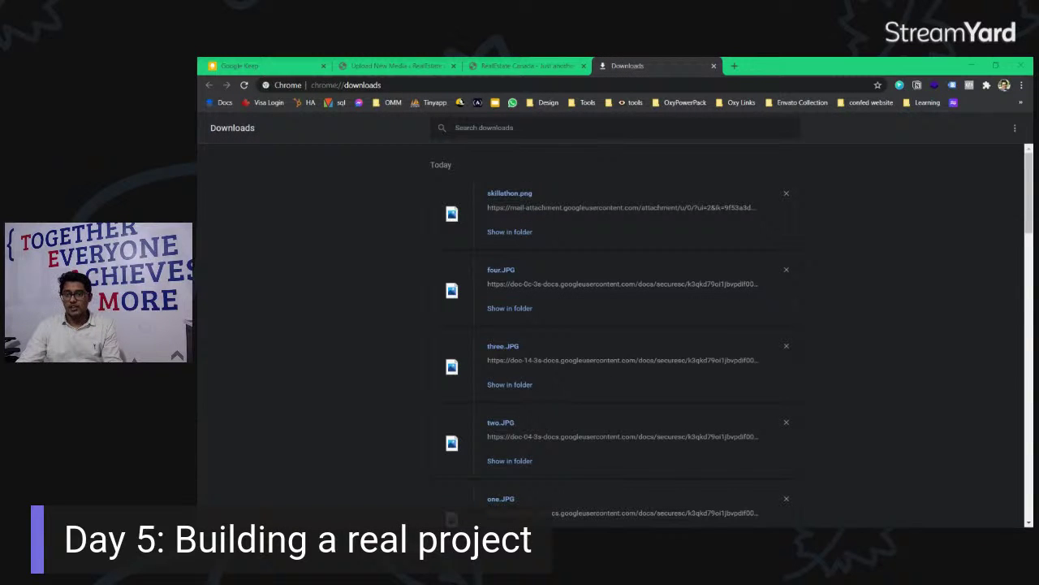
{"action": "left_click", "coordinate": [379, 68]}
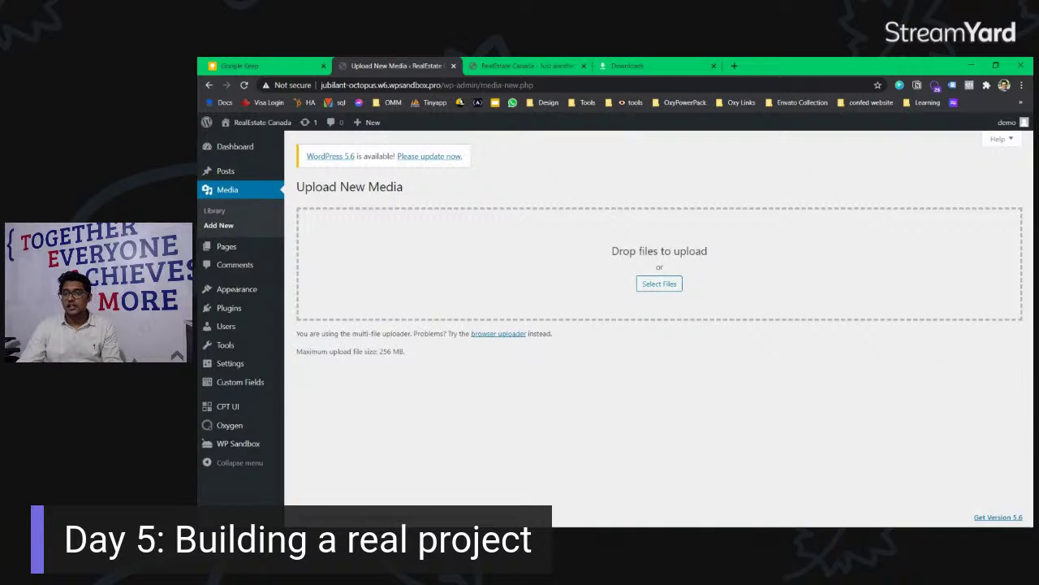
Step: Switch to the imagesforwebsite folder in File Explorer and check the file size of the four image
{"action": "key", "text": "alt+Tab"}
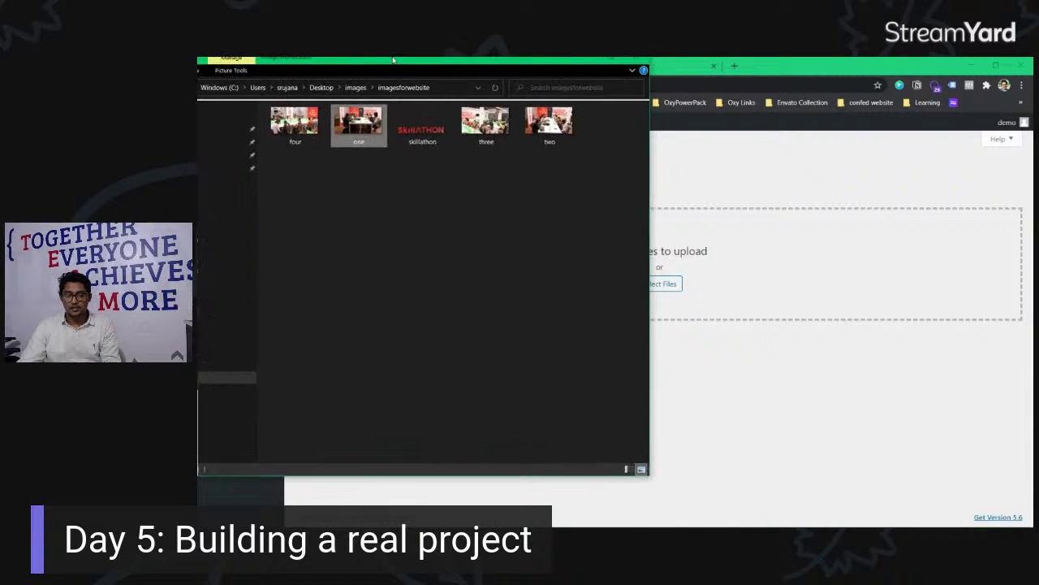
{"action": "left_click", "coordinate": [318, 117]}
{"action": "key", "text": "alt+Return"}
{"action": "left_click_drag", "start_coordinate": [379, 260], "coordinate": [435, 261]}
{"action": "left_click", "coordinate": [427, 261]}
{"action": "left_click", "coordinate": [445, 394]}
Step: Check the file sizes of the one and skillathon images in their properties
{"action": "left_click", "coordinate": [383, 130]}
{"action": "key", "text": "alt+Return"}
{"action": "left_click_drag", "start_coordinate": [472, 264], "coordinate": [446, 265]}
{"action": "left_click", "coordinate": [529, 394]}
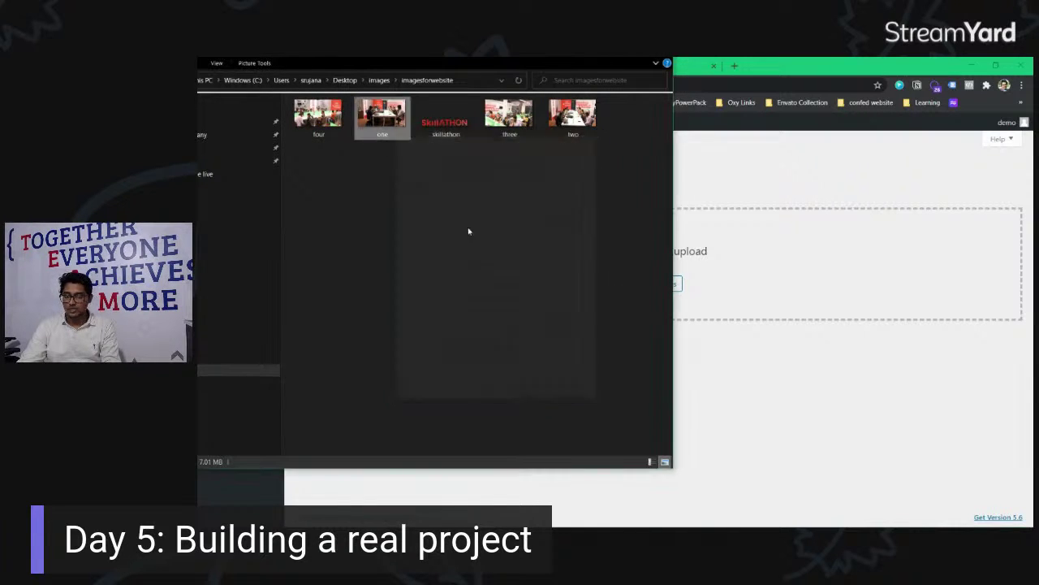
{"action": "left_click", "coordinate": [445, 121]}
{"action": "key", "text": "alt+Return"}
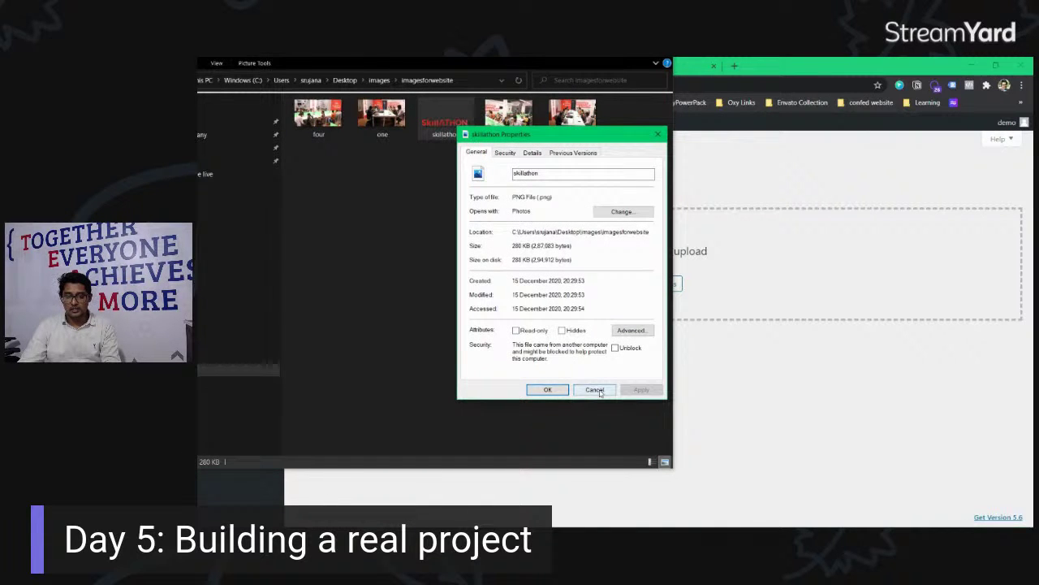
{"action": "left_click", "coordinate": [596, 390]}
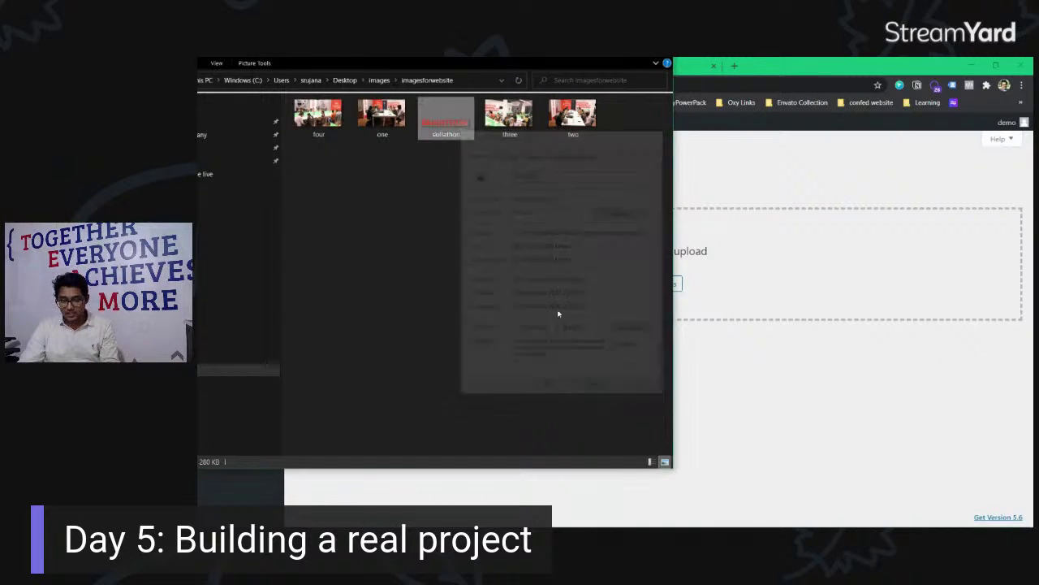
{"action": "left_click_drag", "start_coordinate": [291, 177], "coordinate": [626, 163]}
{"action": "left_click", "coordinate": [606, 193]}
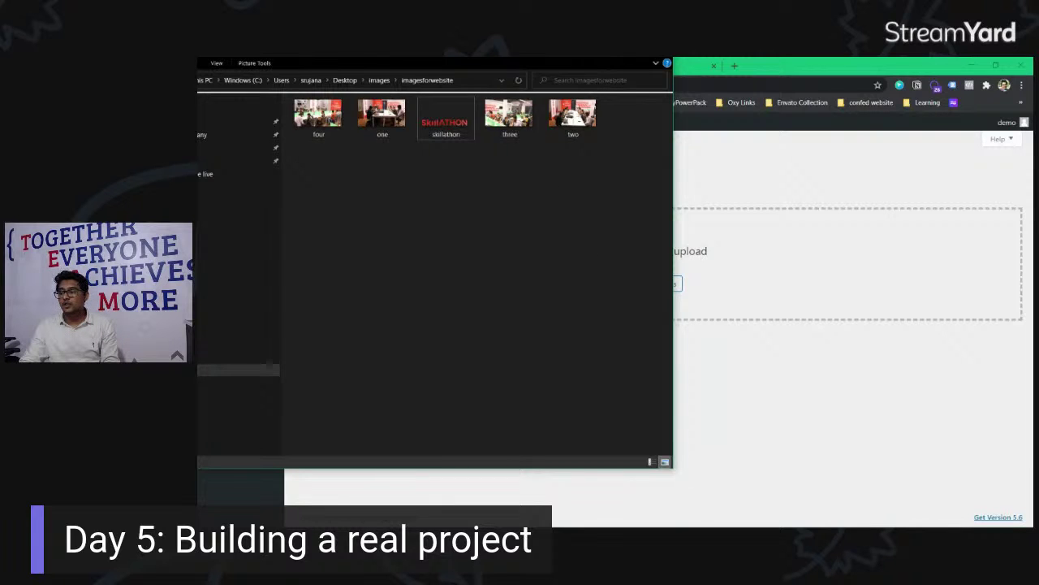
Step: Minimize the imagesforwebsite folder window and look through the open site and downloads pages, ending on Upload New Media
{"action": "left_click_drag", "start_coordinate": [593, 66], "coordinate": [572, 285]}
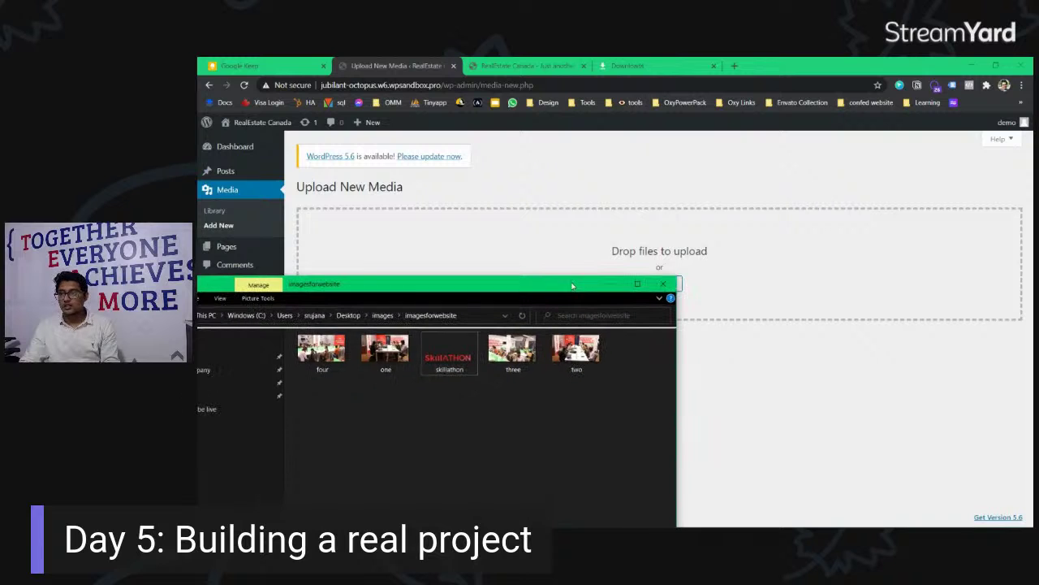
{"action": "left_click", "coordinate": [613, 283]}
{"action": "left_click", "coordinate": [515, 65]}
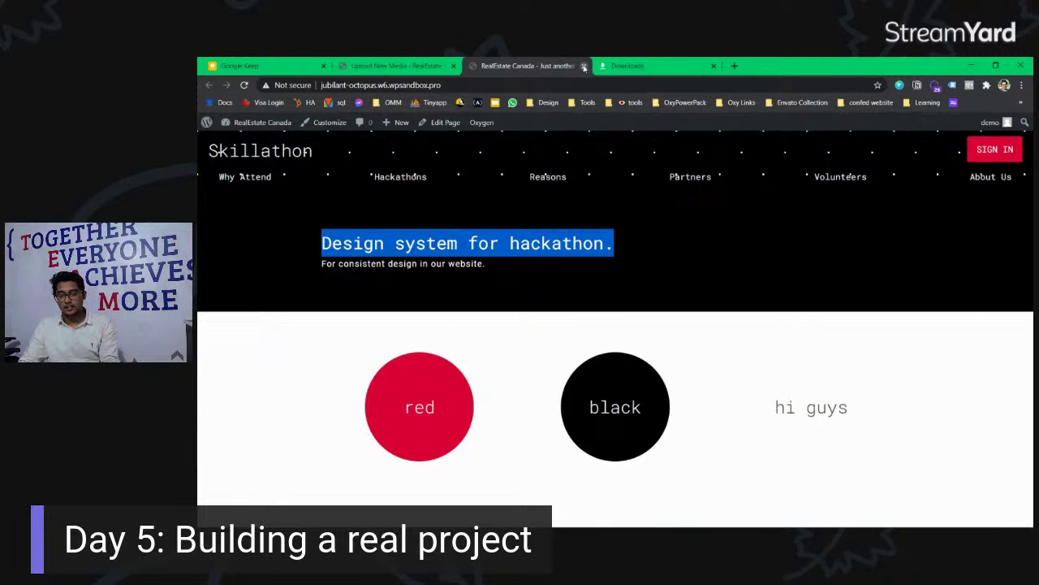
{"action": "left_click", "coordinate": [631, 66]}
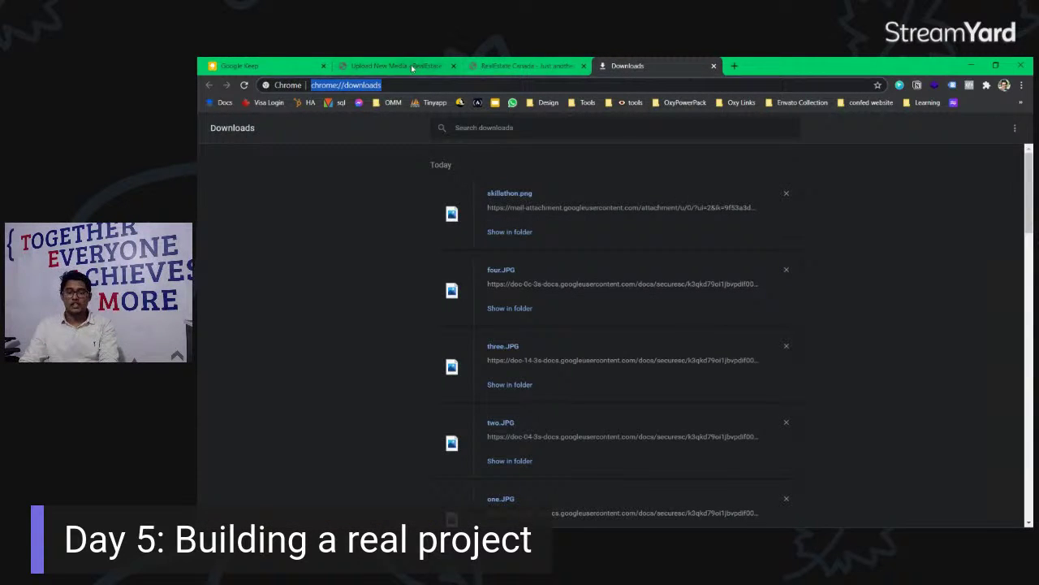
{"action": "left_click", "coordinate": [402, 65]}
Step: Bring back the imagesforwebsite folder, maximize its window, and check the properties of the four image
{"action": "key", "text": "alt+Tab"}
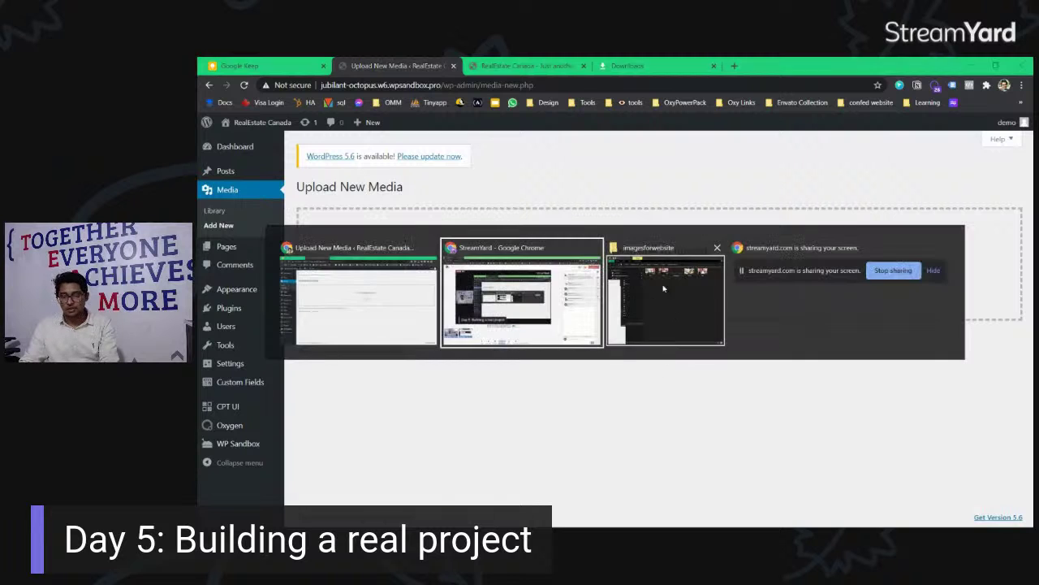
{"action": "left_click", "coordinate": [665, 304]}
{"action": "left_click", "coordinate": [637, 284]}
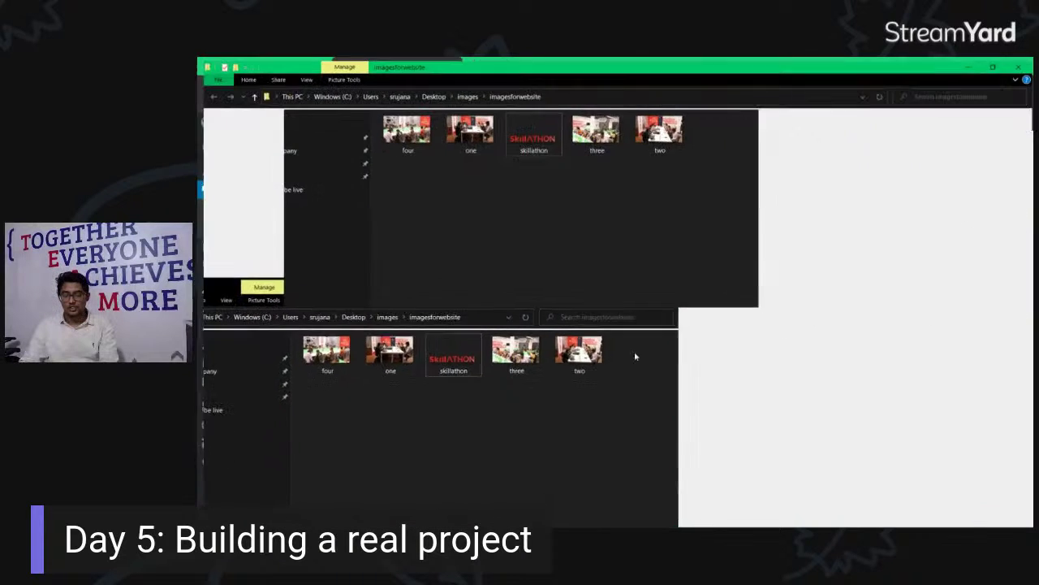
{"action": "left_click", "coordinate": [405, 130]}
{"action": "key", "text": "alt+Return"}
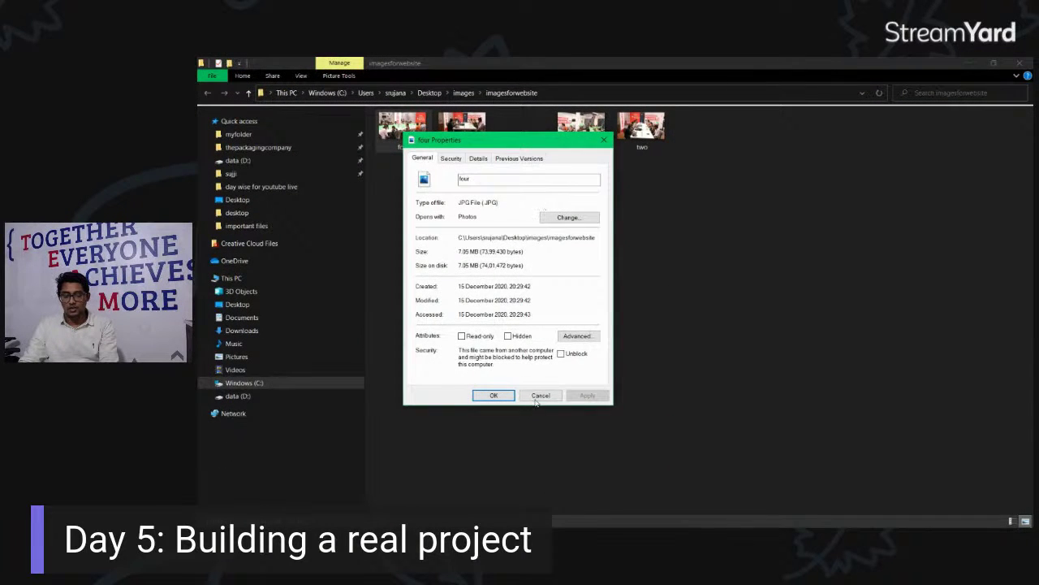
{"action": "left_click", "coordinate": [538, 397]}
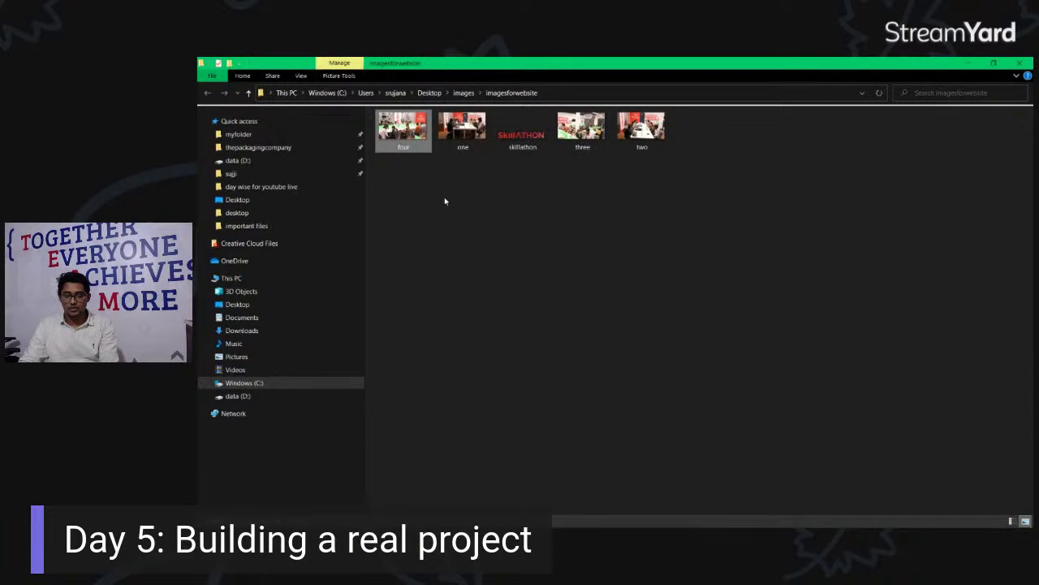
Step: View the four photo at full size, and examine its size on disk in the file properties
{"action": "double_click", "coordinate": [406, 134]}
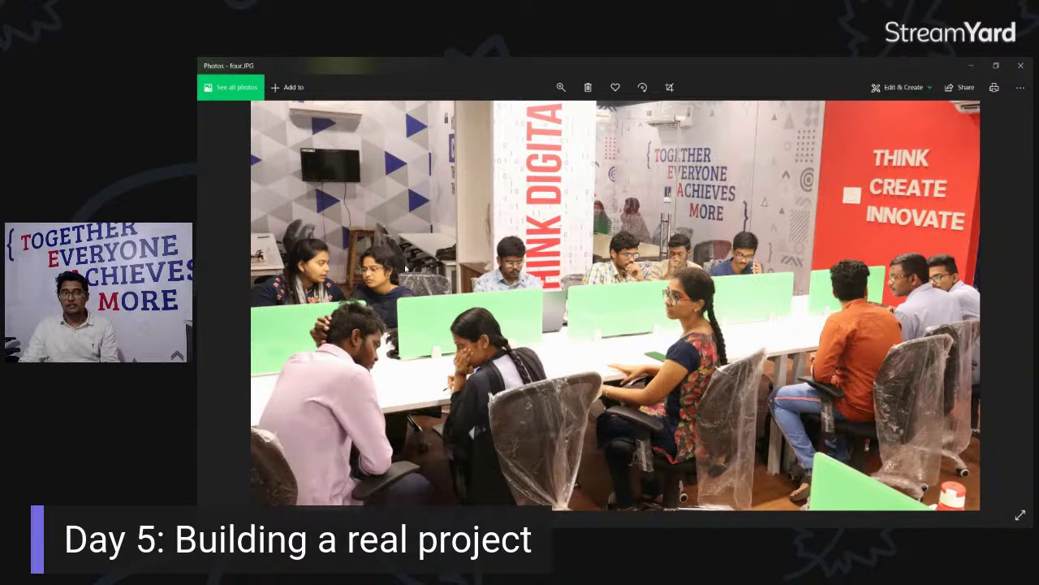
{"action": "left_click", "coordinate": [1021, 65]}
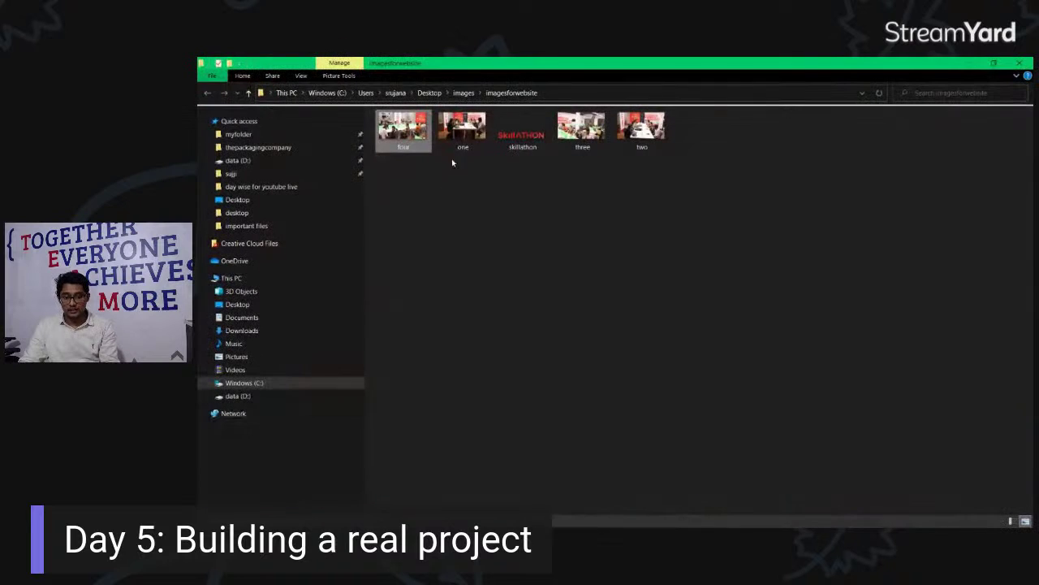
{"action": "key", "text": "alt+Return"}
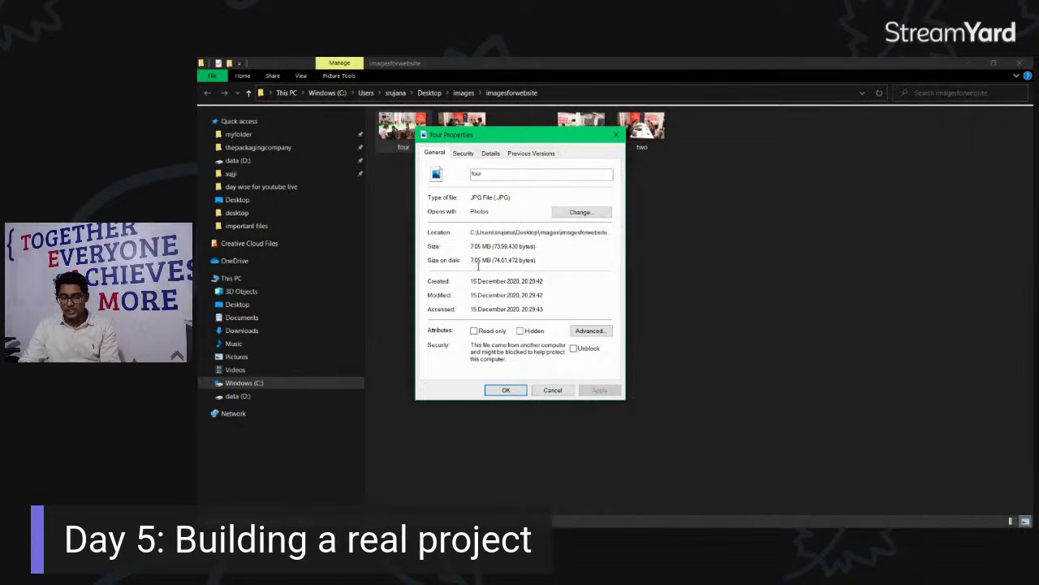
{"action": "left_click_drag", "start_coordinate": [489, 259], "coordinate": [469, 260]}
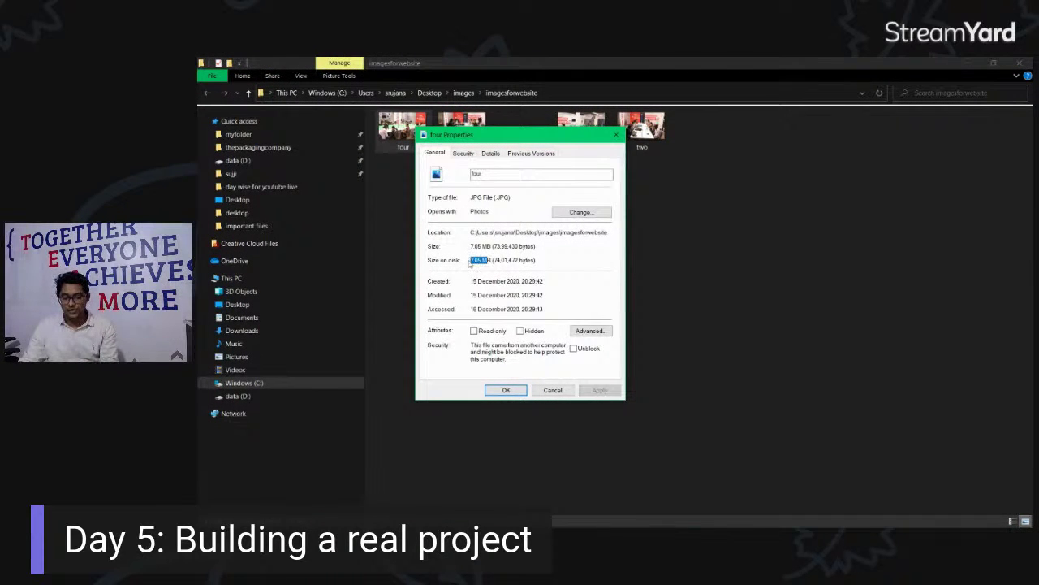
{"action": "left_click", "coordinate": [616, 135]}
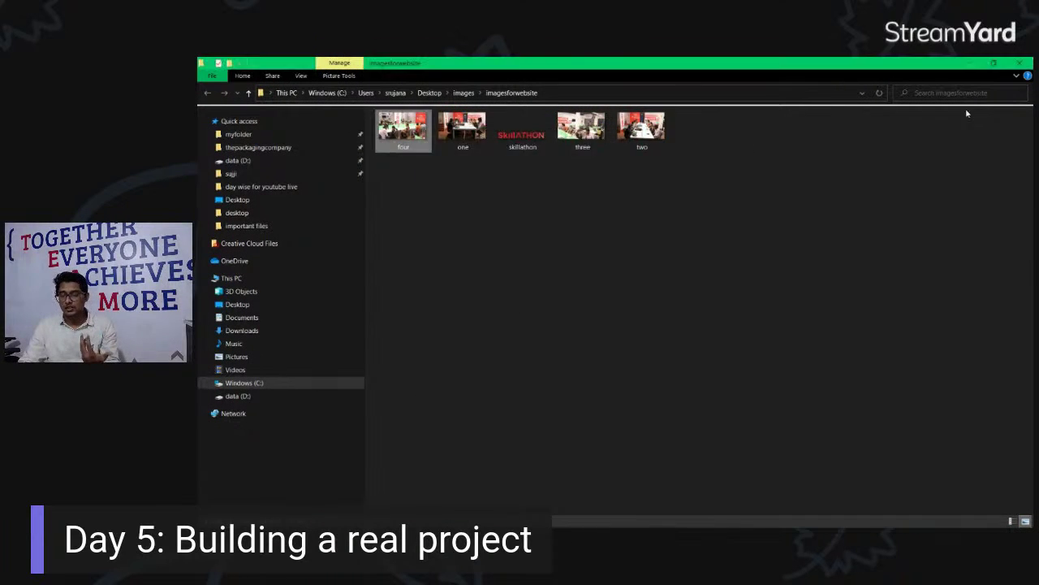
Step: Close the folder window, return to the WordPress admin, and open Main template from Oxygen's templates for editing with Oxygen
{"action": "left_click", "coordinate": [1019, 62]}
{"action": "left_click", "coordinate": [525, 66]}
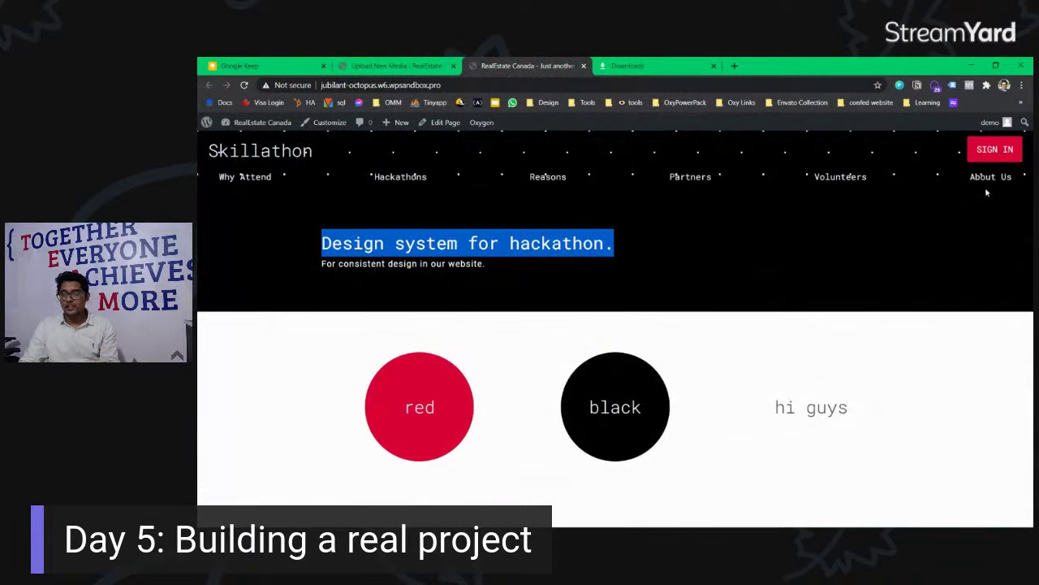
{"action": "left_click", "coordinate": [398, 65]}
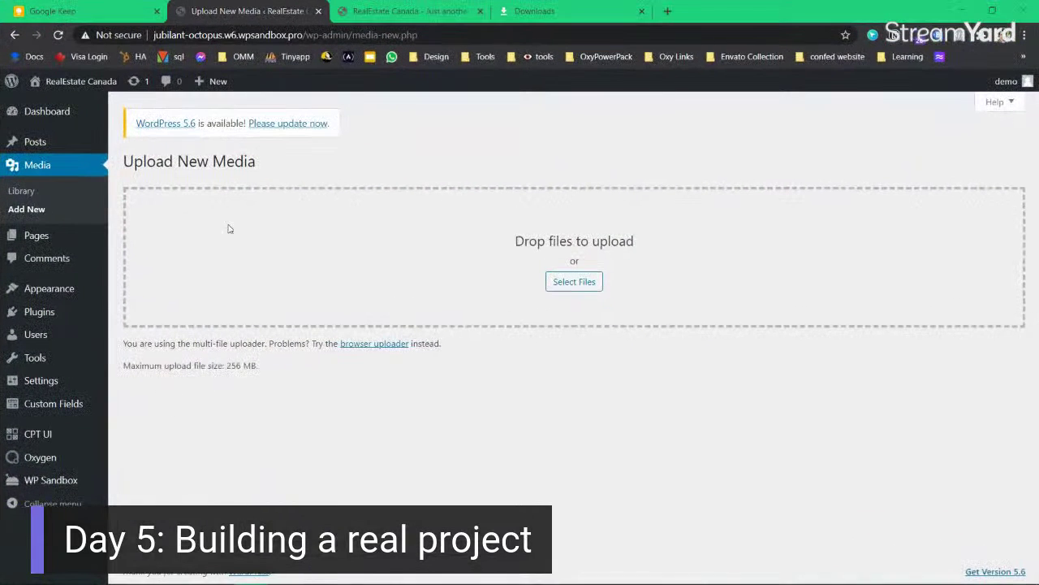
{"action": "mouse_move", "coordinate": [40, 457]}
{"action": "middle_click", "coordinate": [169, 463]}
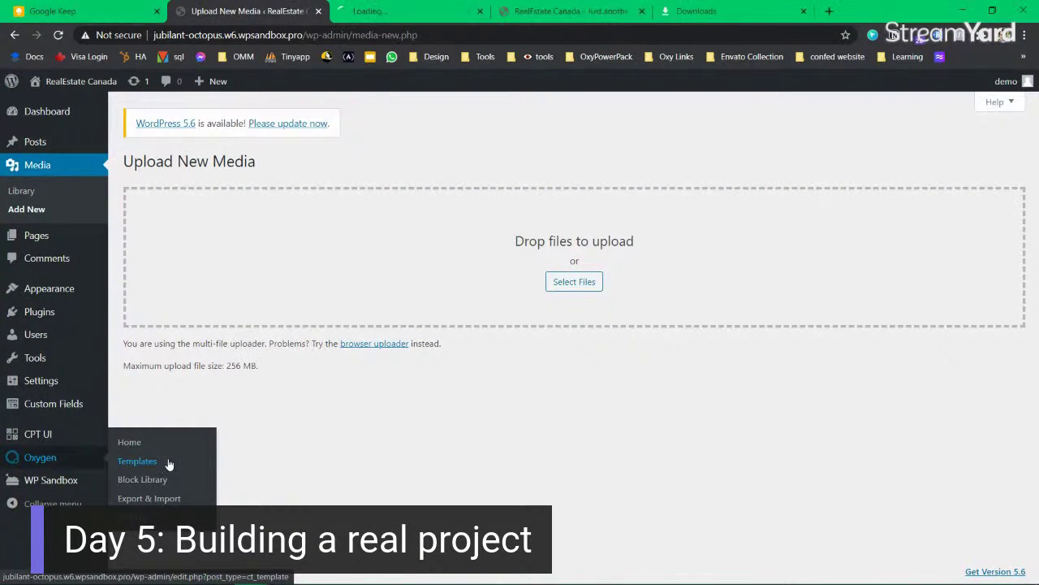
{"action": "left_click", "coordinate": [410, 11]}
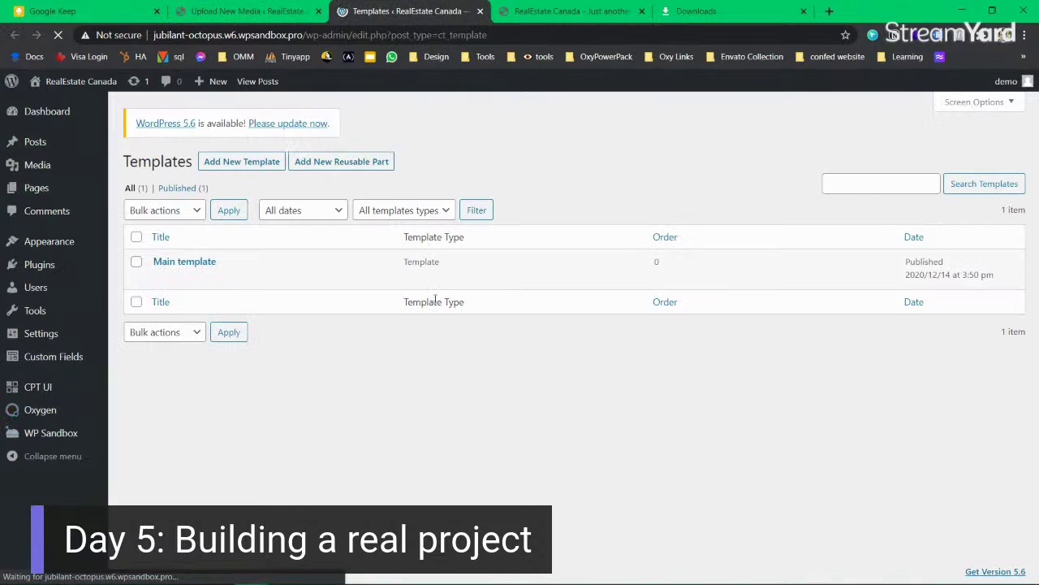
{"action": "mouse_move", "coordinate": [157, 263]}
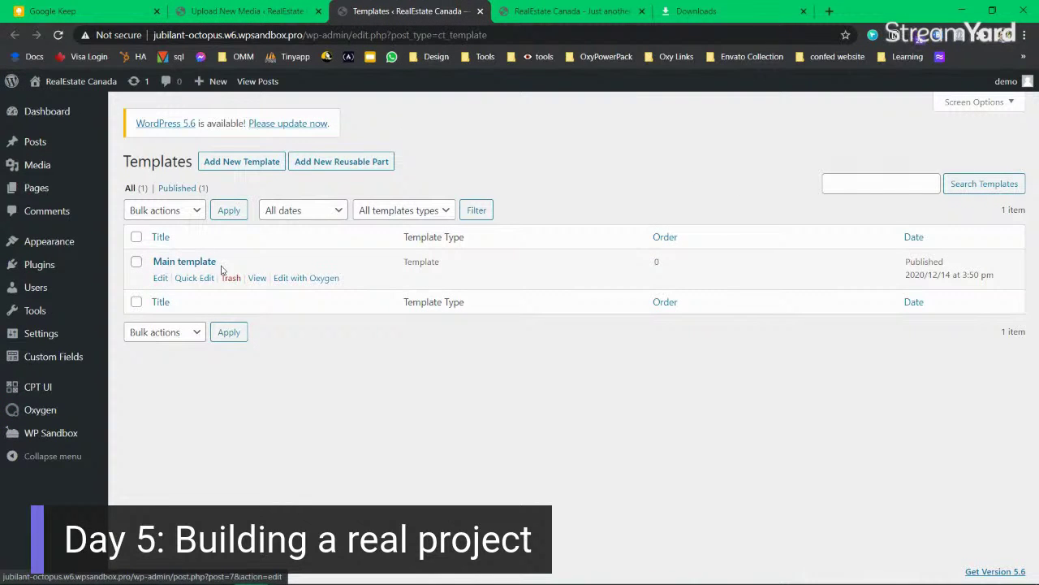
{"action": "left_click", "coordinate": [311, 279]}
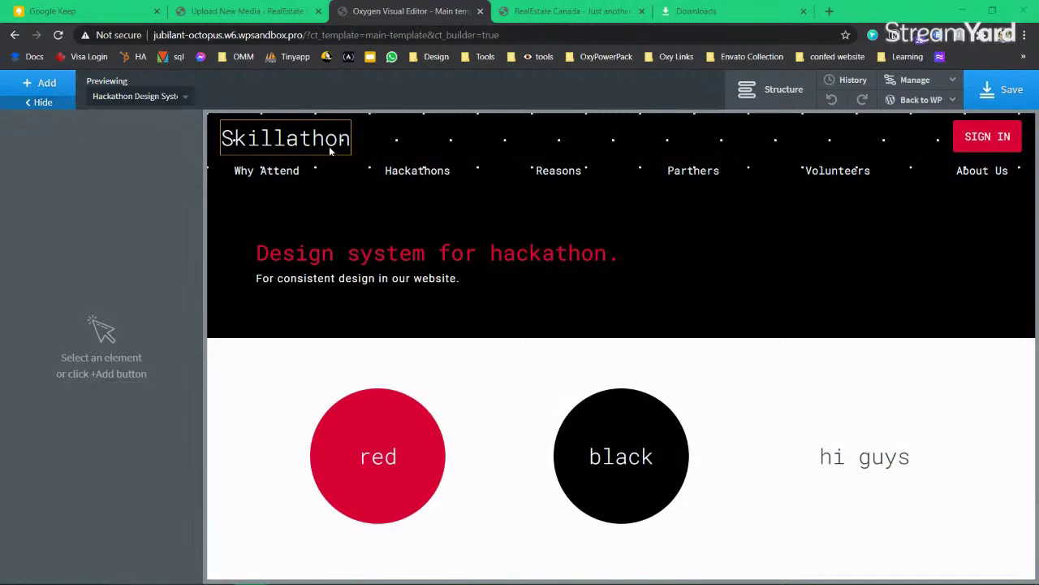
Step: Select the secondmenu div, preview it at the Less than 768px breakpoint, and examine its horizontal scrolling
{"action": "left_click", "coordinate": [310, 176]}
{"action": "left_click", "coordinate": [25, 167]}
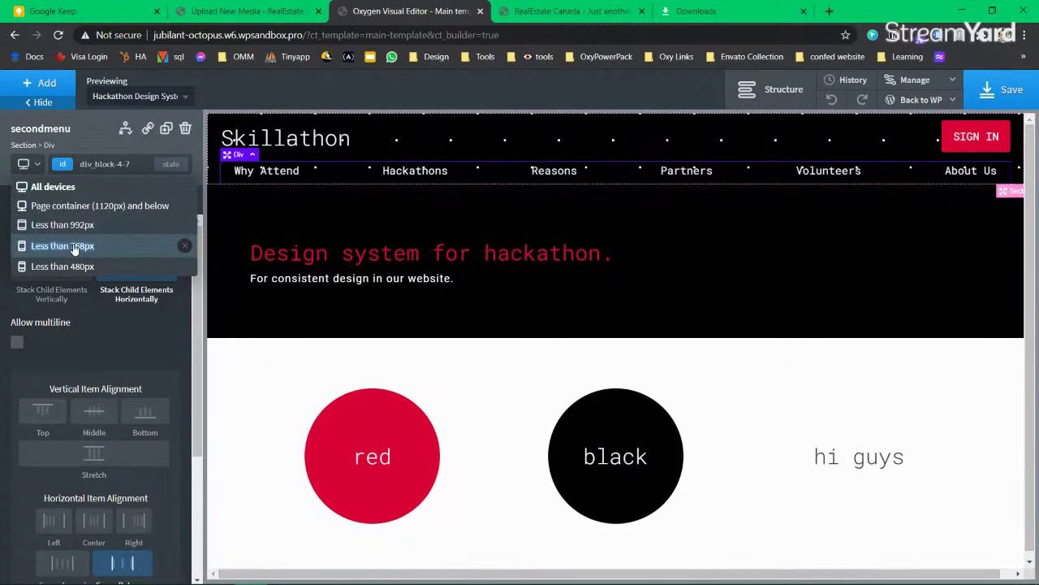
{"action": "left_click", "coordinate": [75, 247]}
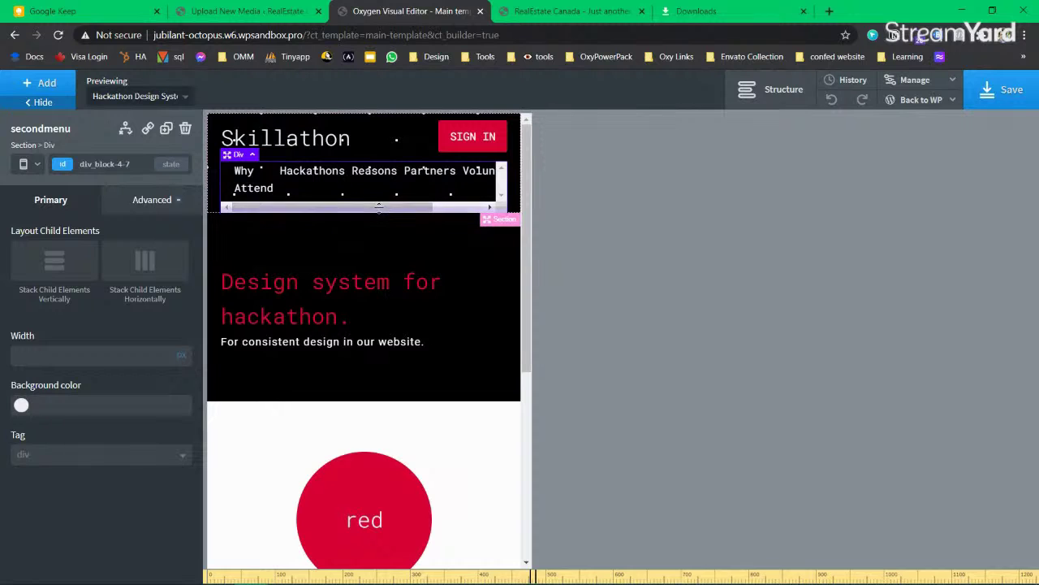
{"action": "left_click_drag", "start_coordinate": [383, 204], "coordinate": [316, 213]}
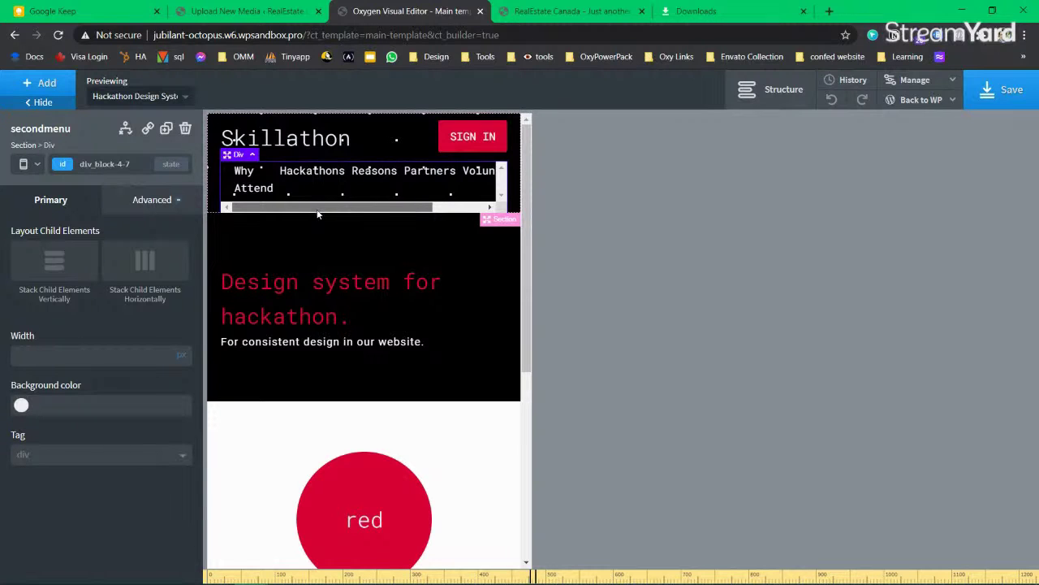
Step: Open the live RealEstate Canada page in responsive device view, and examine the header menu at about 498 px and at about 1492 px wide
{"action": "left_click", "coordinate": [560, 11]}
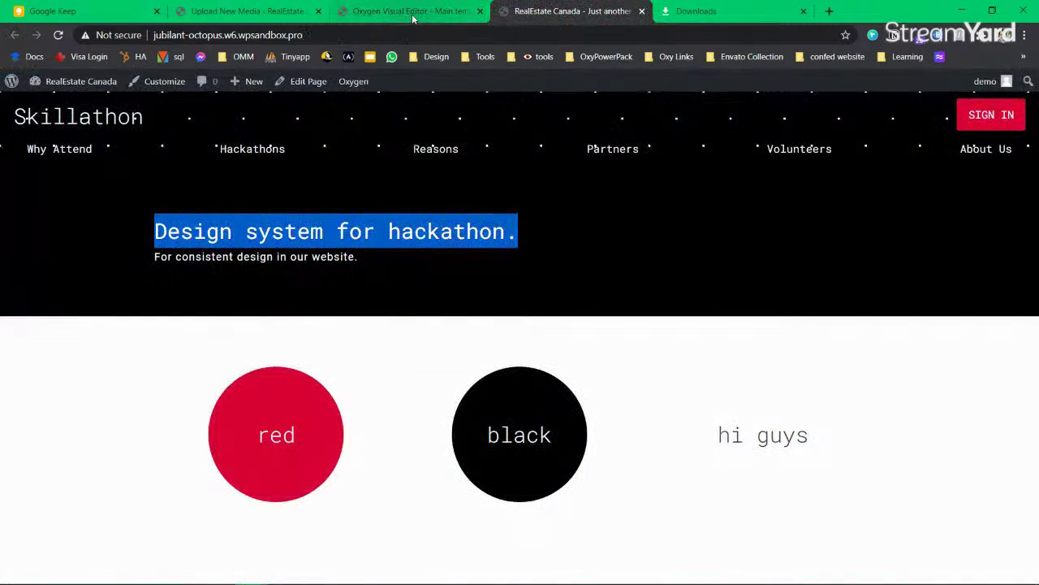
{"action": "right_click", "coordinate": [86, 338]}
{"action": "key", "text": "Escape"}
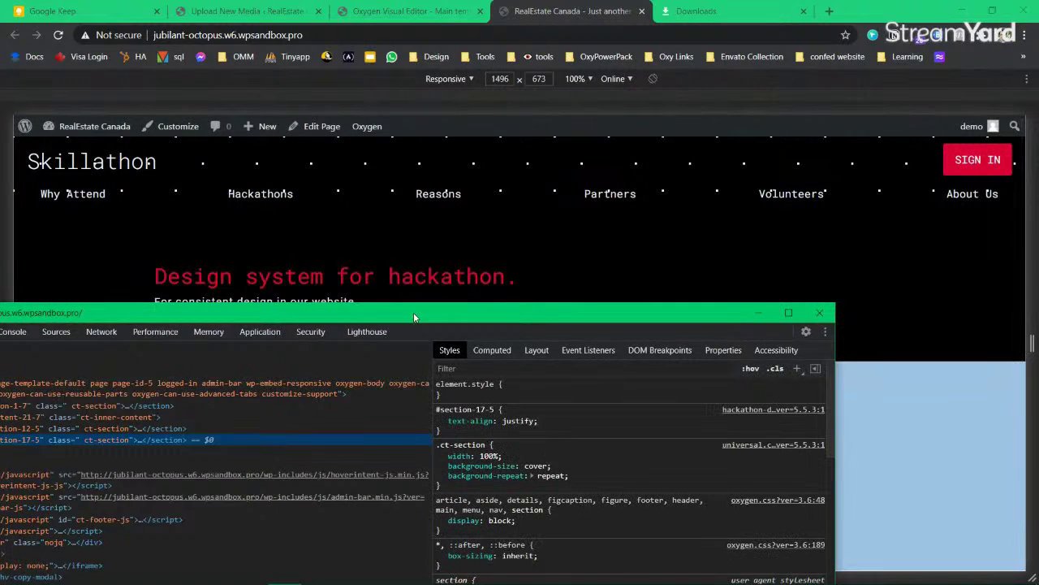
{"action": "left_click", "coordinate": [98, 337]}
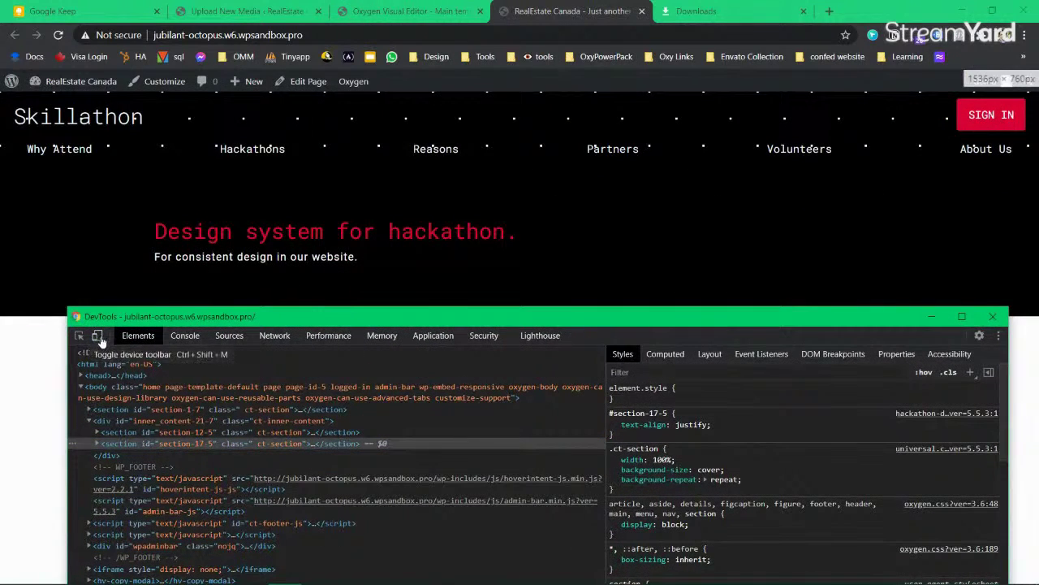
{"action": "left_click", "coordinate": [99, 339]}
{"action": "left_click_drag", "start_coordinate": [7, 195], "coordinate": [351, 201]}
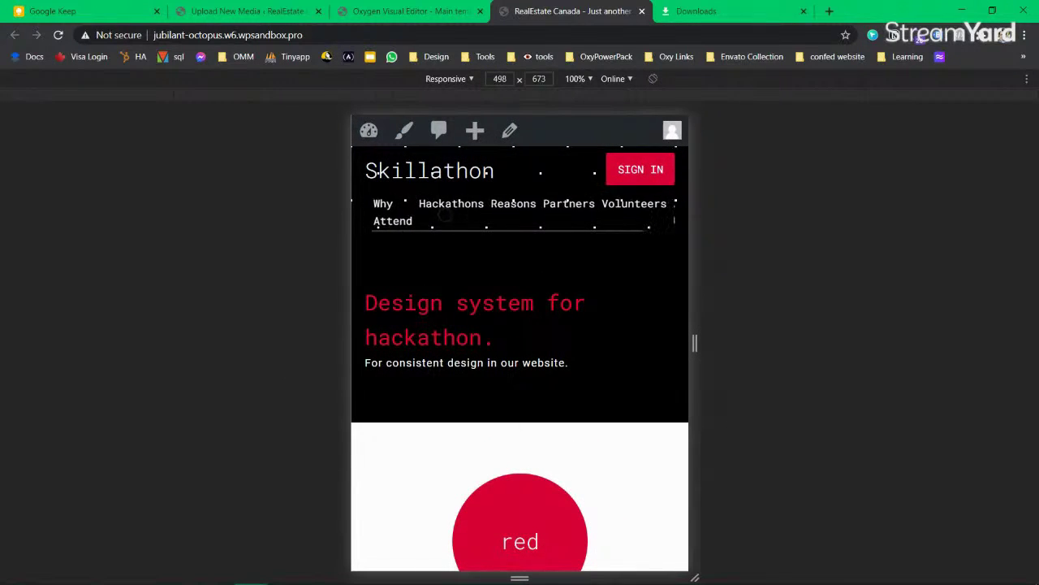
{"action": "left_click_drag", "start_coordinate": [353, 273], "coordinate": [9, 269]}
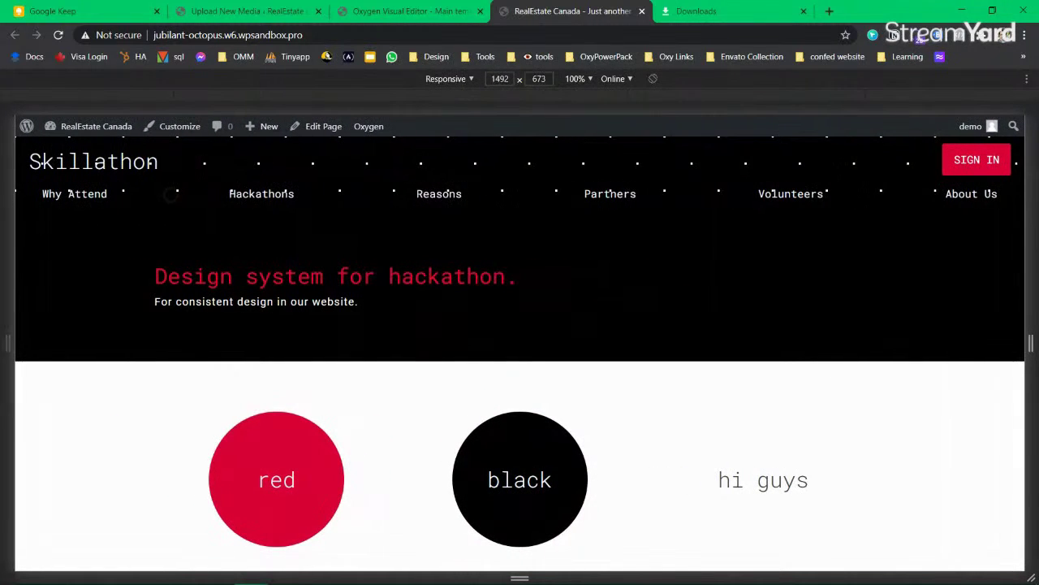
Step: Return to the Oxygen editor, collapse Header in the element structure, and open secondmenu's advanced layout settings for Less than 768px
{"action": "left_click", "coordinate": [404, 17]}
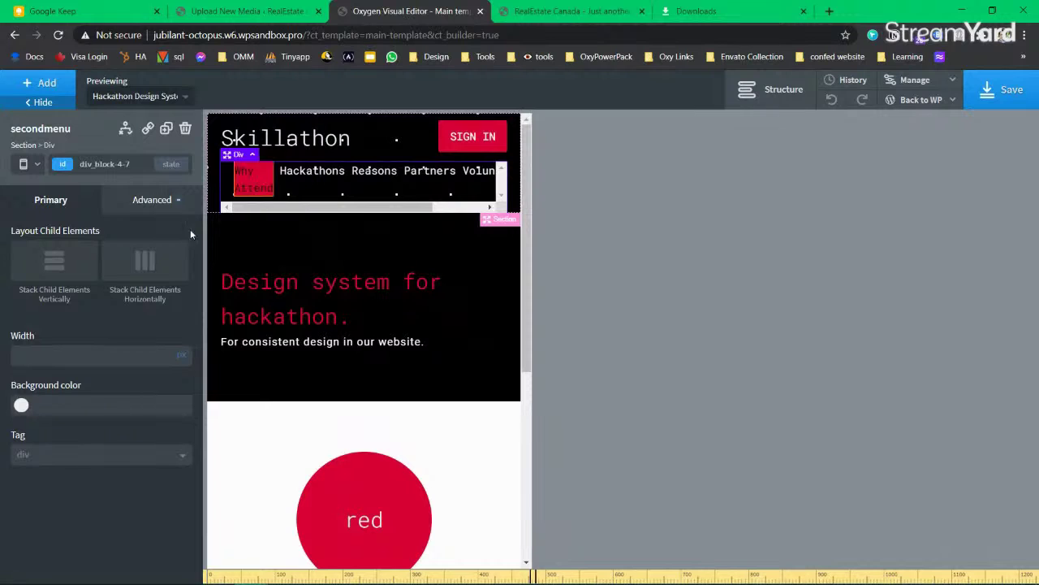
{"action": "left_click", "coordinate": [775, 90]}
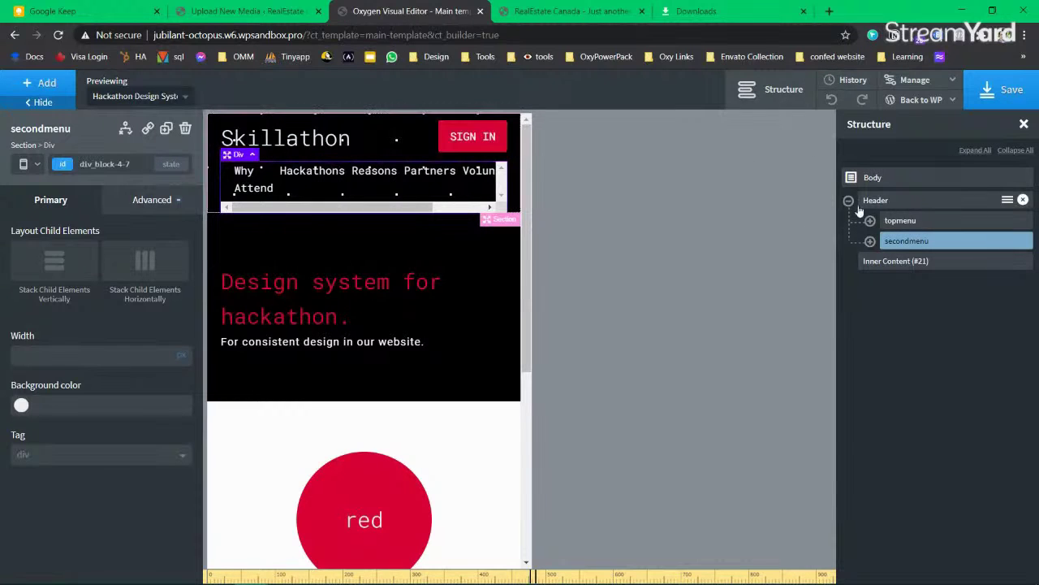
{"action": "left_click", "coordinate": [849, 200]}
{"action": "left_click", "coordinate": [31, 164]}
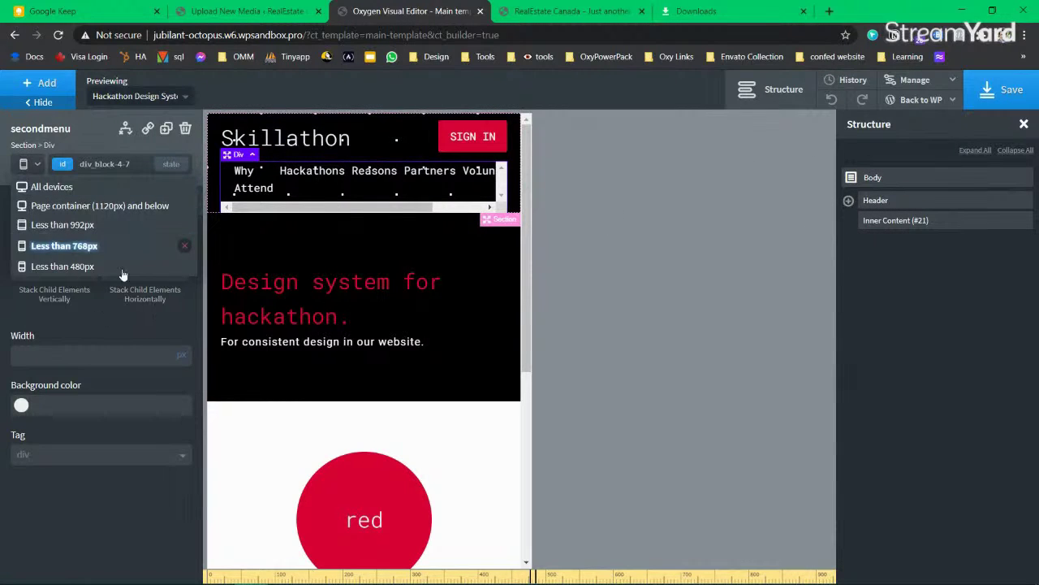
{"action": "left_click", "coordinate": [91, 249]}
{"action": "left_click", "coordinate": [29, 163]}
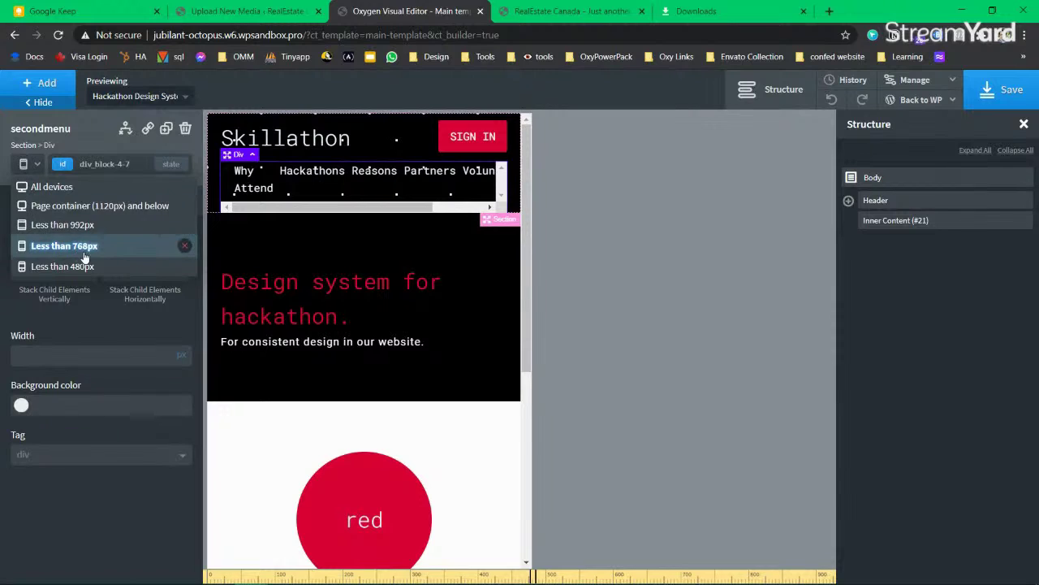
{"action": "left_click", "coordinate": [84, 250]}
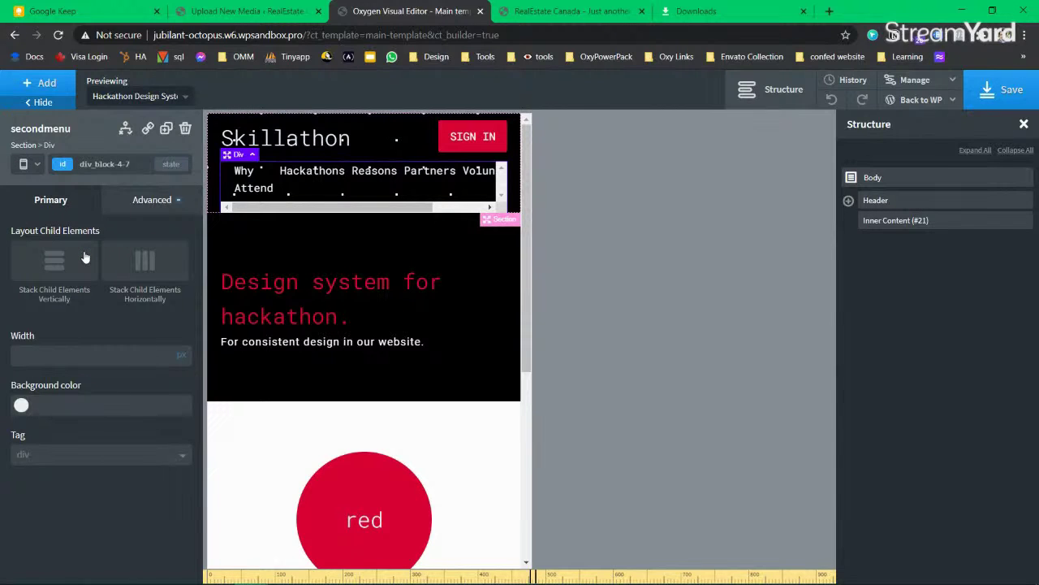
{"action": "left_click", "coordinate": [151, 202]}
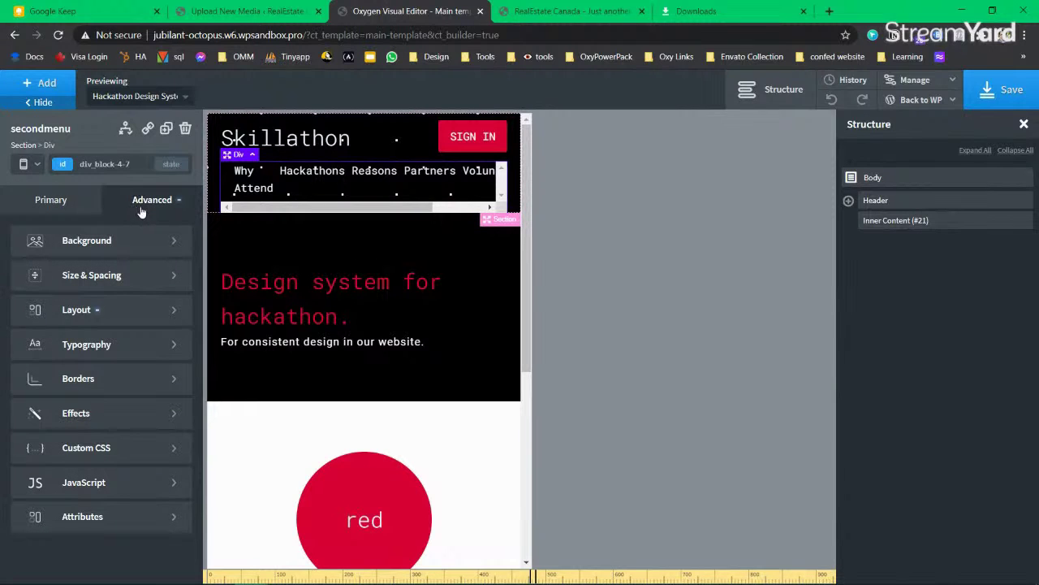
{"action": "left_click", "coordinate": [102, 310]}
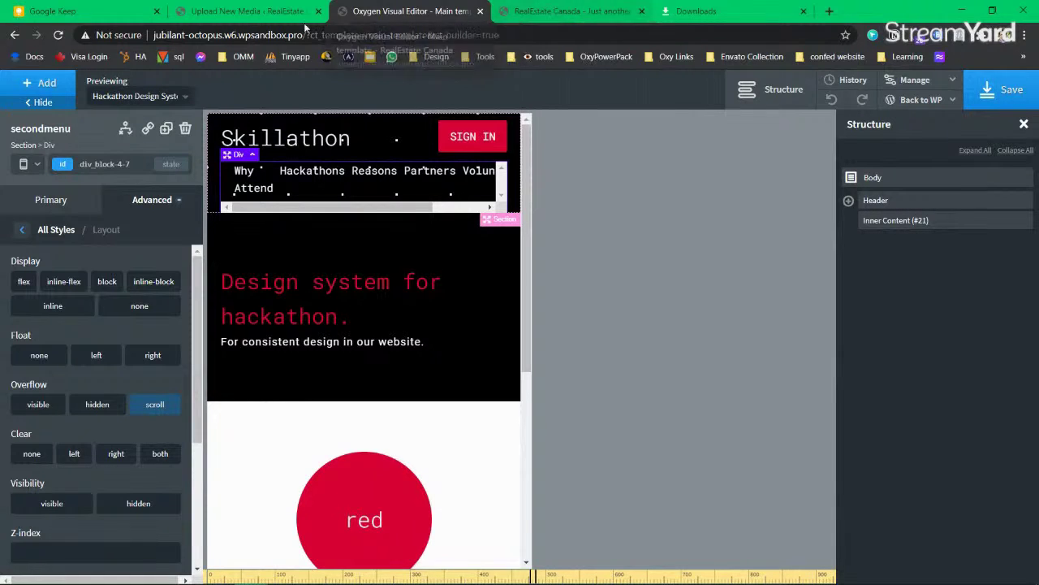
Step: Bring up Google Keep, set Windows' multiple displays option to Duplicate these displays, keep the change, and close the display settings
{"action": "left_click", "coordinate": [127, 17]}
{"action": "key", "text": "super"}
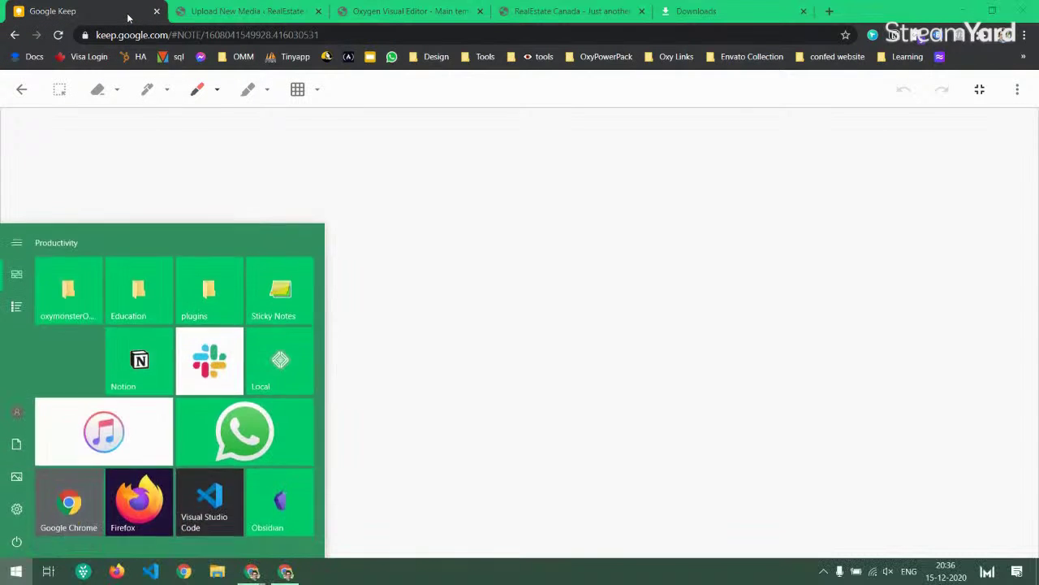
{"action": "type", "text": "displ"}
{"action": "key", "text": "Return"}
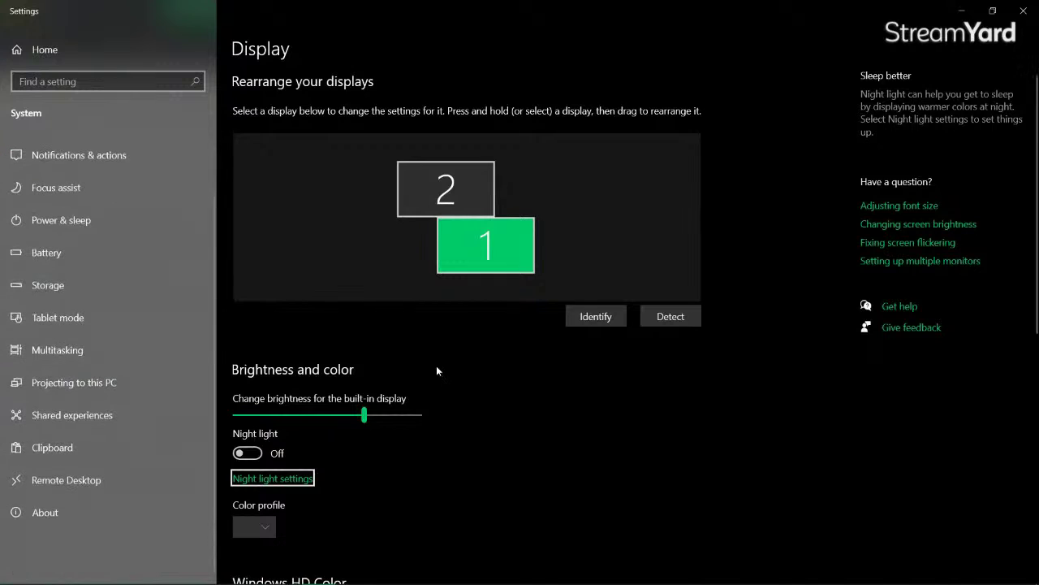
{"action": "scroll", "coordinate": [436, 366], "scroll_direction": "down", "scroll_amount": 5}
{"action": "left_click", "coordinate": [353, 406]}
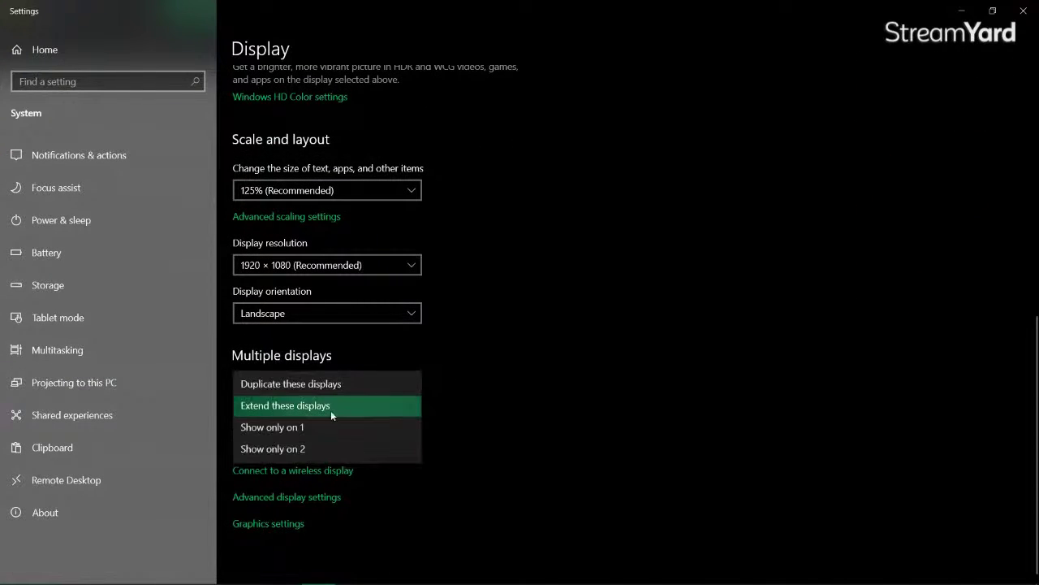
{"action": "key", "text": "Return"}
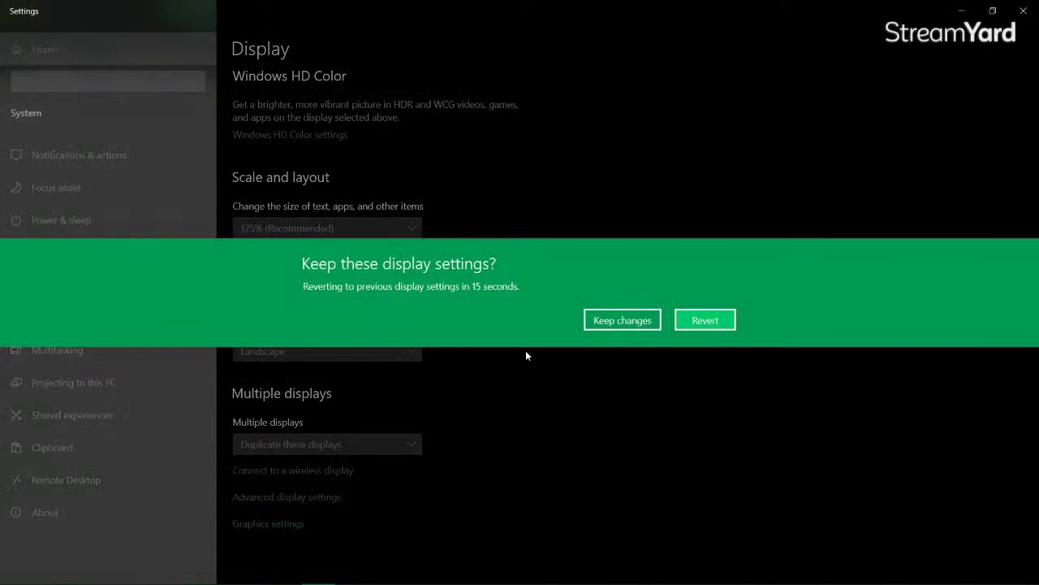
{"action": "left_click", "coordinate": [623, 321]}
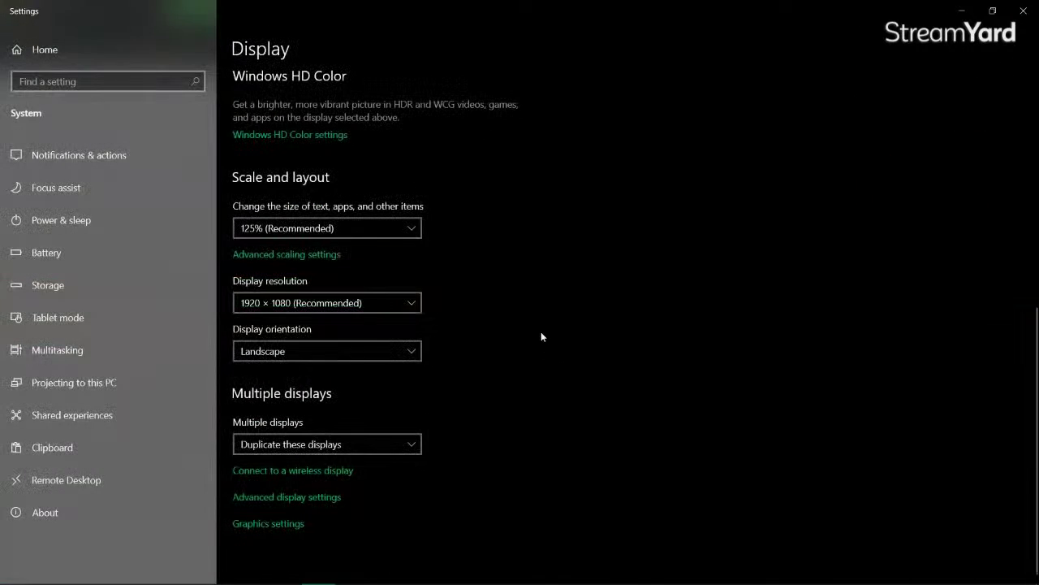
{"action": "left_click", "coordinate": [1023, 11]}
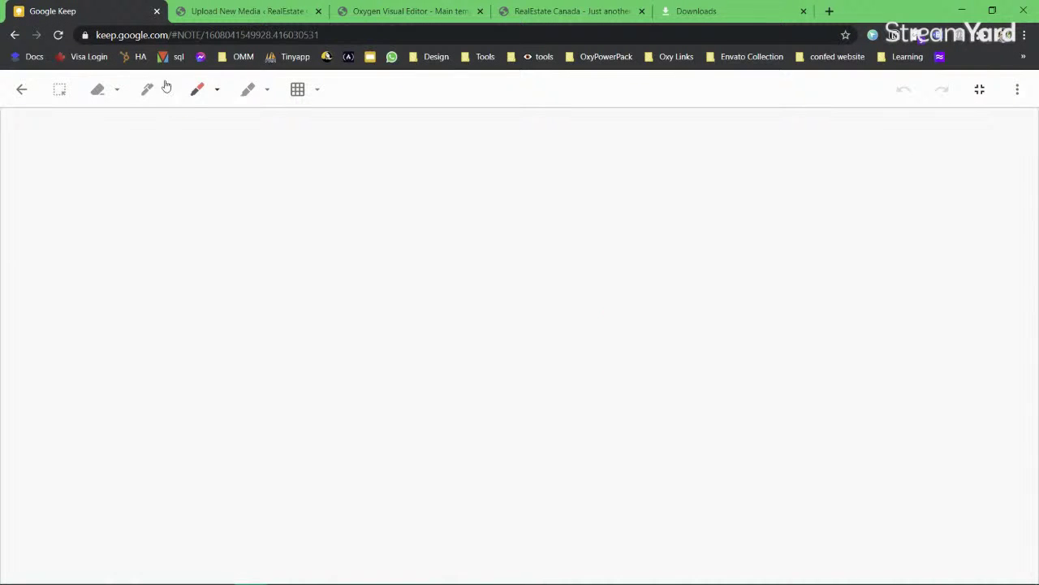
{"action": "mouse_move", "coordinate": [208, 139]}
{"action": "left_mouse_down"}
{"action": "mouse_move", "coordinate": [213, 338]}
{"action": "mouse_move", "coordinate": [233, 464]}
{"action": "left_mouse_up"}
{"action": "mouse_move", "coordinate": [253, 150]}
{"action": "left_mouse_down"}
{"action": "mouse_move", "coordinate": [487, 146]}
{"action": "mouse_move", "coordinate": [536, 313]}
{"action": "left_mouse_up"}
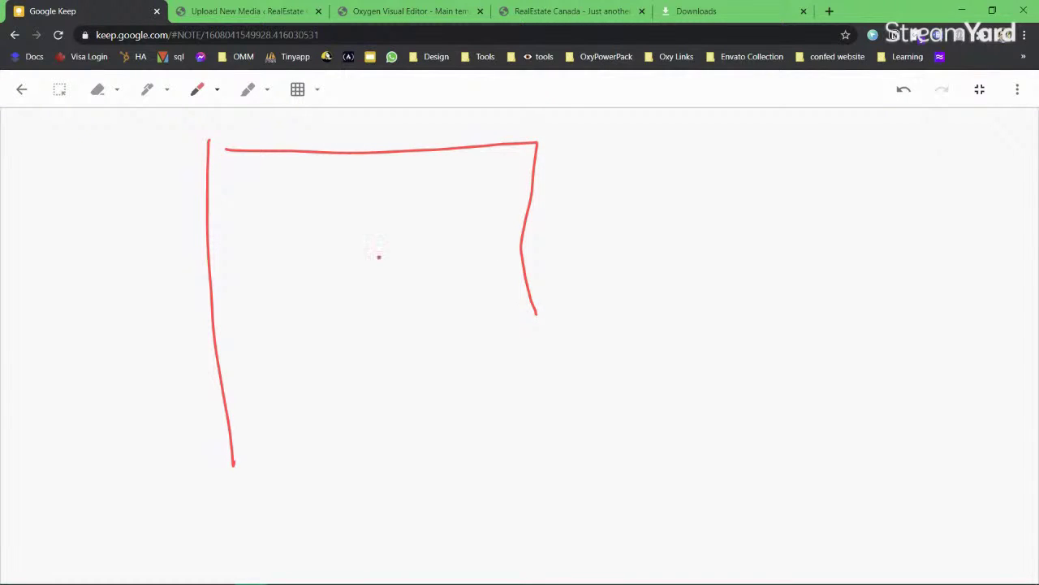
{"action": "left_click", "coordinate": [116, 91]}
{"action": "left_click", "coordinate": [107, 116]}
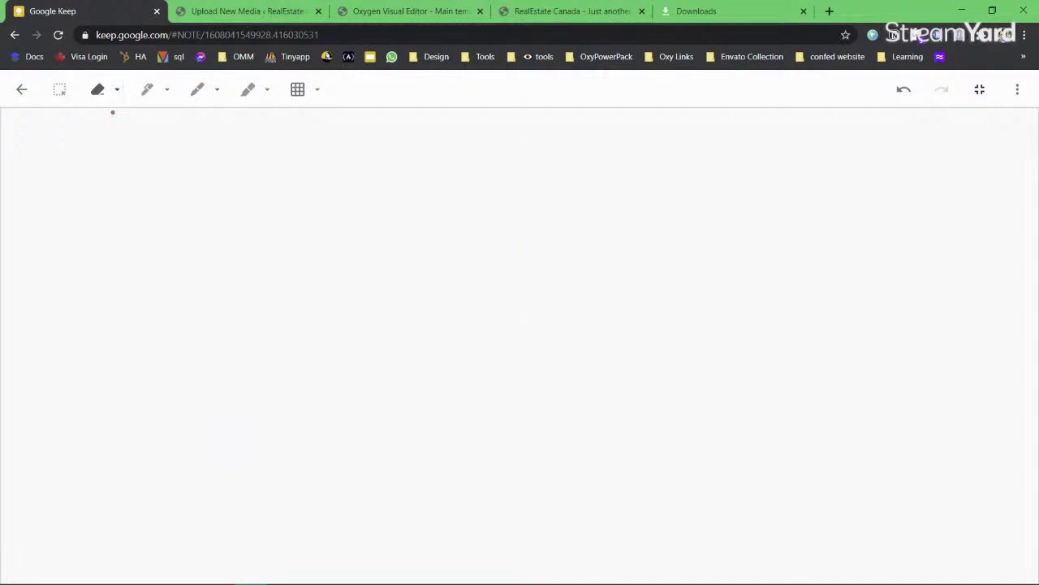
Step: Draw a red phone outline in the Keep drawing, with a notch on its upper edge and a lower bar labelled Nokia
{"action": "left_click", "coordinate": [217, 89]}
{"action": "left_click_drag", "start_coordinate": [207, 145], "coordinate": [471, 143]}
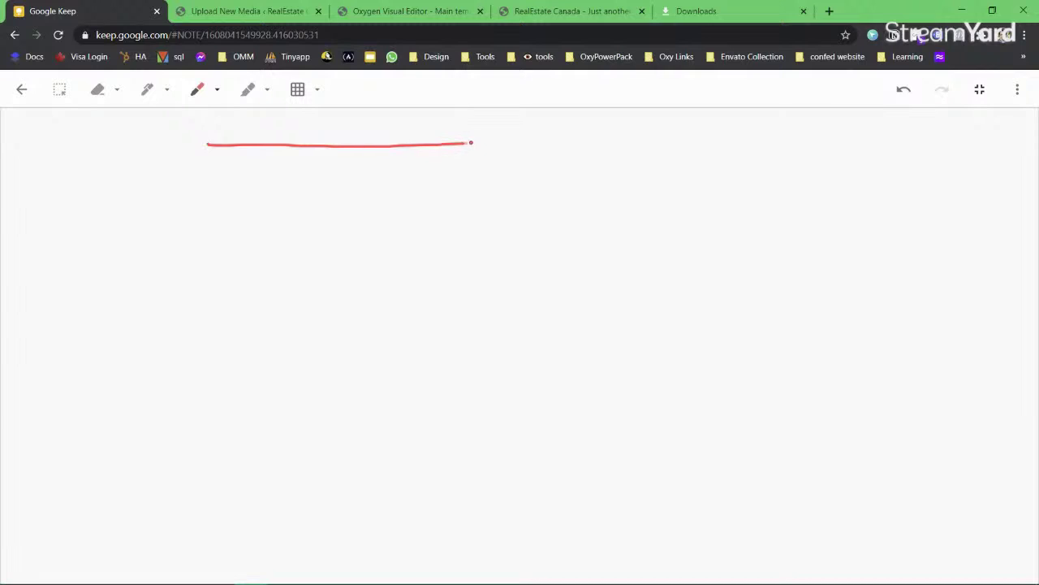
{"action": "mouse_move", "coordinate": [209, 146]}
{"action": "left_mouse_down"}
{"action": "mouse_move", "coordinate": [221, 431]}
{"action": "mouse_move", "coordinate": [276, 449]}
{"action": "mouse_move", "coordinate": [429, 436]}
{"action": "mouse_move", "coordinate": [467, 414]}
{"action": "mouse_move", "coordinate": [475, 165]}
{"action": "left_mouse_up"}
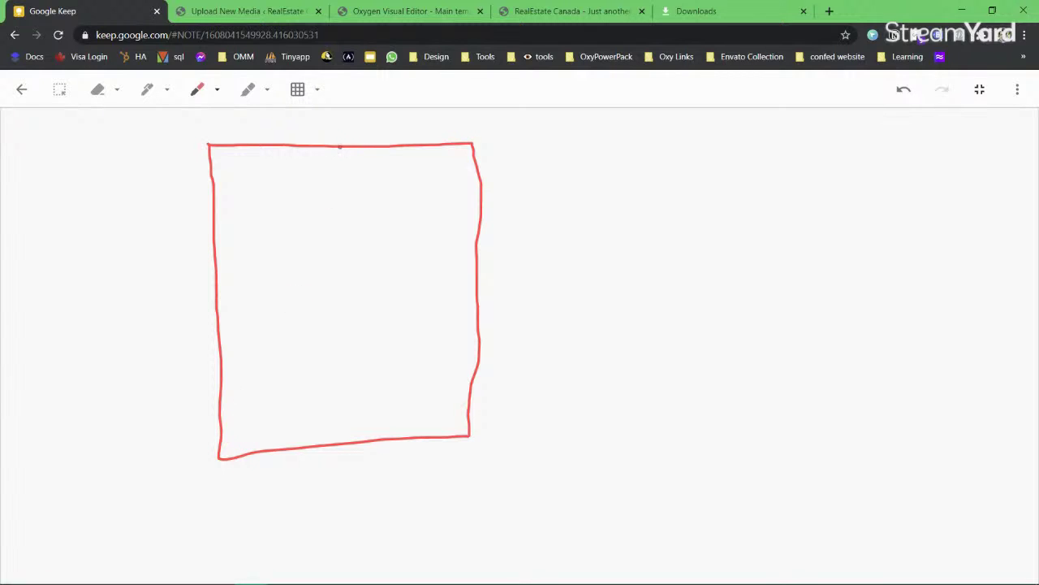
{"action": "left_click_drag", "start_coordinate": [295, 146], "coordinate": [370, 157]}
{"action": "left_click_drag", "start_coordinate": [300, 429], "coordinate": [356, 434]}
{"action": "mouse_move", "coordinate": [219, 443]}
{"action": "left_mouse_down"}
{"action": "mouse_move", "coordinate": [352, 417]}
{"action": "mouse_move", "coordinate": [469, 418]}
{"action": "left_mouse_up"}
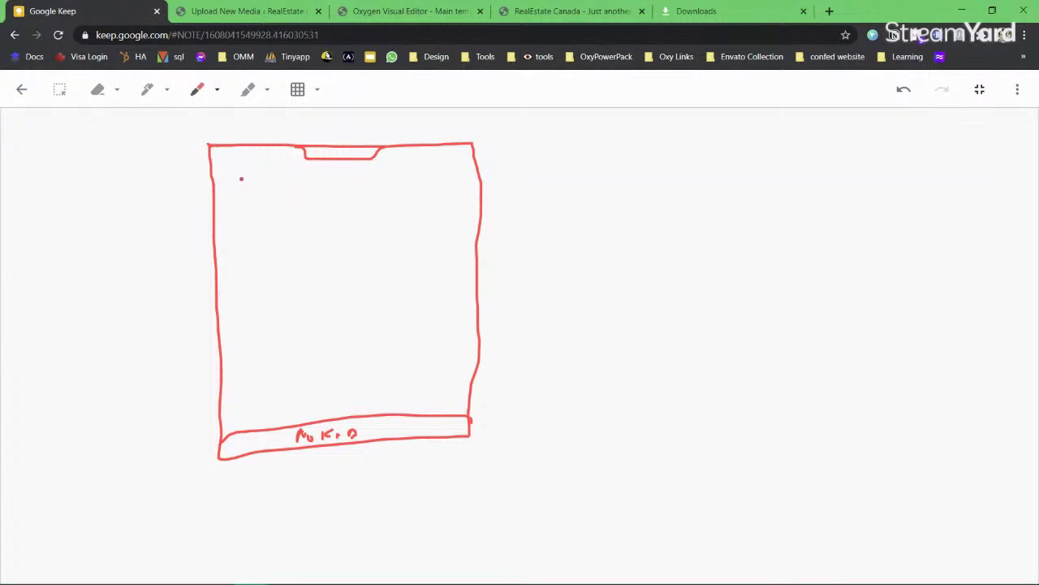
Step: Sketch a search bar with a small round icon beside it inside the phone, and write the heading "Images" below
{"action": "mouse_move", "coordinate": [243, 167]}
{"action": "left_mouse_down"}
{"action": "mouse_move", "coordinate": [229, 192]}
{"action": "mouse_move", "coordinate": [420, 187]}
{"action": "mouse_move", "coordinate": [399, 167]}
{"action": "mouse_move", "coordinate": [241, 169]}
{"action": "left_mouse_up"}
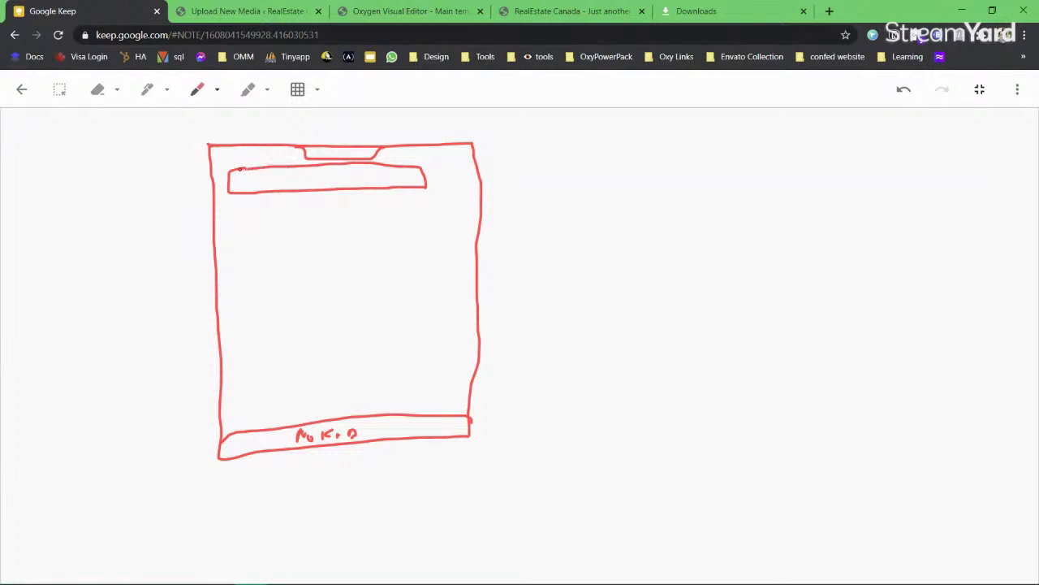
{"action": "mouse_move", "coordinate": [443, 168]}
{"action": "left_mouse_down"}
{"action": "mouse_move", "coordinate": [428, 181]}
{"action": "mouse_move", "coordinate": [448, 185]}
{"action": "mouse_move", "coordinate": [438, 168]}
{"action": "mouse_move", "coordinate": [443, 180]}
{"action": "left_mouse_up"}
{"action": "left_click_drag", "start_coordinate": [240, 214], "coordinate": [241, 232]}
{"action": "mouse_move", "coordinate": [231, 216]}
{"action": "left_mouse_down"}
{"action": "mouse_move", "coordinate": [252, 214]}
{"action": "mouse_move", "coordinate": [248, 234]}
{"action": "left_mouse_up"}
{"action": "mouse_move", "coordinate": [252, 220]}
{"action": "left_mouse_down"}
{"action": "mouse_move", "coordinate": [257, 234]}
{"action": "mouse_move", "coordinate": [325, 228]}
{"action": "left_mouse_up"}
{"action": "left_click_drag", "start_coordinate": [326, 226], "coordinate": [340, 227]}
{"action": "left_click_drag", "start_coordinate": [341, 229], "coordinate": [342, 230]}
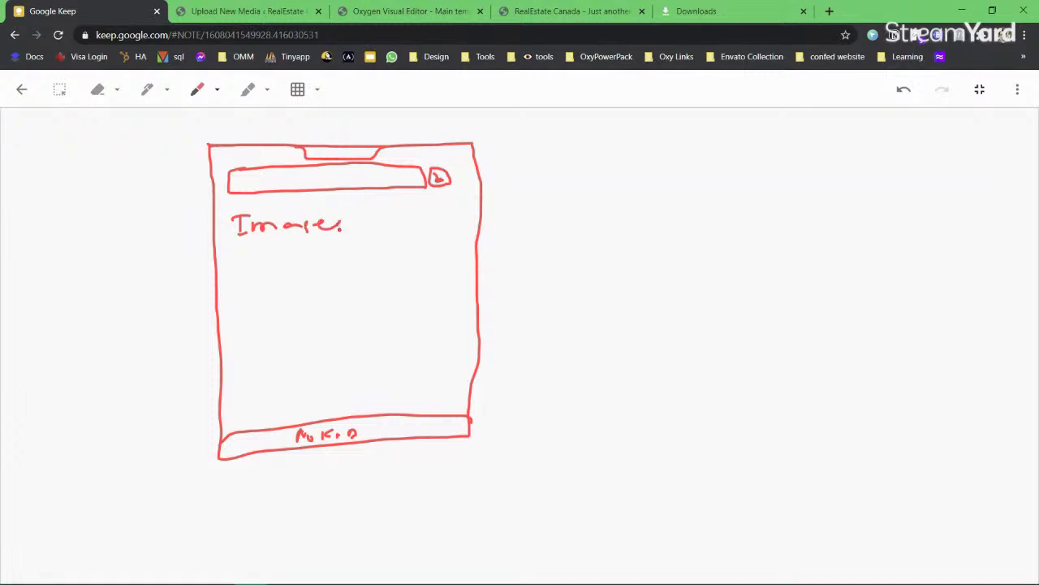
Step: Draw a row of six image boxes under the Images heading, extending past the phone's edge
{"action": "left_click_drag", "start_coordinate": [249, 250], "coordinate": [247, 286]}
{"action": "mouse_move", "coordinate": [246, 246]}
{"action": "left_mouse_down"}
{"action": "mouse_move", "coordinate": [268, 245]}
{"action": "mouse_move", "coordinate": [291, 281]}
{"action": "mouse_move", "coordinate": [250, 284]}
{"action": "left_mouse_up"}
{"action": "left_click", "coordinate": [313, 242]}
{"action": "mouse_move", "coordinate": [312, 248]}
{"action": "left_mouse_down"}
{"action": "mouse_move", "coordinate": [318, 284]}
{"action": "mouse_move", "coordinate": [352, 281]}
{"action": "mouse_move", "coordinate": [318, 284]}
{"action": "left_mouse_up"}
{"action": "mouse_move", "coordinate": [369, 242]}
{"action": "left_mouse_down"}
{"action": "mouse_move", "coordinate": [371, 281]}
{"action": "mouse_move", "coordinate": [401, 270]}
{"action": "mouse_move", "coordinate": [372, 279]}
{"action": "left_mouse_up"}
{"action": "mouse_move", "coordinate": [425, 242]}
{"action": "left_mouse_down"}
{"action": "mouse_move", "coordinate": [426, 276]}
{"action": "mouse_move", "coordinate": [450, 275]}
{"action": "mouse_move", "coordinate": [427, 276]}
{"action": "left_mouse_up"}
{"action": "left_click_drag", "start_coordinate": [464, 240], "coordinate": [464, 272]}
{"action": "left_click_drag", "start_coordinate": [465, 239], "coordinate": [498, 272]}
{"action": "left_click_drag", "start_coordinate": [499, 272], "coordinate": [458, 274]}
{"action": "left_click_drag", "start_coordinate": [515, 245], "coordinate": [514, 274]}
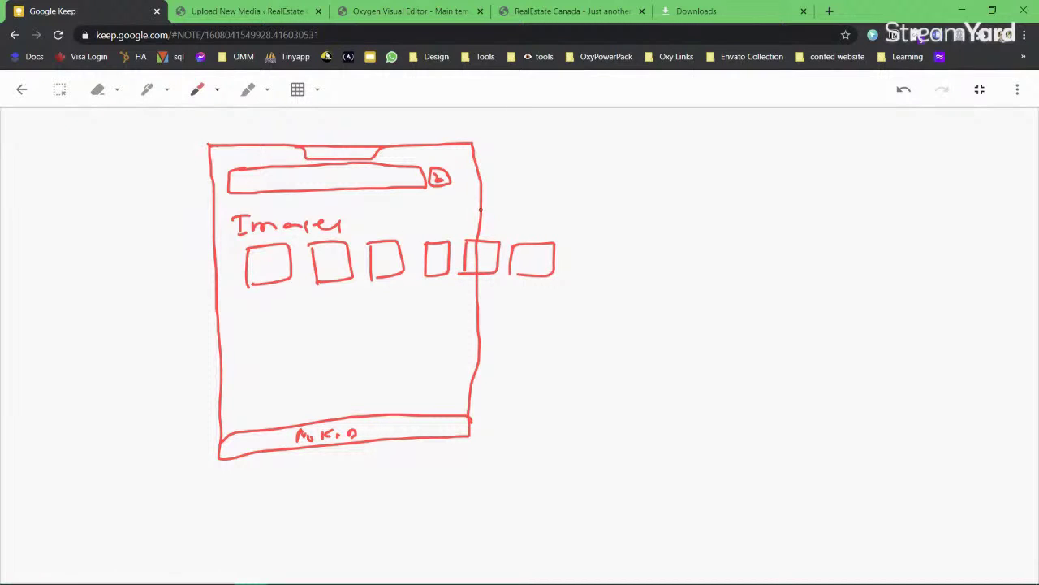
Step: Emphasize the phone's edge beside the image boxes, and draw a strip with double-headed horizontal arrows above the Nokia bar
{"action": "left_click_drag", "start_coordinate": [478, 222], "coordinate": [472, 297]}
{"action": "mouse_move", "coordinate": [458, 404]}
{"action": "left_mouse_down"}
{"action": "mouse_move", "coordinate": [520, 398]}
{"action": "mouse_move", "coordinate": [467, 405]}
{"action": "left_mouse_up"}
{"action": "left_click_drag", "start_coordinate": [226, 420], "coordinate": [463, 397]}
{"action": "left_click_drag", "start_coordinate": [287, 419], "coordinate": [443, 404]}
{"action": "left_click_drag", "start_coordinate": [290, 416], "coordinate": [293, 426]}
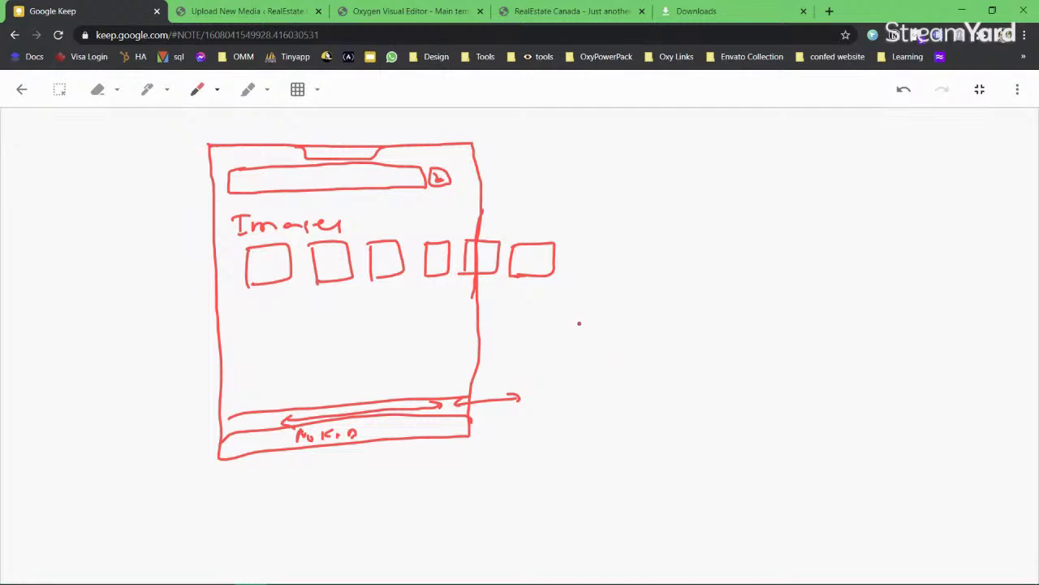
Step: Mark the image boxes crossing the phone's edge with a double-headed bracket, and write "overflow" in a box beside the phone
{"action": "left_click_drag", "start_coordinate": [580, 323], "coordinate": [581, 323]}
{"action": "mouse_move", "coordinate": [594, 324]}
{"action": "left_mouse_down"}
{"action": "mouse_move", "coordinate": [601, 333]}
{"action": "mouse_move", "coordinate": [611, 324]}
{"action": "left_mouse_up"}
{"action": "mouse_move", "coordinate": [448, 235]}
{"action": "left_mouse_down"}
{"action": "mouse_move", "coordinate": [479, 223]}
{"action": "mouse_move", "coordinate": [552, 237]}
{"action": "left_mouse_up"}
{"action": "left_click_drag", "start_coordinate": [442, 233], "coordinate": [453, 233]}
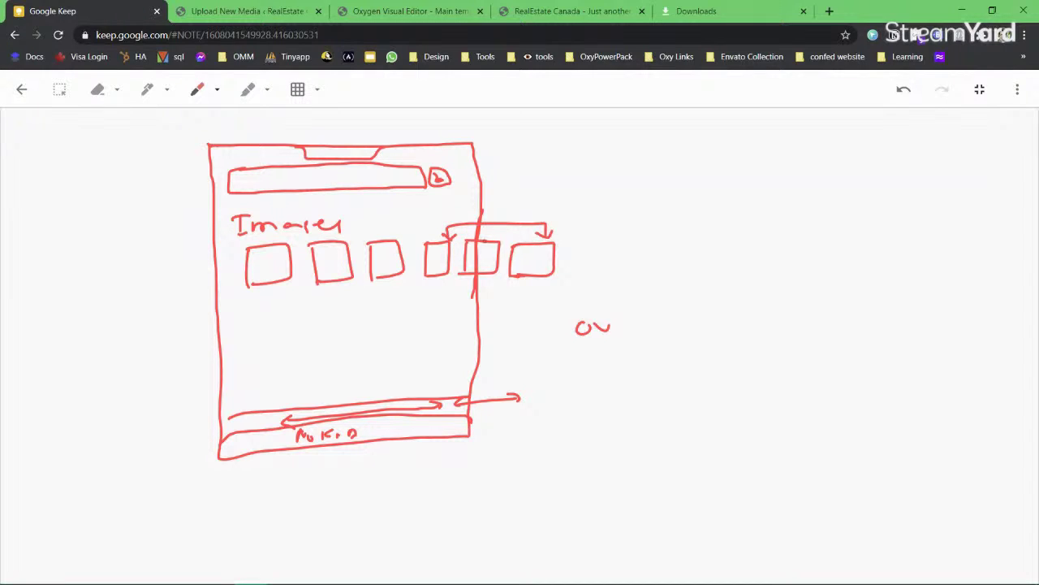
{"action": "mouse_move", "coordinate": [618, 326]}
{"action": "left_mouse_down"}
{"action": "mouse_move", "coordinate": [641, 327]}
{"action": "mouse_move", "coordinate": [655, 353]}
{"action": "left_mouse_up"}
{"action": "left_click_drag", "start_coordinate": [648, 334], "coordinate": [674, 337]}
{"action": "left_click_drag", "start_coordinate": [677, 324], "coordinate": [711, 323]}
{"action": "left_click_drag", "start_coordinate": [566, 304], "coordinate": [570, 357]}
{"action": "mouse_move", "coordinate": [567, 301]}
{"action": "left_mouse_down"}
{"action": "mouse_move", "coordinate": [711, 299]}
{"action": "mouse_move", "coordinate": [637, 364]}
{"action": "mouse_move", "coordinate": [564, 358]}
{"action": "left_mouse_up"}
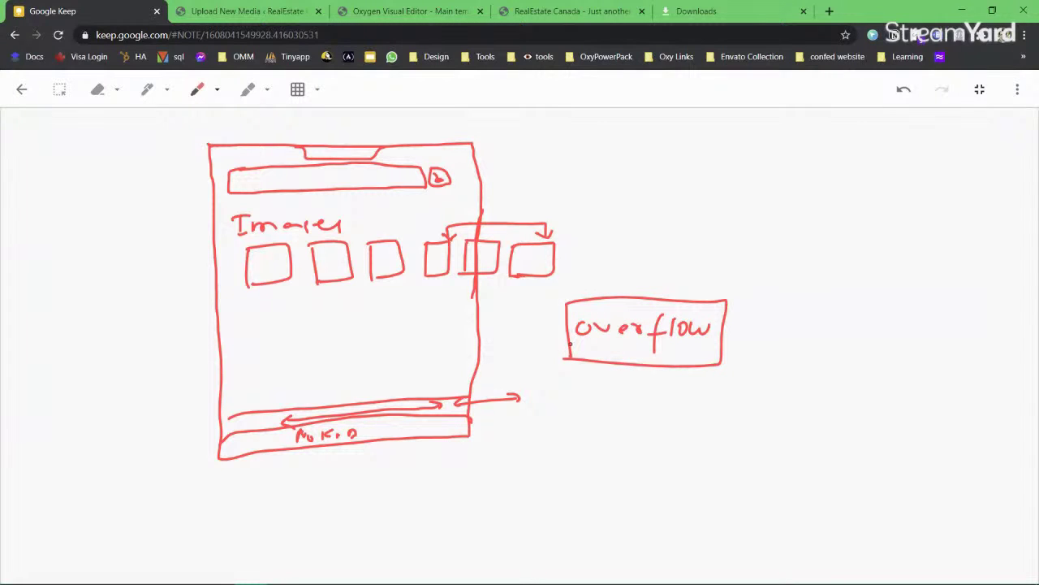
Step: Return to the Oxygen editor, try secondmenu's overflow as visible, and check the preview's horizontal scrolling
{"action": "left_click", "coordinate": [405, 11]}
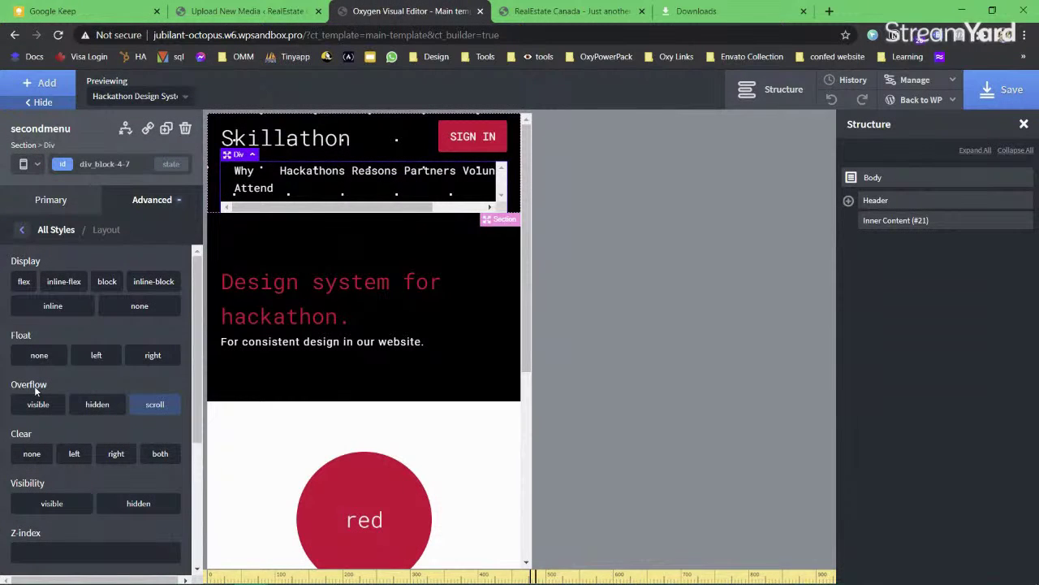
{"action": "left_click", "coordinate": [38, 411]}
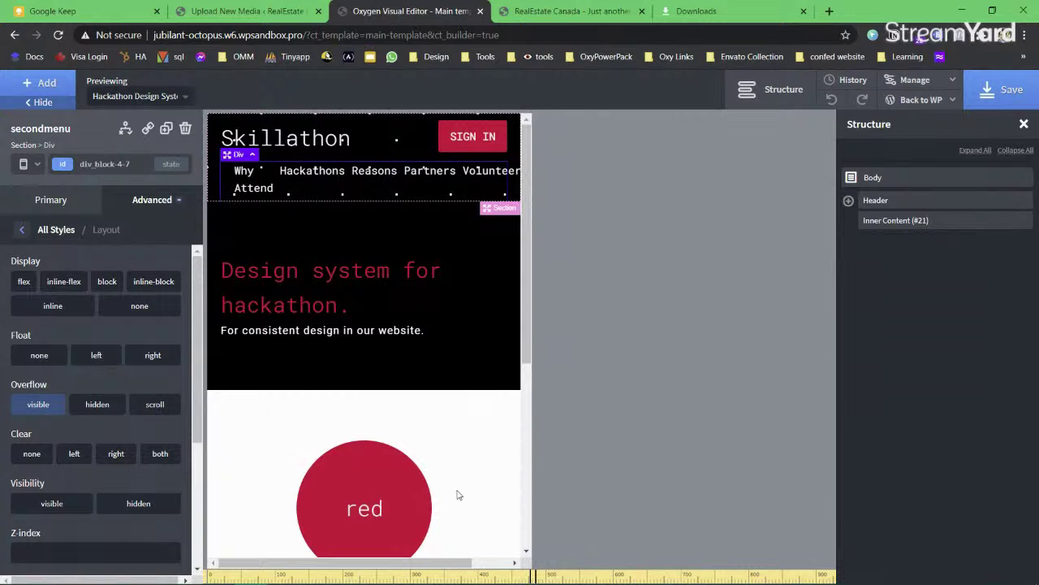
{"action": "mouse_move", "coordinate": [442, 566]}
{"action": "left_mouse_down"}
{"action": "mouse_move", "coordinate": [487, 567]}
{"action": "mouse_move", "coordinate": [437, 566]}
{"action": "left_mouse_up"}
Step: Try secondmenu's overflow as hidden, set it to scroll, and check the menu's scrollbar in the preview
{"action": "left_click", "coordinate": [99, 406]}
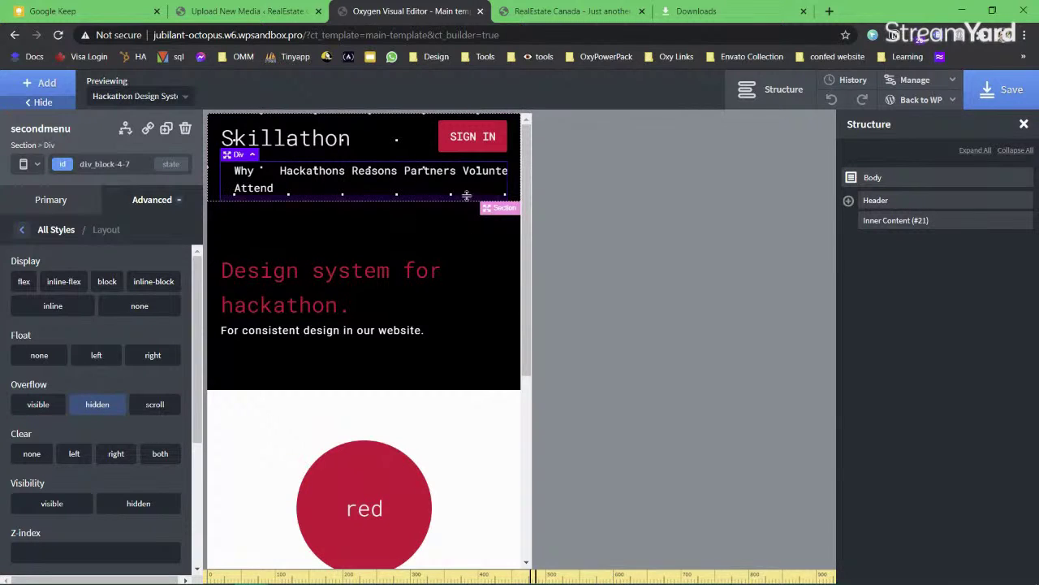
{"action": "scroll", "coordinate": [490, 477], "scroll_direction": "down", "scroll_amount": 1}
{"action": "scroll", "coordinate": [490, 477], "scroll_direction": "up", "scroll_amount": 1}
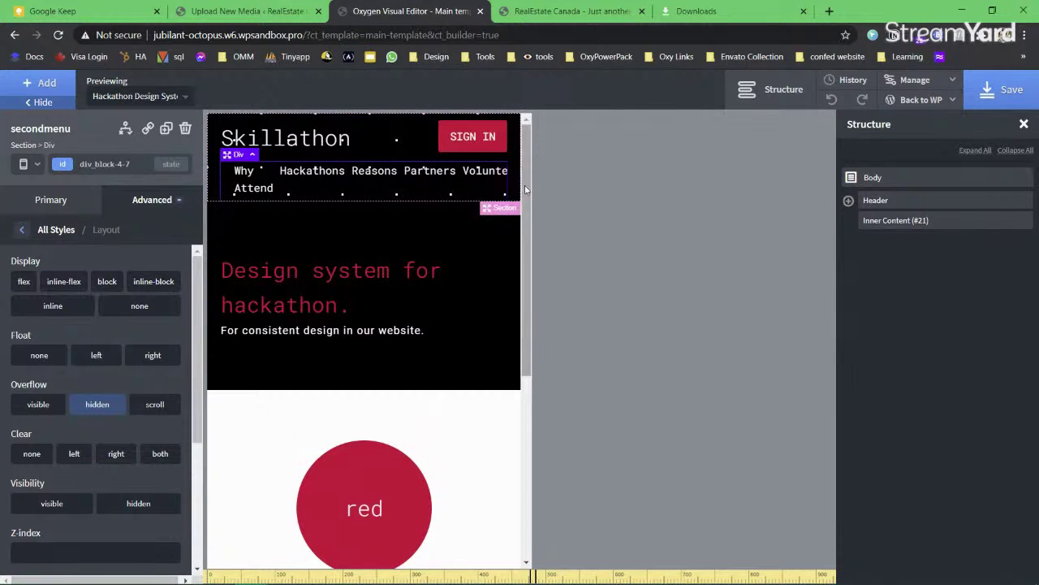
{"action": "left_click", "coordinate": [155, 404]}
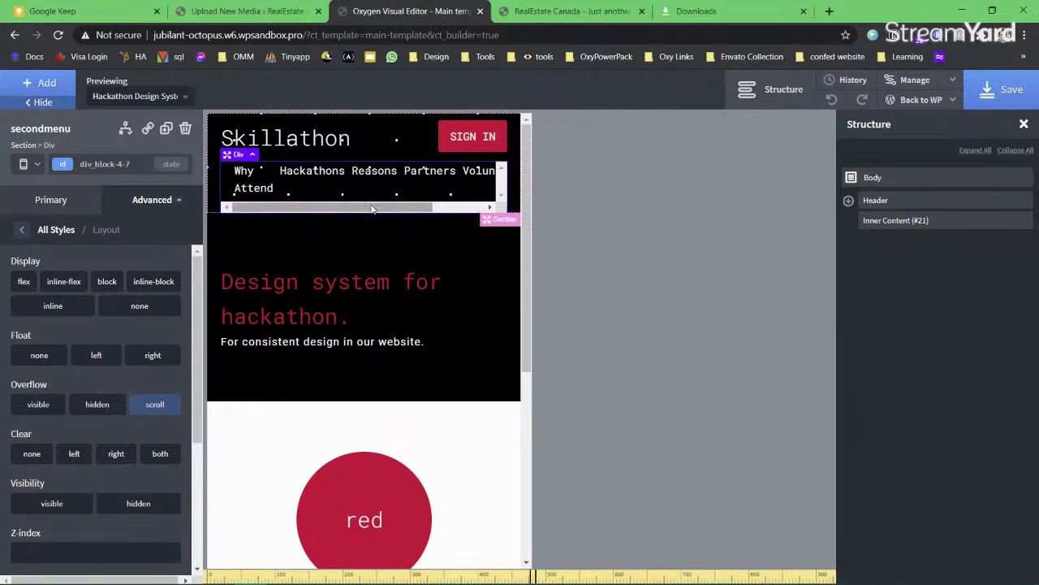
{"action": "mouse_move", "coordinate": [376, 208]}
{"action": "left_mouse_down"}
{"action": "mouse_move", "coordinate": [442, 211]}
{"action": "mouse_move", "coordinate": [390, 210]}
{"action": "left_mouse_up"}
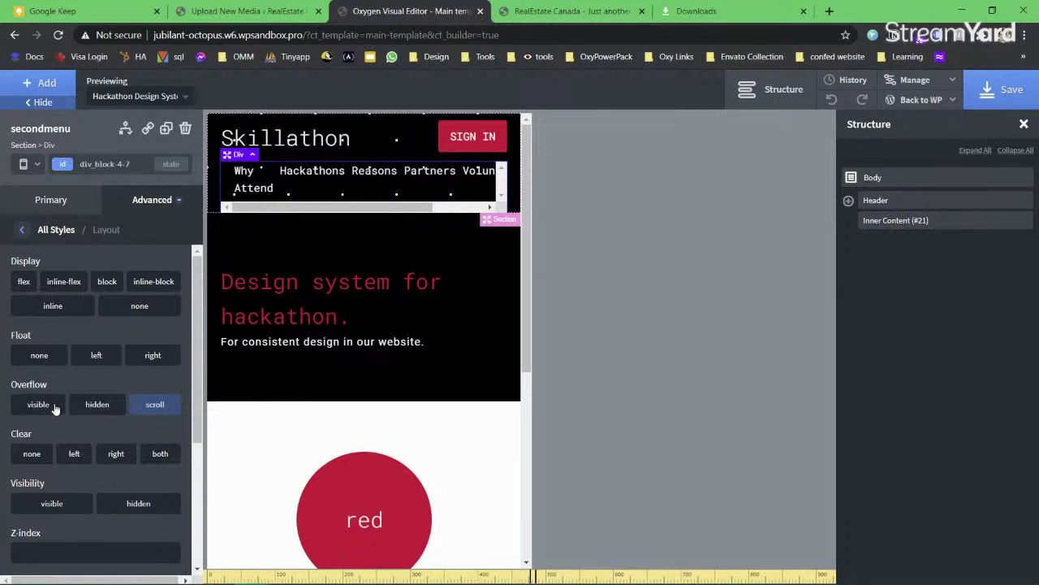
Step: Switch to the Google Keep drawing and draw three arrows branching from the "overflow" box
{"action": "left_click", "coordinate": [578, 11]}
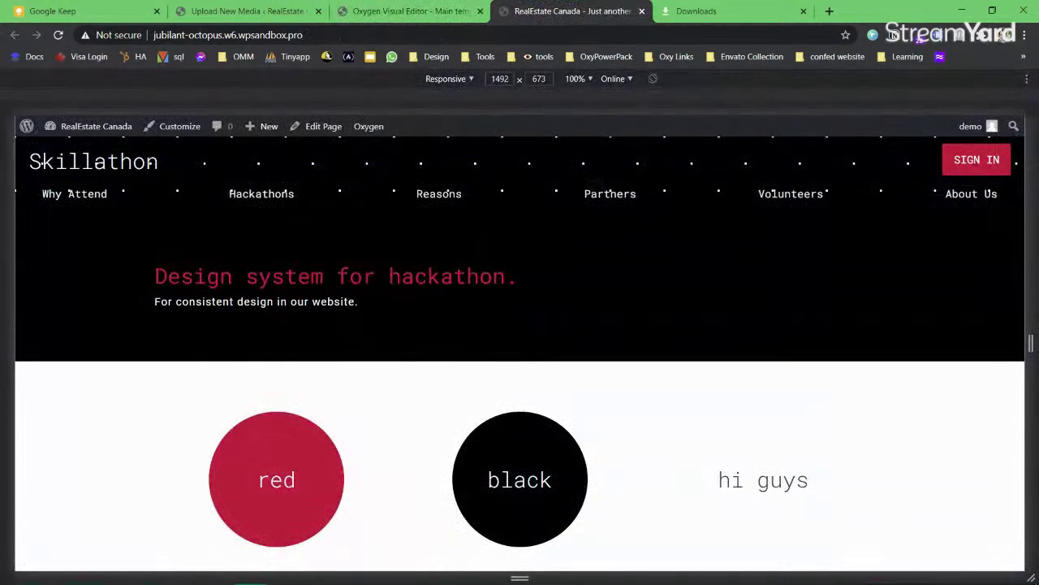
{"action": "left_click", "coordinate": [59, 11]}
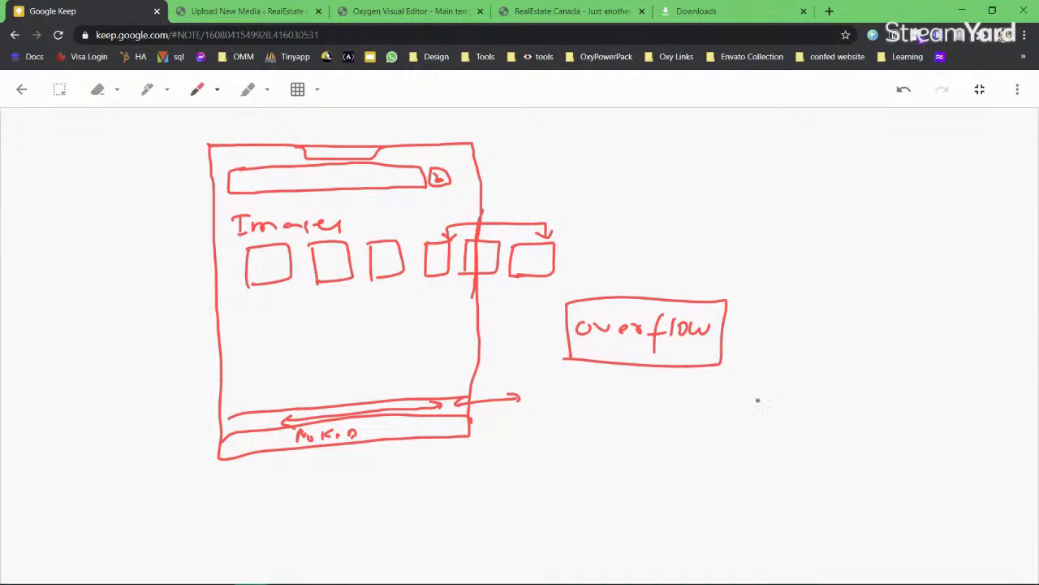
{"action": "mouse_move", "coordinate": [725, 307]}
{"action": "left_mouse_down"}
{"action": "mouse_move", "coordinate": [789, 264]}
{"action": "mouse_move", "coordinate": [800, 371]}
{"action": "left_mouse_up"}
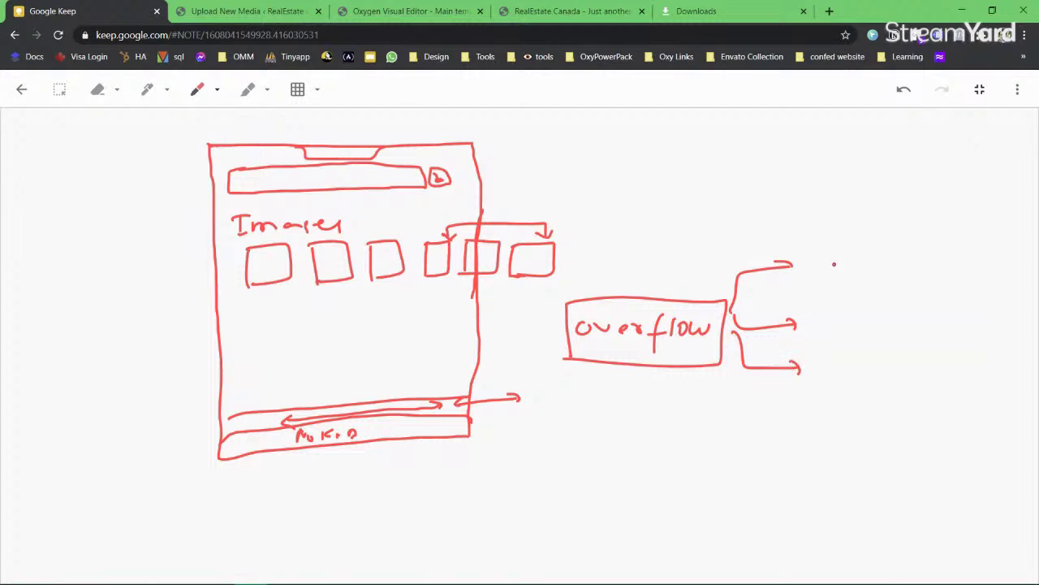
Step: Label the three arrows "visible", "hidden" and "scroll" beside the overflow box
{"action": "mouse_move", "coordinate": [781, 264]}
{"action": "left_mouse_down"}
{"action": "mouse_move", "coordinate": [817, 322]}
{"action": "mouse_move", "coordinate": [830, 323]}
{"action": "left_mouse_up"}
{"action": "mouse_move", "coordinate": [837, 313]}
{"action": "left_mouse_down"}
{"action": "mouse_move", "coordinate": [836, 322]}
{"action": "mouse_move", "coordinate": [911, 323]}
{"action": "left_mouse_up"}
{"action": "mouse_move", "coordinate": [921, 323]}
{"action": "left_mouse_down"}
{"action": "mouse_move", "coordinate": [924, 313]}
{"action": "mouse_move", "coordinate": [933, 323]}
{"action": "left_mouse_up"}
{"action": "left_click_drag", "start_coordinate": [833, 363], "coordinate": [822, 377]}
{"action": "mouse_move", "coordinate": [848, 367]}
{"action": "left_mouse_down"}
{"action": "mouse_move", "coordinate": [845, 377]}
{"action": "mouse_move", "coordinate": [863, 367]}
{"action": "left_mouse_up"}
{"action": "left_click_drag", "start_coordinate": [867, 369], "coordinate": [888, 378]}
{"action": "left_click_drag", "start_coordinate": [908, 364], "coordinate": [906, 378]}
{"action": "left_click_drag", "start_coordinate": [812, 263], "coordinate": [857, 278]}
{"action": "mouse_move", "coordinate": [877, 266]}
{"action": "left_mouse_down"}
{"action": "mouse_move", "coordinate": [877, 278]}
{"action": "mouse_move", "coordinate": [906, 273]}
{"action": "left_mouse_up"}
{"action": "left_click_drag", "start_coordinate": [916, 261], "coordinate": [915, 278]}
{"action": "left_click_drag", "start_coordinate": [921, 271], "coordinate": [927, 276]}
Step: Mark "visible" and "hidden" with crosses and "scroll" with a tick, and draw a double-headed arrow beneath the image boxes
{"action": "mouse_move", "coordinate": [812, 286]}
{"action": "left_mouse_down"}
{"action": "mouse_move", "coordinate": [933, 284]}
{"action": "mouse_move", "coordinate": [852, 252]}
{"action": "mouse_move", "coordinate": [826, 281]}
{"action": "left_mouse_up"}
{"action": "left_click_drag", "start_coordinate": [949, 242], "coordinate": [962, 258]}
{"action": "left_click_drag", "start_coordinate": [961, 241], "coordinate": [948, 258]}
{"action": "mouse_move", "coordinate": [814, 328]}
{"action": "left_mouse_down"}
{"action": "mouse_move", "coordinate": [812, 302]}
{"action": "mouse_move", "coordinate": [939, 299]}
{"action": "mouse_move", "coordinate": [844, 333]}
{"action": "mouse_move", "coordinate": [815, 332]}
{"action": "left_mouse_up"}
{"action": "mouse_move", "coordinate": [953, 299]}
{"action": "left_mouse_down"}
{"action": "mouse_move", "coordinate": [962, 313]}
{"action": "mouse_move", "coordinate": [951, 314]}
{"action": "left_mouse_up"}
{"action": "mouse_move", "coordinate": [816, 396]}
{"action": "left_mouse_down"}
{"action": "mouse_move", "coordinate": [923, 398]}
{"action": "mouse_move", "coordinate": [980, 346]}
{"action": "left_mouse_up"}
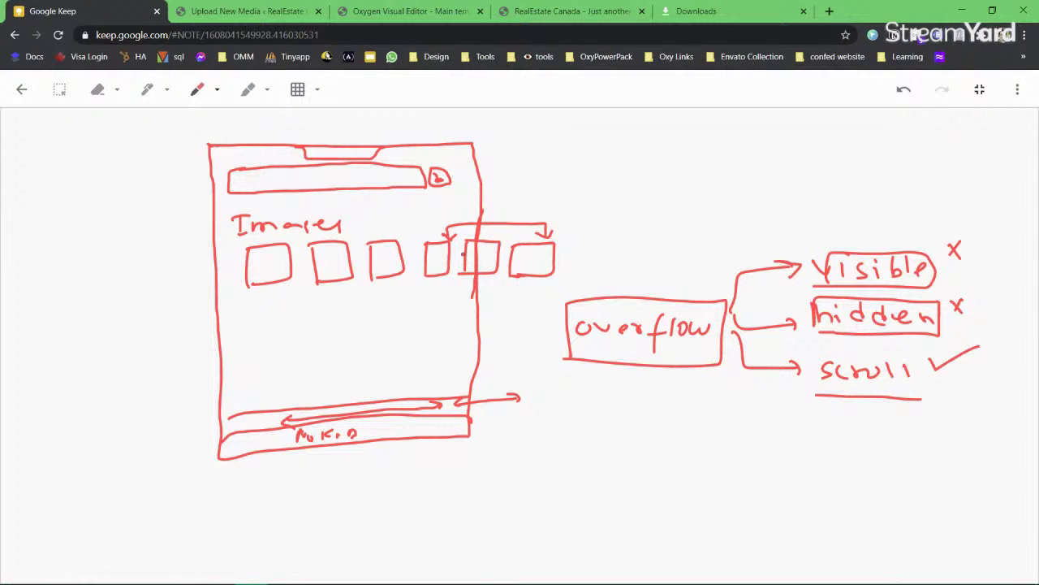
{"action": "left_click_drag", "start_coordinate": [261, 301], "coordinate": [538, 297]}
{"action": "mouse_move", "coordinate": [274, 297]}
{"action": "left_mouse_down"}
{"action": "mouse_move", "coordinate": [262, 302]}
{"action": "mouse_move", "coordinate": [274, 307]}
{"action": "left_mouse_up"}
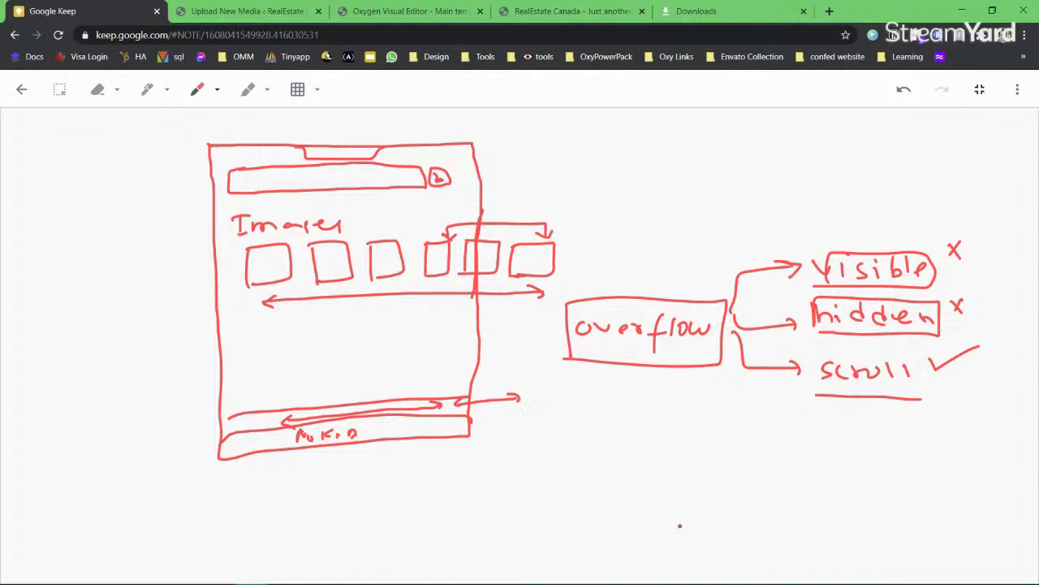
Step: Switch to the live site's responsive preview, narrow it to 410 px, and test sideways scrolling of the header menu
{"action": "left_click", "coordinate": [569, 12]}
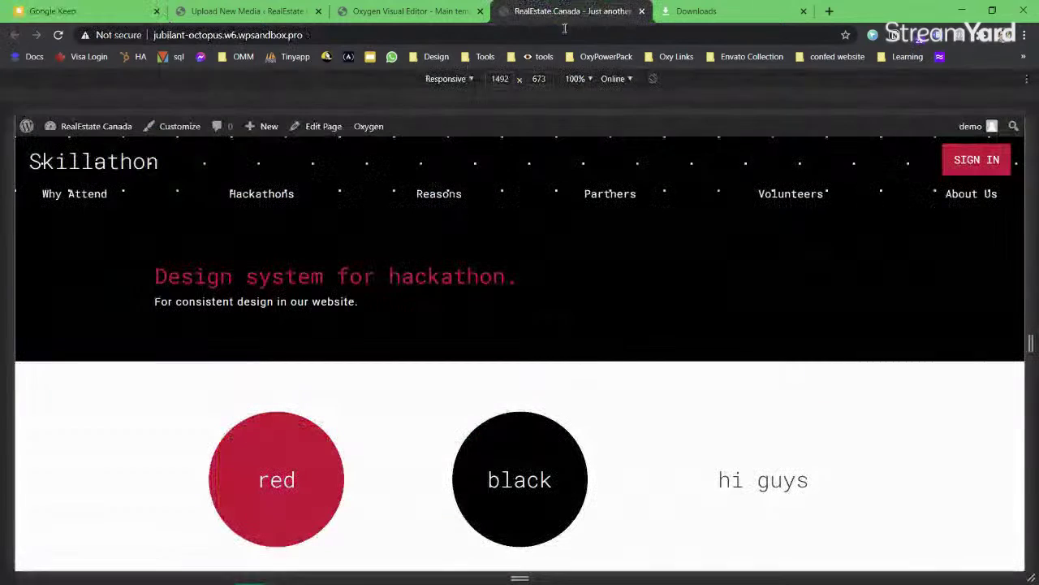
{"action": "right_click", "coordinate": [379, 320]}
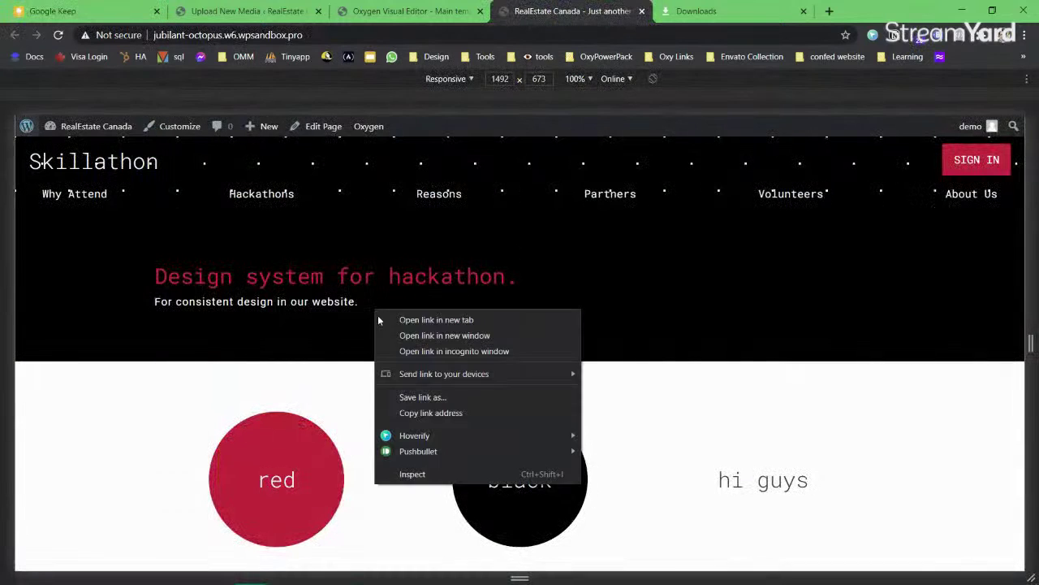
{"action": "left_click", "coordinate": [14, 290]}
{"action": "left_click_drag", "start_coordinate": [15, 290], "coordinate": [378, 284]}
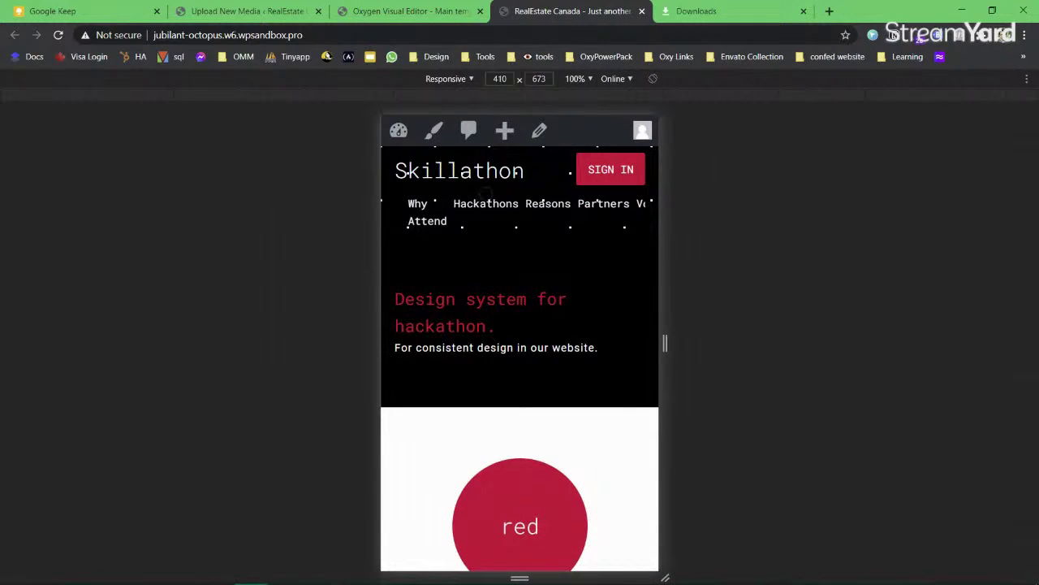
{"action": "mouse_move", "coordinate": [488, 216]}
{"action": "left_mouse_down"}
{"action": "mouse_move", "coordinate": [435, 217]}
{"action": "mouse_move", "coordinate": [549, 220]}
{"action": "mouse_move", "coordinate": [443, 216]}
{"action": "mouse_move", "coordinate": [497, 215]}
{"action": "left_mouse_up"}
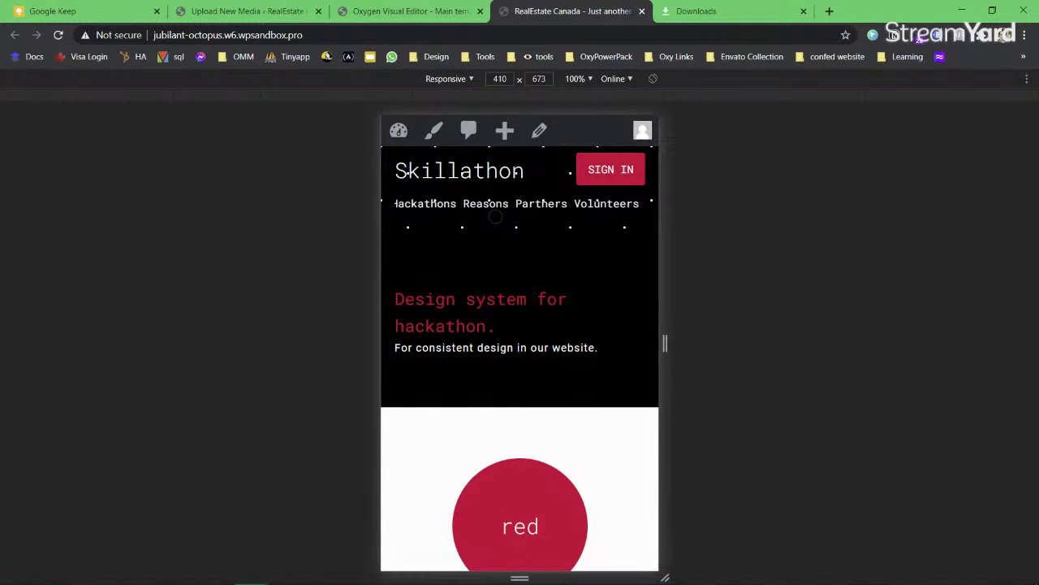
Step: Return to the Oxygen editor and switch secondmenu's editing view from phone to the full desktop width
{"action": "left_click", "coordinate": [411, 13]}
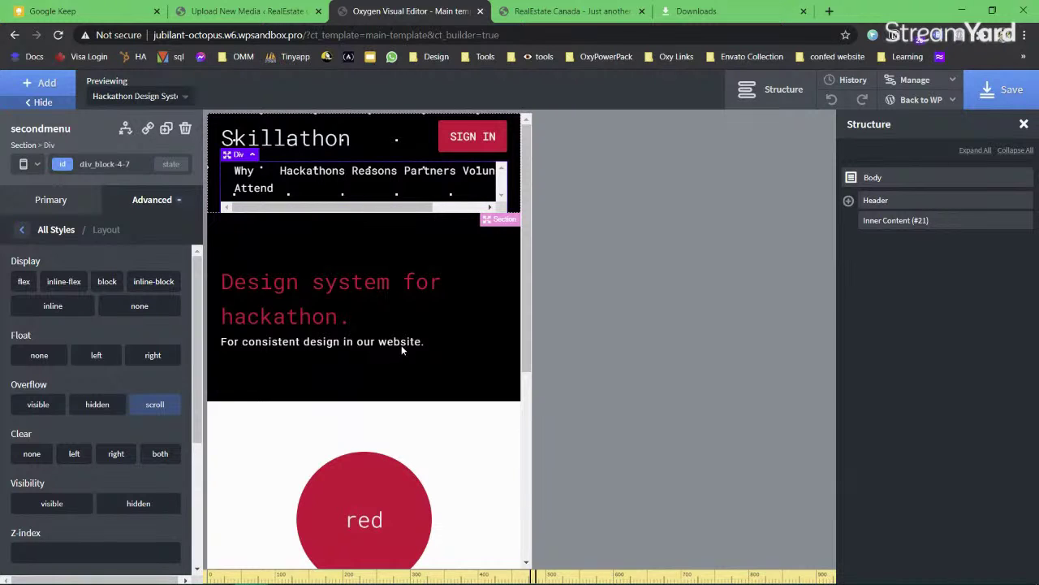
{"action": "left_click", "coordinate": [30, 163]}
{"action": "left_click", "coordinate": [41, 186]}
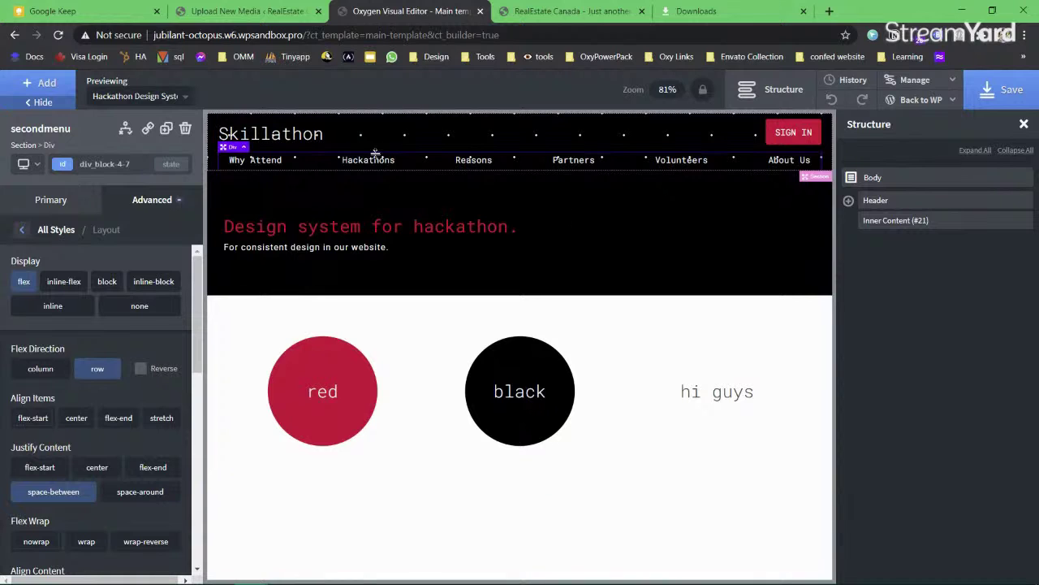
Step: Set the Windows multiple displays option to "Extend these displays", keep the change, and close the display settings
{"action": "key", "text": "super"}
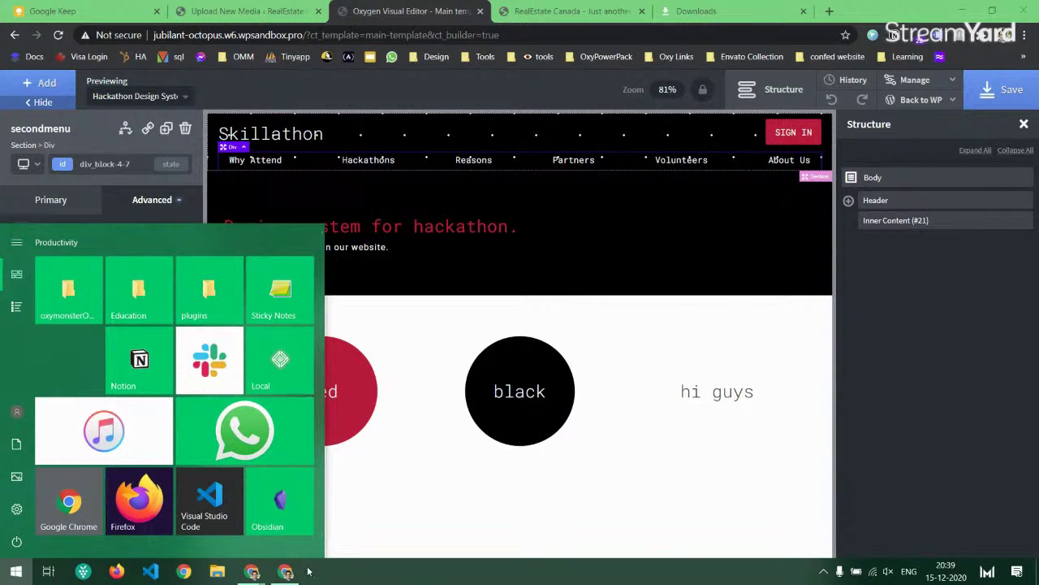
{"action": "type", "text": "dispal"}
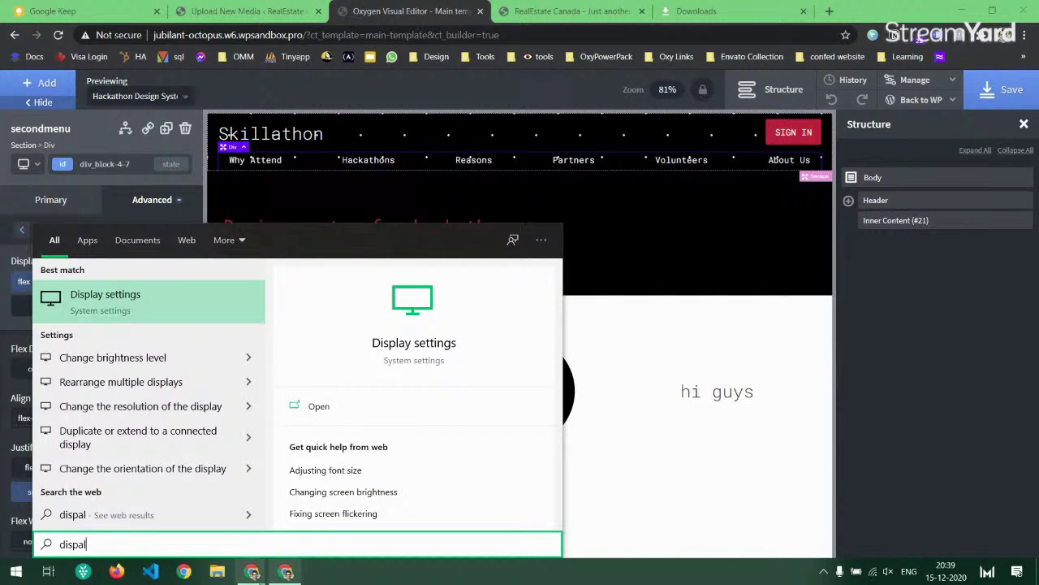
{"action": "left_click", "coordinate": [146, 306]}
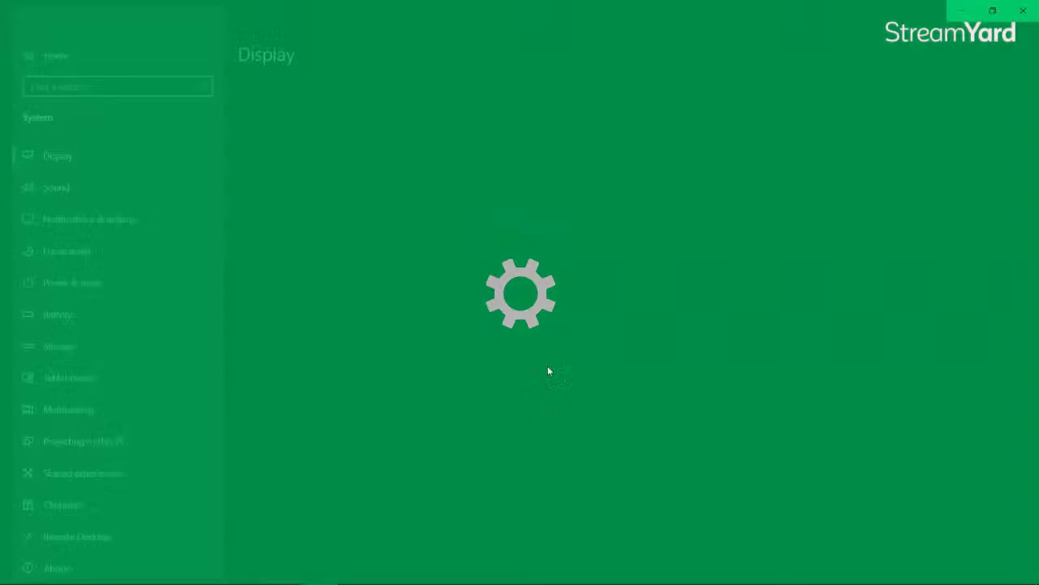
{"action": "scroll", "coordinate": [509, 381], "scroll_direction": "down", "scroll_amount": 5}
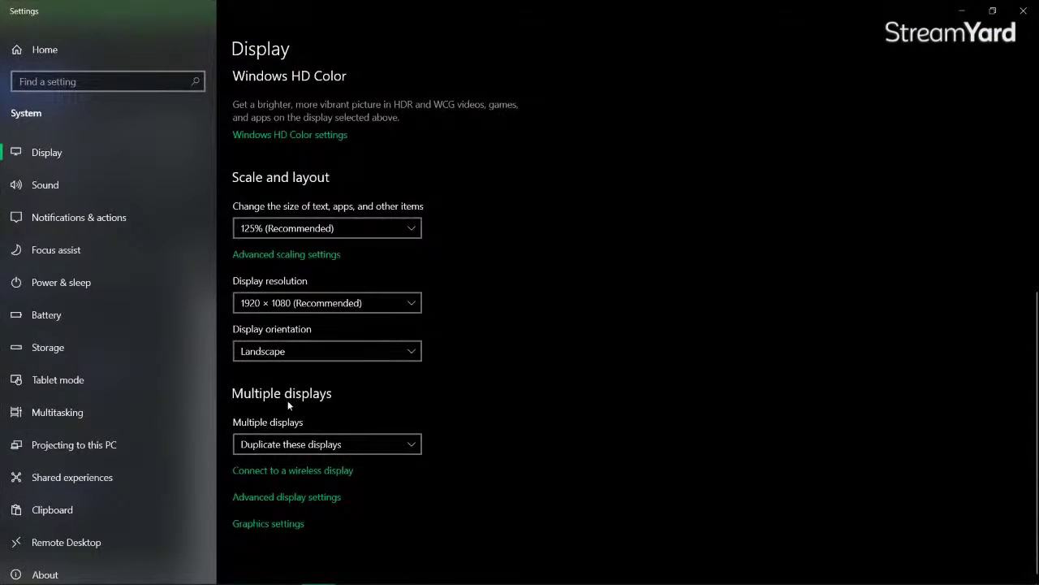
{"action": "left_click", "coordinate": [284, 444]}
{"action": "left_click", "coordinate": [277, 464]}
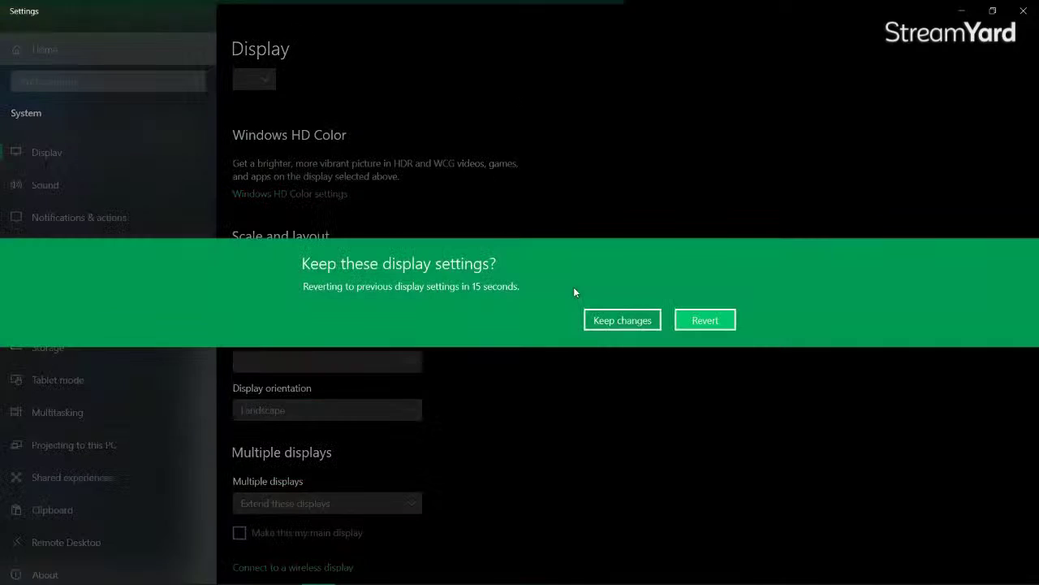
{"action": "left_click", "coordinate": [640, 319]}
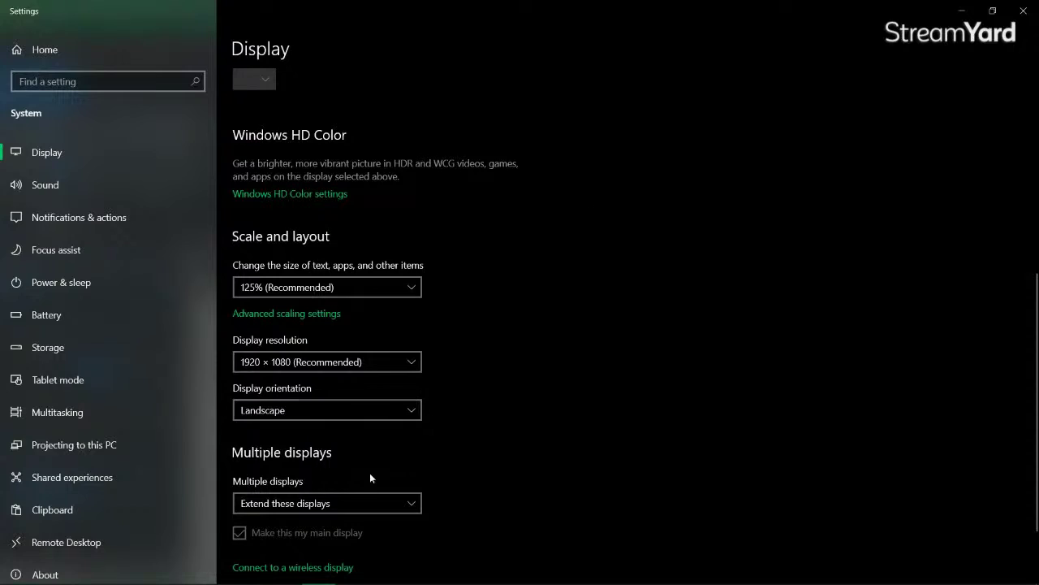
{"action": "left_click", "coordinate": [1023, 11]}
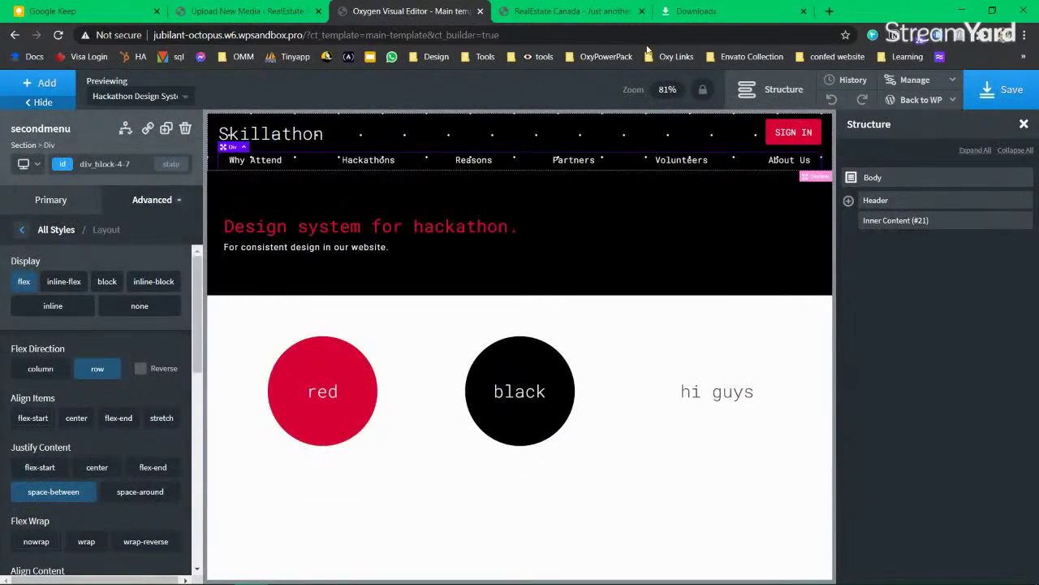
Step: Look at the StreamYard window and return to the Oxygen editor
{"action": "key", "text": "alt+Tab"}
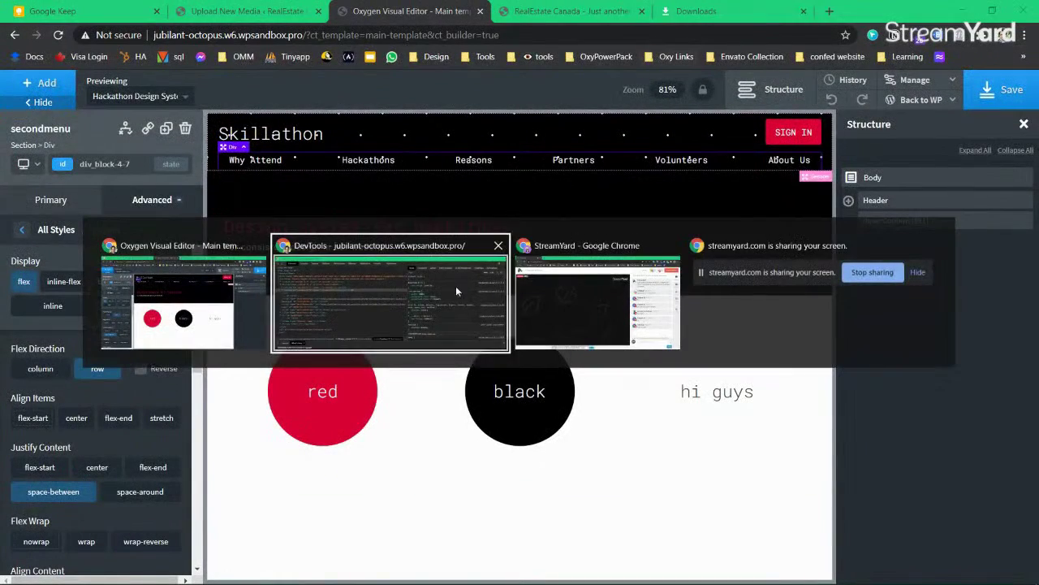
{"action": "left_click", "coordinate": [595, 311]}
{"action": "key", "text": "alt+Tab"}
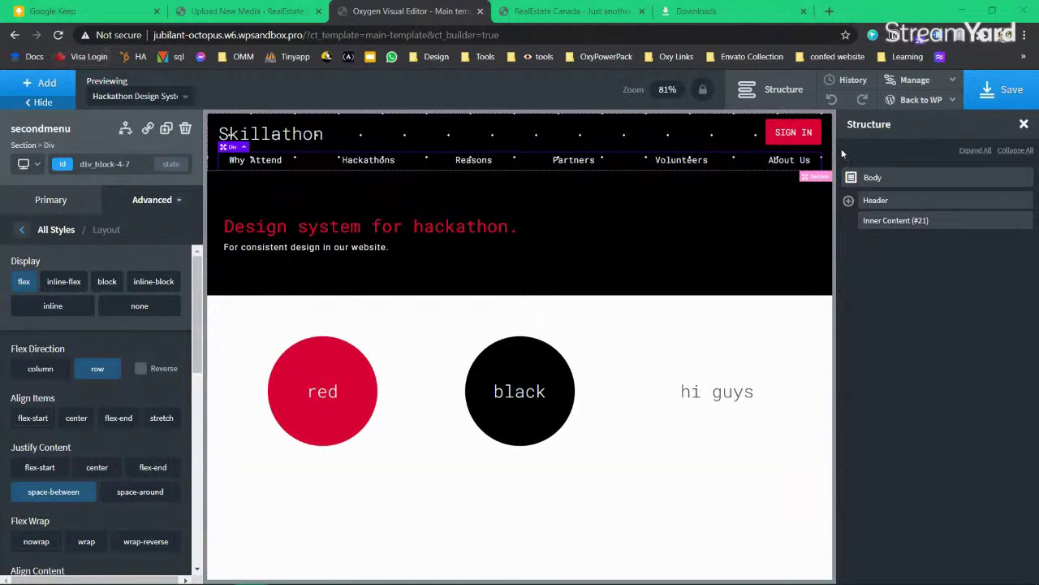
Step: Close the Downloads page and widen the live site's responsive preview to 544 px to check the header menu
{"action": "left_click", "coordinate": [753, 22]}
{"action": "left_click", "coordinate": [803, 11]}
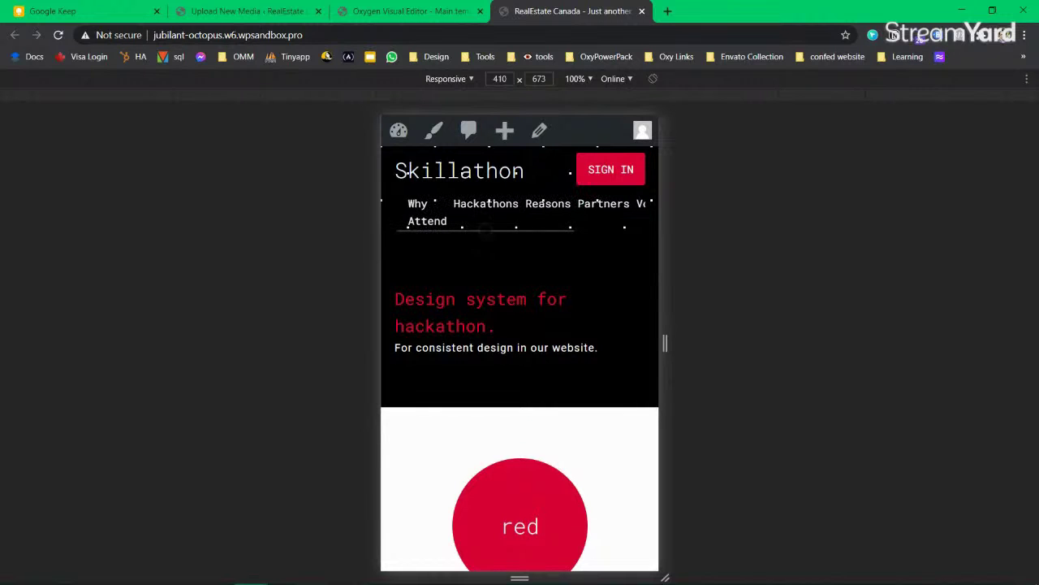
{"action": "mouse_move", "coordinate": [352, 204]}
{"action": "left_mouse_down"}
{"action": "mouse_move", "coordinate": [40, 209]}
{"action": "mouse_move", "coordinate": [336, 208]}
{"action": "left_mouse_up"}
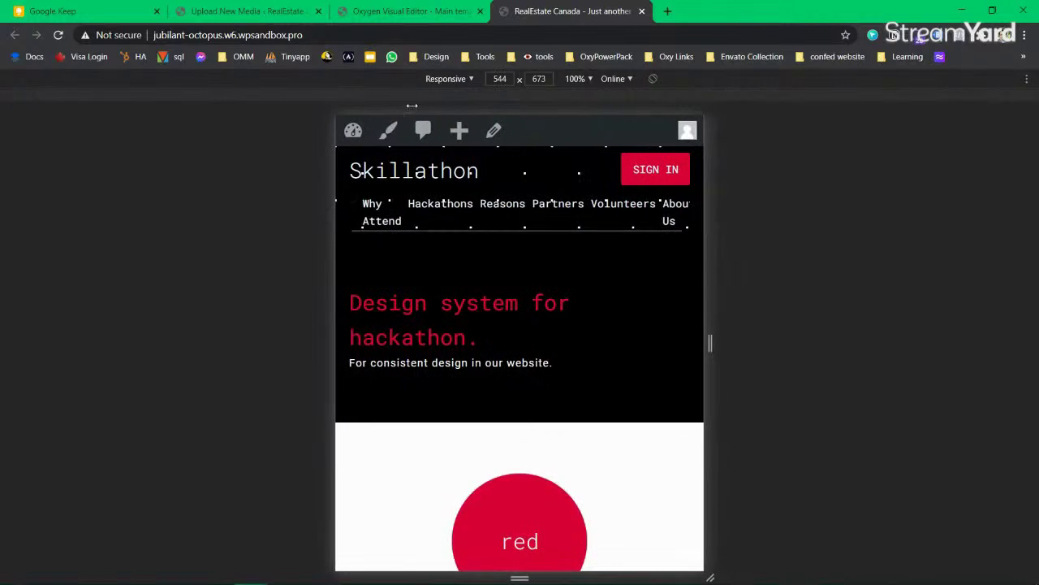
Step: Return to the Oxygen editor and change the header's SIGN IN button text to "ENROL NOW"
{"action": "key", "text": "ctrl+shift+Tab"}
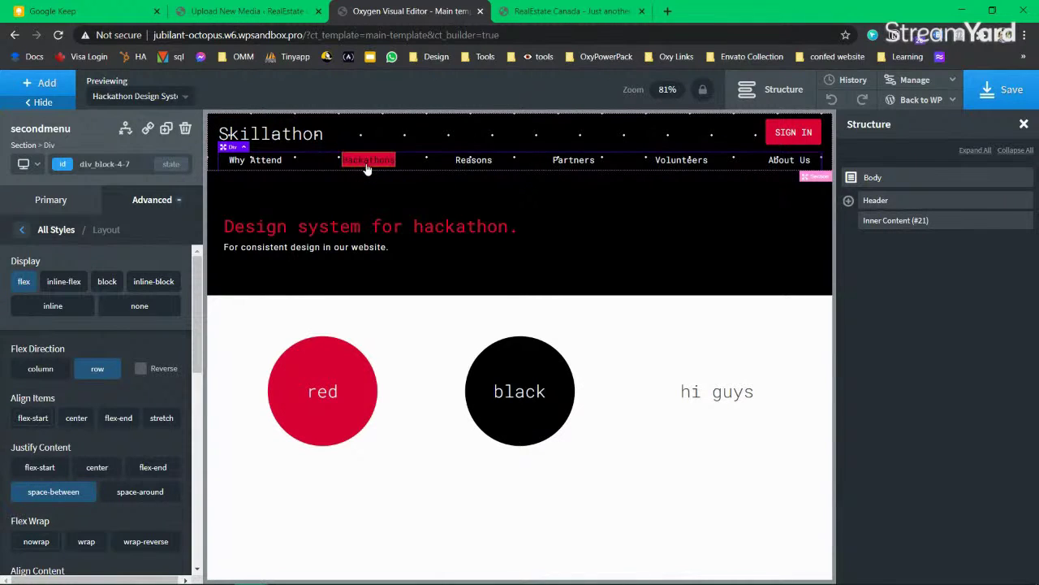
{"action": "double_click", "coordinate": [270, 160]}
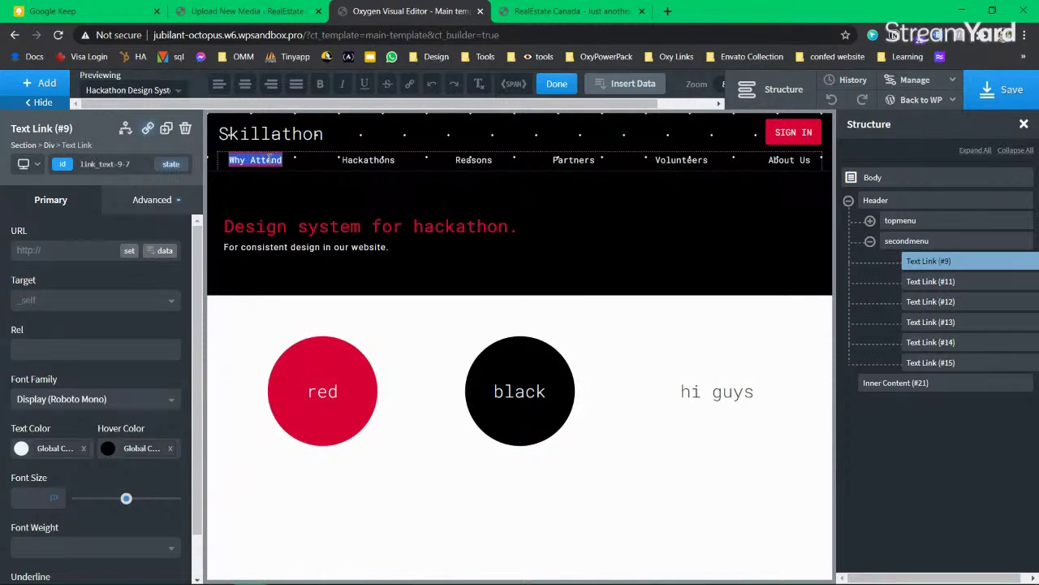
{"action": "double_click", "coordinate": [798, 133]}
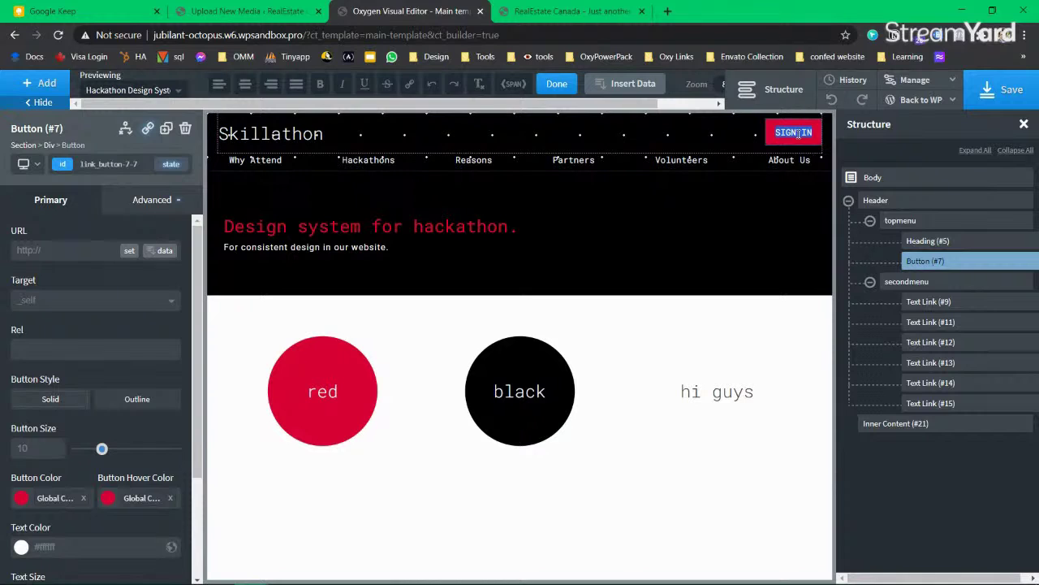
{"action": "type", "text": "ENROL NOW"}
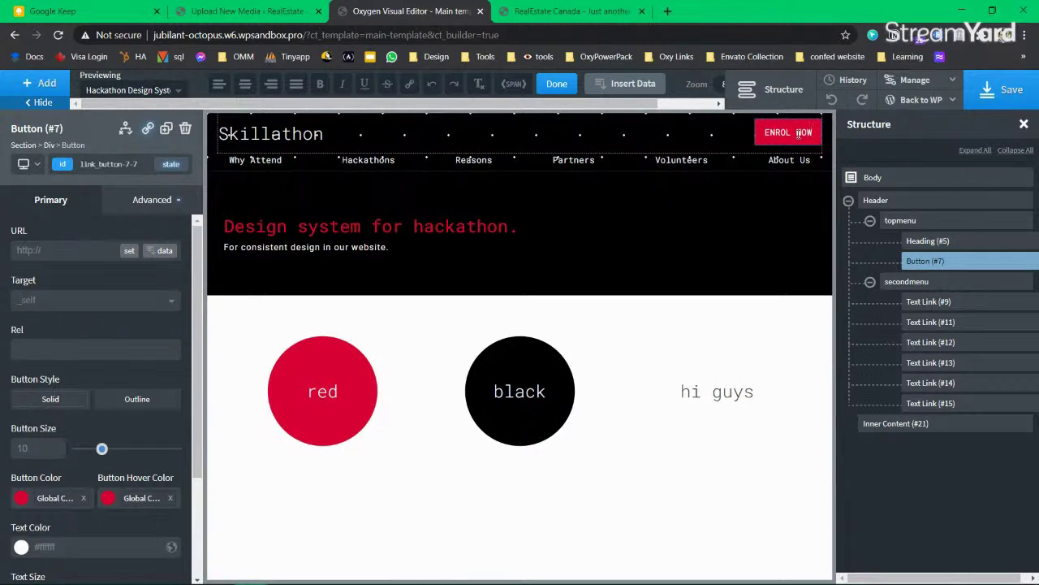
Step: Rename the "Why Attend" link in secondmenu to "About Skillathon"
{"action": "double_click", "coordinate": [266, 162]}
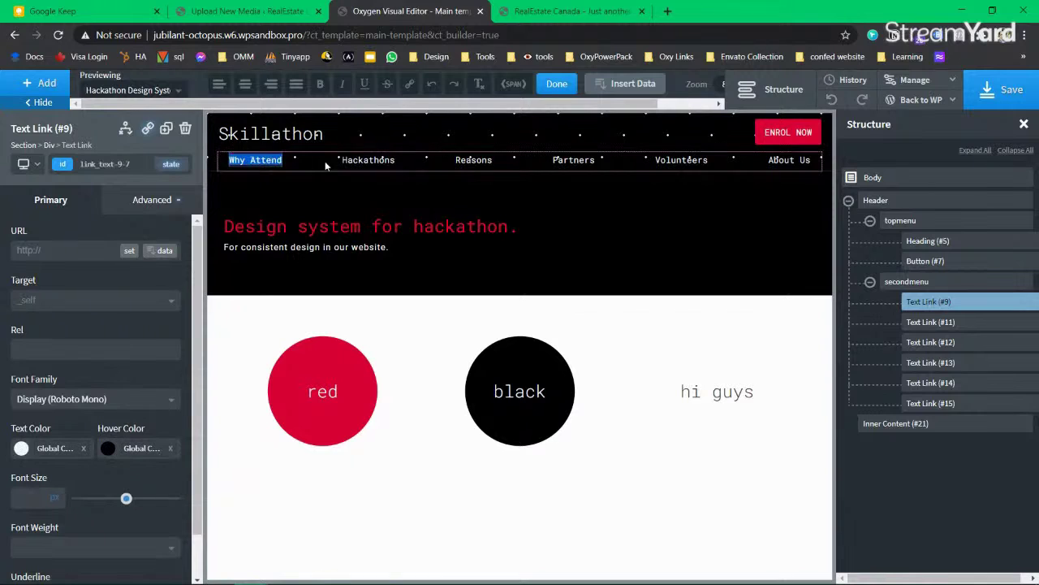
{"action": "left_click", "coordinate": [274, 164]}
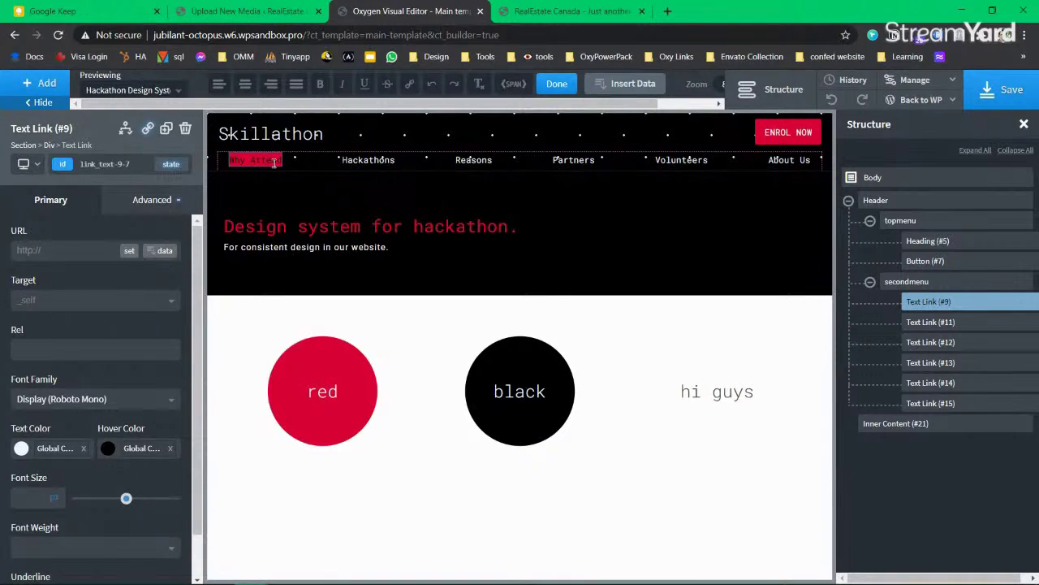
{"action": "triple_click", "coordinate": [274, 163]}
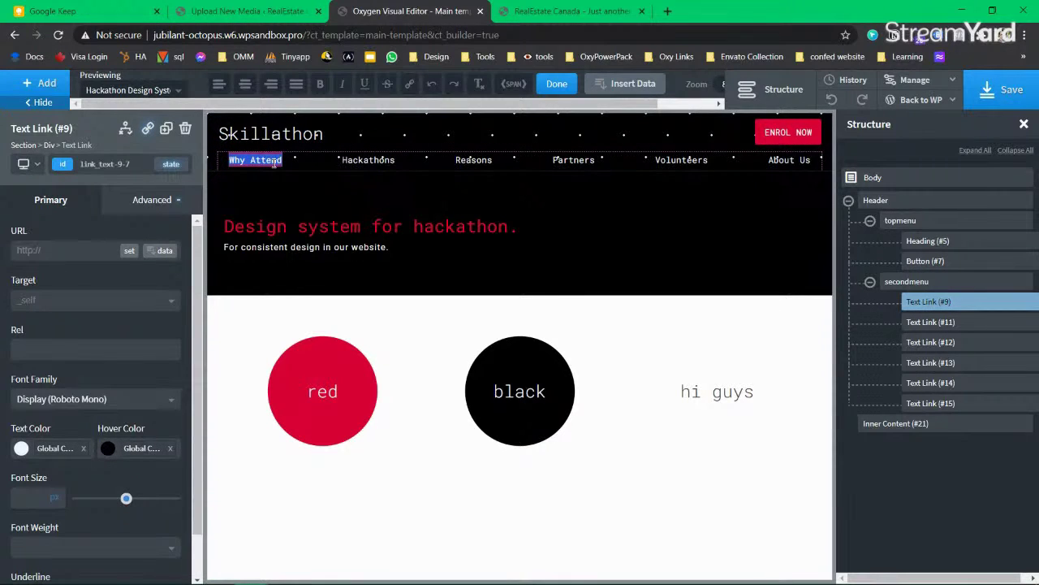
{"action": "type", "text": "ABOUT"}
{"action": "key", "text": "BackSpace"}
{"action": "key", "text": "BackSpace"}
{"action": "key", "text": "BackSpace"}
{"action": "key", "text": "BackSpace"}
{"action": "type", "text": "bout"}
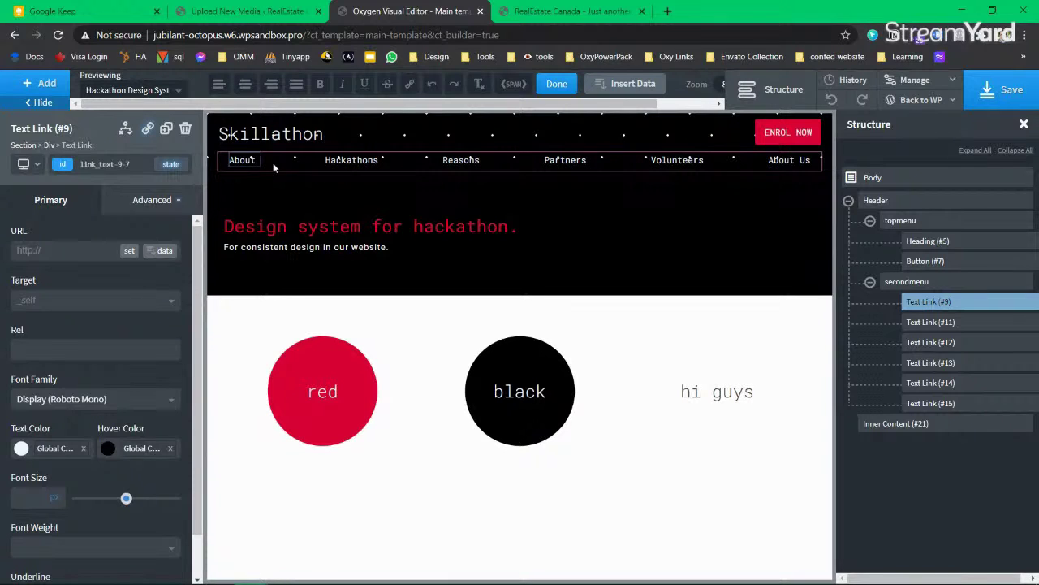
{"action": "type", "text": " Skil"}
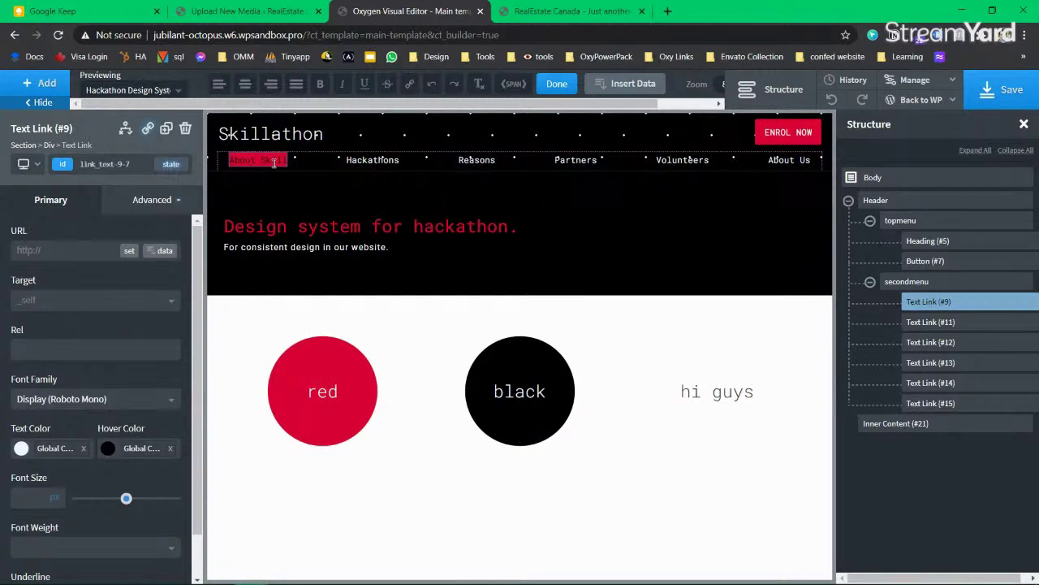
{"action": "key", "text": "BackSpace"}
{"action": "key", "text": "BackSpace"}
{"action": "key", "text": "BackSpace"}
{"action": "key", "text": "BackSpace"}
{"action": "key", "text": "BackSpace"}
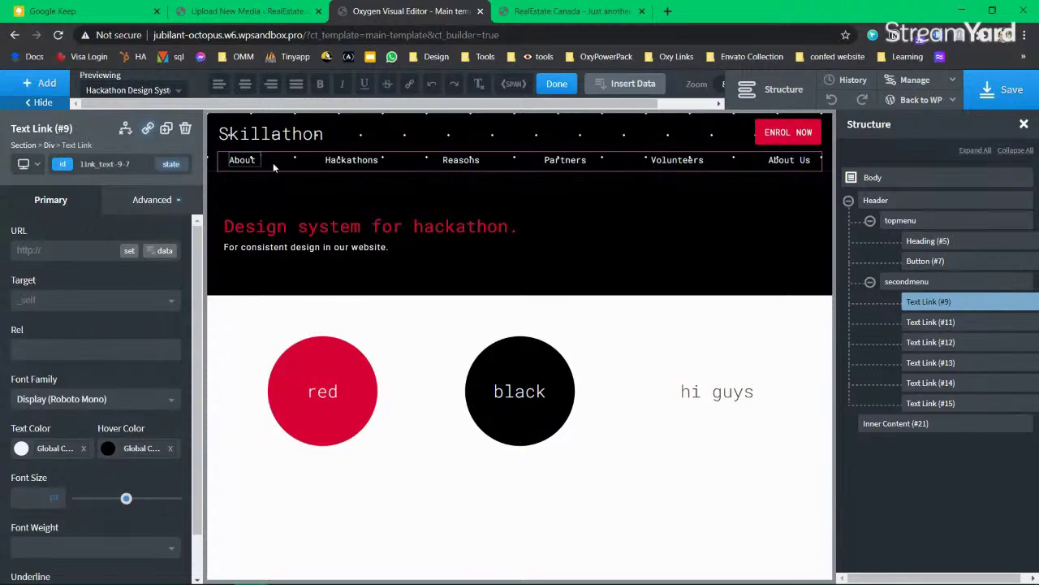
{"action": "type", "text": "Skillathon"}
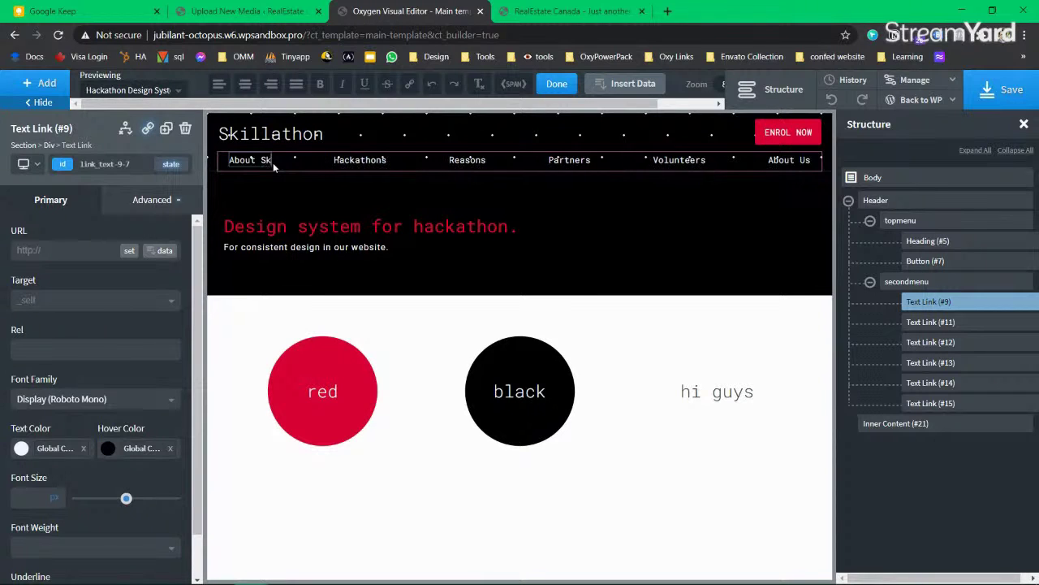
{"action": "key", "text": "BackSpace"}
{"action": "key", "text": "BackSpace"}
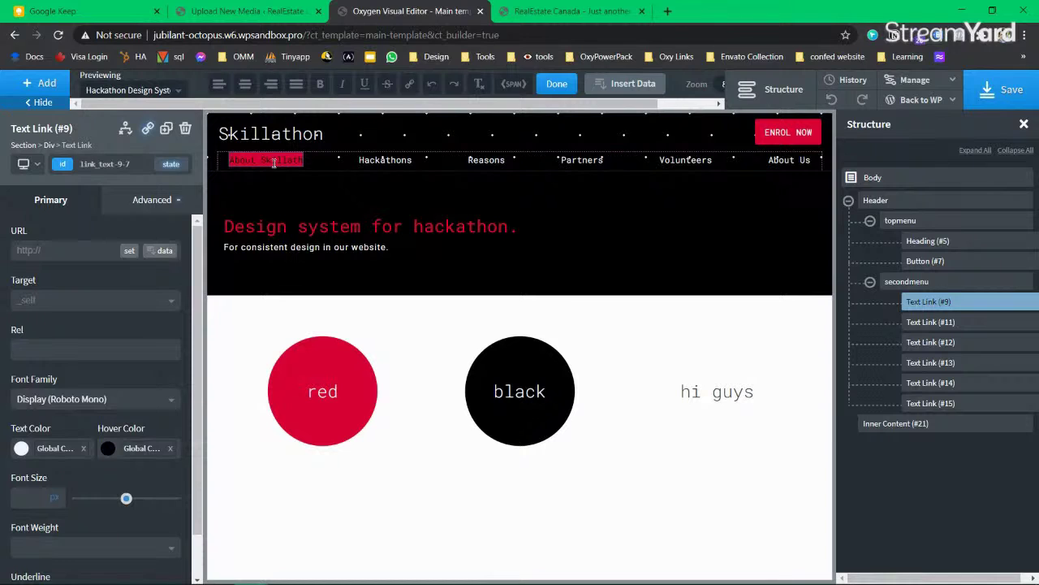
{"action": "type", "text": "on"}
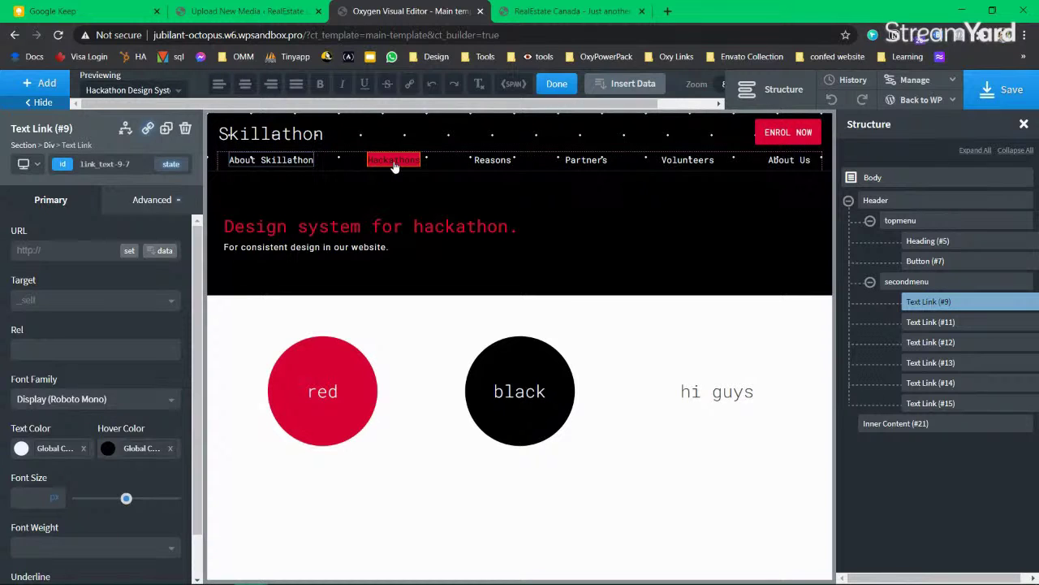
Step: Rename the "Hackathons" link in secondmenu to "Upcoming" and the "Reasons" link to "Testimonials"
{"action": "left_click", "coordinate": [394, 163]}
{"action": "double_click", "coordinate": [393, 161]}
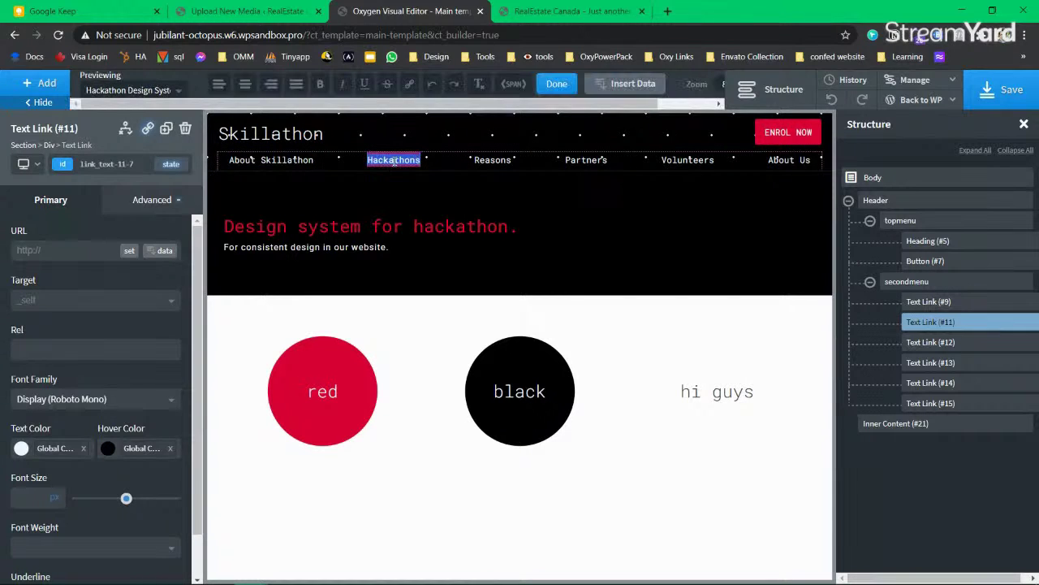
{"action": "type", "text": "Upcoming"}
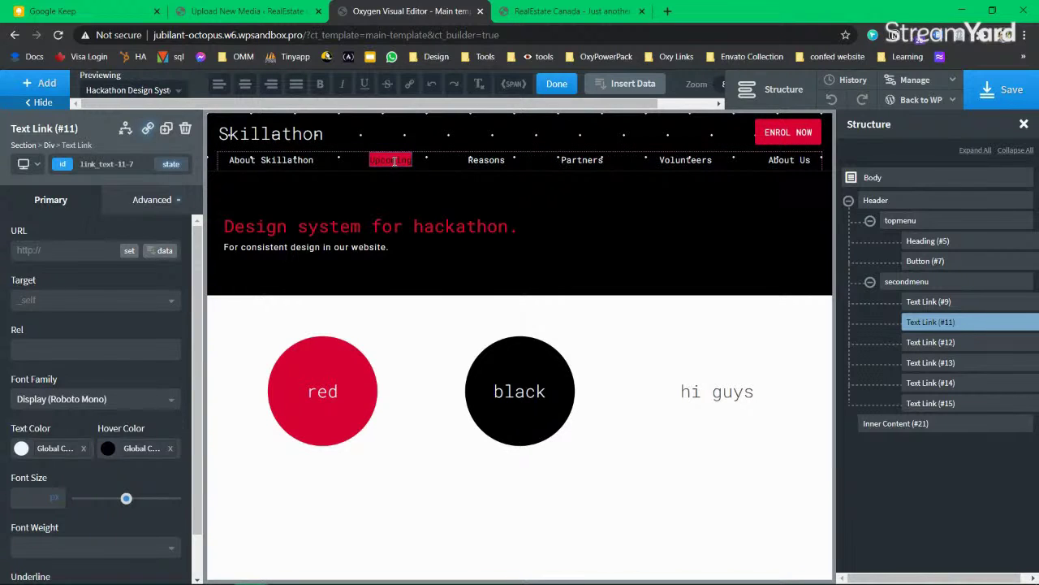
{"action": "left_click", "coordinate": [487, 162]}
{"action": "double_click", "coordinate": [487, 161]}
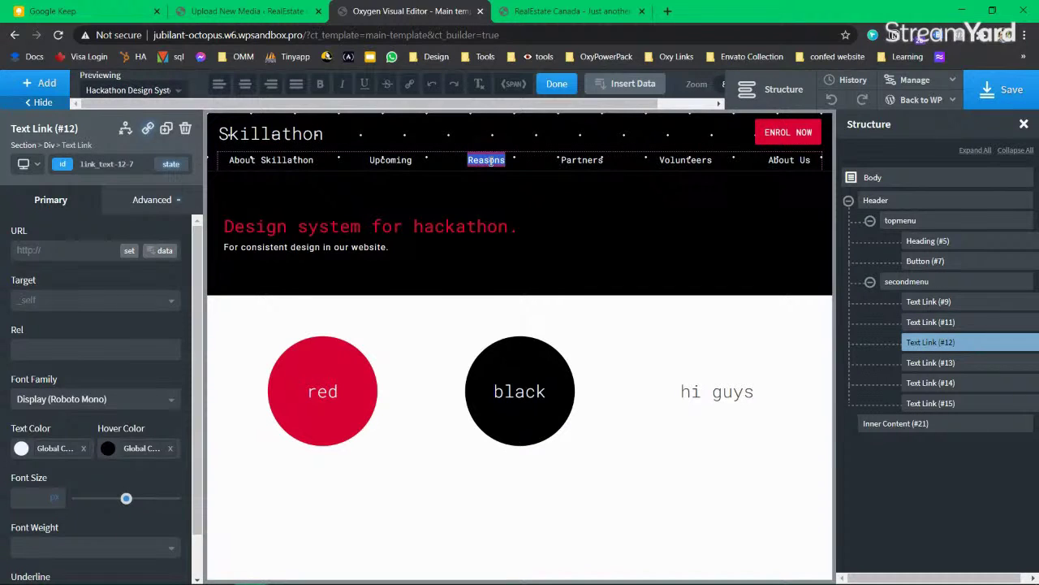
{"action": "type", "text": "Team"}
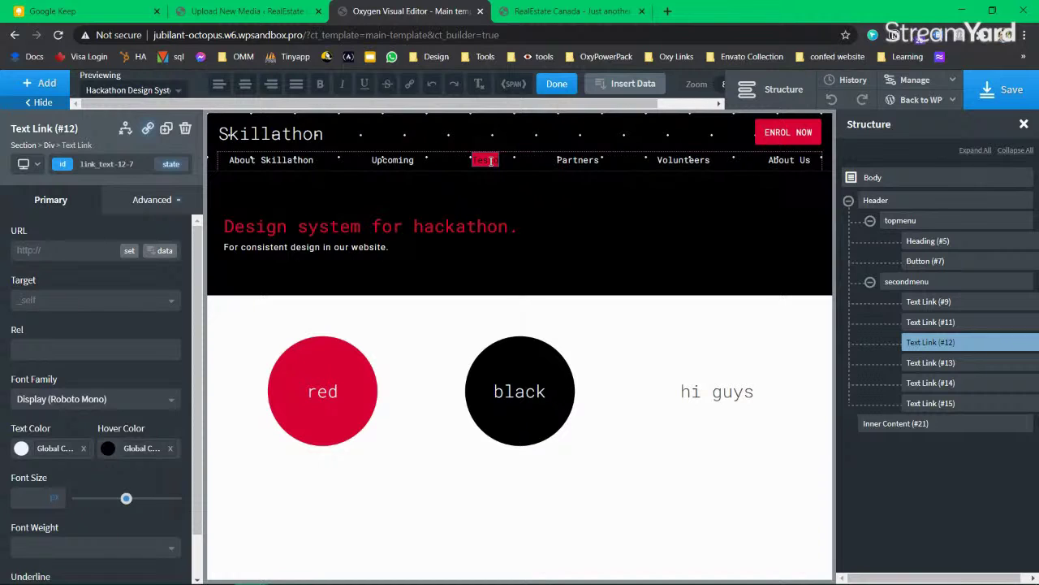
{"action": "type", "text": "ing"}
{"action": "type", "text": "nials"}
Step: Rename the "Partners" link in secondmenu to "Benefits" and the "About Us" link to "ENROL NOW"
{"action": "double_click", "coordinate": [592, 162]}
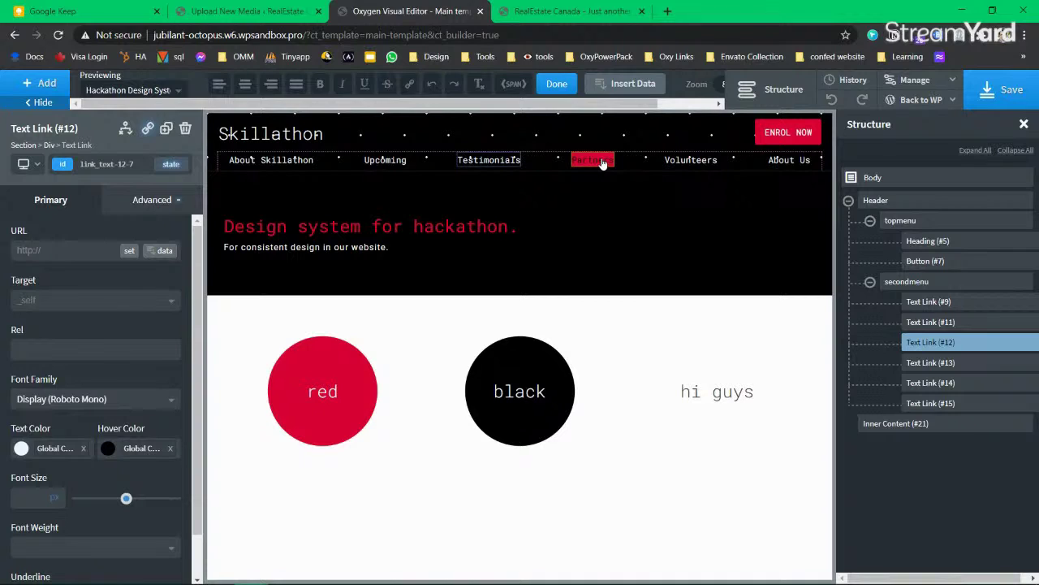
{"action": "type", "text": "Sponsor"}
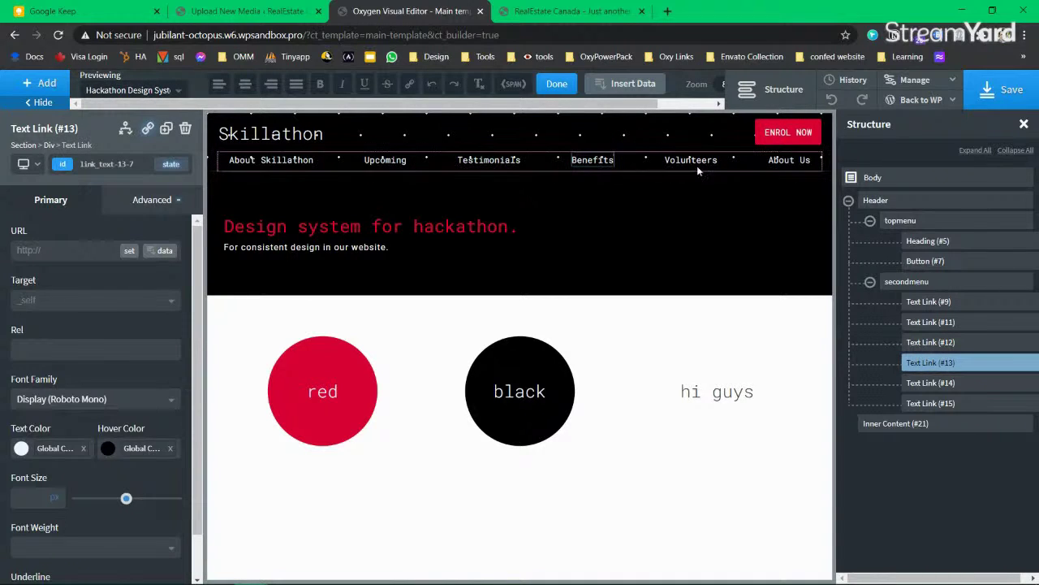
{"action": "double_click", "coordinate": [690, 161]}
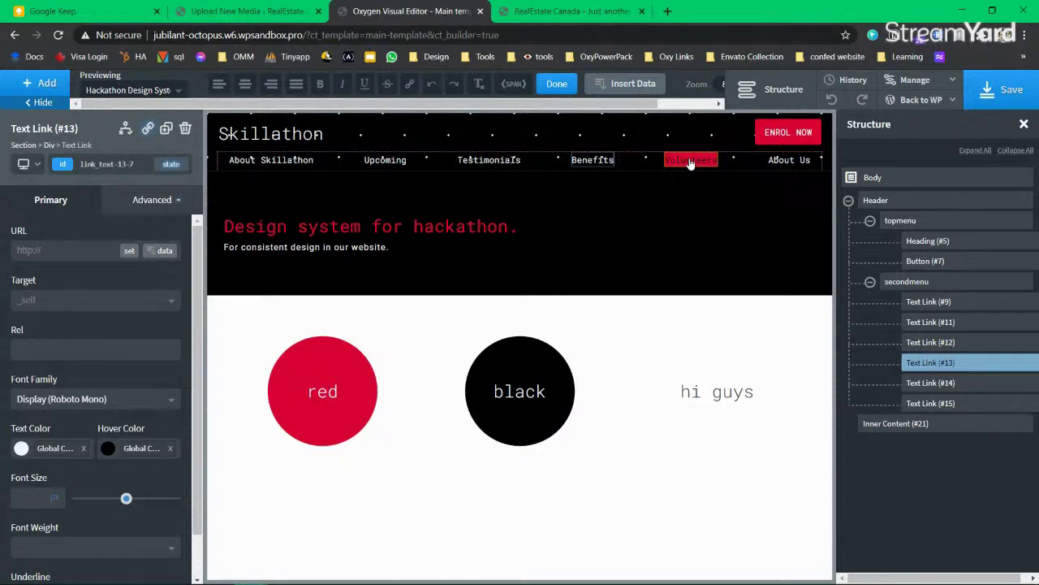
{"action": "double_click", "coordinate": [777, 163]}
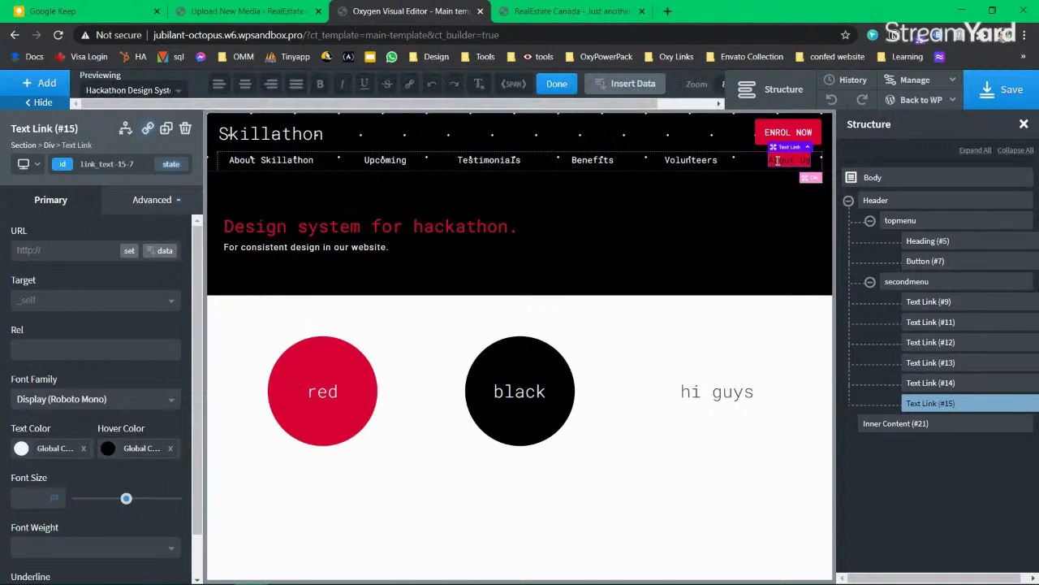
{"action": "key", "text": "ctrl+a"}
{"action": "type", "text": "en"}
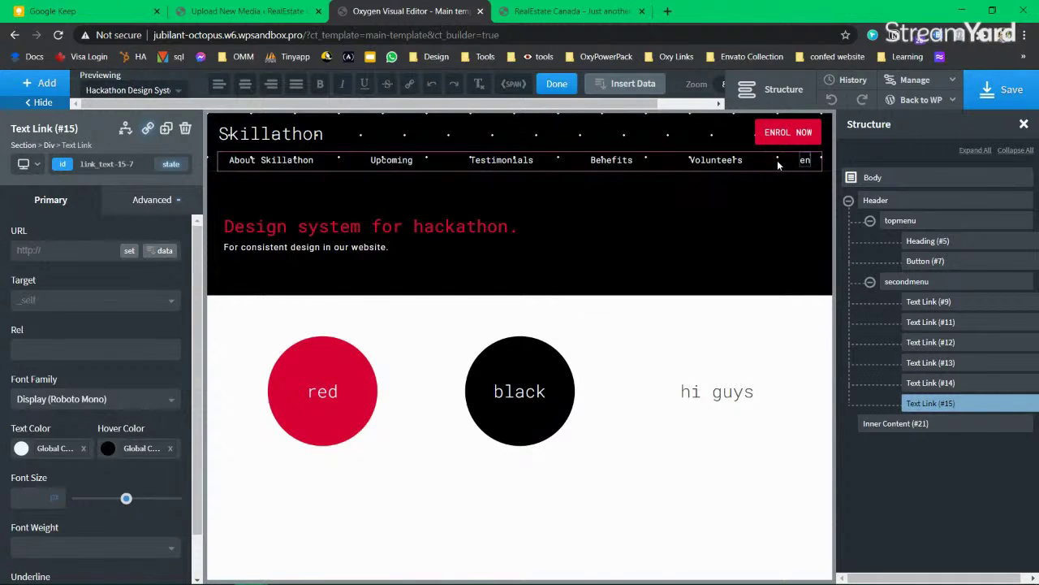
{"action": "type", "text": "ENRO"}
{"action": "key", "text": "ctrl+a"}
{"action": "type", "text": "ENROL NOW"}
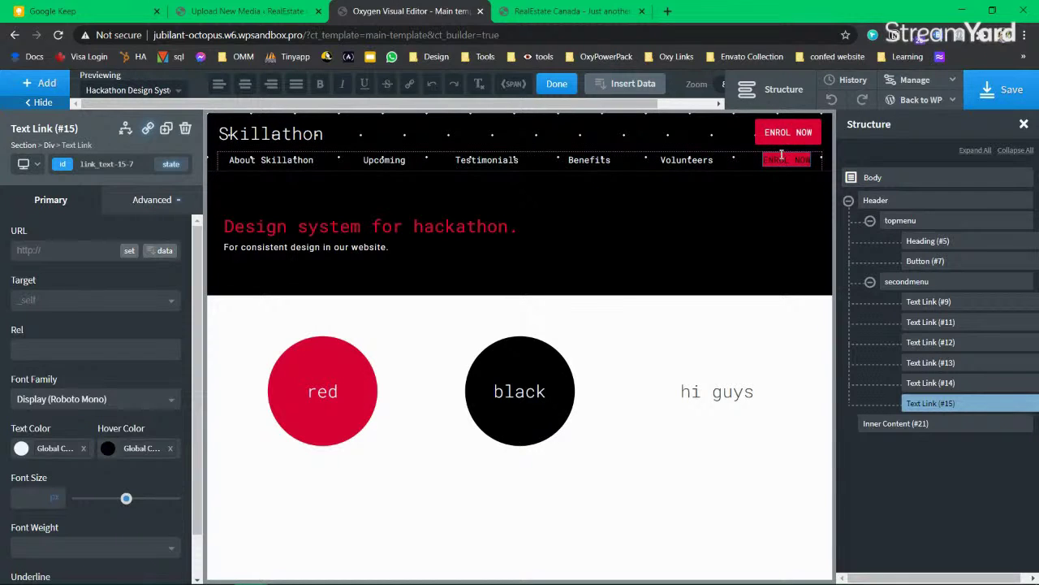
Step: Rename the "Volunteers" link in secondmenu to "Ambiance" and save the template
{"action": "double_click", "coordinate": [686, 161]}
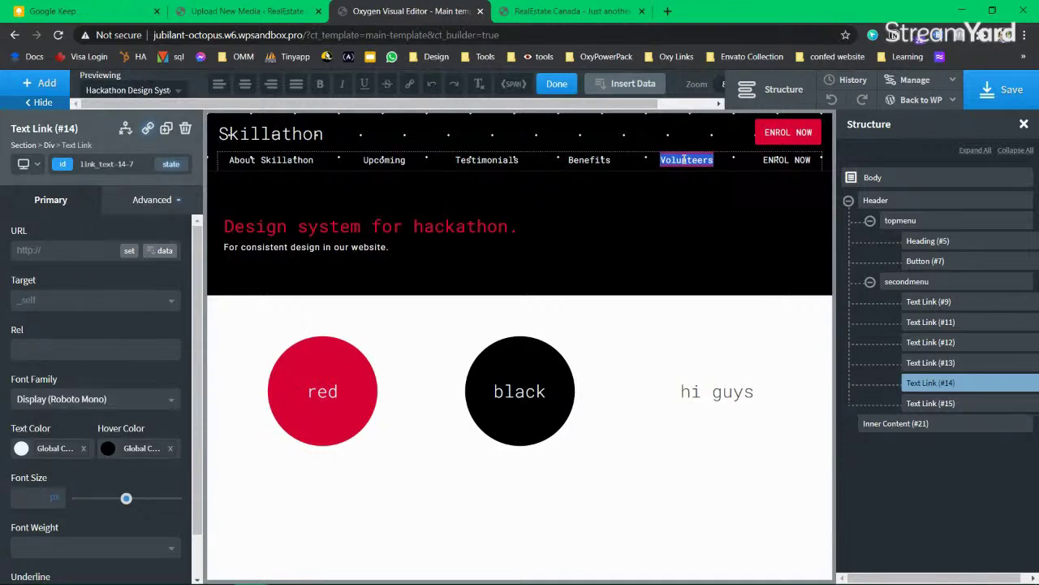
{"action": "type", "text": "Teams"}
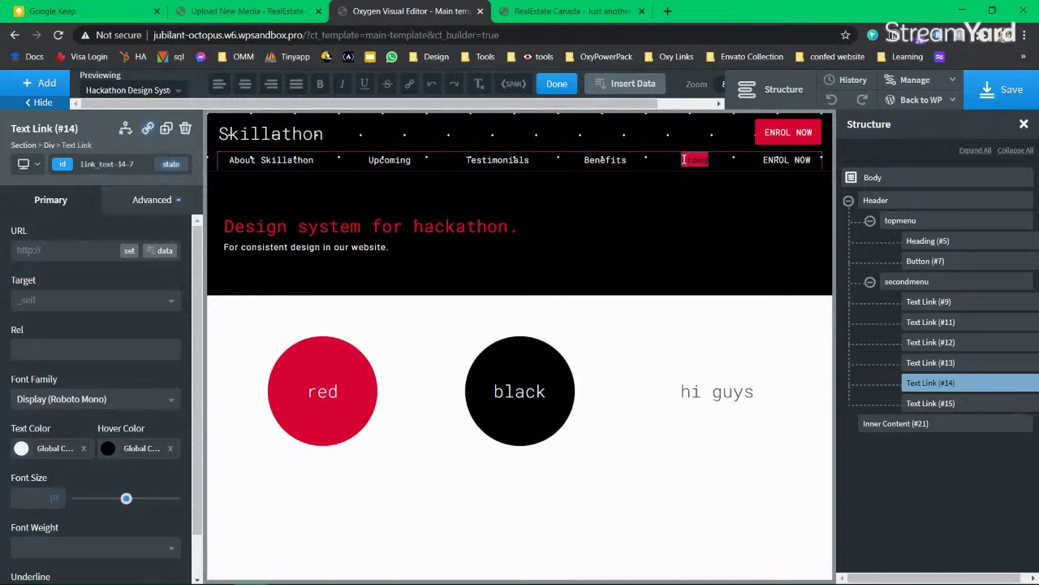
{"action": "double_click", "coordinate": [683, 160]}
{"action": "type", "text": "Ambiance"}
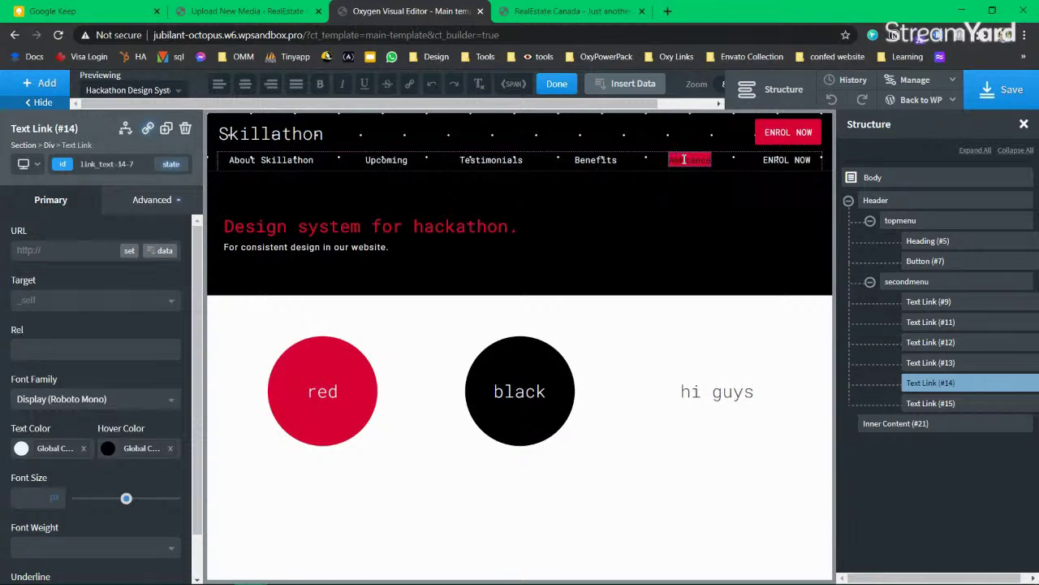
{"action": "left_click_drag", "start_coordinate": [419, 172], "coordinate": [322, 164]}
{"action": "left_click", "coordinate": [986, 91]}
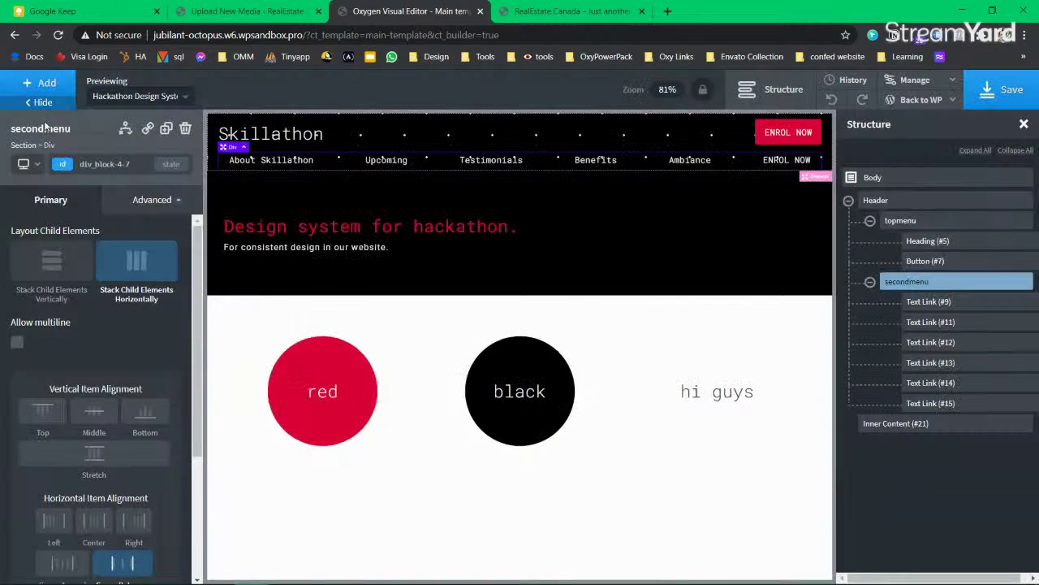
Step: Switch the editing view to the Less than 992px breakpoint and select the "Upcoming" link in secondmenu
{"action": "left_click", "coordinate": [26, 163]}
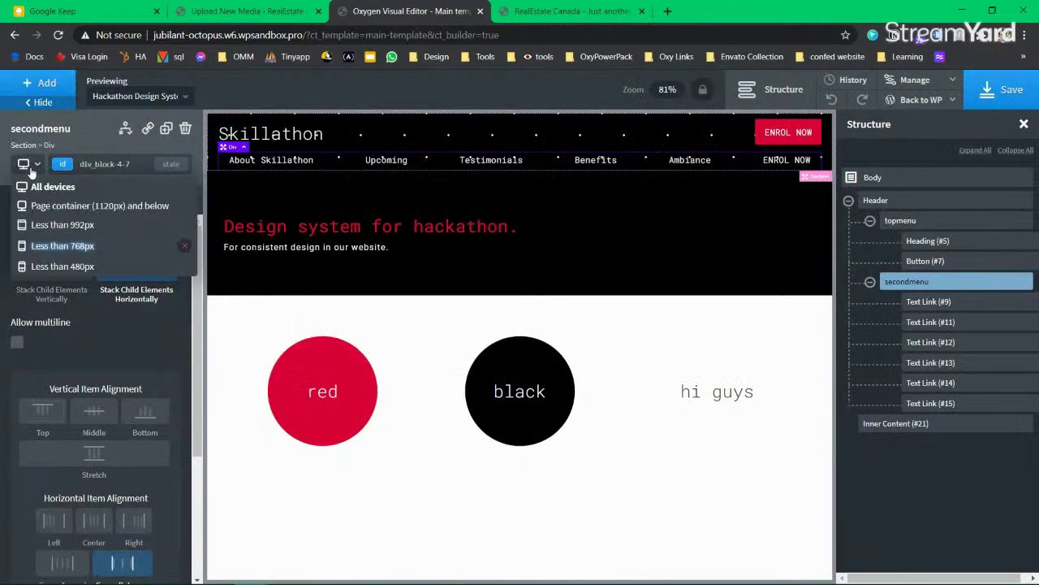
{"action": "left_click", "coordinate": [42, 224]}
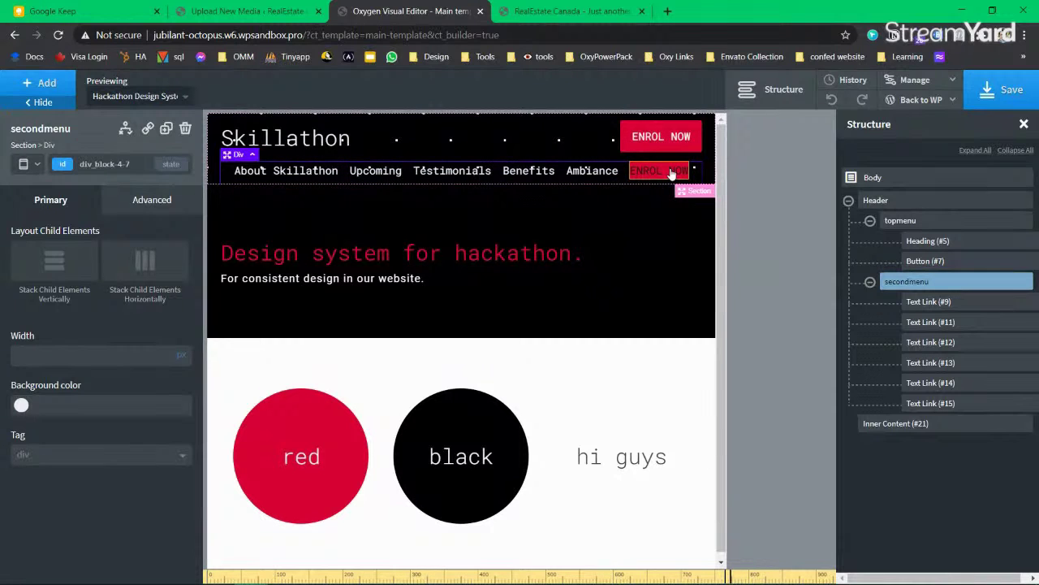
{"action": "left_click", "coordinate": [930, 320]}
{"action": "left_click", "coordinate": [934, 306]}
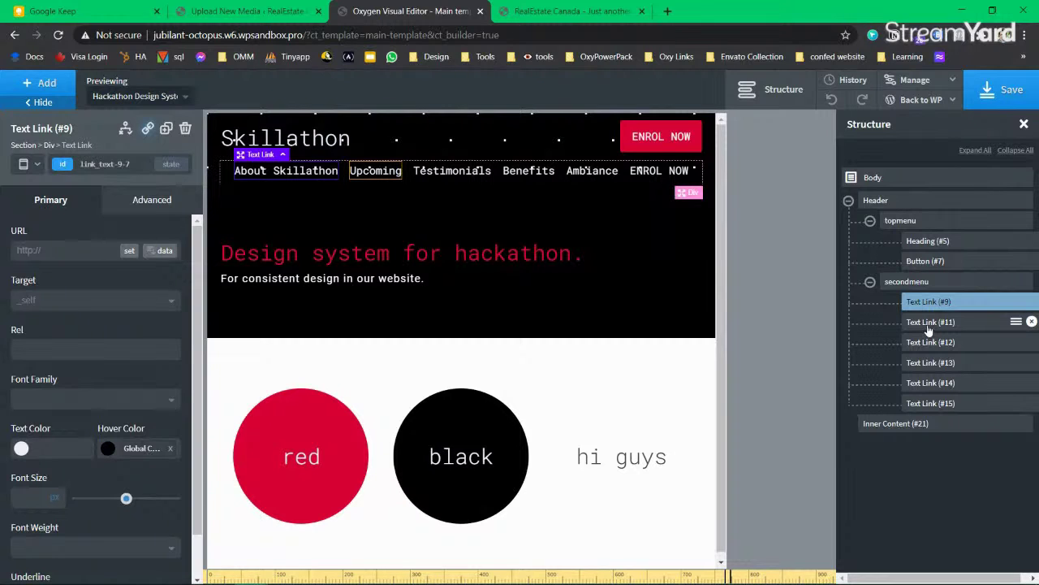
{"action": "left_click", "coordinate": [929, 325]}
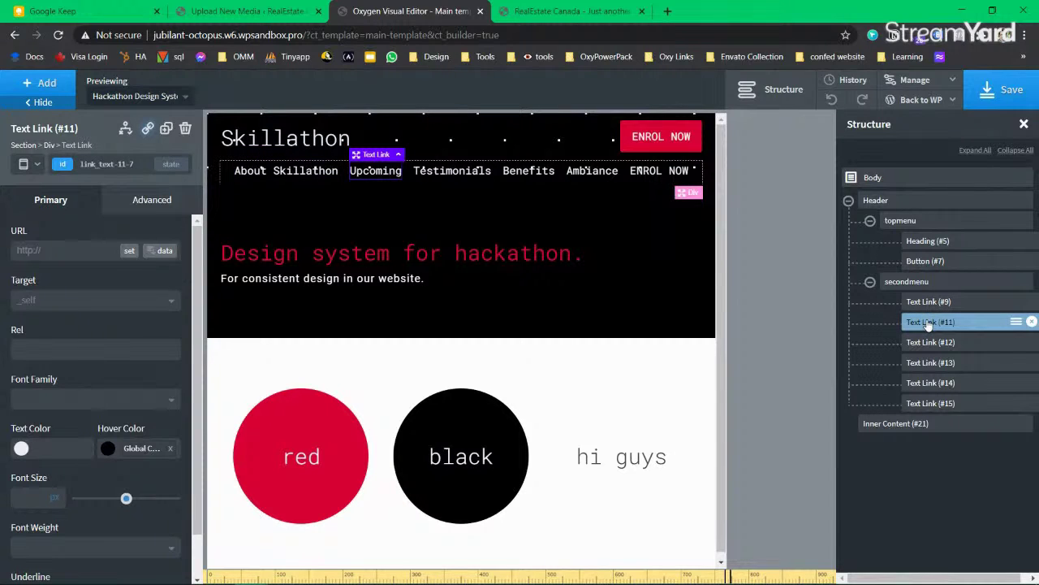
Step: Add a class named "tabtext" to the "Upcoming" link and set the class's font size to 14 px
{"action": "left_click", "coordinate": [61, 166]}
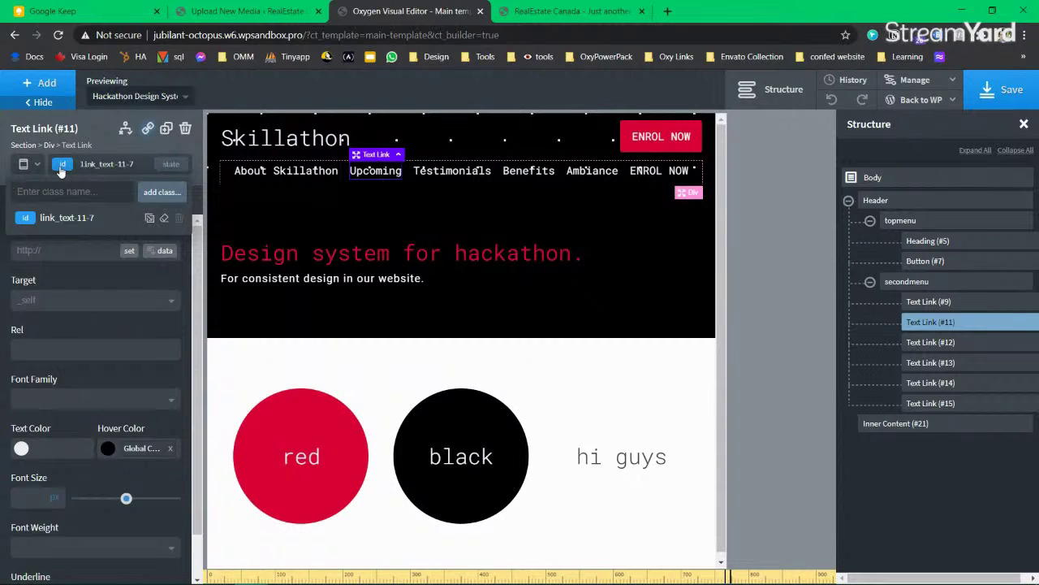
{"action": "type", "text": "t"}
{"action": "type", "text": "te"}
{"action": "type", "text": "ab"}
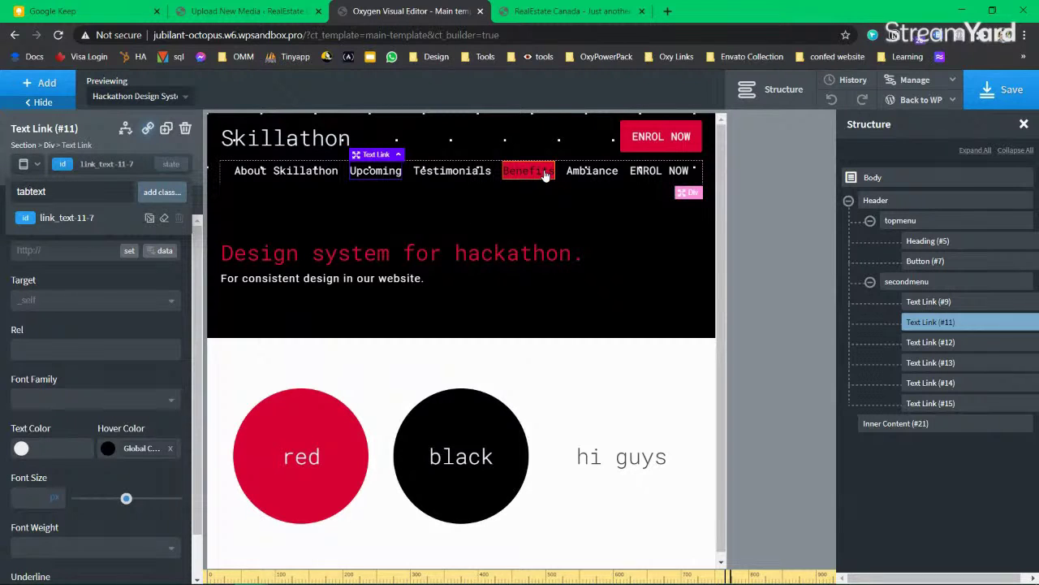
{"action": "key", "text": "Return"}
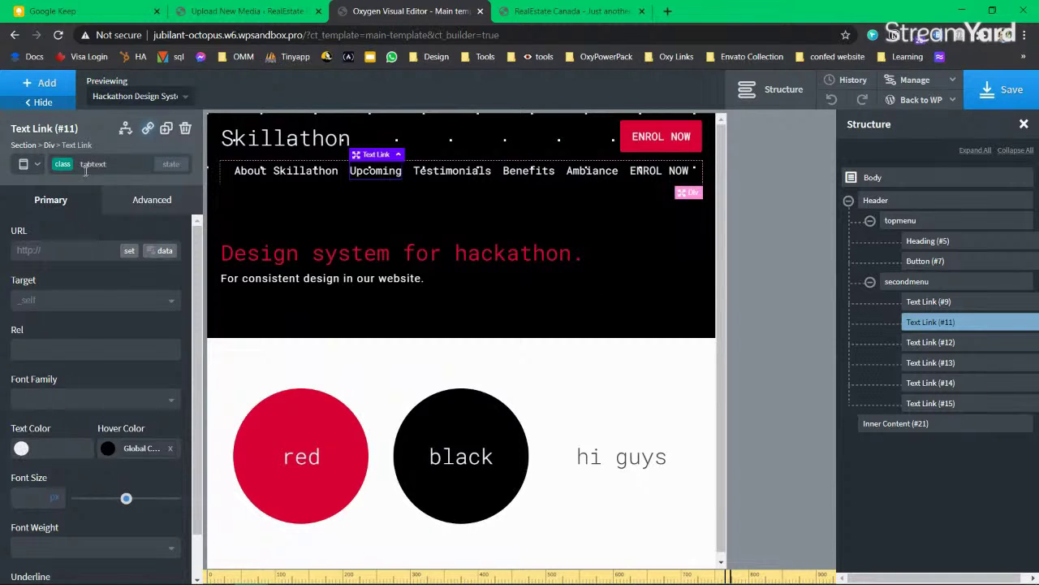
{"action": "scroll", "coordinate": [80, 276], "scroll_direction": "down", "scroll_amount": 1}
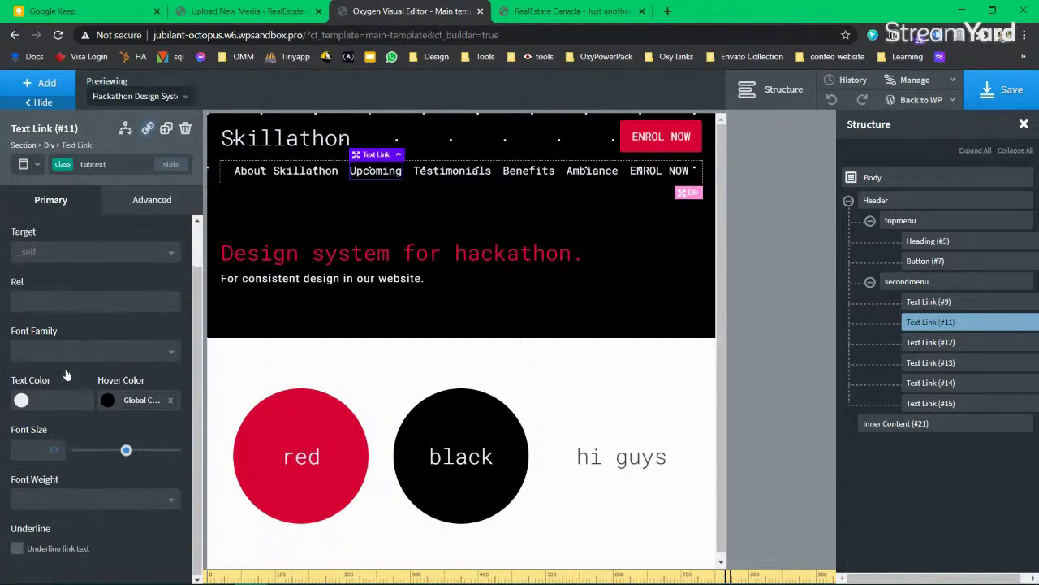
{"action": "left_click_drag", "start_coordinate": [126, 453], "coordinate": [91, 454]}
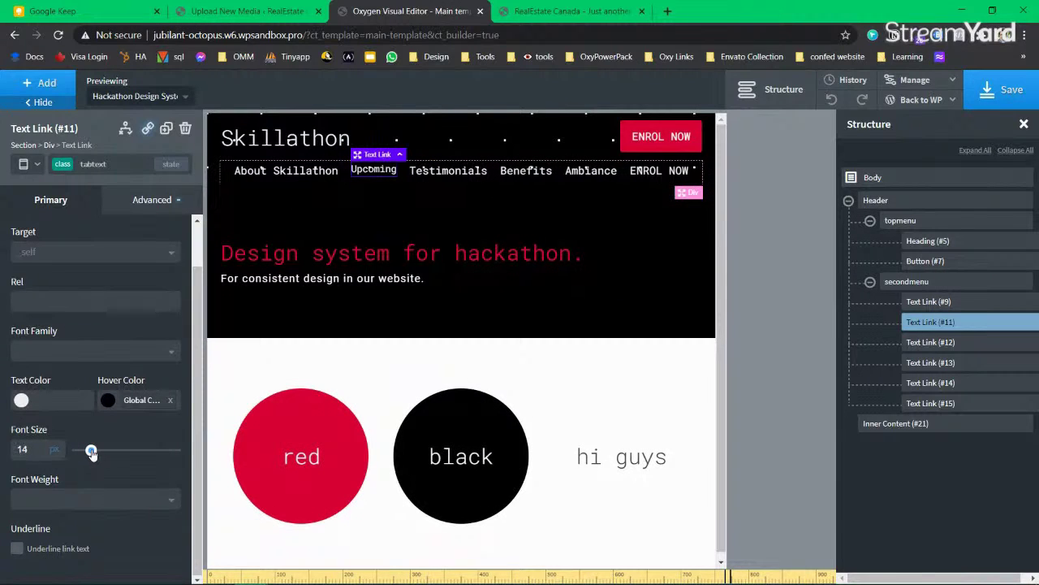
Step: Apply the existing tabtext class to the "About Skillathon" link
{"action": "left_click", "coordinate": [940, 302]}
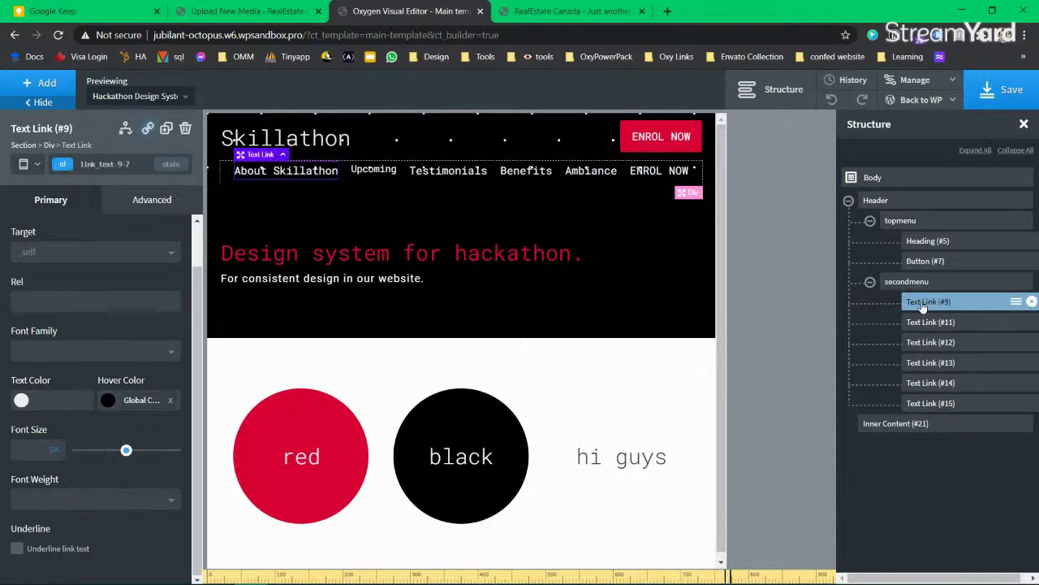
{"action": "left_click", "coordinate": [70, 167]}
{"action": "type", "text": "ta"}
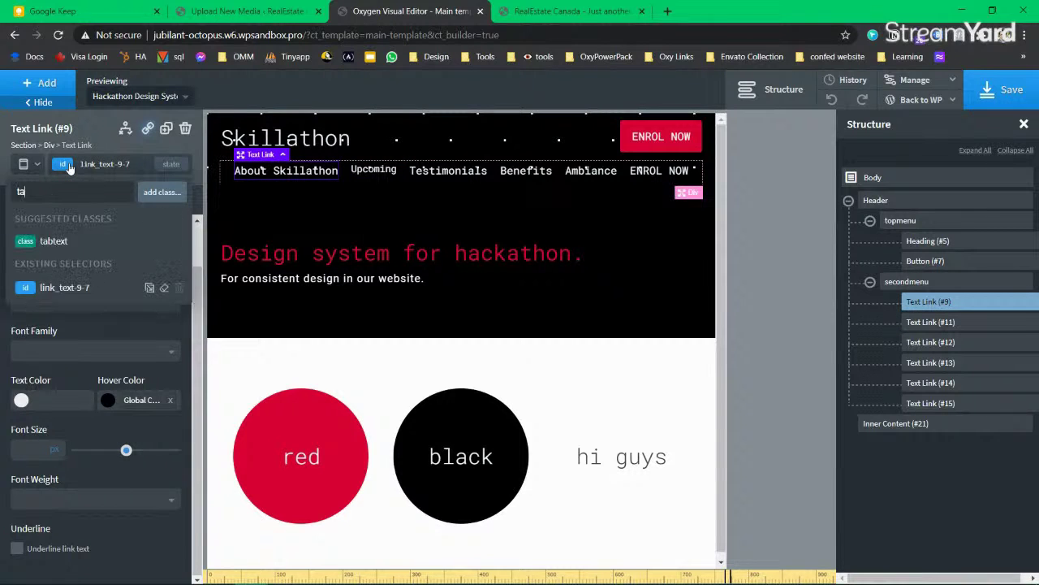
{"action": "type", "text": "b"}
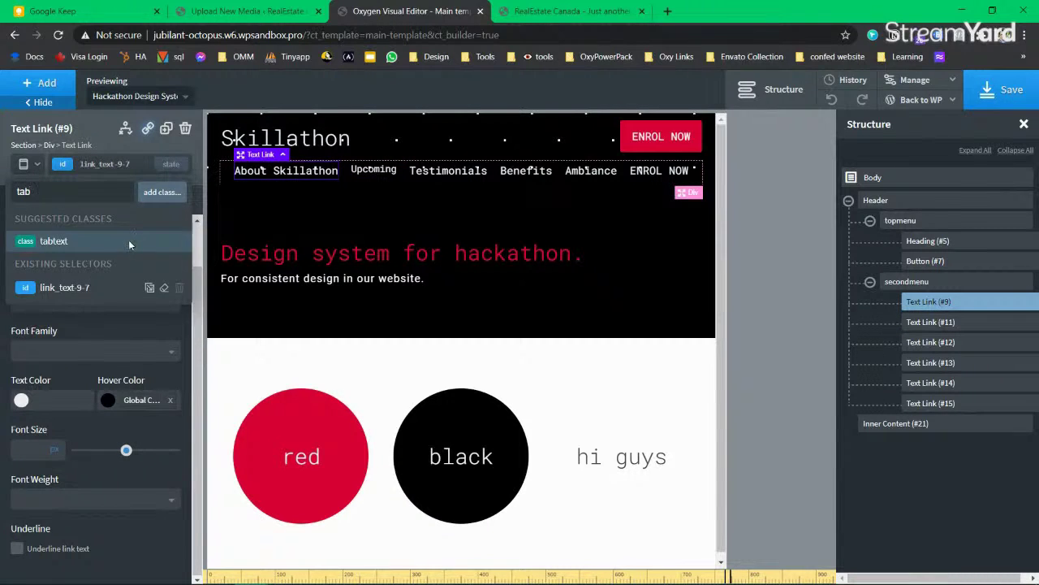
{"action": "left_click", "coordinate": [127, 242]}
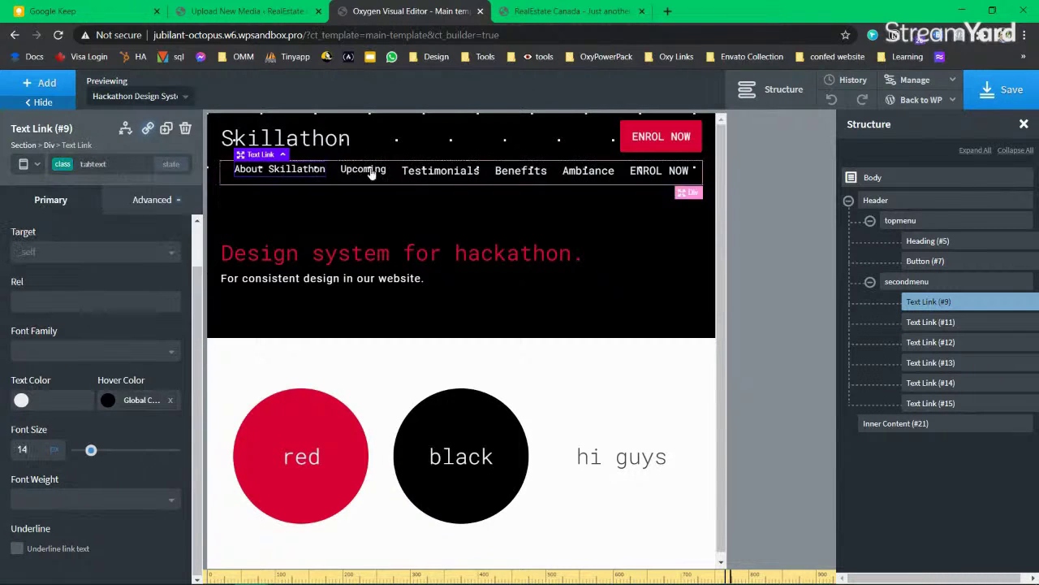
Step: Apply the tabtext class to the "Testimonials" and "Benefits" links in secondmenu
{"action": "left_click", "coordinate": [441, 171]}
{"action": "left_click", "coordinate": [60, 165]}
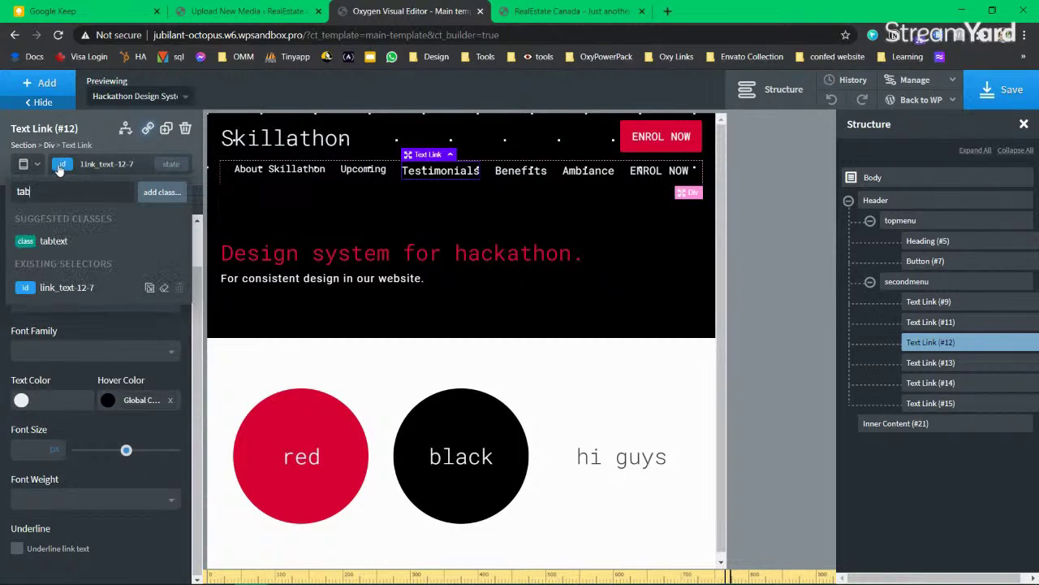
{"action": "left_click", "coordinate": [49, 239]}
{"action": "left_click", "coordinate": [516, 171]}
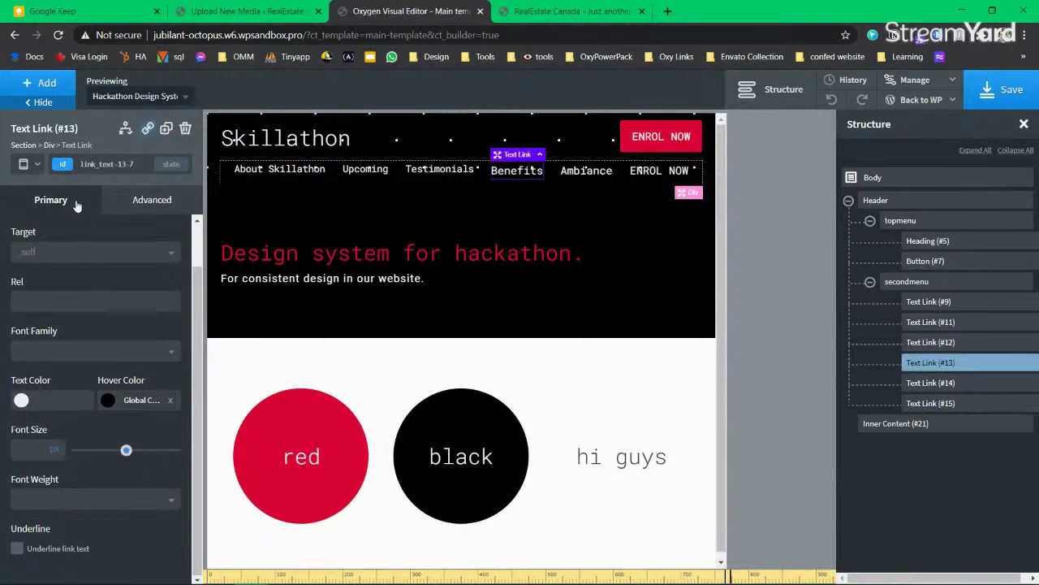
{"action": "left_click", "coordinate": [63, 165]}
{"action": "type", "text": "tabtext"}
{"action": "left_click", "coordinate": [53, 241]}
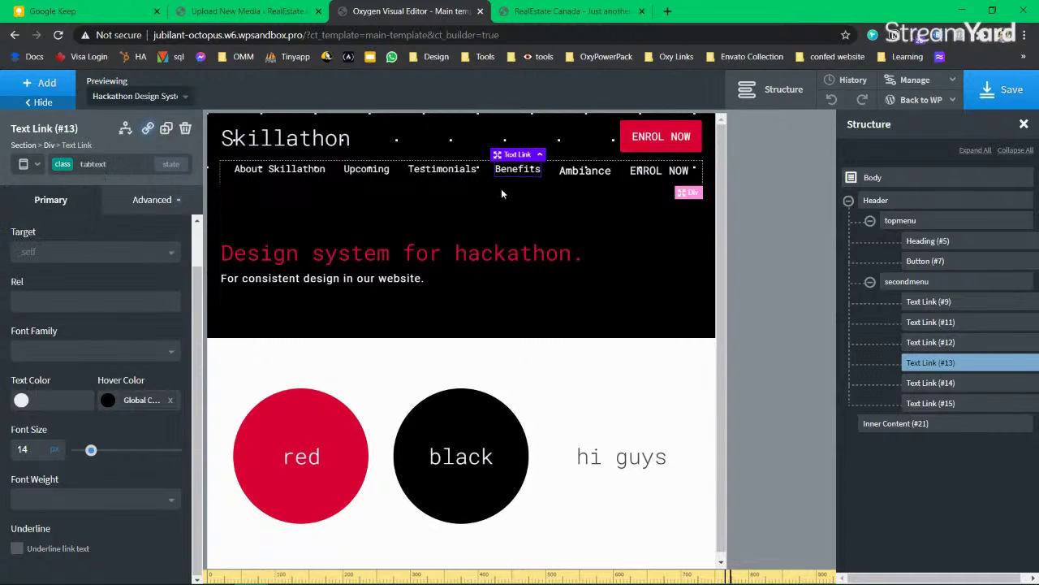
Step: Apply the tabtext class to the "Ambiance" and "ENROL NOW" links in secondmenu
{"action": "left_click", "coordinate": [585, 170]}
{"action": "left_click", "coordinate": [64, 165]}
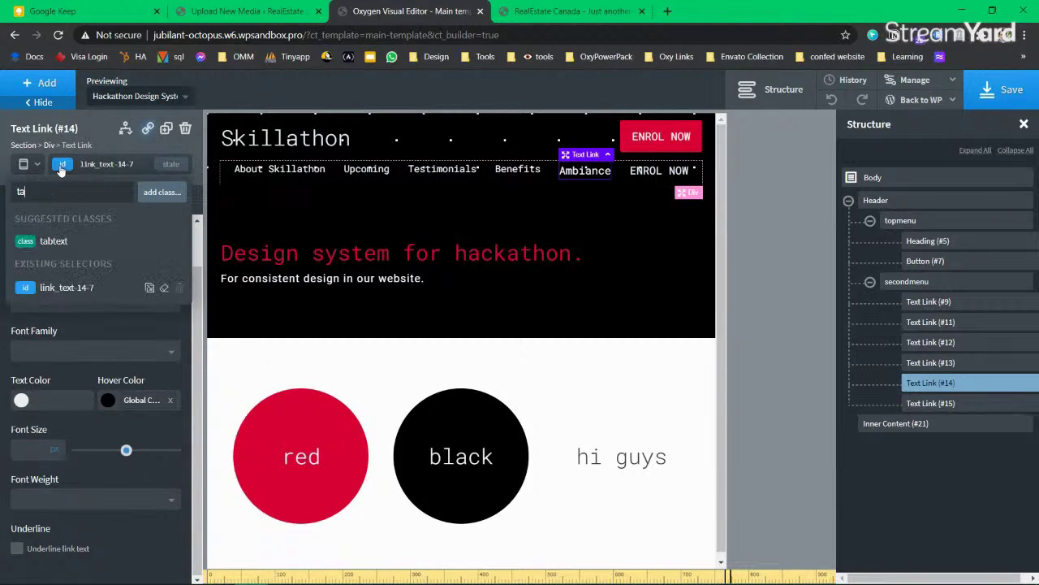
{"action": "left_click", "coordinate": [53, 240]}
{"action": "left_click", "coordinate": [666, 170]}
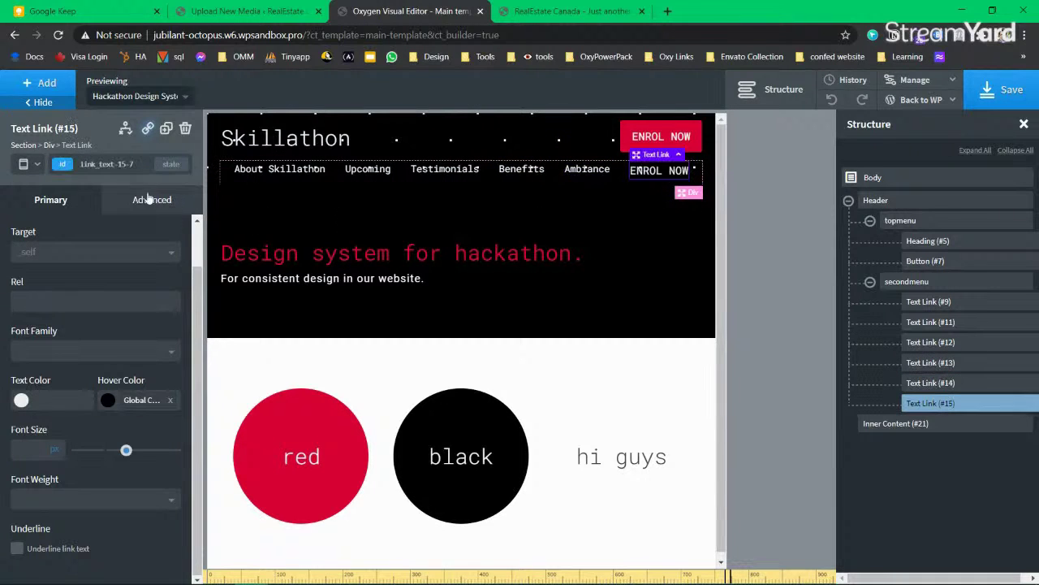
{"action": "left_click", "coordinate": [63, 165]}
{"action": "left_click", "coordinate": [54, 240]}
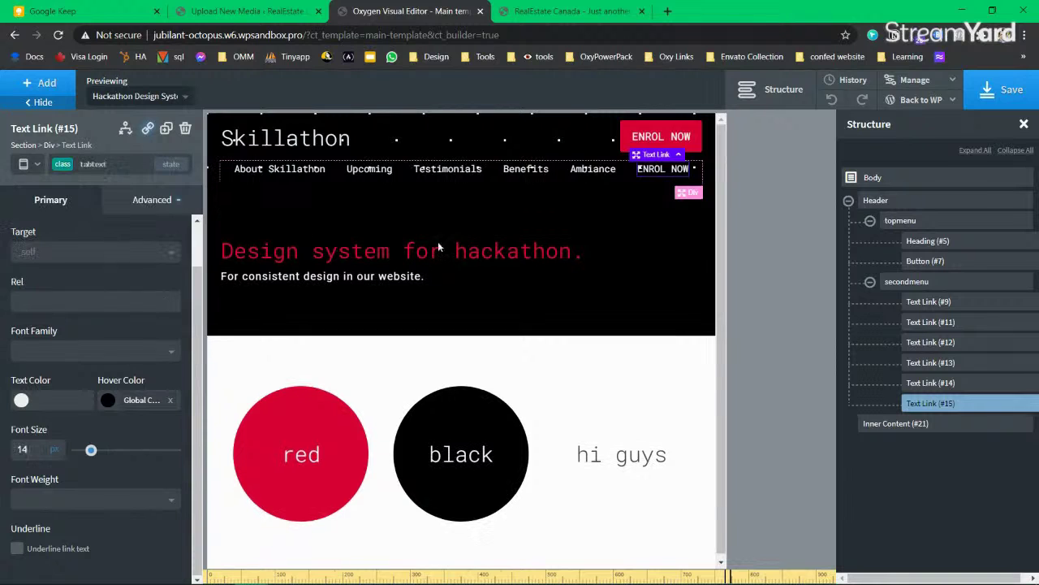
Step: Save the template and collapse the Header section in the page structure
{"action": "left_click", "coordinate": [580, 358]}
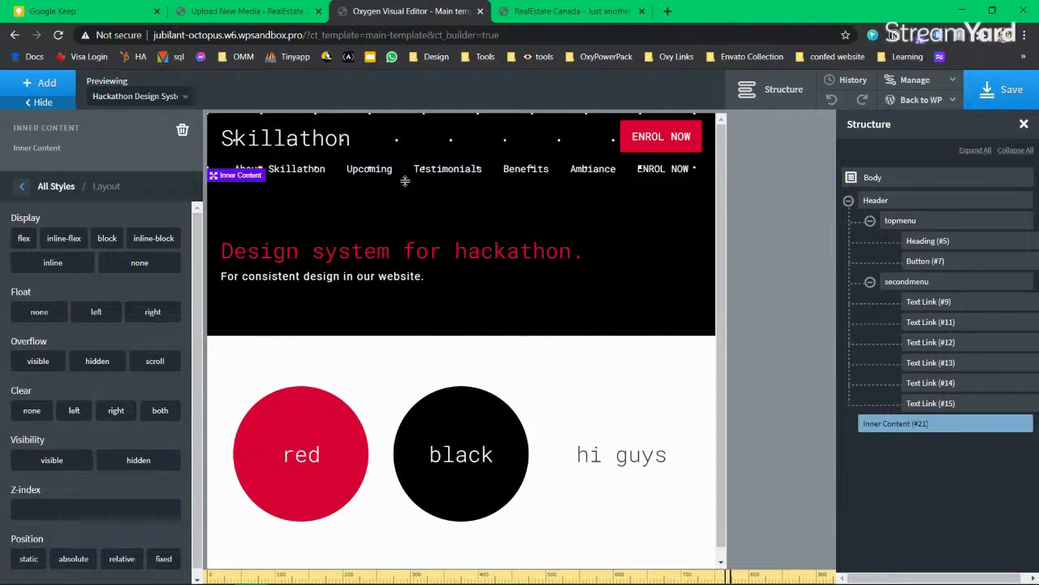
{"action": "left_click", "coordinate": [1006, 89]}
{"action": "left_click", "coordinate": [877, 200]}
{"action": "left_click", "coordinate": [849, 201]}
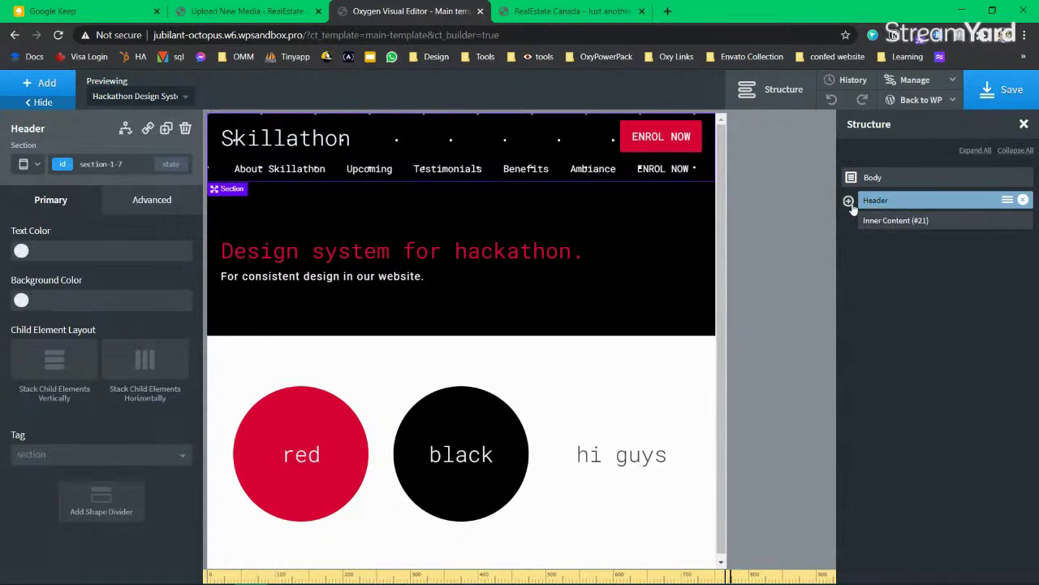
Step: Change the global color named #000 to #1e293b and save the template
{"action": "left_click", "coordinate": [930, 87]}
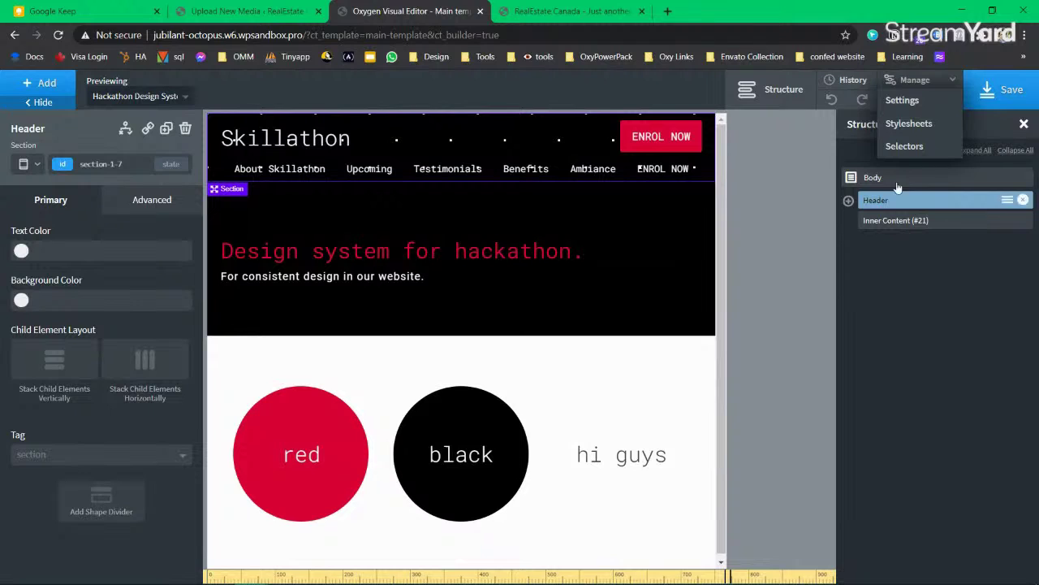
{"action": "left_click", "coordinate": [903, 100]}
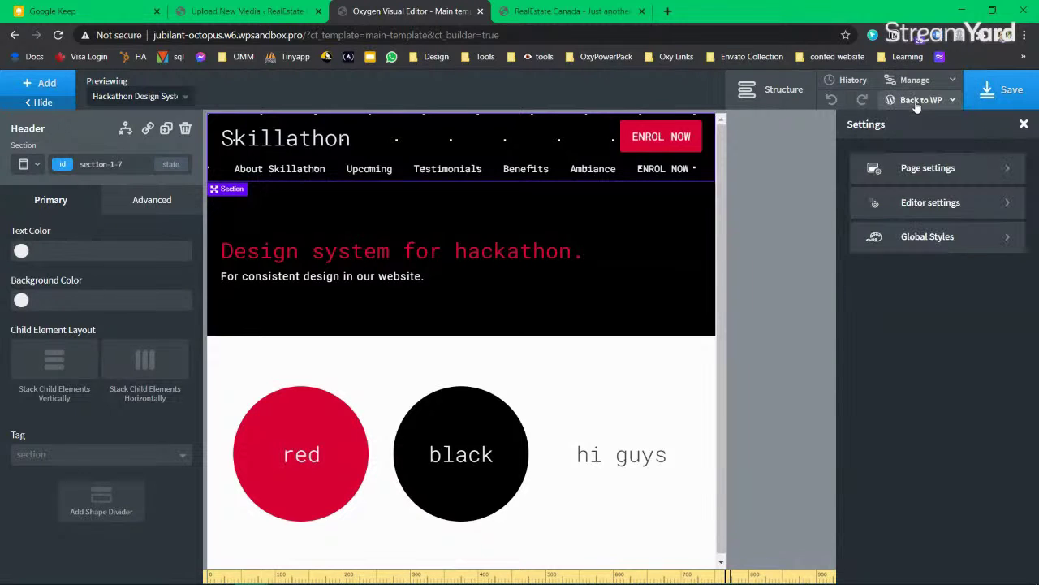
{"action": "left_click", "coordinate": [942, 236]}
{"action": "left_click", "coordinate": [946, 206]}
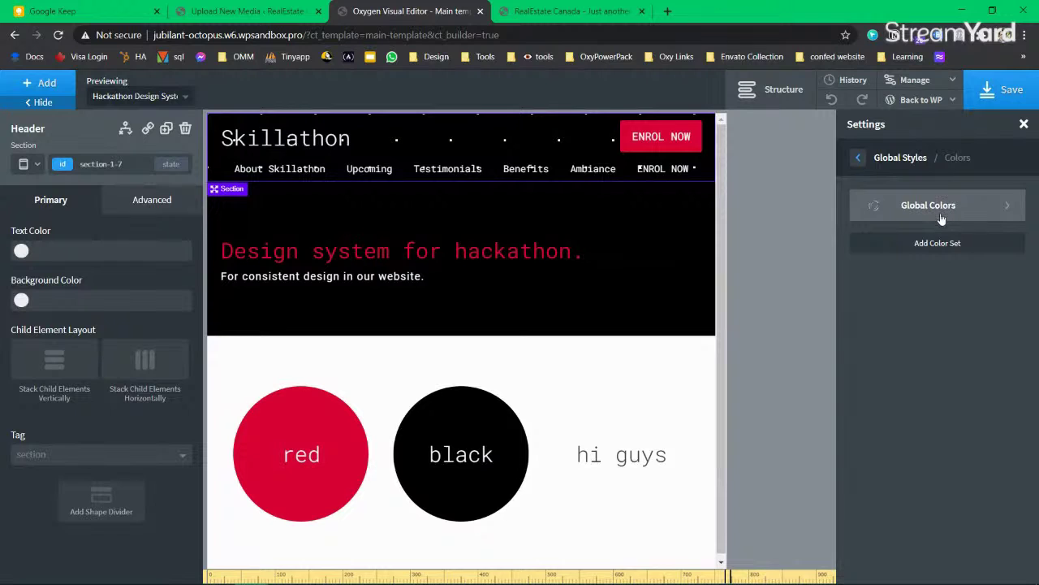
{"action": "left_click", "coordinate": [947, 208]}
{"action": "left_click_drag", "start_coordinate": [931, 264], "coordinate": [873, 263]}
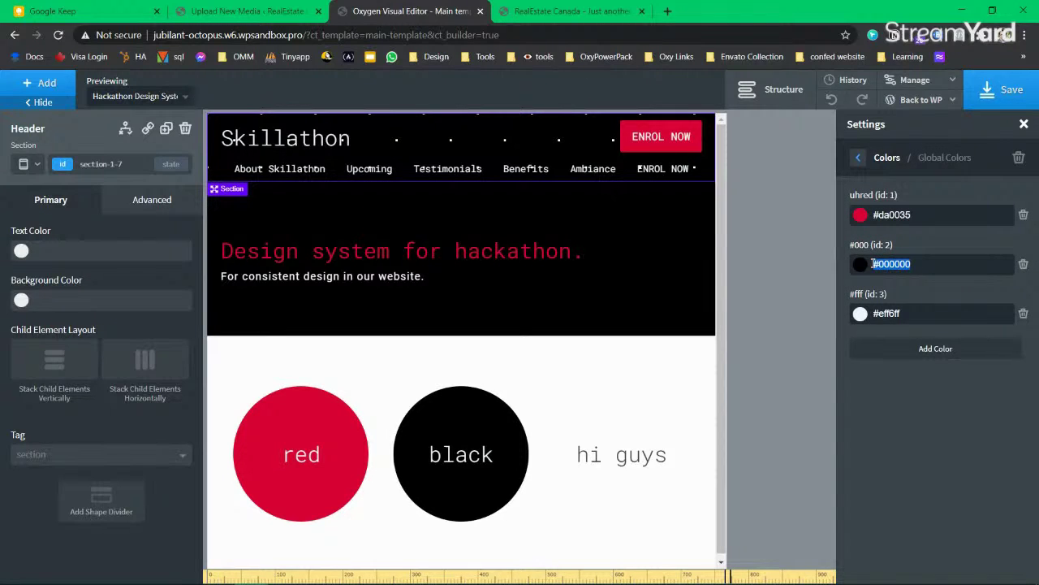
{"action": "left_click", "coordinate": [923, 263]}
{"action": "double_click", "coordinate": [923, 263]}
{"action": "type", "text": "#1e29"}
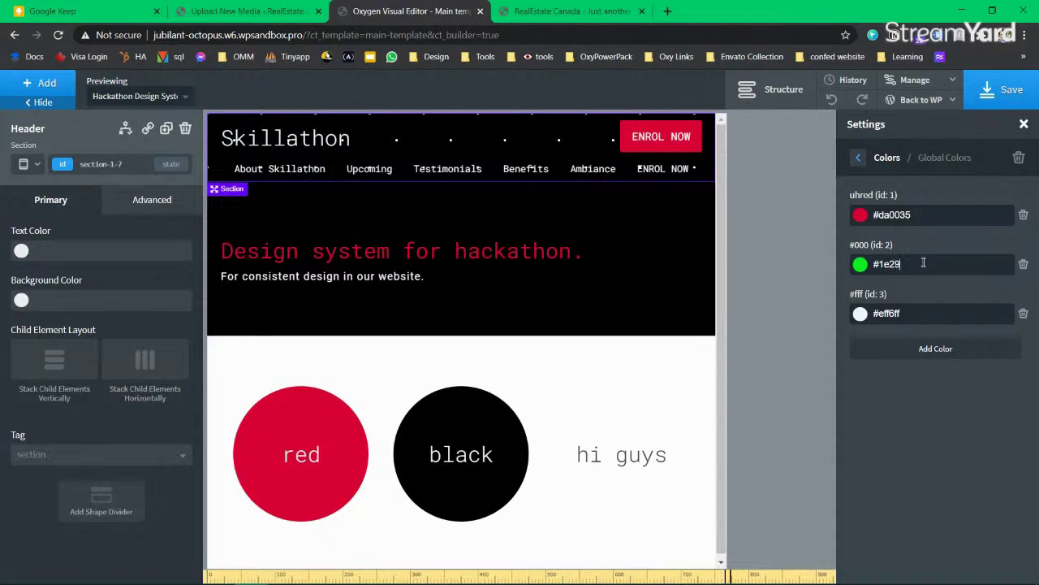
{"action": "type", "text": "3b"}
{"action": "left_click", "coordinate": [1004, 89]}
Step: Open Oxygen's settings page in a new tab of the WordPress admin and read the notice about Global Colors
{"action": "left_click", "coordinate": [235, 11]}
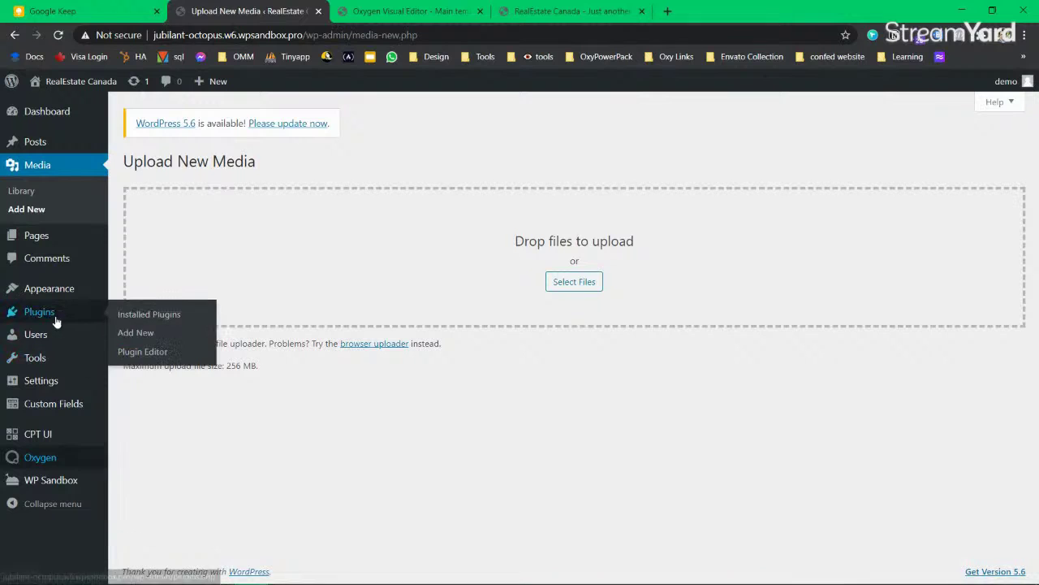
{"action": "middle_click", "coordinate": [154, 516]}
{"action": "key", "text": "ctrl+Tab"}
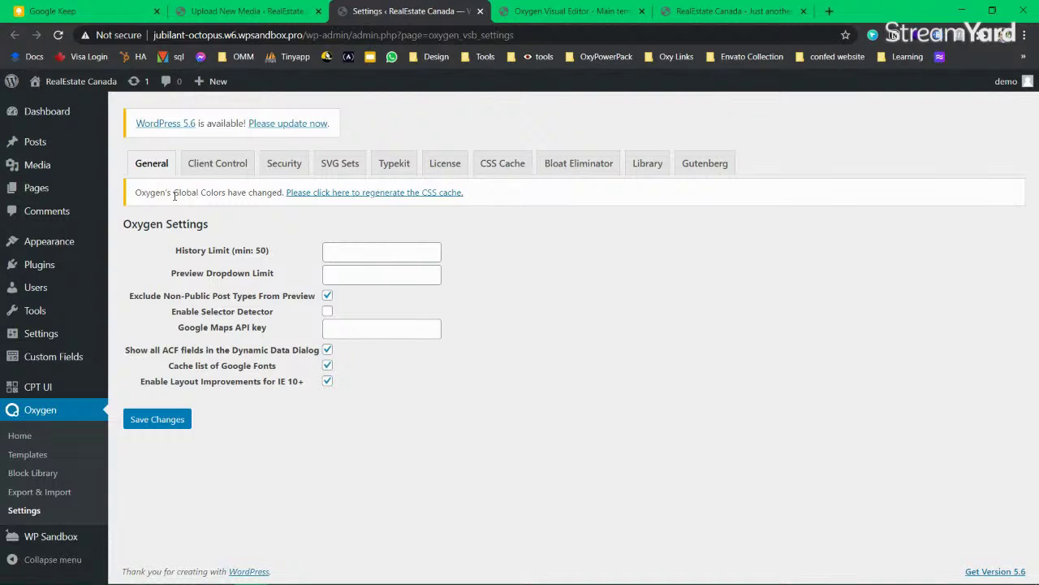
{"action": "left_click_drag", "start_coordinate": [133, 197], "coordinate": [284, 192]}
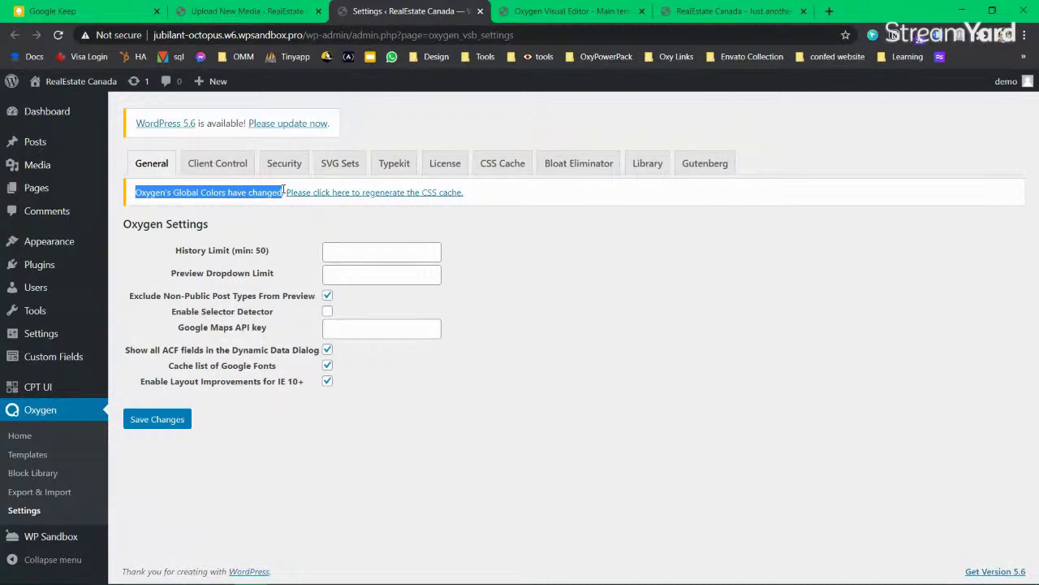
Step: Reload the Oxygen editor of the main template, then close it
{"action": "left_click", "coordinate": [536, 15]}
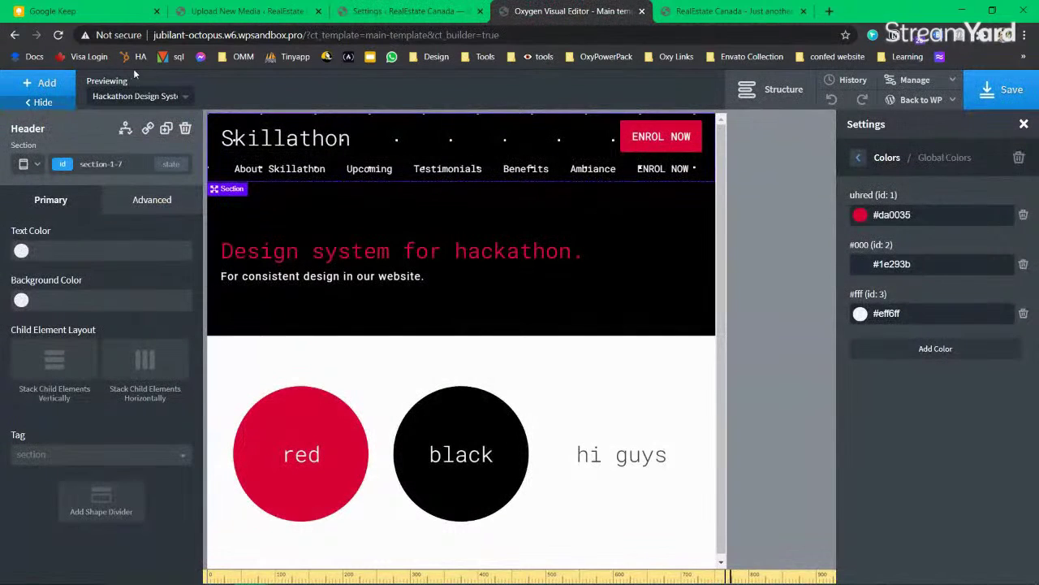
{"action": "left_click", "coordinate": [58, 36]}
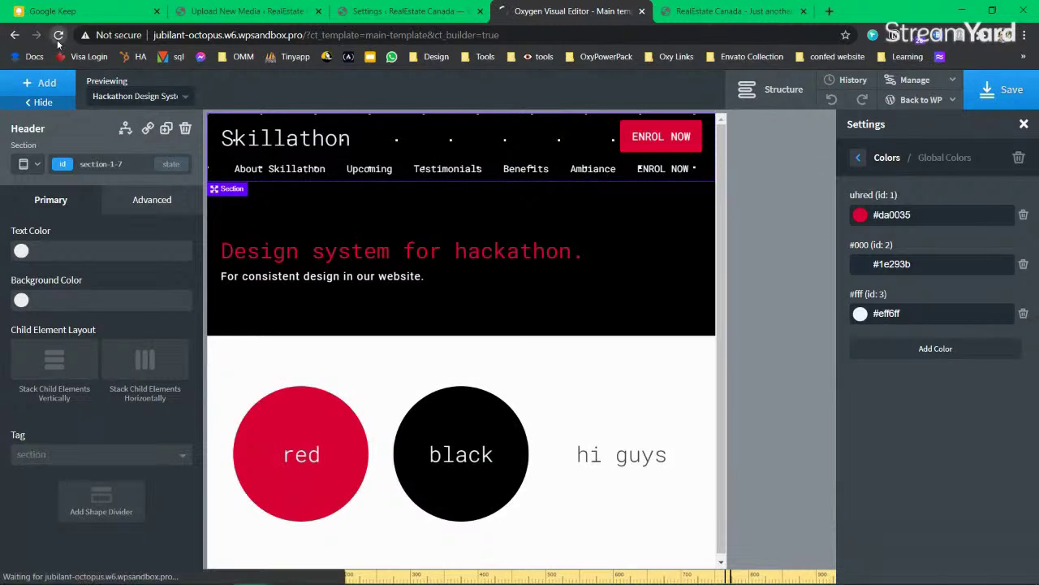
{"action": "left_click", "coordinate": [642, 10]}
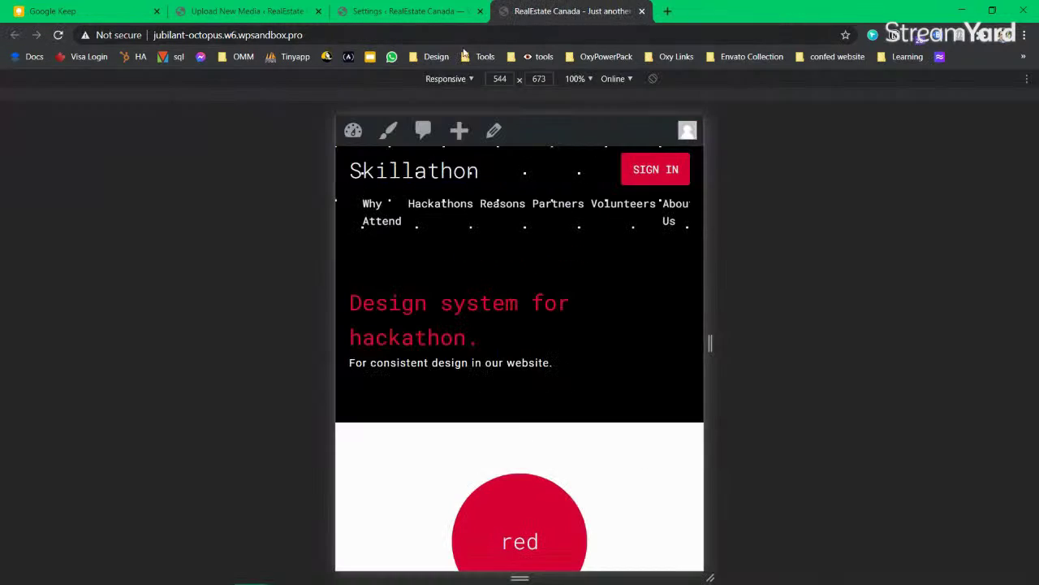
Step: Regenerate the CSS cache from the Global Colors notice in Oxygen's settings
{"action": "left_click", "coordinate": [406, 12]}
{"action": "left_click", "coordinate": [395, 193]}
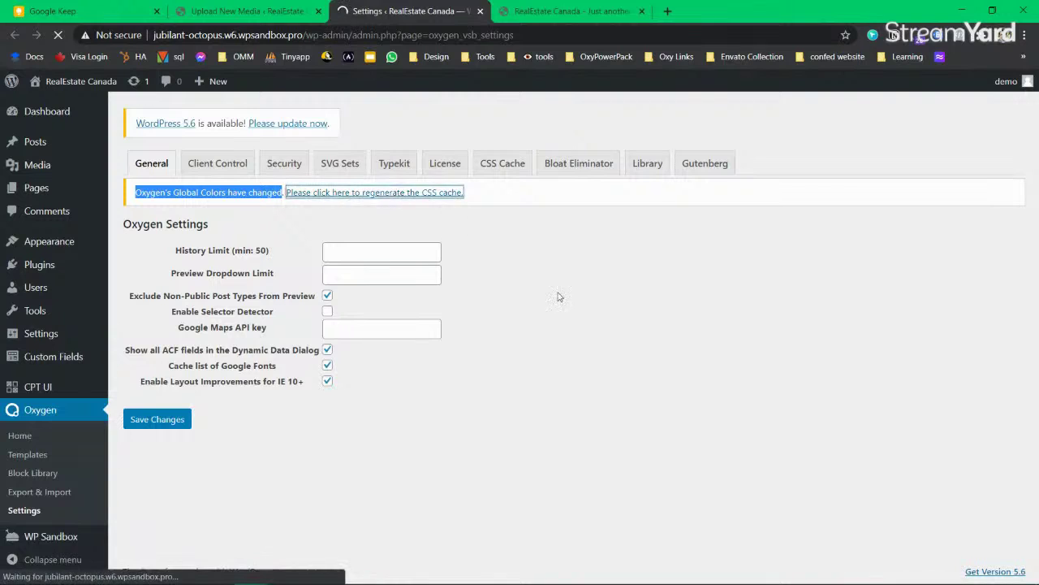
{"action": "left_click_drag", "start_coordinate": [186, 367], "coordinate": [430, 392]}
{"action": "left_click", "coordinate": [431, 398]}
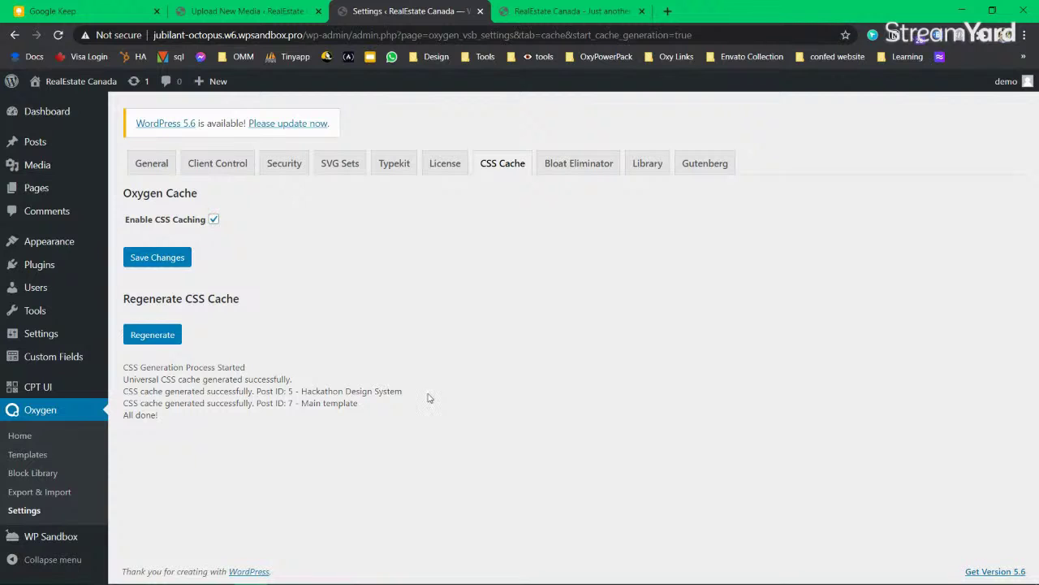
Step: Reopen the Main template in the Oxygen editor and expand the Header section in the page structure
{"action": "left_click", "coordinate": [47, 458]}
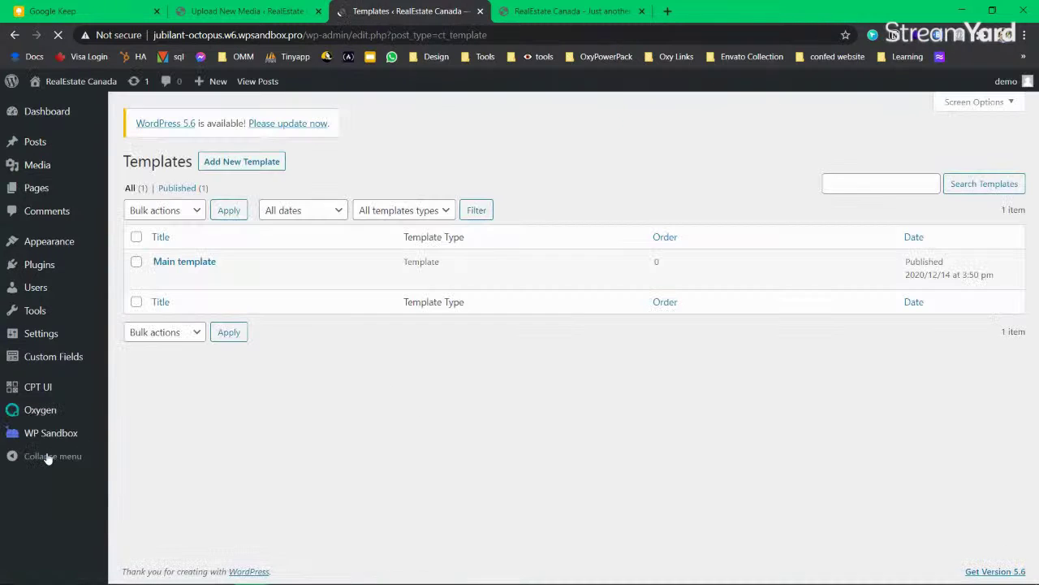
{"action": "left_click", "coordinate": [308, 281]}
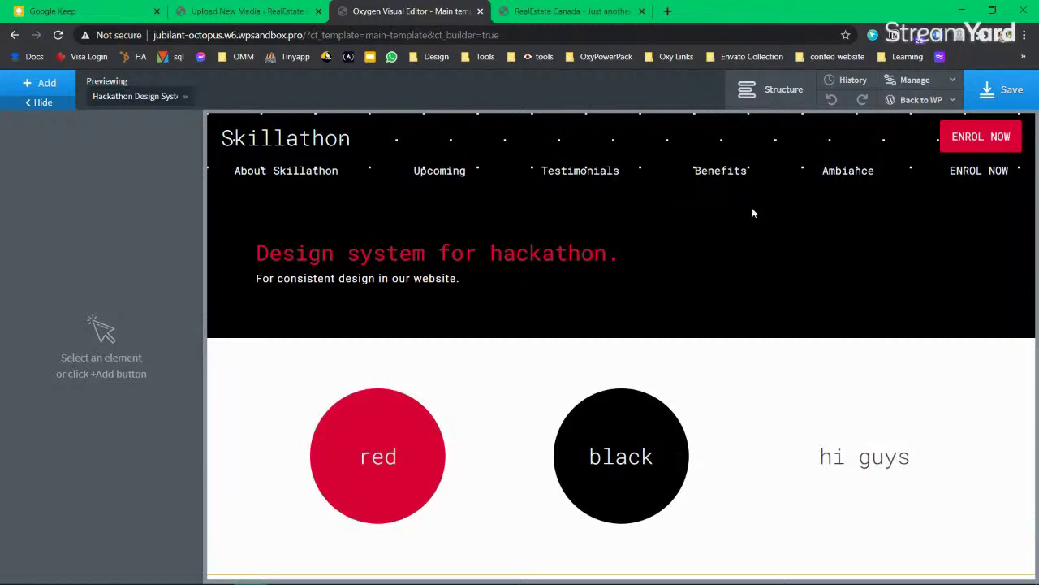
{"action": "left_click", "coordinate": [771, 89]}
{"action": "left_click", "coordinate": [893, 201]}
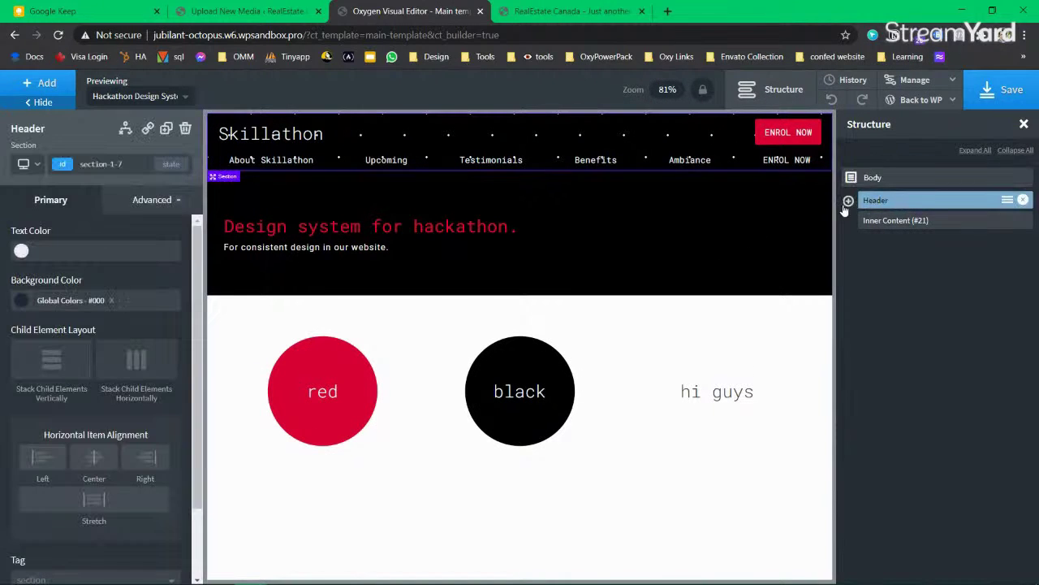
{"action": "left_click", "coordinate": [848, 201]}
Step: Check the Header section's background color in its primary and advanced settings
{"action": "left_click", "coordinate": [21, 303]}
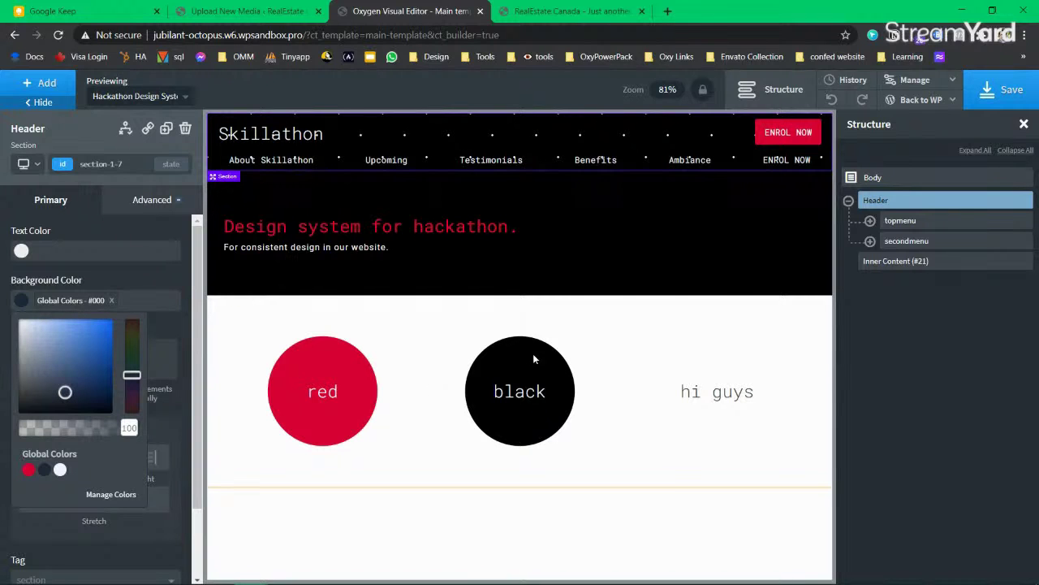
{"action": "left_click", "coordinate": [555, 358]}
{"action": "left_click", "coordinate": [1010, 98]}
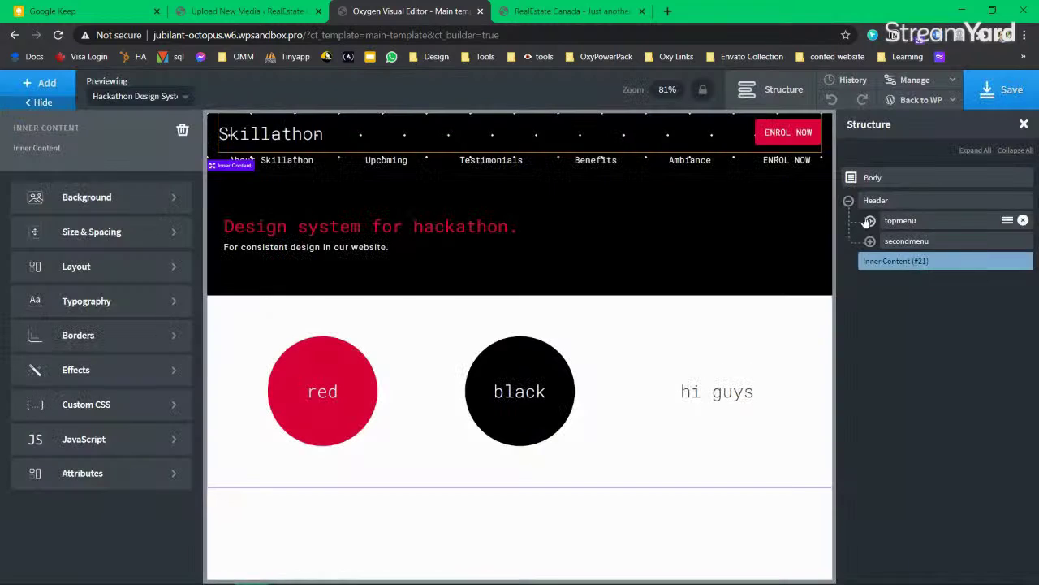
{"action": "left_click", "coordinate": [634, 260]}
{"action": "left_click", "coordinate": [152, 199]}
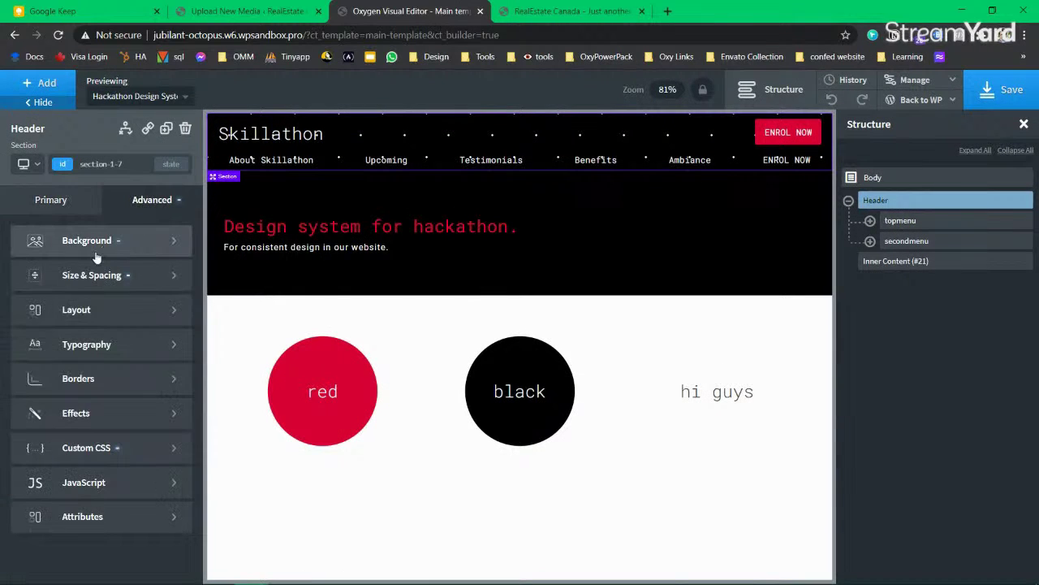
{"action": "left_click", "coordinate": [57, 240]}
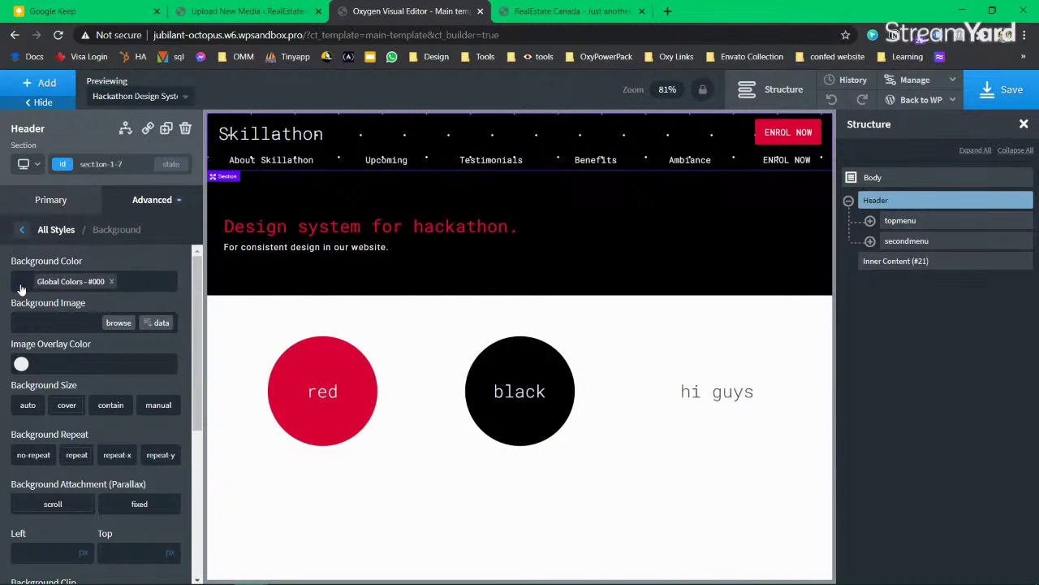
{"action": "left_click", "coordinate": [54, 203]}
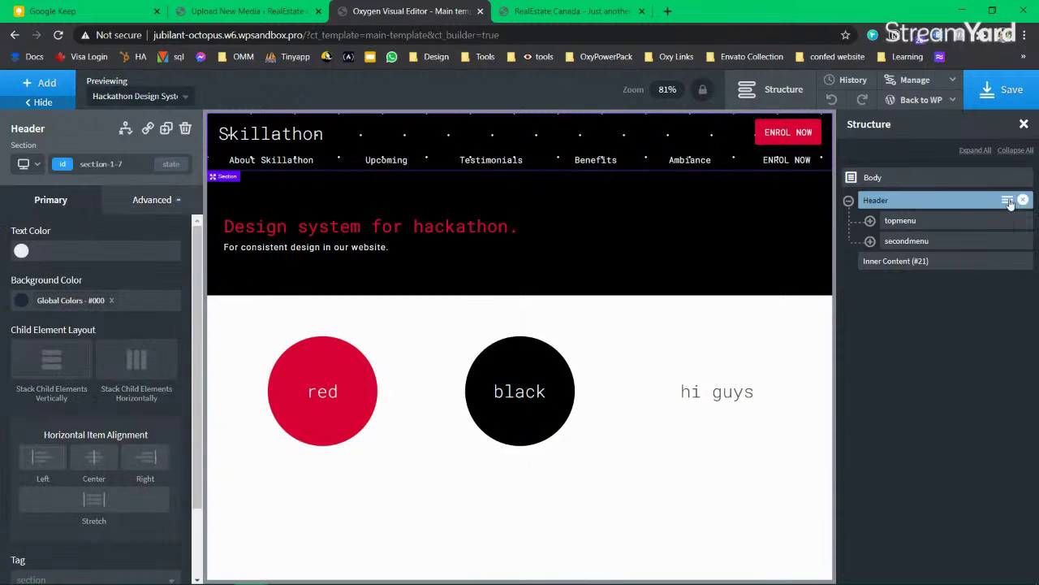
Step: Look at the child elements of the topmenu div and save the template
{"action": "left_click", "coordinate": [871, 221]}
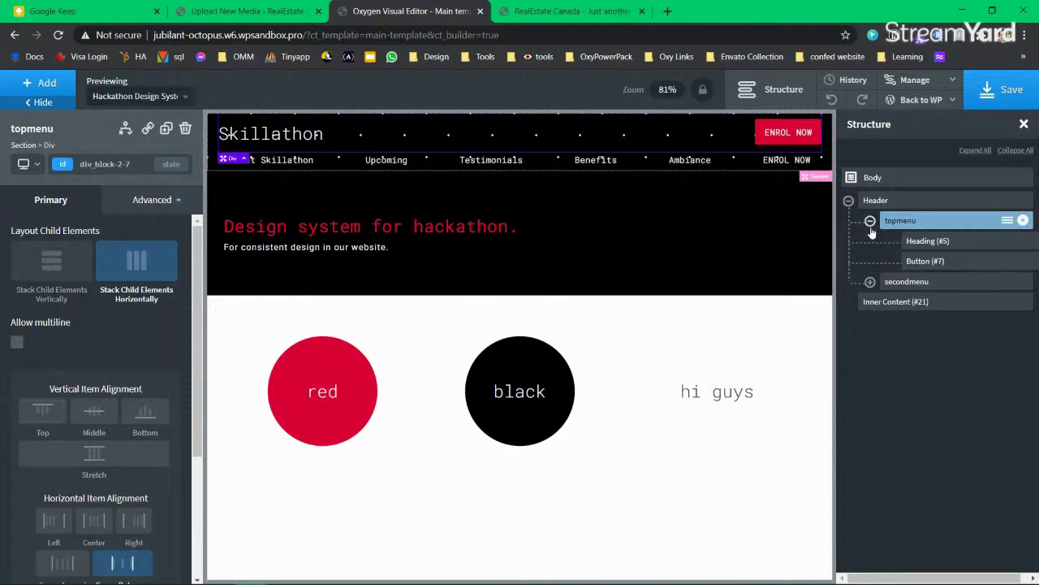
{"action": "left_click", "coordinate": [871, 221]}
{"action": "left_click", "coordinate": [997, 101]}
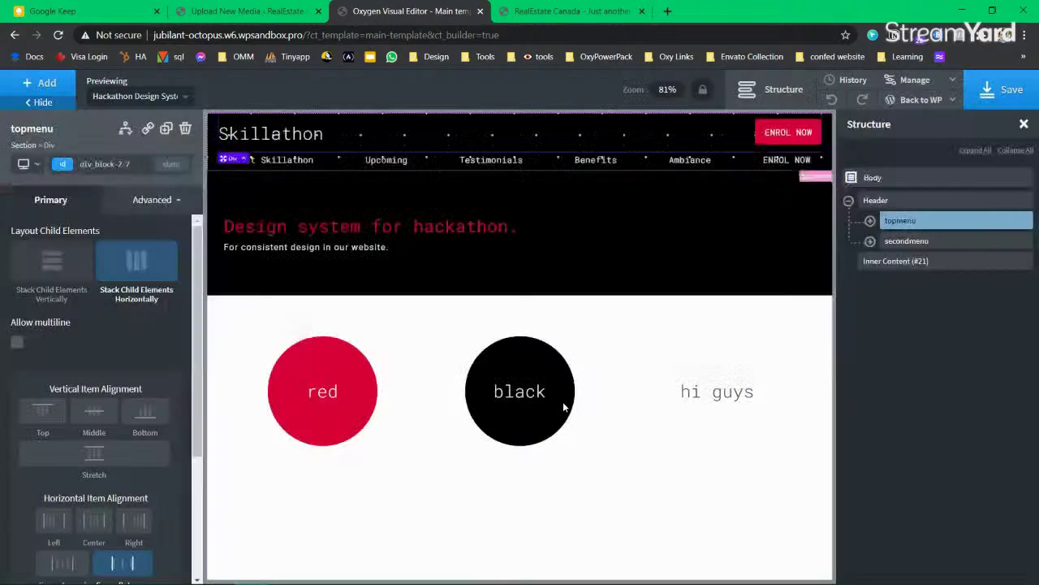
{"action": "left_click", "coordinate": [1003, 89]}
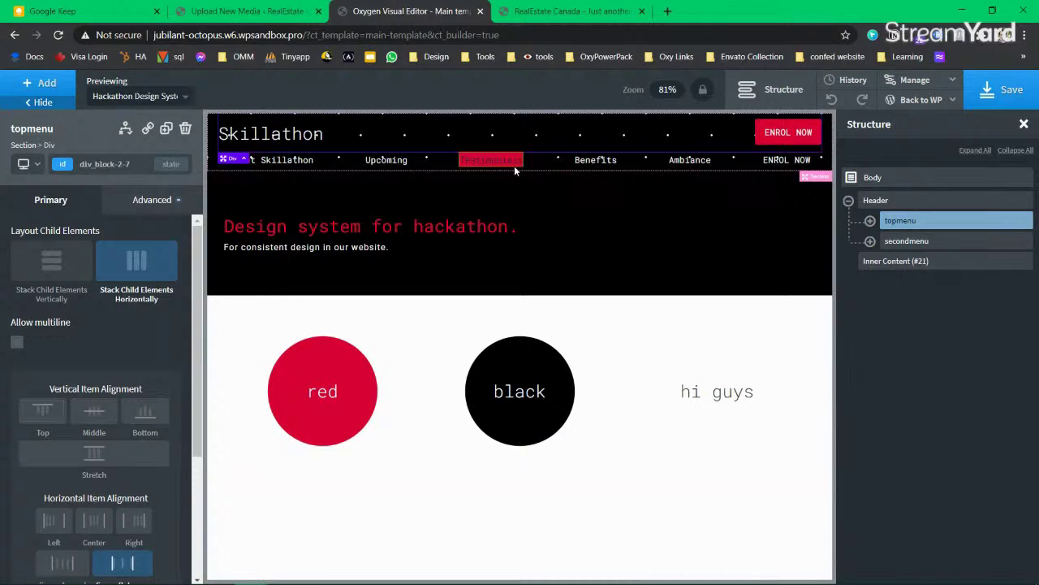
Step: Switch to the less than 768px breakpoint and add an m-text class to the topmenu div
{"action": "left_click", "coordinate": [23, 165]}
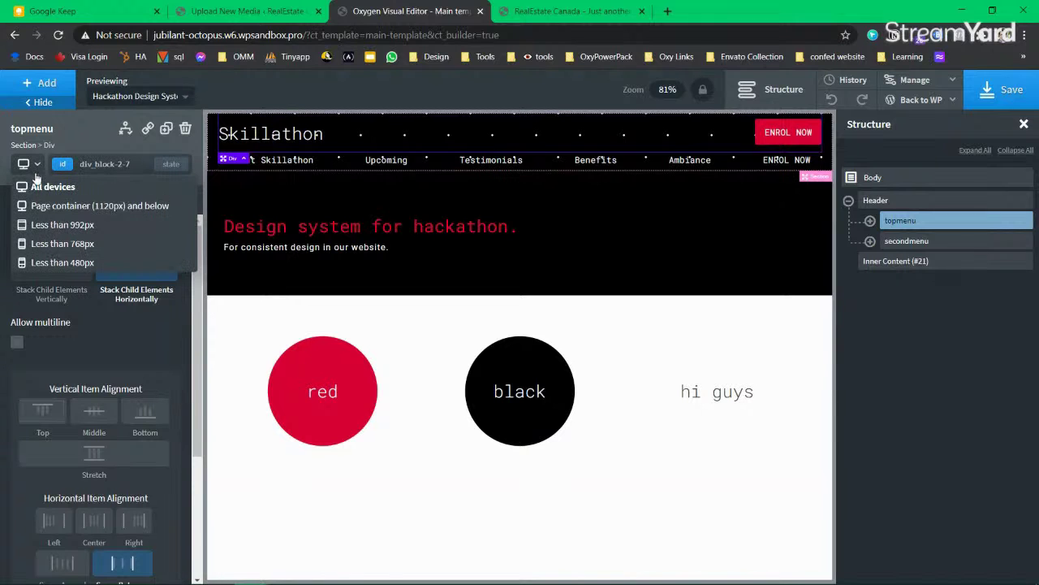
{"action": "left_click", "coordinate": [55, 233]}
{"action": "left_click", "coordinate": [24, 165]}
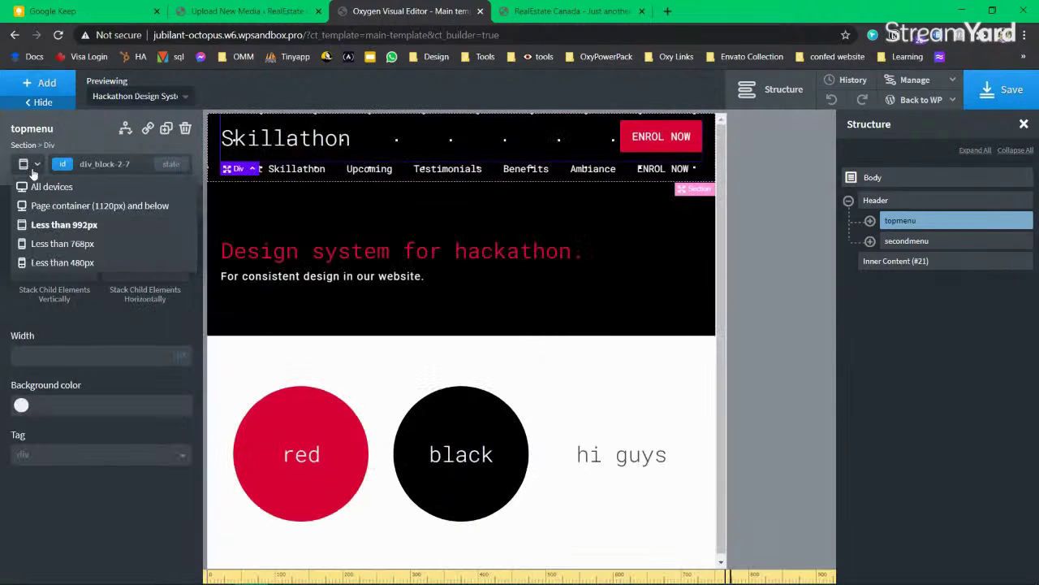
{"action": "left_click", "coordinate": [84, 252]}
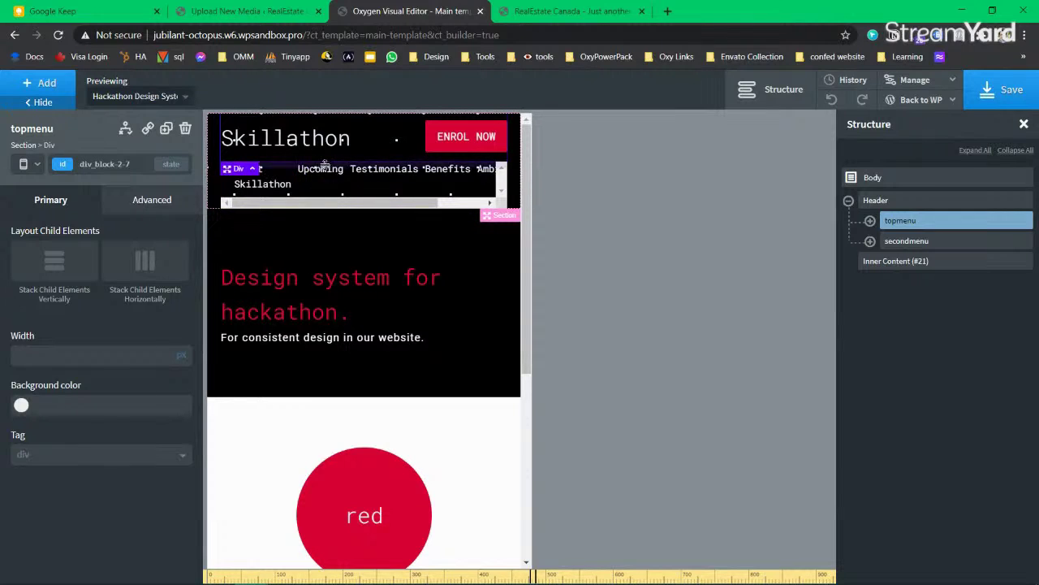
{"action": "left_click", "coordinate": [70, 165]}
{"action": "left_click", "coordinate": [65, 166]}
{"action": "left_click", "coordinate": [64, 168]}
{"action": "type", "text": "m-text"}
{"action": "key", "text": "Return"}
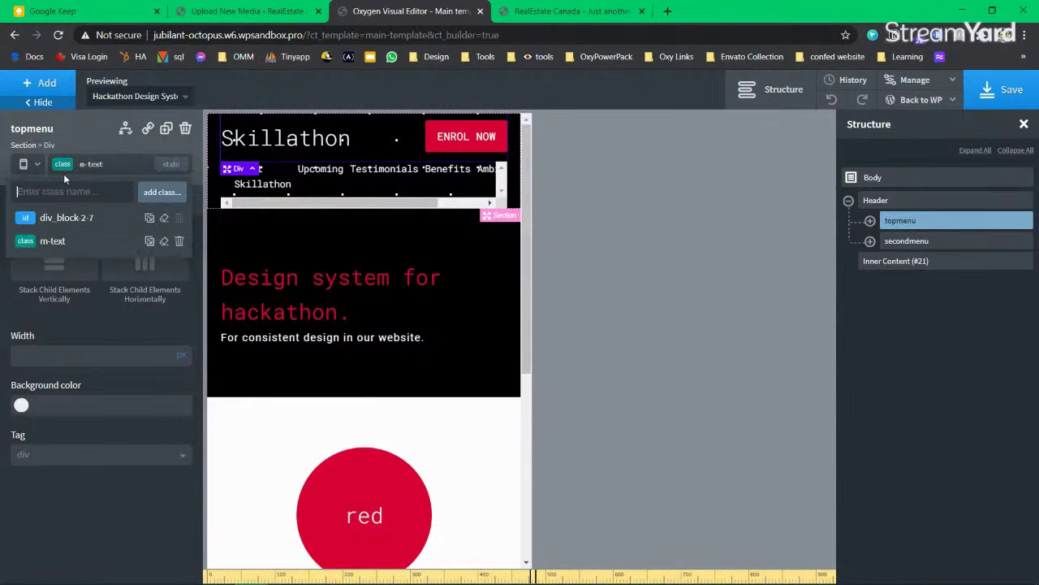
{"action": "left_click", "coordinate": [63, 174]}
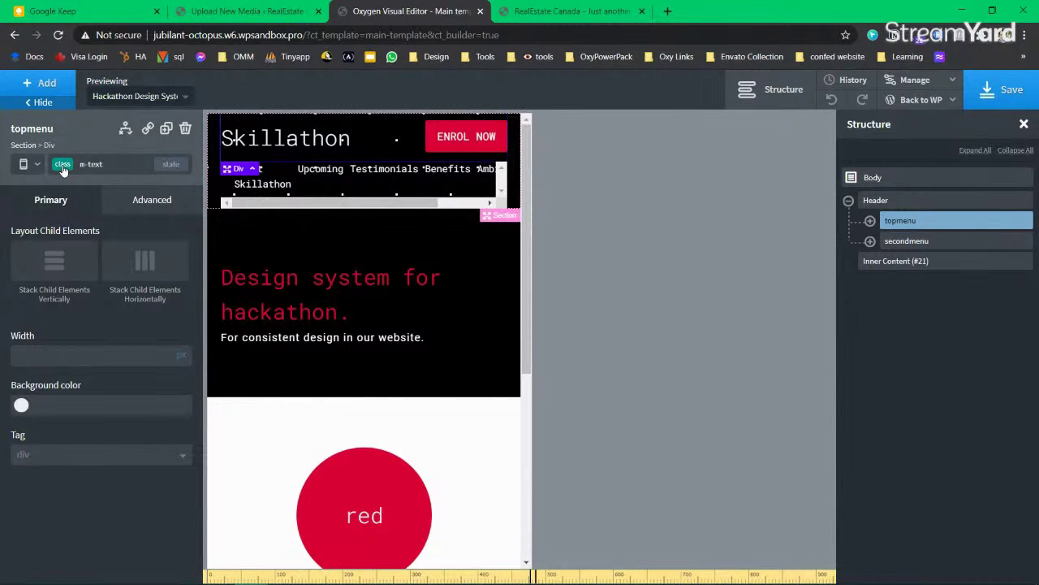
Step: Set the tabtext class's font size to 13 px at the less than 768px breakpoint, using the "Upcoming" link
{"action": "left_click", "coordinate": [262, 180]}
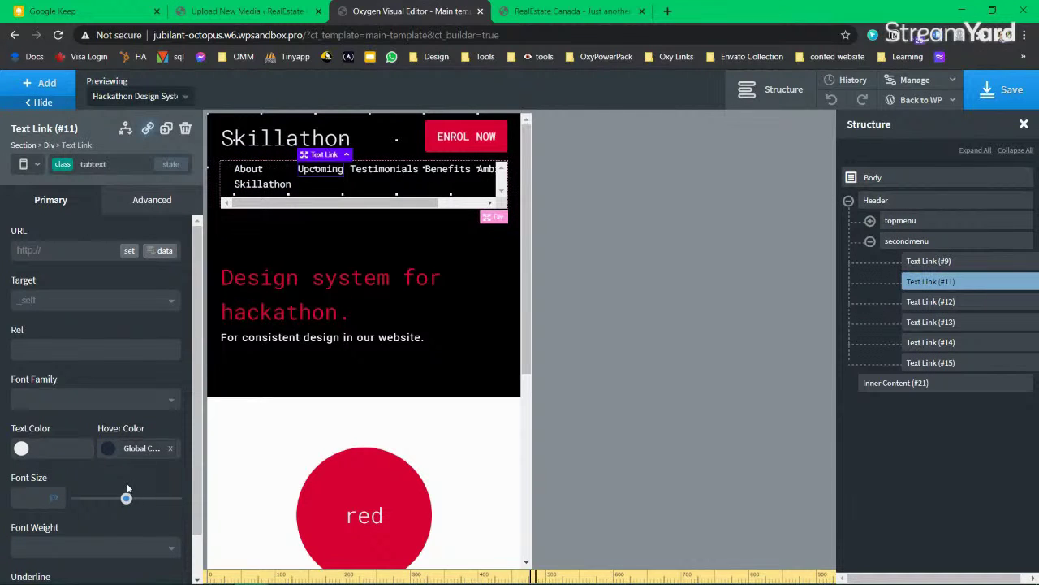
{"action": "left_click_drag", "start_coordinate": [126, 497], "coordinate": [93, 502]}
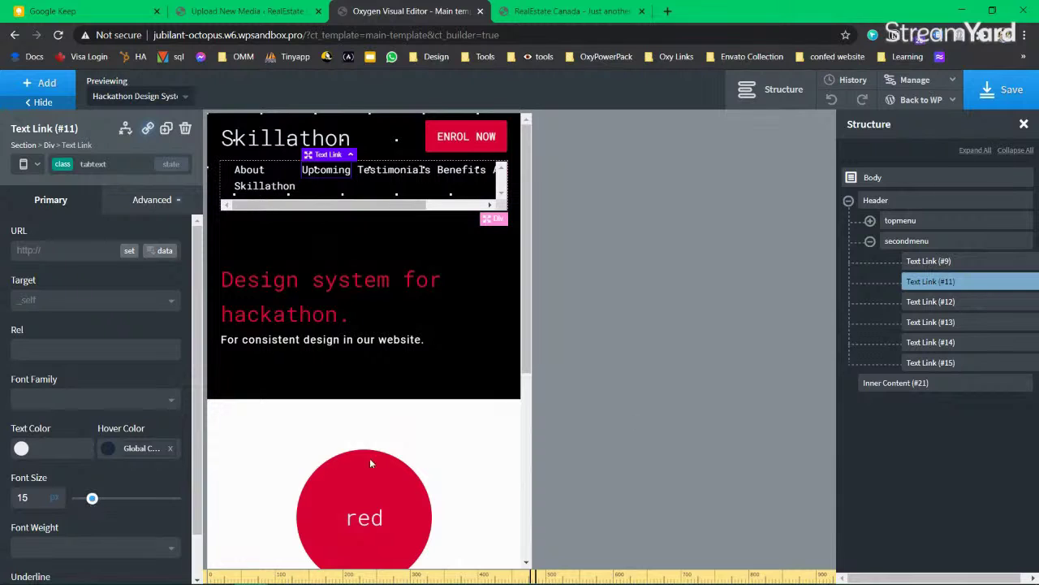
{"action": "left_click", "coordinate": [27, 164]}
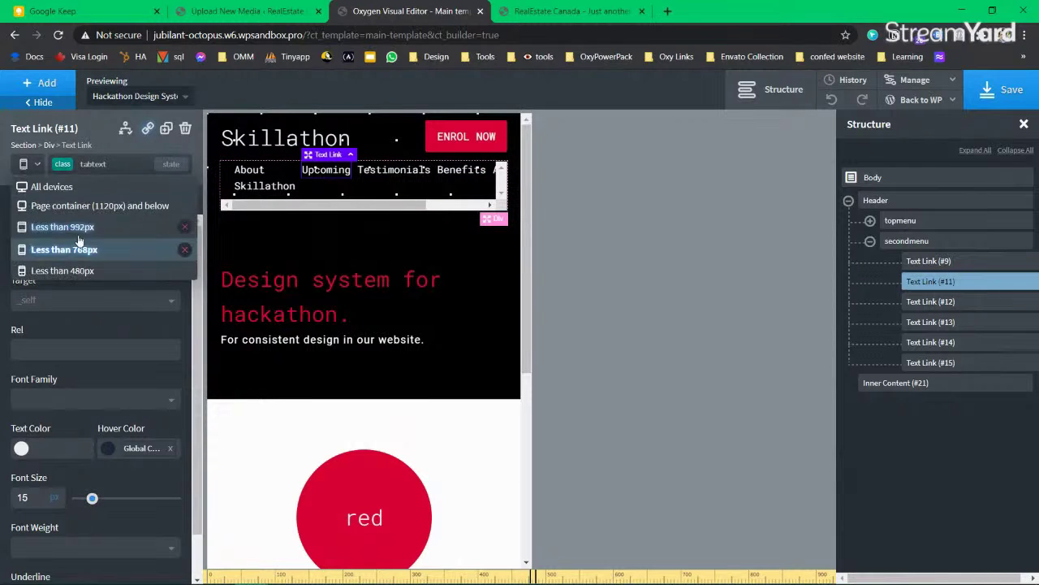
{"action": "left_click", "coordinate": [79, 244]}
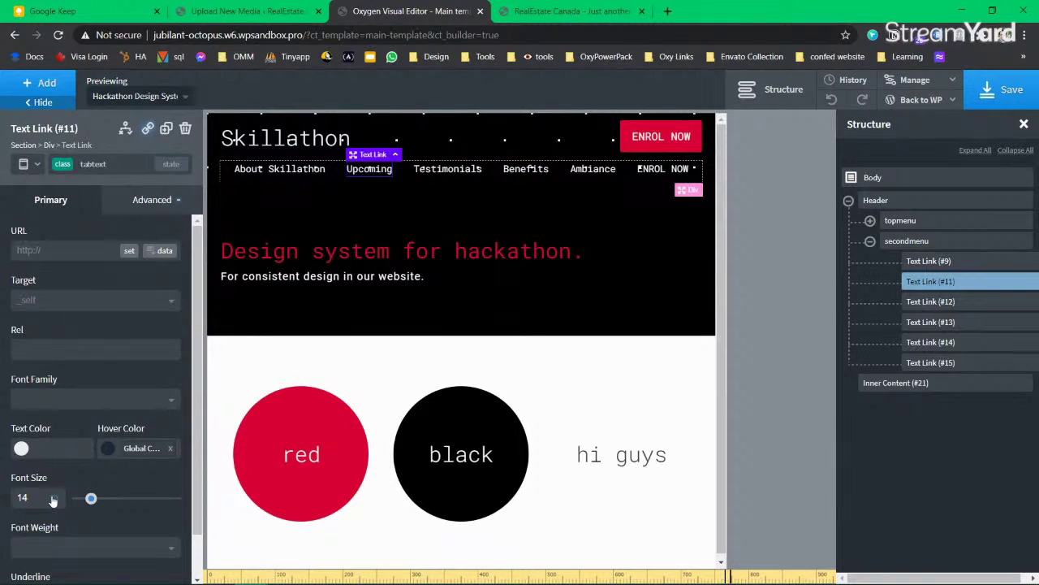
{"action": "left_click", "coordinate": [27, 164]}
{"action": "left_click", "coordinate": [65, 264]}
{"action": "left_click_drag", "start_coordinate": [14, 498], "coordinate": [30, 501]}
{"action": "type", "text": "13"}
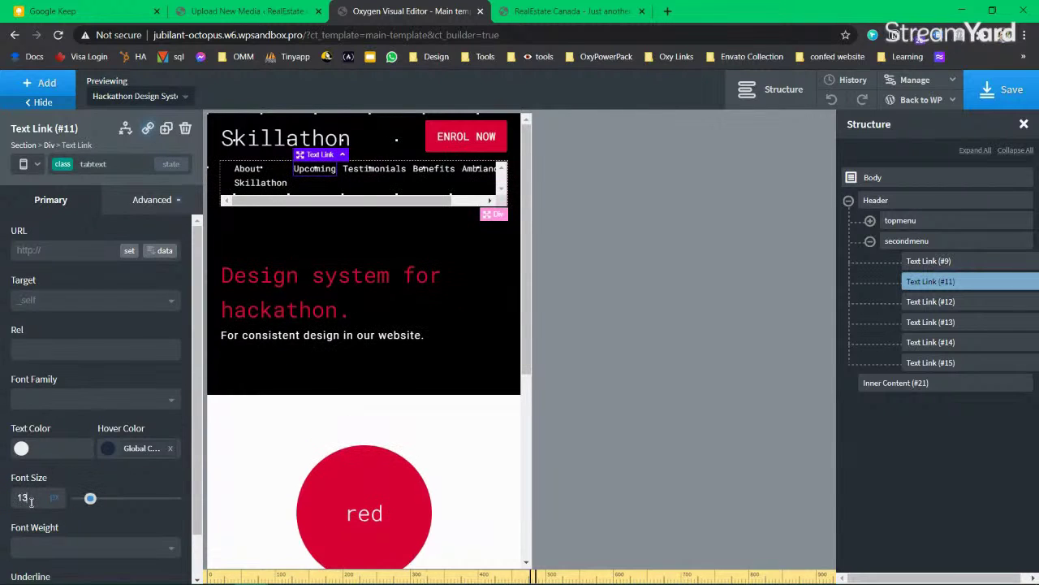
Step: Compare the tabtext class's font size at the less than 992px and less than 768px breakpoints
{"action": "left_click", "coordinate": [62, 165]}
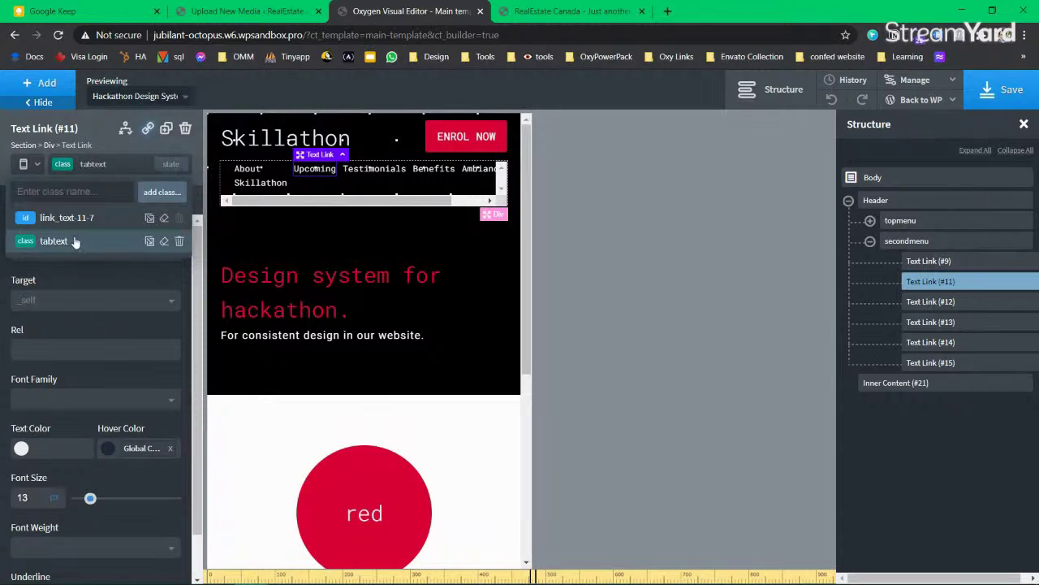
{"action": "left_click", "coordinate": [32, 165]}
{"action": "left_click", "coordinate": [62, 229]}
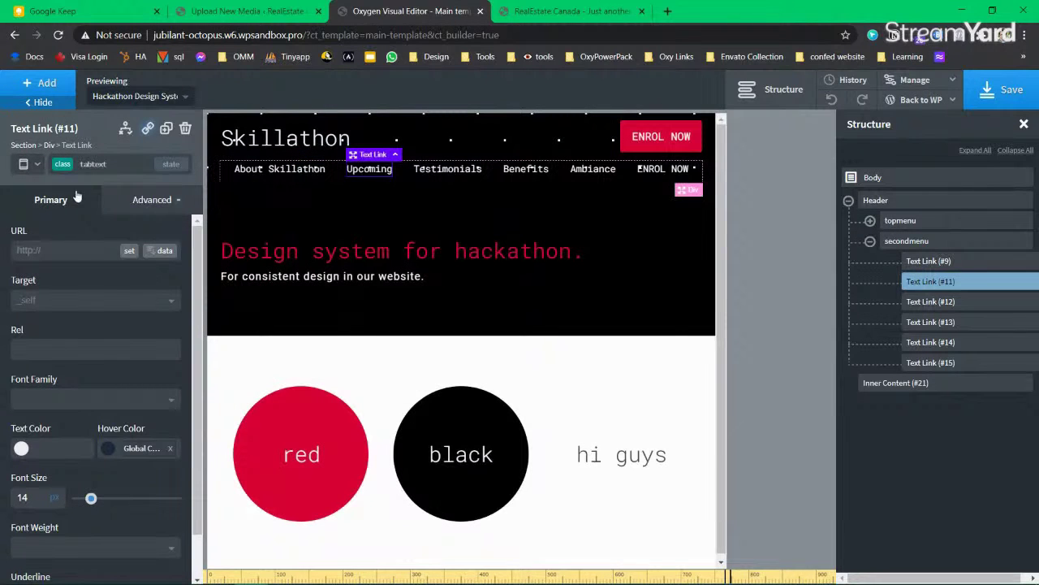
{"action": "left_click", "coordinate": [62, 165]}
{"action": "left_click", "coordinate": [34, 167]}
{"action": "left_click", "coordinate": [57, 249]}
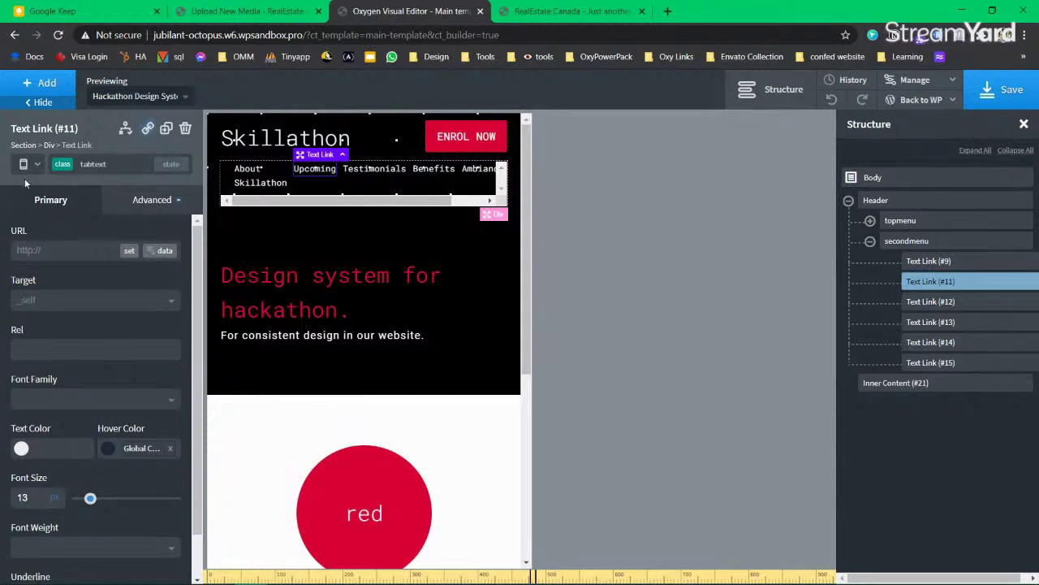
{"action": "left_click", "coordinate": [23, 166]}
{"action": "left_click", "coordinate": [44, 221]}
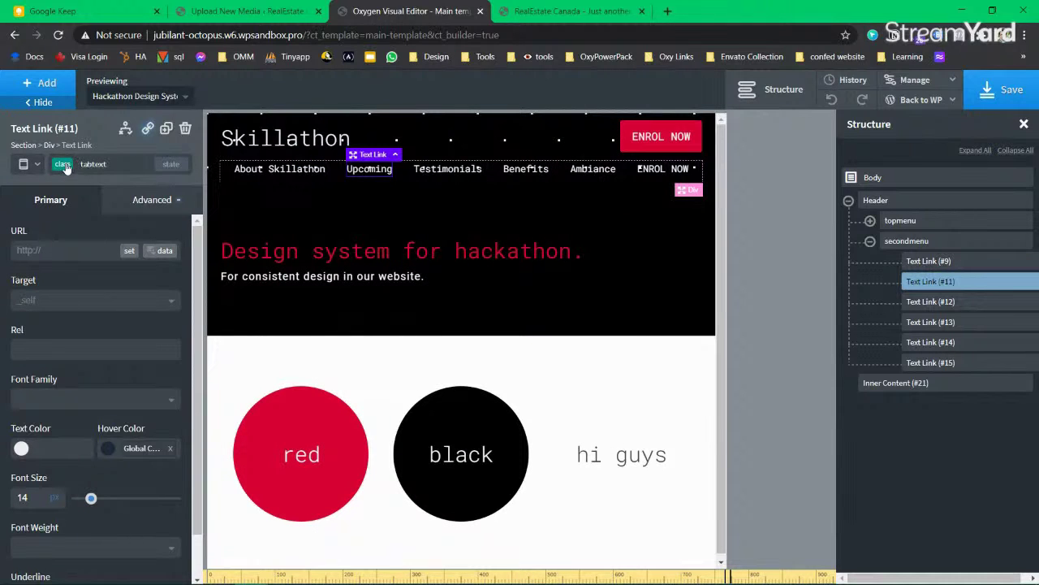
Step: Set the tabtext class's font size to 12 px at the less than 768px breakpoint
{"action": "left_click", "coordinate": [25, 165]}
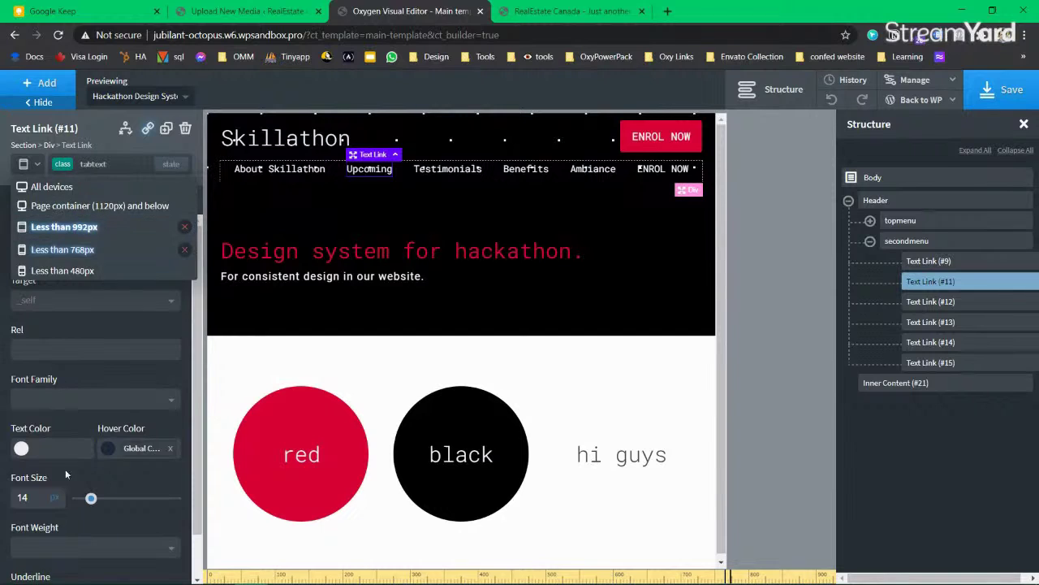
{"action": "left_click", "coordinate": [65, 249]}
{"action": "double_click", "coordinate": [37, 497]}
{"action": "type", "text": "12"}
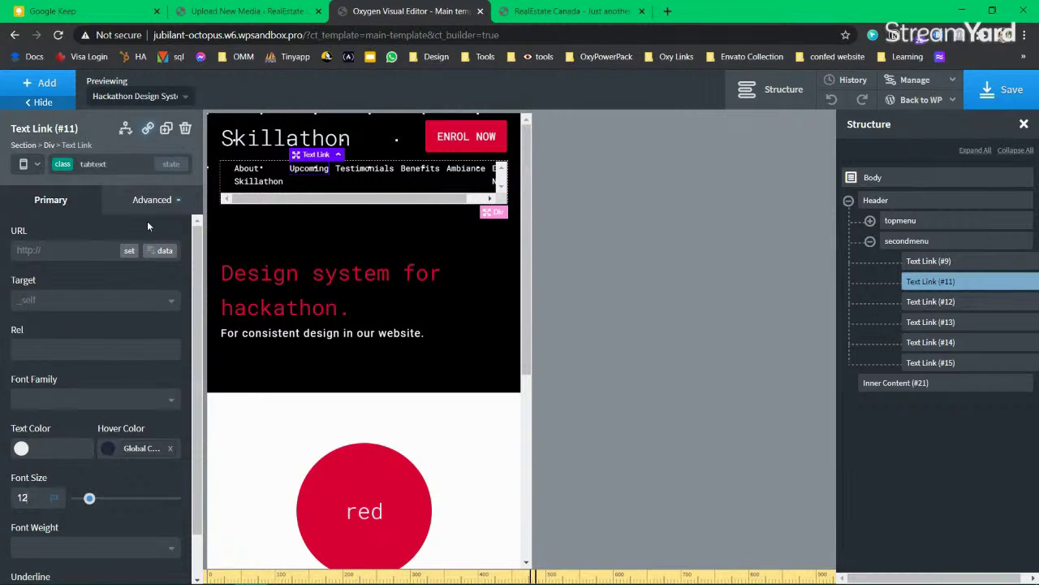
Step: Try a right margin and then a right padding of 20 px on the tabtext class
{"action": "left_click", "coordinate": [153, 200]}
{"action": "left_click", "coordinate": [110, 280]}
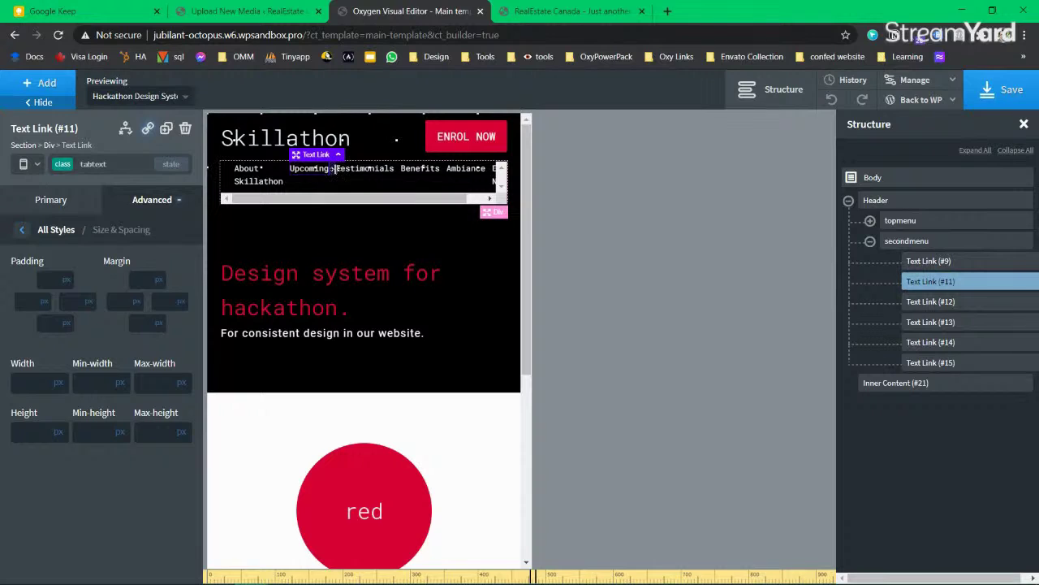
{"action": "left_click", "coordinate": [172, 302]}
{"action": "type", "text": "4"}
{"action": "key", "text": "BackSpace"}
{"action": "key", "text": "BackSpace"}
{"action": "left_click", "coordinate": [82, 304]}
{"action": "type", "text": "20"}
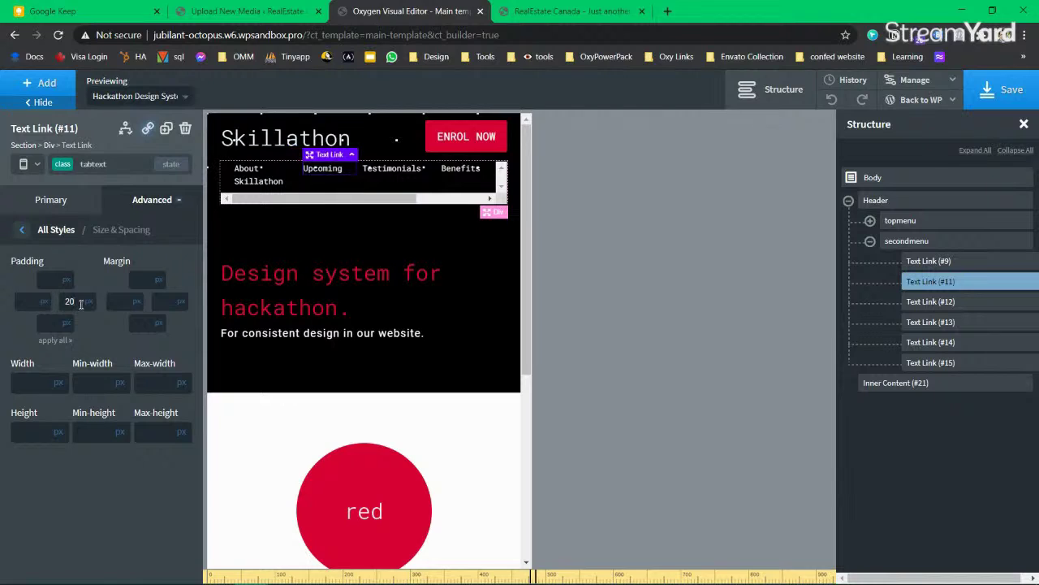
{"action": "key", "text": "BackSpace"}
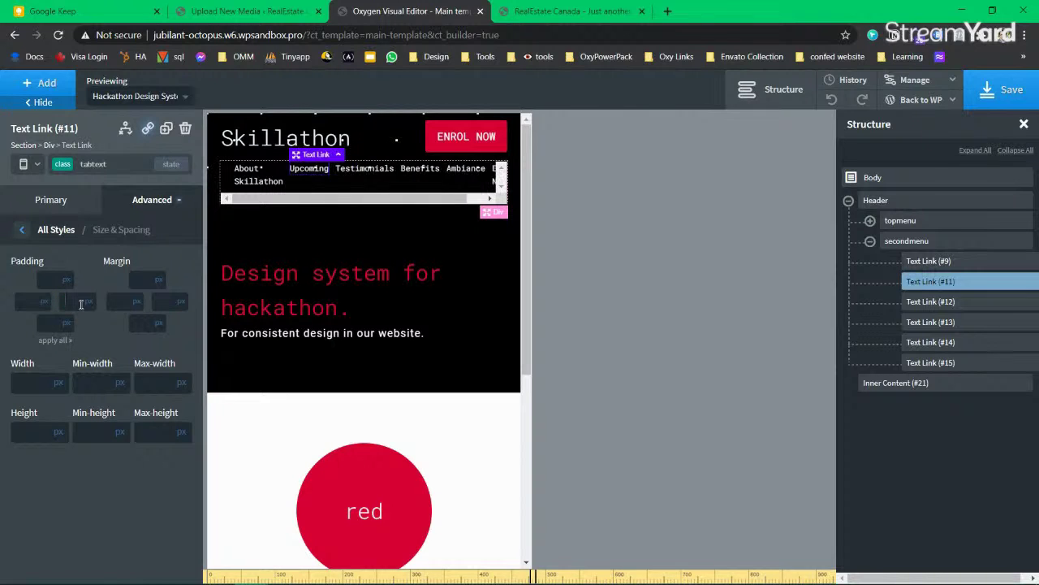
Step: Clear the right margin on the "About Skillathon" link's own ID at the less than 768px breakpoint
{"action": "left_click", "coordinate": [932, 261]}
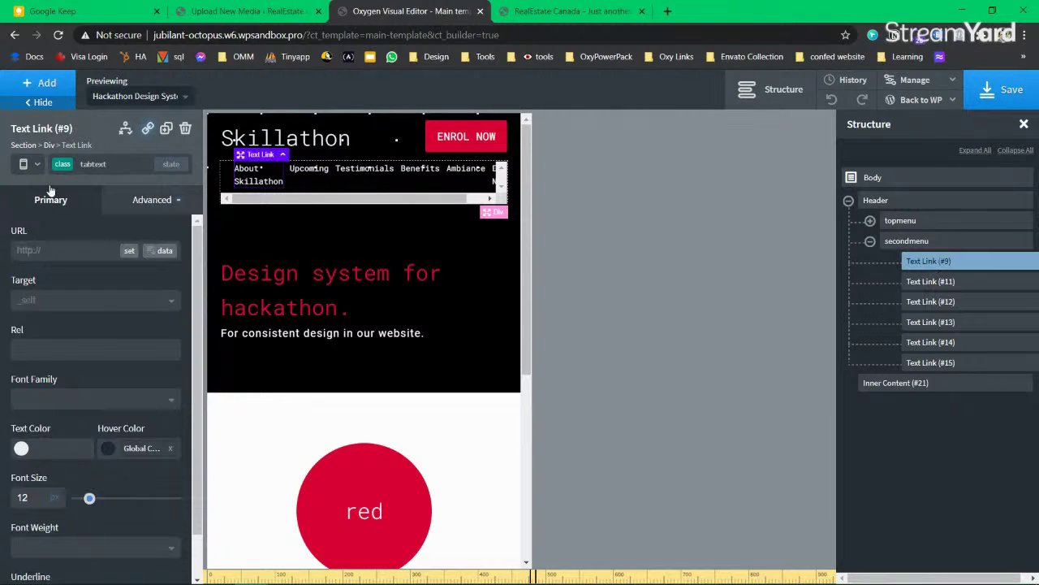
{"action": "left_click", "coordinate": [62, 165]}
{"action": "left_click", "coordinate": [49, 238]}
{"action": "left_click", "coordinate": [65, 164]}
{"action": "left_click", "coordinate": [124, 217]}
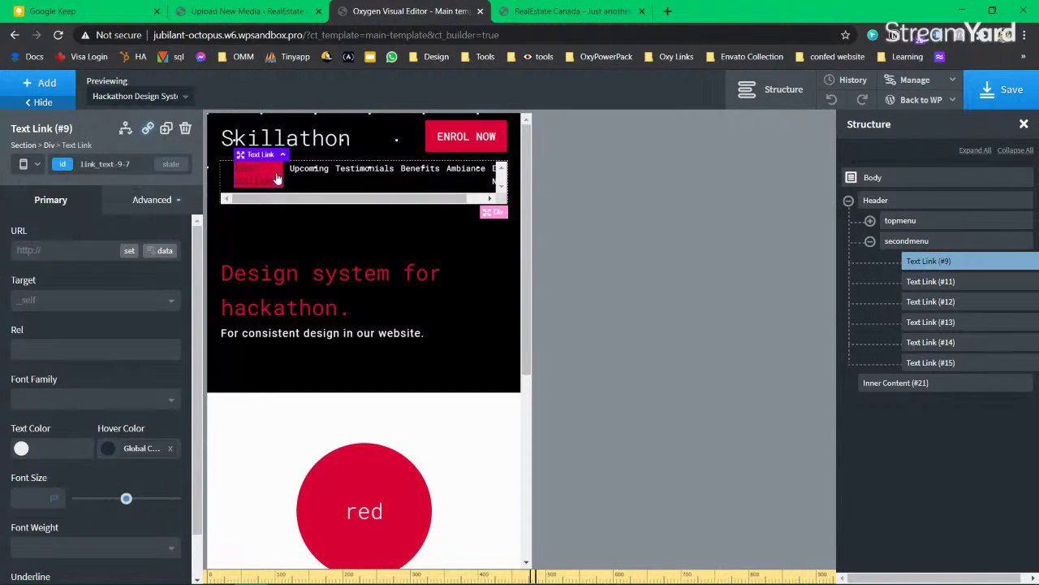
{"action": "left_click", "coordinate": [160, 207]}
{"action": "left_click", "coordinate": [122, 274]}
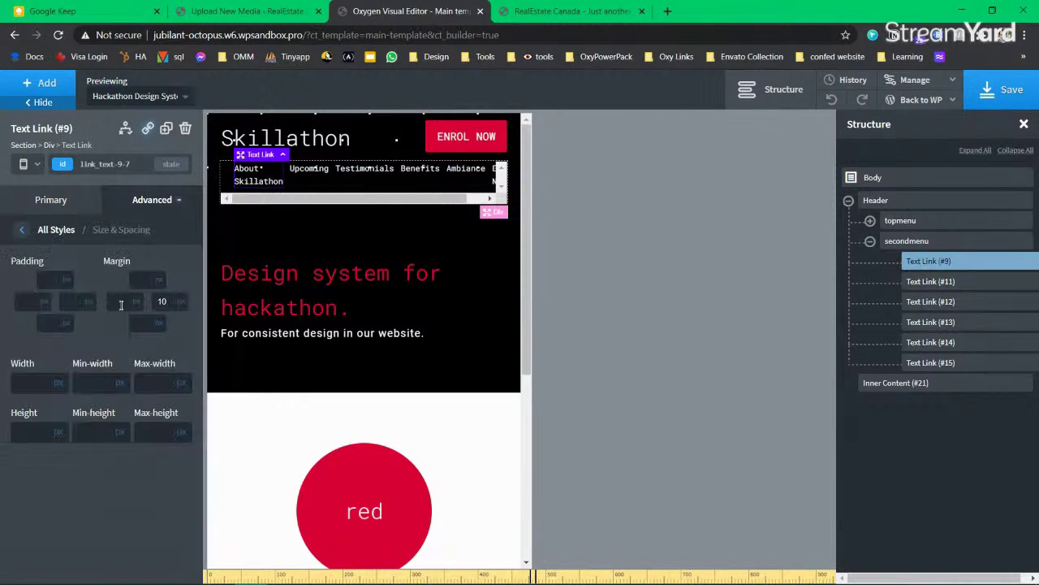
{"action": "type", "text": "20"}
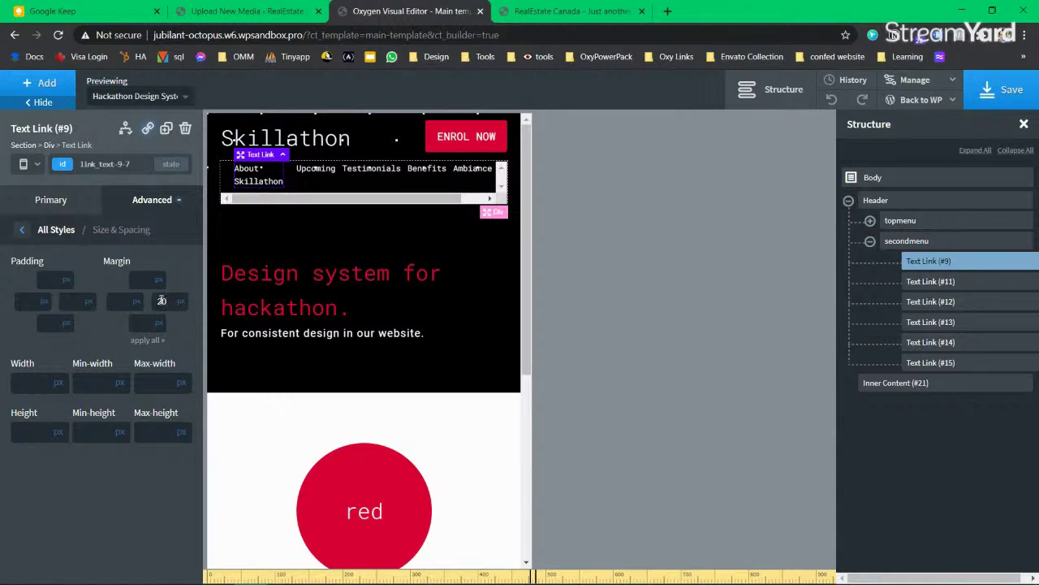
{"action": "key", "text": "BackSpace"}
{"action": "key", "text": "BackSpace"}
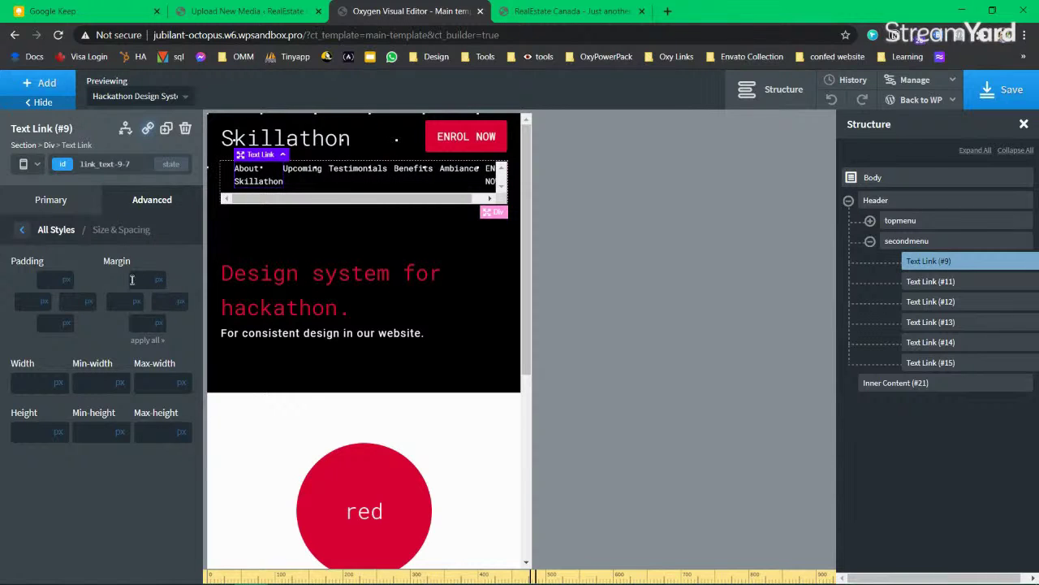
Step: Add a class named m-5 to the "About Skillathon" link and give it a right margin of 10 px
{"action": "left_click", "coordinate": [61, 166]}
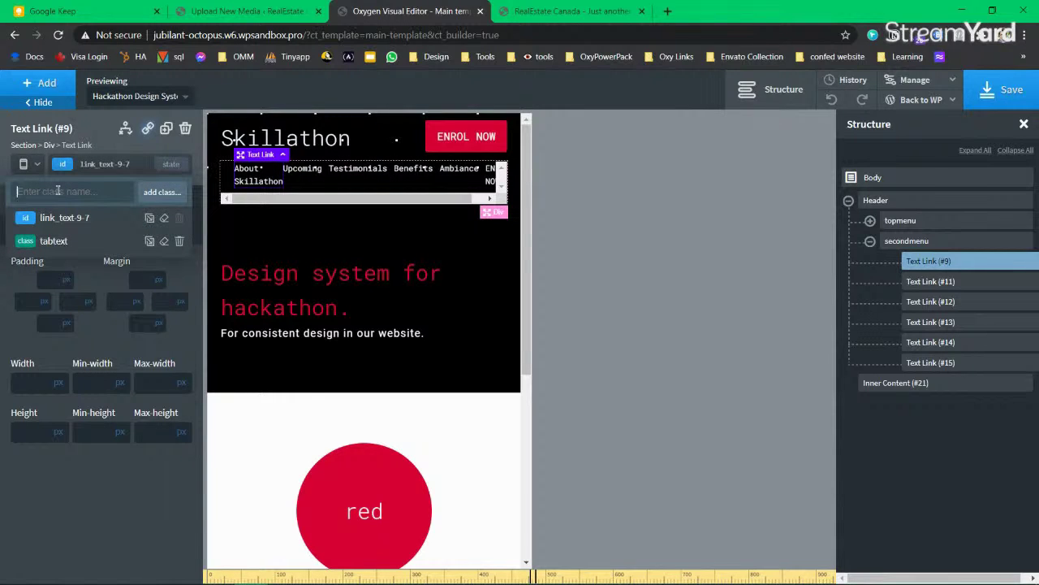
{"action": "type", "text": "m"}
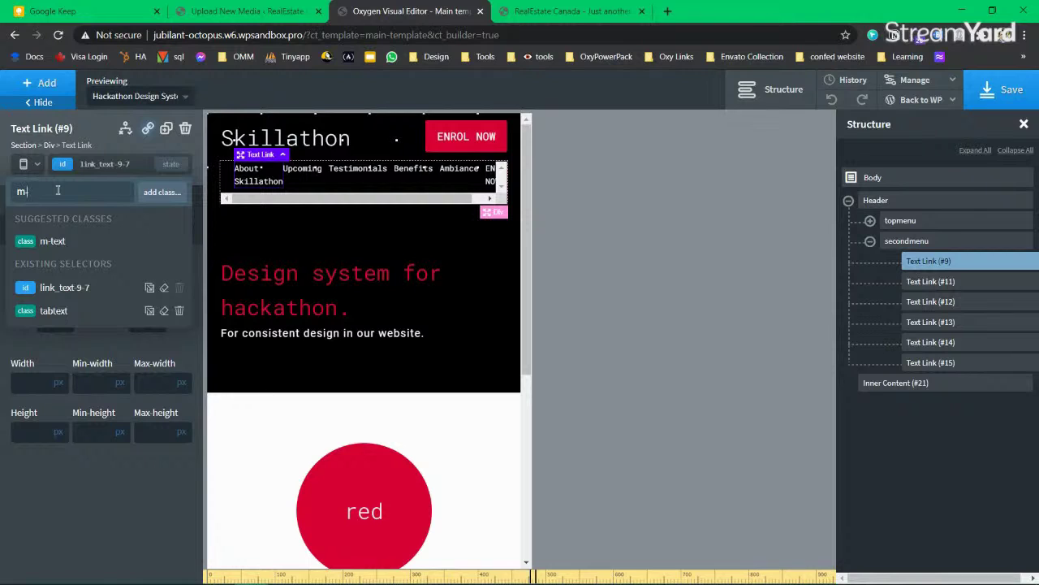
{"action": "type", "text": "-5"}
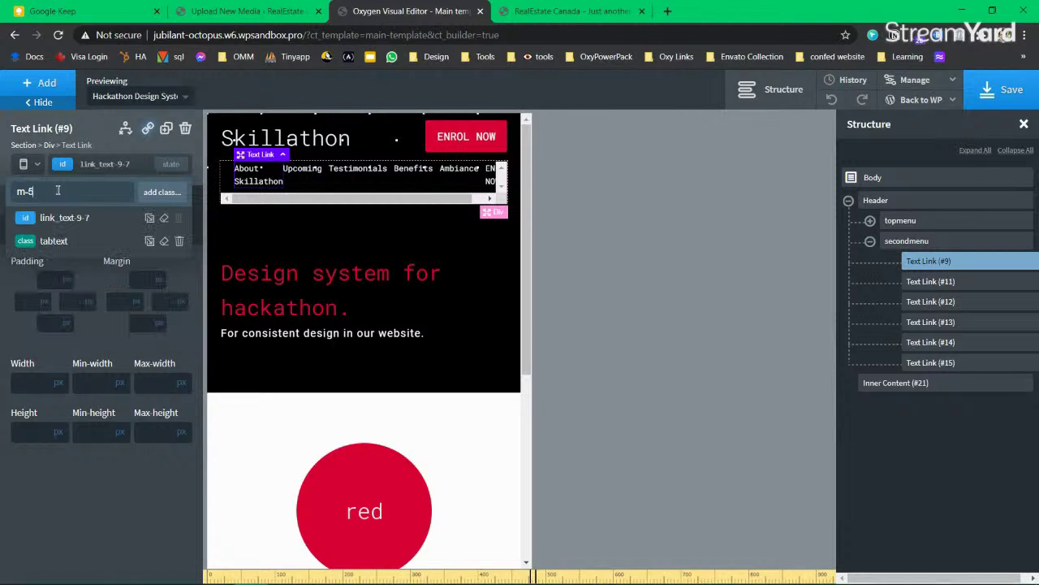
{"action": "key", "text": "Return"}
{"action": "left_click", "coordinate": [167, 300]}
{"action": "type", "text": "5"}
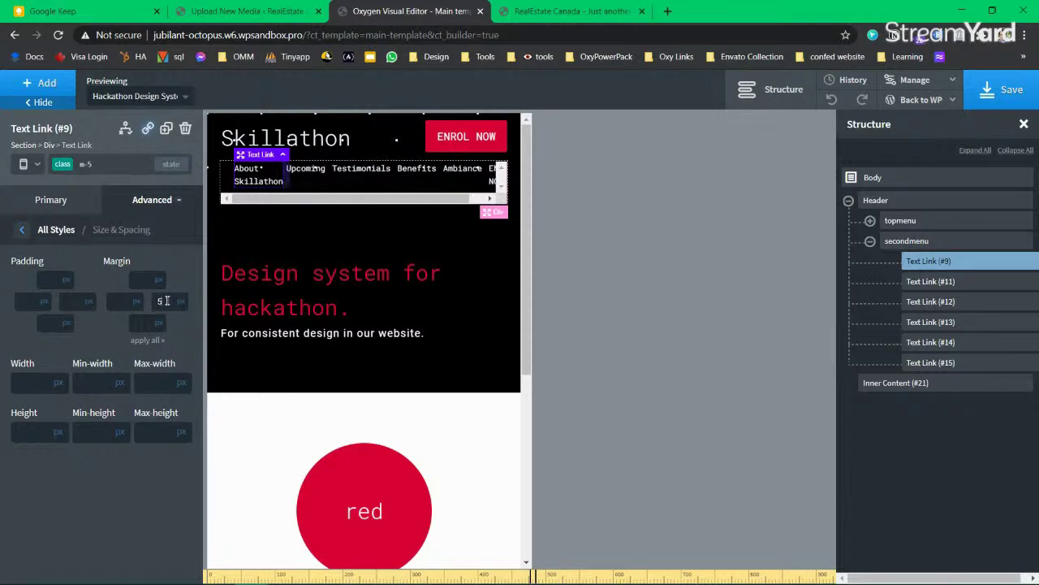
{"action": "key", "text": "BackSpace"}
{"action": "type", "text": "10"}
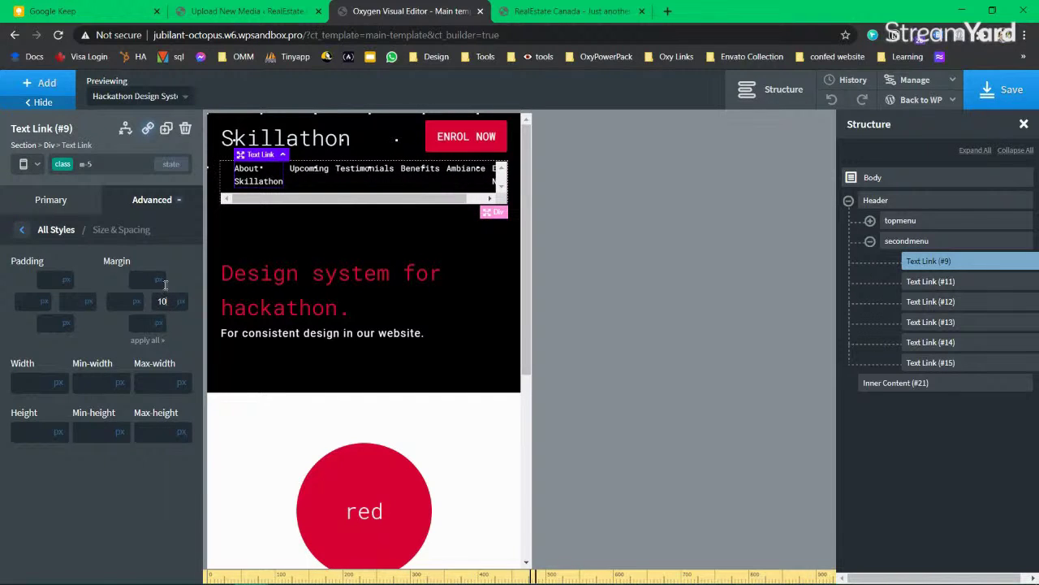
{"action": "left_click", "coordinate": [52, 197]}
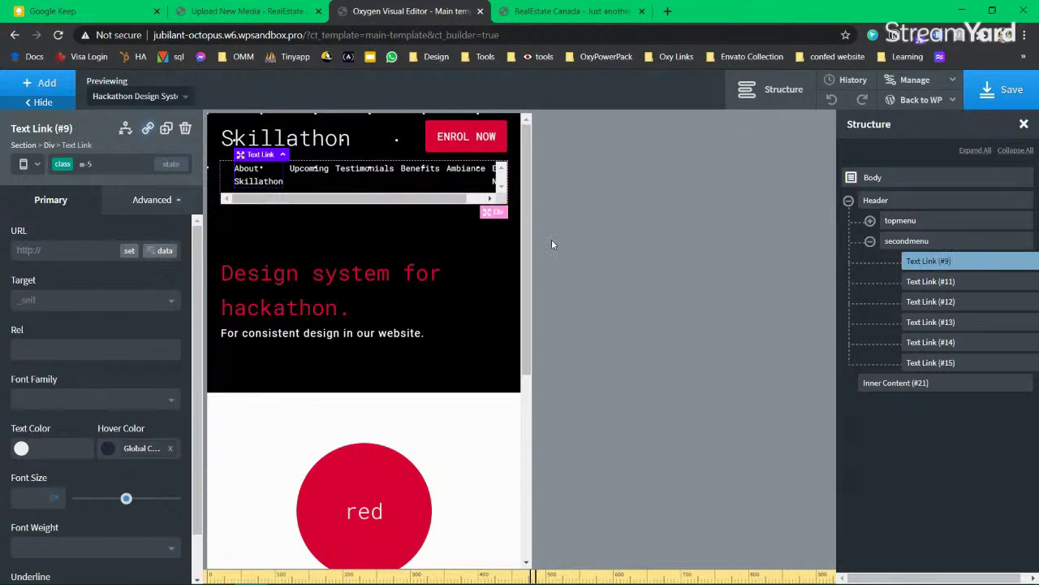
Step: Add the existing m-5 class to the "Upcoming" link
{"action": "left_click", "coordinate": [931, 283]}
{"action": "left_click", "coordinate": [65, 167]}
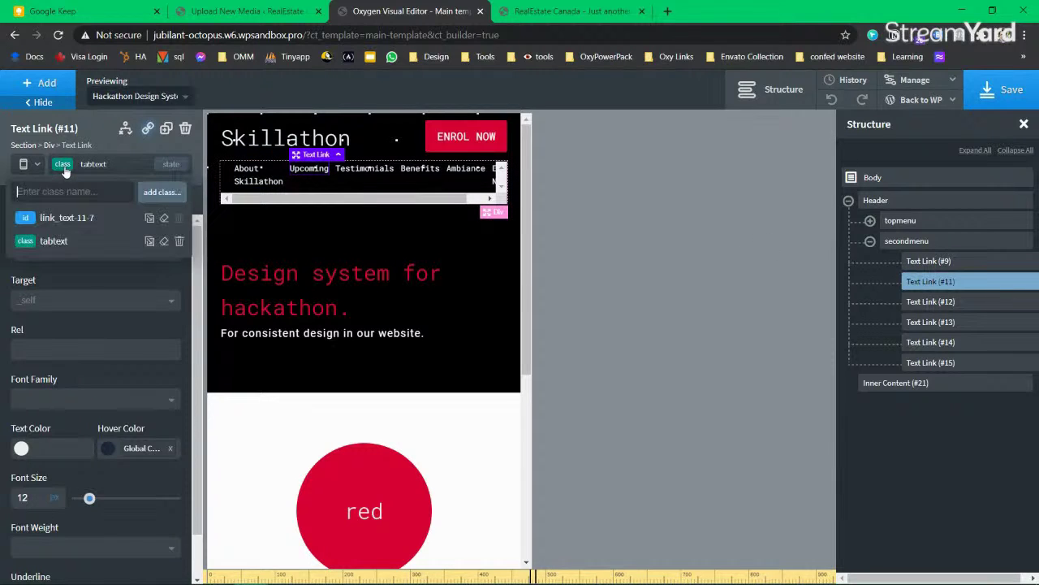
{"action": "type", "text": "m-5"}
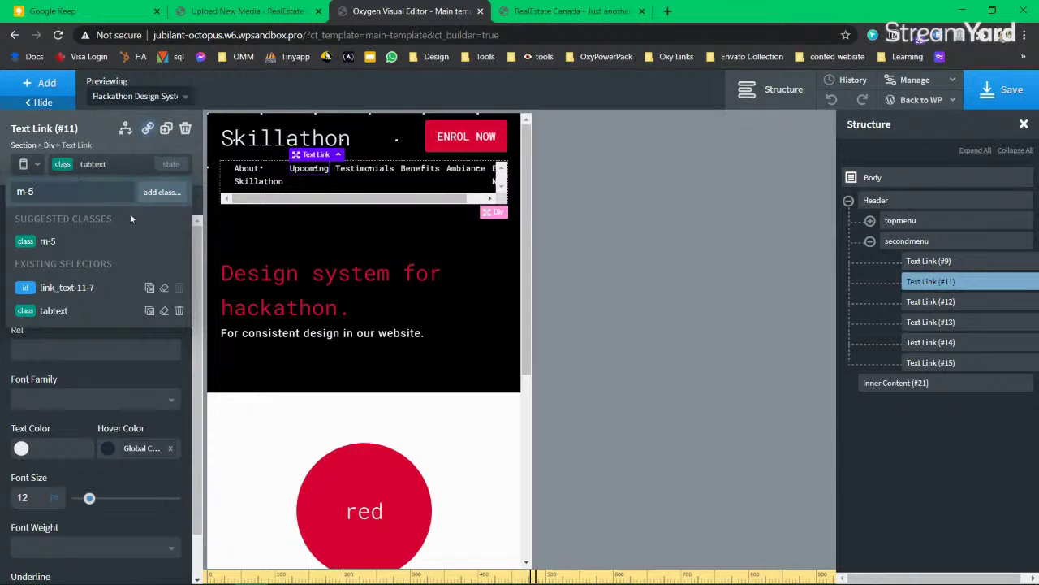
{"action": "left_click", "coordinate": [64, 237]}
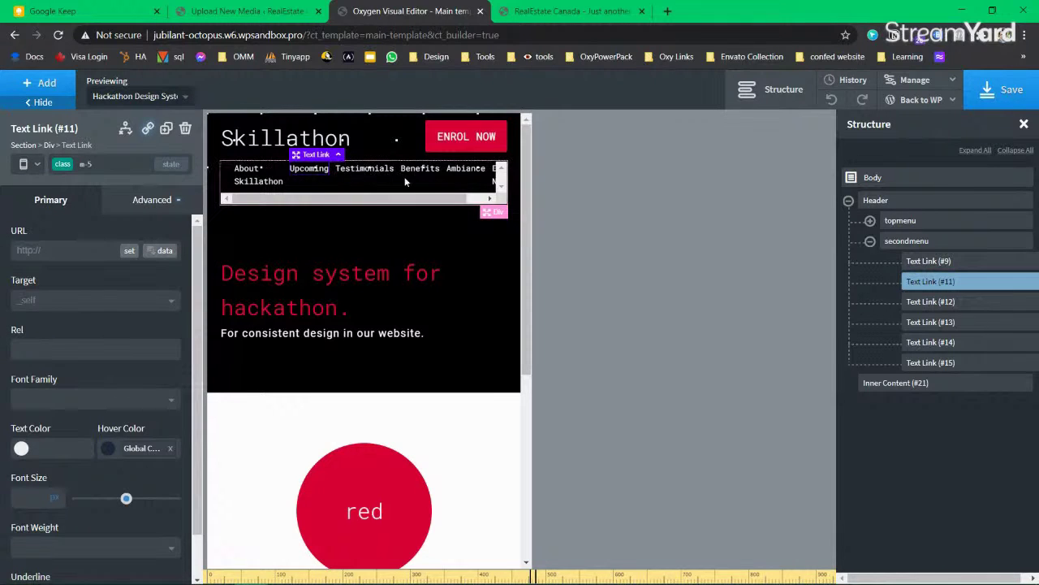
Step: Add a class named m5 to the "Testimonials" link
{"action": "left_click", "coordinate": [943, 309]}
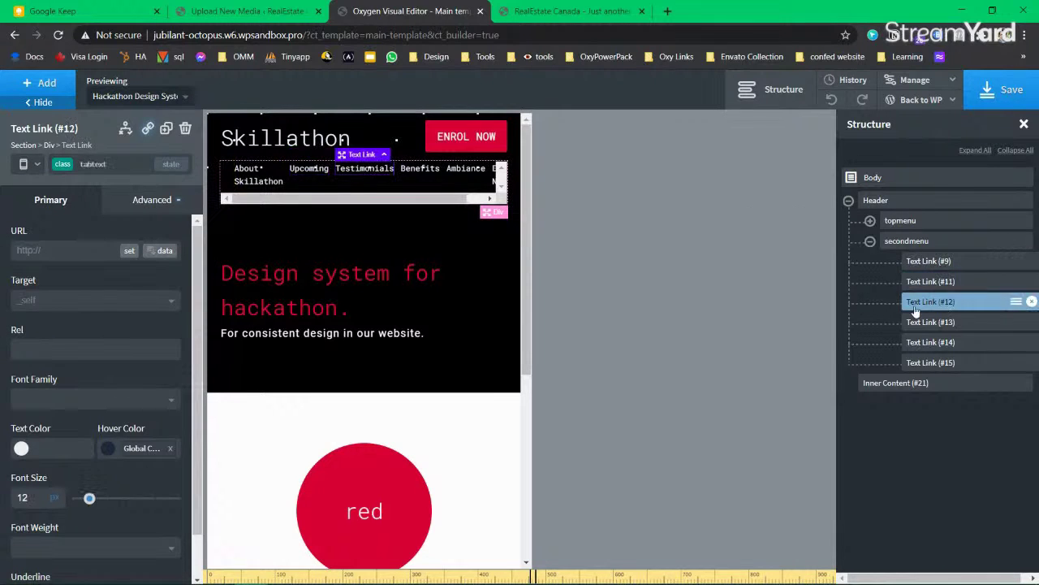
{"action": "left_click", "coordinate": [70, 171]}
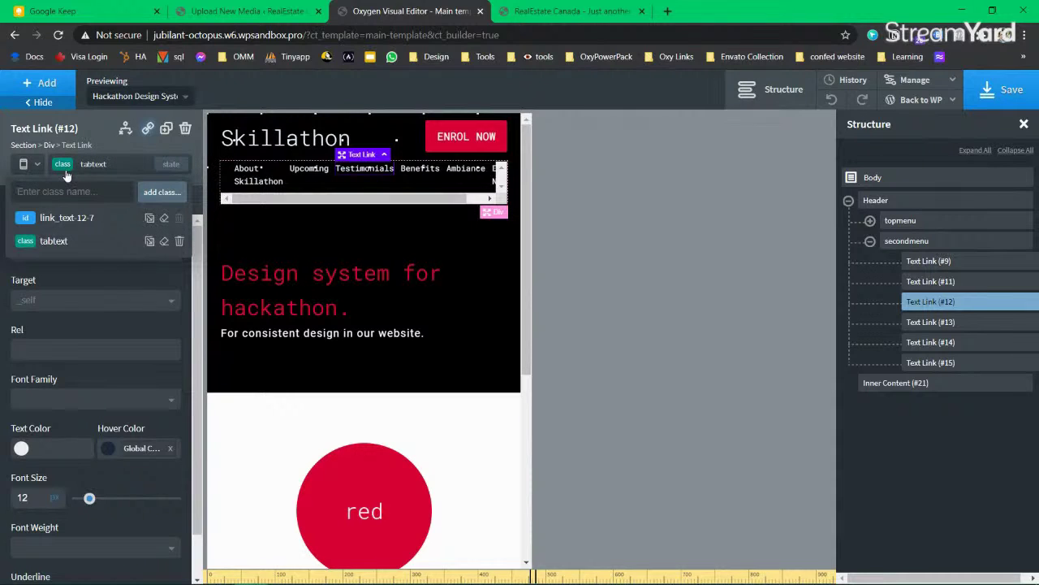
{"action": "type", "text": "m5"}
{"action": "key", "text": "Return"}
{"action": "left_click", "coordinate": [67, 176]}
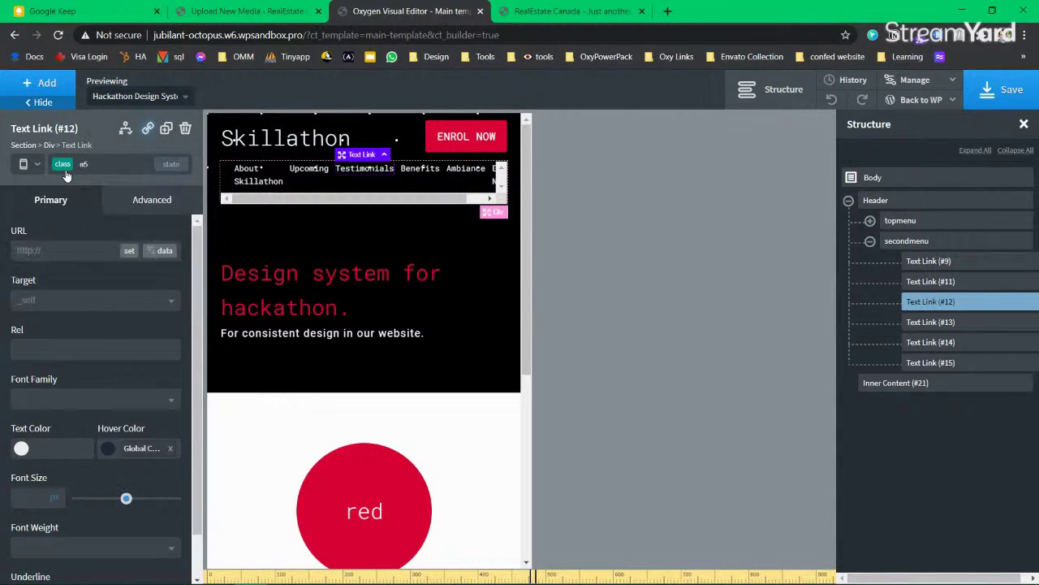
Step: Try to set the m5 class's right margin to 10 px in its size and spacing settings
{"action": "left_click", "coordinate": [132, 203]}
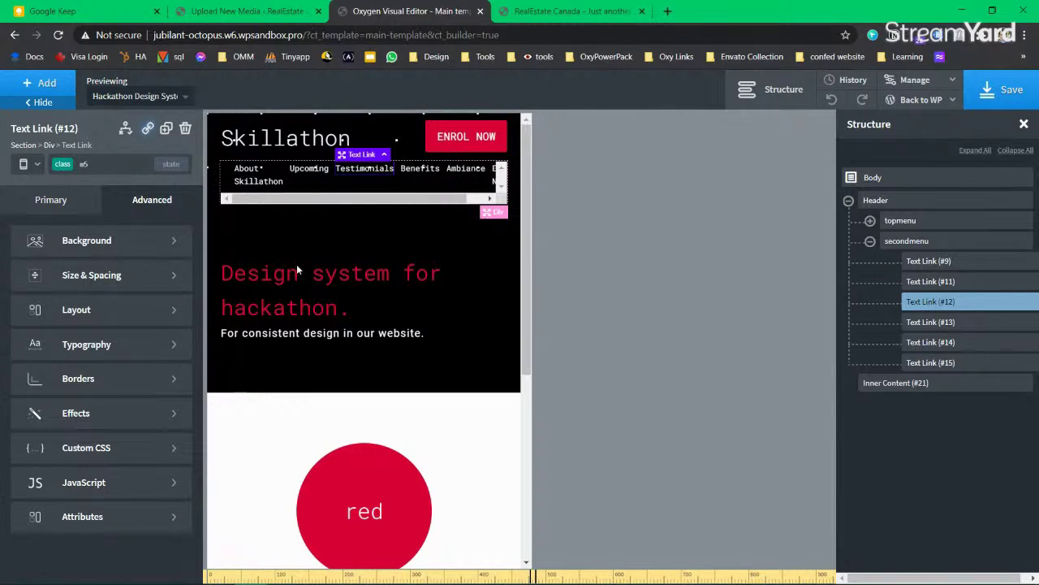
{"action": "left_click", "coordinate": [71, 164]}
{"action": "left_click", "coordinate": [54, 279]}
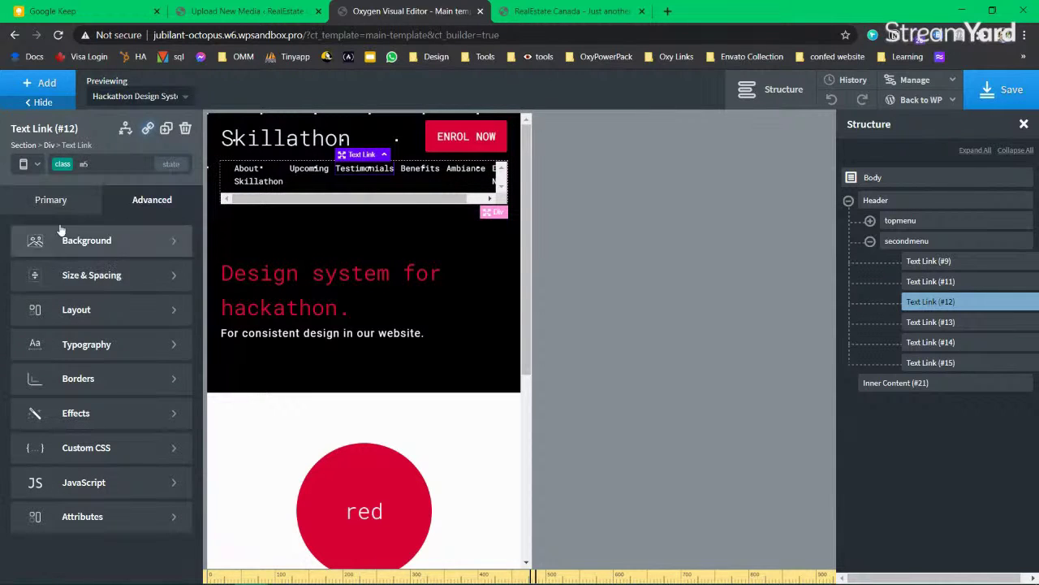
{"action": "left_click", "coordinate": [66, 204]}
{"action": "left_click", "coordinate": [140, 213]}
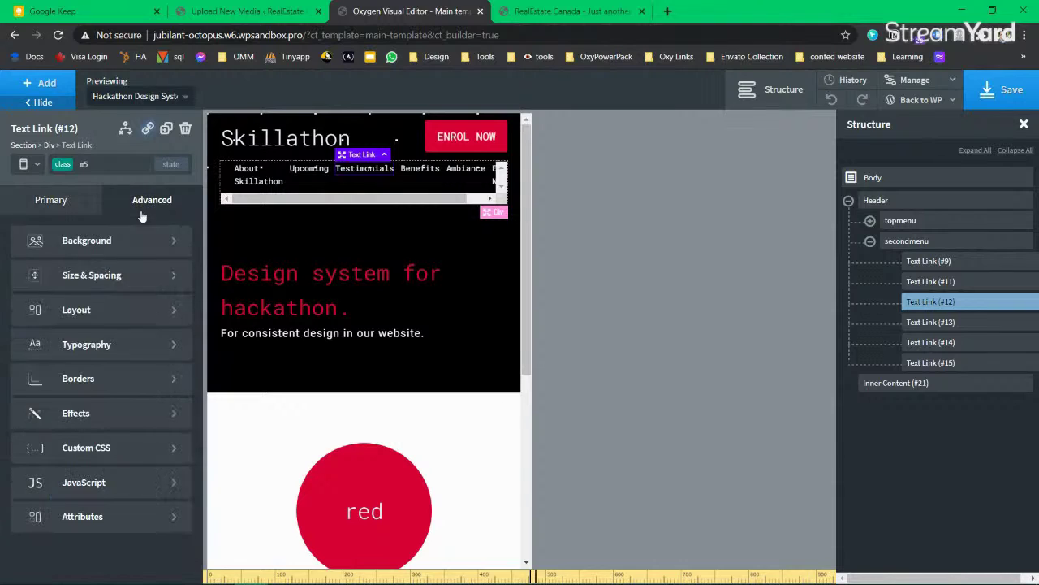
{"action": "left_click", "coordinate": [49, 276]}
{"action": "left_click", "coordinate": [169, 301]}
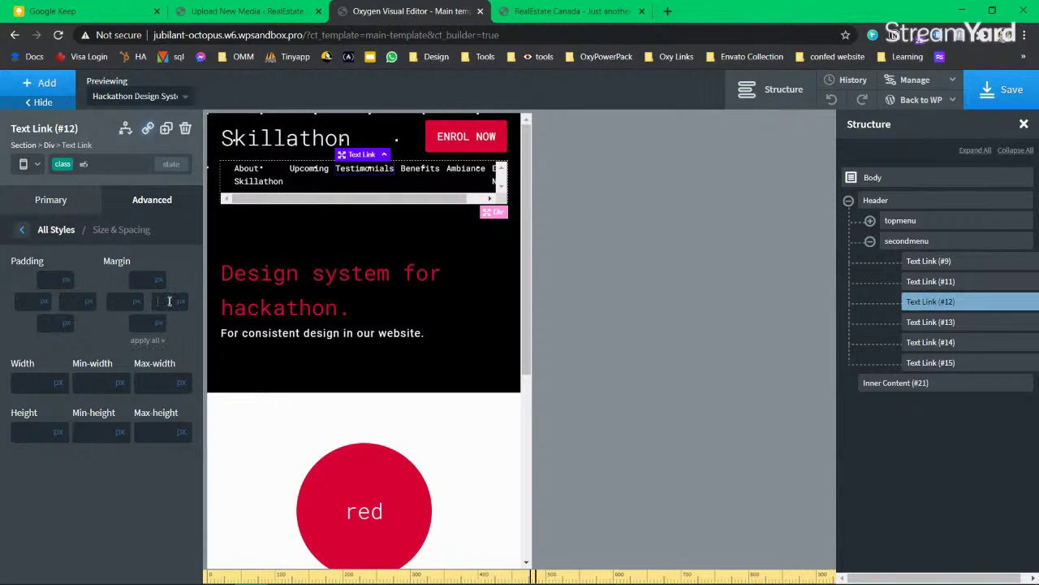
{"action": "type", "text": "10"}
Step: Clear the right margin on the "Testimonials" link's own ID
{"action": "left_click", "coordinate": [67, 166]}
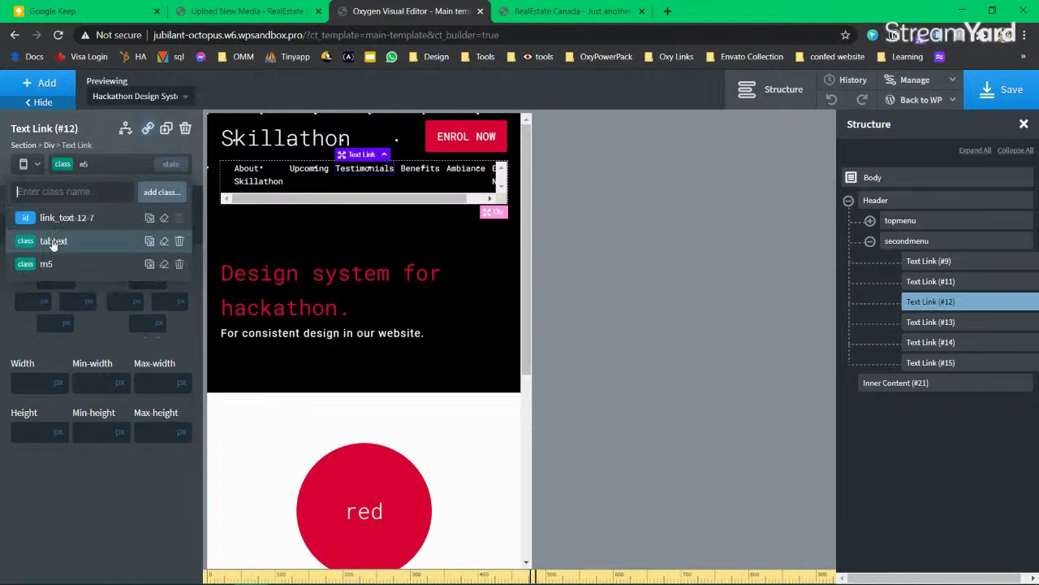
{"action": "left_click", "coordinate": [68, 219]}
{"action": "double_click", "coordinate": [165, 301]}
{"action": "key", "text": "BackSpace"}
{"action": "left_click", "coordinate": [49, 198]}
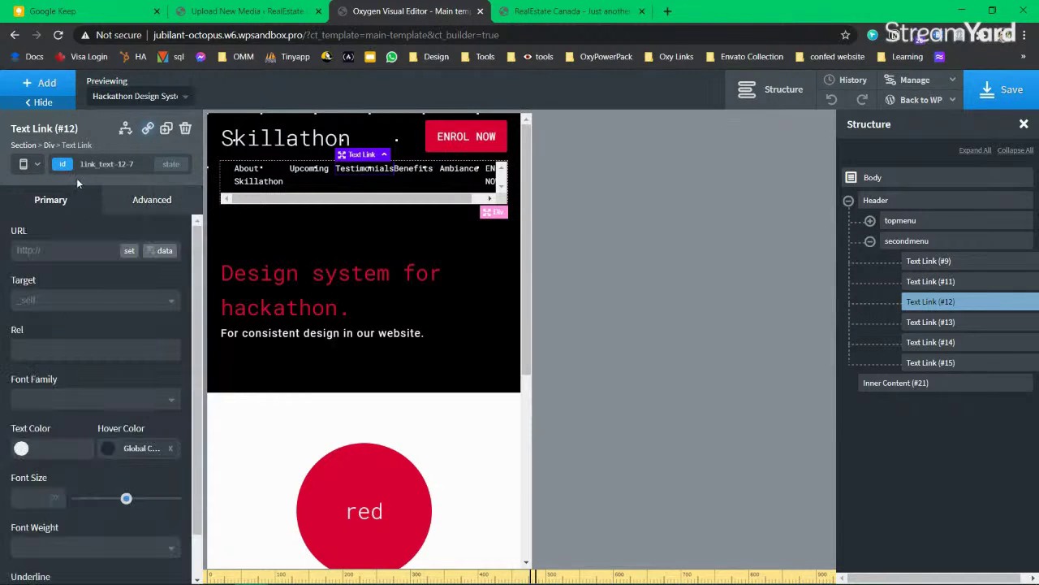
Step: Check which classes are assigned to the "About Skillathon" link
{"action": "left_click", "coordinate": [958, 261]}
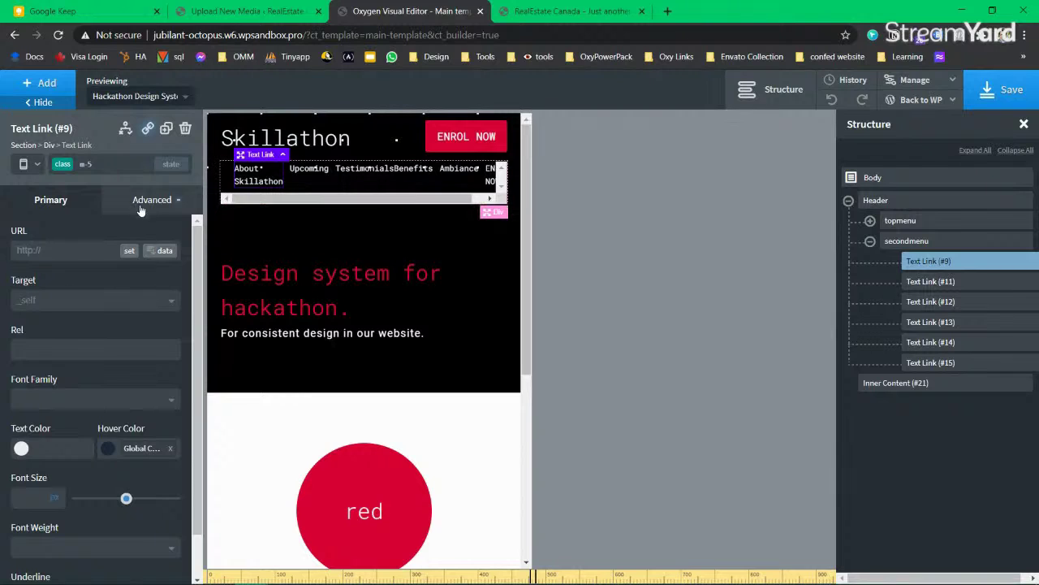
{"action": "left_click", "coordinate": [68, 165]}
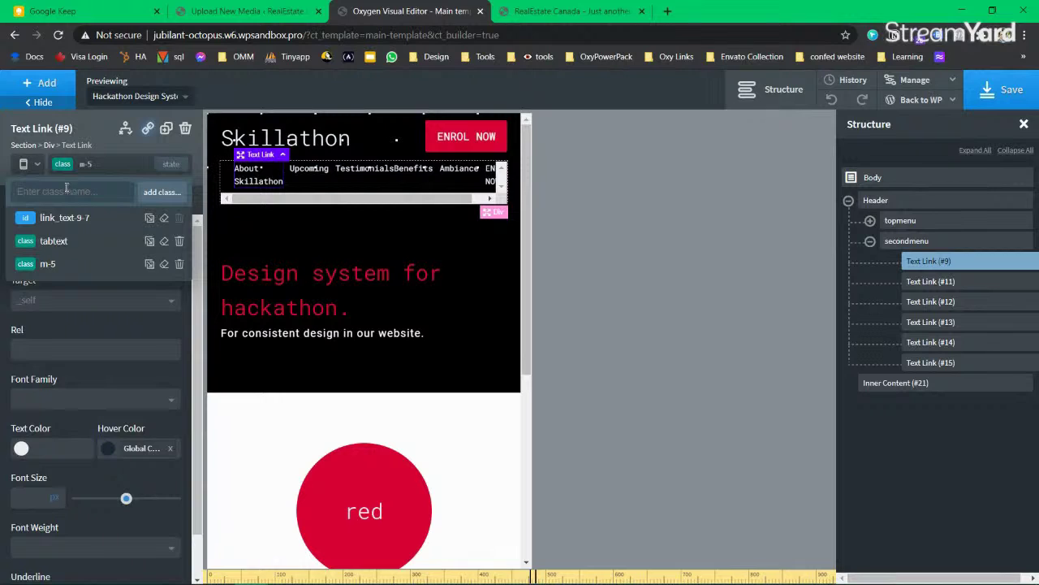
{"action": "left_click", "coordinate": [67, 167]}
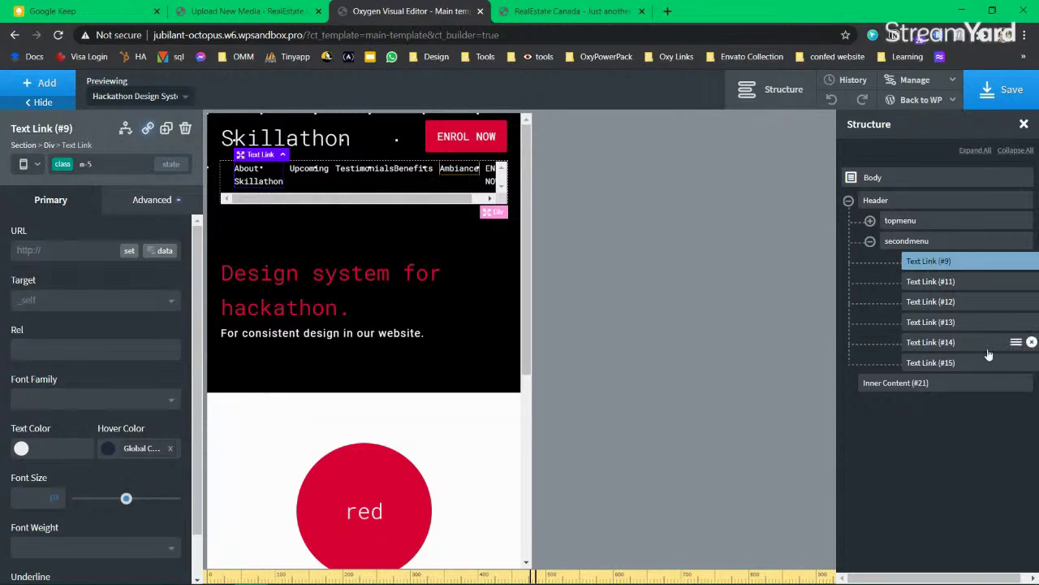
Step: Check the size and spacing settings on the "Testimonials" link's own ID
{"action": "left_click", "coordinate": [958, 303]}
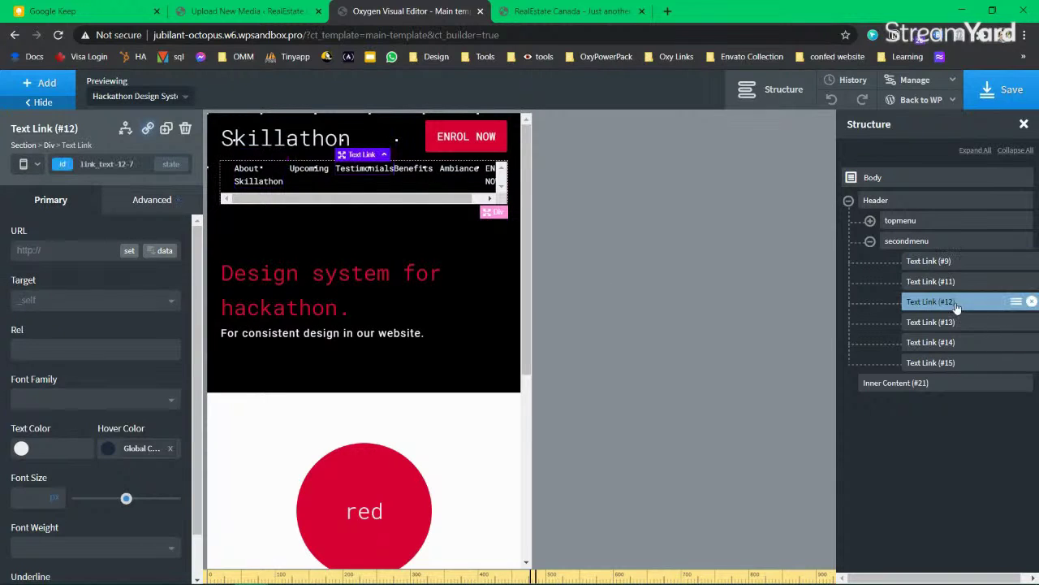
{"action": "left_click", "coordinate": [65, 167]}
{"action": "left_click", "coordinate": [152, 200]}
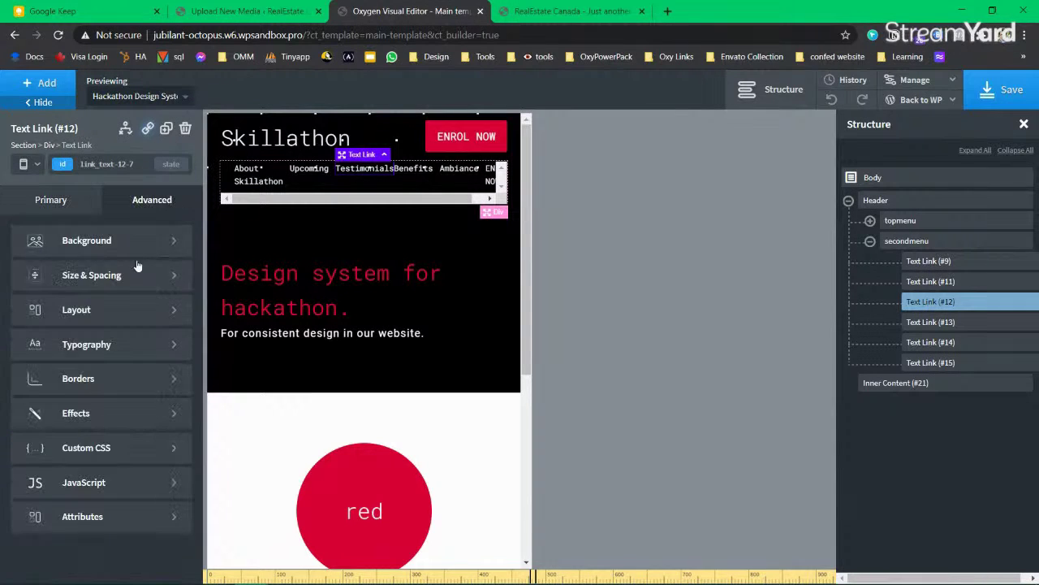
{"action": "left_click", "coordinate": [114, 274]}
{"action": "left_click", "coordinate": [61, 201]}
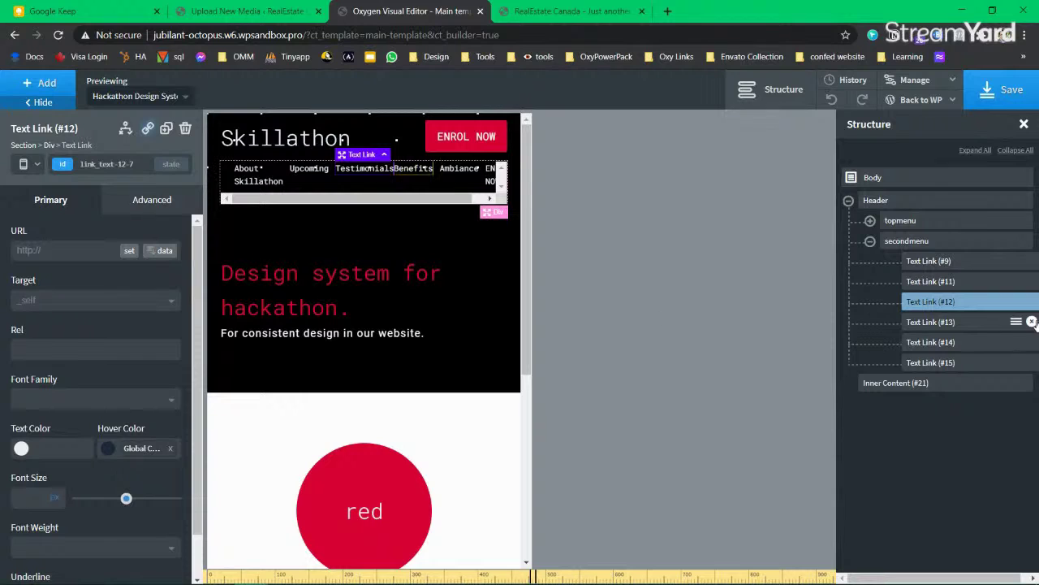
Step: Clear the right margin on the "Benefits" link's own ID
{"action": "left_click", "coordinate": [920, 325]}
{"action": "left_click", "coordinate": [78, 166]}
{"action": "left_click", "coordinate": [166, 228]}
{"action": "left_click", "coordinate": [122, 275]}
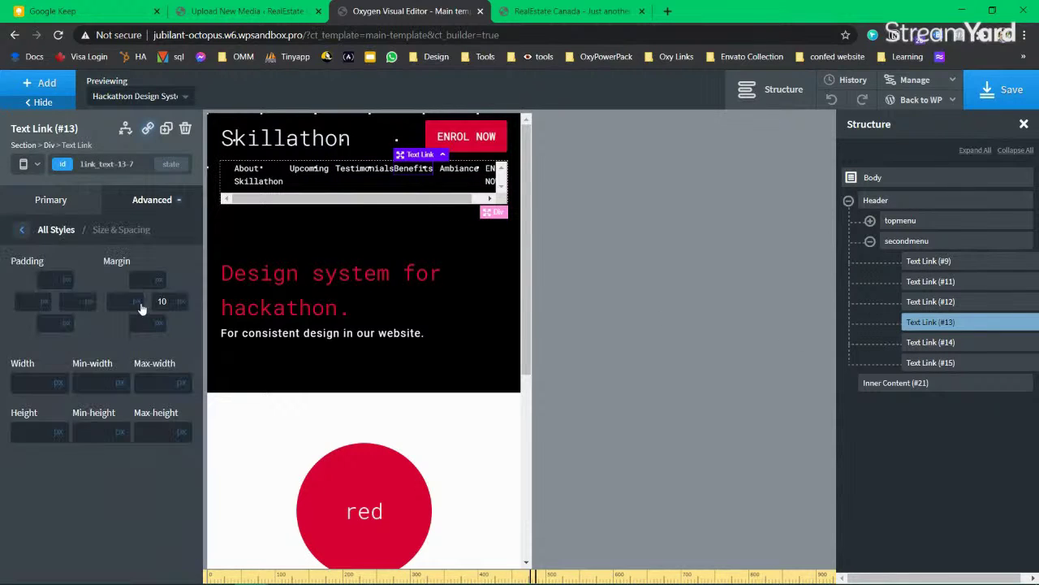
{"action": "key", "text": "BackSpace"}
{"action": "key", "text": "BackSpace"}
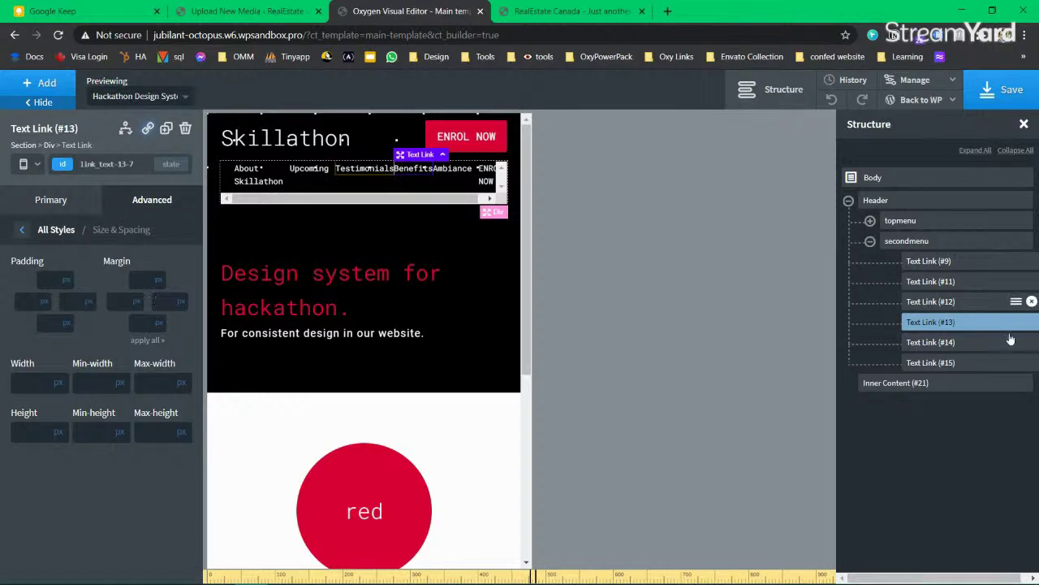
Step: Clear the right margin on the "Ambiance" link's own ID
{"action": "left_click", "coordinate": [956, 344]}
{"action": "left_click", "coordinate": [93, 163]}
{"action": "left_click", "coordinate": [65, 214]}
{"action": "left_click", "coordinate": [156, 207]}
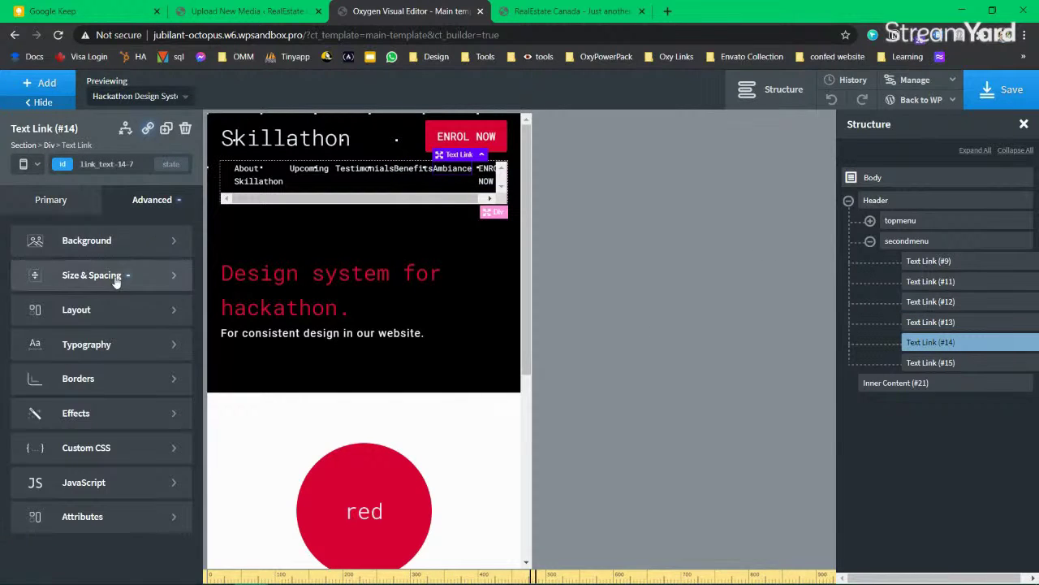
{"action": "left_click", "coordinate": [115, 275]}
{"action": "double_click", "coordinate": [162, 301]}
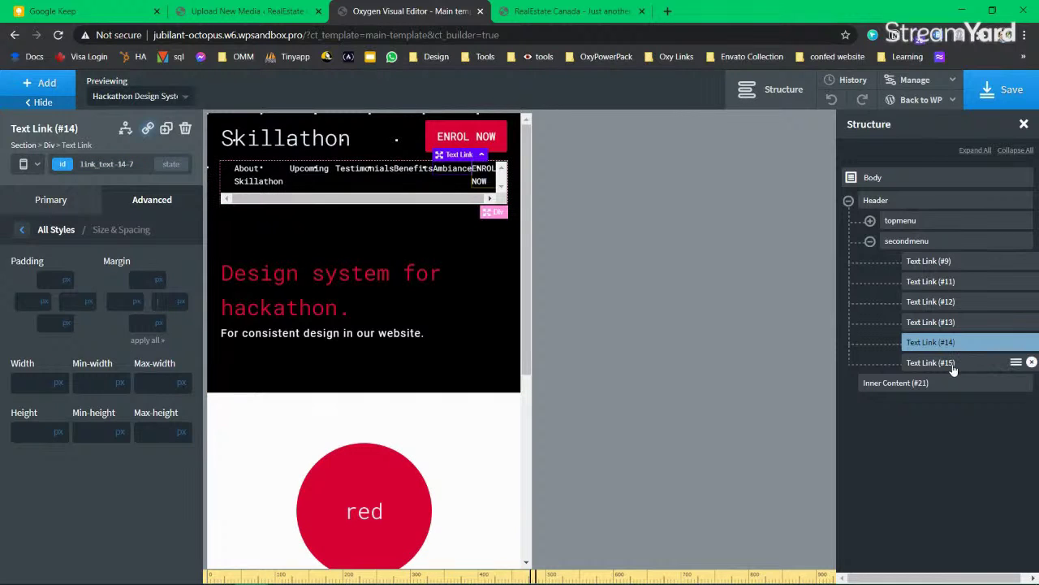
Step: Clear the right margin on the "ENROL NOW" link's own ID in the second menu
{"action": "left_click", "coordinate": [1014, 362]}
{"action": "left_click", "coordinate": [81, 163]}
{"action": "left_click", "coordinate": [126, 216]}
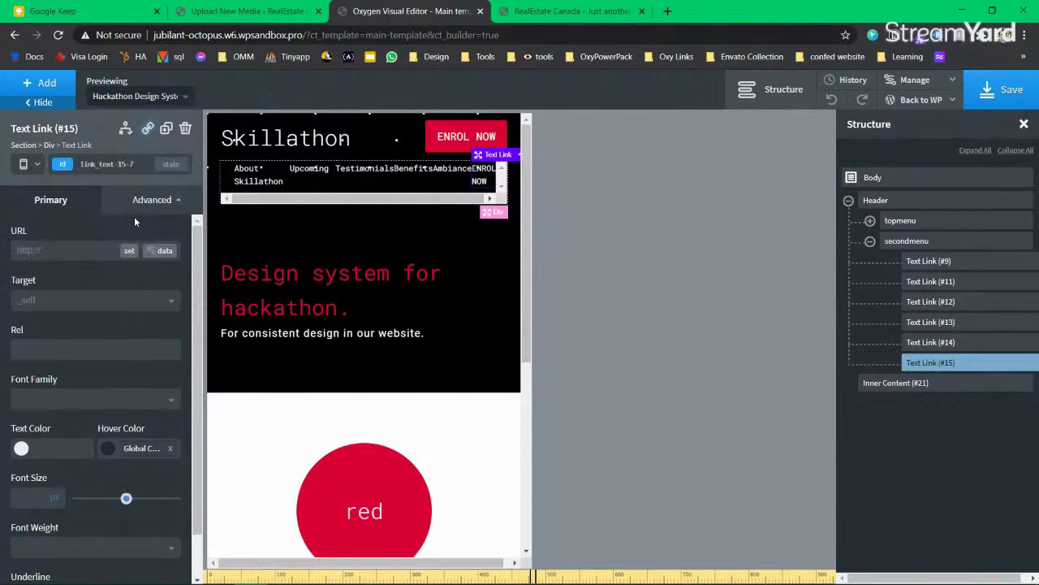
{"action": "left_click", "coordinate": [151, 199]}
{"action": "left_click", "coordinate": [118, 276]}
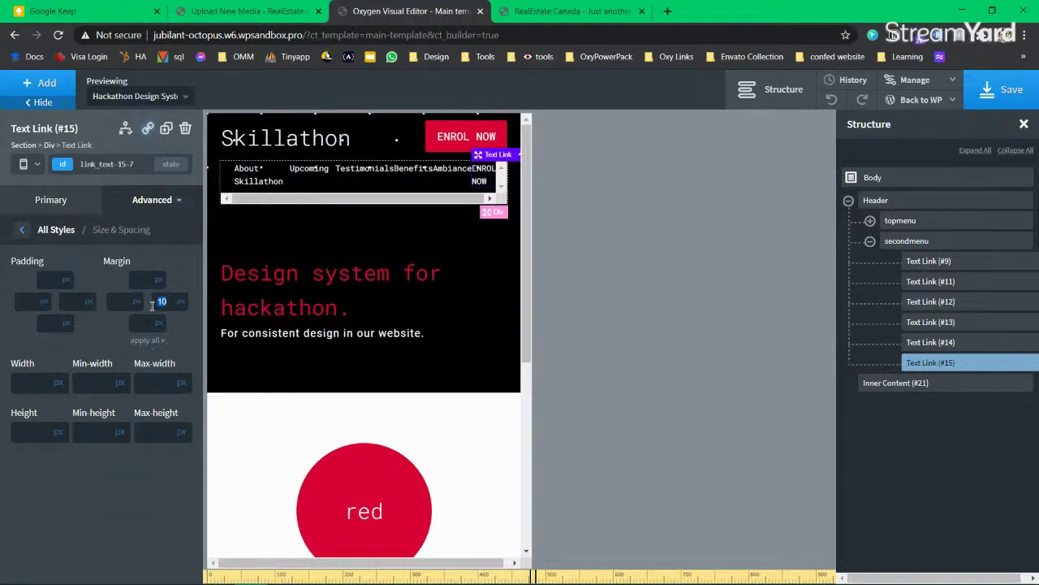
Step: Set the m-5 class's right margin to 12 px through the "About Skillathon" link
{"action": "left_click", "coordinate": [934, 261]}
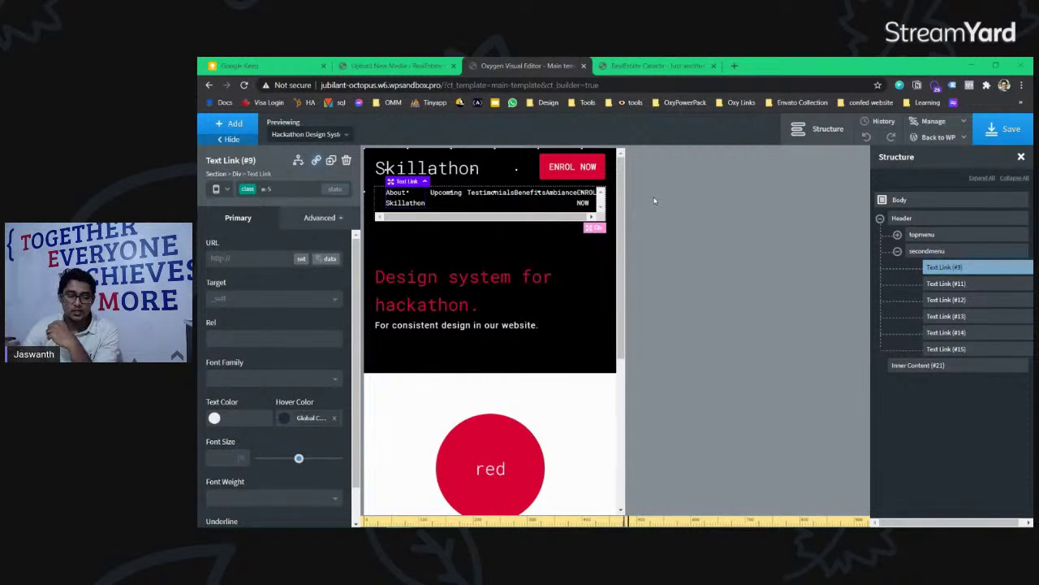
{"action": "left_click", "coordinate": [248, 190]}
{"action": "left_click", "coordinate": [236, 269]}
{"action": "left_click", "coordinate": [319, 218]}
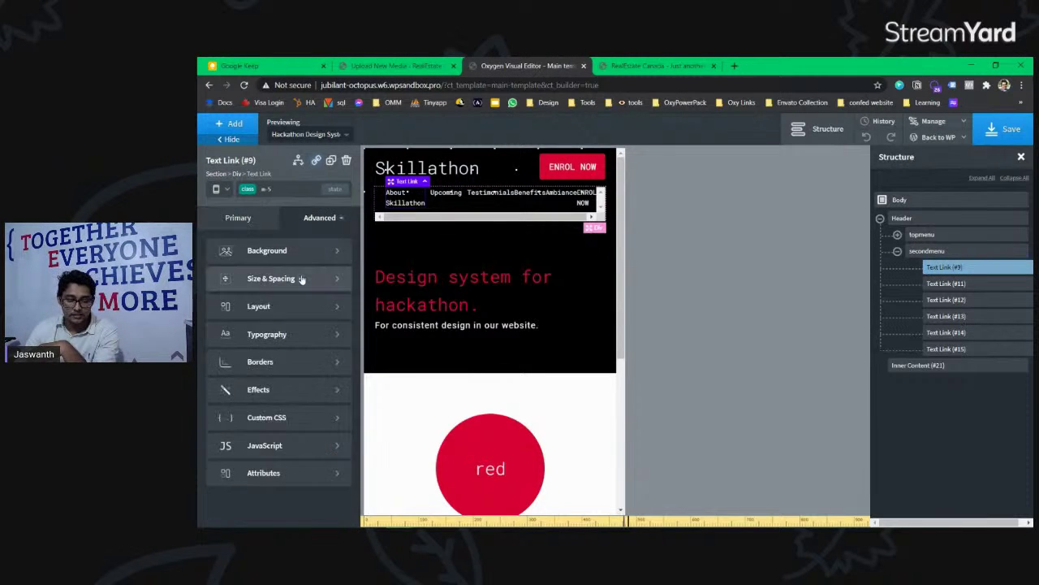
{"action": "left_click", "coordinate": [301, 276]}
{"action": "double_click", "coordinate": [328, 300]}
{"action": "type", "text": "12"}
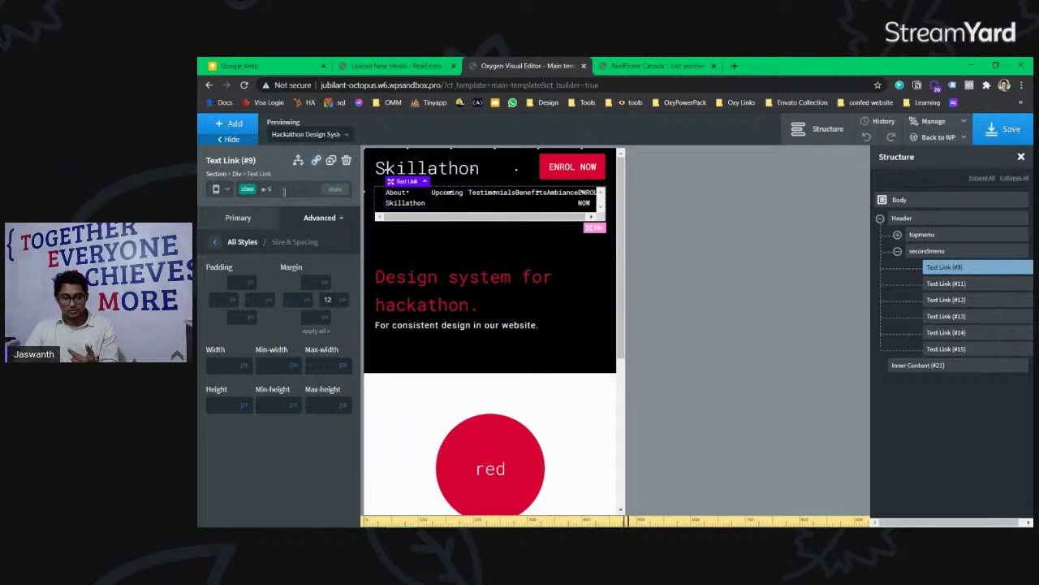
Step: Check the class assignments of the "About Skillathon" and "Upcoming" links and the m-5 margin on "Upcoming"
{"action": "left_click", "coordinate": [244, 189]}
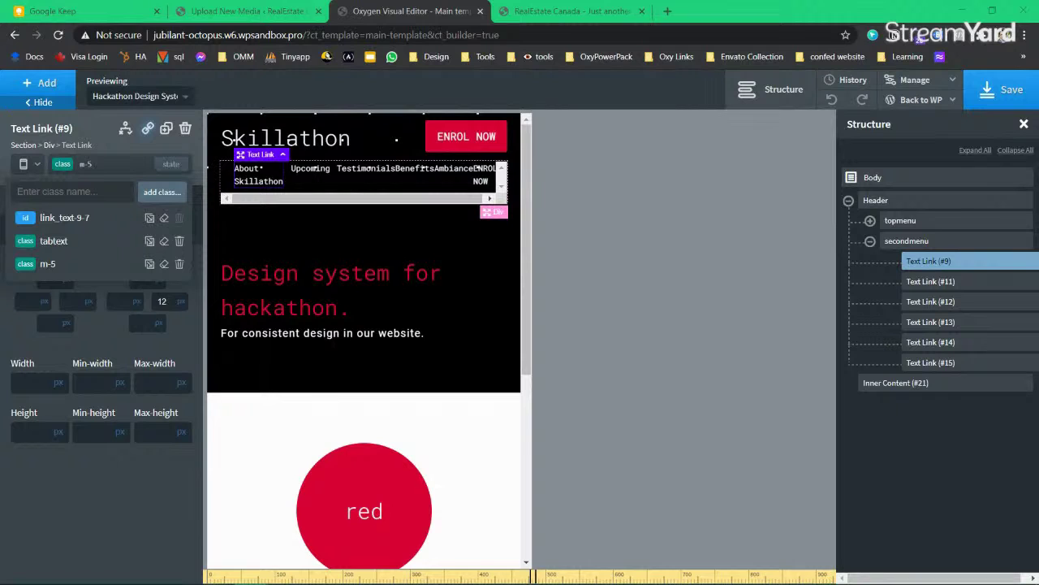
{"action": "left_click", "coordinate": [312, 171]}
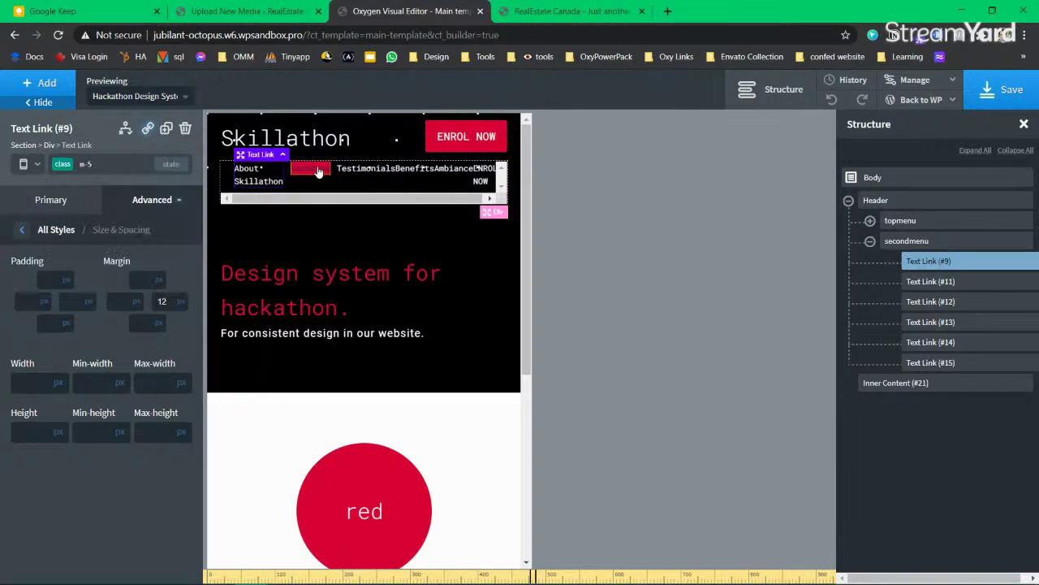
{"action": "left_click", "coordinate": [55, 167]}
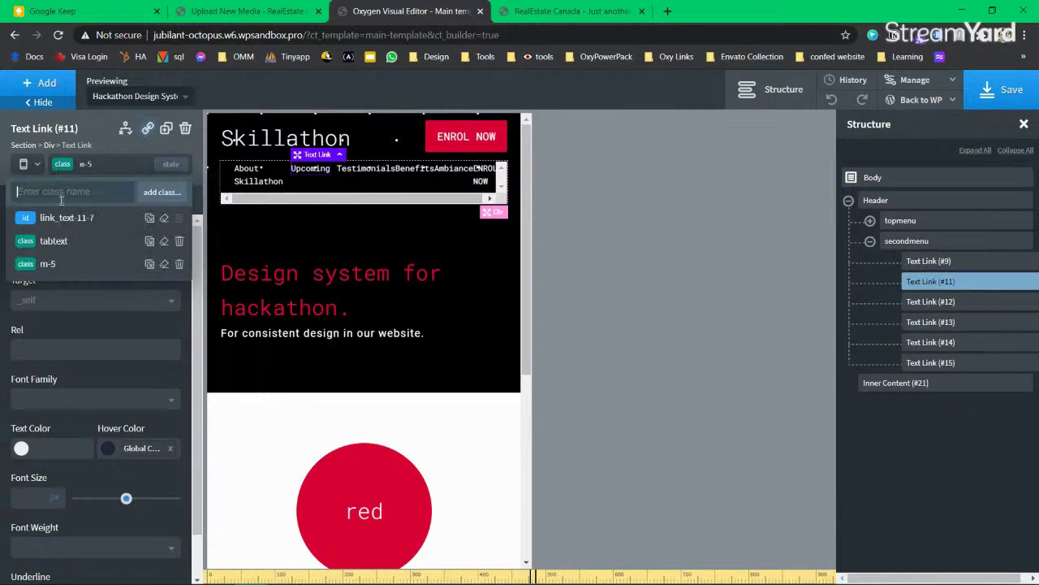
{"action": "left_click", "coordinate": [58, 273]}
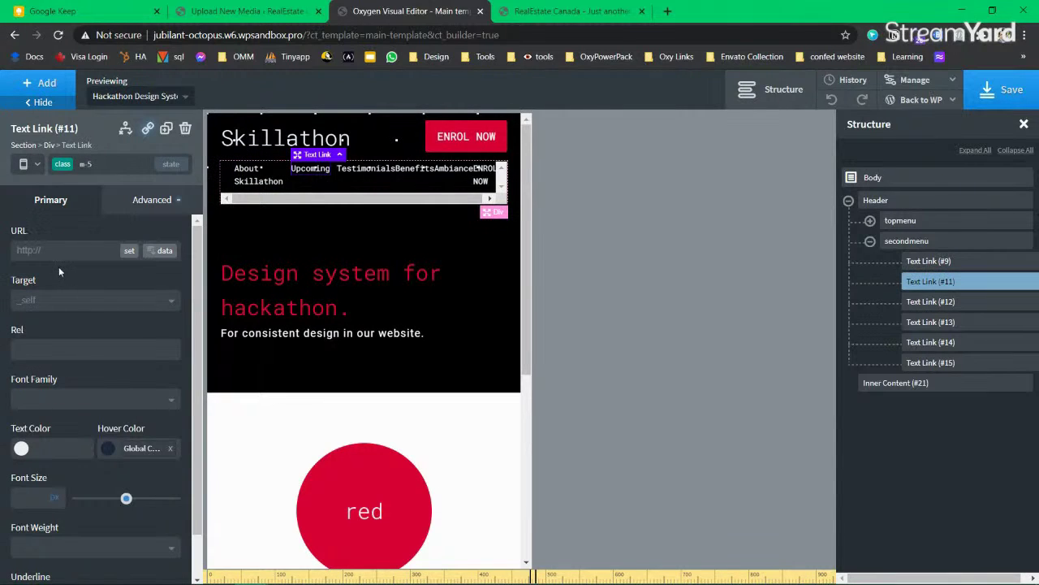
{"action": "left_click", "coordinate": [131, 205]}
{"action": "left_click", "coordinate": [120, 275]}
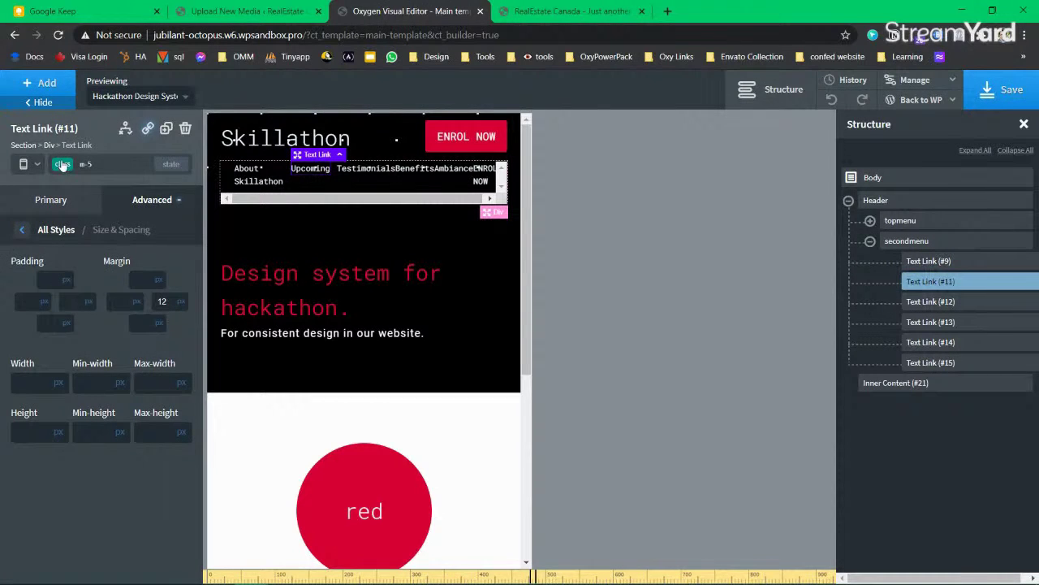
Step: Set the right margin of the "Testimonials" link's m5 class to 12 px
{"action": "left_click", "coordinate": [967, 301]}
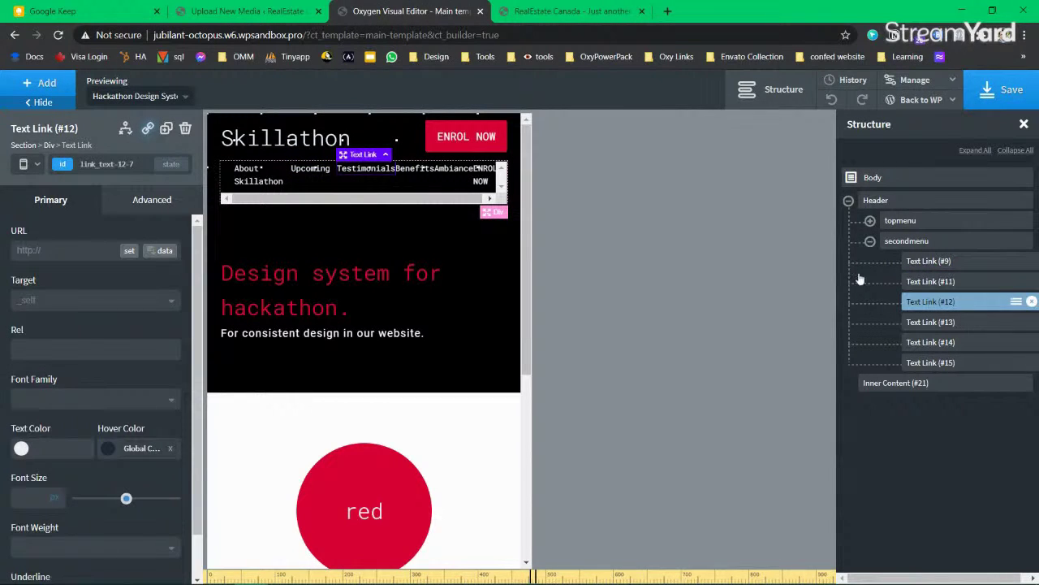
{"action": "left_click", "coordinate": [89, 163]}
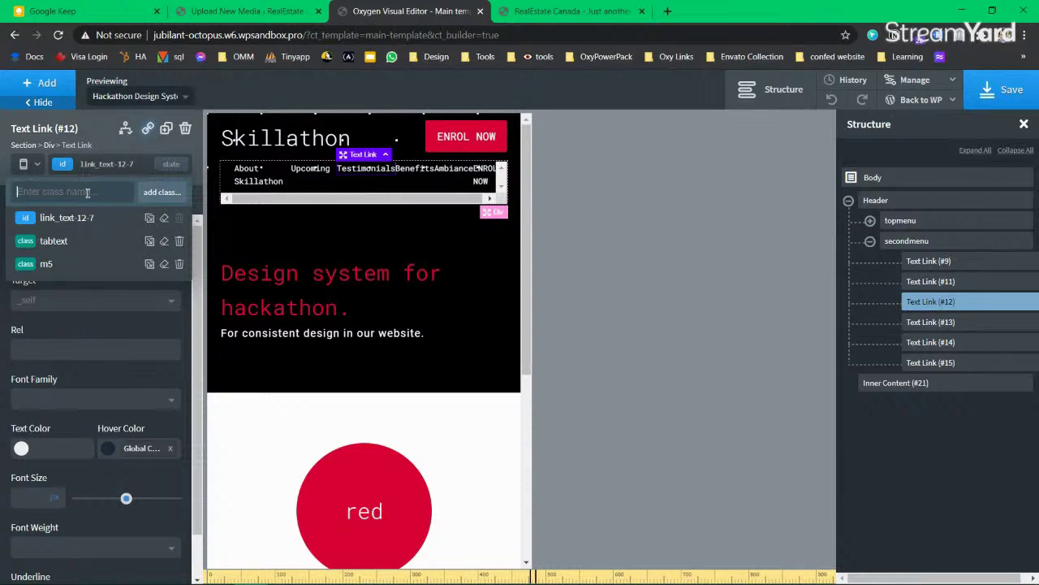
{"action": "left_click", "coordinate": [79, 263]}
{"action": "left_click", "coordinate": [139, 202]}
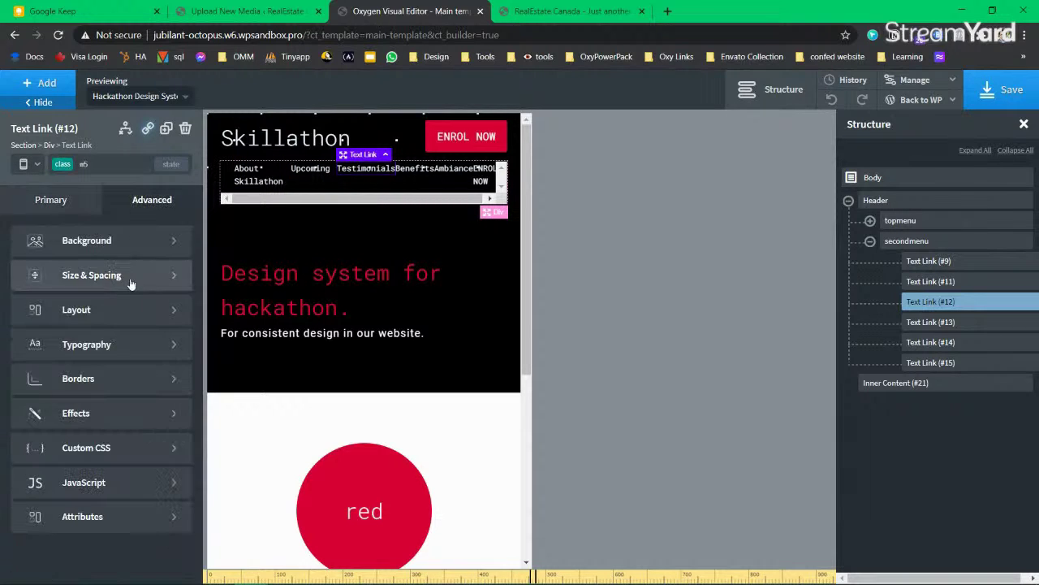
{"action": "left_click", "coordinate": [130, 280]}
{"action": "left_click", "coordinate": [155, 300]}
{"action": "type", "text": "12"}
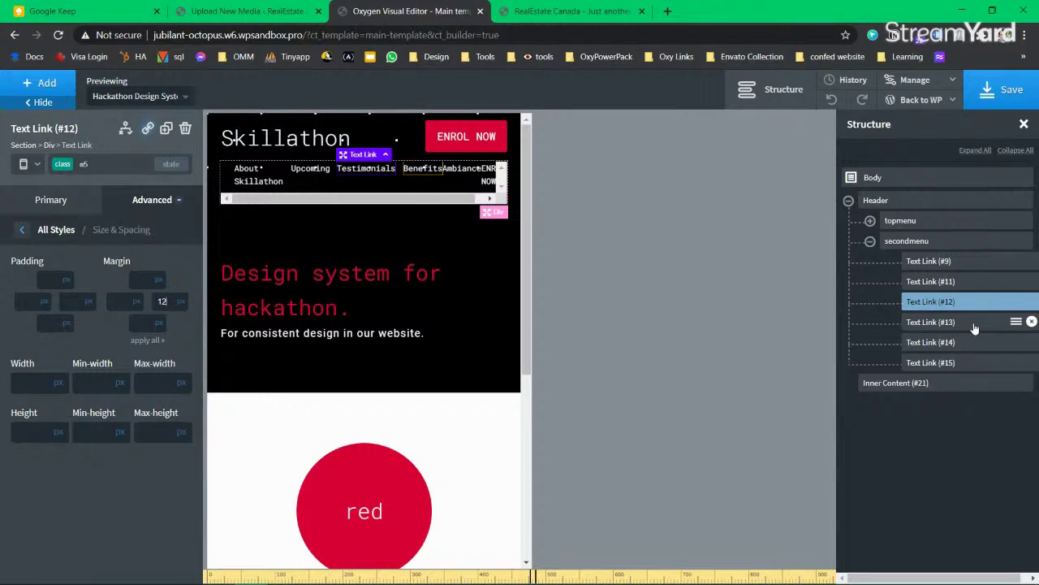
Step: Add the existing m-5 class to the "Benefits" link and check its size and spacing settings
{"action": "left_click", "coordinate": [973, 324]}
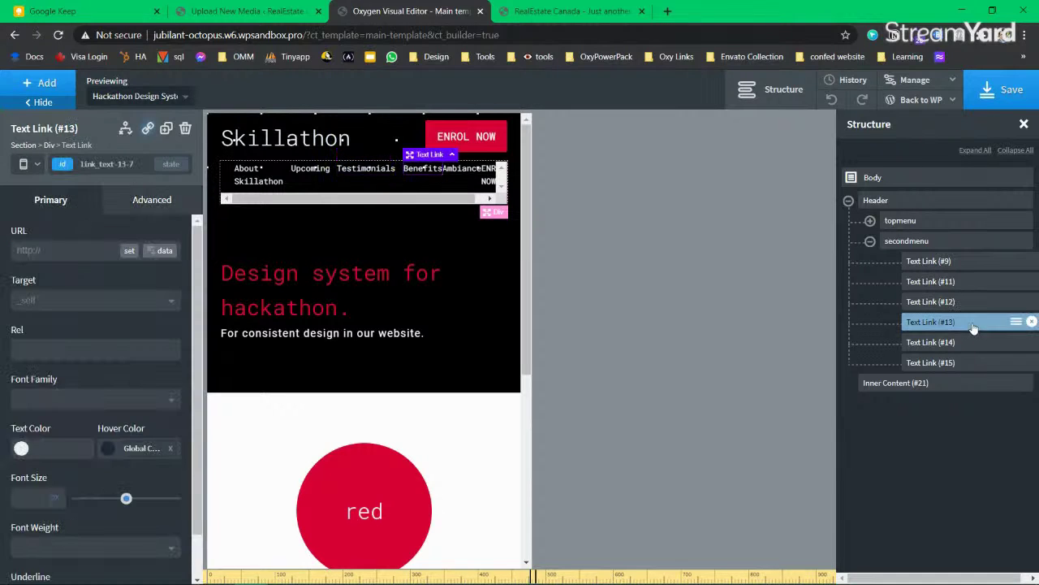
{"action": "left_click", "coordinate": [71, 165]}
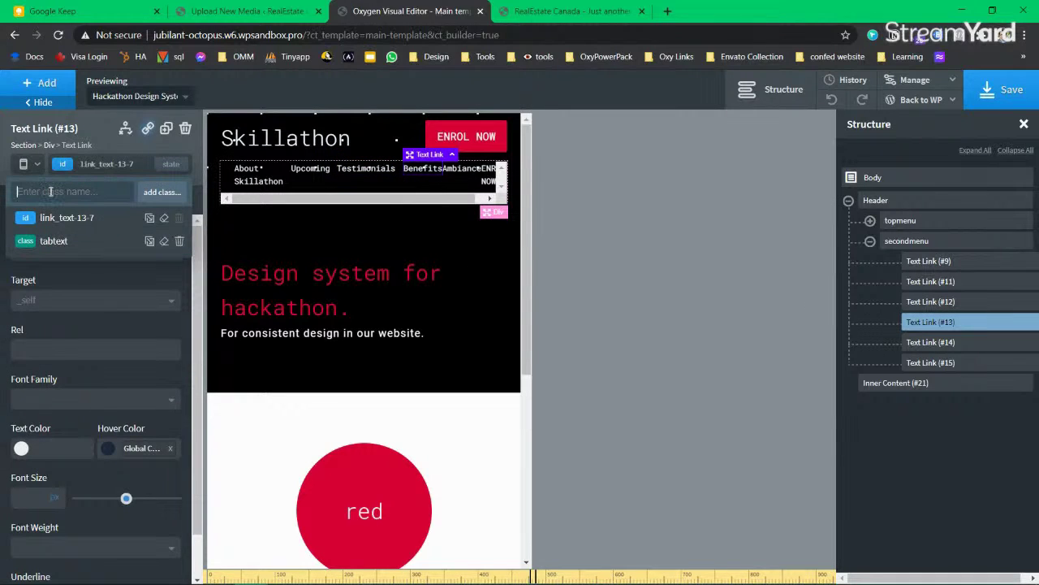
{"action": "type", "text": "m"}
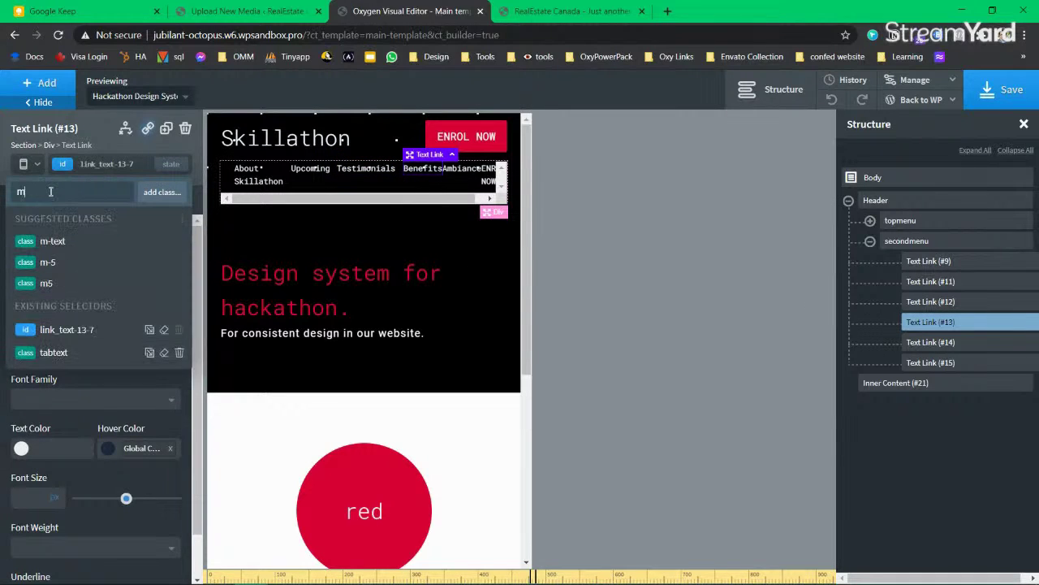
{"action": "left_click", "coordinate": [58, 262]}
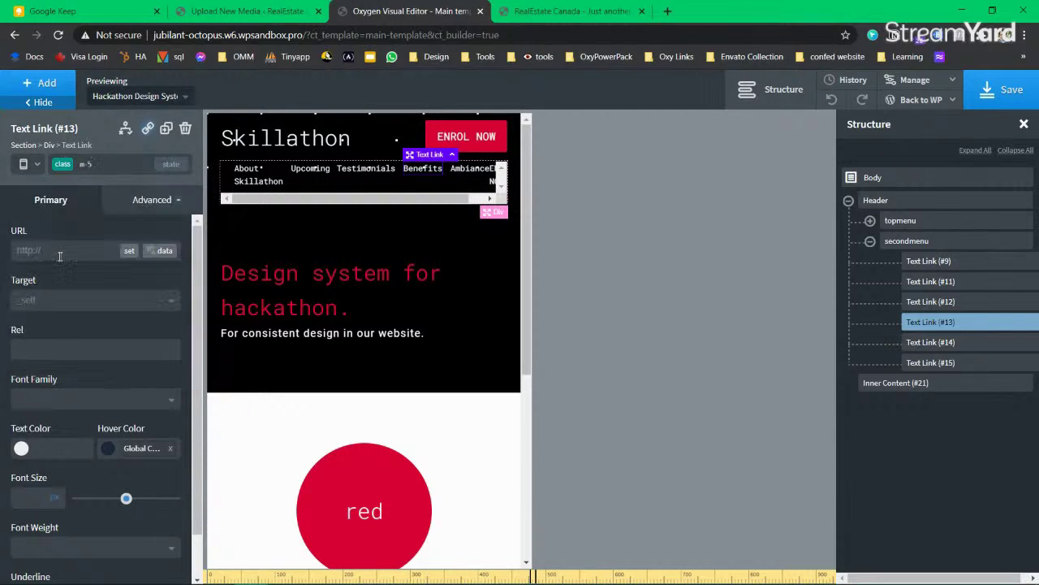
{"action": "left_click", "coordinate": [130, 201]}
{"action": "left_click", "coordinate": [144, 271]}
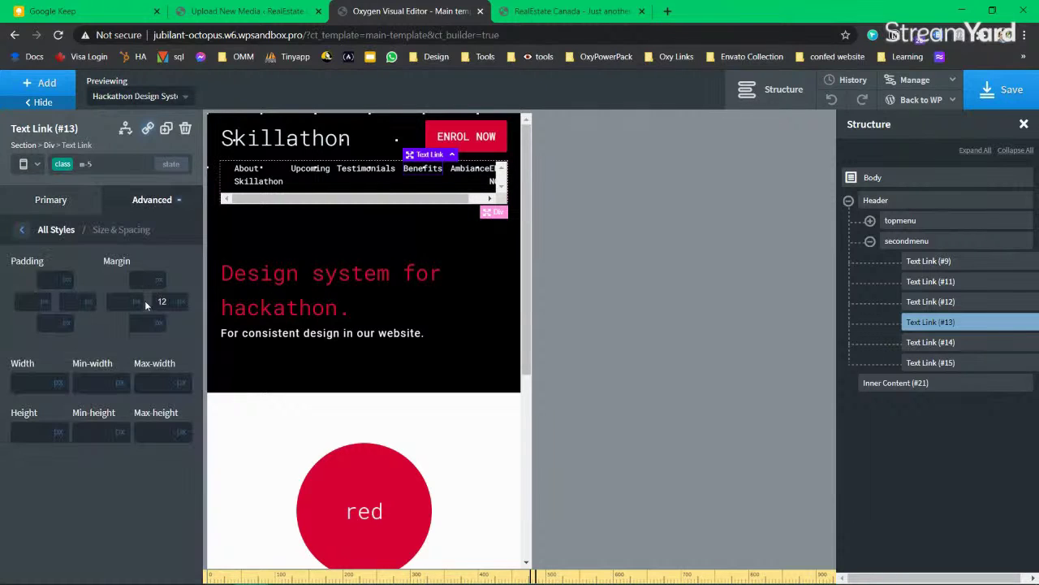
{"action": "left_click", "coordinate": [59, 166]}
Step: Add the existing m-5 class to the "Ambiance" link in the second menu
{"action": "left_click", "coordinate": [933, 344]}
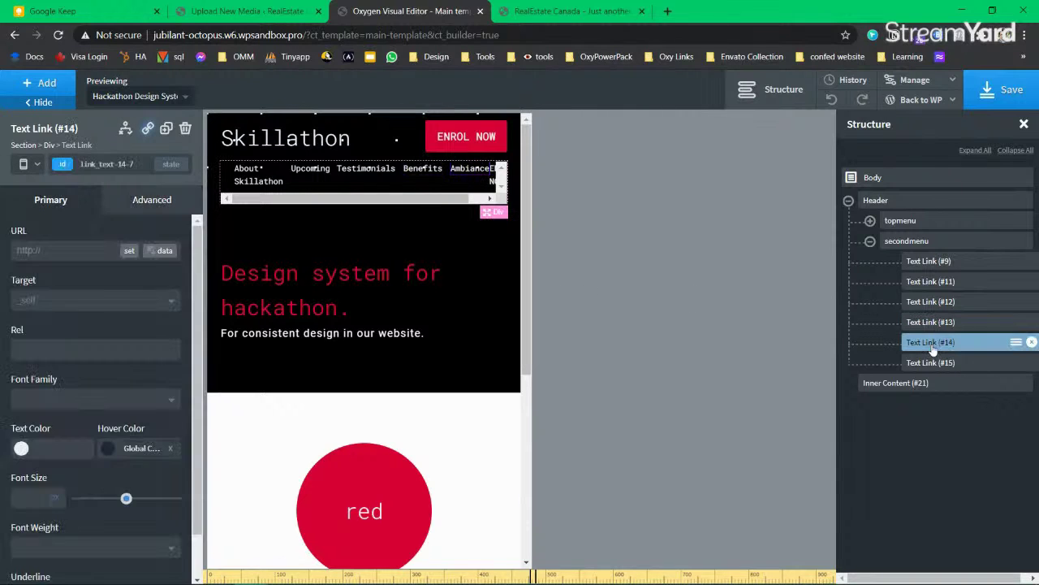
{"action": "left_click", "coordinate": [64, 165]}
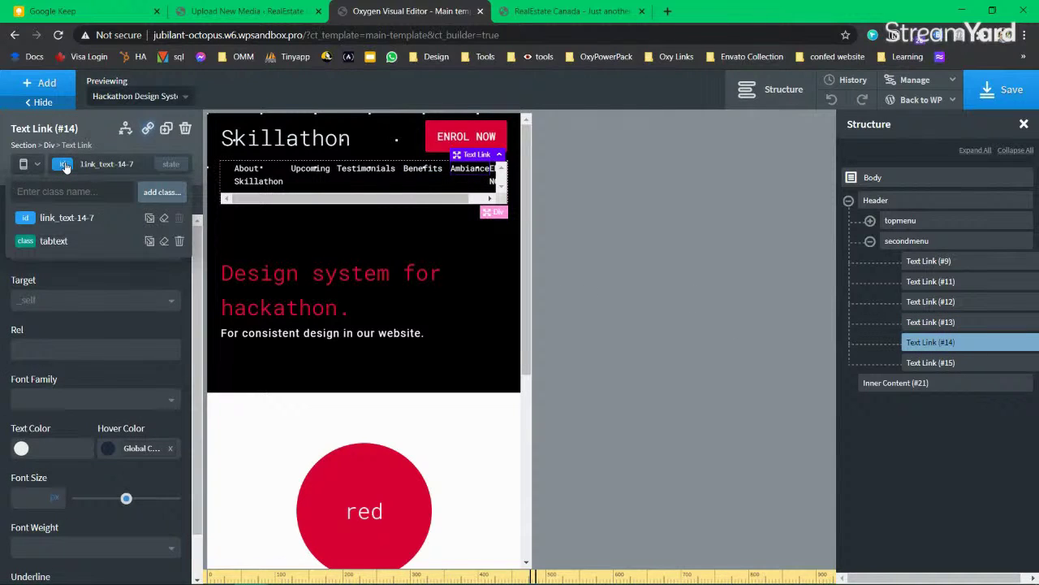
{"action": "left_click", "coordinate": [79, 258]}
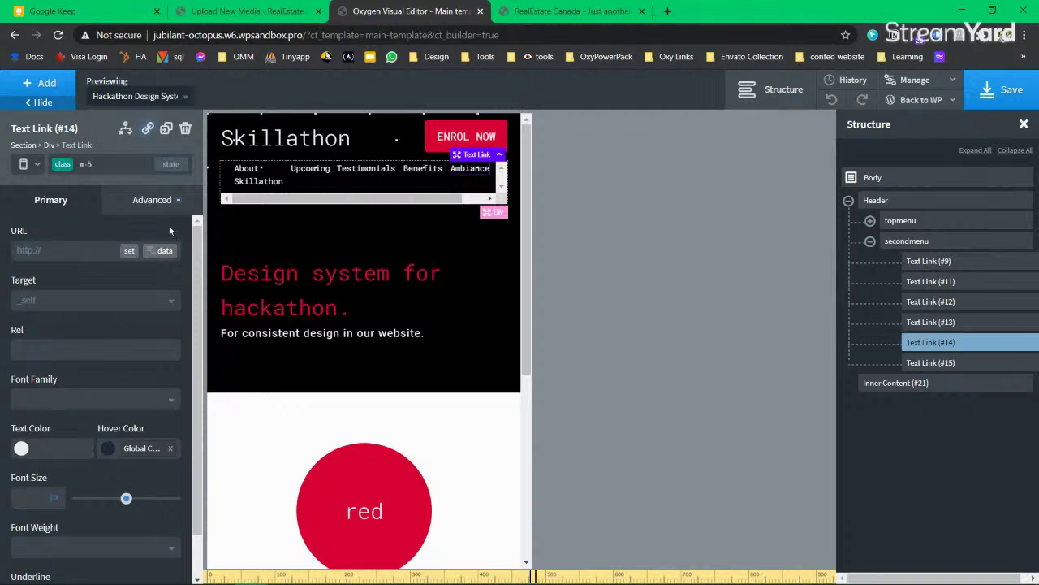
{"action": "left_click", "coordinate": [155, 200]}
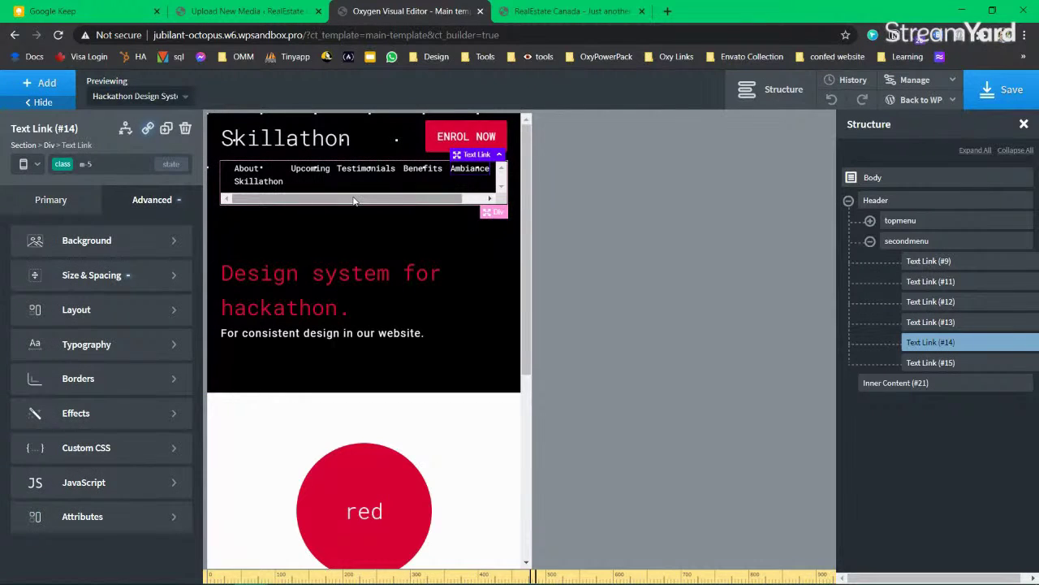
{"action": "left_click", "coordinate": [353, 200]}
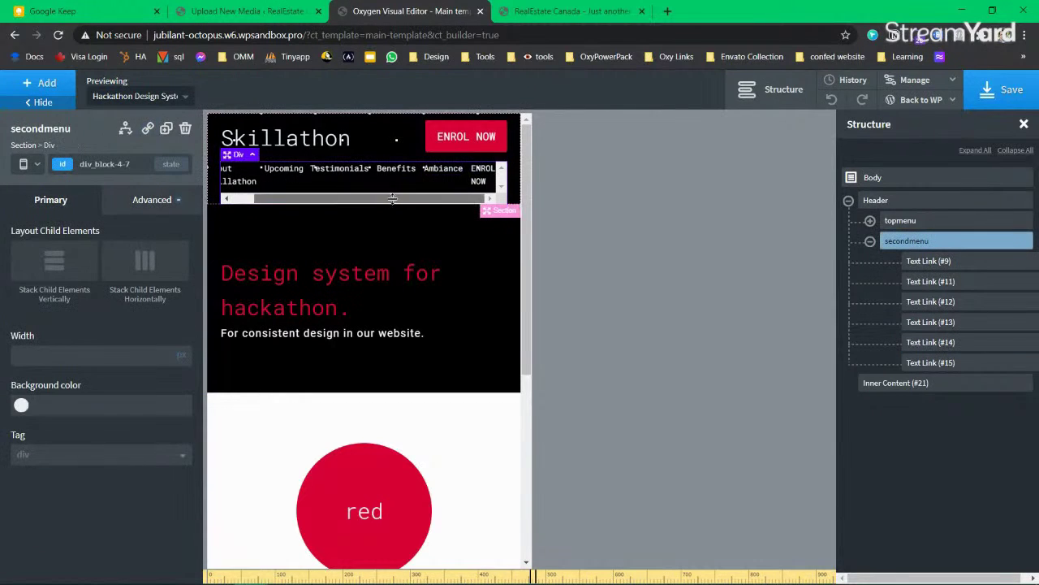
{"action": "left_click", "coordinate": [926, 342]}
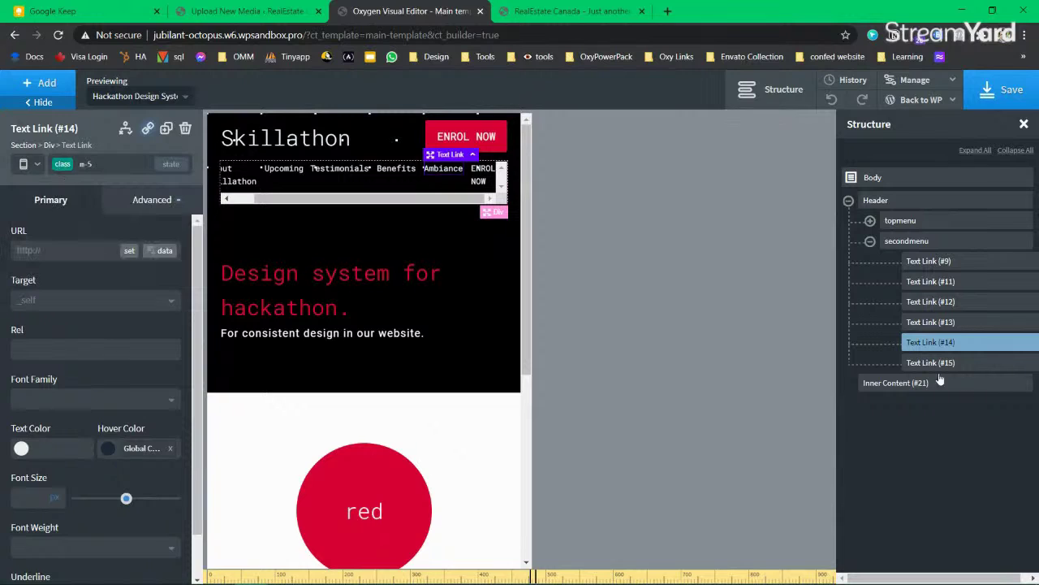
Step: Add the existing m-5 class to the second menu's "ENROL NOW" link and save the template
{"action": "left_click", "coordinate": [1019, 361]}
{"action": "left_click", "coordinate": [65, 165]}
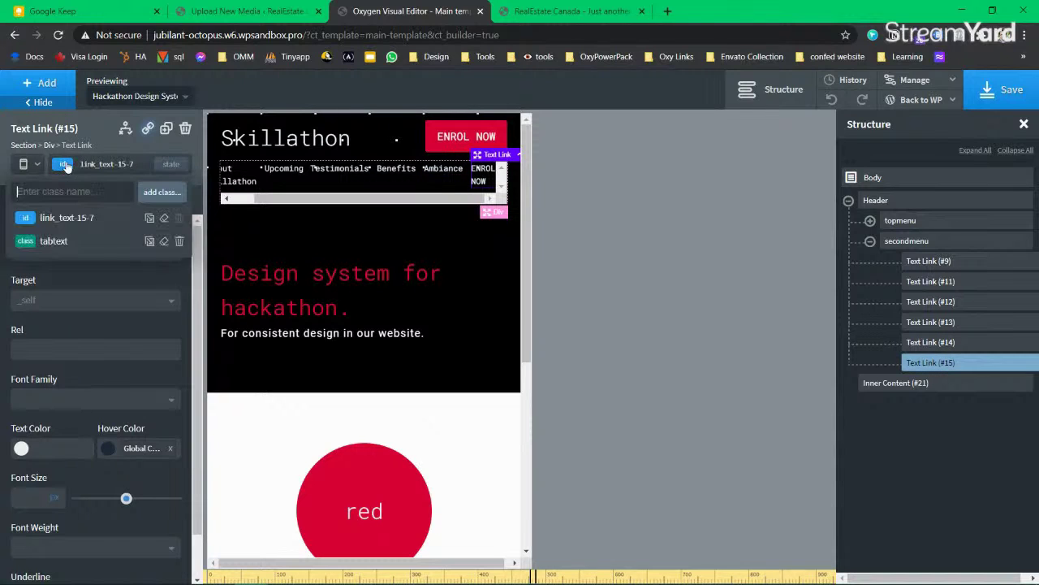
{"action": "type", "text": "m-"}
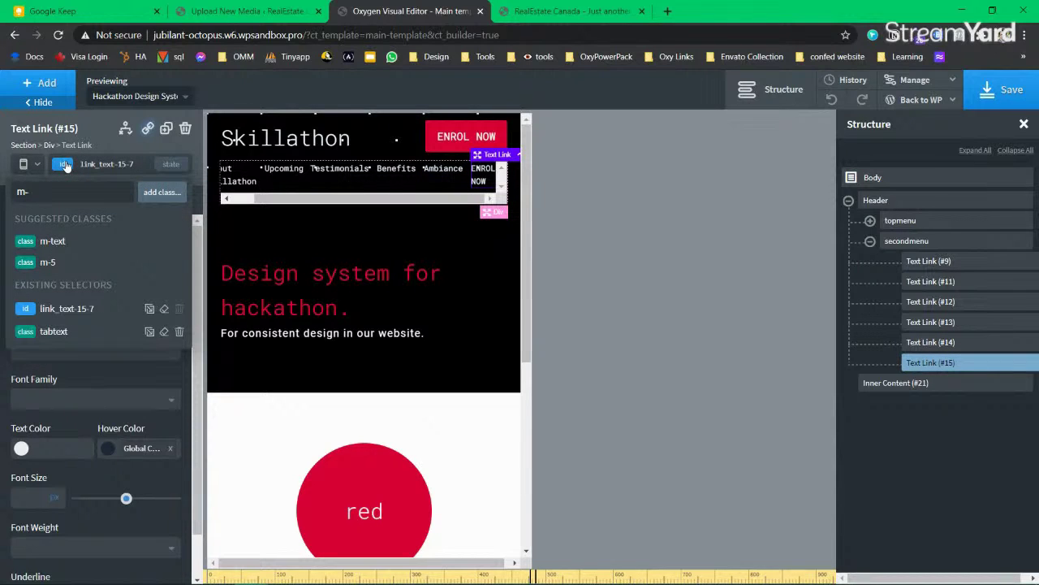
{"action": "left_click", "coordinate": [47, 262]}
{"action": "left_click", "coordinate": [998, 90]}
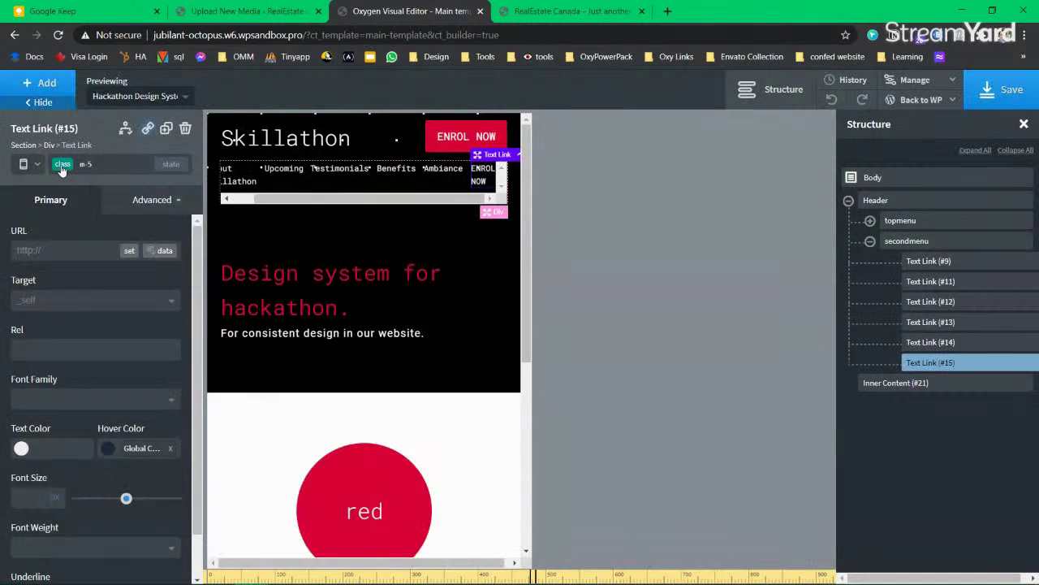
Step: Switch the second menu's "ENROL NOW" link from its m-5 class to its own ID, select the secondmenu div, and save the template
{"action": "left_click", "coordinate": [62, 169]}
{"action": "left_click", "coordinate": [182, 261]}
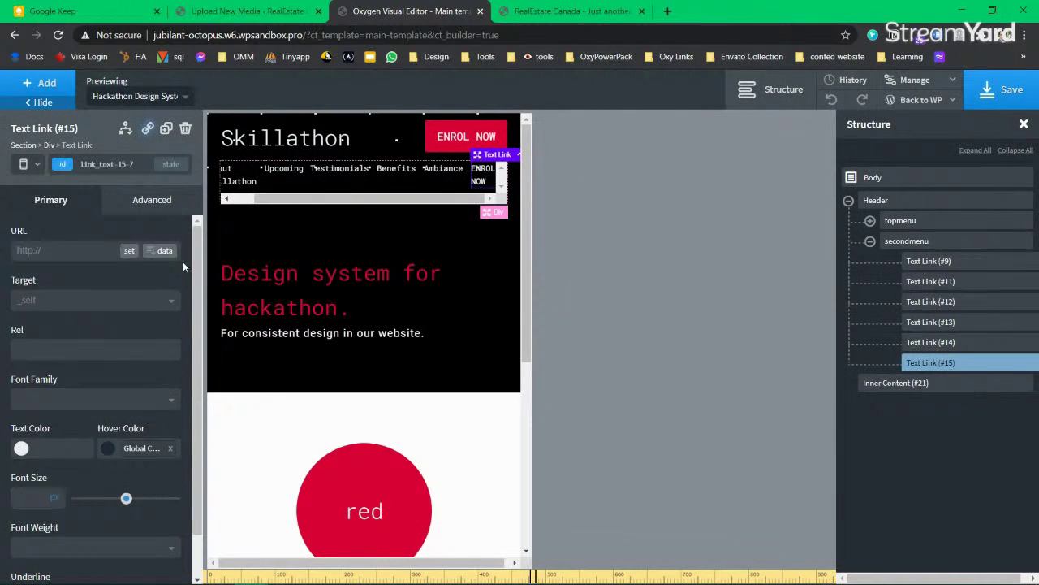
{"action": "left_click", "coordinate": [322, 203]}
{"action": "left_click", "coordinate": [998, 89]}
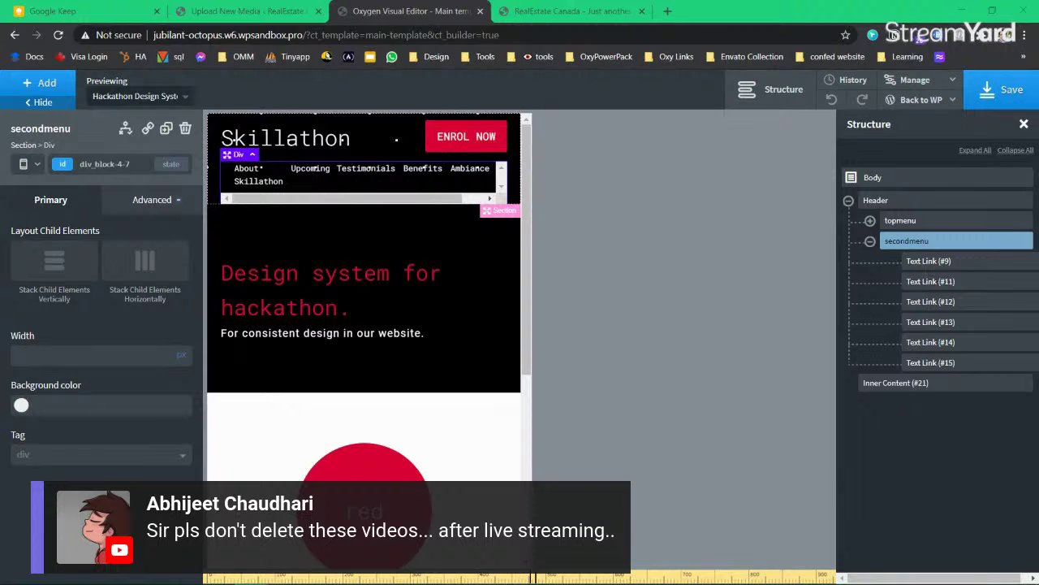
Step: Open learnwp.codegnan.com/6-days-of-oxygen-learning/ in a new browser tab
{"action": "left_click", "coordinate": [668, 11]}
{"action": "type", "text": "la"}
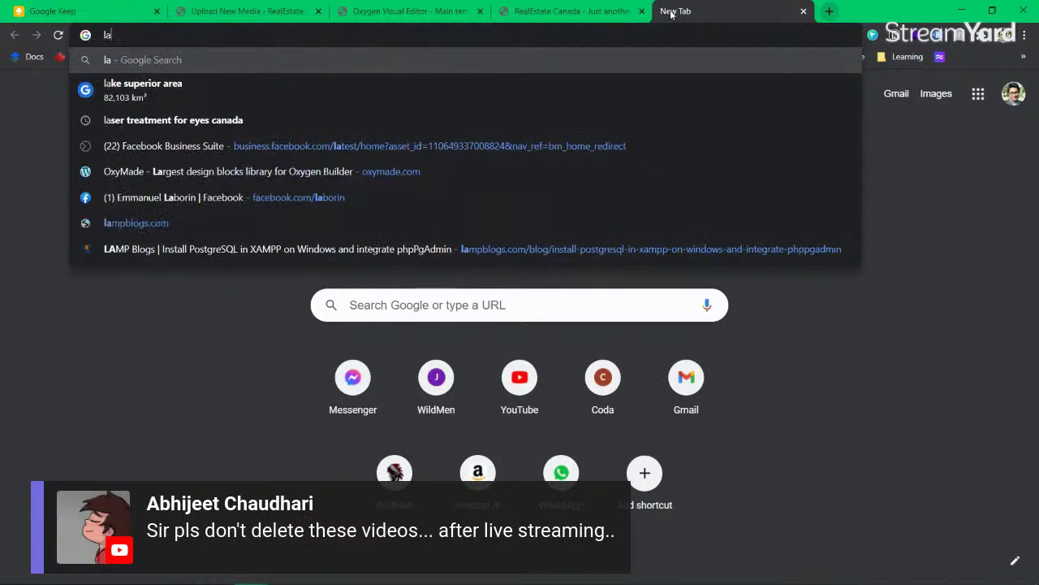
{"action": "type", "text": "arnwp.codegnan.com"}
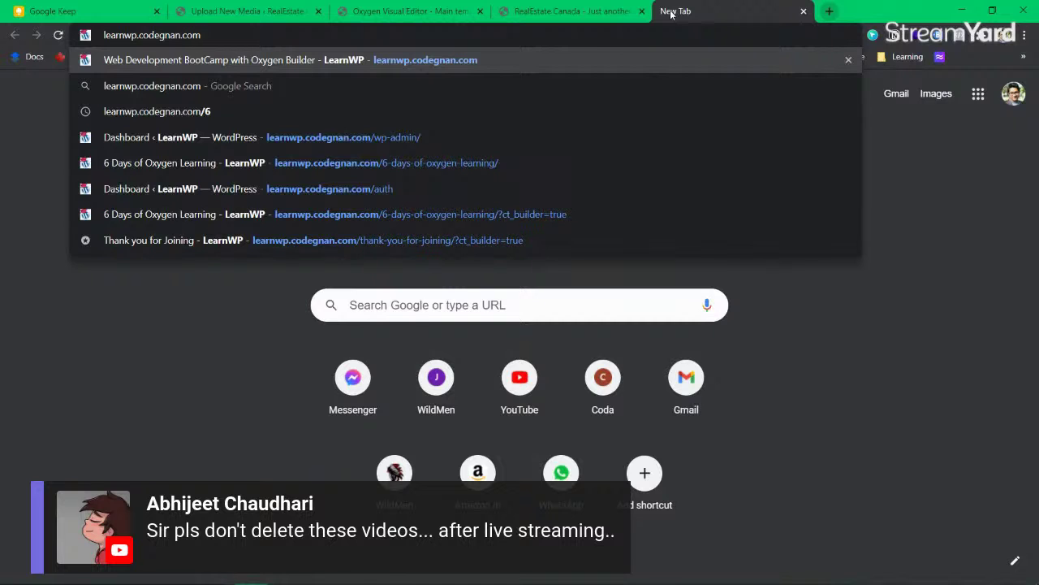
{"action": "type", "text": "/6"}
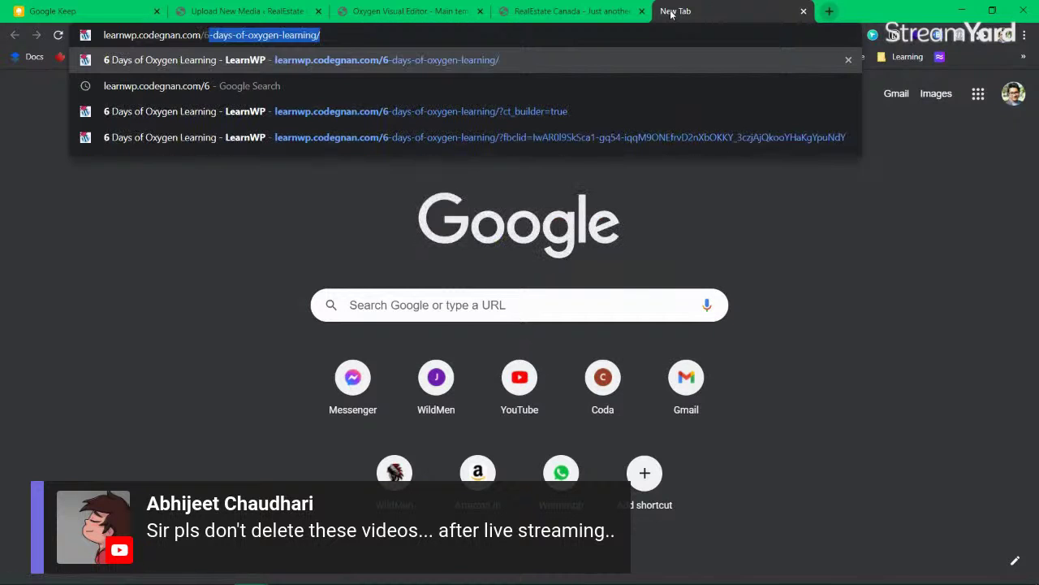
{"action": "key", "text": "Return"}
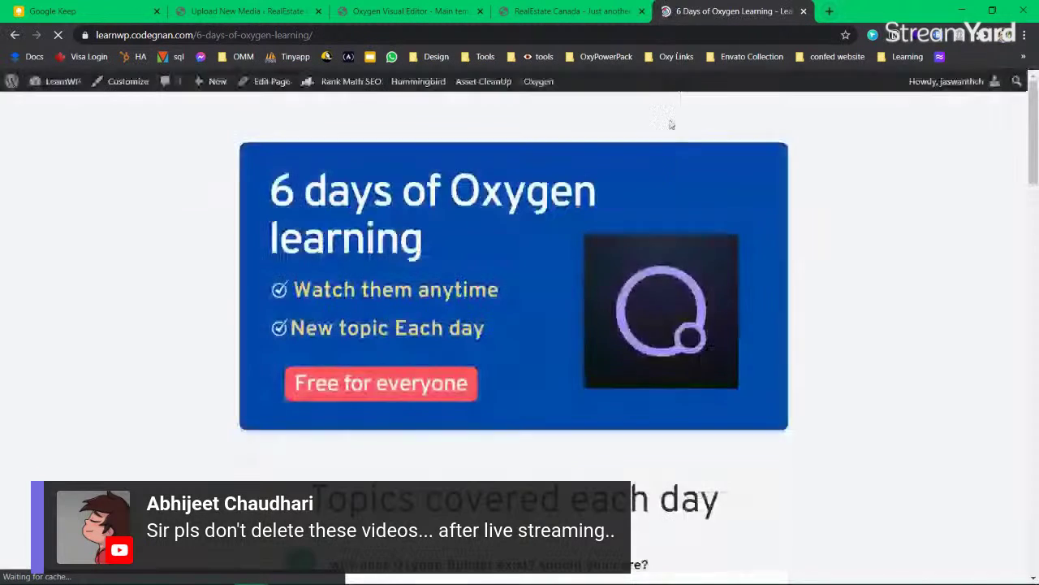
Step: Examine the "enrol for live session updates" form and its name and email fields
{"action": "scroll", "coordinate": [487, 358], "scroll_direction": "down", "scroll_amount": 15}
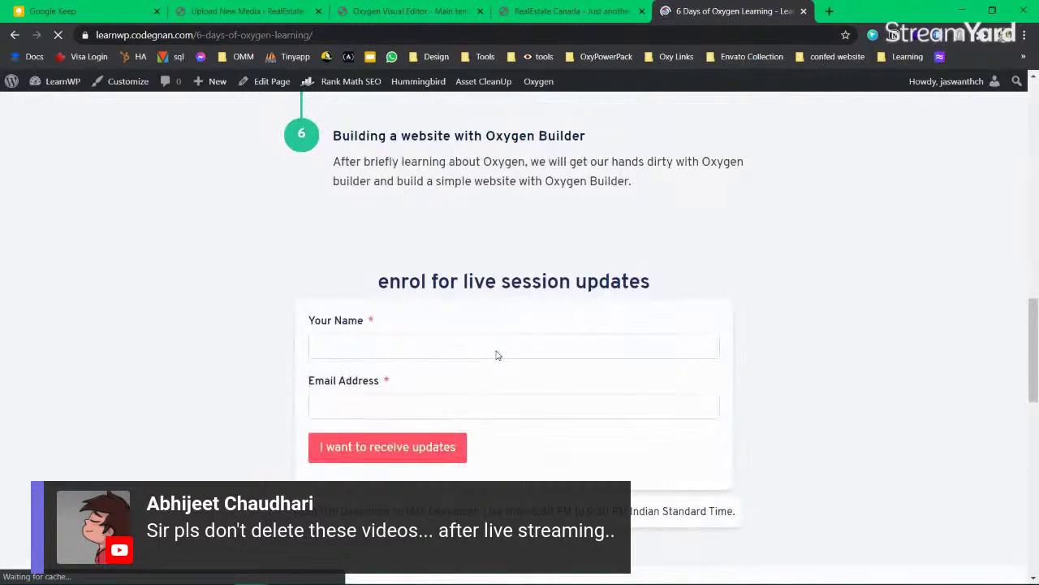
{"action": "scroll", "coordinate": [492, 349], "scroll_direction": "down", "scroll_amount": 4}
{"action": "scroll", "coordinate": [491, 349], "scroll_direction": "up", "scroll_amount": 5}
{"action": "left_click", "coordinate": [373, 354]}
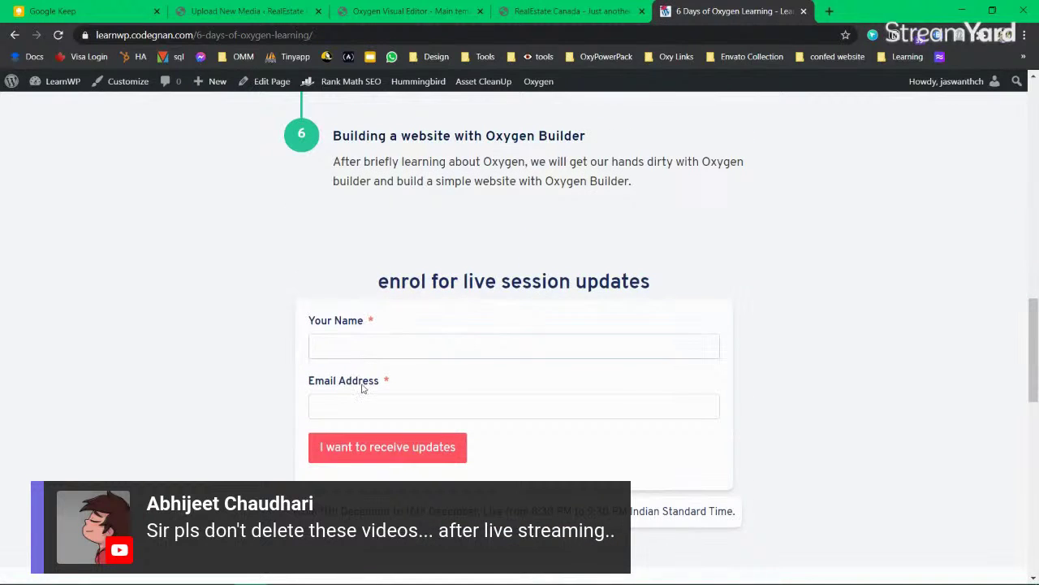
{"action": "left_click", "coordinate": [363, 400]}
{"action": "triple_click", "coordinate": [730, 281]}
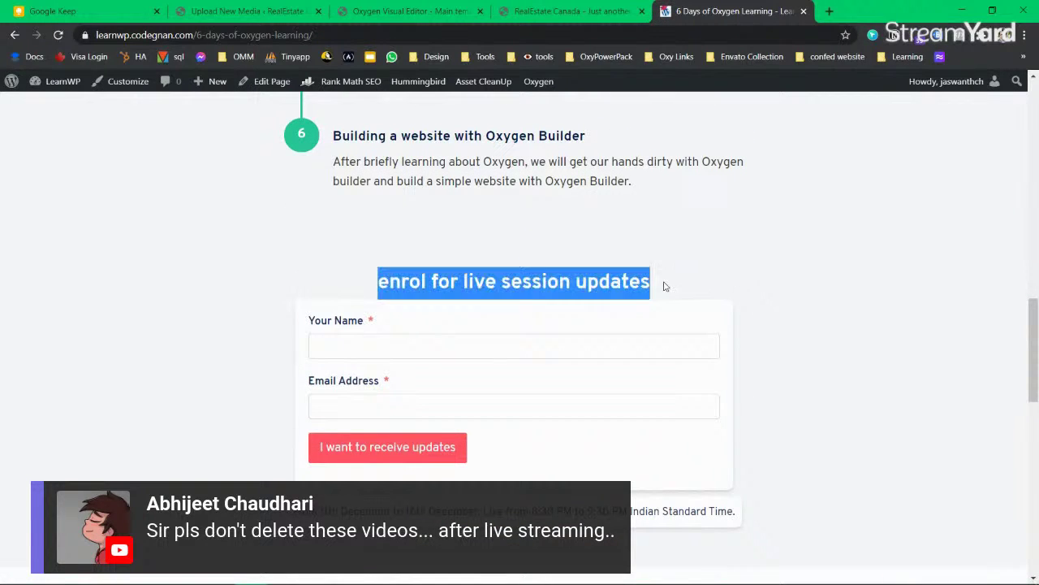
Step: Look through the day-wise video links, open the Day 1 video on YouTube, and close it again
{"action": "scroll", "coordinate": [664, 286], "scroll_direction": "down", "scroll_amount": 3}
{"action": "scroll", "coordinate": [663, 281], "scroll_direction": "down", "scroll_amount": 7}
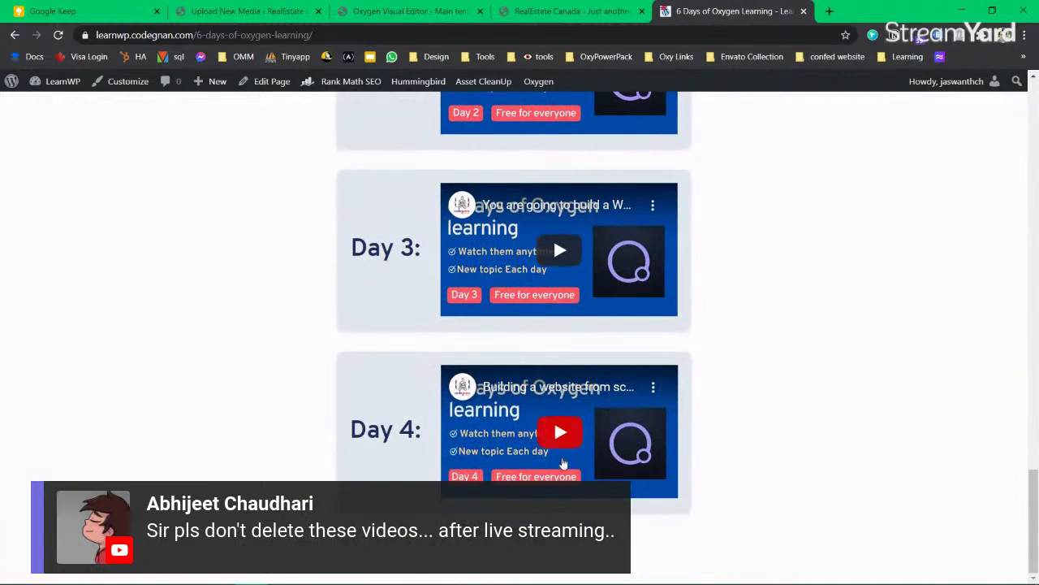
{"action": "scroll", "coordinate": [573, 428], "scroll_direction": "up", "scroll_amount": 2}
{"action": "scroll", "coordinate": [573, 428], "scroll_direction": "up", "scroll_amount": 4}
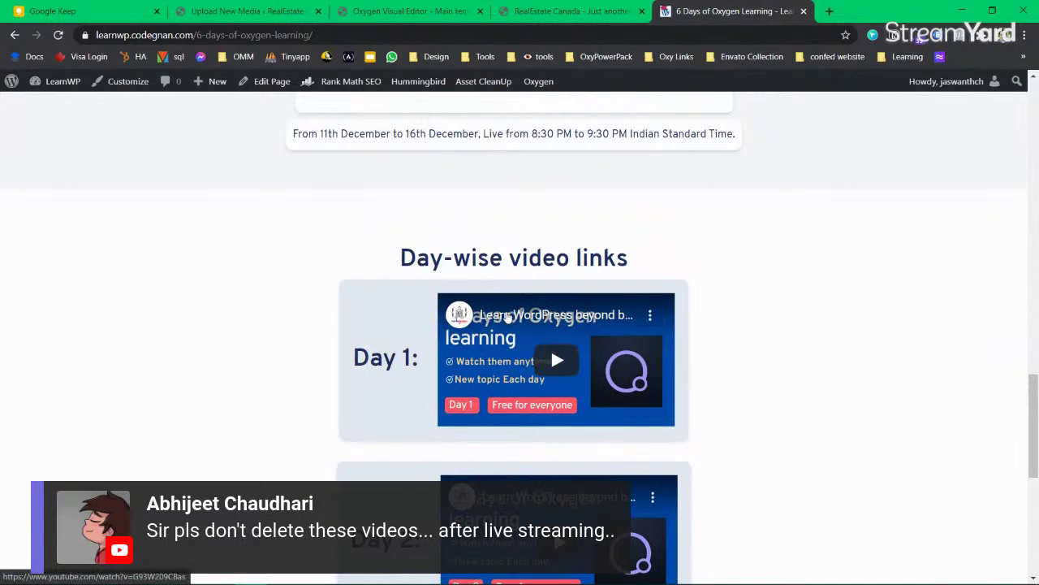
{"action": "left_click", "coordinate": [509, 317]}
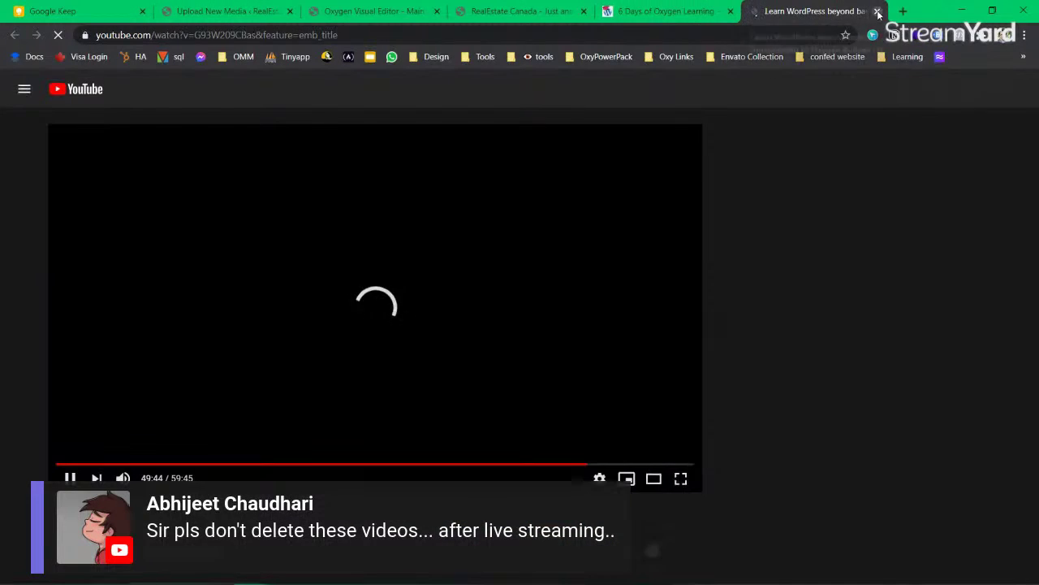
{"action": "left_click", "coordinate": [877, 11]}
Step: Review the live session dates and times below the enrolment form and close the learning page
{"action": "scroll", "coordinate": [576, 339], "scroll_direction": "up", "scroll_amount": 2}
{"action": "left_click_drag", "start_coordinate": [657, 395], "coordinate": [392, 397]}
{"action": "left_click", "coordinate": [391, 398]}
{"action": "scroll", "coordinate": [389, 397], "scroll_direction": "down", "scroll_amount": 7}
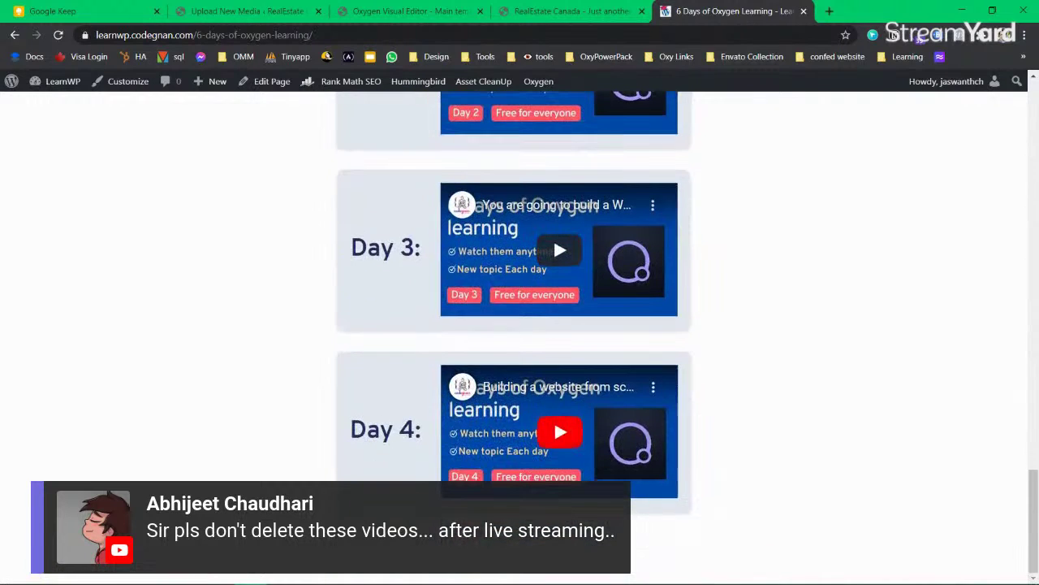
{"action": "scroll", "coordinate": [341, 341], "scroll_direction": "up", "scroll_amount": 8}
{"action": "scroll", "coordinate": [341, 341], "scroll_direction": "up", "scroll_amount": 3}
{"action": "scroll", "coordinate": [322, 341], "scroll_direction": "down", "scroll_amount": 3}
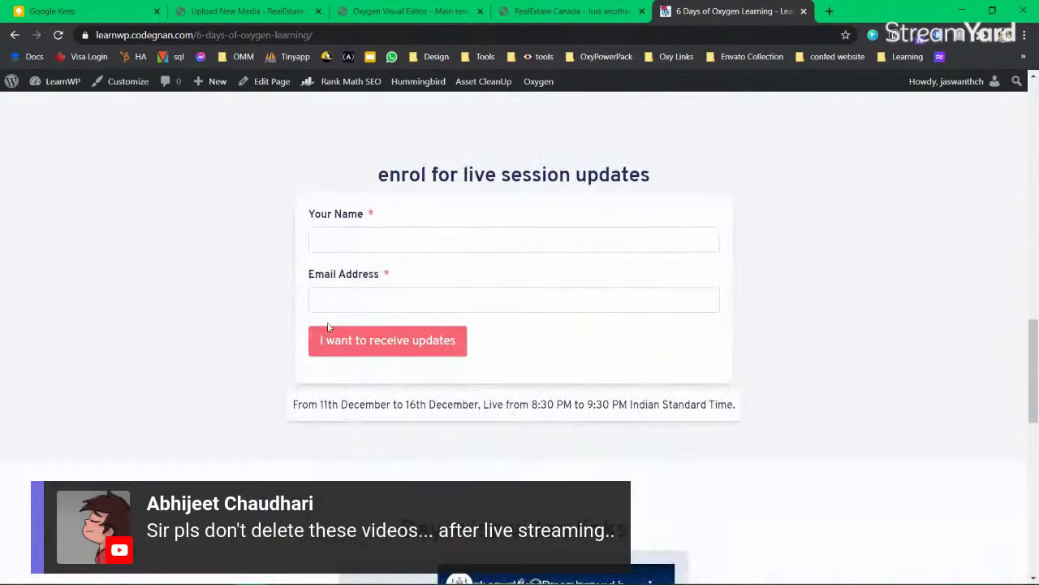
{"action": "left_click_drag", "start_coordinate": [290, 405], "coordinate": [320, 404]}
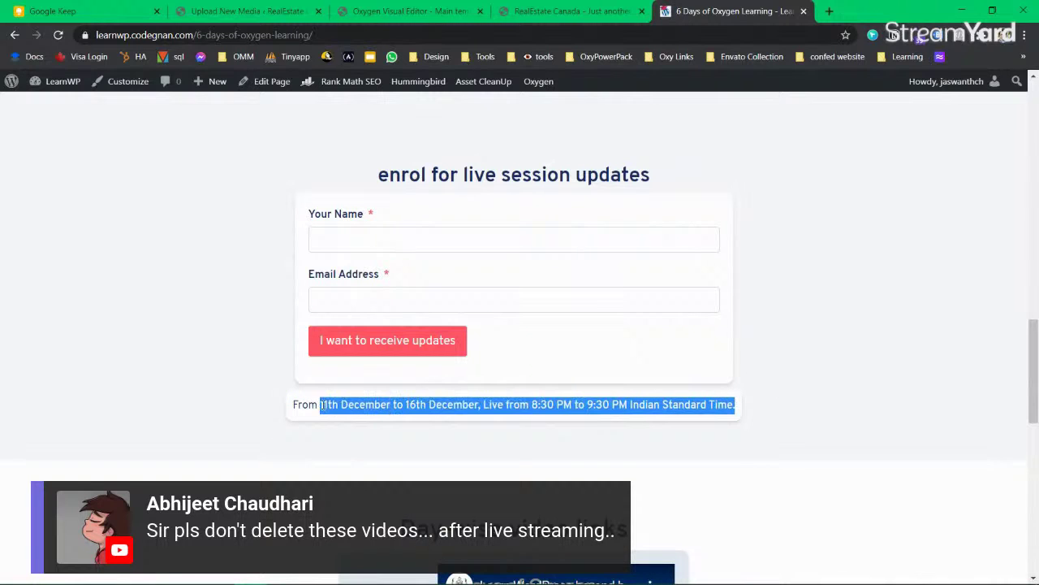
{"action": "left_click", "coordinate": [320, 404]}
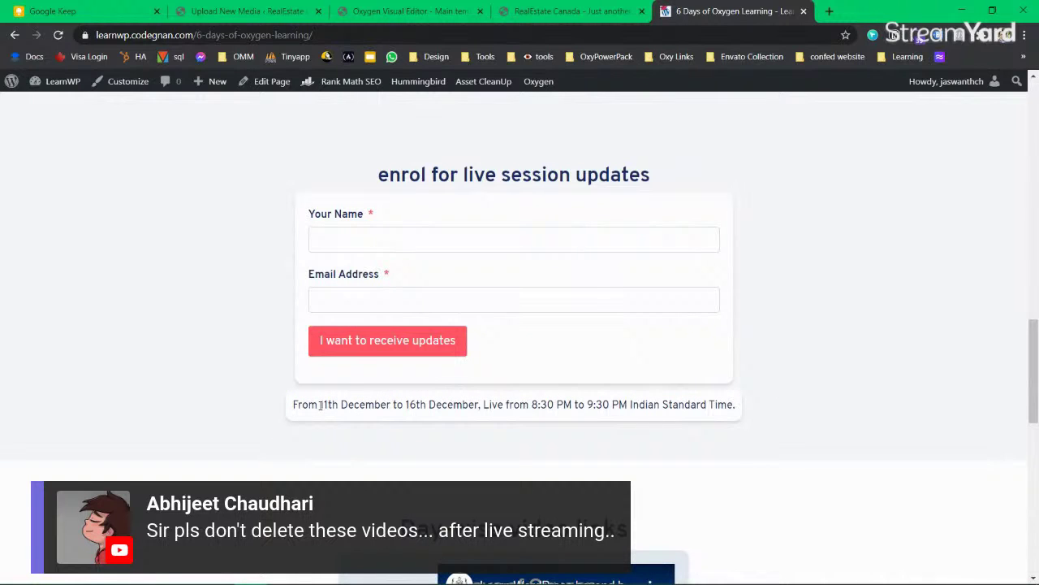
{"action": "left_click", "coordinate": [803, 10]}
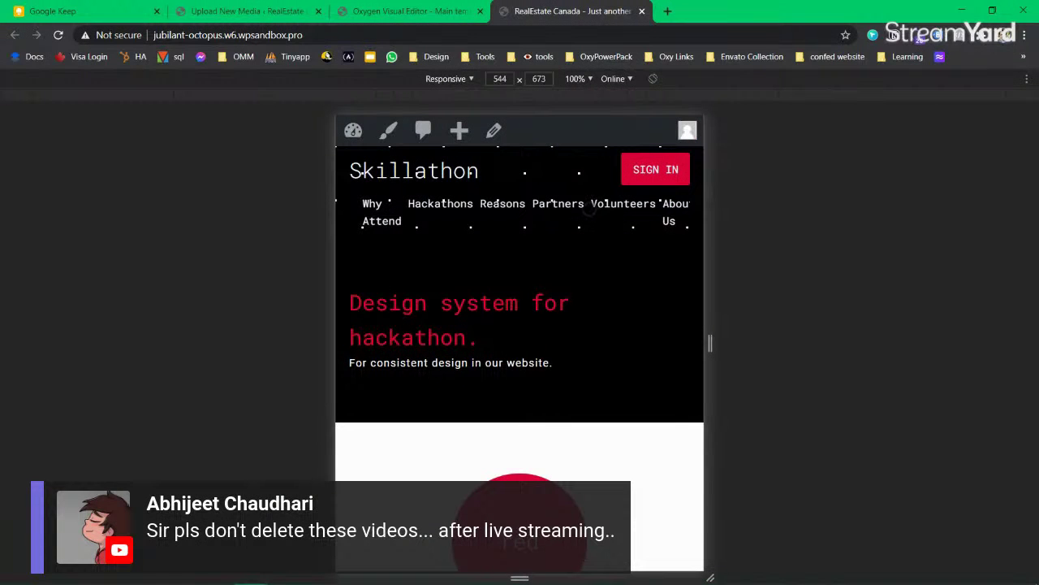
Step: Save the main template in the Oxygen editor and reload the live site's responsive preview
{"action": "left_click", "coordinate": [410, 10]}
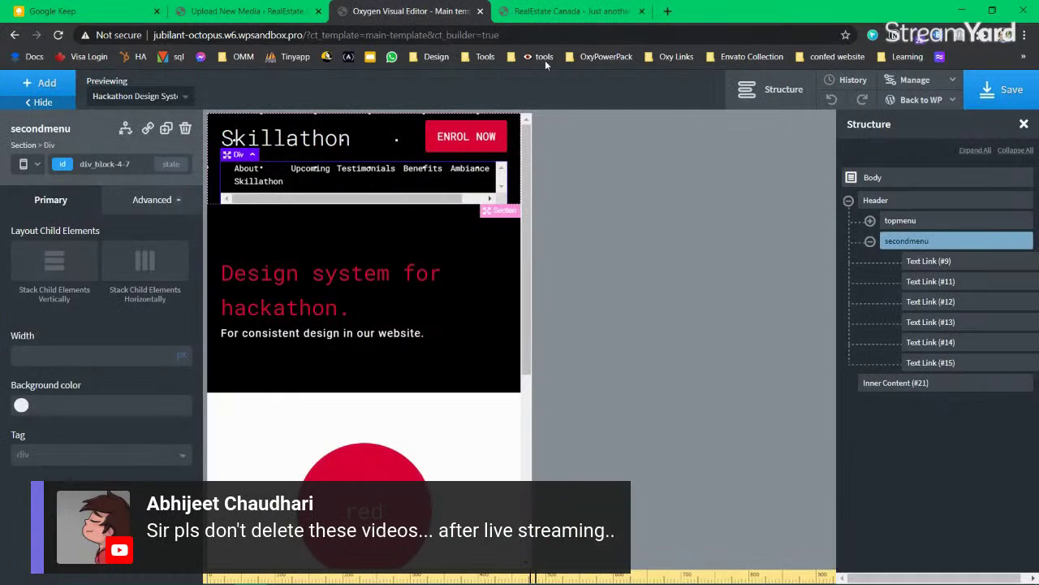
{"action": "left_click", "coordinate": [1002, 90]}
{"action": "left_click", "coordinate": [572, 13]}
{"action": "left_click", "coordinate": [58, 35]}
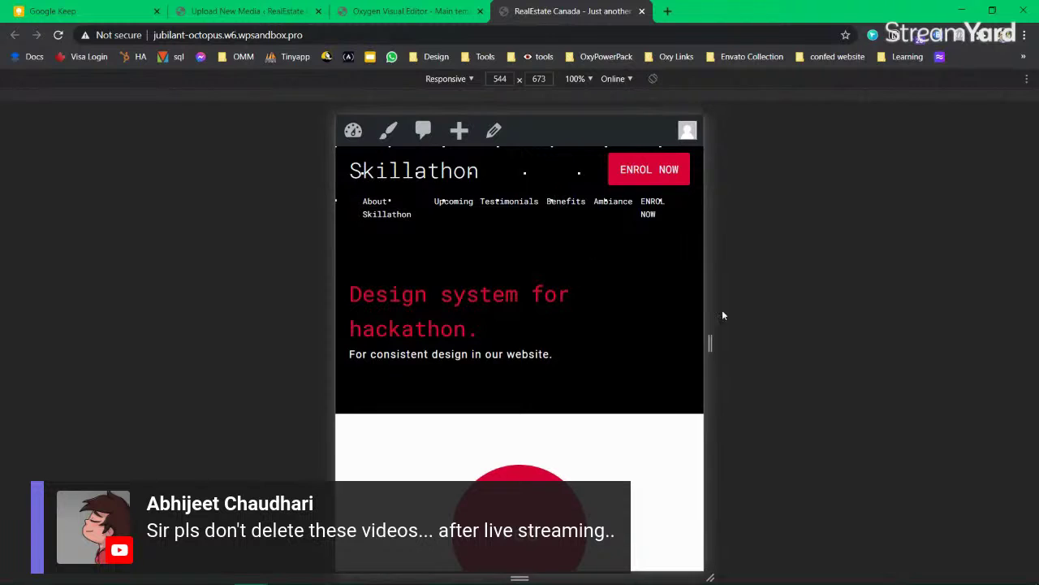
Step: Check the second menu in the responsive preview at widths of 390, 540 and 1368 px, scrolling its links sideways at 390 px
{"action": "left_click_drag", "start_coordinate": [706, 309], "coordinate": [655, 311]}
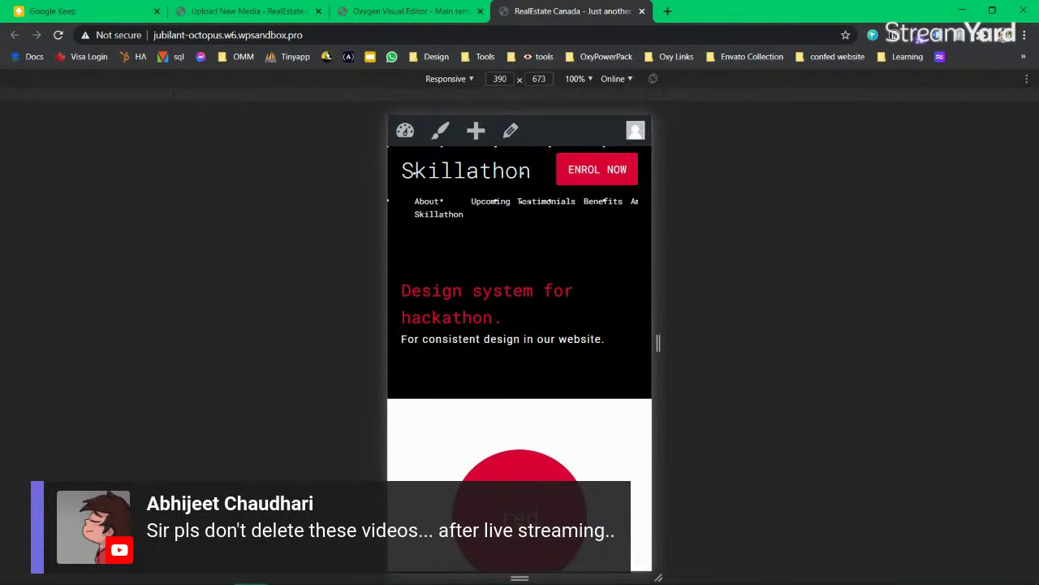
{"action": "scroll", "coordinate": [513, 206], "scroll_direction": "right", "scroll_amount": 3}
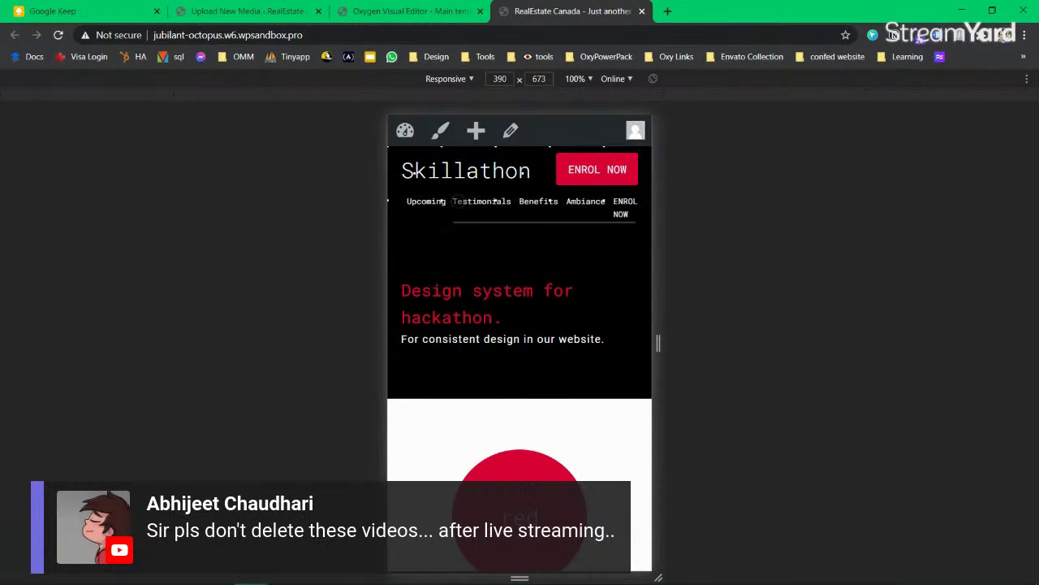
{"action": "left_click", "coordinate": [271, 35]}
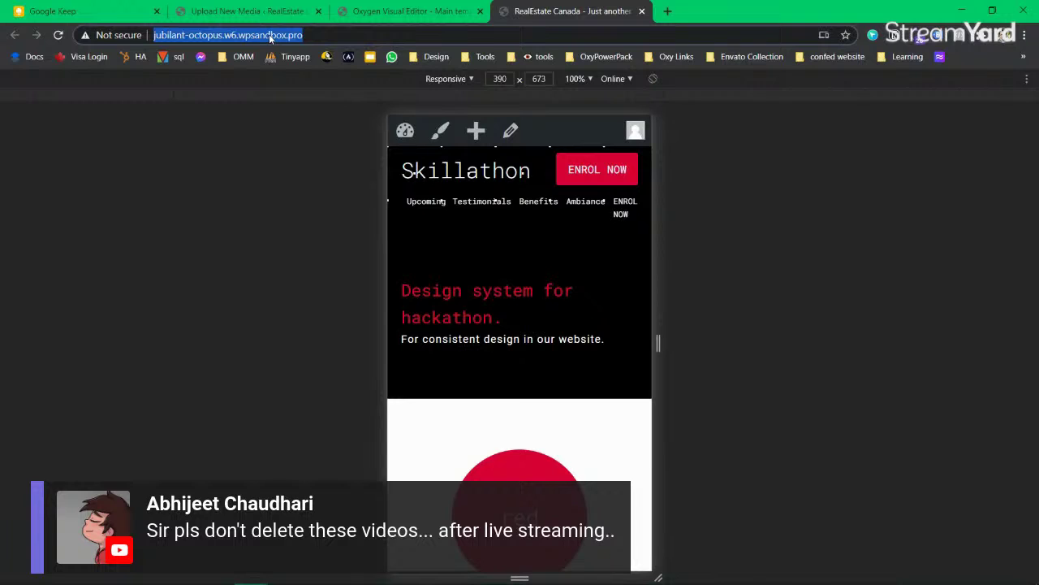
{"action": "key", "text": "alt+Tab"}
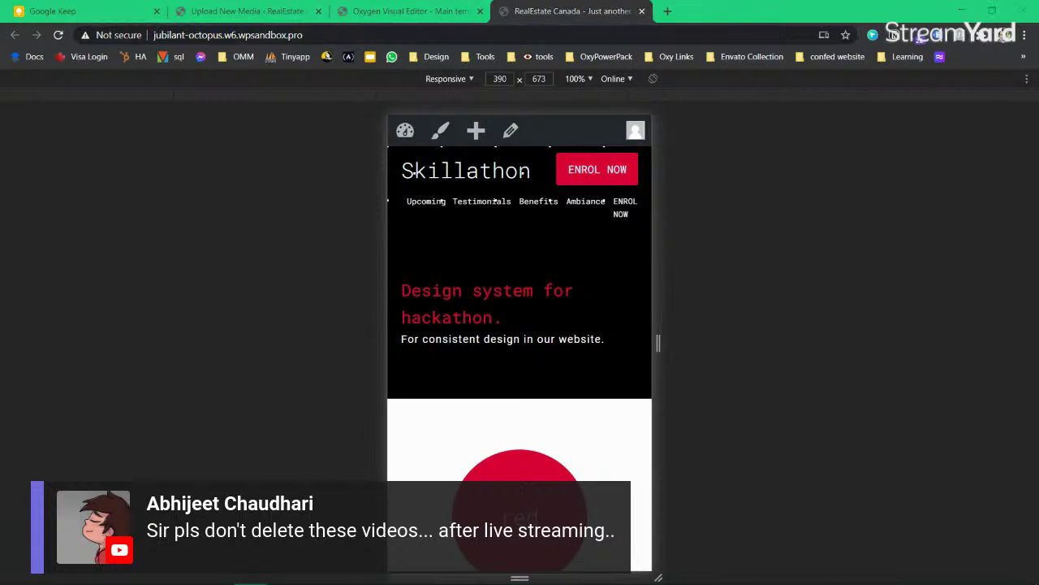
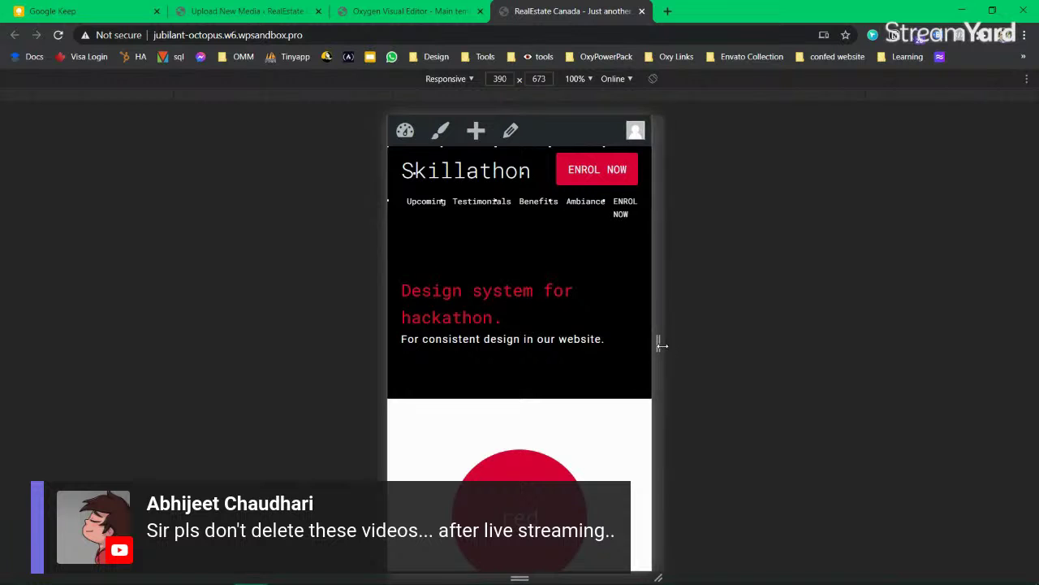
{"action": "left_click_drag", "start_coordinate": [661, 345], "coordinate": [709, 345]}
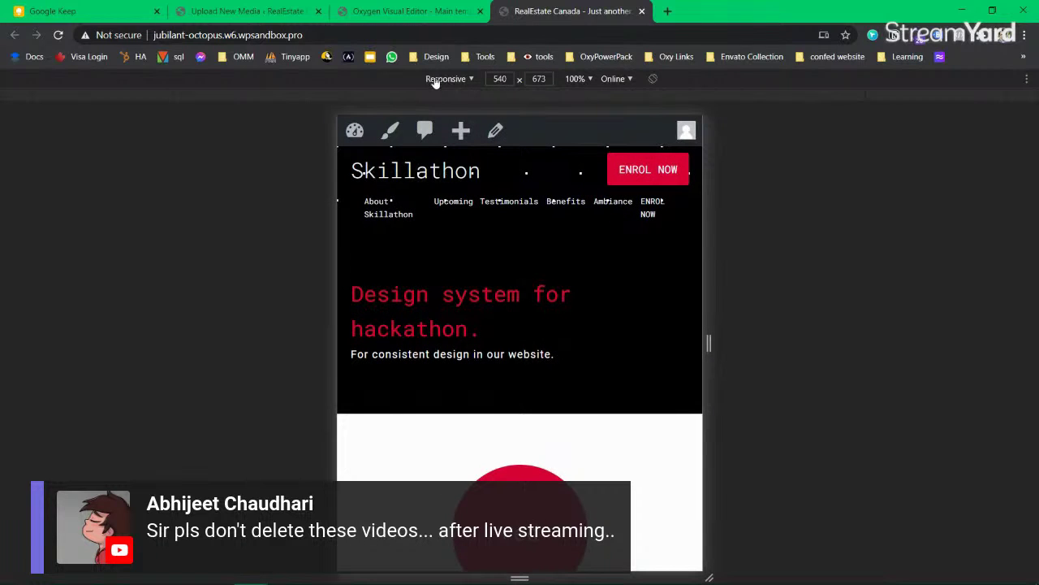
{"action": "left_click_drag", "start_coordinate": [335, 290], "coordinate": [47, 289]}
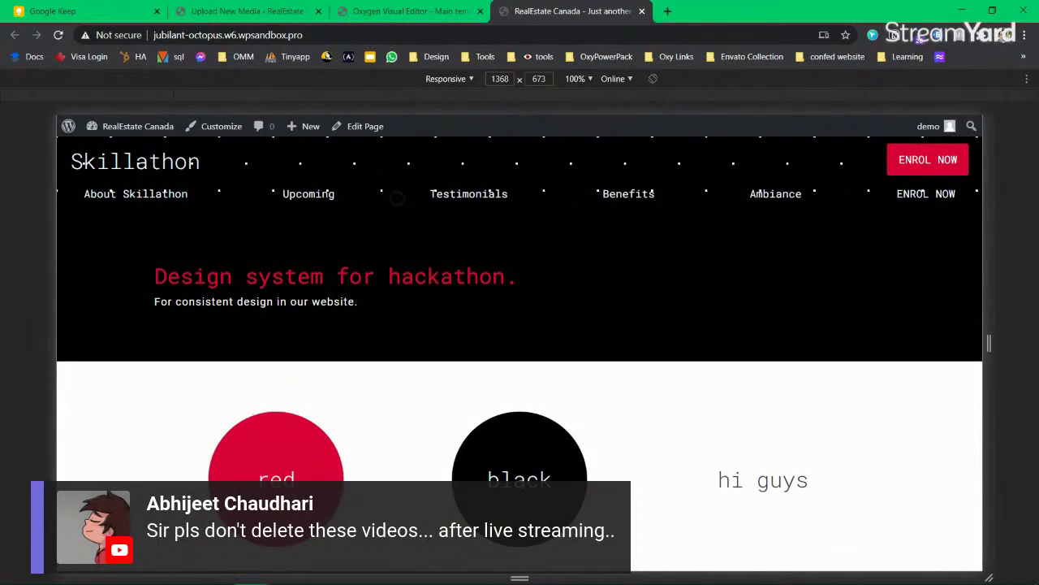
Step: Open a new browser tab
{"action": "left_click", "coordinate": [668, 12]}
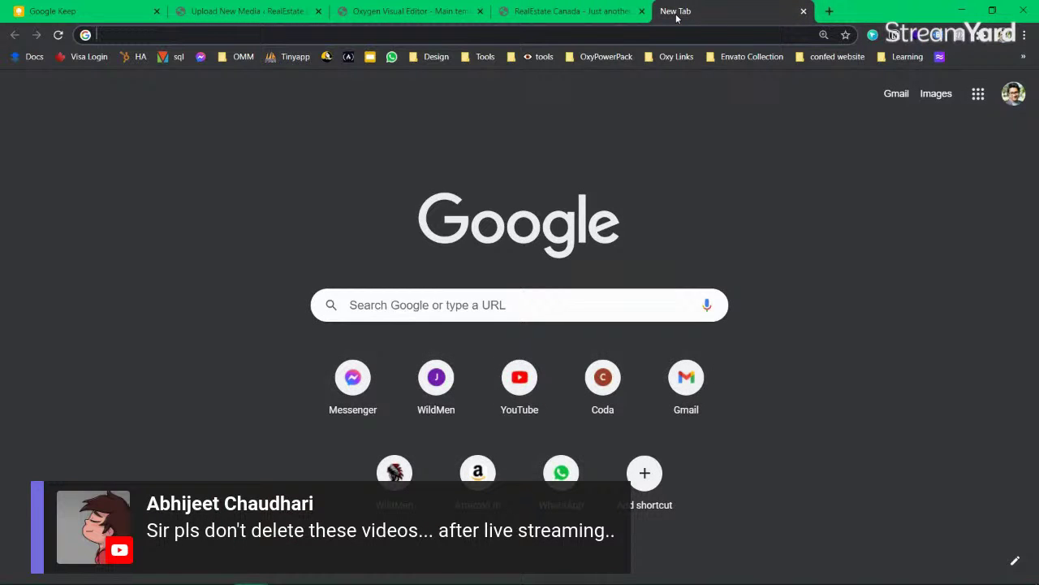
{"action": "type", "text": "kad"}
{"action": "key", "text": "BackSpace"}
{"action": "type", "text": "c"}
{"action": "key", "text": "Escape"}
{"action": "type", "text": ".org"}
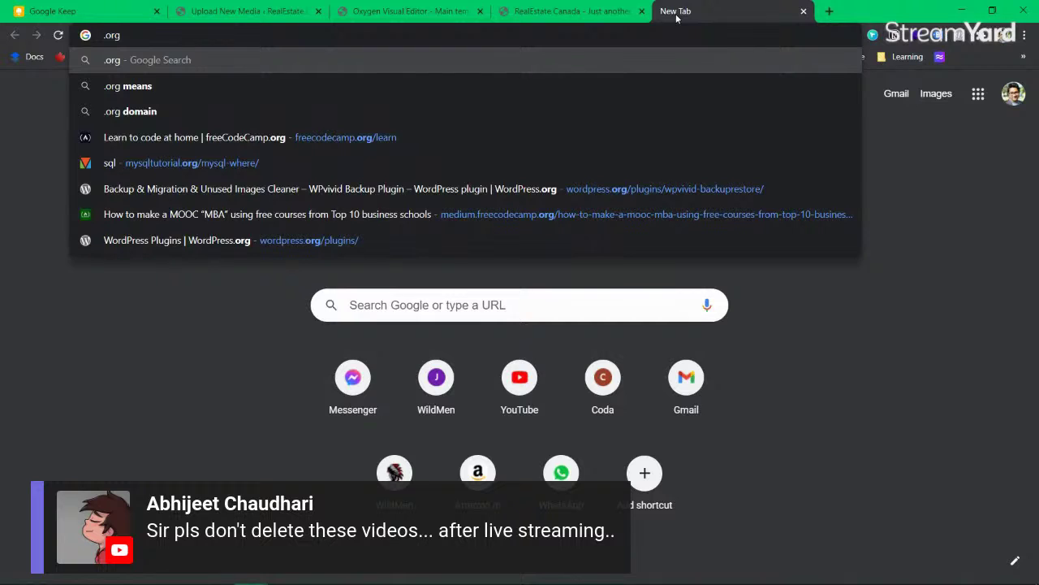
{"action": "key", "text": "Escape"}
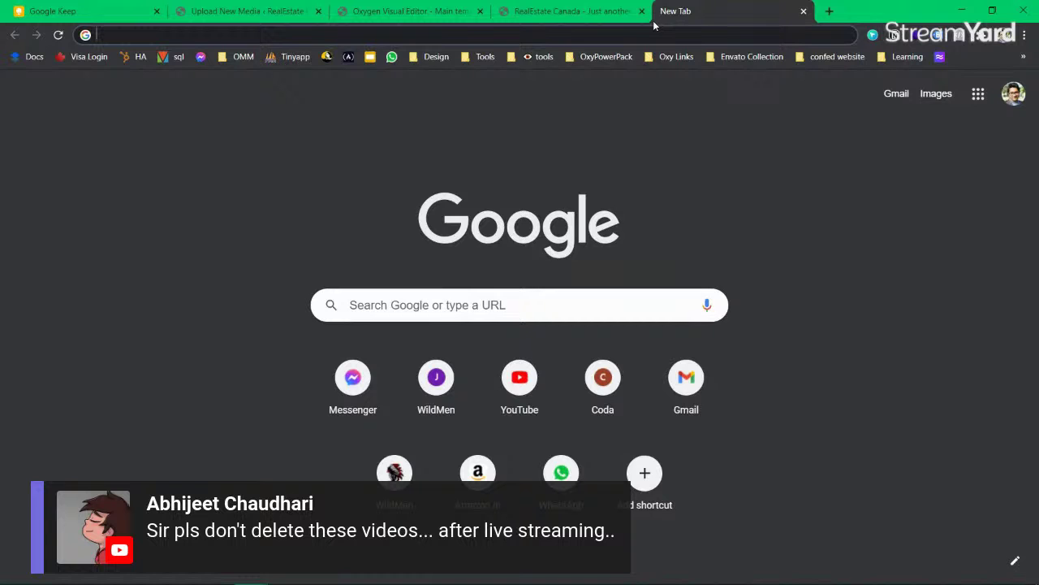
Step: Open the ultrahack.org hackathon site and look through its homepage down to the footer
{"action": "type", "text": "hacko"}
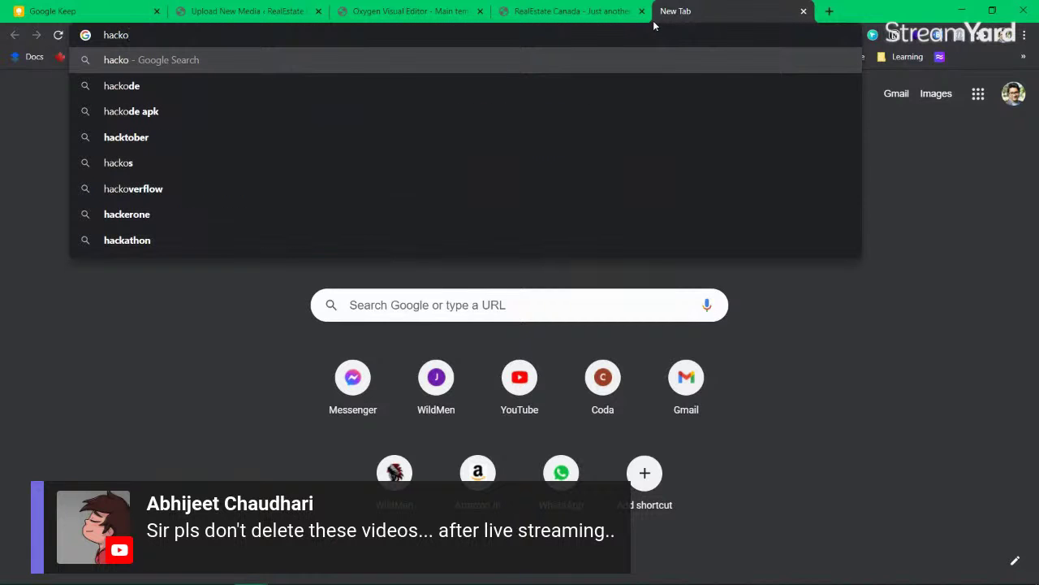
{"action": "key", "text": "BackSpace"}
{"action": "key", "text": "Down"}
{"action": "key", "text": "Down"}
{"action": "key", "text": "Down"}
{"action": "key", "text": "Down"}
{"action": "key", "text": "Down"}
{"action": "key", "text": "Down"}
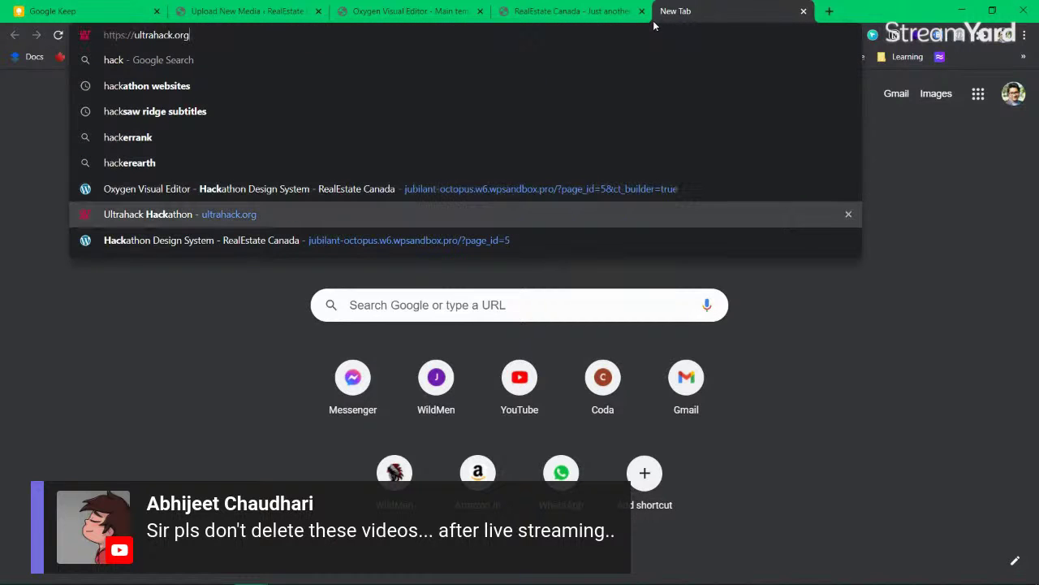
{"action": "key", "text": "Return"}
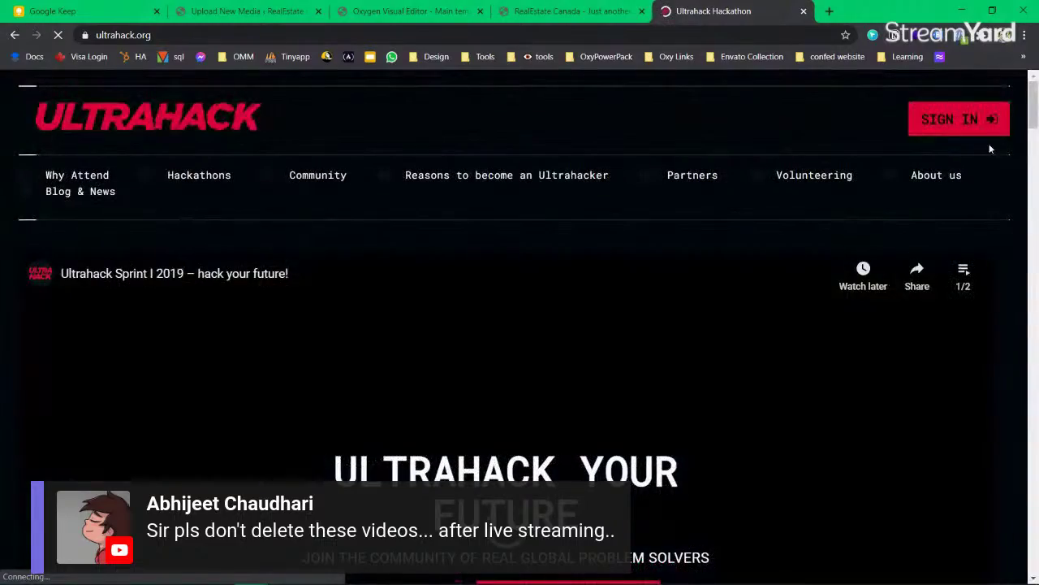
{"action": "scroll", "coordinate": [1007, 324], "scroll_direction": "down", "scroll_amount": 15}
{"action": "scroll", "coordinate": [1021, 482], "scroll_direction": "down", "scroll_amount": 12}
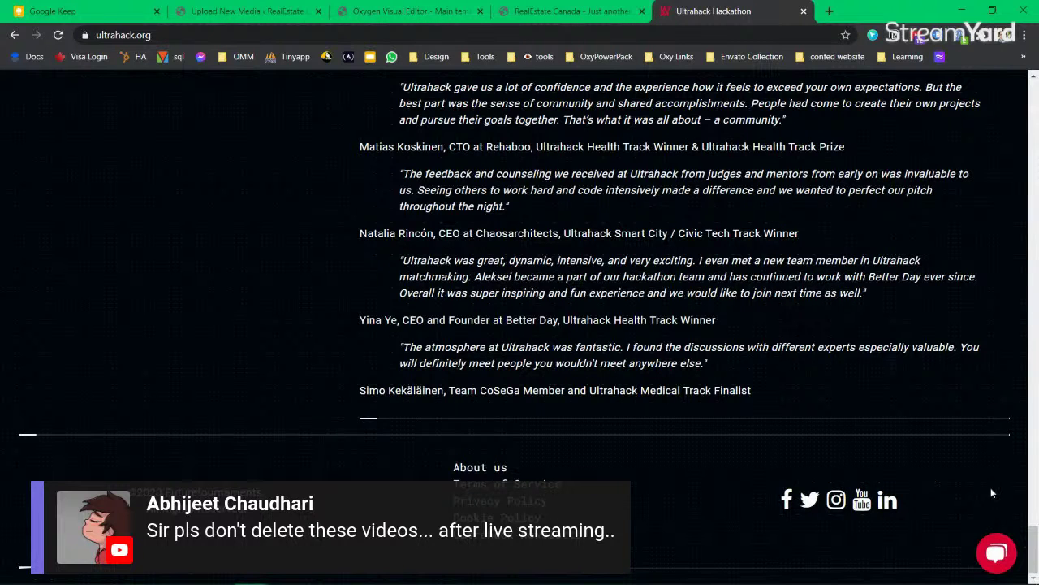
Step: Switch to the Google Keep drawing, view a blank area of the canvas, and return to the Ultrahack page
{"action": "left_click", "coordinate": [106, 17]}
{"action": "scroll", "coordinate": [474, 372], "scroll_direction": "down", "scroll_amount": 2}
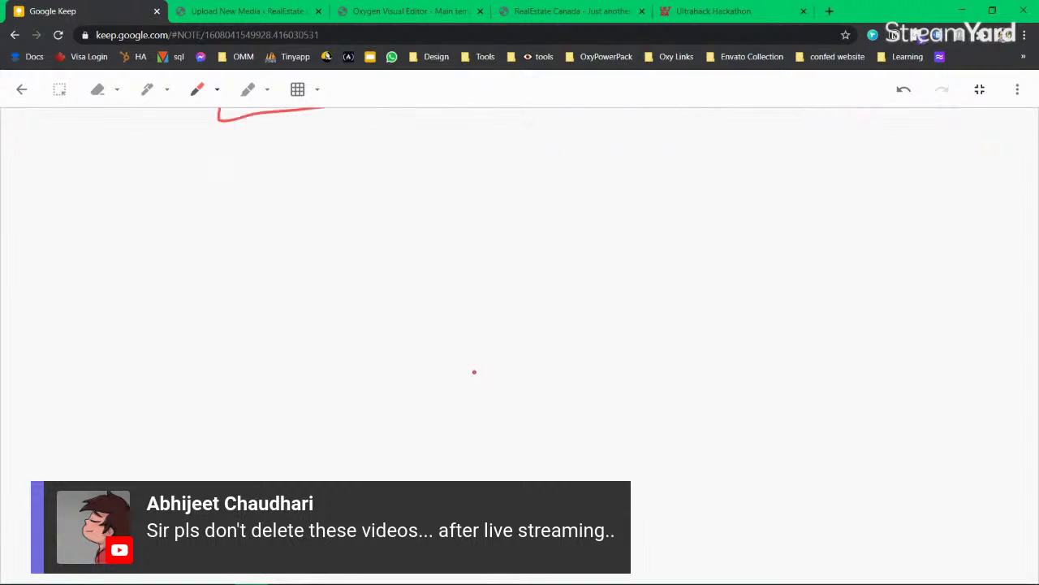
{"action": "left_click", "coordinate": [713, 11]}
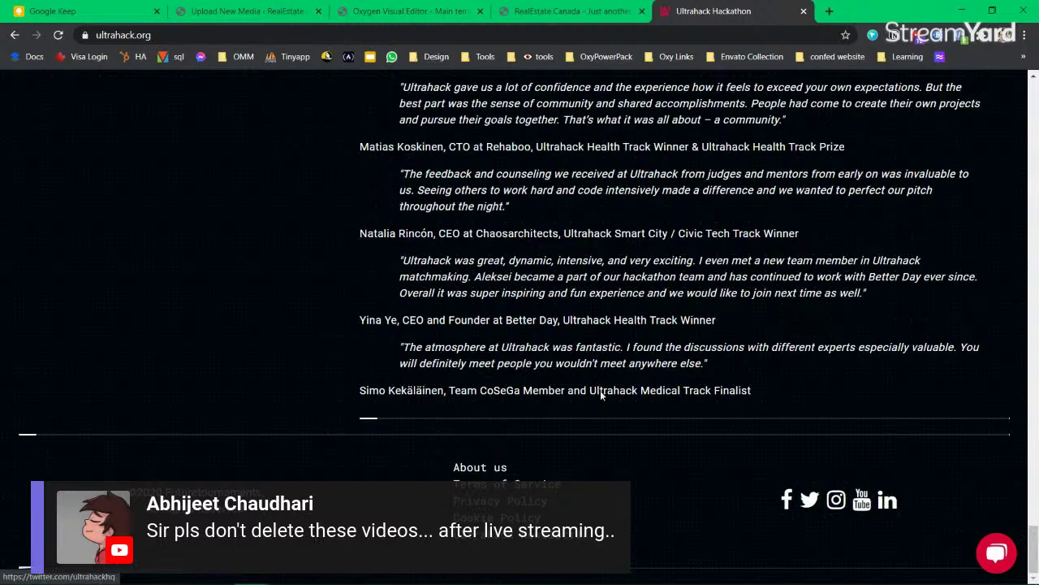
Step: Switch to the Google Keep drawing, sketch a wide red rectangle on the blank canvas, and handwrite the label "Section" beside it
{"action": "left_click", "coordinate": [89, 12]}
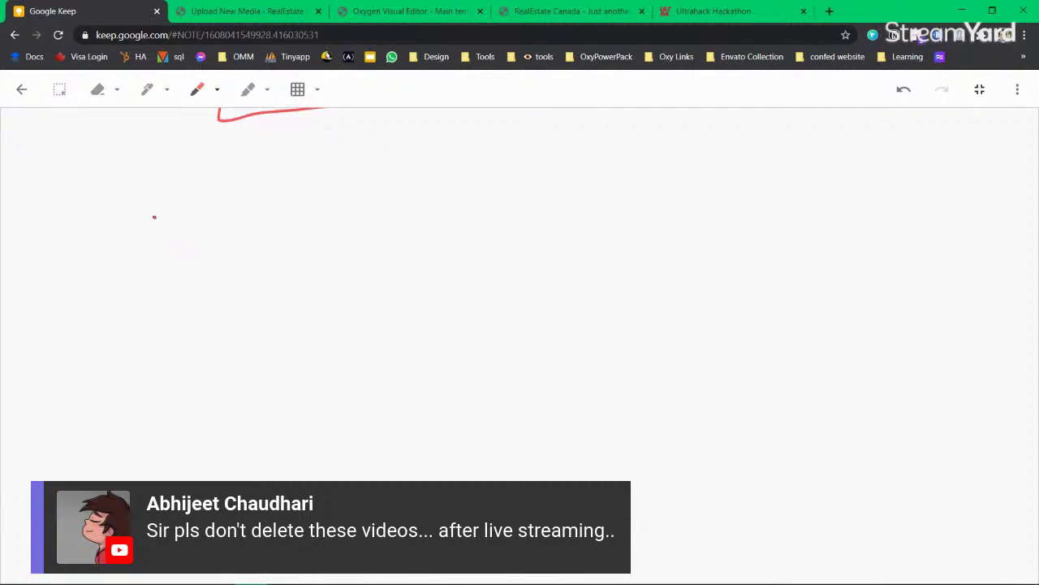
{"action": "mouse_move", "coordinate": [150, 194]}
{"action": "left_mouse_down"}
{"action": "mouse_move", "coordinate": [896, 192]}
{"action": "mouse_move", "coordinate": [881, 271]}
{"action": "mouse_move", "coordinate": [889, 330]}
{"action": "left_mouse_up"}
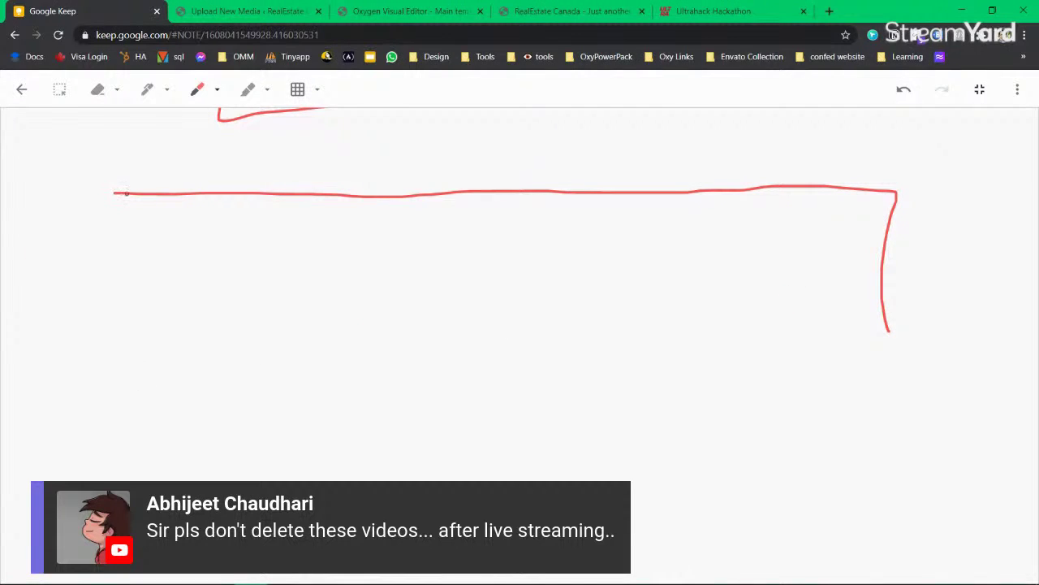
{"action": "mouse_move", "coordinate": [98, 194]}
{"action": "left_mouse_down"}
{"action": "mouse_move", "coordinate": [46, 216]}
{"action": "mouse_move", "coordinate": [34, 366]}
{"action": "mouse_move", "coordinate": [559, 388]}
{"action": "mouse_move", "coordinate": [907, 378]}
{"action": "mouse_move", "coordinate": [890, 326]}
{"action": "left_mouse_up"}
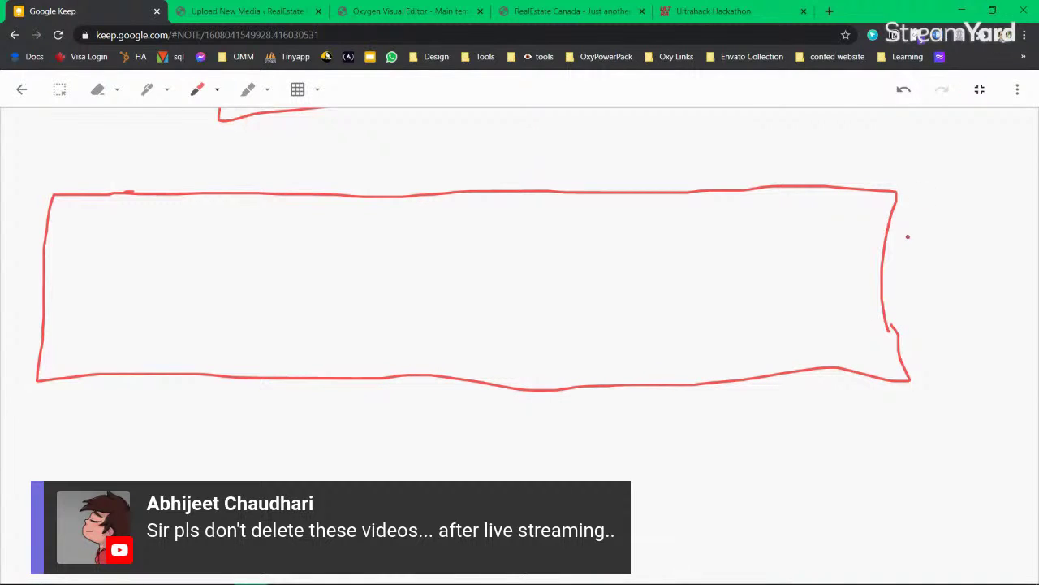
{"action": "mouse_move", "coordinate": [911, 213]}
{"action": "left_mouse_down"}
{"action": "mouse_move", "coordinate": [891, 237]}
{"action": "mouse_move", "coordinate": [937, 231]}
{"action": "left_mouse_up"}
{"action": "mouse_move", "coordinate": [966, 201]}
{"action": "left_mouse_down"}
{"action": "mouse_move", "coordinate": [965, 229]}
{"action": "mouse_move", "coordinate": [983, 213]}
{"action": "left_mouse_up"}
{"action": "left_click_drag", "start_coordinate": [979, 214], "coordinate": [983, 227]}
{"action": "mouse_move", "coordinate": [996, 214]}
{"action": "left_mouse_down"}
{"action": "mouse_move", "coordinate": [1012, 229]}
{"action": "mouse_move", "coordinate": [999, 212]}
{"action": "left_mouse_up"}
{"action": "left_click_drag", "start_coordinate": [1020, 213], "coordinate": [1038, 221]}
Step: Draw three separate boxes side by side inside the section rectangle to represent the footer columns
{"action": "mouse_move", "coordinate": [94, 225]}
{"action": "left_mouse_down"}
{"action": "mouse_move", "coordinate": [93, 323]}
{"action": "mouse_move", "coordinate": [168, 220]}
{"action": "mouse_move", "coordinate": [188, 336]}
{"action": "mouse_move", "coordinate": [106, 334]}
{"action": "mouse_move", "coordinate": [102, 307]}
{"action": "left_mouse_up"}
{"action": "mouse_move", "coordinate": [412, 223]}
{"action": "left_mouse_down"}
{"action": "mouse_move", "coordinate": [412, 331]}
{"action": "mouse_move", "coordinate": [520, 209]}
{"action": "mouse_move", "coordinate": [566, 301]}
{"action": "mouse_move", "coordinate": [402, 332]}
{"action": "left_mouse_up"}
{"action": "mouse_move", "coordinate": [707, 213]}
{"action": "left_mouse_down"}
{"action": "mouse_move", "coordinate": [710, 307]}
{"action": "mouse_move", "coordinate": [819, 205]}
{"action": "mouse_move", "coordinate": [854, 334]}
{"action": "mouse_move", "coordinate": [715, 328]}
{"action": "left_mouse_up"}
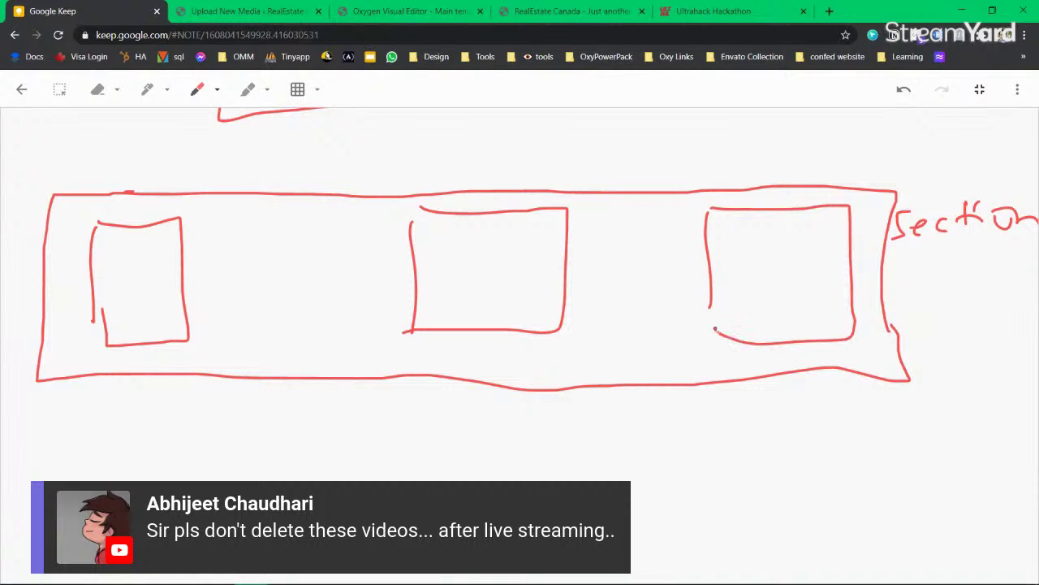
Step: Recheck the Ultrahack footer, then delete the narrow first box from the section sketch in Google Keep
{"action": "left_click", "coordinate": [713, 11]}
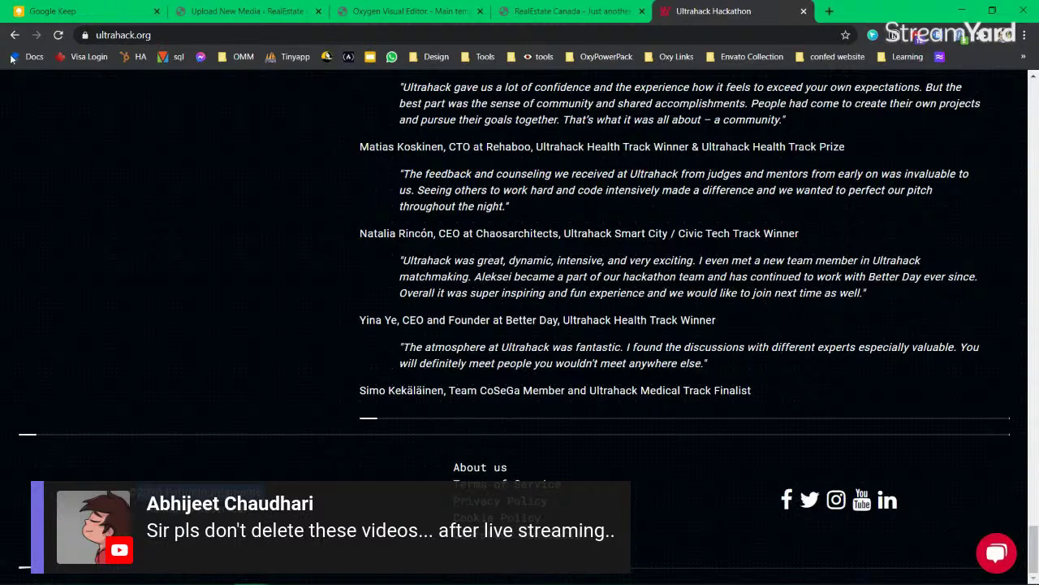
{"action": "left_click", "coordinate": [54, 13]}
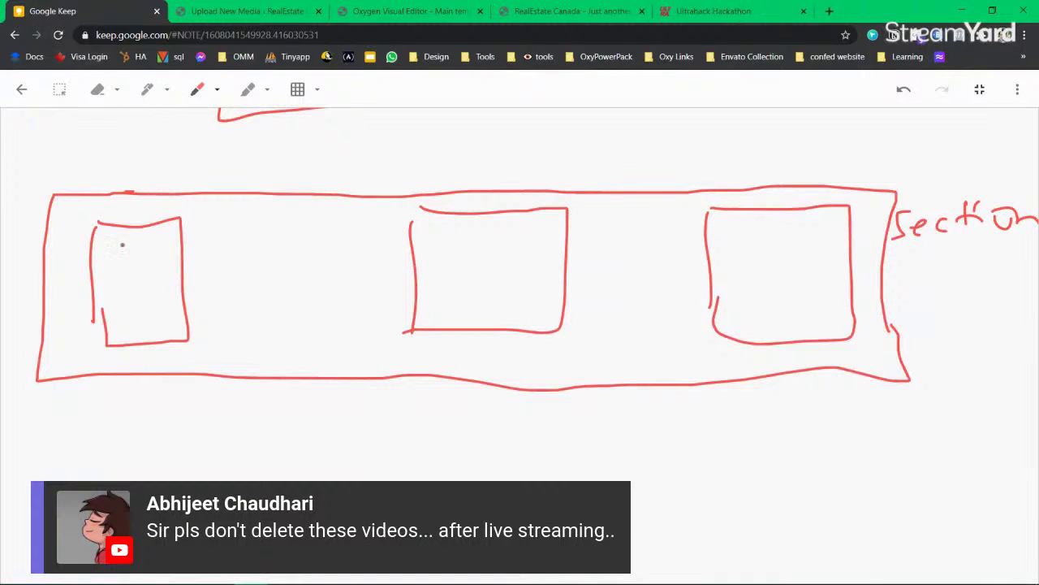
{"action": "left_click_drag", "start_coordinate": [101, 261], "coordinate": [214, 244]}
{"action": "left_click", "coordinate": [59, 89]}
{"action": "mouse_move", "coordinate": [73, 203]}
{"action": "left_mouse_down"}
{"action": "mouse_move", "coordinate": [189, 284]}
{"action": "mouse_move", "coordinate": [228, 355]}
{"action": "mouse_move", "coordinate": [238, 345]}
{"action": "left_mouse_up"}
{"action": "key", "text": "Delete"}
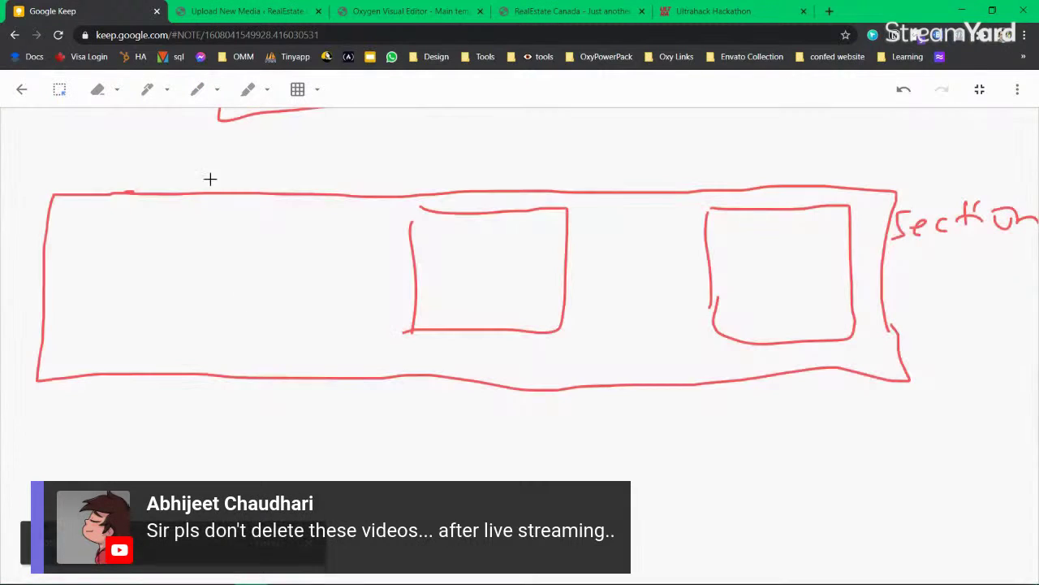
Step: Redraw the first column as a wider red box and add two horizontal lines inside it as text placeholders
{"action": "left_click", "coordinate": [145, 92]}
{"action": "left_click", "coordinate": [197, 89]}
{"action": "mouse_move", "coordinate": [98, 220]}
{"action": "left_mouse_down"}
{"action": "mouse_move", "coordinate": [261, 205]}
{"action": "mouse_move", "coordinate": [250, 350]}
{"action": "left_mouse_up"}
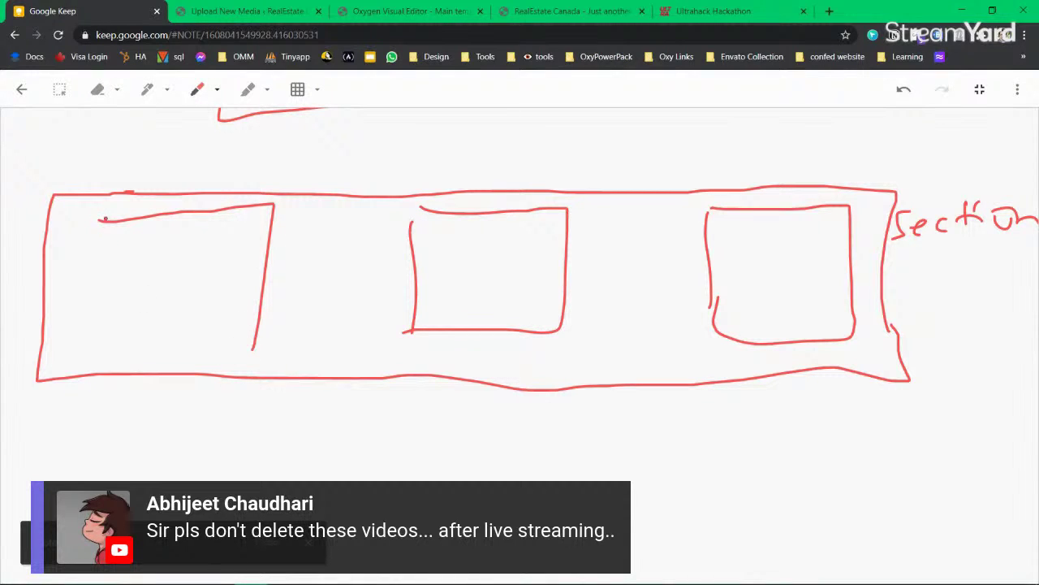
{"action": "mouse_move", "coordinate": [100, 221]}
{"action": "left_mouse_down"}
{"action": "mouse_move", "coordinate": [85, 367]}
{"action": "mouse_move", "coordinate": [222, 354]}
{"action": "mouse_move", "coordinate": [254, 334]}
{"action": "left_mouse_up"}
{"action": "left_click_drag", "start_coordinate": [107, 257], "coordinate": [256, 245]}
{"action": "left_click_drag", "start_coordinate": [118, 293], "coordinate": [246, 277]}
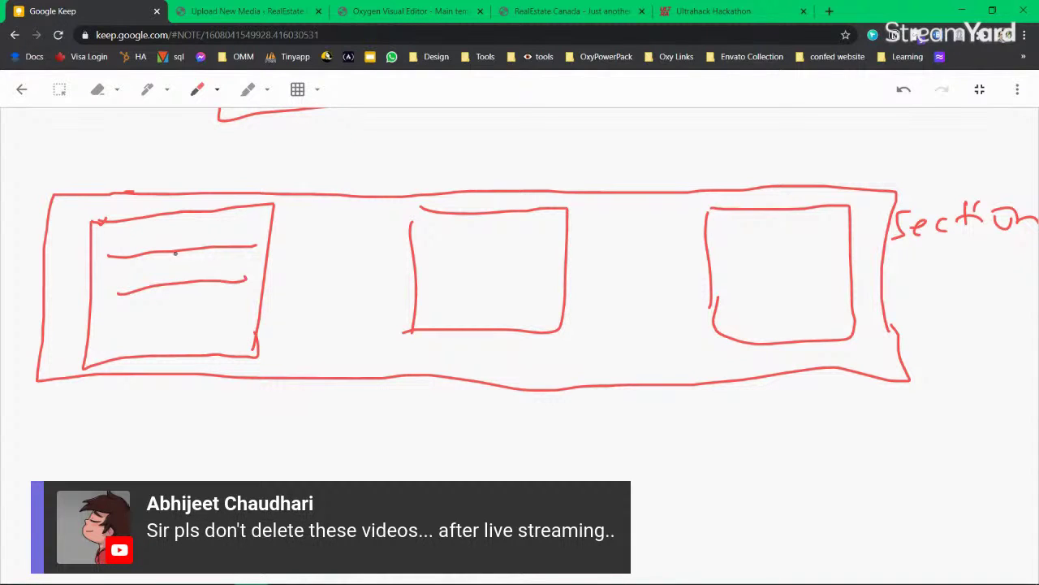
Step: Draw a vertical line through the first box, label all three inner boxes "div", and label the outer box "section" above its upper-left corner
{"action": "left_click_drag", "start_coordinate": [177, 232], "coordinate": [167, 331]}
{"action": "left_click_drag", "start_coordinate": [91, 214], "coordinate": [106, 219]}
{"action": "left_click", "coordinate": [104, 204]}
{"action": "left_click_drag", "start_coordinate": [115, 205], "coordinate": [128, 203]}
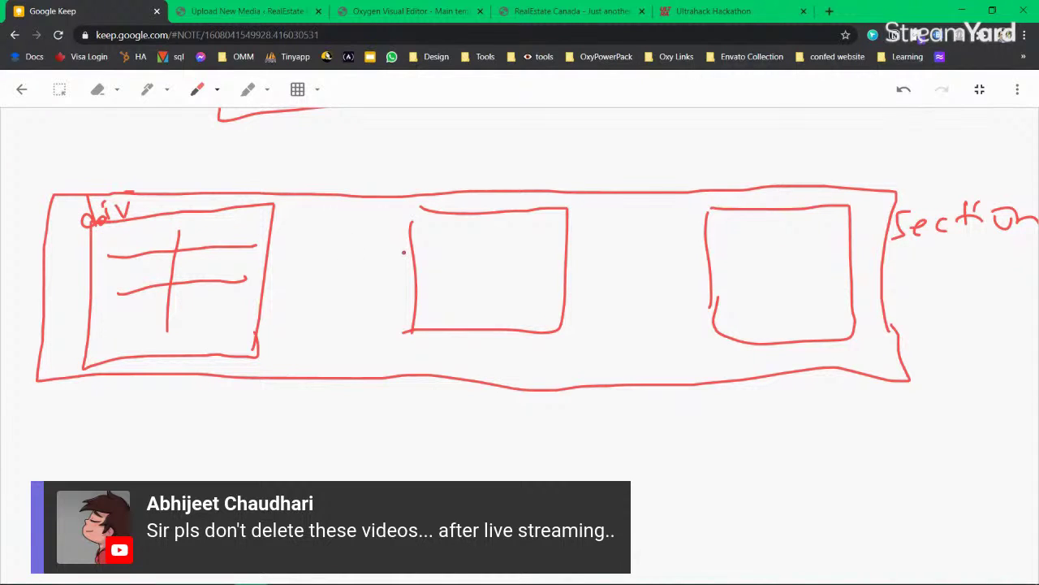
{"action": "mouse_move", "coordinate": [368, 199]}
{"action": "left_mouse_down"}
{"action": "mouse_move", "coordinate": [373, 221]}
{"action": "mouse_move", "coordinate": [407, 202]}
{"action": "left_mouse_up"}
{"action": "mouse_move", "coordinate": [655, 208]}
{"action": "left_mouse_down"}
{"action": "mouse_move", "coordinate": [660, 226]}
{"action": "mouse_move", "coordinate": [692, 207]}
{"action": "left_mouse_up"}
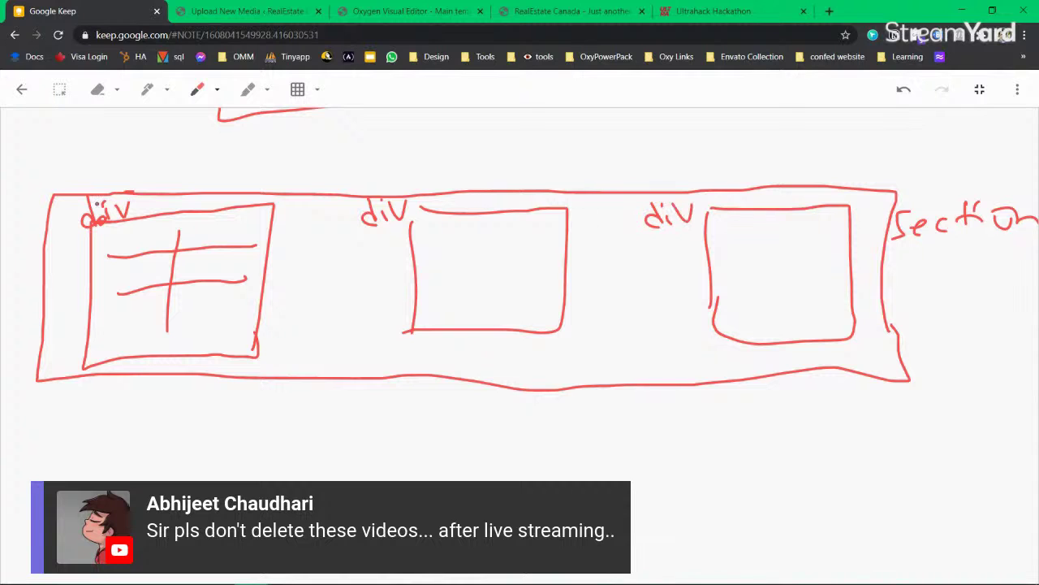
{"action": "mouse_move", "coordinate": [49, 175]}
{"action": "left_mouse_down"}
{"action": "mouse_move", "coordinate": [36, 193]}
{"action": "mouse_move", "coordinate": [71, 189]}
{"action": "mouse_move", "coordinate": [112, 161]}
{"action": "mouse_move", "coordinate": [162, 158]}
{"action": "left_mouse_up"}
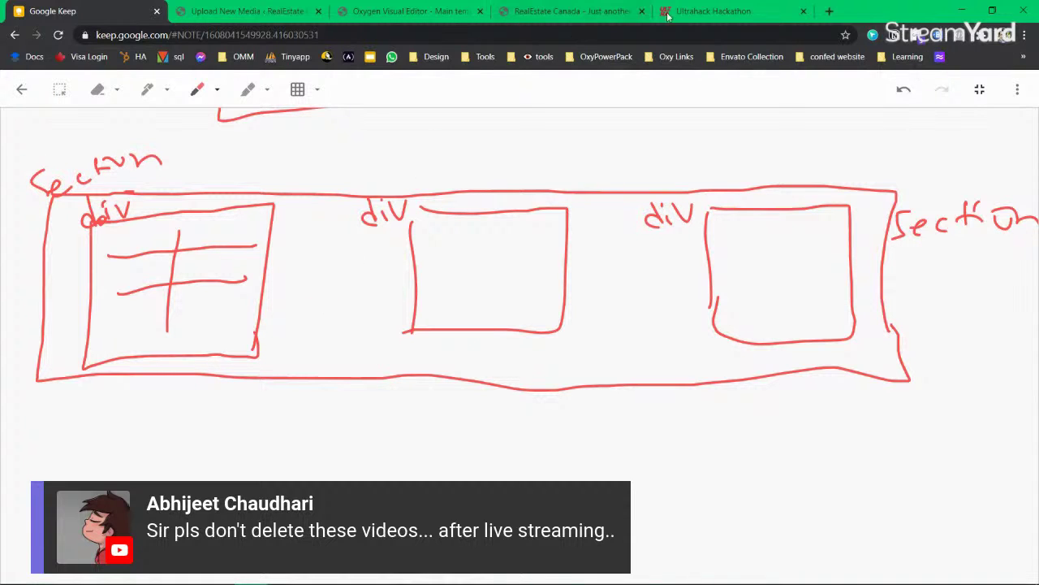
Step: Search the web for "space around css flex" and open the MDN justify-content page at its CSS demo
{"action": "left_click", "coordinate": [706, 11]}
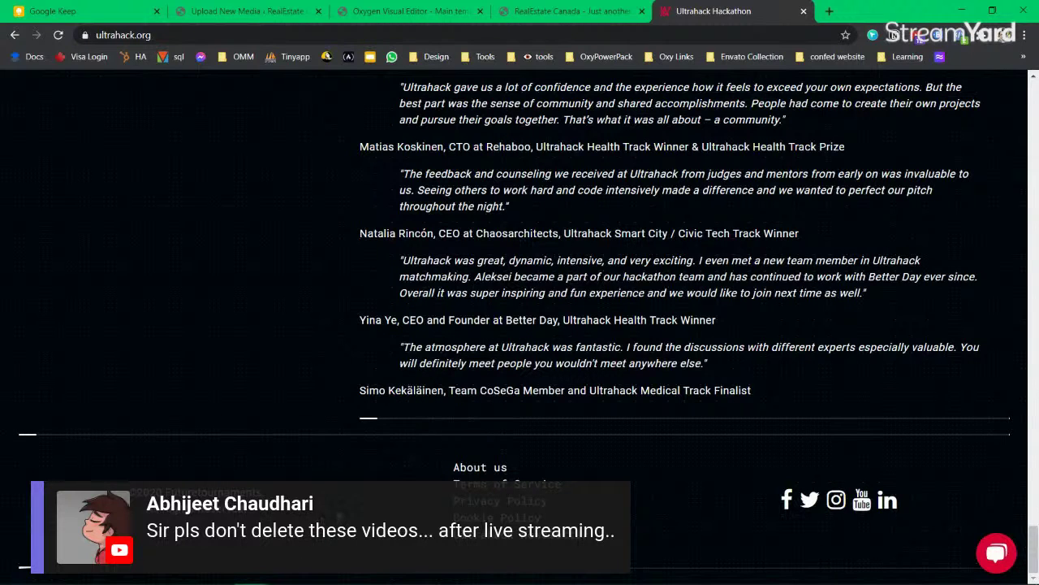
{"action": "key", "text": "ctrl+t"}
{"action": "type", "text": "spac"}
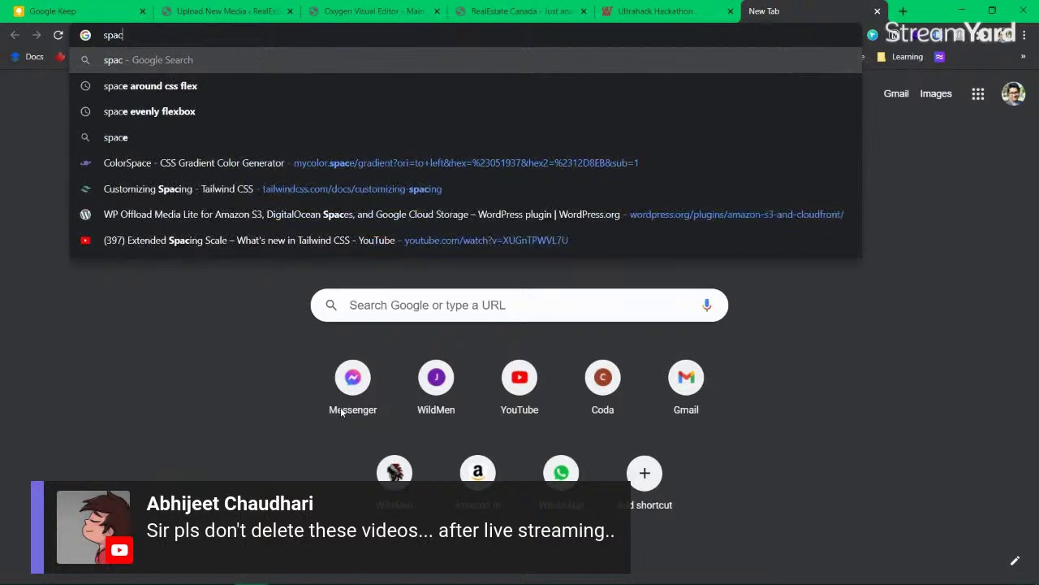
{"action": "type", "text": "e"}
{"action": "key", "text": "Down"}
{"action": "key", "text": "Return"}
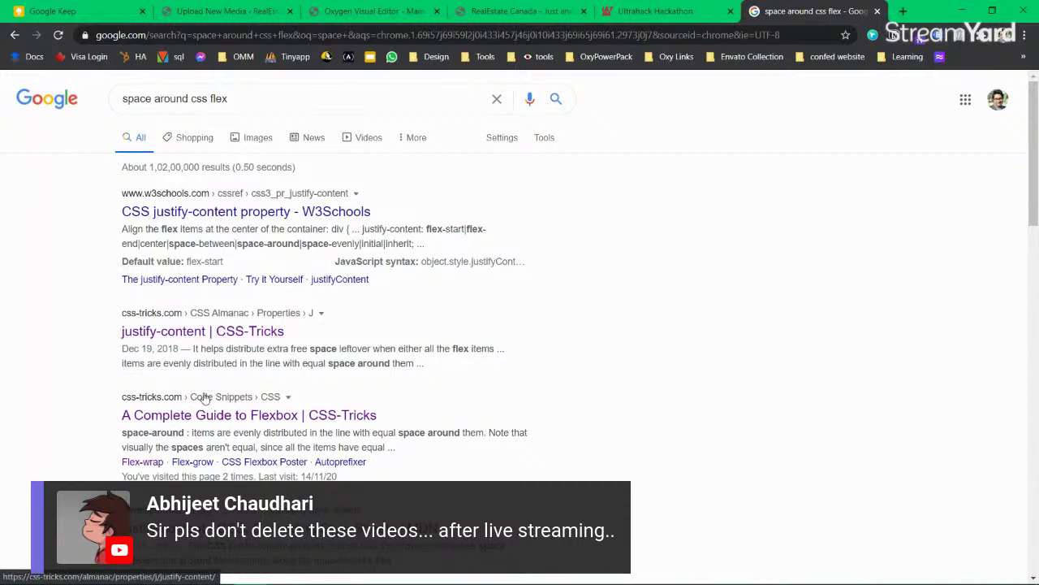
{"action": "scroll", "coordinate": [193, 450], "scroll_direction": "down", "scroll_amount": 1}
{"action": "left_click", "coordinate": [190, 458]}
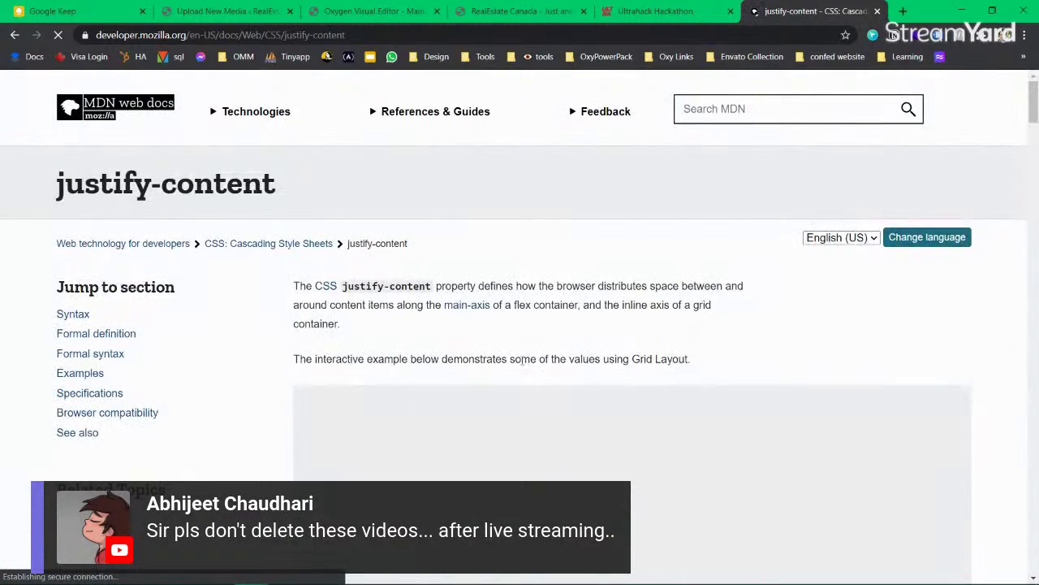
{"action": "scroll", "coordinate": [485, 365], "scroll_direction": "down", "scroll_amount": 2}
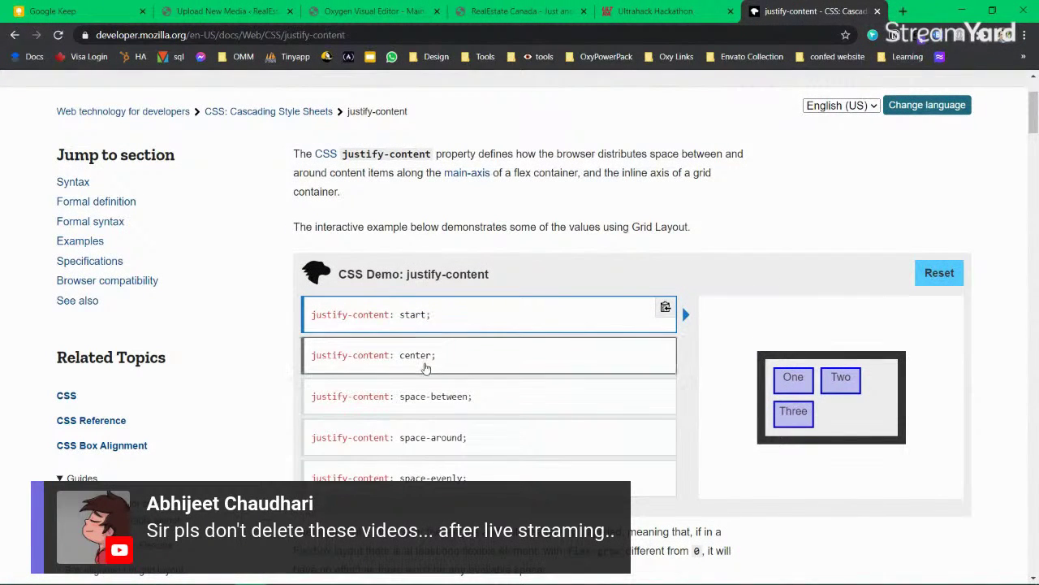
Step: Compare center, space-between, space-around and space-evenly in the justify-content demo, ending with space-around selected
{"action": "left_click", "coordinate": [426, 354]}
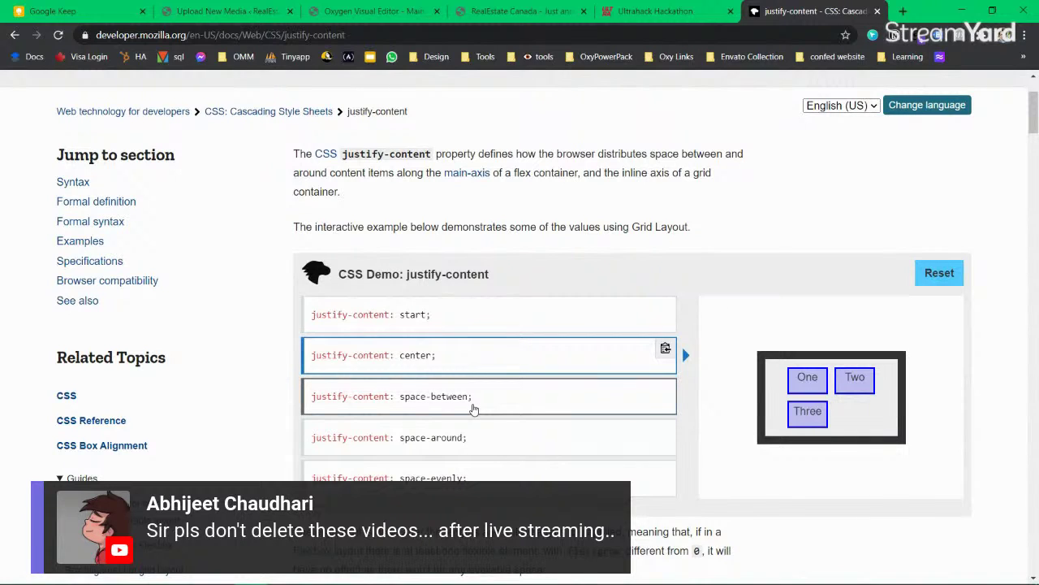
{"action": "left_click", "coordinate": [473, 411]}
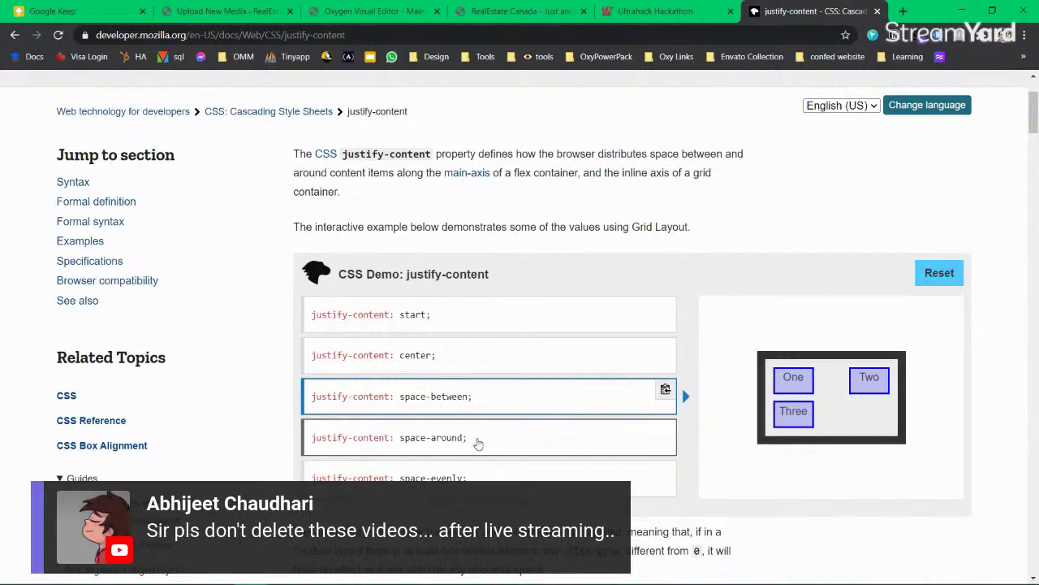
{"action": "left_click", "coordinate": [478, 443]}
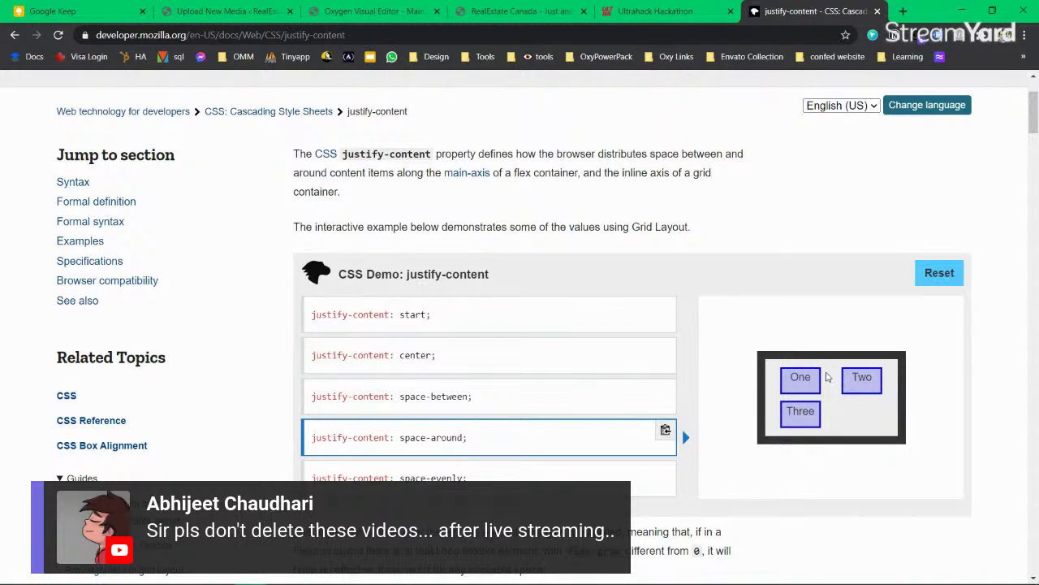
{"action": "left_click", "coordinate": [485, 479]}
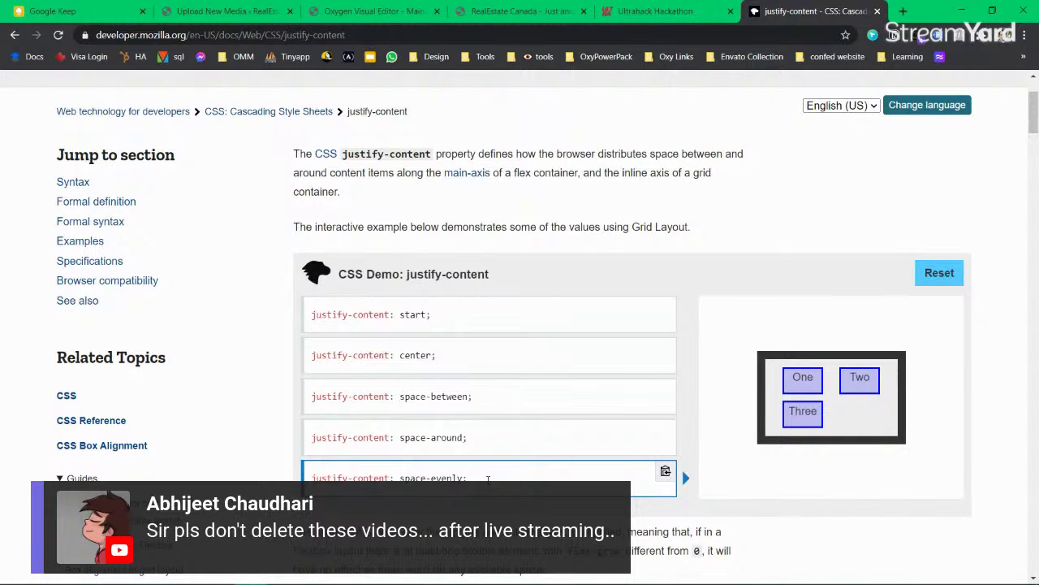
{"action": "left_click", "coordinate": [490, 395]}
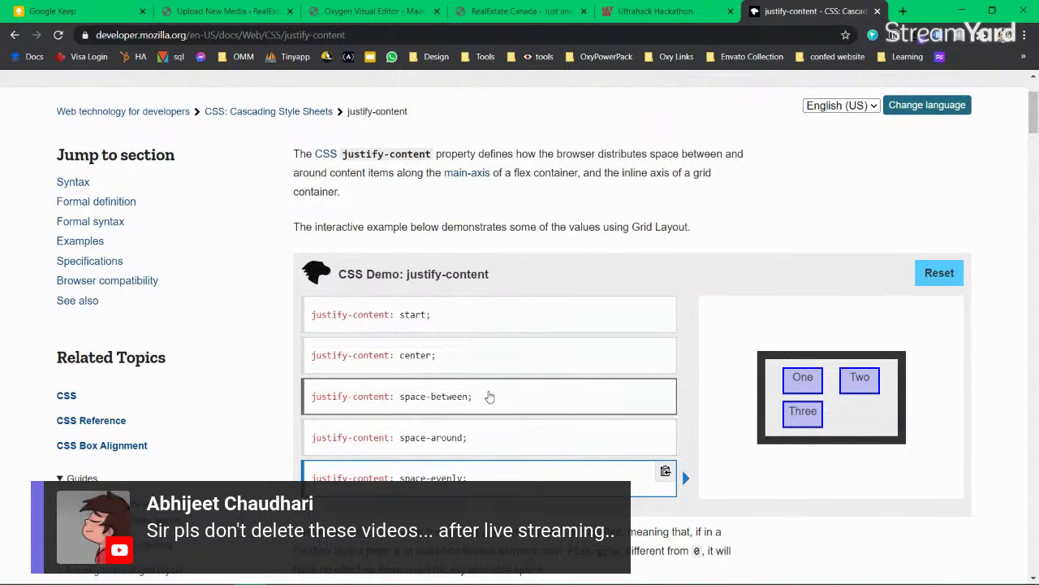
{"action": "left_click", "coordinate": [488, 438]}
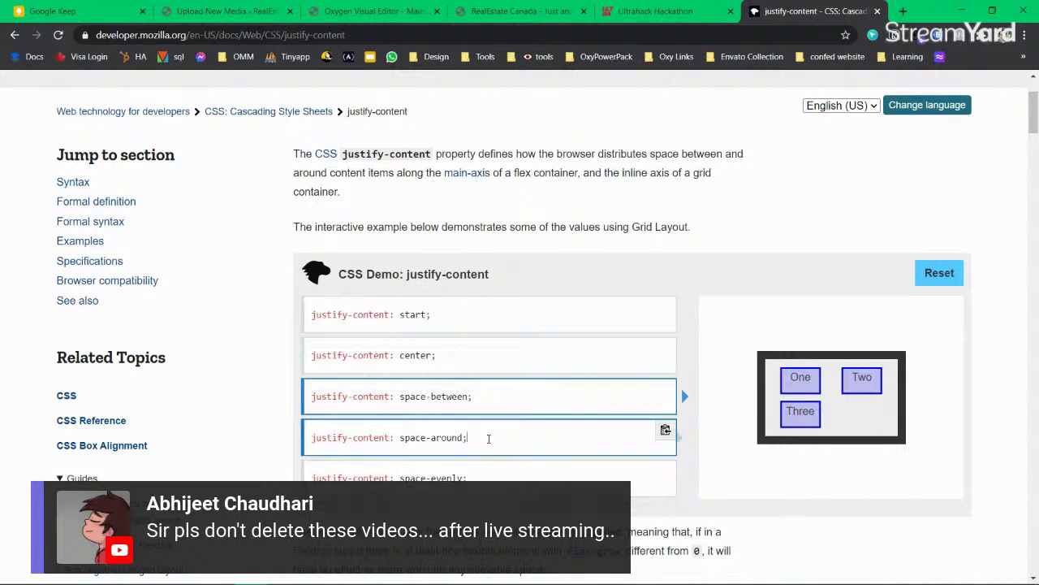
{"action": "left_click_drag", "start_coordinate": [475, 438], "coordinate": [400, 438]}
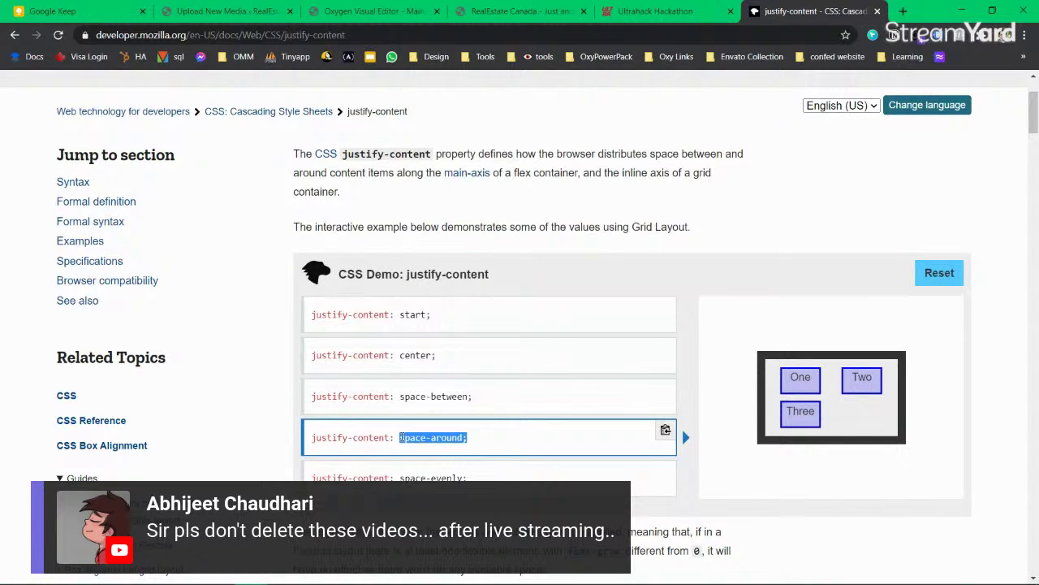
{"action": "triple_click", "coordinate": [400, 438]}
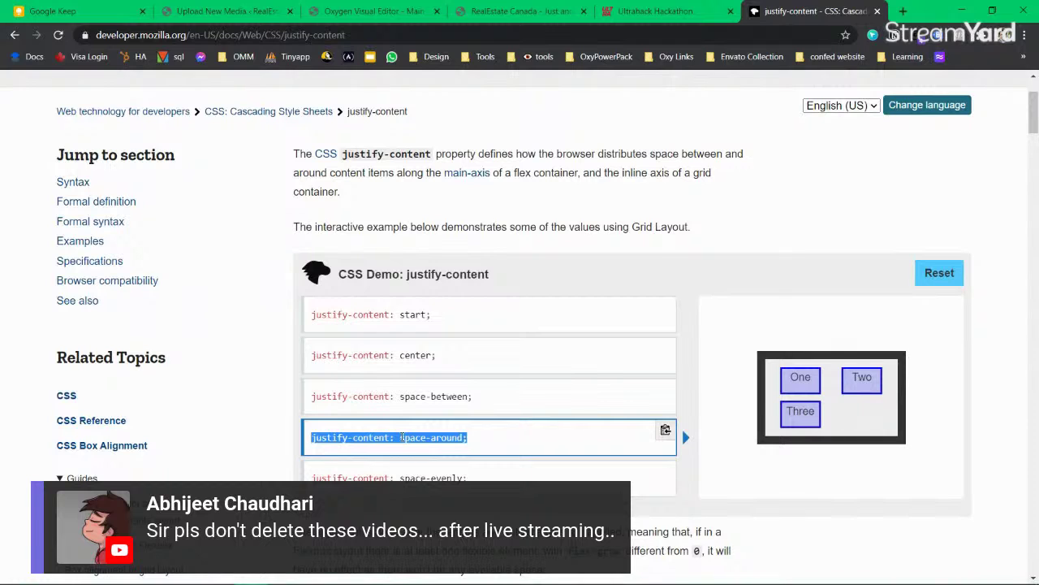
{"action": "left_click", "coordinate": [442, 438]}
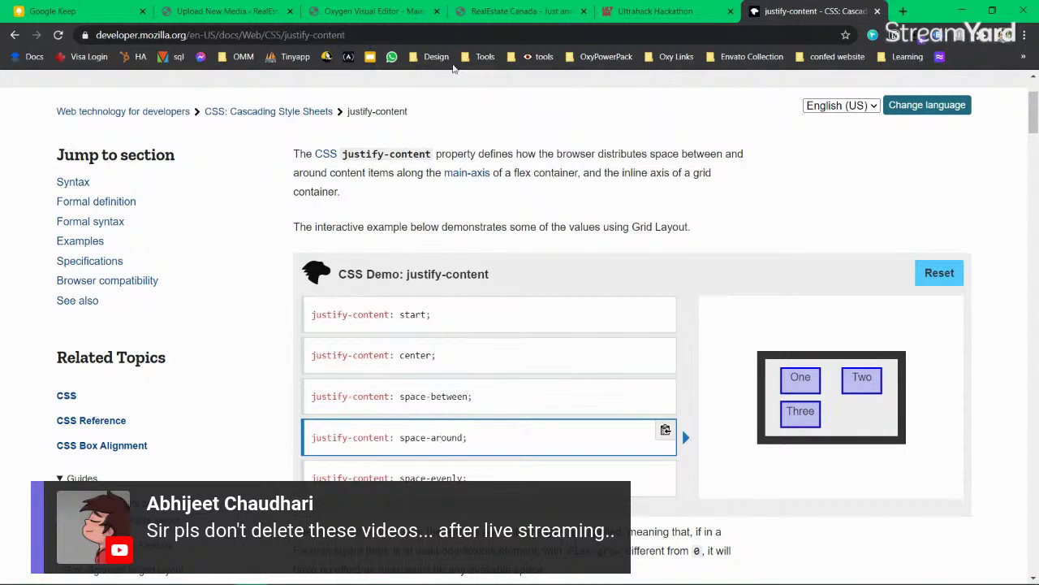
Step: Return to the Google Keep drawing and write an arrow and "3 div" after the "section" label above the outer box
{"action": "left_click", "coordinate": [99, 16]}
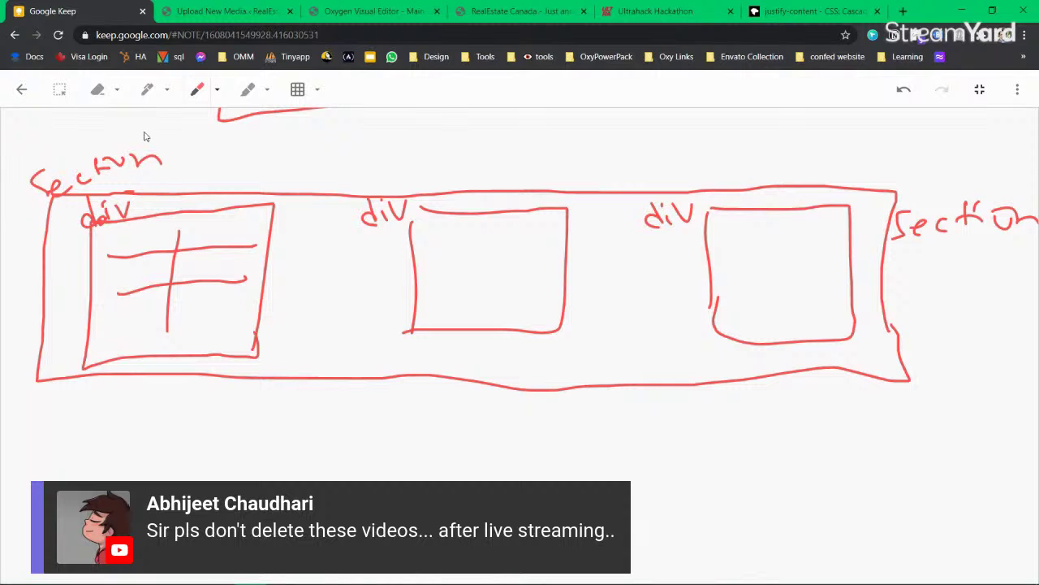
{"action": "mouse_move", "coordinate": [171, 162]}
{"action": "left_mouse_down"}
{"action": "mouse_move", "coordinate": [244, 171]}
{"action": "mouse_move", "coordinate": [239, 186]}
{"action": "left_mouse_up"}
{"action": "mouse_move", "coordinate": [266, 151]}
{"action": "left_mouse_down"}
{"action": "mouse_move", "coordinate": [281, 167]}
{"action": "mouse_move", "coordinate": [271, 185]}
{"action": "left_mouse_up"}
{"action": "left_click_drag", "start_coordinate": [335, 132], "coordinate": [334, 165]}
{"action": "mouse_move", "coordinate": [348, 150]}
{"action": "left_mouse_down"}
{"action": "mouse_move", "coordinate": [349, 163]}
{"action": "mouse_move", "coordinate": [388, 128]}
{"action": "left_mouse_up"}
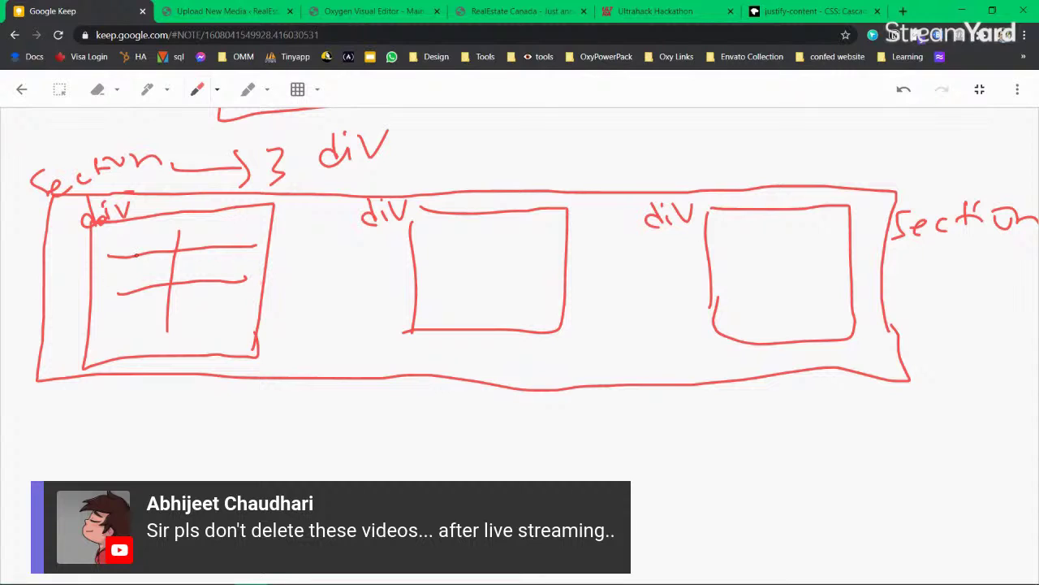
Step: Mark both rows of the first div box with a "P" and draw five text lines inside the middle div box
{"action": "mouse_move", "coordinate": [114, 252]}
{"action": "left_mouse_down"}
{"action": "mouse_move", "coordinate": [109, 274]}
{"action": "mouse_move", "coordinate": [122, 260]}
{"action": "left_mouse_up"}
{"action": "mouse_move", "coordinate": [118, 249]}
{"action": "left_mouse_down"}
{"action": "mouse_move", "coordinate": [139, 241]}
{"action": "mouse_move", "coordinate": [124, 292]}
{"action": "mouse_move", "coordinate": [126, 284]}
{"action": "left_mouse_up"}
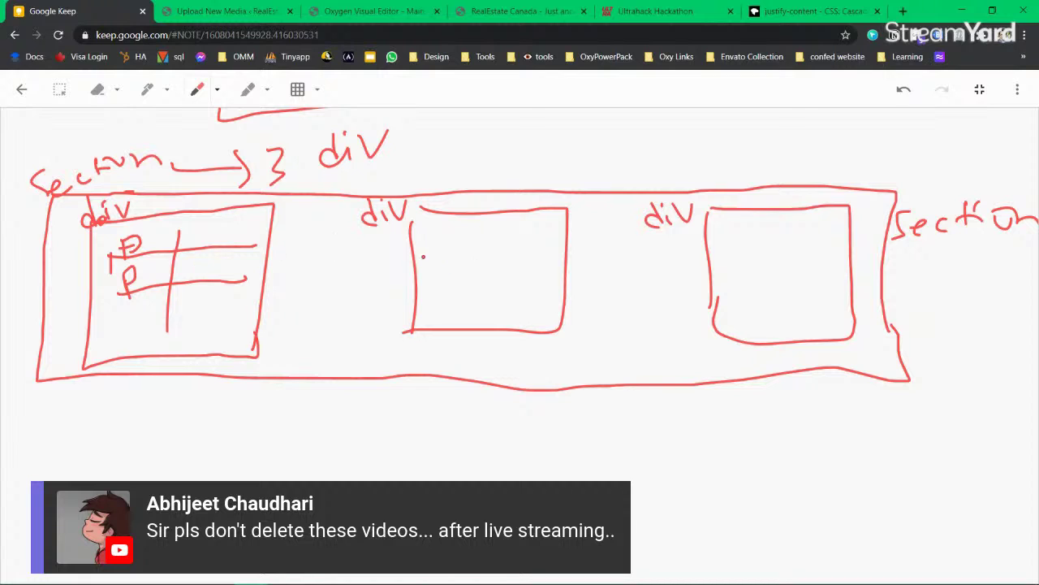
{"action": "left_click_drag", "start_coordinate": [441, 234], "coordinate": [545, 227]}
{"action": "left_click_drag", "start_coordinate": [445, 253], "coordinate": [541, 243]}
{"action": "left_click_drag", "start_coordinate": [447, 275], "coordinate": [536, 270]}
{"action": "left_click_drag", "start_coordinate": [449, 292], "coordinate": [528, 286]}
{"action": "left_click_drag", "start_coordinate": [444, 314], "coordinate": [538, 305]}
{"action": "left_click_drag", "start_coordinate": [547, 225], "coordinate": [543, 250]}
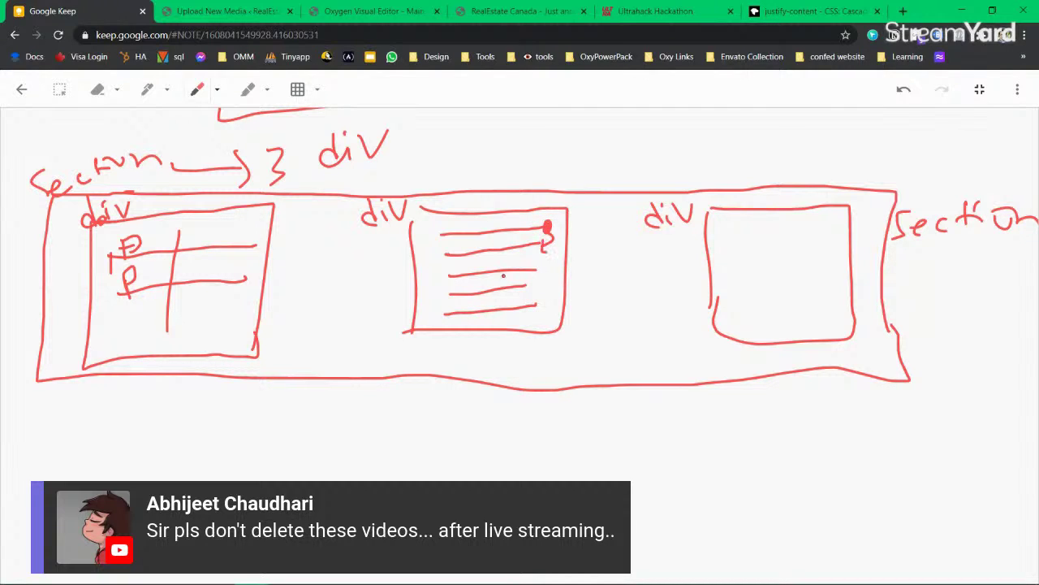
Step: Retrace the middle div's upper-left corner and the third div's left edge, and write a boxed "Social" label inside the third div
{"action": "mouse_move", "coordinate": [436, 208]}
{"action": "left_mouse_down"}
{"action": "mouse_move", "coordinate": [414, 214]}
{"action": "mouse_move", "coordinate": [413, 240]}
{"action": "left_mouse_up"}
{"action": "mouse_move", "coordinate": [723, 205]}
{"action": "left_mouse_down"}
{"action": "mouse_move", "coordinate": [710, 215]}
{"action": "mouse_move", "coordinate": [698, 268]}
{"action": "mouse_move", "coordinate": [723, 331]}
{"action": "left_mouse_up"}
{"action": "mouse_move", "coordinate": [725, 291]}
{"action": "left_mouse_down"}
{"action": "mouse_move", "coordinate": [783, 257]}
{"action": "mouse_move", "coordinate": [834, 268]}
{"action": "mouse_move", "coordinate": [731, 296]}
{"action": "mouse_move", "coordinate": [765, 280]}
{"action": "mouse_move", "coordinate": [812, 283]}
{"action": "left_mouse_up"}
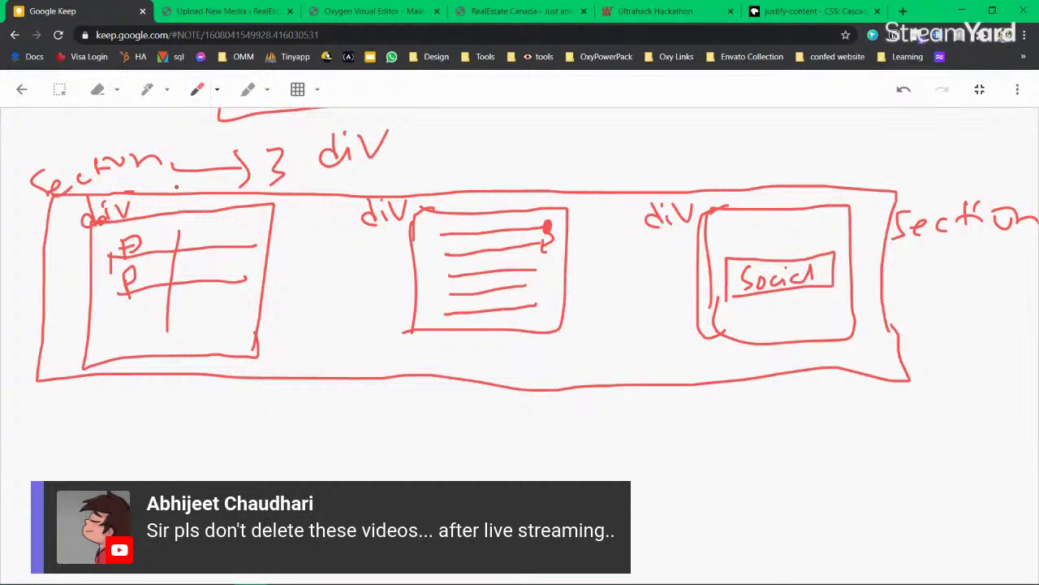
Step: Write "HTML elements" below the section sketch and frame it with a box
{"action": "mouse_move", "coordinate": [55, 474]}
{"action": "left_mouse_down"}
{"action": "mouse_move", "coordinate": [81, 481]}
{"action": "mouse_move", "coordinate": [129, 461]}
{"action": "mouse_move", "coordinate": [177, 477]}
{"action": "mouse_move", "coordinate": [282, 480]}
{"action": "mouse_move", "coordinate": [364, 468]}
{"action": "mouse_move", "coordinate": [391, 481]}
{"action": "left_mouse_up"}
{"action": "mouse_move", "coordinate": [41, 435]}
{"action": "left_mouse_down"}
{"action": "mouse_move", "coordinate": [46, 487]}
{"action": "mouse_move", "coordinate": [364, 406]}
{"action": "mouse_move", "coordinate": [406, 480]}
{"action": "left_mouse_up"}
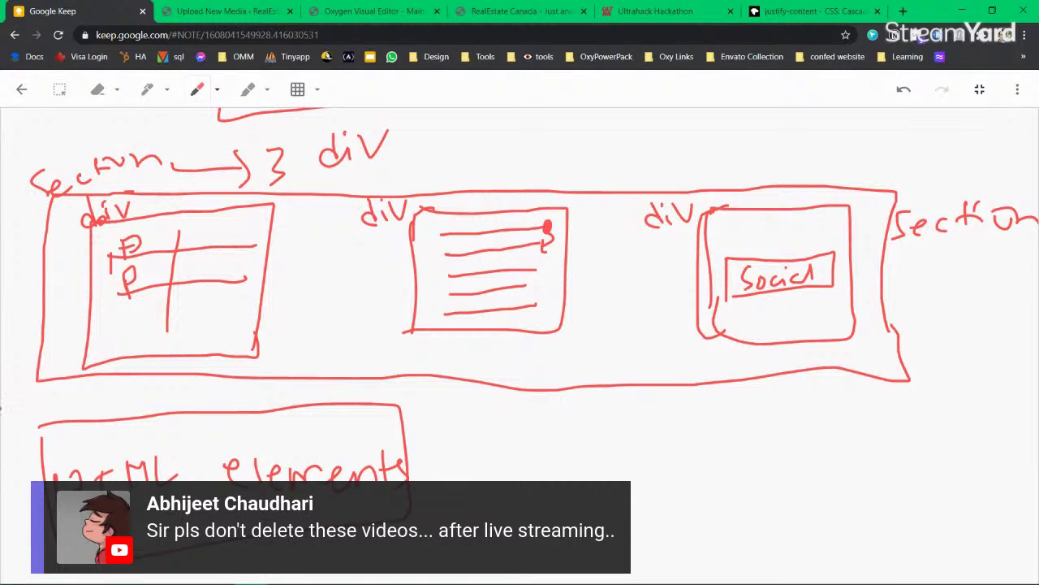
{"action": "left_click_drag", "start_coordinate": [44, 423], "coordinate": [35, 461]}
Step: Extend the note above the sketch with an arrow and "spaced around" after "3 div", checking the MDN demo for the wording
{"action": "left_click_drag", "start_coordinate": [406, 163], "coordinate": [447, 165]}
{"action": "left_click_drag", "start_coordinate": [432, 154], "coordinate": [441, 181]}
{"action": "mouse_move", "coordinate": [481, 134]}
{"action": "left_mouse_down"}
{"action": "mouse_move", "coordinate": [469, 168]}
{"action": "mouse_move", "coordinate": [492, 173]}
{"action": "left_mouse_up"}
{"action": "left_click_drag", "start_coordinate": [493, 142], "coordinate": [520, 164]}
{"action": "mouse_move", "coordinate": [528, 146]}
{"action": "left_mouse_down"}
{"action": "mouse_move", "coordinate": [528, 161]}
{"action": "mouse_move", "coordinate": [549, 146]}
{"action": "mouse_move", "coordinate": [557, 156]}
{"action": "left_mouse_up"}
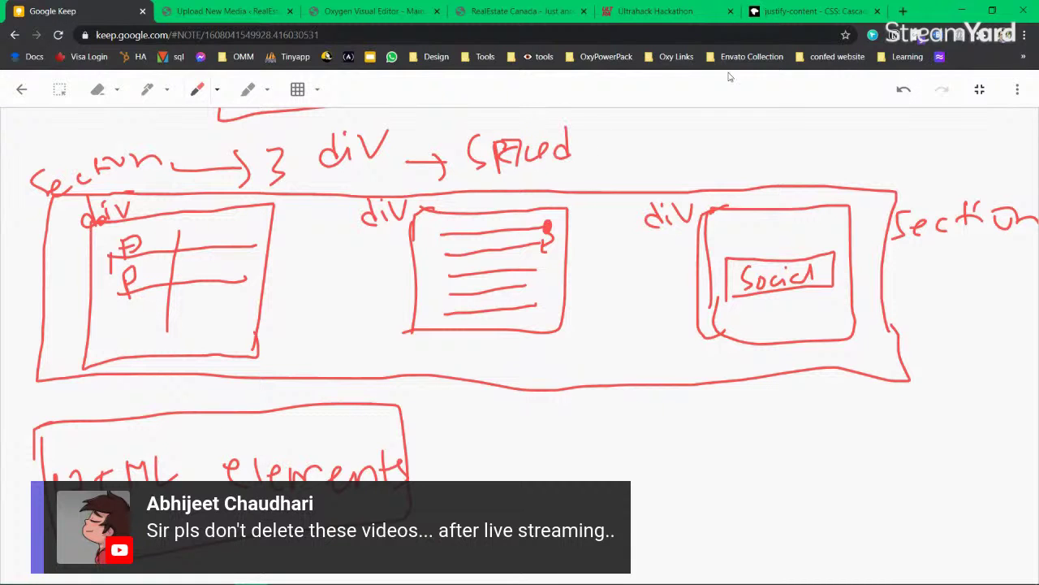
{"action": "left_click", "coordinate": [804, 12]}
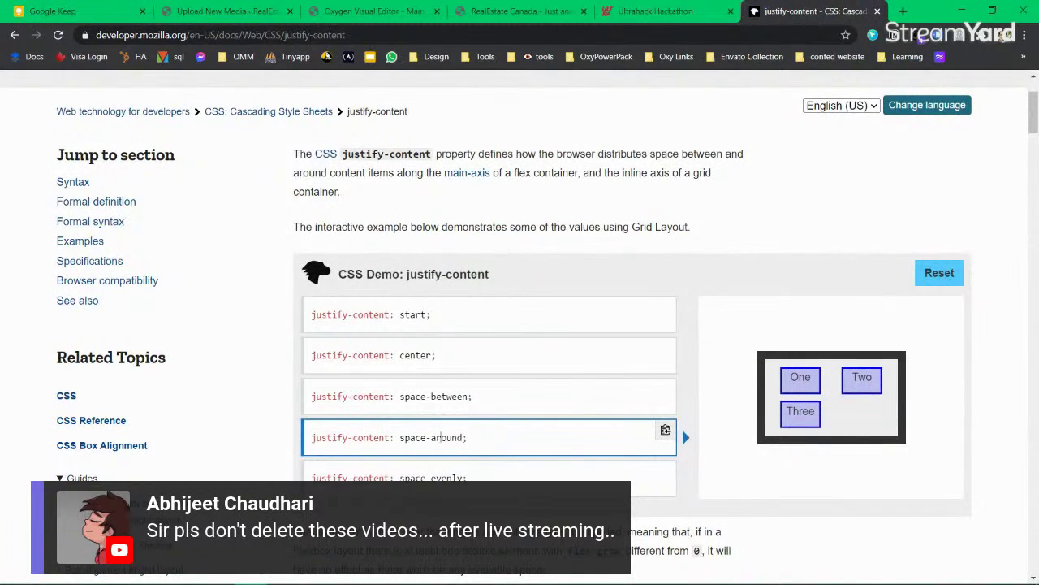
{"action": "left_click", "coordinate": [118, 11]}
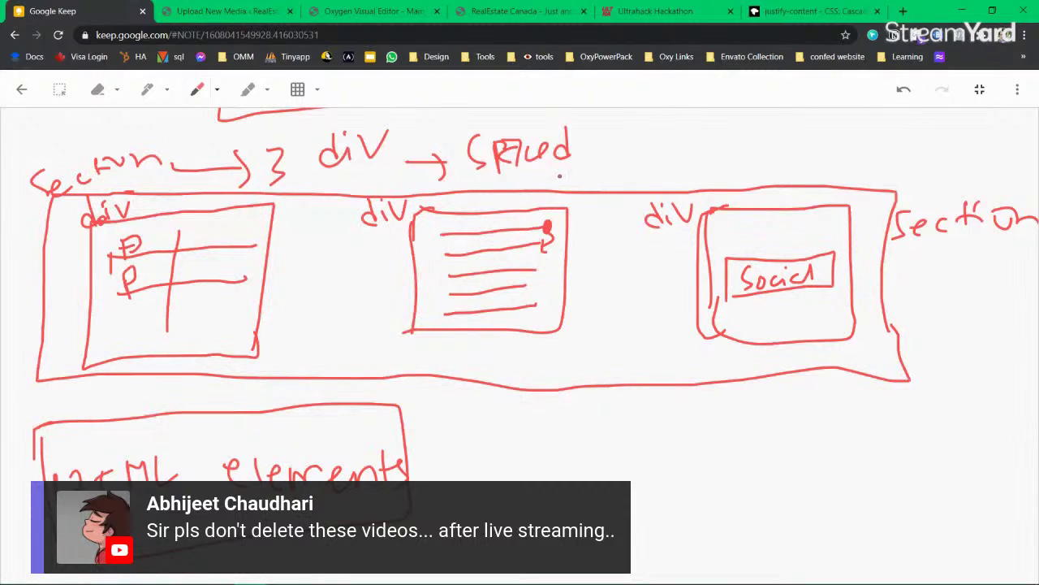
{"action": "mouse_move", "coordinate": [609, 140]}
{"action": "left_mouse_down"}
{"action": "mouse_move", "coordinate": [612, 164]}
{"action": "mouse_move", "coordinate": [632, 146]}
{"action": "mouse_move", "coordinate": [656, 156]}
{"action": "left_mouse_up"}
{"action": "left_click_drag", "start_coordinate": [663, 147], "coordinate": [687, 158]}
{"action": "left_click", "coordinate": [728, 144]}
{"action": "mouse_move", "coordinate": [726, 120]}
{"action": "left_mouse_down"}
{"action": "mouse_move", "coordinate": [726, 136]}
{"action": "mouse_move", "coordinate": [730, 121]}
{"action": "left_mouse_up"}
{"action": "left_click_drag", "start_coordinate": [684, 156], "coordinate": [703, 147]}
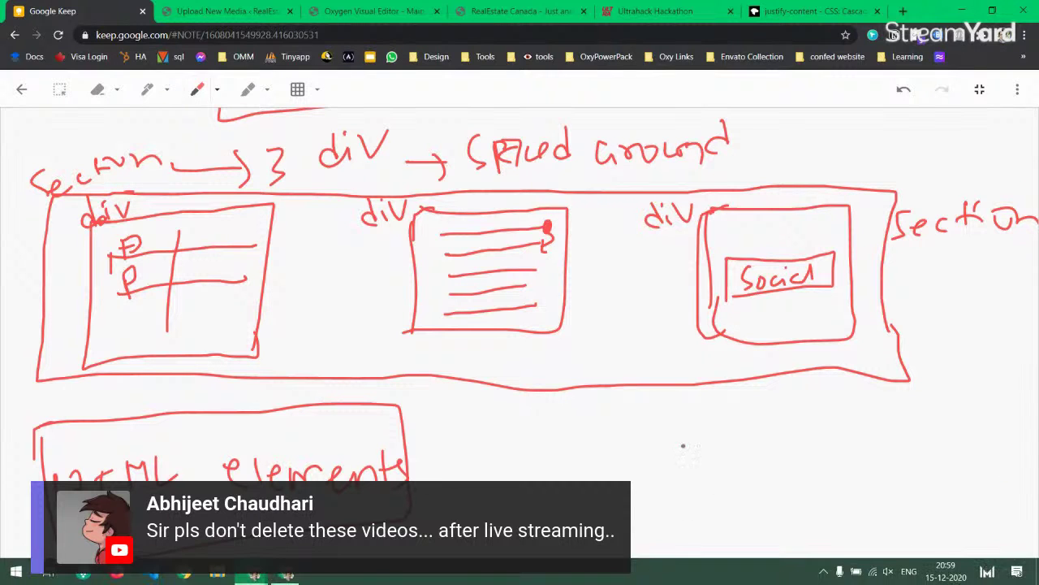
Step: Switch to the Oxygen Visual Editor and set the page preview to the full desktop size
{"action": "left_click", "coordinate": [385, 16]}
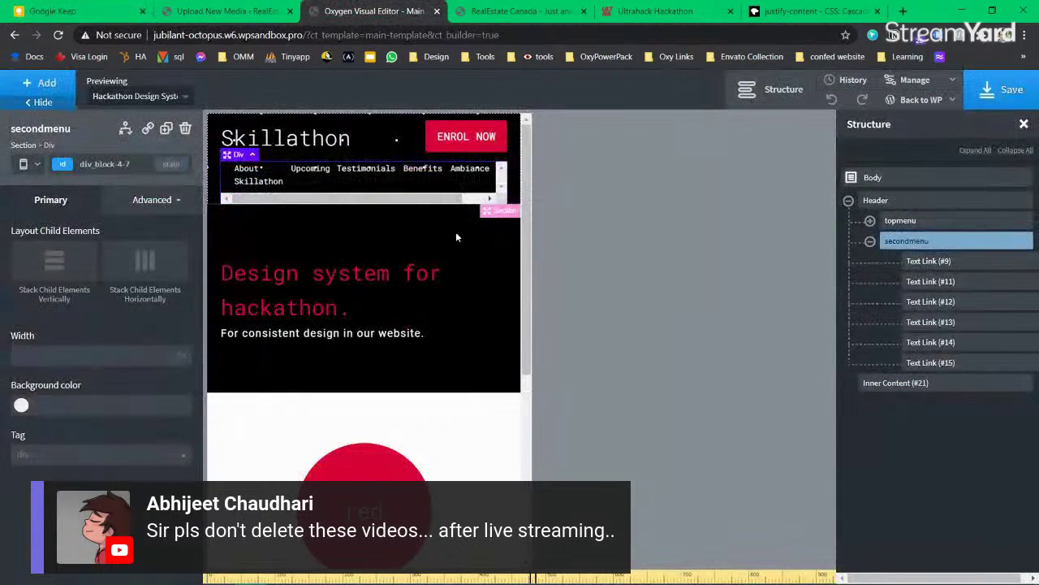
{"action": "left_click", "coordinate": [26, 163]}
{"action": "left_click", "coordinate": [50, 187]}
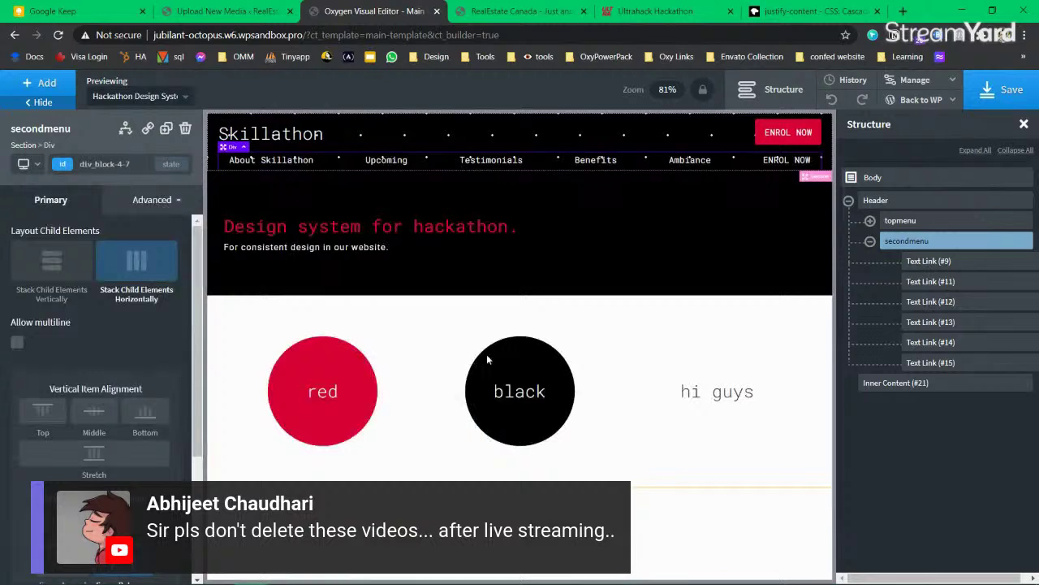
Step: Collapse the Header in the structure tree, select Body, and add a Section element to it
{"action": "left_click", "coordinate": [849, 200]}
{"action": "left_click", "coordinate": [904, 220]}
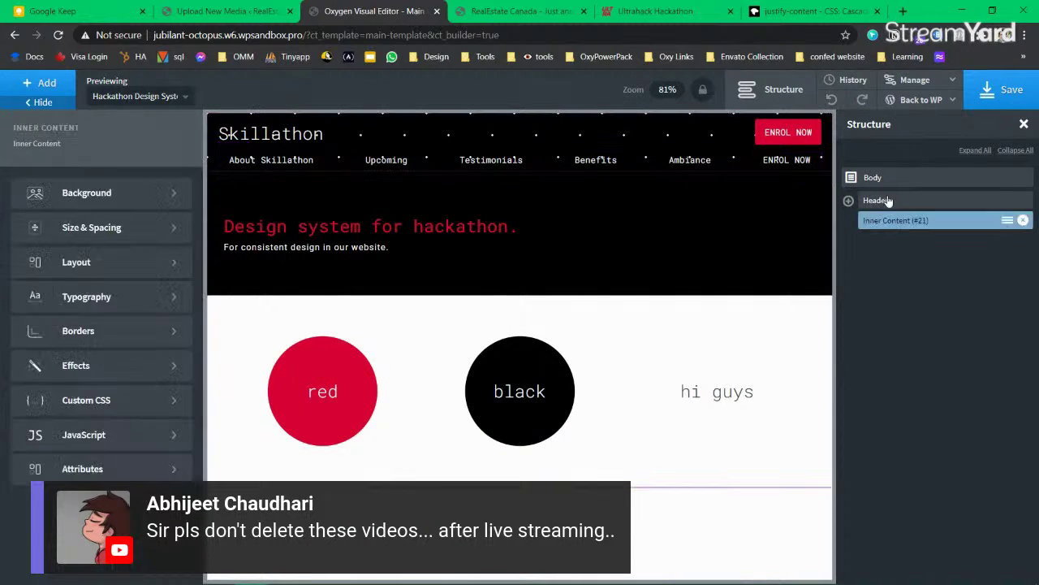
{"action": "left_click", "coordinate": [889, 178]}
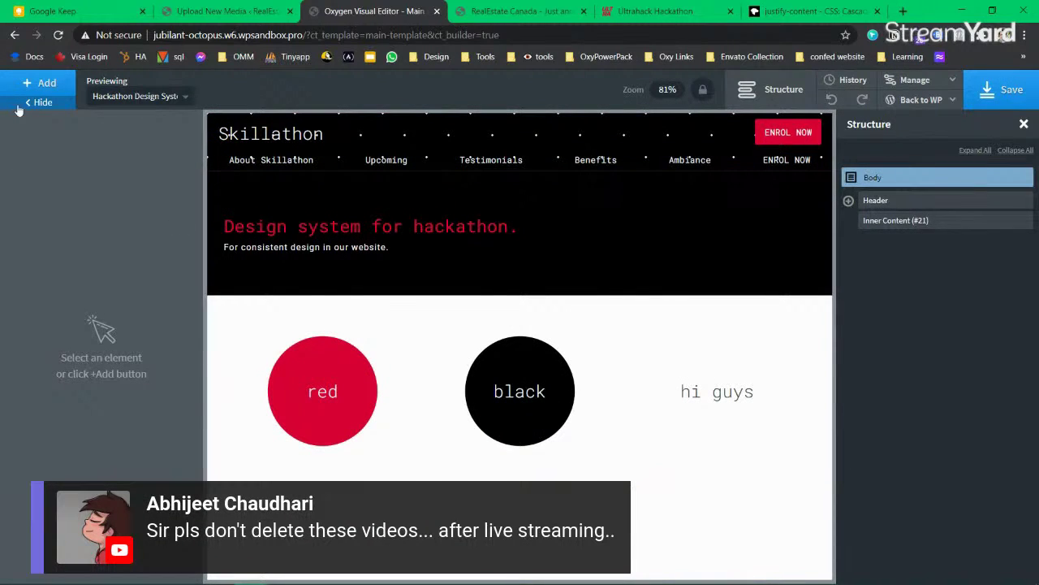
{"action": "left_click", "coordinate": [44, 86]}
{"action": "type", "text": "section"}
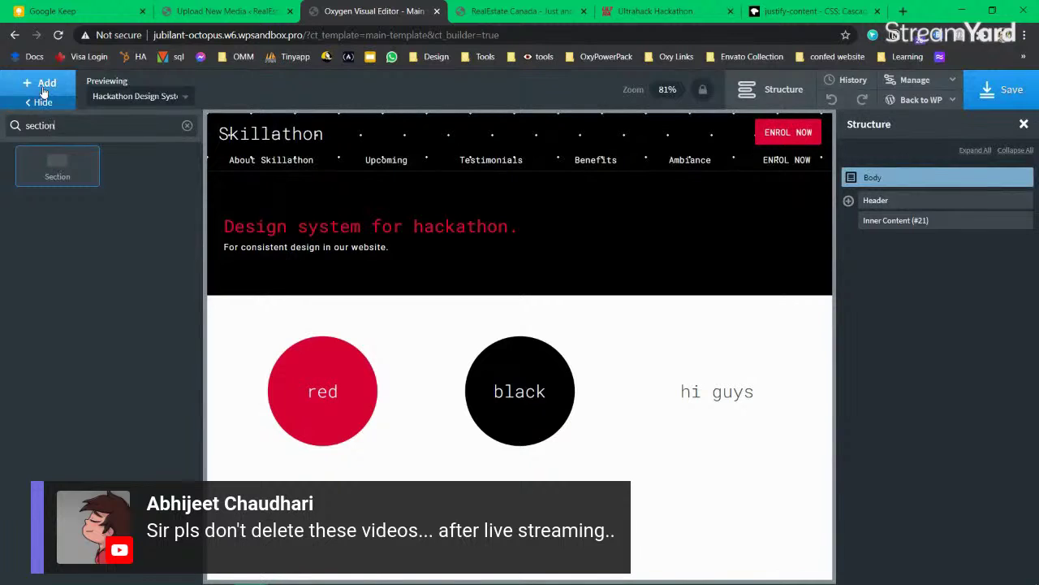
{"action": "key", "text": "Return"}
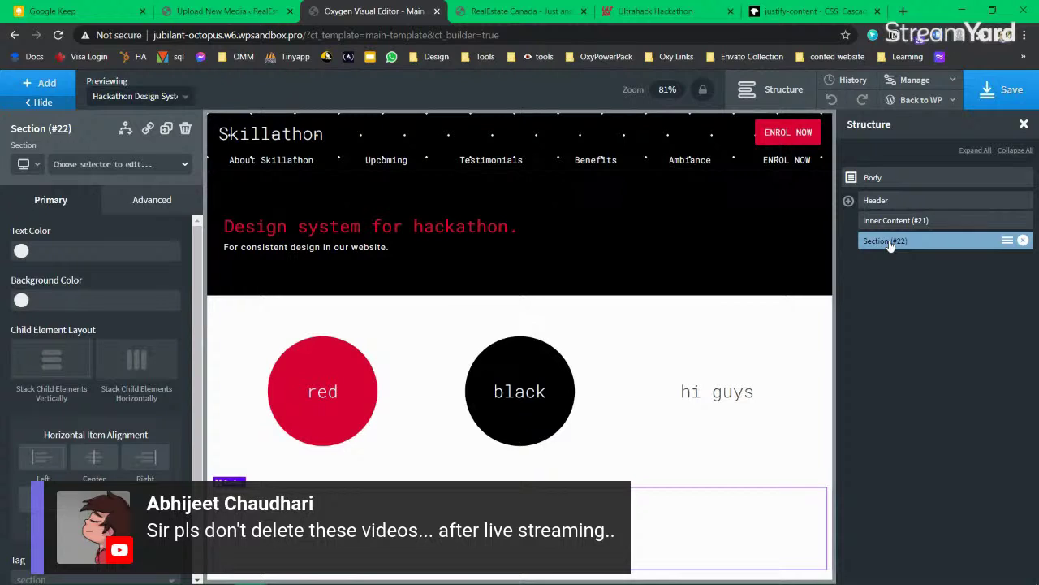
Step: Rename the newly added section in the structure tree as Footer
{"action": "left_click", "coordinate": [1007, 240]}
{"action": "left_click", "coordinate": [926, 323]}
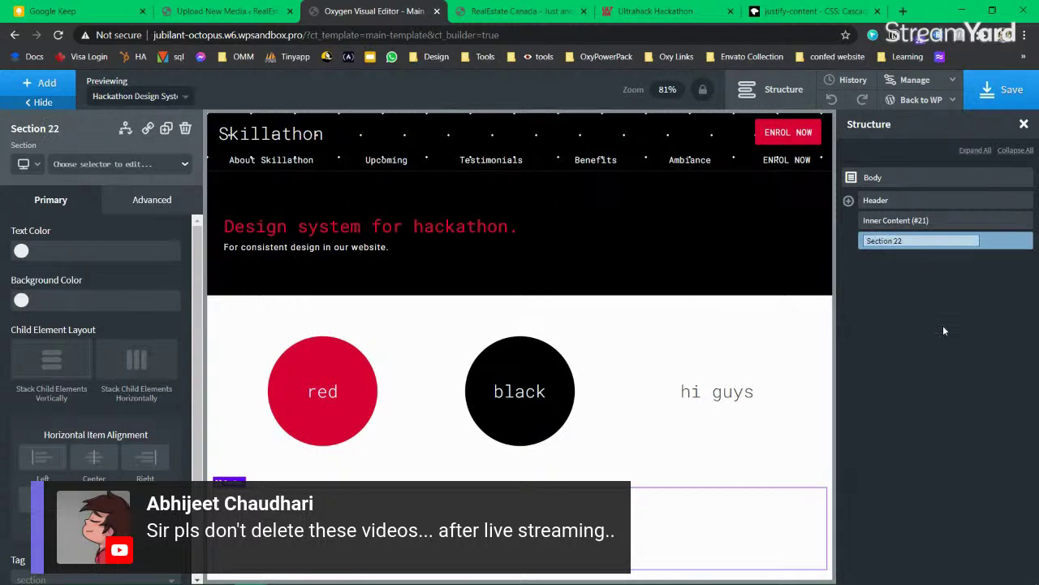
{"action": "type", "text": "F"}
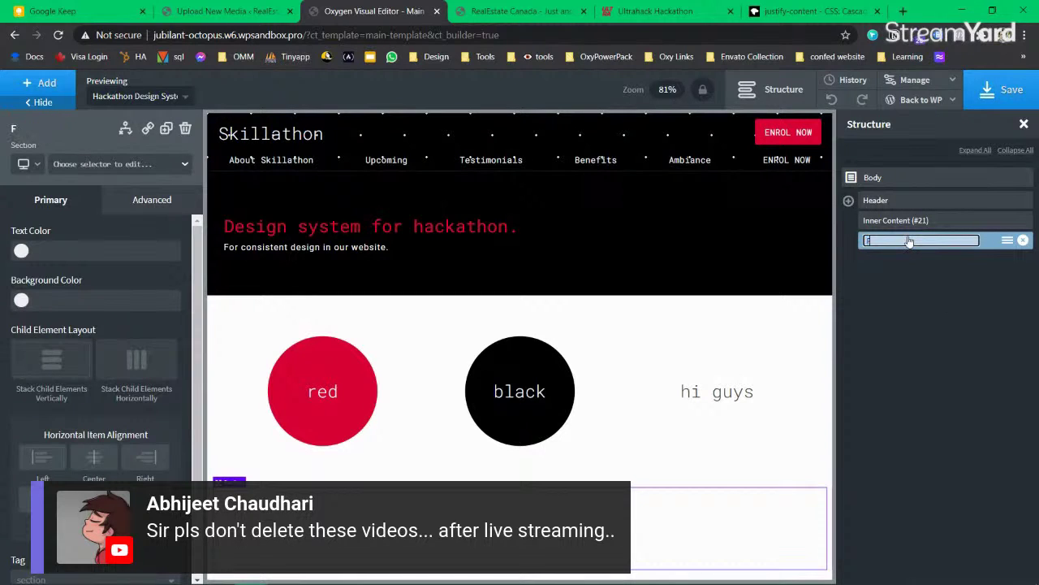
{"action": "type", "text": "ooter"}
{"action": "key", "text": "Return"}
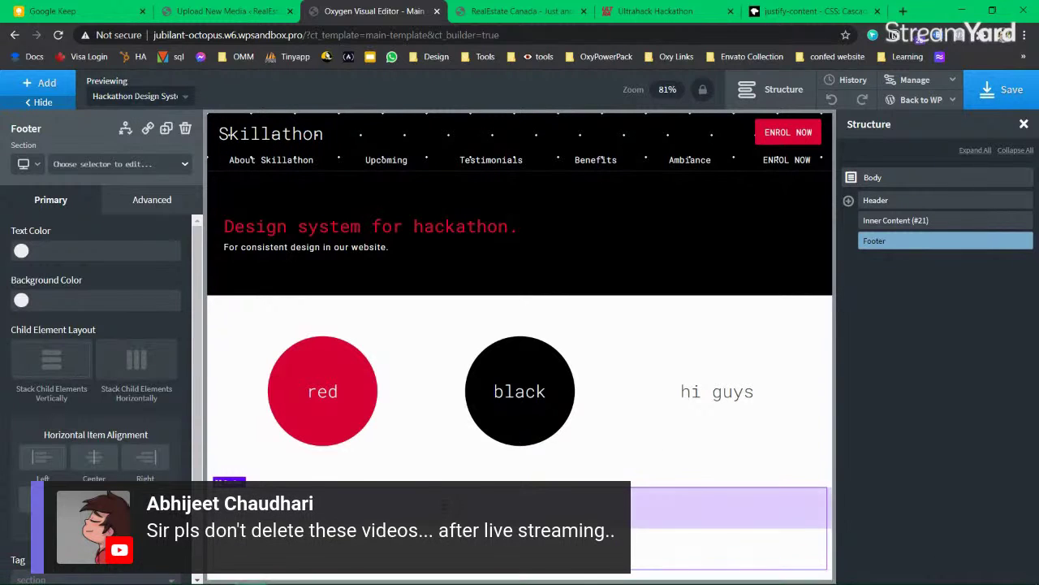
Step: Add a Div inside the Footer section and duplicate it twice to make three sibling divs
{"action": "left_click", "coordinate": [65, 90]}
{"action": "type", "text": "div"}
{"action": "left_click", "coordinate": [57, 166]}
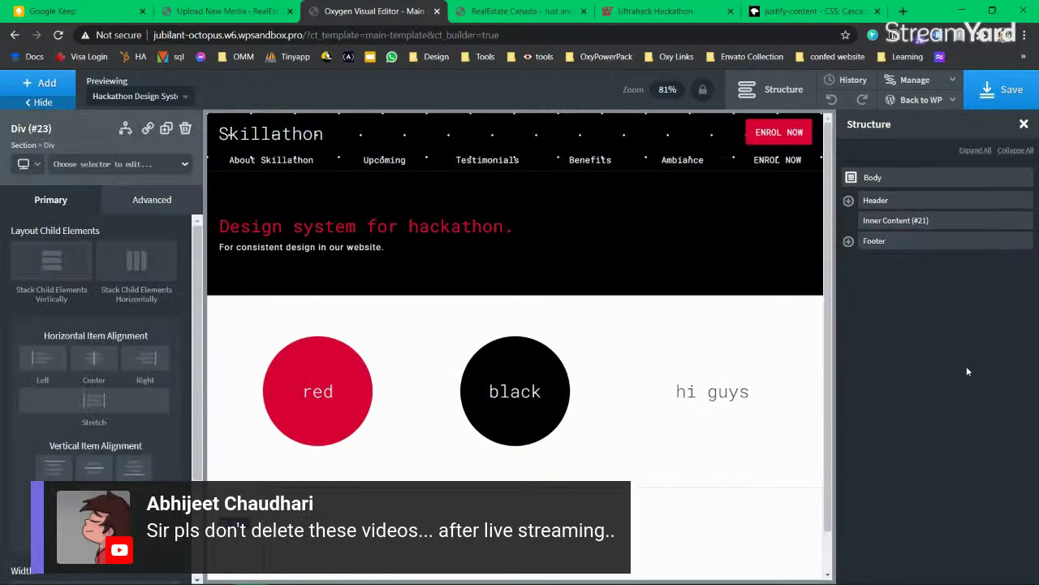
{"action": "left_click", "coordinate": [849, 242]}
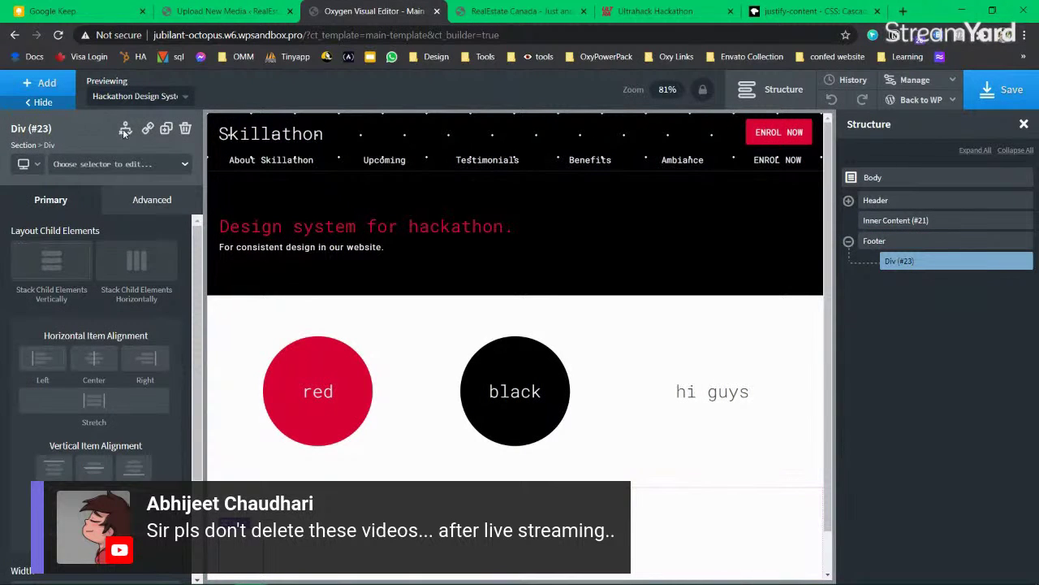
{"action": "left_click", "coordinate": [166, 129]}
{"action": "left_click", "coordinate": [166, 130]}
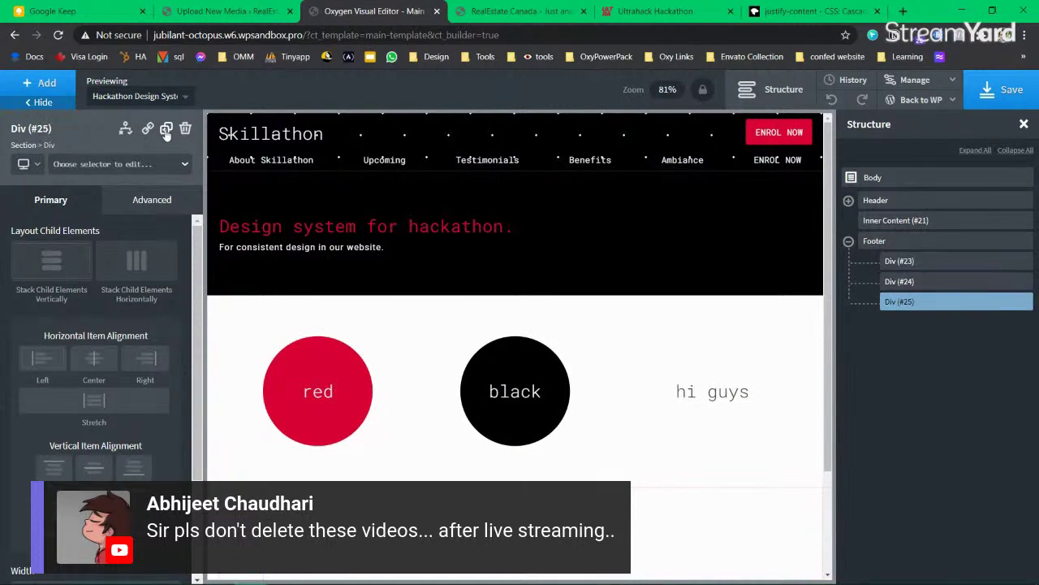
{"action": "left_click", "coordinate": [911, 268]}
{"action": "left_click", "coordinate": [905, 302]}
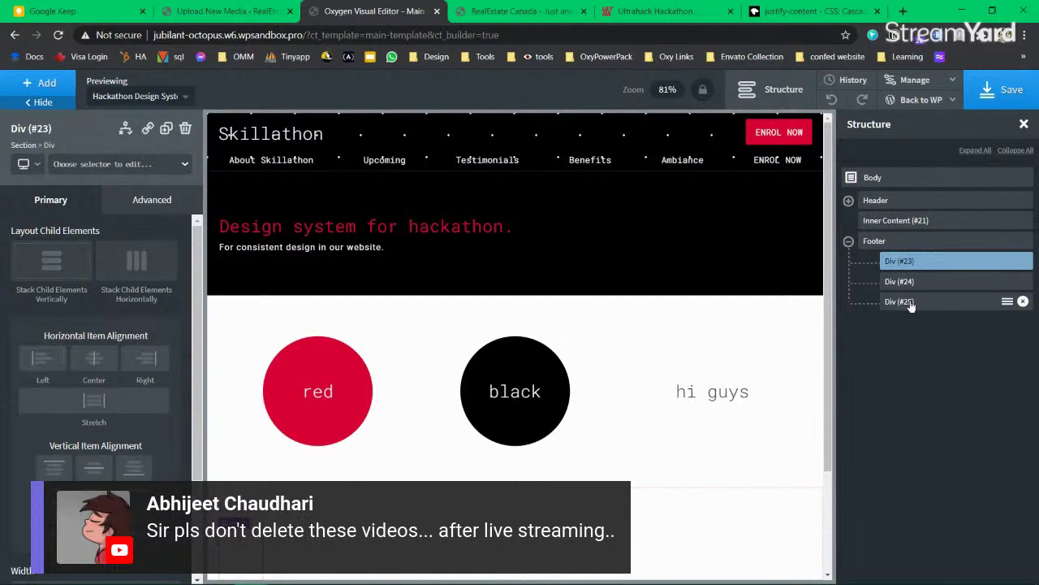
Step: Select the Footer, then review the MDN justify-content demo and the Google Keep section sketch before returning to the Oxygen Visual Editor
{"action": "left_click", "coordinate": [901, 243]}
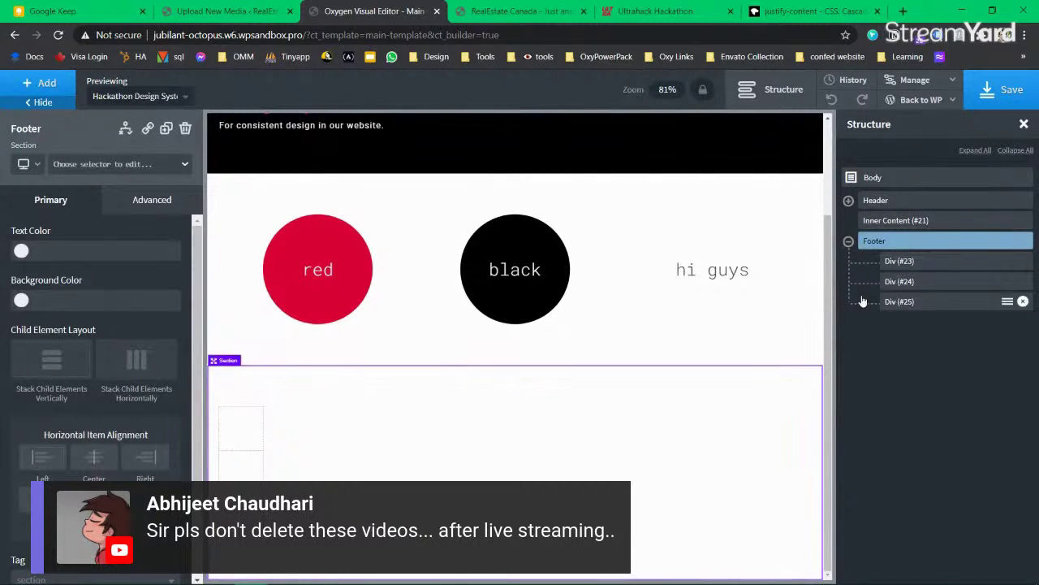
{"action": "left_click", "coordinate": [792, 12]}
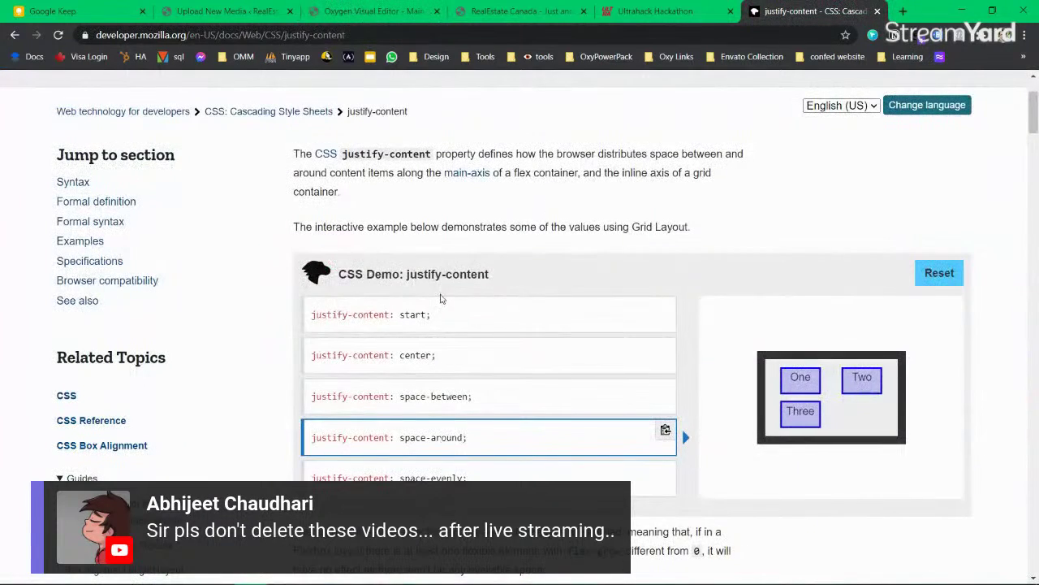
{"action": "left_click", "coordinate": [654, 12]}
{"action": "left_click", "coordinate": [53, 11]}
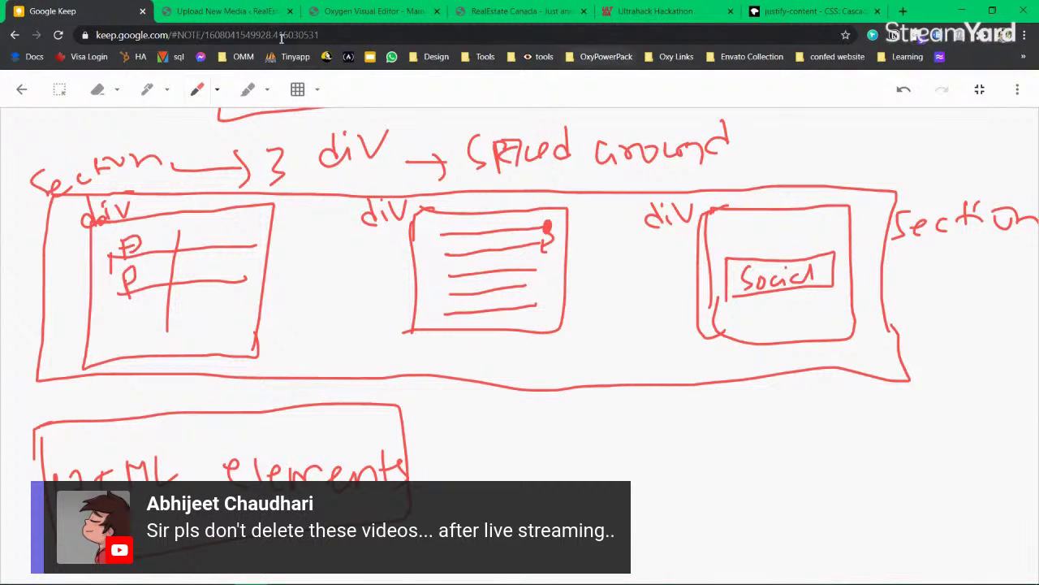
{"action": "left_click", "coordinate": [235, 11]}
{"action": "left_click", "coordinate": [365, 11]}
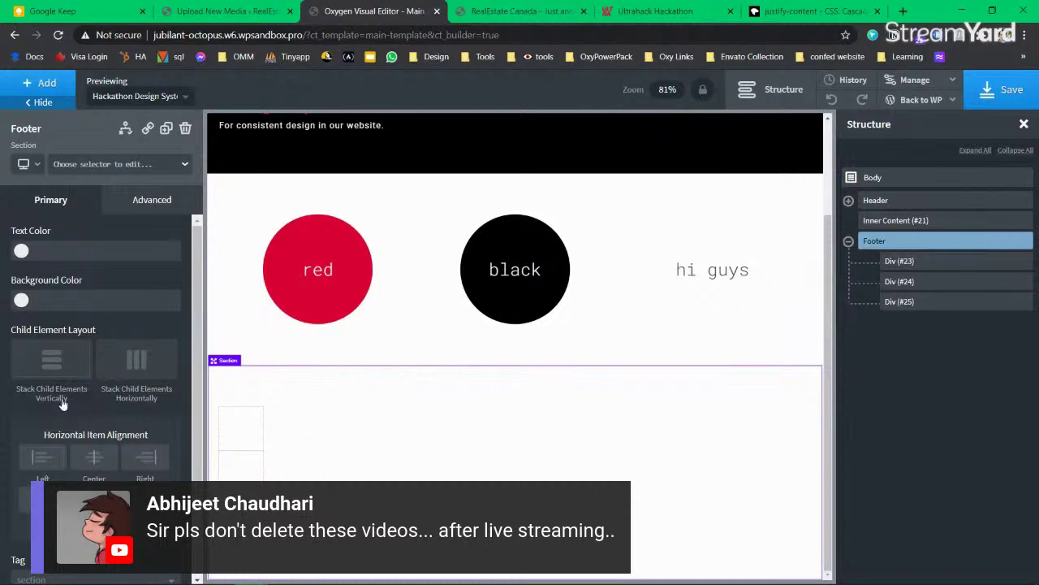
Step: Try stacking the Footer's child elements vertically and select its second and third divs on the canvas
{"action": "left_click", "coordinate": [65, 368]}
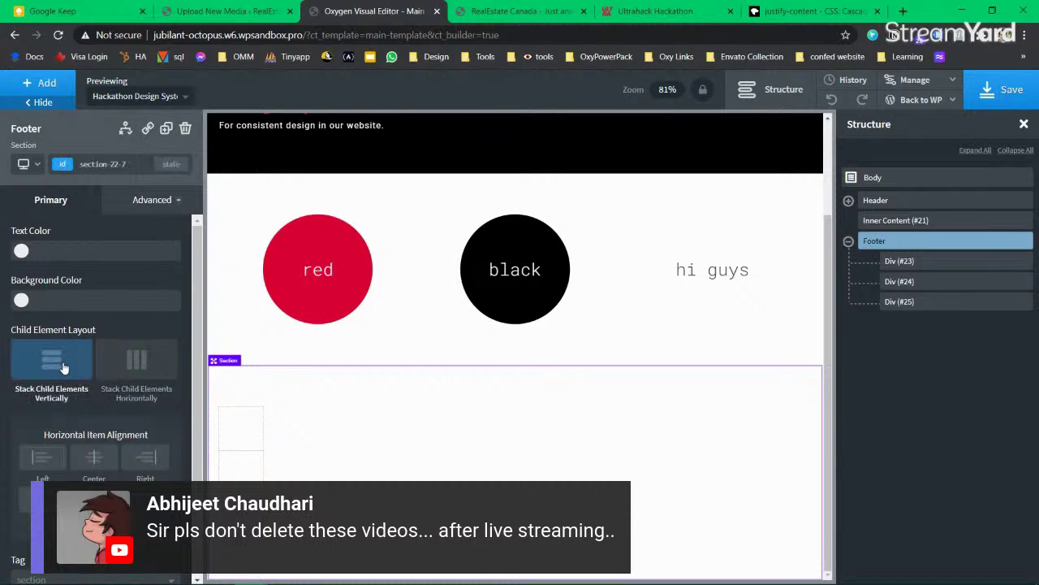
{"action": "left_click", "coordinate": [242, 486]}
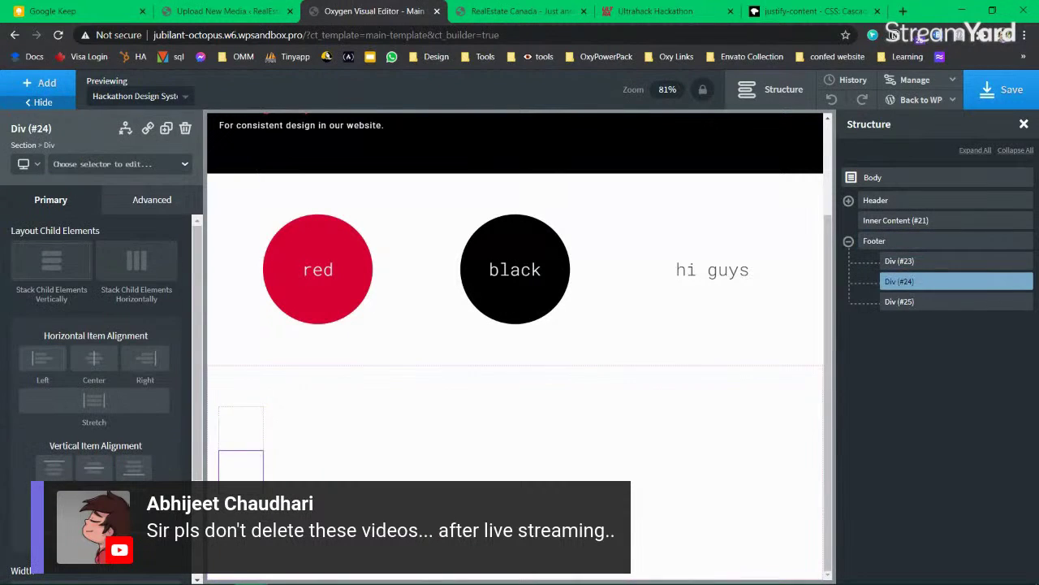
{"action": "left_click", "coordinate": [242, 513]}
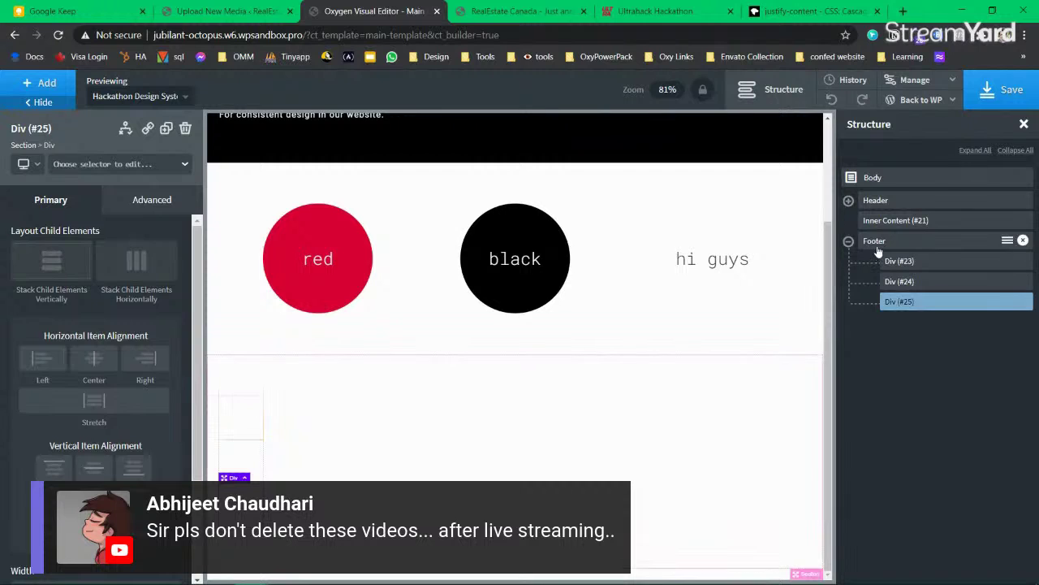
Step: Stack the Footer's child elements horizontally with Space Around alignment, consulting the Google Keep sketch and checking the three divs on the canvas
{"action": "left_click", "coordinate": [893, 241]}
{"action": "left_click", "coordinate": [136, 365]}
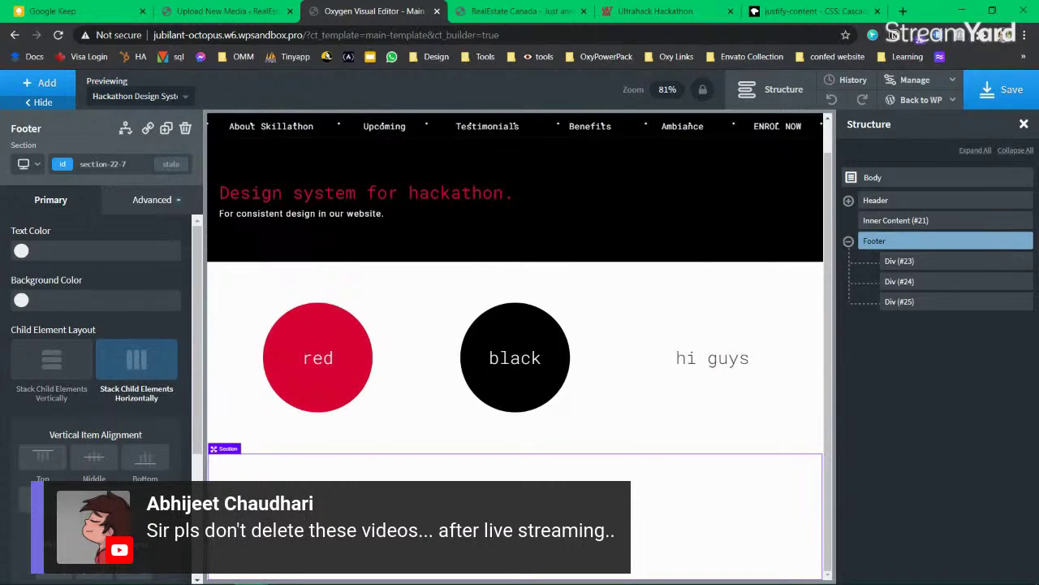
{"action": "scroll", "coordinate": [61, 412], "scroll_direction": "down", "scroll_amount": 3}
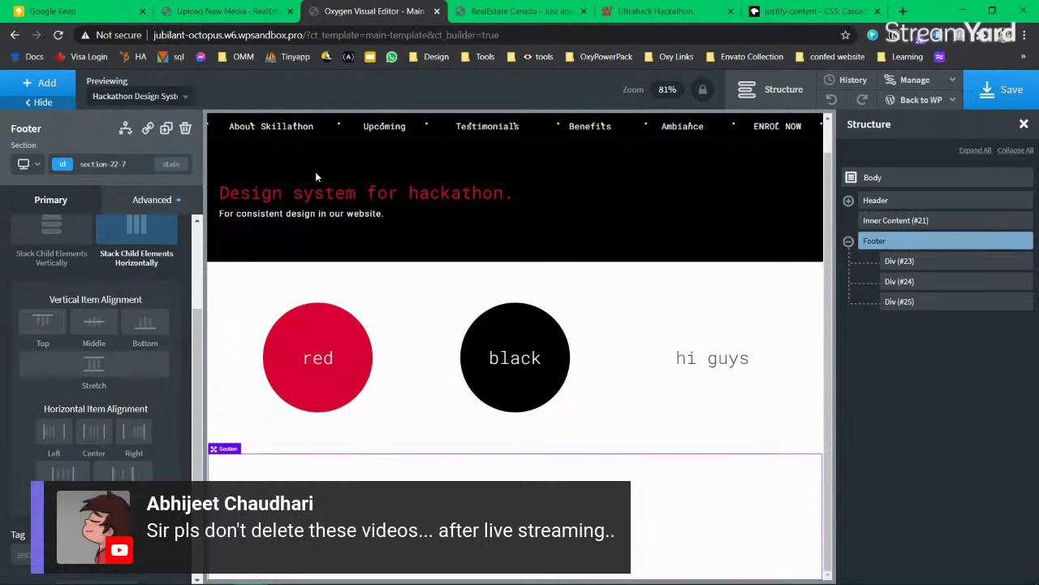
{"action": "left_click", "coordinate": [143, 11]}
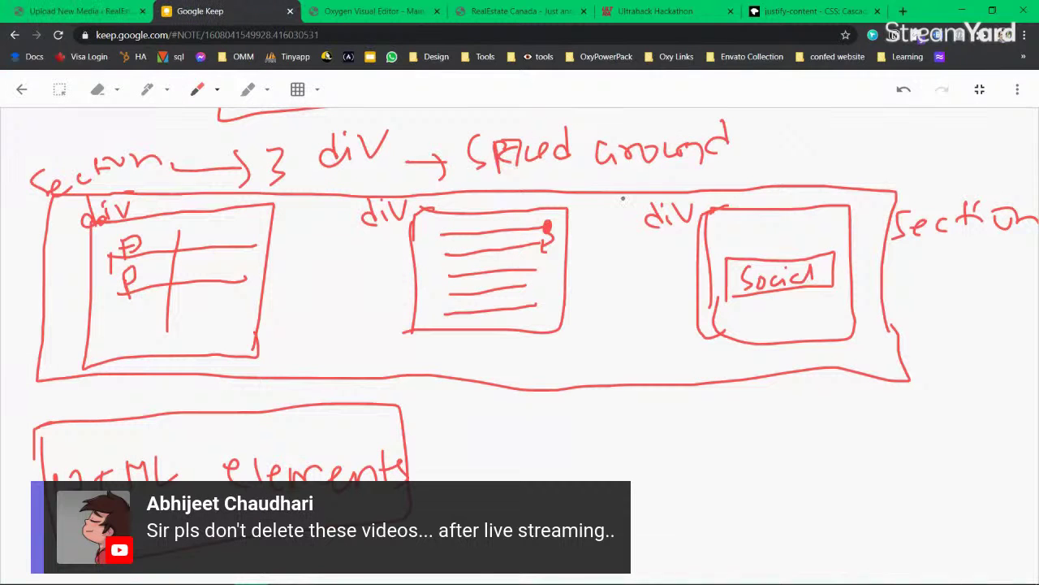
{"action": "left_click", "coordinate": [357, 11]}
{"action": "left_click", "coordinate": [62, 473]}
{"action": "left_click", "coordinate": [317, 504]}
{"action": "left_click", "coordinate": [515, 503]}
{"action": "left_click", "coordinate": [709, 518]}
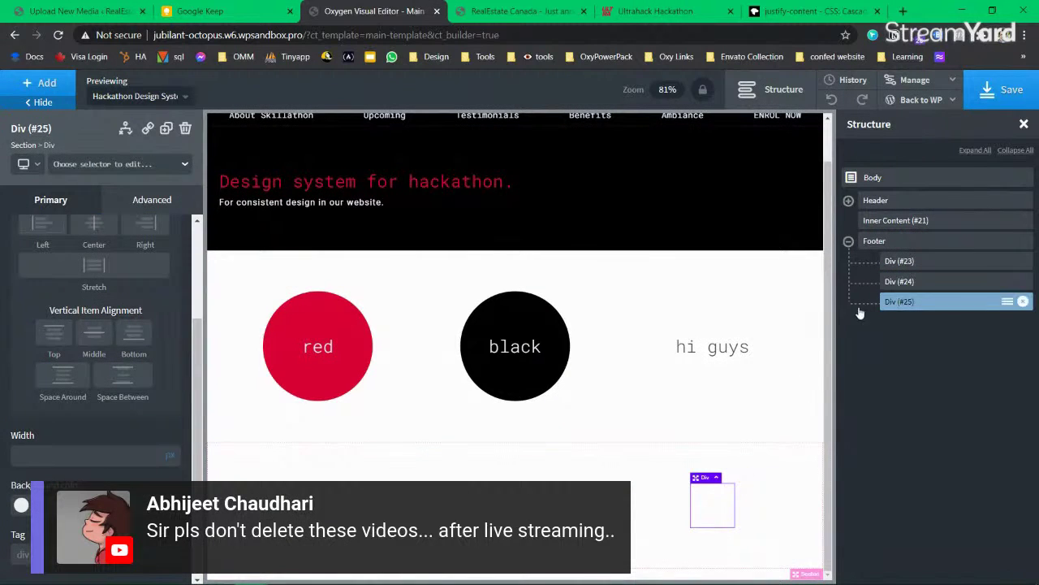
Step: Set the Footer's background to the dark global color #000 and save the template
{"action": "left_click", "coordinate": [878, 241]}
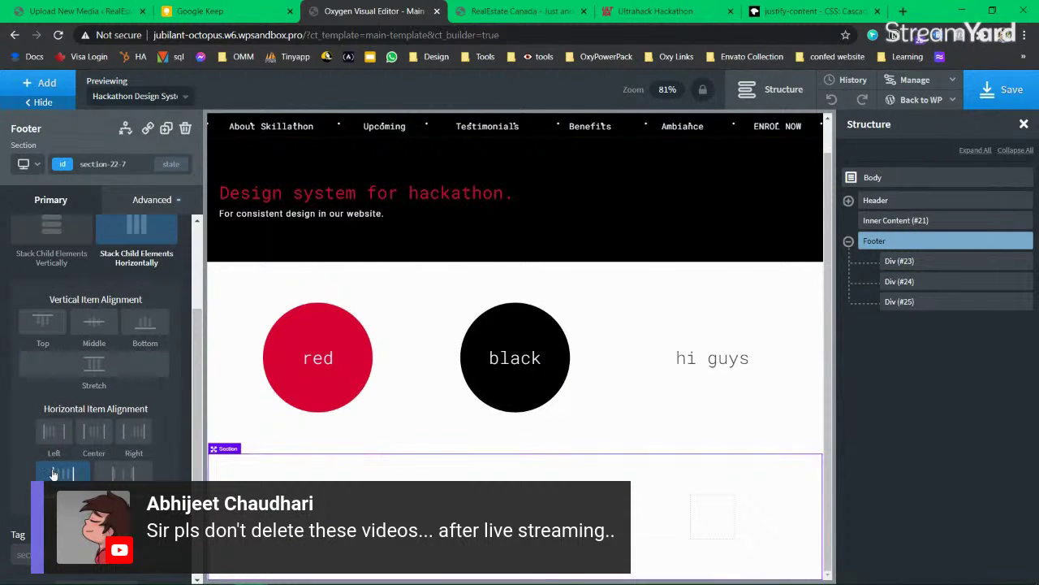
{"action": "scroll", "coordinate": [53, 474], "scroll_direction": "up", "scroll_amount": 3}
{"action": "left_click", "coordinate": [21, 302]}
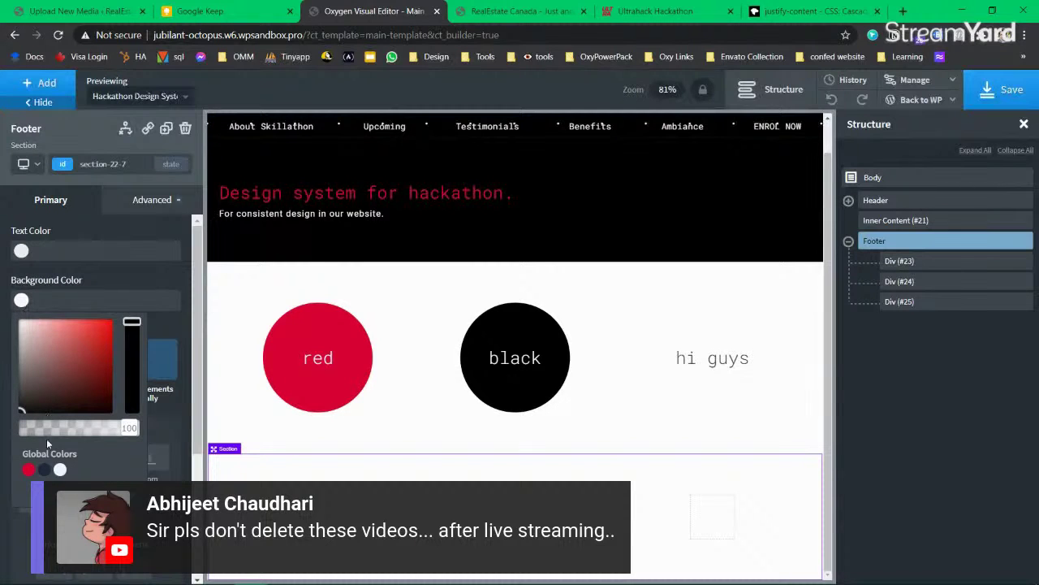
{"action": "left_click", "coordinate": [45, 470]}
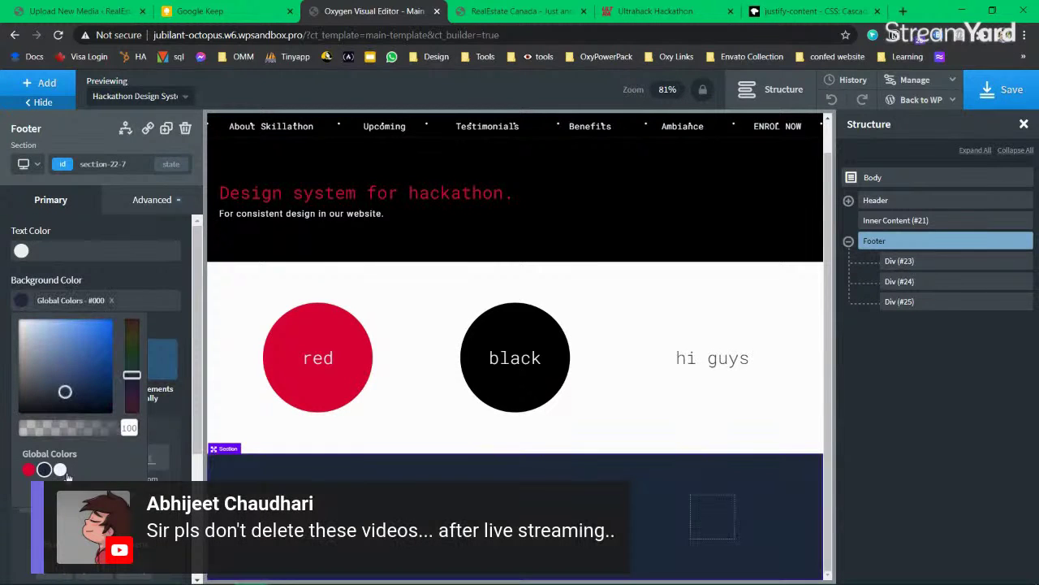
{"action": "scroll", "coordinate": [766, 480], "scroll_direction": "up", "scroll_amount": 1}
{"action": "scroll", "coordinate": [766, 480], "scroll_direction": "down", "scroll_amount": 1}
{"action": "scroll", "coordinate": [785, 484], "scroll_direction": "up", "scroll_amount": 1}
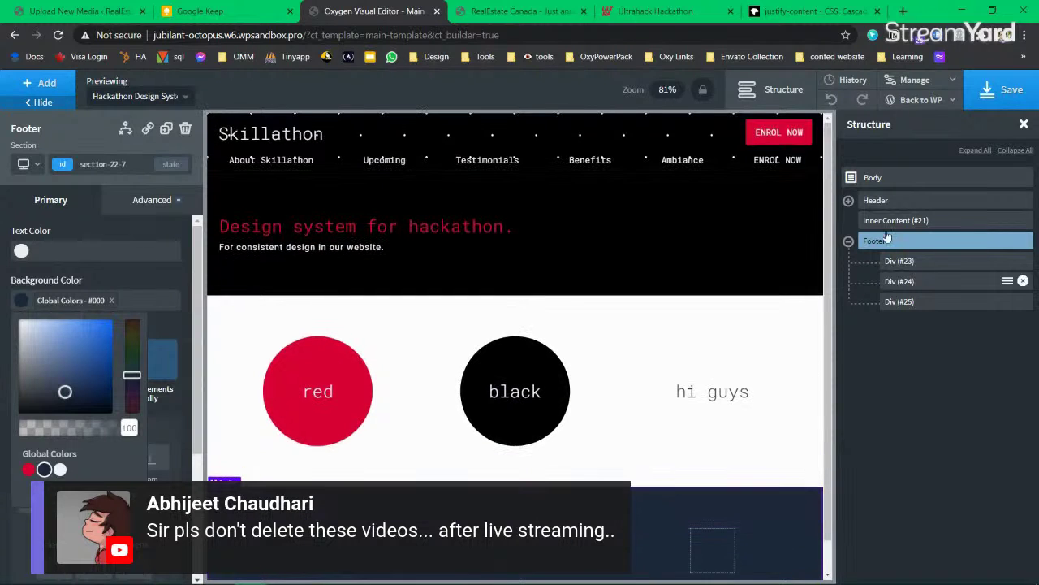
{"action": "left_click", "coordinate": [992, 106]}
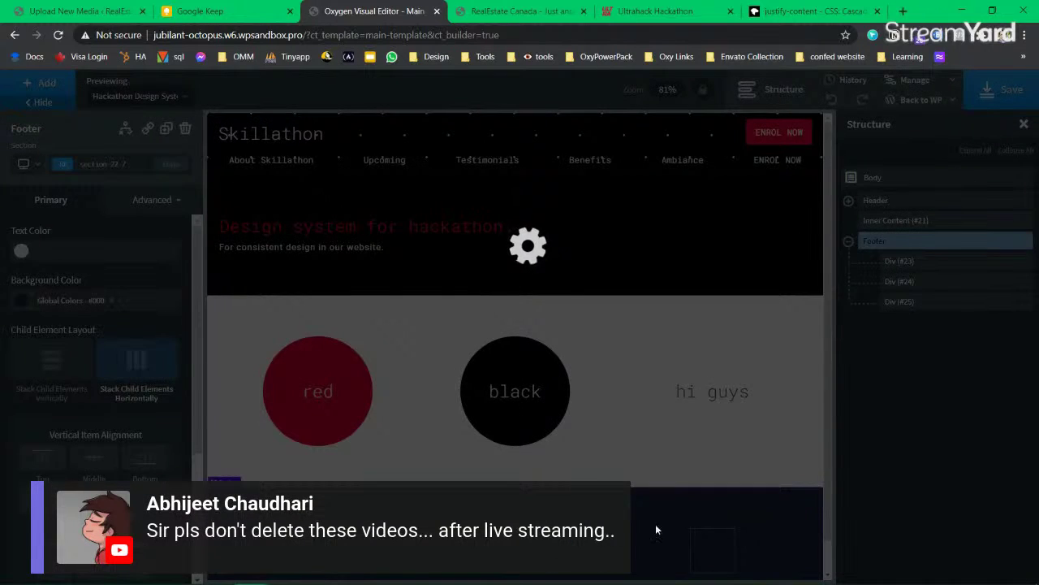
{"action": "scroll", "coordinate": [677, 514], "scroll_direction": "down", "scroll_amount": 1}
{"action": "scroll", "coordinate": [487, 211], "scroll_direction": "up", "scroll_amount": 1}
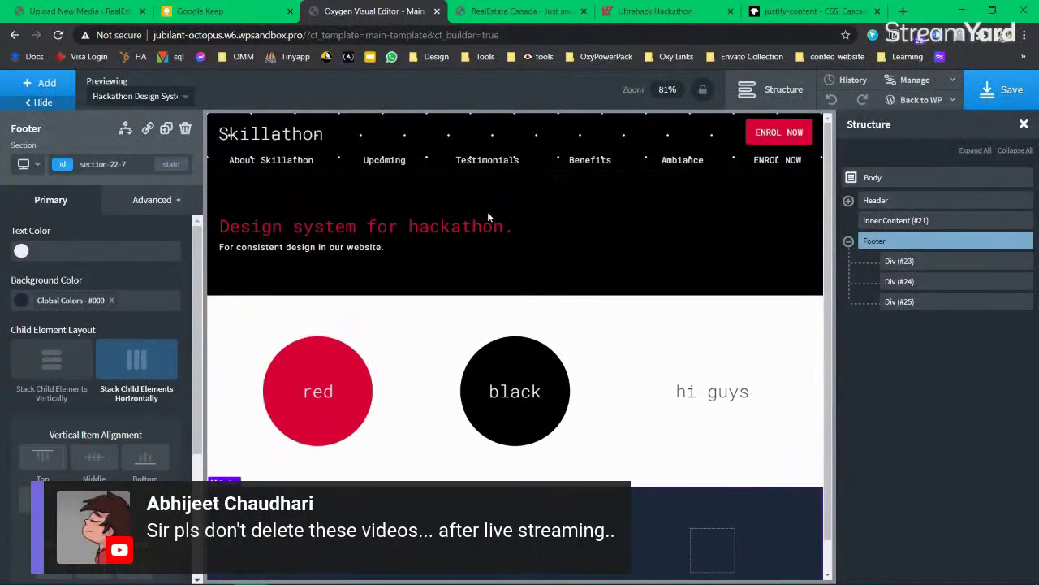
Step: Expand the Header in the structure tree, open its background color setting, and save the template again
{"action": "left_click", "coordinate": [877, 201]}
{"action": "left_click", "coordinate": [849, 202]}
{"action": "left_click", "coordinate": [895, 222]}
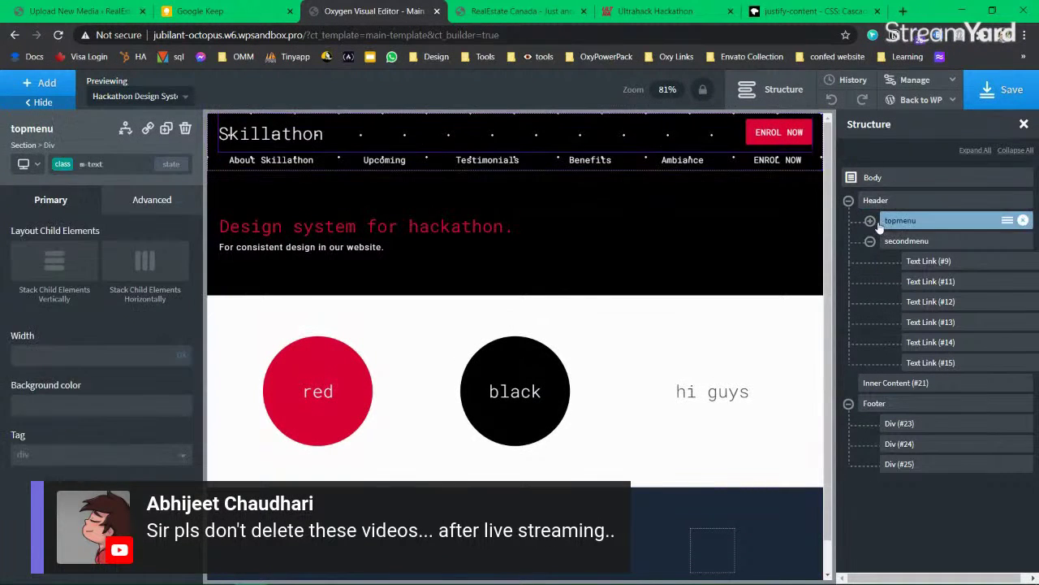
{"action": "left_click", "coordinate": [879, 203]}
{"action": "left_click", "coordinate": [21, 300]}
{"action": "left_click", "coordinate": [1003, 90]}
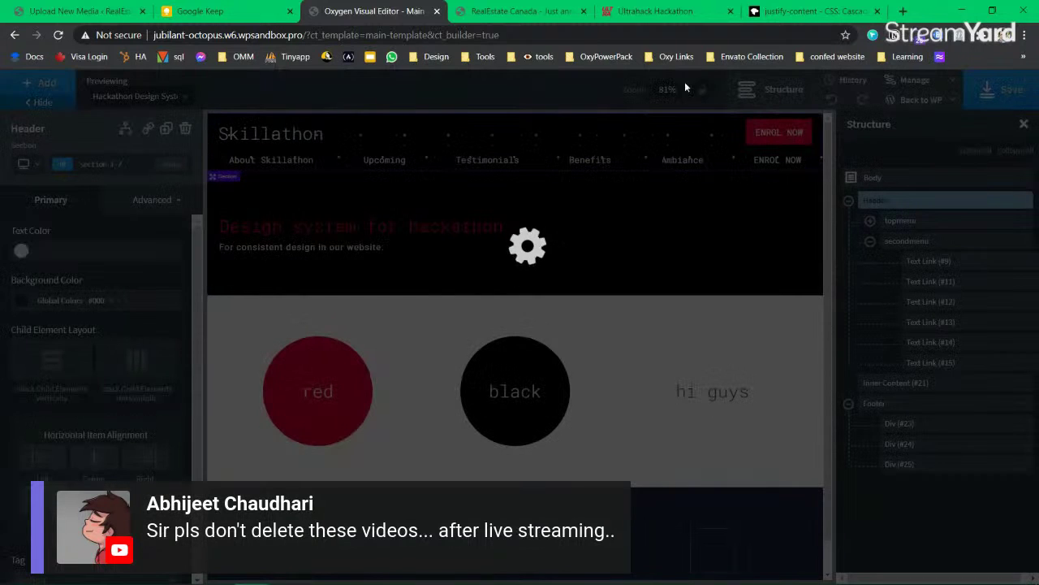
Step: Switch to the live site, reload it, and check the header and the new footer
{"action": "left_click", "coordinate": [513, 12]}
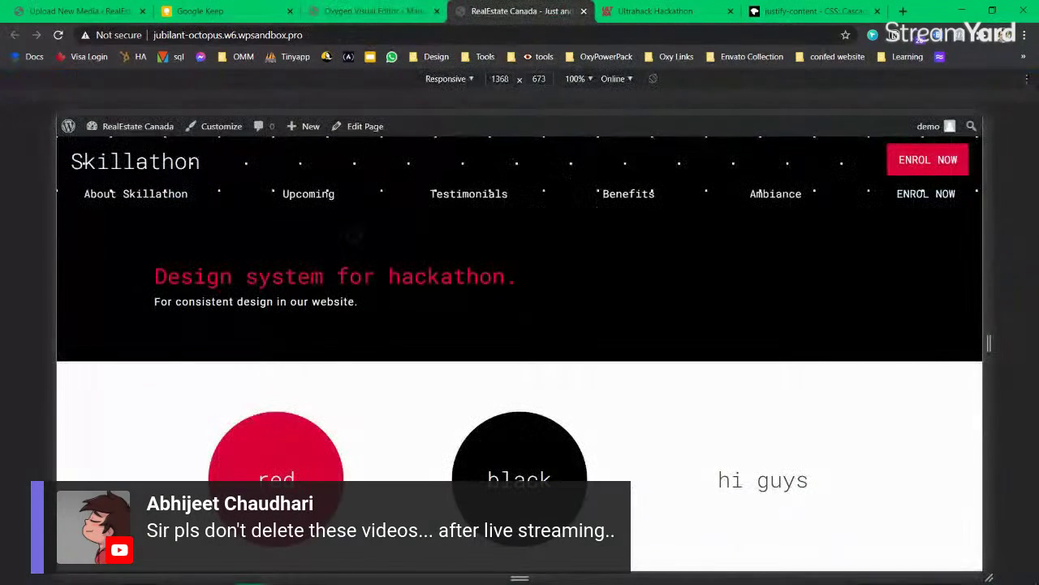
{"action": "left_click", "coordinate": [57, 35]}
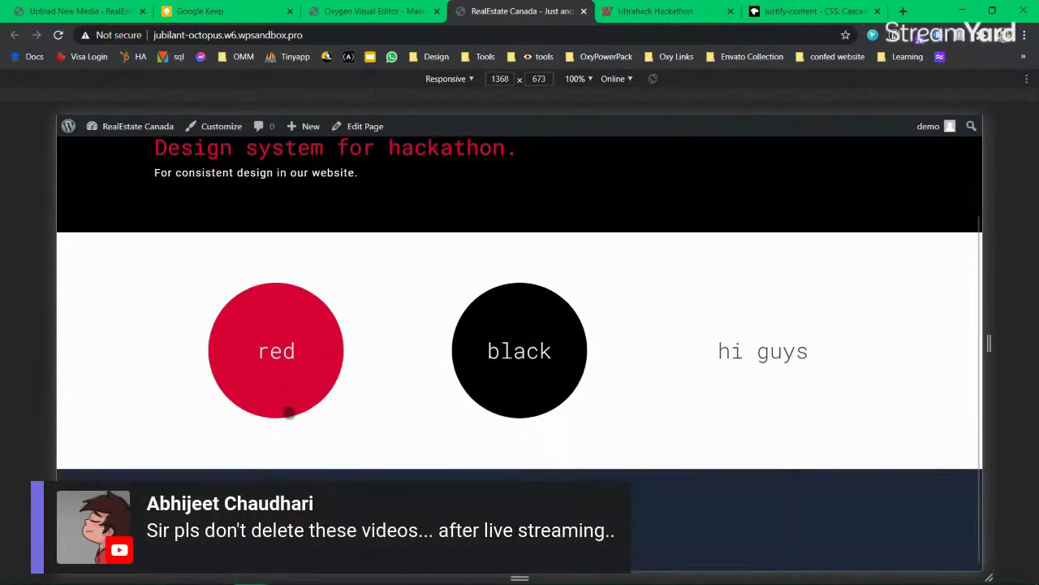
{"action": "scroll", "coordinate": [519, 349], "scroll_direction": "up", "scroll_amount": 2}
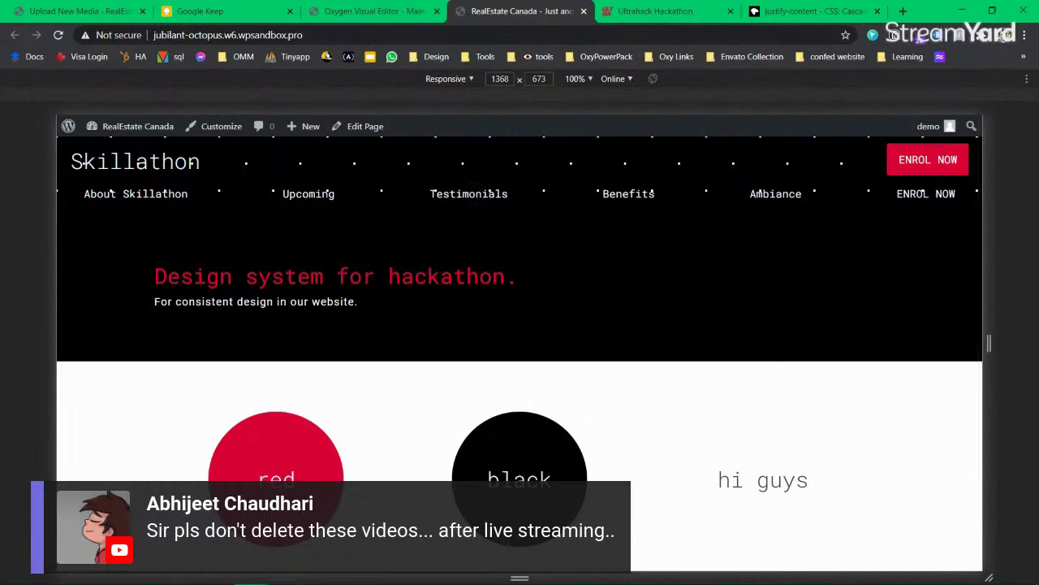
Step: Return to the Oxygen Visual Editor and examine the Header's background color and the template name in the page address
{"action": "left_click", "coordinate": [333, 15]}
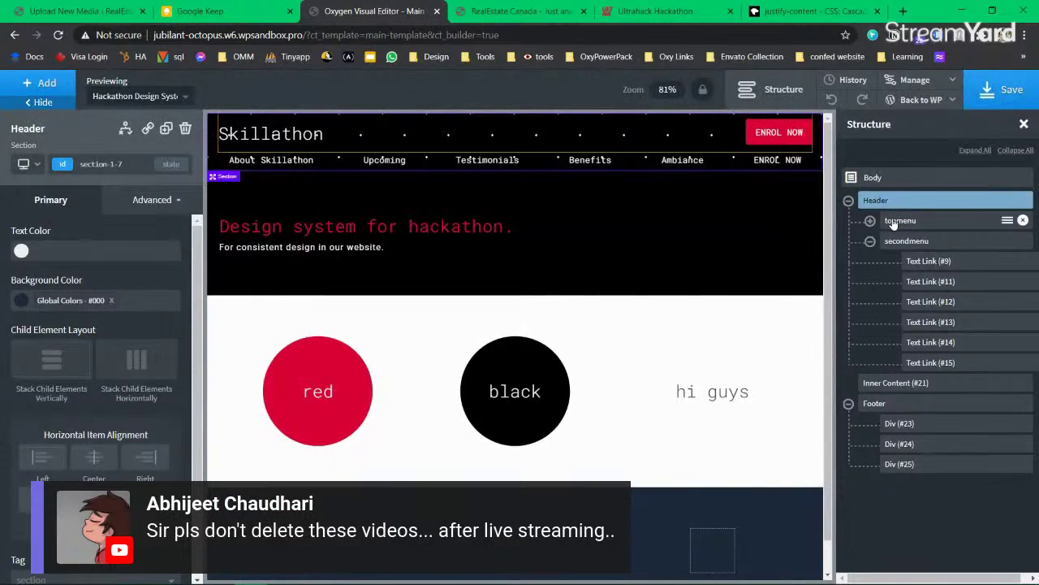
{"action": "left_click", "coordinate": [21, 300]}
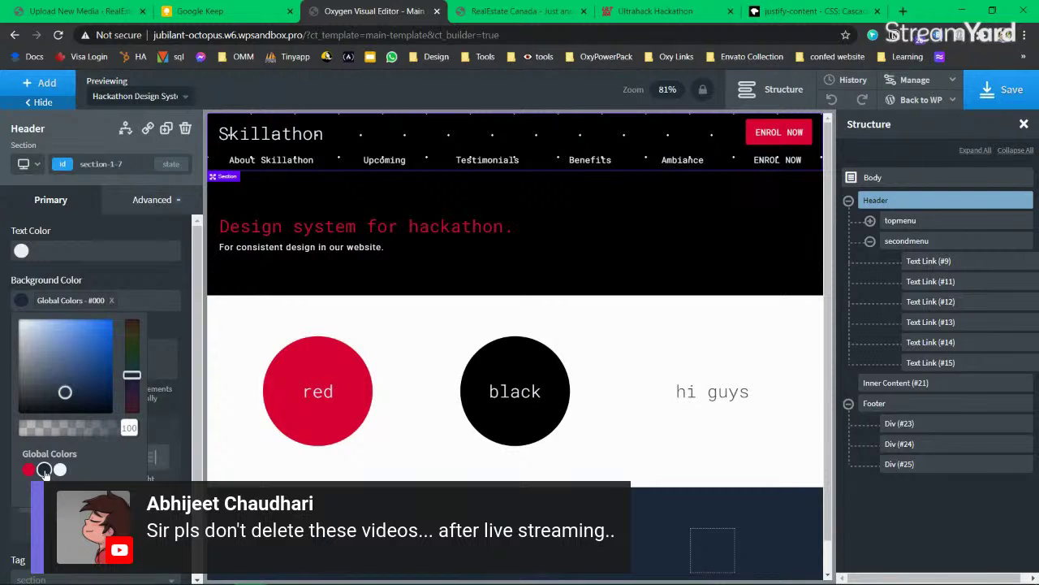
{"action": "left_click", "coordinate": [17, 304]}
{"action": "left_click_drag", "start_coordinate": [367, 35], "coordinate": [423, 35]}
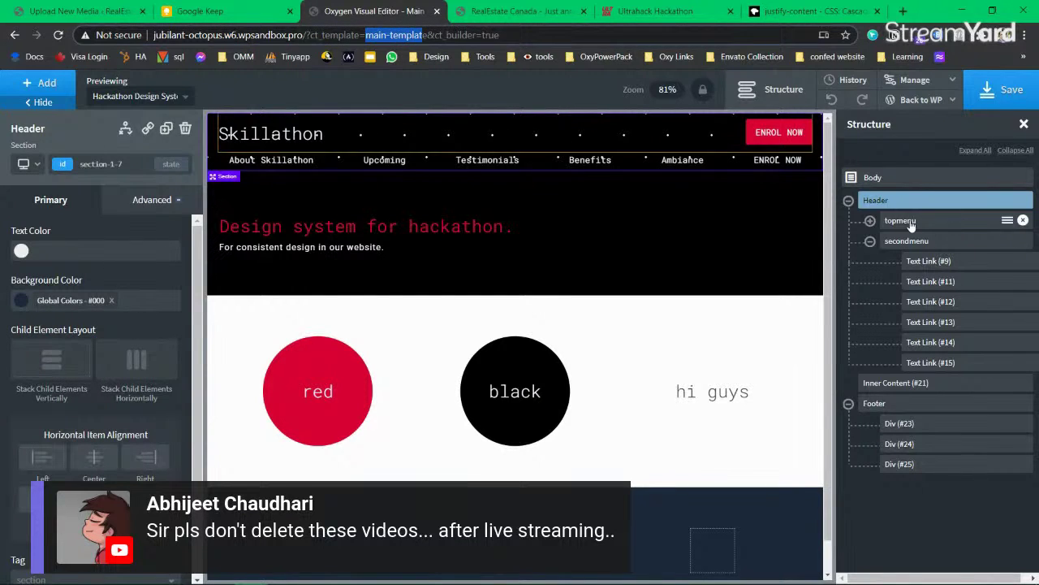
Step: Examine the background and primary settings of the topmenu and secondmenu divs in the Header
{"action": "left_click", "coordinate": [906, 221]}
{"action": "left_click", "coordinate": [65, 164]}
{"action": "left_click", "coordinate": [48, 216]}
{"action": "left_click", "coordinate": [146, 200]}
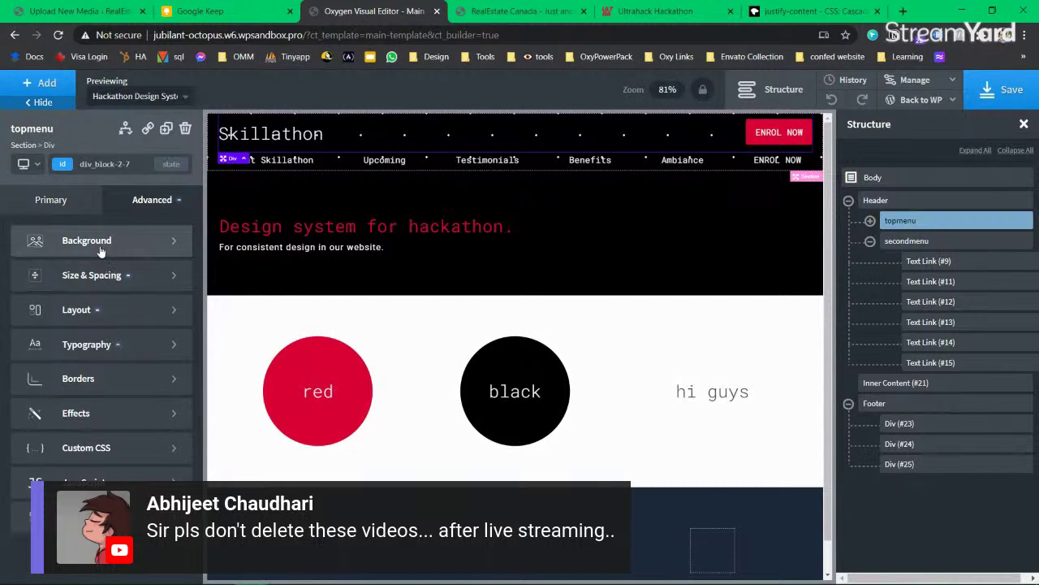
{"action": "left_click", "coordinate": [87, 241]}
{"action": "left_click", "coordinate": [50, 202]}
{"action": "left_click", "coordinate": [901, 242]}
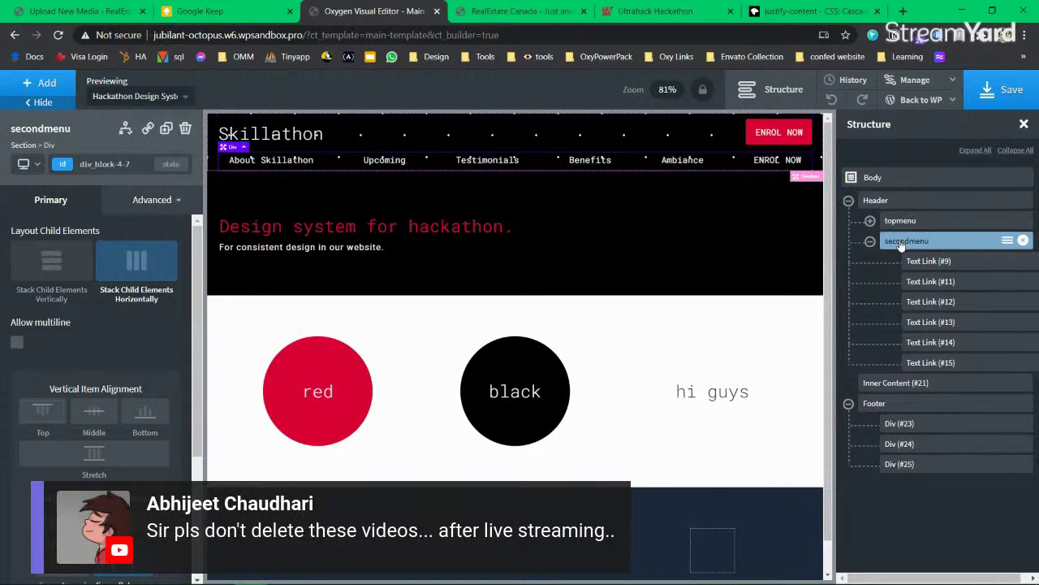
{"action": "left_click", "coordinate": [155, 201]}
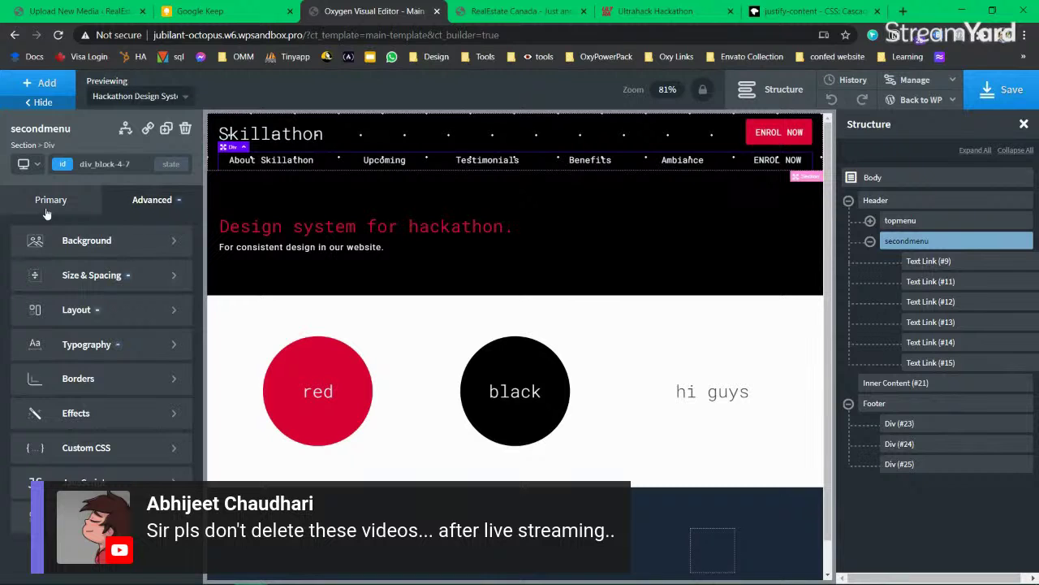
{"action": "left_click", "coordinate": [49, 202]}
Step: Save the template and examine the color values in the Global Colors set of the global styles
{"action": "left_click", "coordinate": [1003, 89]}
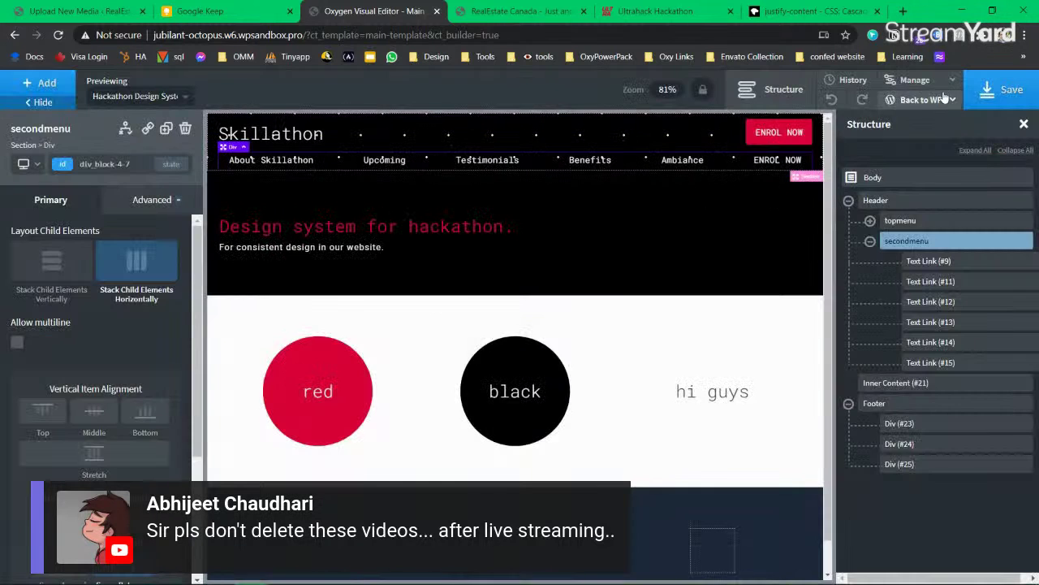
{"action": "left_click", "coordinate": [915, 79]}
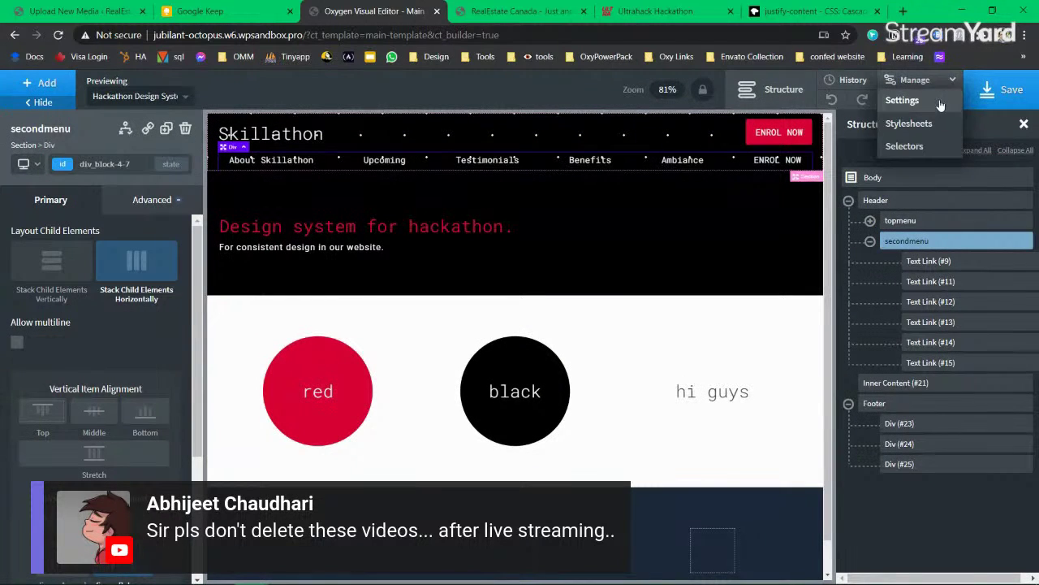
{"action": "left_click", "coordinate": [941, 103]}
{"action": "left_click", "coordinate": [935, 236]}
{"action": "left_click", "coordinate": [934, 205]}
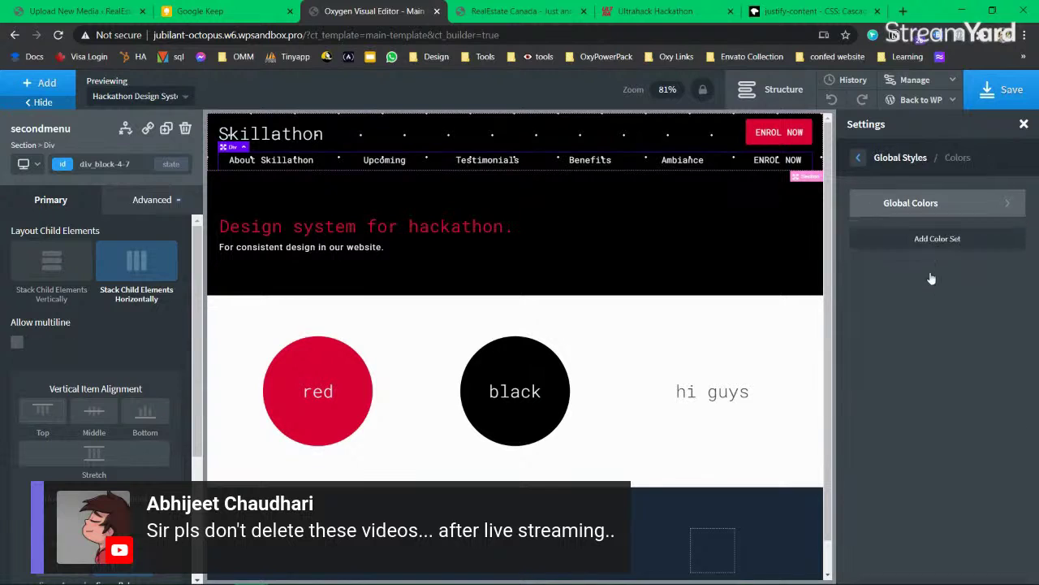
{"action": "left_click", "coordinate": [935, 209]}
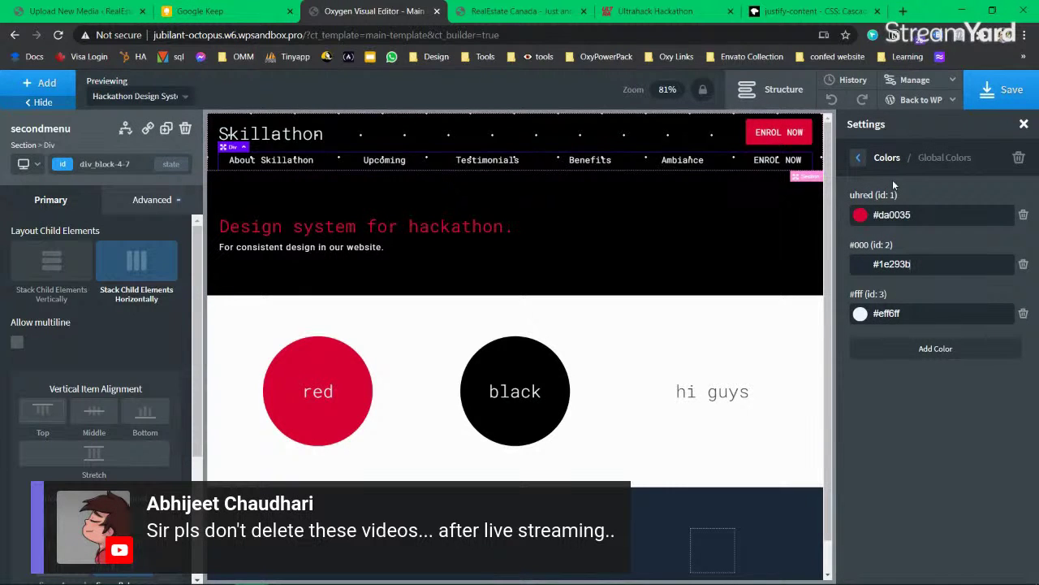
{"action": "left_click", "coordinate": [992, 98]}
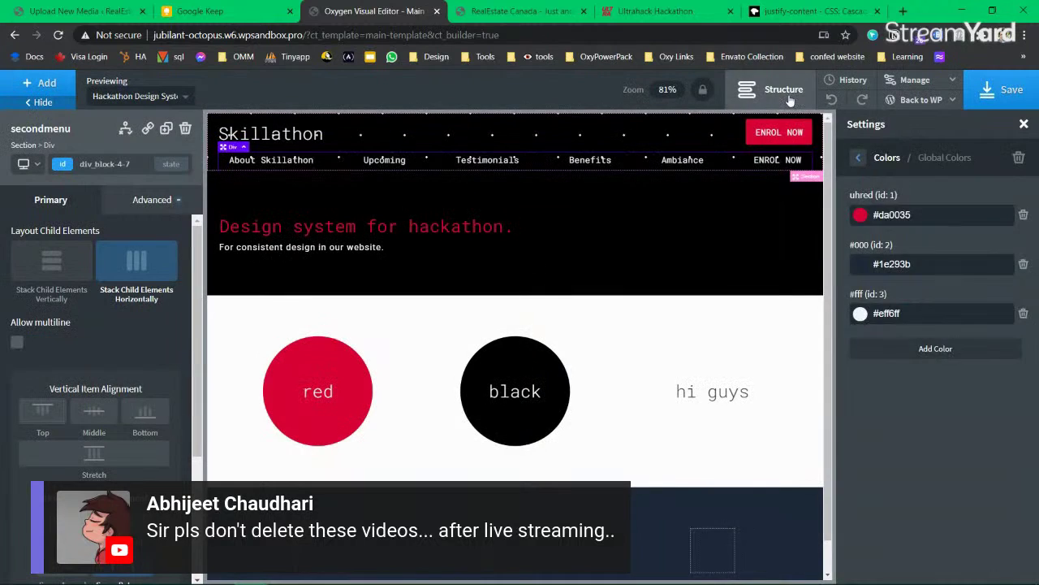
Step: Return to the structure tree, select the Footer's middle div, and save the template
{"action": "left_click", "coordinate": [772, 89]}
{"action": "scroll", "coordinate": [580, 424], "scroll_direction": "down", "scroll_amount": 1}
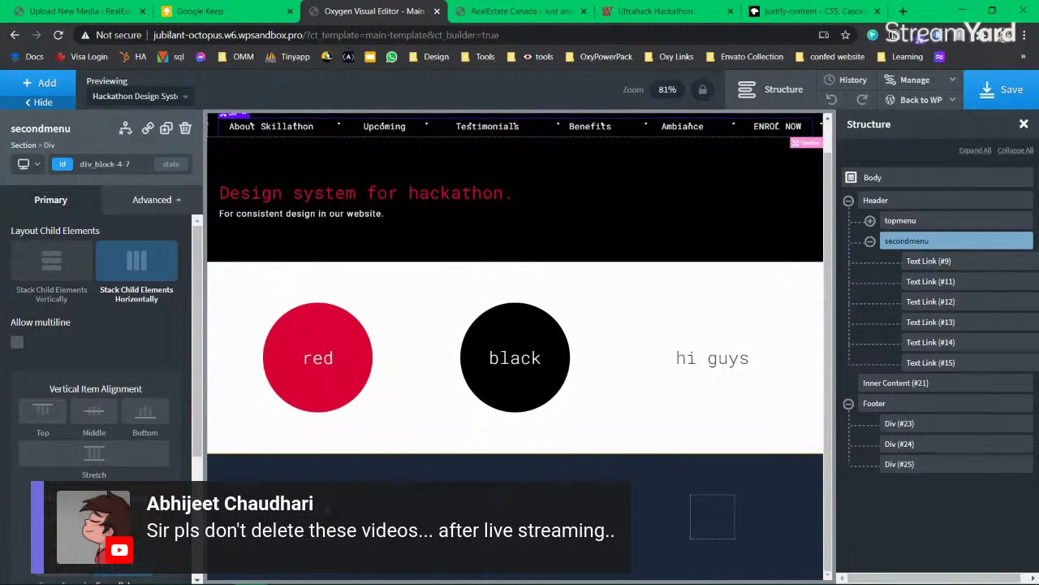
{"action": "left_click", "coordinate": [900, 444]}
{"action": "left_click", "coordinate": [992, 90]}
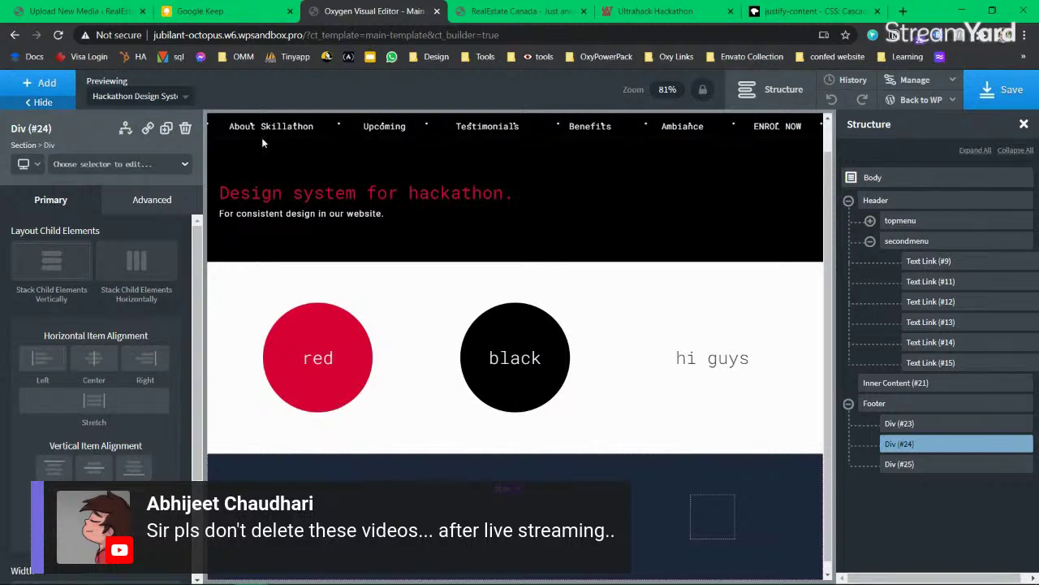
Step: Switch to the Google Keep drawing, select the footer wireframe sketch, and shrink it to free space on the canvas
{"action": "left_click", "coordinate": [76, 12]}
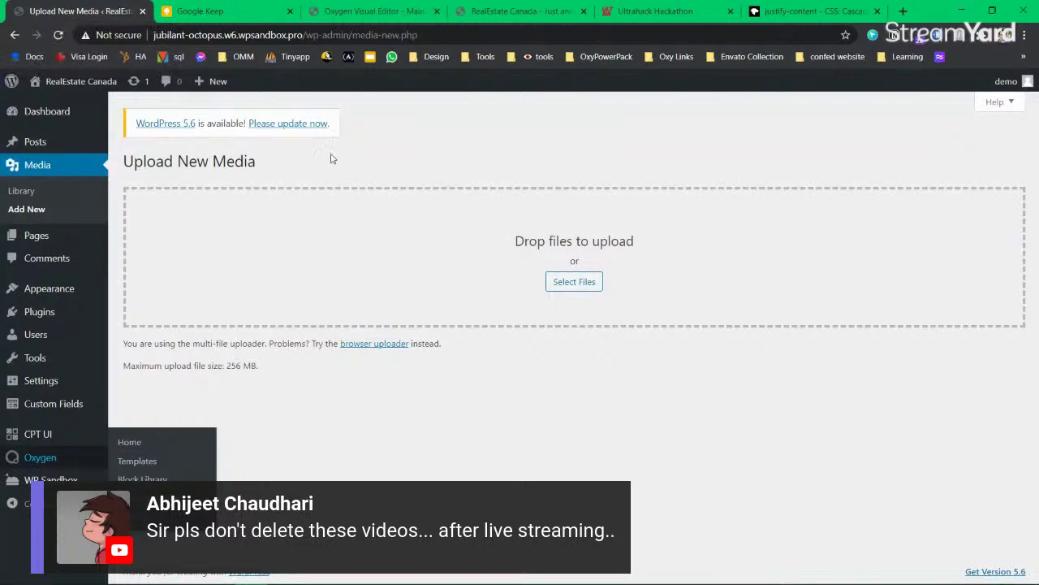
{"action": "key", "text": "ctrl+Tab"}
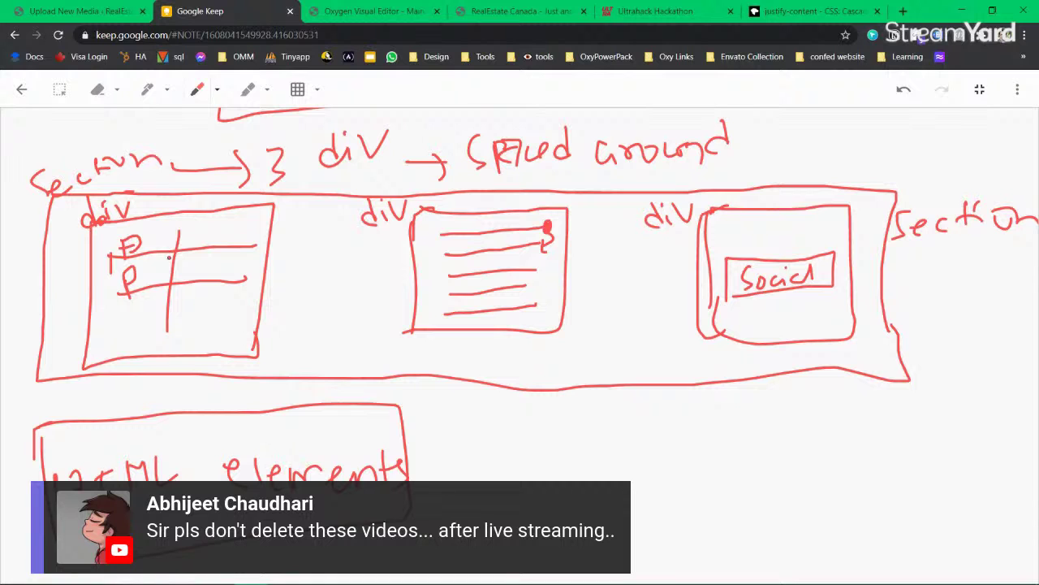
{"action": "left_click", "coordinate": [63, 89]}
{"action": "mouse_move", "coordinate": [28, 393]}
{"action": "left_mouse_down"}
{"action": "mouse_move", "coordinate": [449, 397]}
{"action": "mouse_move", "coordinate": [1010, 207]}
{"action": "mouse_move", "coordinate": [993, 158]}
{"action": "left_mouse_up"}
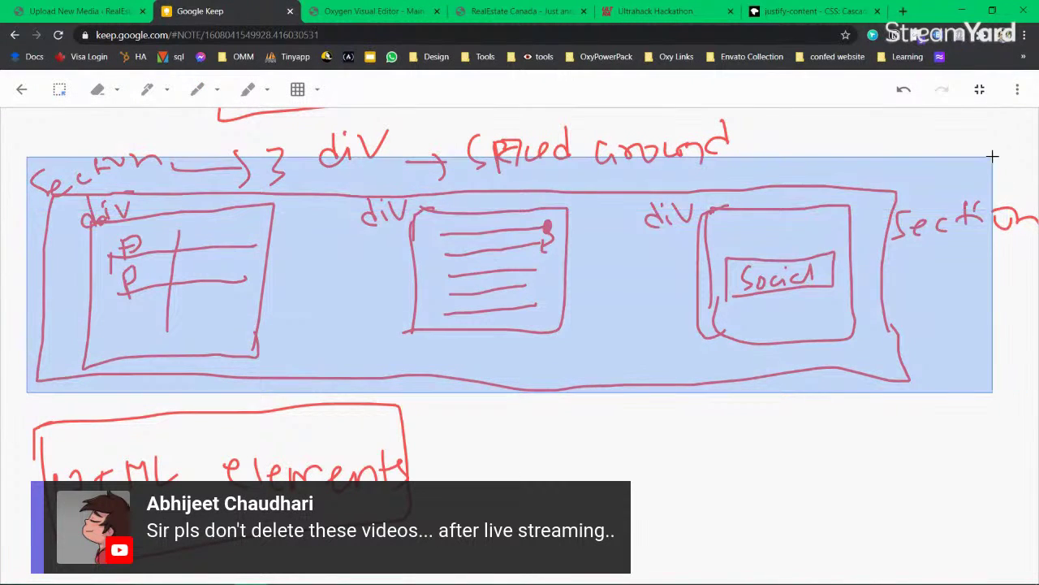
{"action": "left_click", "coordinate": [719, 478]}
{"action": "scroll", "coordinate": [672, 428], "scroll_direction": "down", "scroll_amount": 2}
{"action": "scroll", "coordinate": [671, 427], "scroll_direction": "up", "scroll_amount": 2}
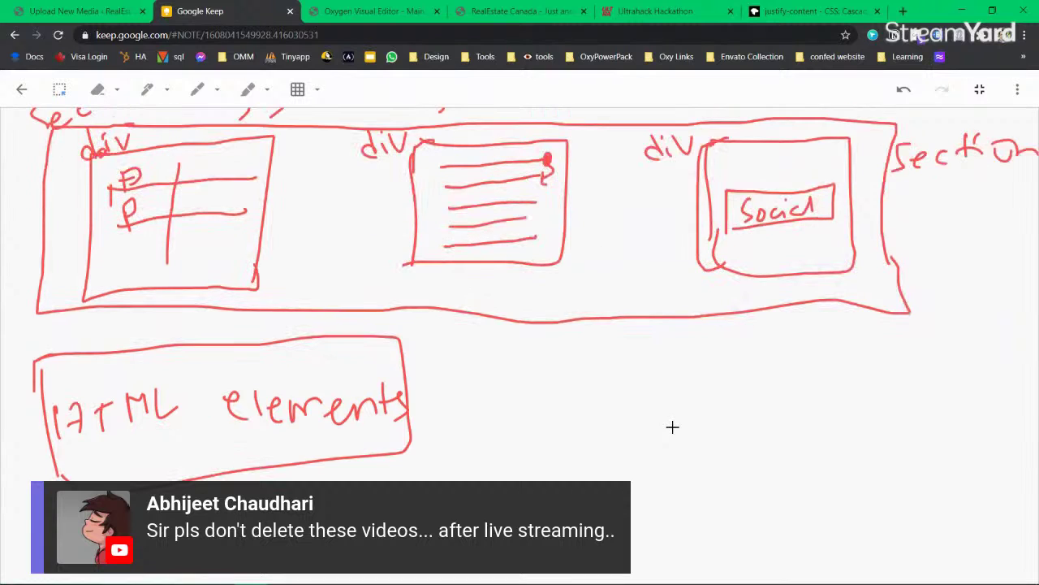
{"action": "mouse_move", "coordinate": [20, 143]}
{"action": "left_mouse_down"}
{"action": "mouse_move", "coordinate": [921, 301]}
{"action": "mouse_move", "coordinate": [1015, 396]}
{"action": "mouse_move", "coordinate": [774, 273]}
{"action": "mouse_move", "coordinate": [438, 220]}
{"action": "left_mouse_up"}
{"action": "left_click", "coordinate": [281, 456]}
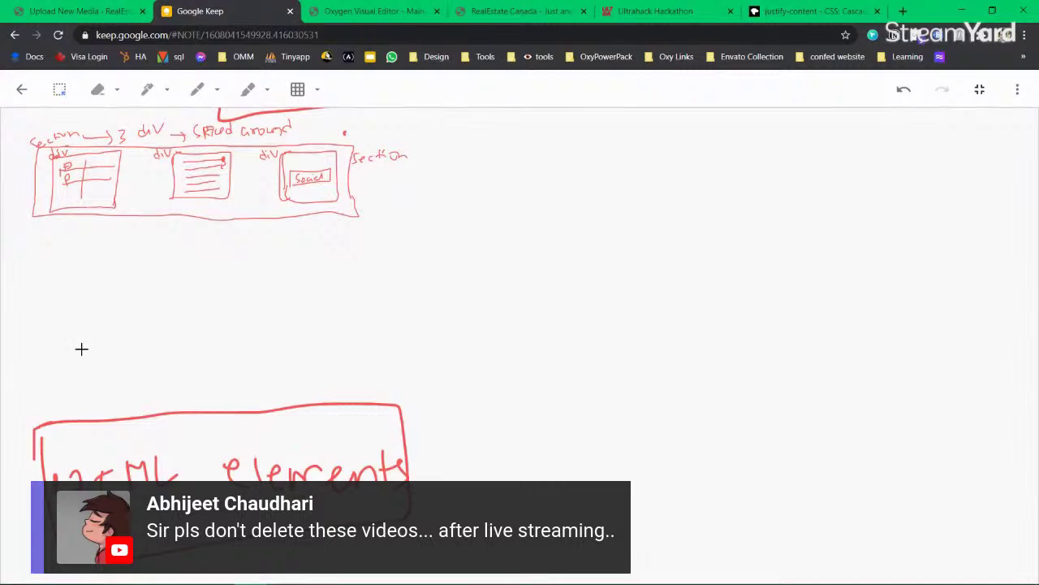
Step: Delete the boxed "HTML elements" note and draw a large rectangular section outline below the shrunken footer sketch
{"action": "left_click_drag", "start_coordinate": [46, 361], "coordinate": [476, 569]}
{"action": "key", "text": "Delete"}
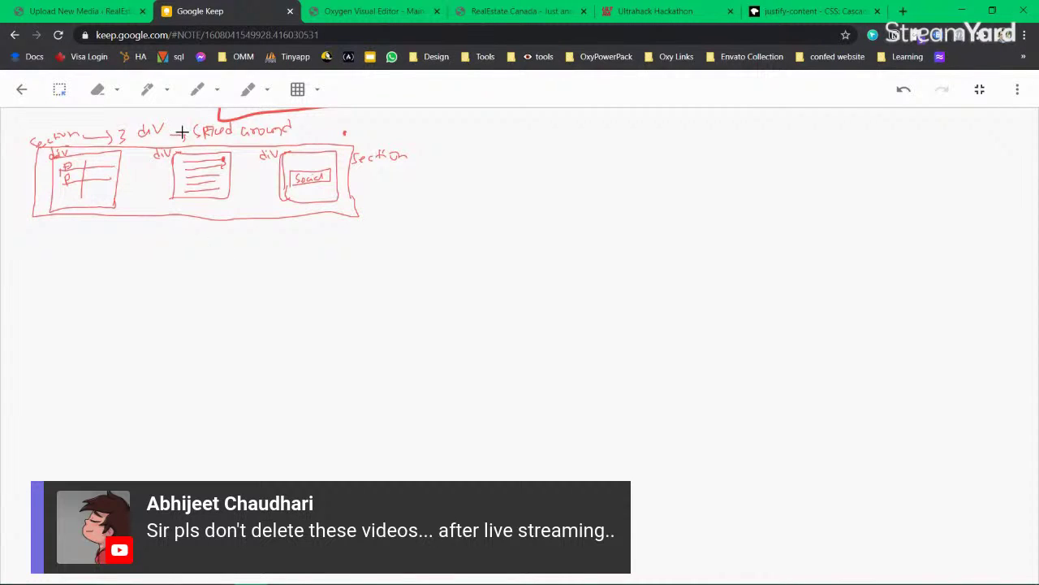
{"action": "left_click", "coordinate": [197, 91]}
{"action": "left_click_drag", "start_coordinate": [43, 265], "coordinate": [38, 371]}
{"action": "mouse_move", "coordinate": [43, 239]}
{"action": "left_mouse_down"}
{"action": "mouse_move", "coordinate": [631, 244]}
{"action": "mouse_move", "coordinate": [922, 261]}
{"action": "left_mouse_up"}
{"action": "mouse_move", "coordinate": [39, 374]}
{"action": "left_mouse_down"}
{"action": "mouse_move", "coordinate": [33, 437]}
{"action": "mouse_move", "coordinate": [205, 433]}
{"action": "mouse_move", "coordinate": [656, 457]}
{"action": "mouse_move", "coordinate": [974, 487]}
{"action": "left_mouse_up"}
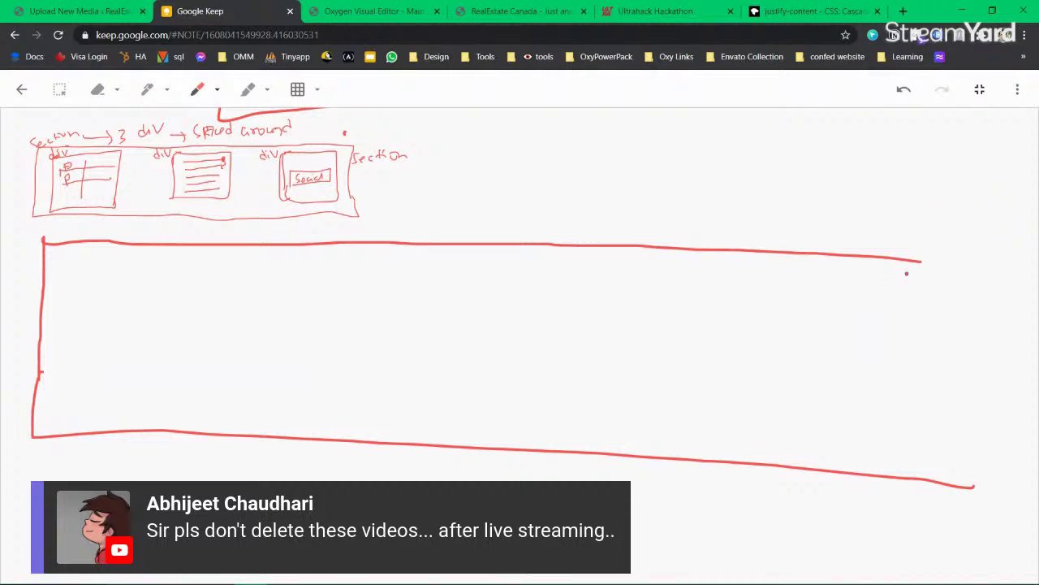
{"action": "mouse_move", "coordinate": [922, 260]}
{"action": "left_mouse_down"}
{"action": "mouse_move", "coordinate": [966, 271]}
{"action": "mouse_move", "coordinate": [953, 490]}
{"action": "left_mouse_up"}
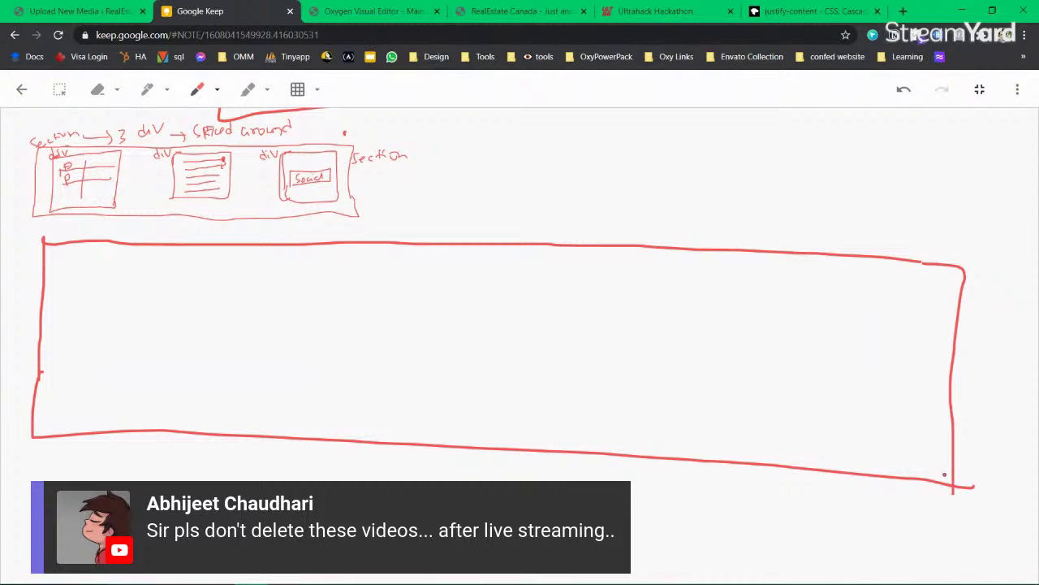
Step: Sketch the first box inside the section outline, labelled div, containing two lines marked P
{"action": "mouse_move", "coordinate": [94, 277]}
{"action": "left_mouse_down"}
{"action": "mouse_move", "coordinate": [107, 290]}
{"action": "mouse_move", "coordinate": [133, 272]}
{"action": "mouse_move", "coordinate": [138, 401]}
{"action": "left_mouse_up"}
{"action": "left_click", "coordinate": [107, 268]}
{"action": "mouse_move", "coordinate": [143, 271]}
{"action": "left_mouse_down"}
{"action": "mouse_move", "coordinate": [276, 261]}
{"action": "mouse_move", "coordinate": [291, 383]}
{"action": "mouse_move", "coordinate": [135, 401]}
{"action": "left_mouse_up"}
{"action": "mouse_move", "coordinate": [163, 280]}
{"action": "left_mouse_down"}
{"action": "mouse_move", "coordinate": [165, 294]}
{"action": "mouse_move", "coordinate": [244, 304]}
{"action": "left_mouse_up"}
{"action": "mouse_move", "coordinate": [169, 340]}
{"action": "left_mouse_down"}
{"action": "mouse_move", "coordinate": [227, 363]}
{"action": "mouse_move", "coordinate": [266, 363]}
{"action": "left_mouse_up"}
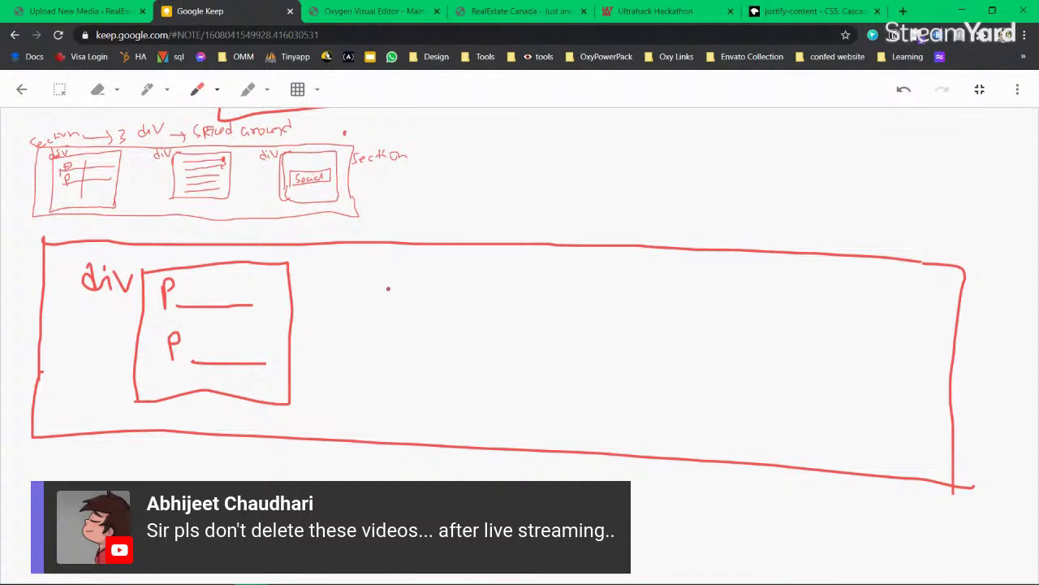
Step: Write a second div label in the middle of the outline and label the whole outline Section
{"action": "left_click_drag", "start_coordinate": [406, 273], "coordinate": [415, 289]}
{"action": "mouse_move", "coordinate": [422, 275]}
{"action": "left_mouse_down"}
{"action": "mouse_move", "coordinate": [422, 289]}
{"action": "mouse_move", "coordinate": [439, 271]}
{"action": "left_mouse_up"}
{"action": "mouse_move", "coordinate": [29, 224]}
{"action": "left_mouse_down"}
{"action": "mouse_move", "coordinate": [19, 243]}
{"action": "mouse_move", "coordinate": [52, 237]}
{"action": "left_mouse_up"}
{"action": "mouse_move", "coordinate": [68, 229]}
{"action": "left_mouse_down"}
{"action": "mouse_move", "coordinate": [68, 244]}
{"action": "mouse_move", "coordinate": [85, 240]}
{"action": "left_mouse_up"}
{"action": "left_click_drag", "start_coordinate": [76, 229], "coordinate": [110, 233]}
{"action": "left_click_drag", "start_coordinate": [124, 237], "coordinate": [139, 233]}
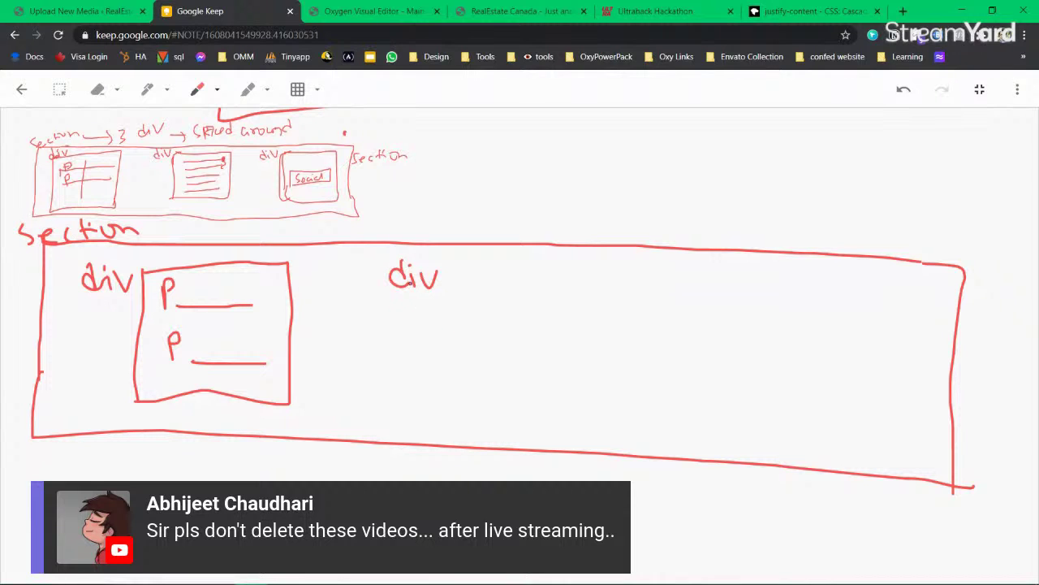
Step: Sketch the middle div's contents as lines marked tl with a circled 5, and enclose them in a box
{"action": "left_click_drag", "start_coordinate": [459, 296], "coordinate": [597, 302]}
{"action": "mouse_move", "coordinate": [459, 268]}
{"action": "left_mouse_down"}
{"action": "mouse_move", "coordinate": [471, 289]}
{"action": "mouse_move", "coordinate": [469, 276]}
{"action": "mouse_move", "coordinate": [489, 289]}
{"action": "left_mouse_up"}
{"action": "left_click_drag", "start_coordinate": [483, 342], "coordinate": [619, 349]}
{"action": "mouse_move", "coordinate": [466, 309]}
{"action": "left_mouse_down"}
{"action": "mouse_move", "coordinate": [471, 328]}
{"action": "mouse_move", "coordinate": [476, 316]}
{"action": "left_mouse_up"}
{"action": "left_click_drag", "start_coordinate": [487, 330], "coordinate": [495, 327]}
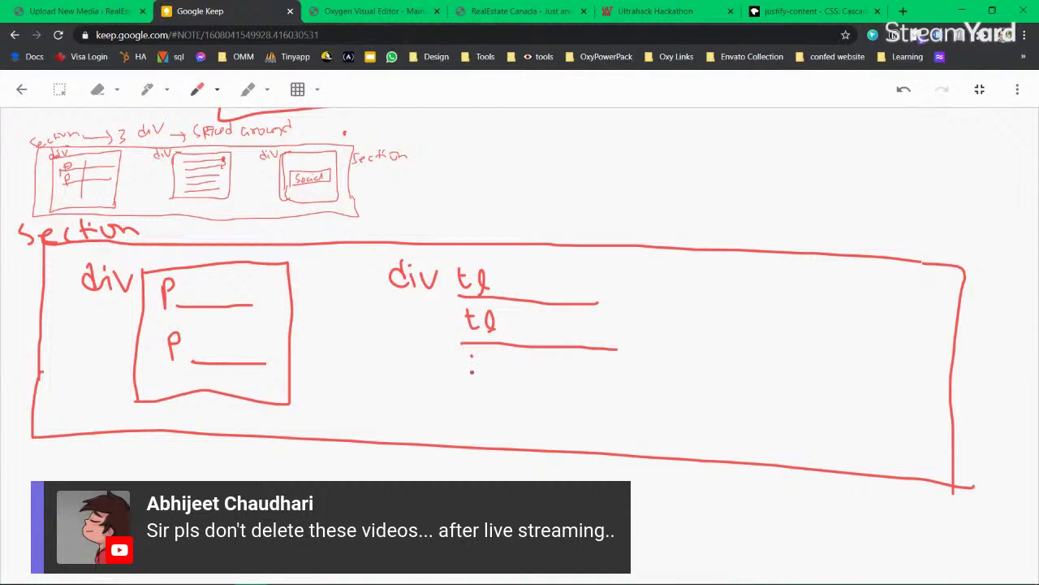
{"action": "left_click_drag", "start_coordinate": [460, 421], "coordinate": [646, 429]}
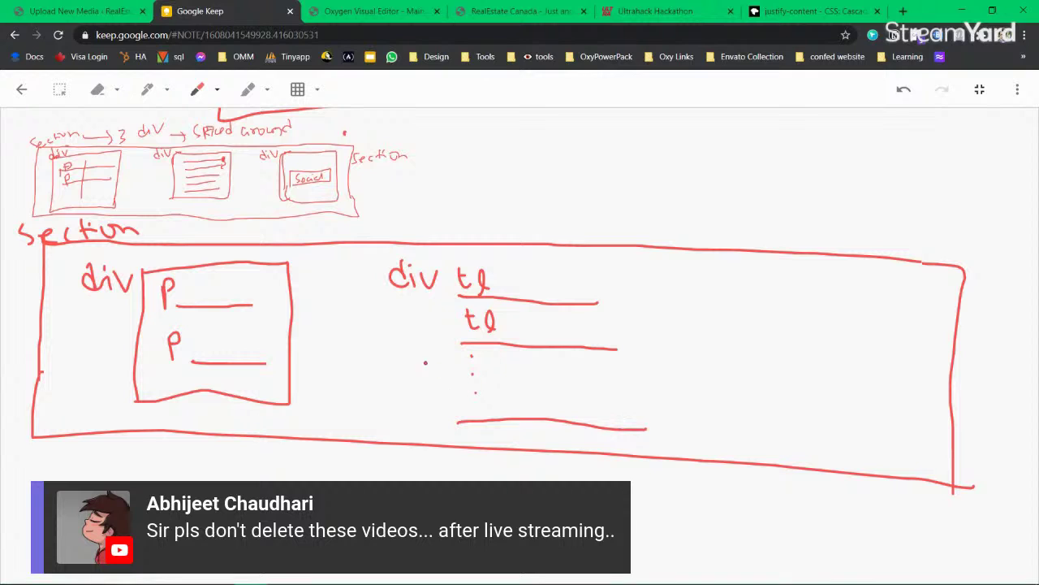
{"action": "left_click_drag", "start_coordinate": [433, 345], "coordinate": [431, 372]}
{"action": "mouse_move", "coordinate": [433, 344]}
{"action": "left_mouse_down"}
{"action": "mouse_move", "coordinate": [444, 342]}
{"action": "mouse_move", "coordinate": [451, 375]}
{"action": "mouse_move", "coordinate": [435, 332]}
{"action": "left_mouse_up"}
{"action": "mouse_move", "coordinate": [482, 388]}
{"action": "left_mouse_down"}
{"action": "mouse_move", "coordinate": [485, 410]}
{"action": "mouse_move", "coordinate": [488, 392]}
{"action": "left_mouse_up"}
{"action": "mouse_move", "coordinate": [493, 408]}
{"action": "left_mouse_down"}
{"action": "mouse_move", "coordinate": [502, 380]}
{"action": "mouse_move", "coordinate": [505, 409]}
{"action": "left_mouse_up"}
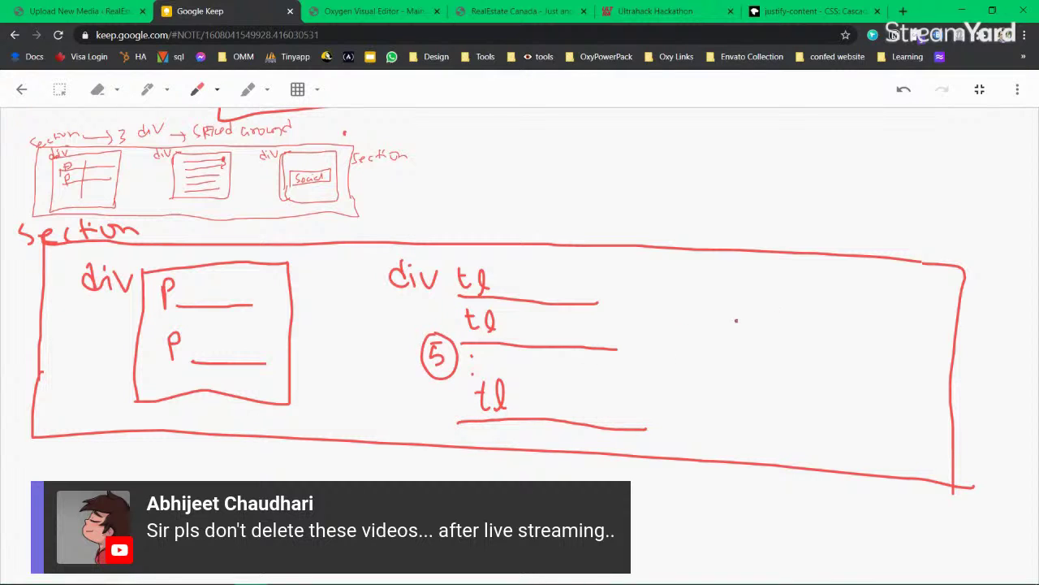
{"action": "mouse_move", "coordinate": [461, 260]}
{"action": "left_mouse_down"}
{"action": "mouse_move", "coordinate": [445, 307]}
{"action": "mouse_move", "coordinate": [453, 444]}
{"action": "mouse_move", "coordinate": [609, 443]}
{"action": "mouse_move", "coordinate": [659, 373]}
{"action": "mouse_move", "coordinate": [632, 266]}
{"action": "mouse_move", "coordinate": [459, 261]}
{"action": "left_mouse_up"}
Step: Sketch a third box labelled div, containing a social box with marked spacing arrows above and below it
{"action": "left_click_drag", "start_coordinate": [757, 273], "coordinate": [760, 304]}
{"action": "mouse_move", "coordinate": [767, 284]}
{"action": "left_mouse_down"}
{"action": "mouse_move", "coordinate": [776, 429]}
{"action": "mouse_move", "coordinate": [808, 280]}
{"action": "mouse_move", "coordinate": [944, 289]}
{"action": "mouse_move", "coordinate": [929, 429]}
{"action": "mouse_move", "coordinate": [859, 447]}
{"action": "mouse_move", "coordinate": [770, 423]}
{"action": "left_mouse_up"}
{"action": "left_click_drag", "start_coordinate": [786, 348], "coordinate": [788, 387]}
{"action": "mouse_move", "coordinate": [787, 344]}
{"action": "left_mouse_down"}
{"action": "mouse_move", "coordinate": [908, 353]}
{"action": "mouse_move", "coordinate": [885, 386]}
{"action": "mouse_move", "coordinate": [791, 376]}
{"action": "mouse_move", "coordinate": [845, 379]}
{"action": "mouse_move", "coordinate": [877, 364]}
{"action": "left_mouse_up"}
{"action": "mouse_move", "coordinate": [844, 288]}
{"action": "left_mouse_down"}
{"action": "mouse_move", "coordinate": [841, 325]}
{"action": "mouse_move", "coordinate": [855, 300]}
{"action": "left_mouse_up"}
{"action": "mouse_move", "coordinate": [836, 395]}
{"action": "left_mouse_down"}
{"action": "mouse_move", "coordinate": [835, 427]}
{"action": "mouse_move", "coordinate": [836, 410]}
{"action": "left_mouse_up"}
{"action": "left_click_drag", "start_coordinate": [841, 379], "coordinate": [840, 392]}
{"action": "left_click_drag", "start_coordinate": [839, 322], "coordinate": [858, 320]}
{"action": "left_click_drag", "start_coordinate": [841, 328], "coordinate": [854, 328]}
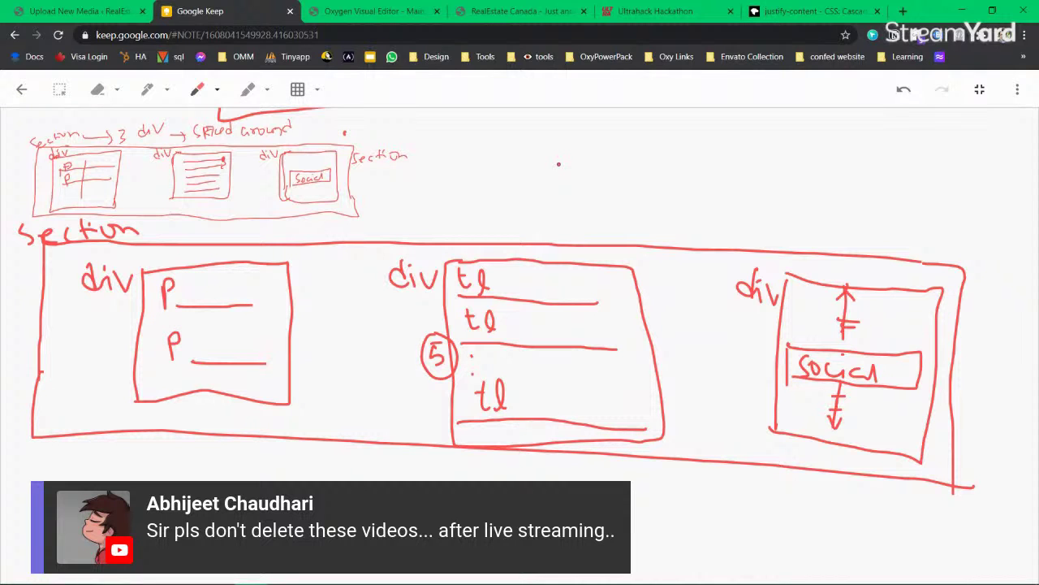
Step: Return to the Oxygen Visual Editor, check the Ultrahack site's footer for reference, and rename the Footer's first div as copyright
{"action": "left_click", "coordinate": [370, 13]}
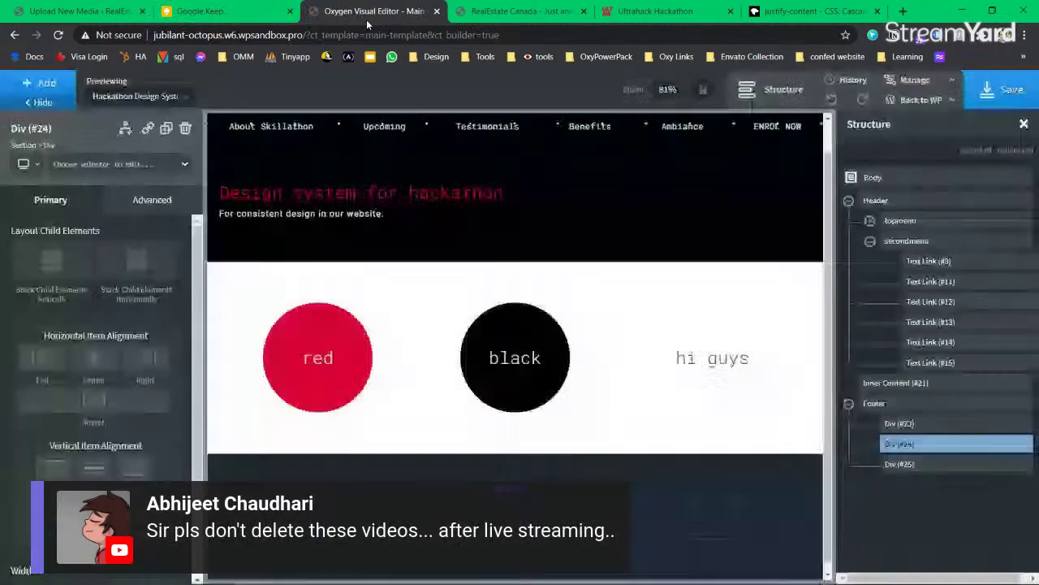
{"action": "scroll", "coordinate": [330, 289], "scroll_direction": "down", "scroll_amount": 1}
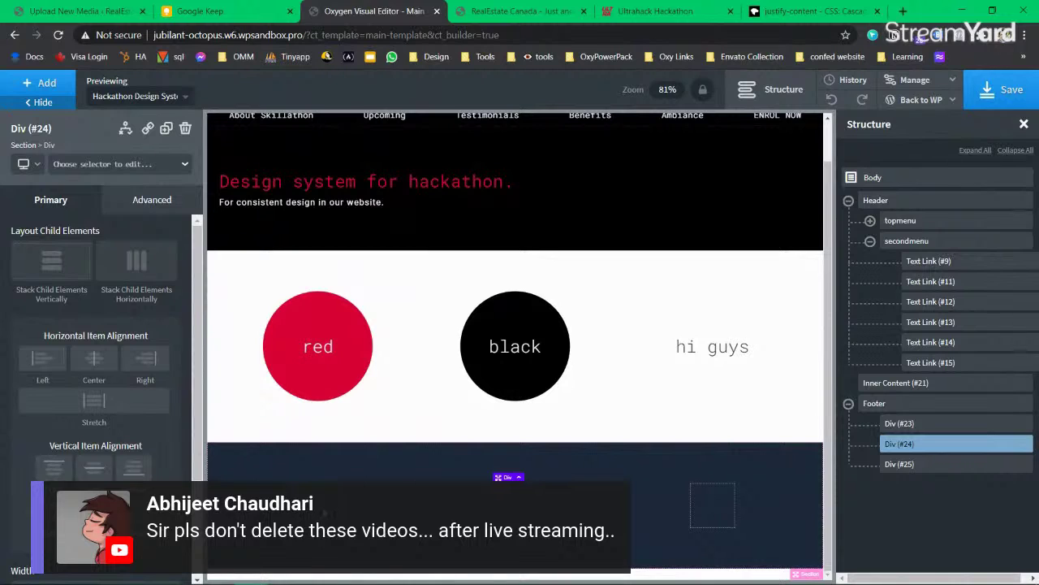
{"action": "left_click", "coordinate": [905, 423]}
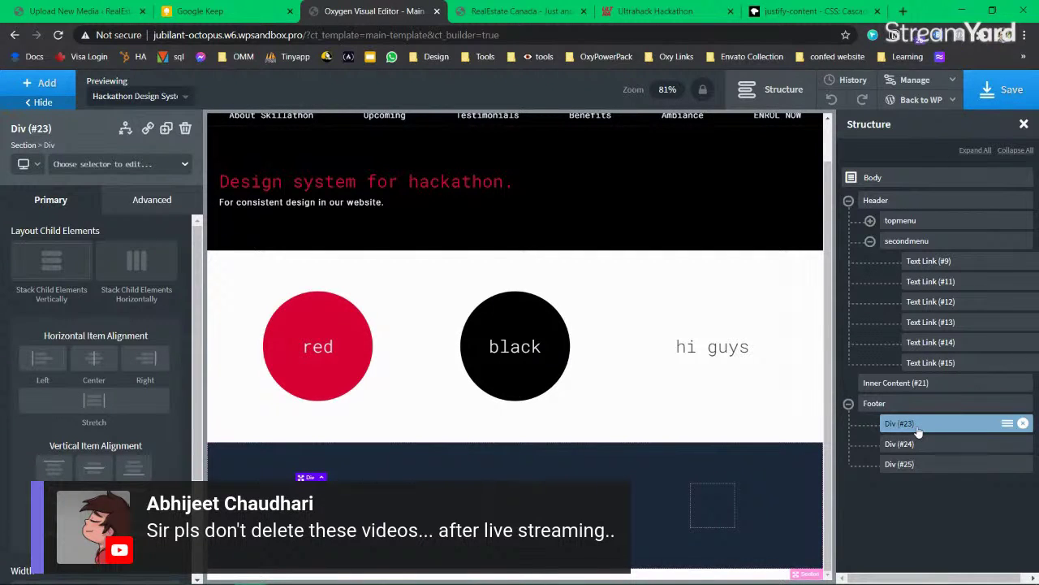
{"action": "left_click", "coordinate": [1006, 425]}
{"action": "left_click", "coordinate": [947, 481]}
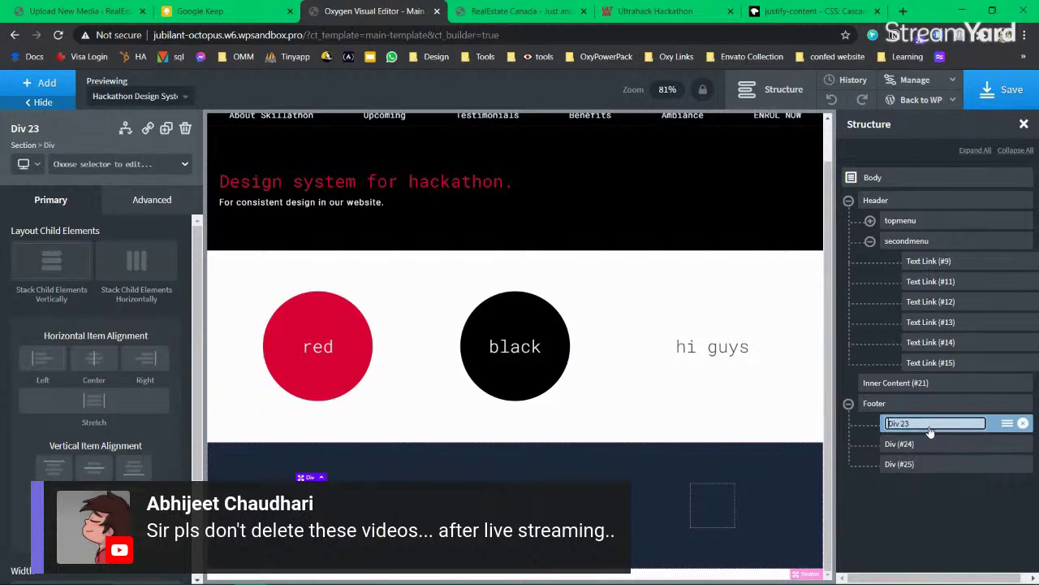
{"action": "key", "text": "ctrl+a"}
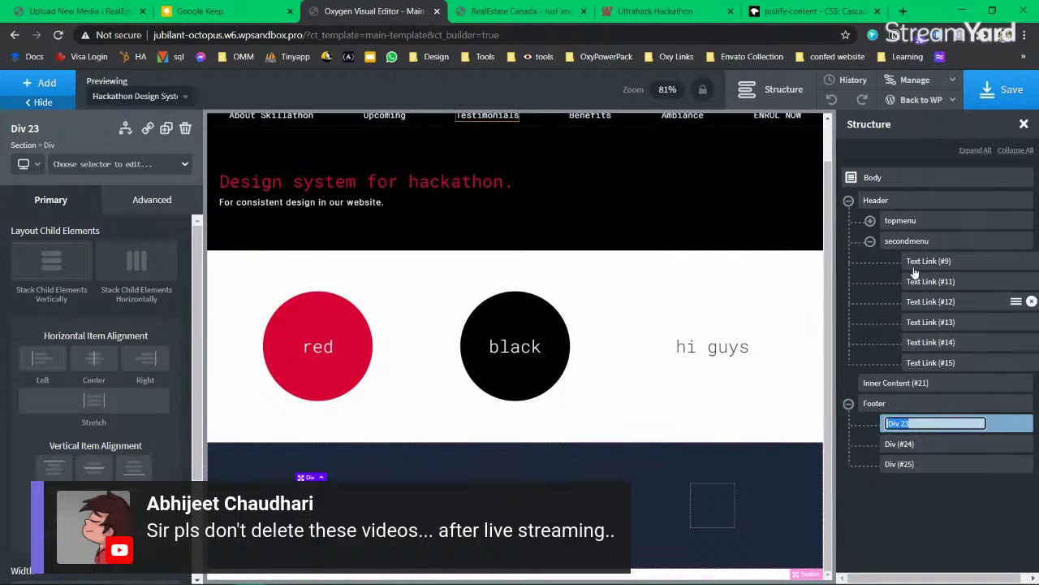
{"action": "left_click", "coordinate": [654, 12]}
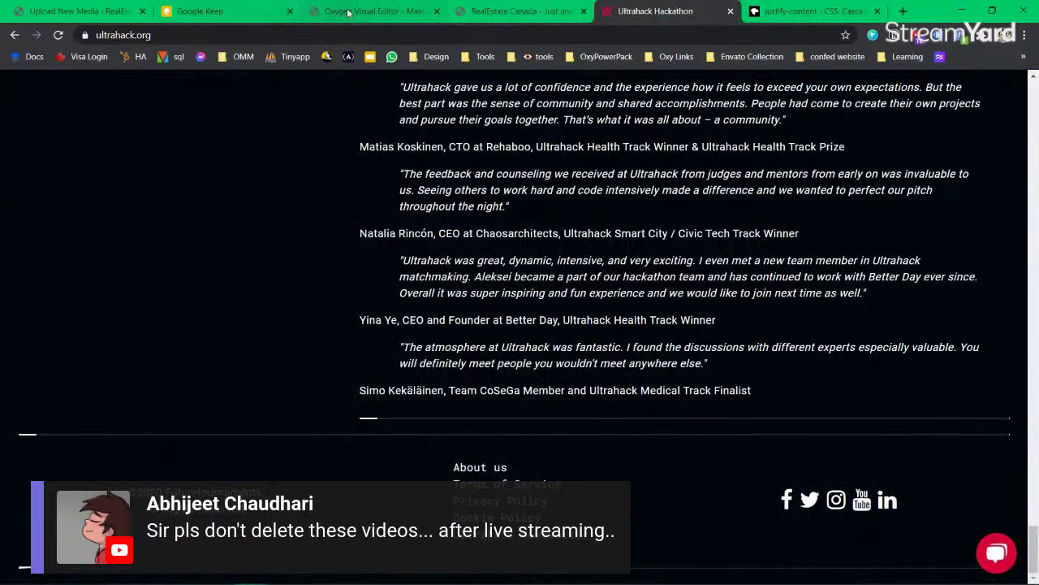
{"action": "left_click", "coordinate": [348, 12]}
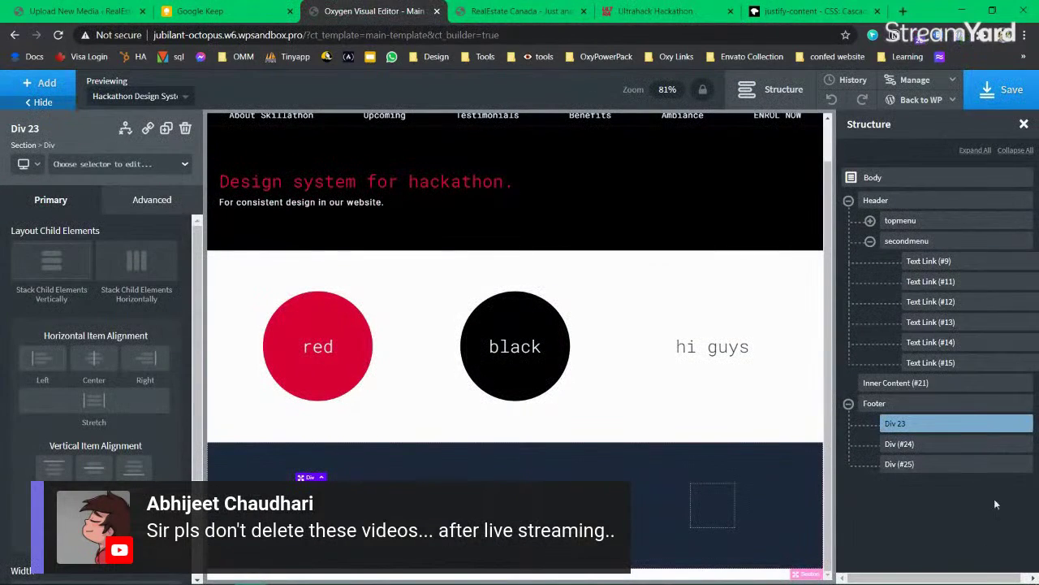
{"action": "left_click", "coordinate": [1007, 423]}
{"action": "left_click", "coordinate": [953, 507]}
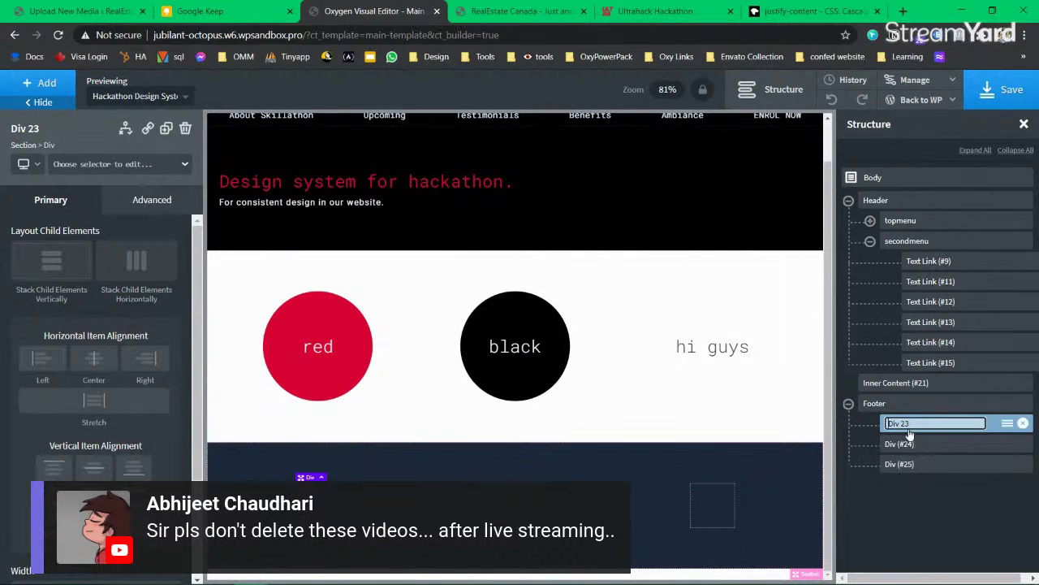
{"action": "type", "text": "copyright"}
{"action": "key", "text": "Return"}
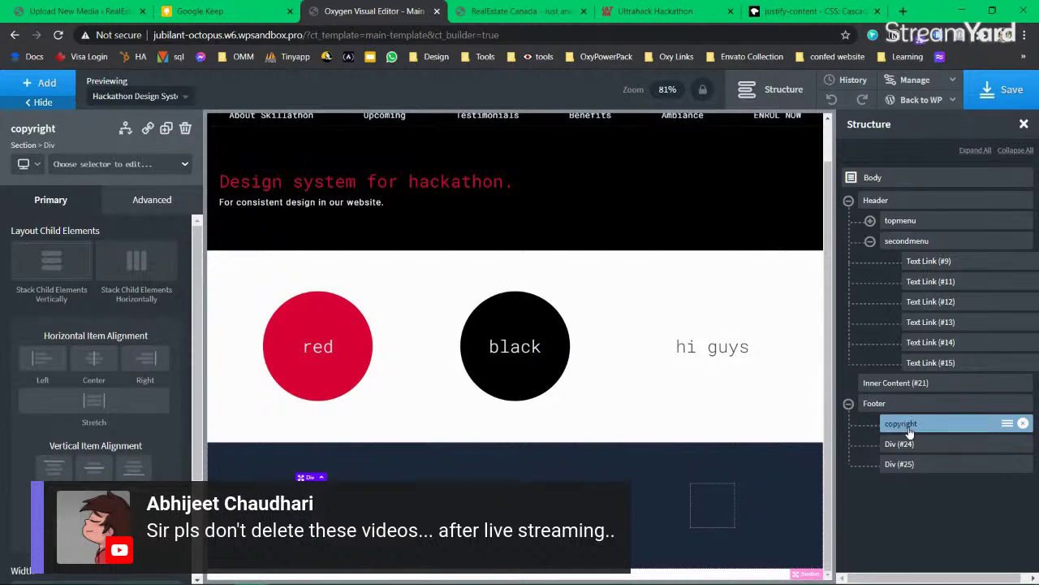
Step: Rename the Footer's second div as quicklinks
{"action": "left_click", "coordinate": [1006, 443]}
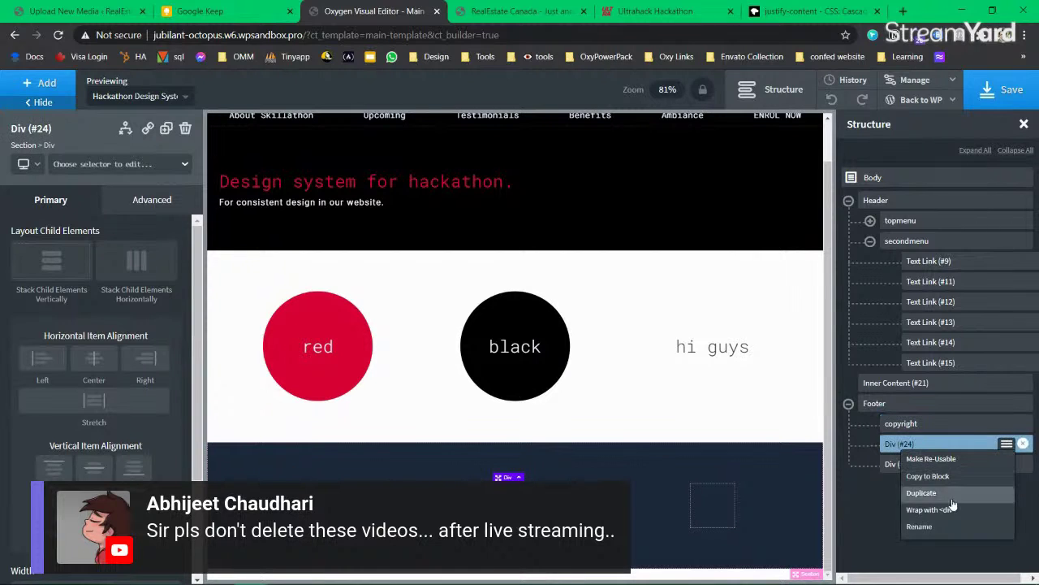
{"action": "left_click", "coordinate": [951, 529]}
{"action": "type", "text": "quicklinks"}
{"action": "key", "text": "Return"}
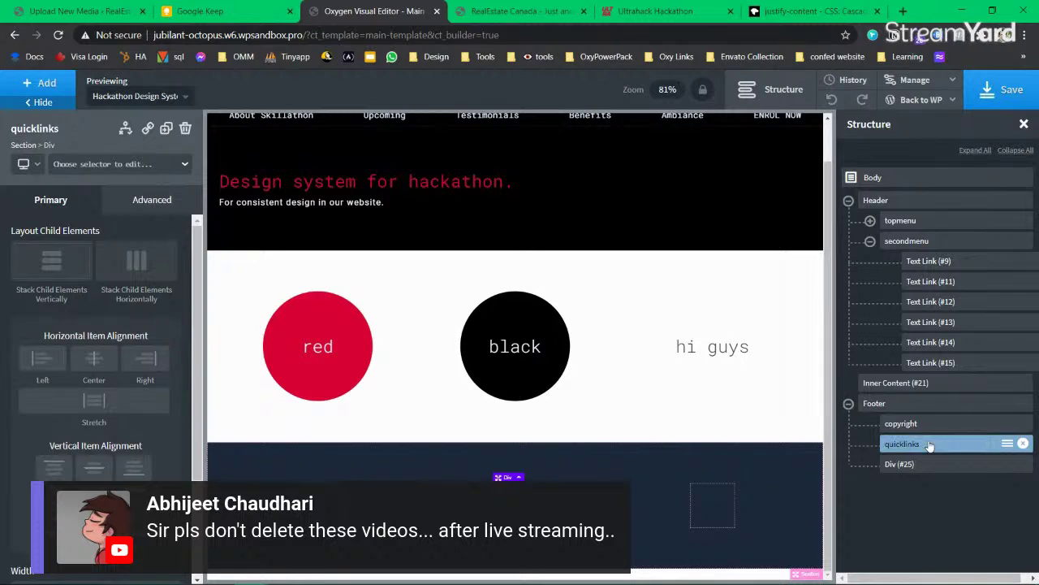
Step: Rename the Footer's third div as socialprofiles
{"action": "left_click", "coordinate": [913, 463]}
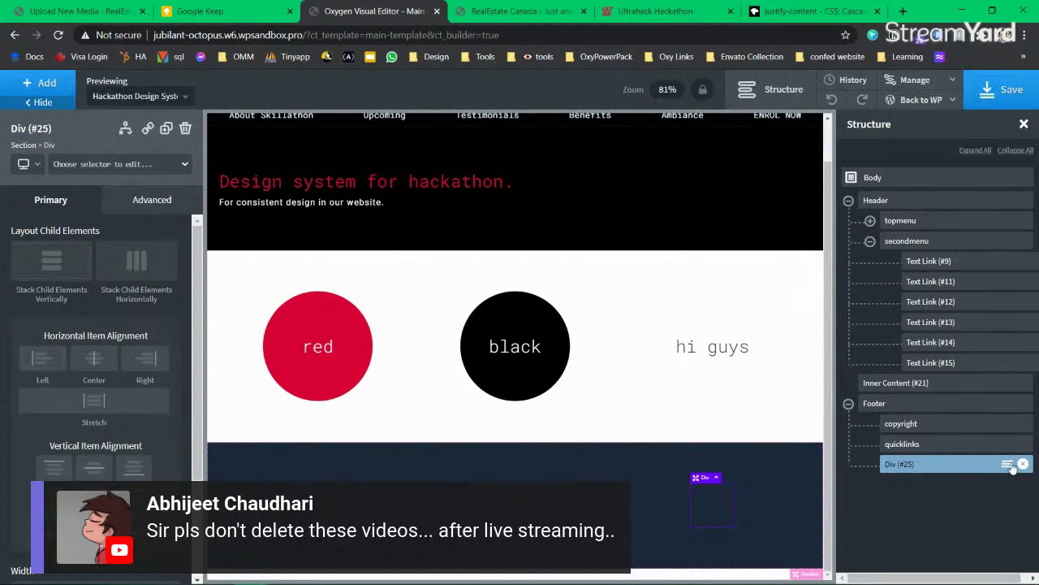
{"action": "left_click", "coordinate": [1007, 464]}
{"action": "left_click", "coordinate": [943, 548]}
{"action": "type", "text": "social"}
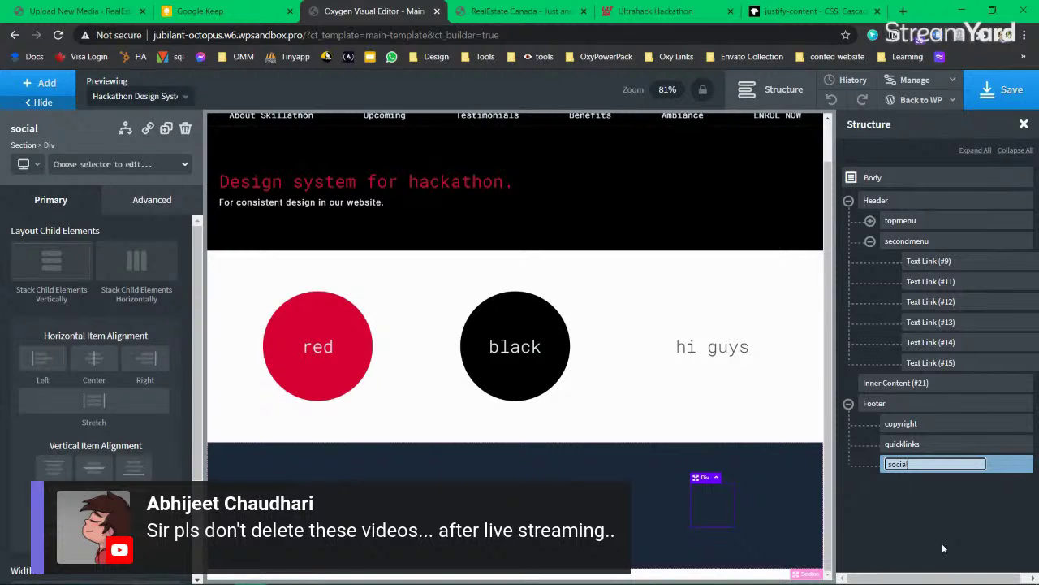
{"action": "type", "text": "profiles"}
{"action": "key", "text": "Return"}
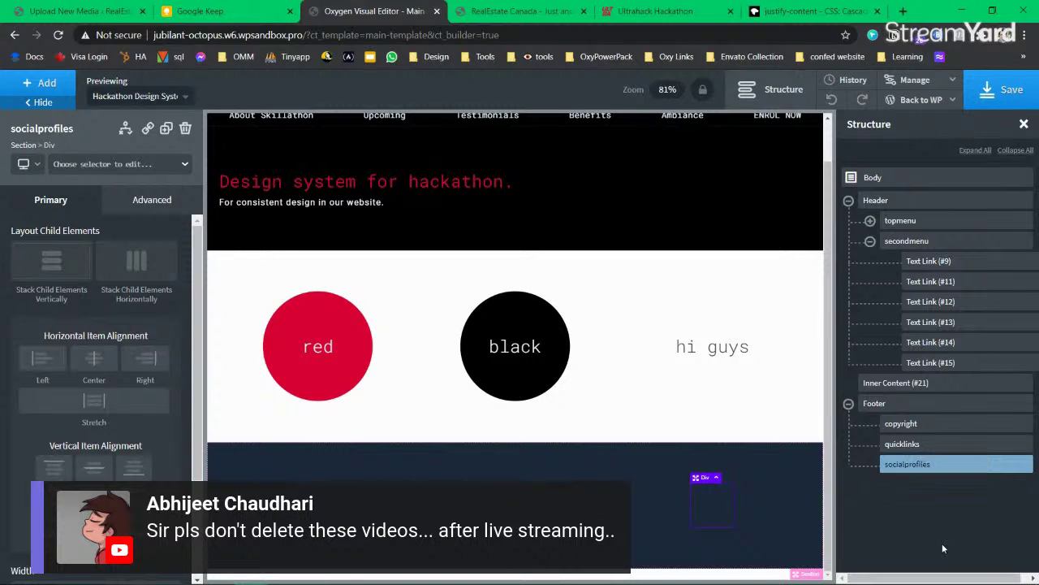
Step: Add a Text element inside the Footer's copyright div and expand the div in the structure tree
{"action": "left_click", "coordinate": [935, 424]}
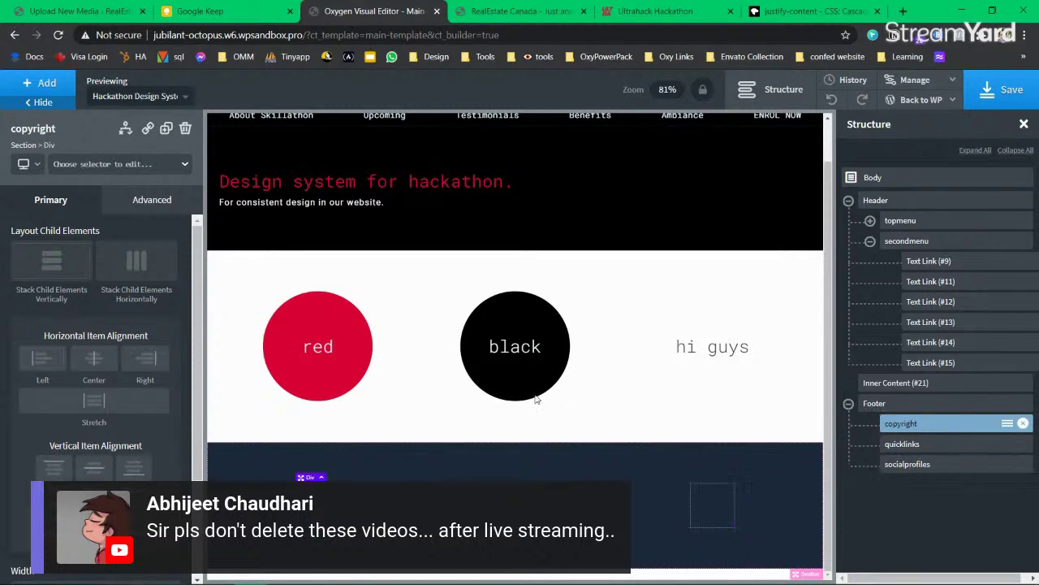
{"action": "left_click", "coordinate": [45, 88]}
{"action": "type", "text": "p"}
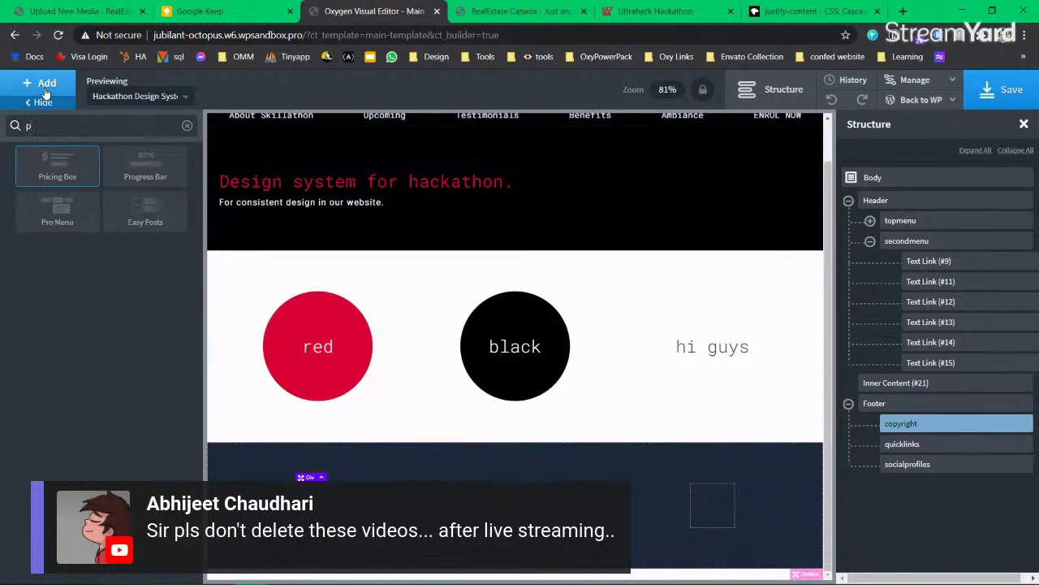
{"action": "key", "text": "BackSpace"}
{"action": "type", "text": "text"}
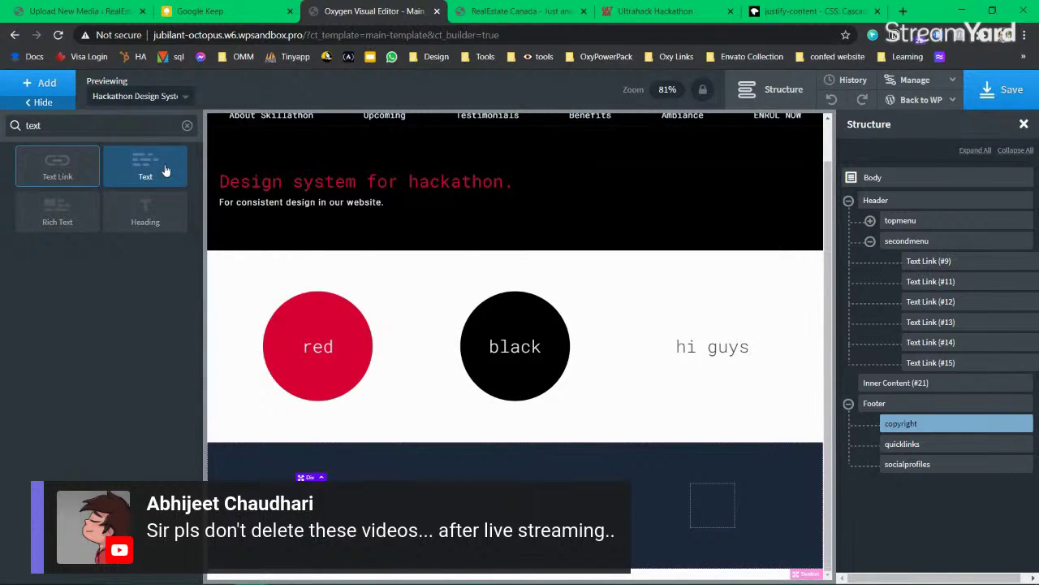
{"action": "left_click", "coordinate": [149, 185]}
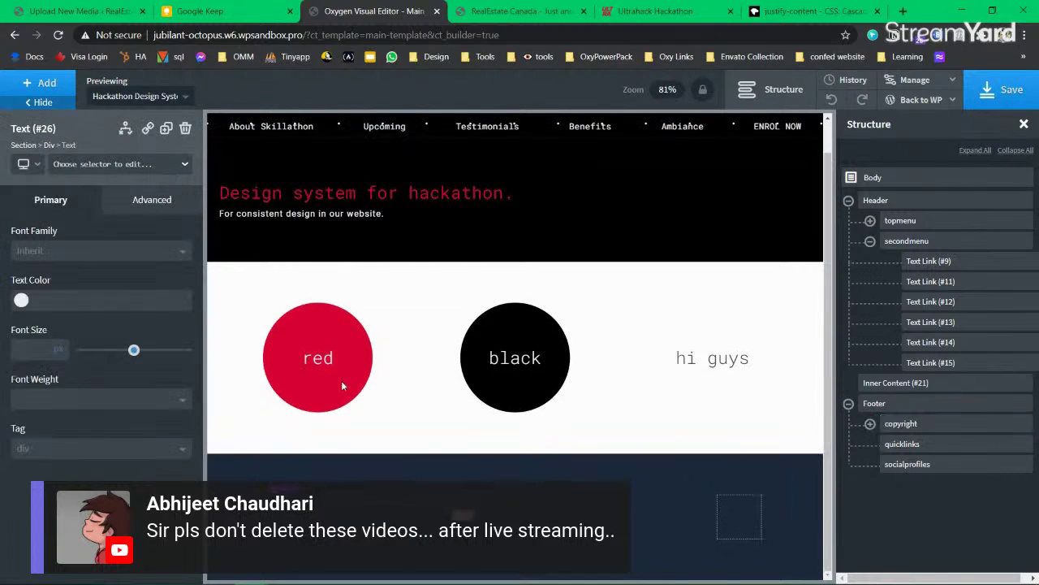
{"action": "left_click", "coordinate": [870, 423]}
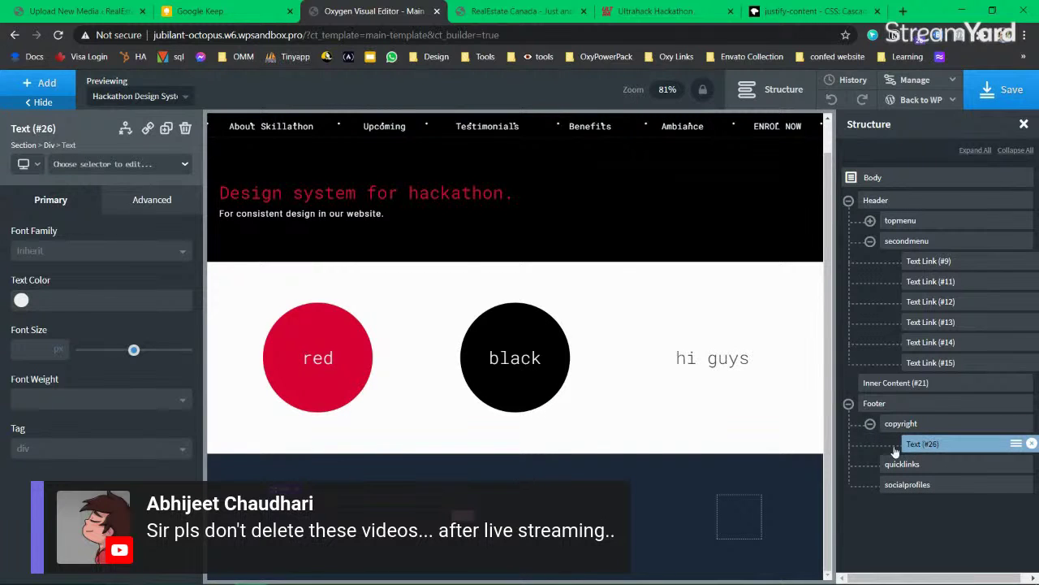
Step: Set the copyright text's color to the global white #fff
{"action": "left_click", "coordinate": [336, 212]}
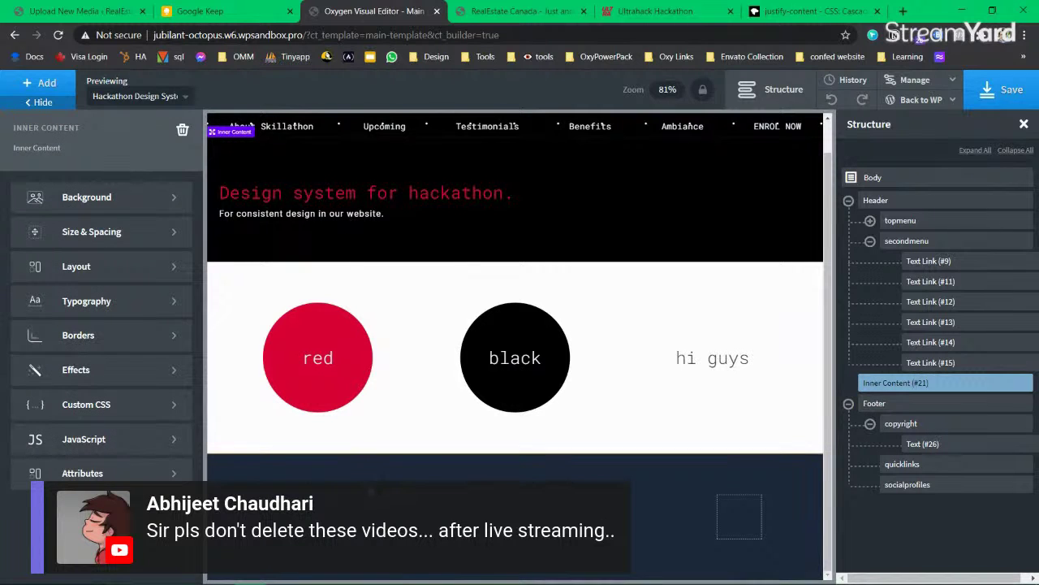
{"action": "left_click", "coordinate": [304, 509]}
{"action": "left_click", "coordinate": [21, 300]}
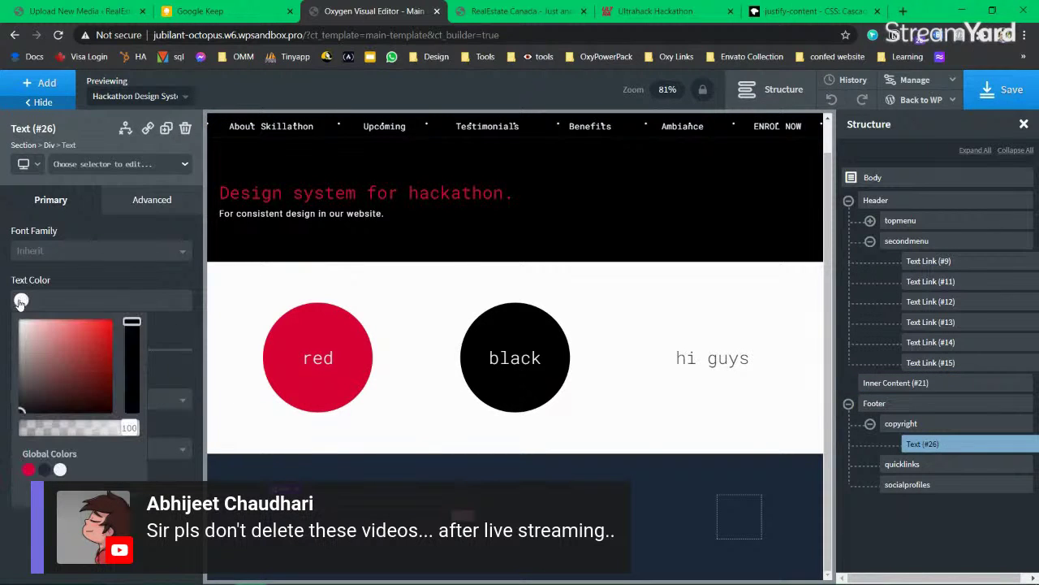
{"action": "left_click", "coordinate": [60, 470]}
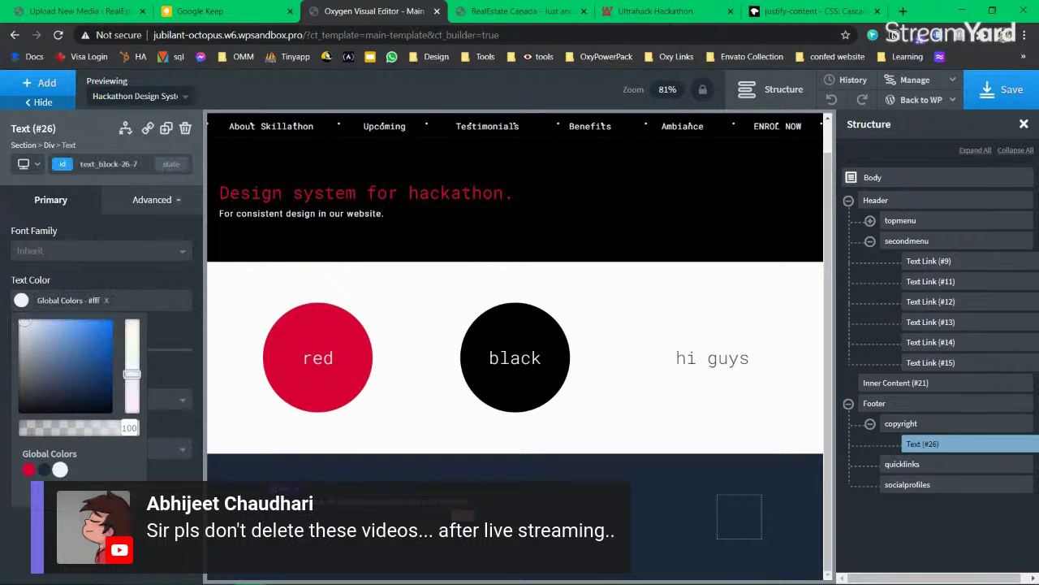
Step: Check the Ultrahack site for reference and move its browser tab directly beside the Oxygen Visual Editor tab
{"action": "left_click", "coordinate": [622, 16]}
{"action": "left_click", "coordinate": [373, 11]}
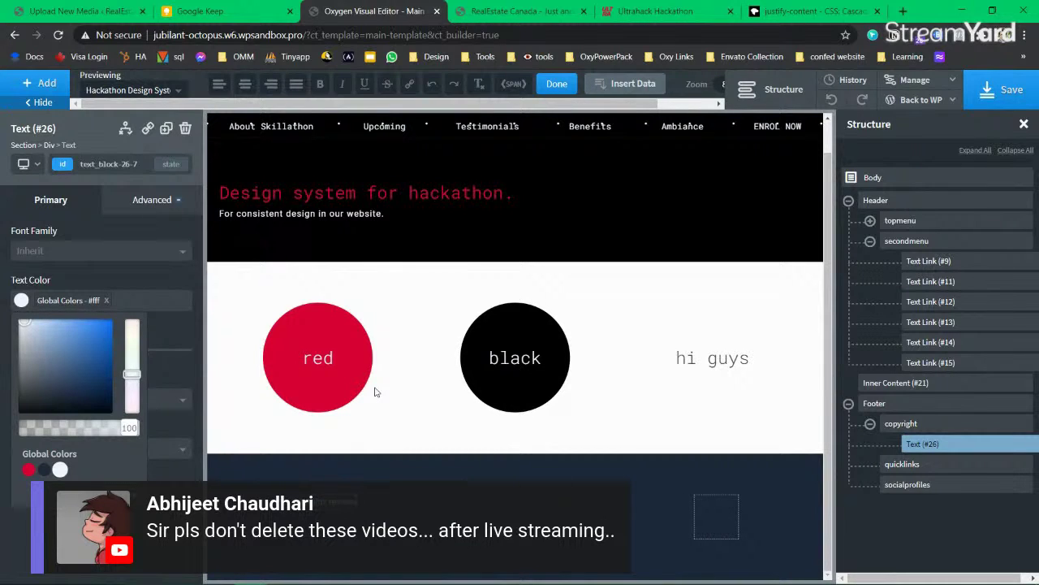
{"action": "key", "text": "ctrl+Tab"}
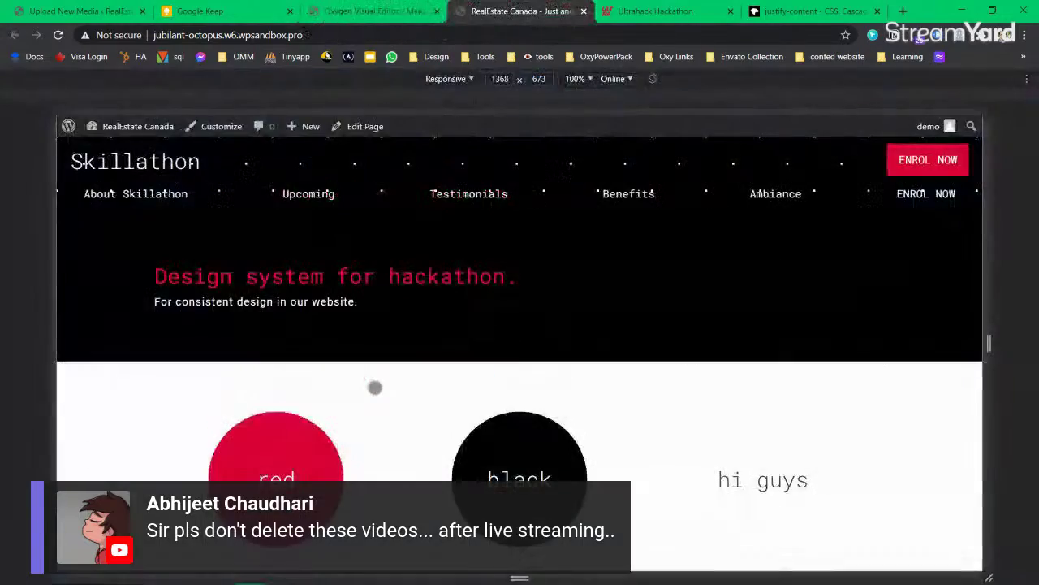
{"action": "key", "text": "ctrl+Tab"}
{"action": "left_click_drag", "start_coordinate": [646, 11], "coordinate": [390, 16]}
{"action": "left_click", "coordinate": [382, 13]}
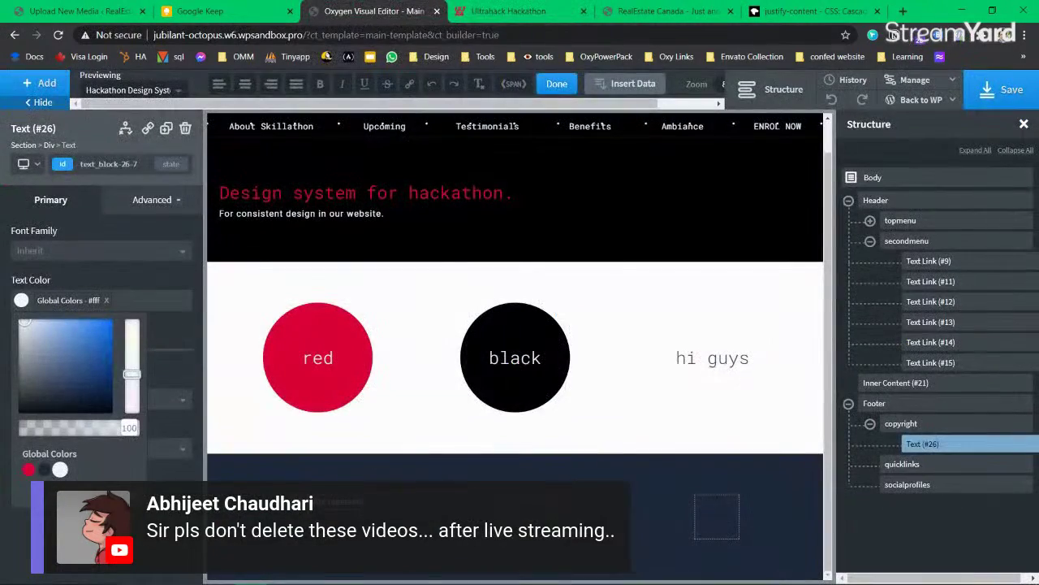
Step: Look up the word initiative on Google, and return to the Oxygen Visual Editor
{"action": "key", "text": "ctrl+Tab"}
{"action": "key", "text": "ctrl+shift+Tab"}
{"action": "key", "text": "ctrl+t"}
{"action": "type", "text": "Initiative"}
{"action": "key", "text": "Return"}
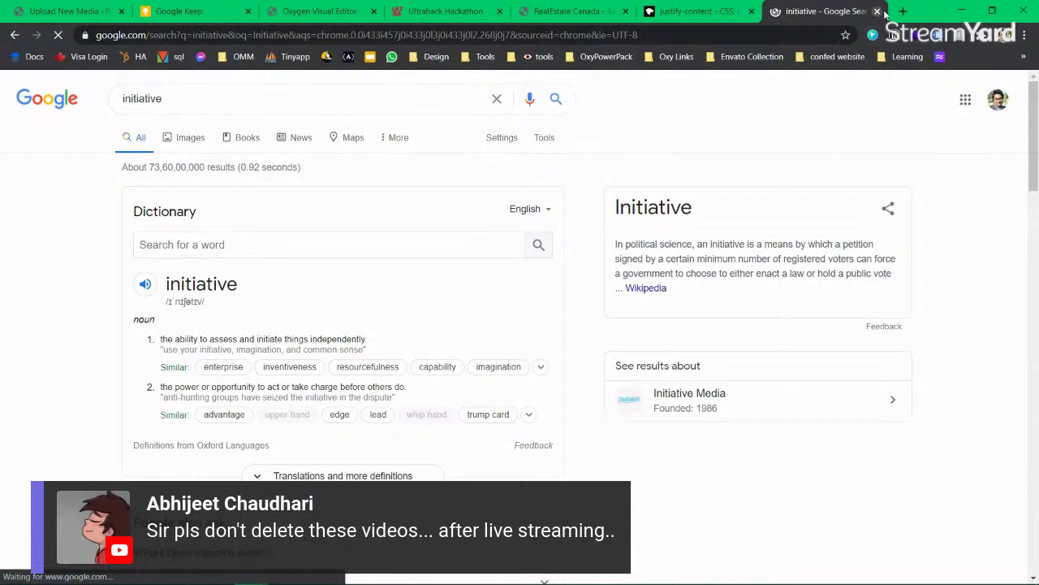
{"action": "left_click", "coordinate": [877, 11]}
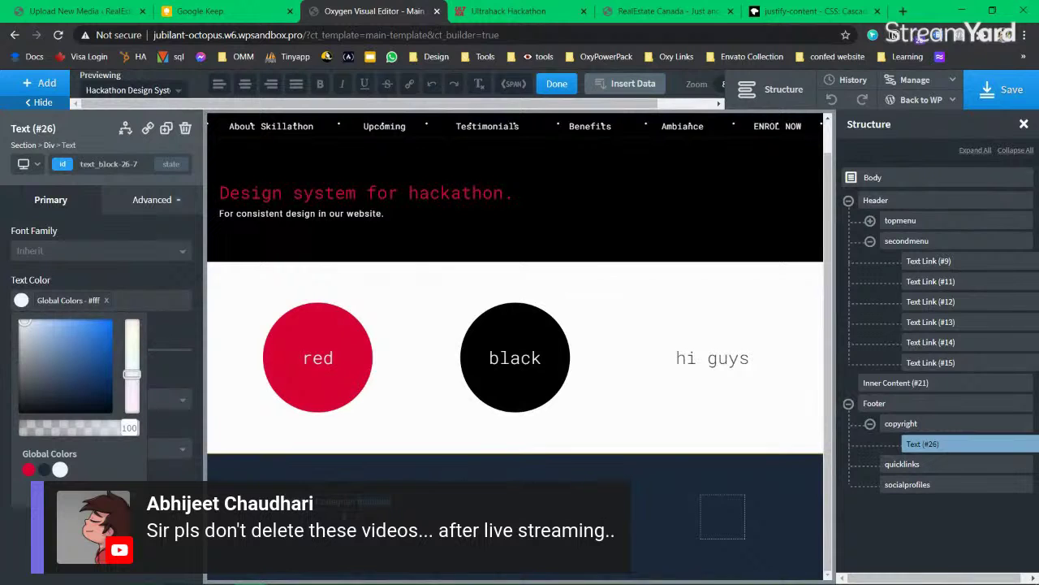
Step: Set the copyright text's font family to Text (Roboto)
{"action": "left_click", "coordinate": [94, 253]}
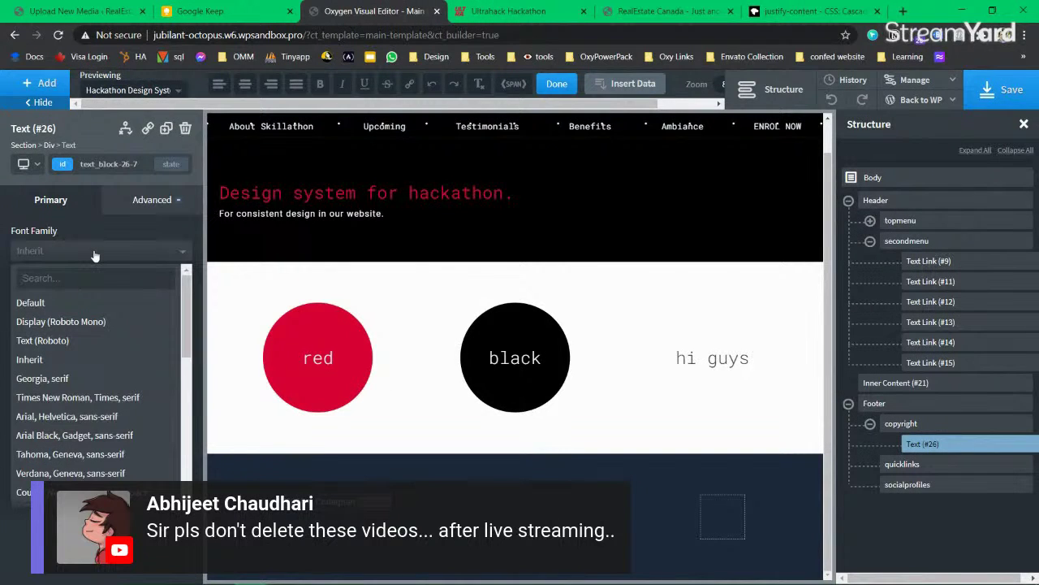
{"action": "left_click", "coordinate": [81, 340]}
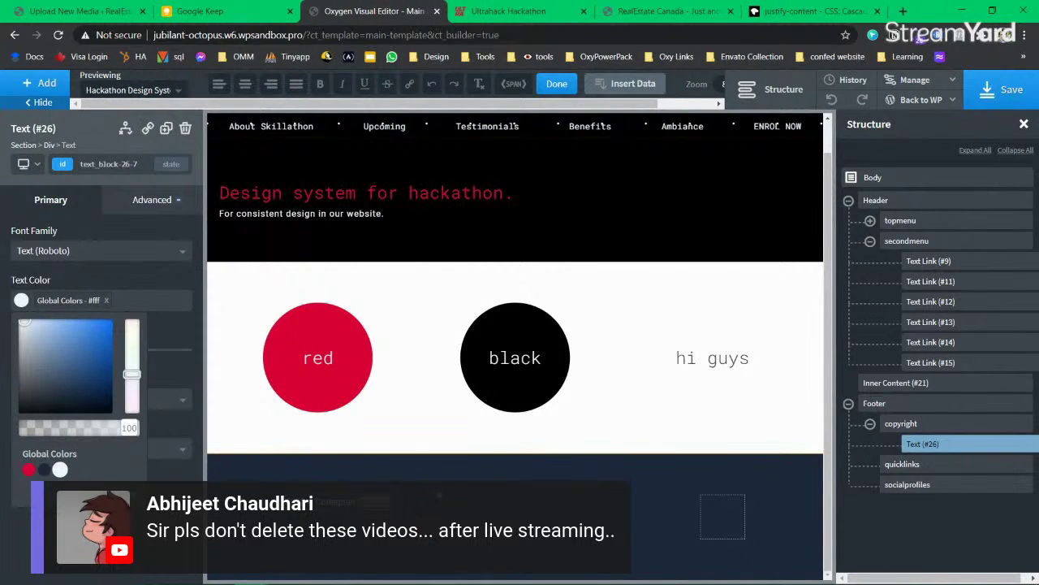
{"action": "left_click", "coordinate": [874, 403]}
Step: Duplicate the text in the copyright div and change the copy's wording to All rights reserved
{"action": "left_click", "coordinate": [942, 443]}
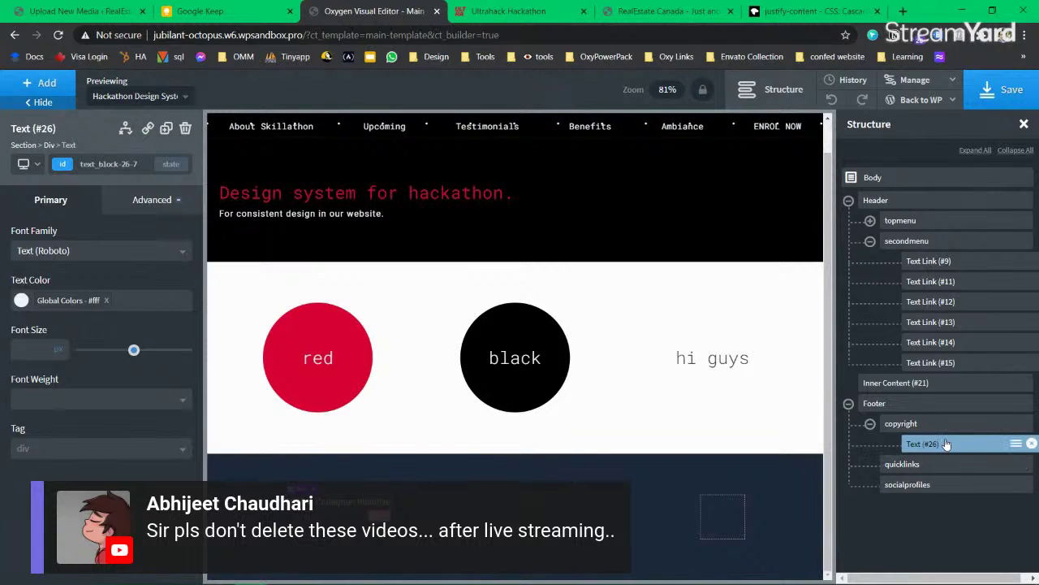
{"action": "left_click", "coordinate": [166, 129]}
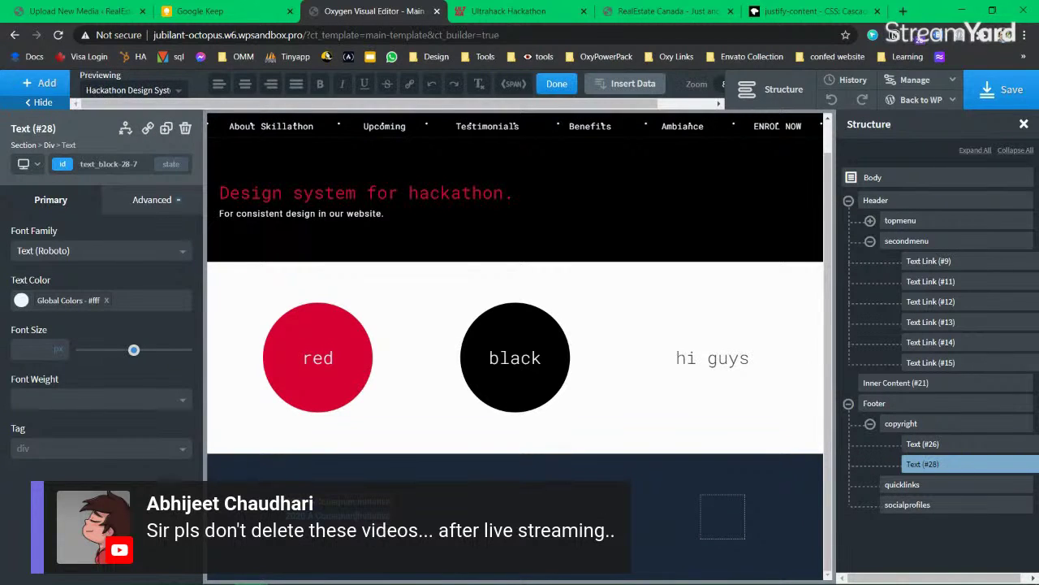
{"action": "key", "text": "BackSpace"}
{"action": "left_click", "coordinate": [410, 513]}
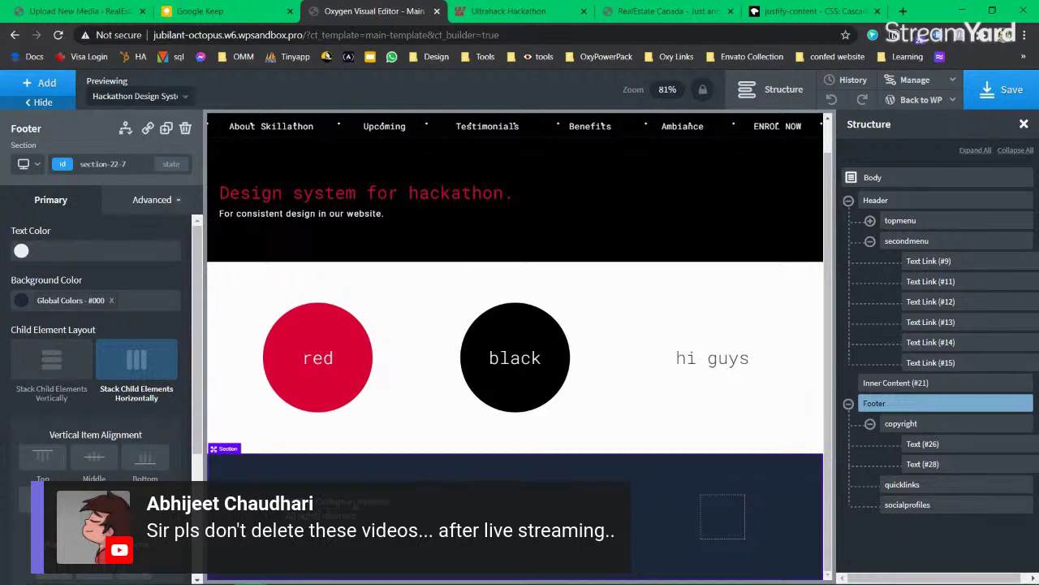
Step: Collapse the copyright div, select the quicklinks div, and check the link list in the Ultrahack site's footer
{"action": "left_click", "coordinate": [885, 484]}
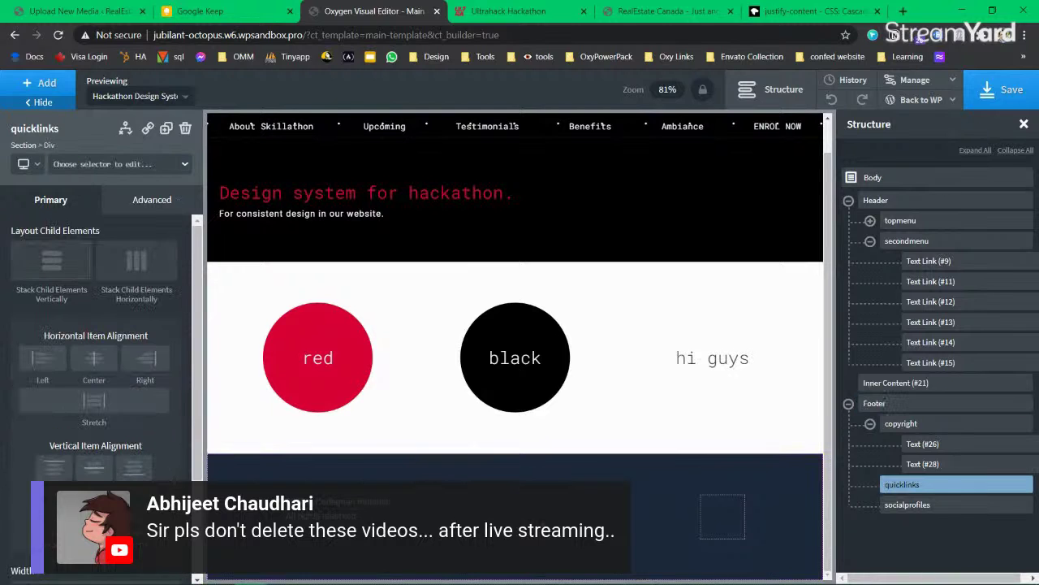
{"action": "left_click", "coordinate": [911, 425]}
{"action": "left_click", "coordinate": [909, 406]}
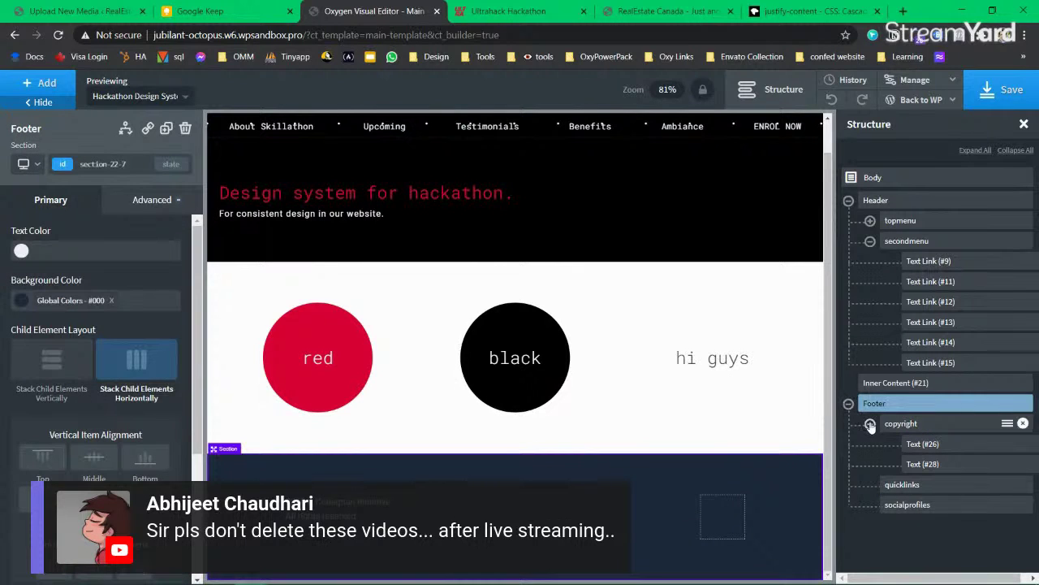
{"action": "left_click", "coordinate": [870, 424]}
{"action": "left_click", "coordinate": [900, 444]}
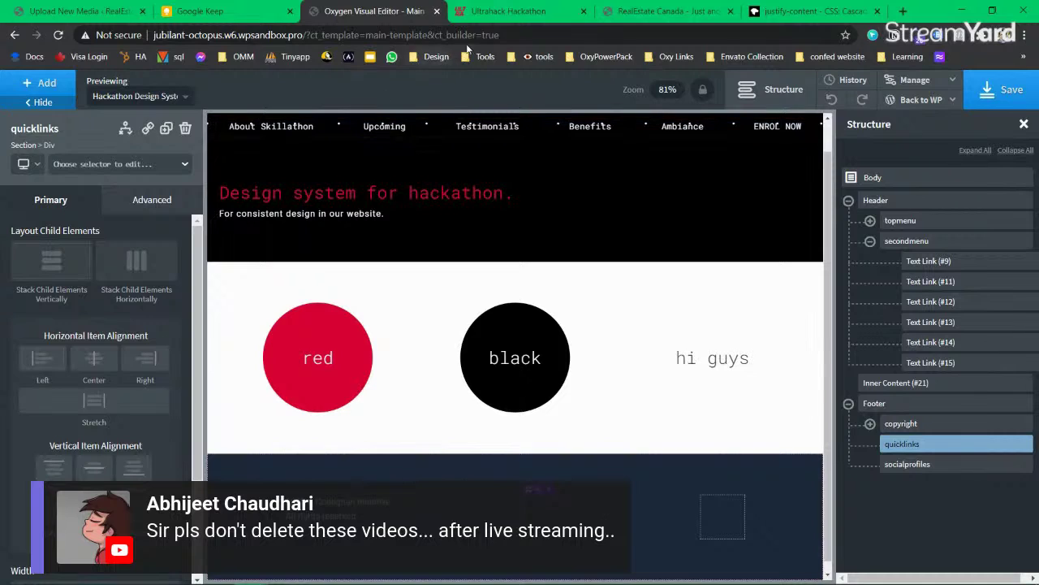
{"action": "left_click", "coordinate": [500, 9]}
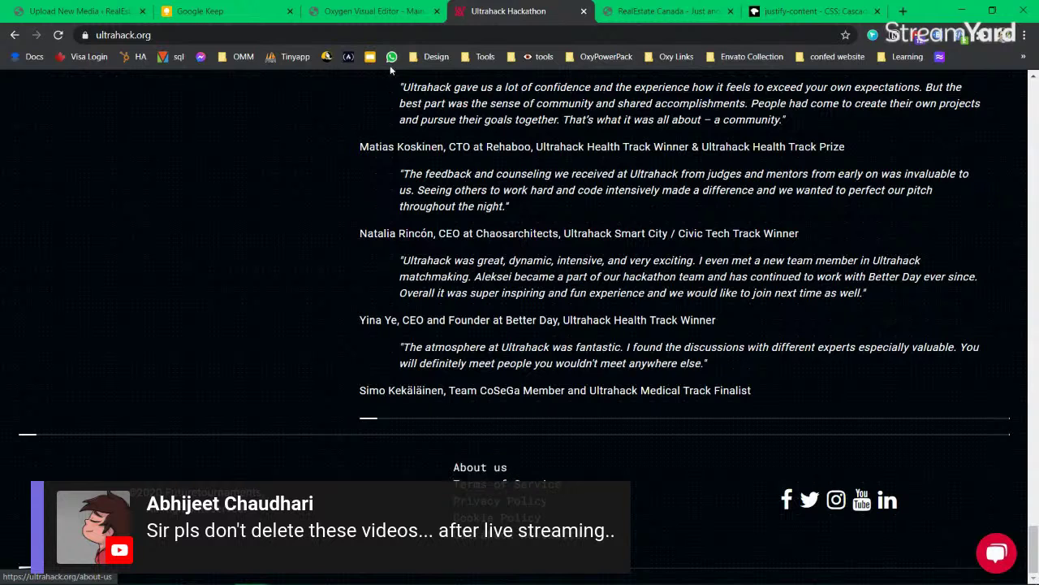
{"action": "left_click", "coordinate": [373, 10]}
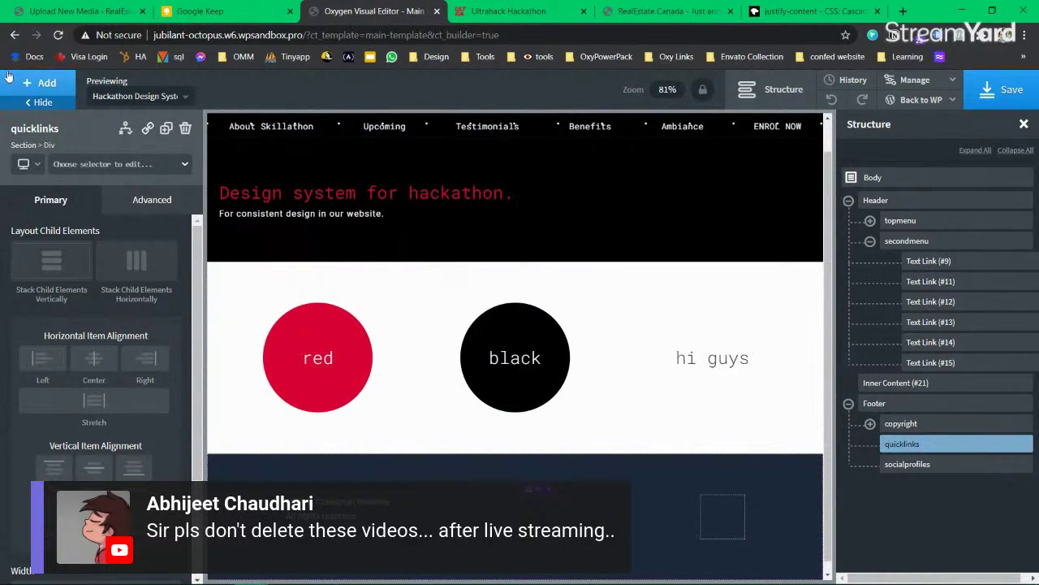
Step: Add a Text Link element inside the Footer's quicklinks div
{"action": "left_click", "coordinate": [37, 77]}
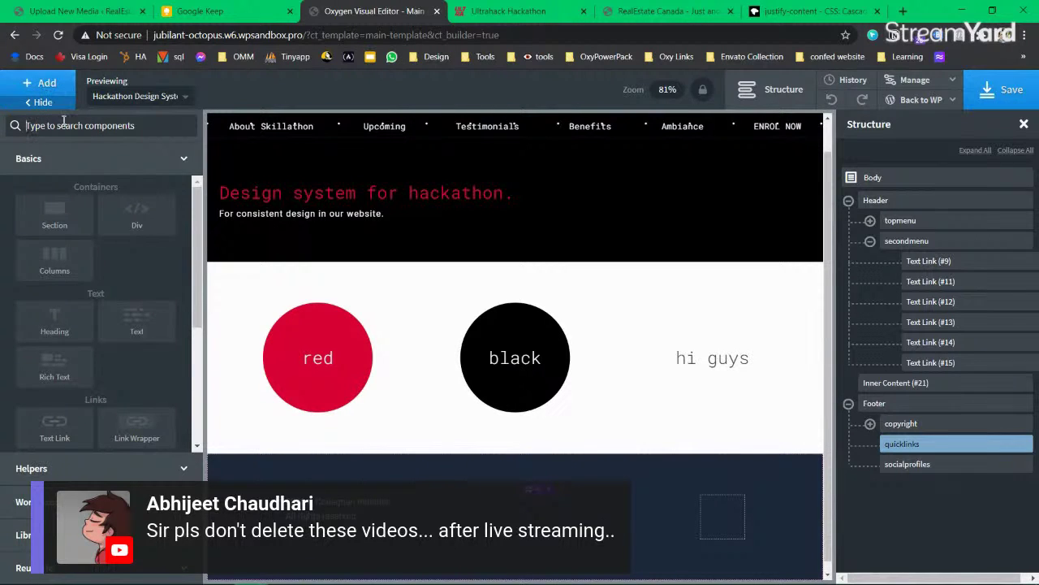
{"action": "left_click", "coordinate": [46, 84]}
{"action": "left_click", "coordinate": [46, 85]}
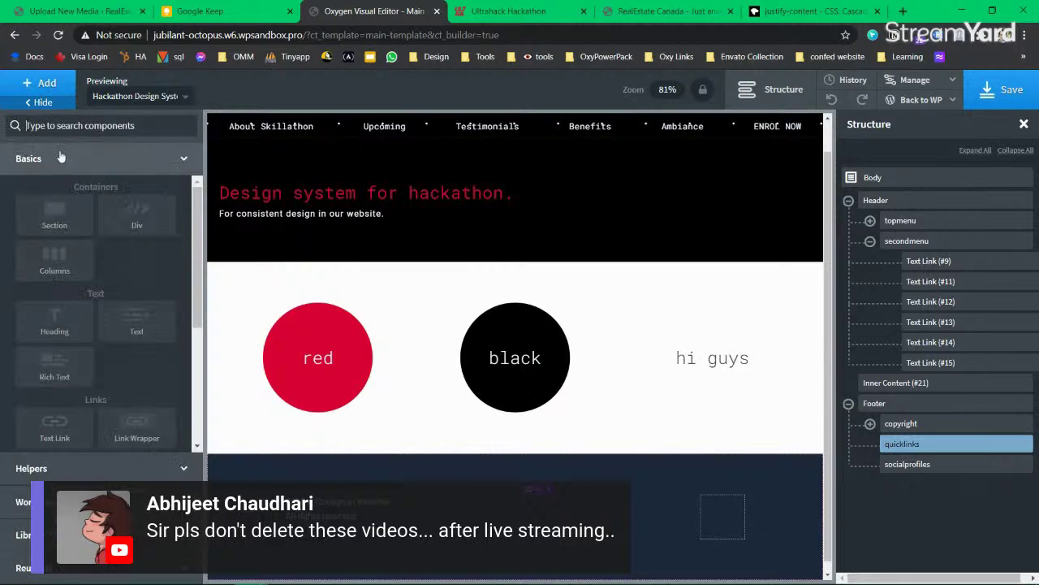
{"action": "type", "text": "text"}
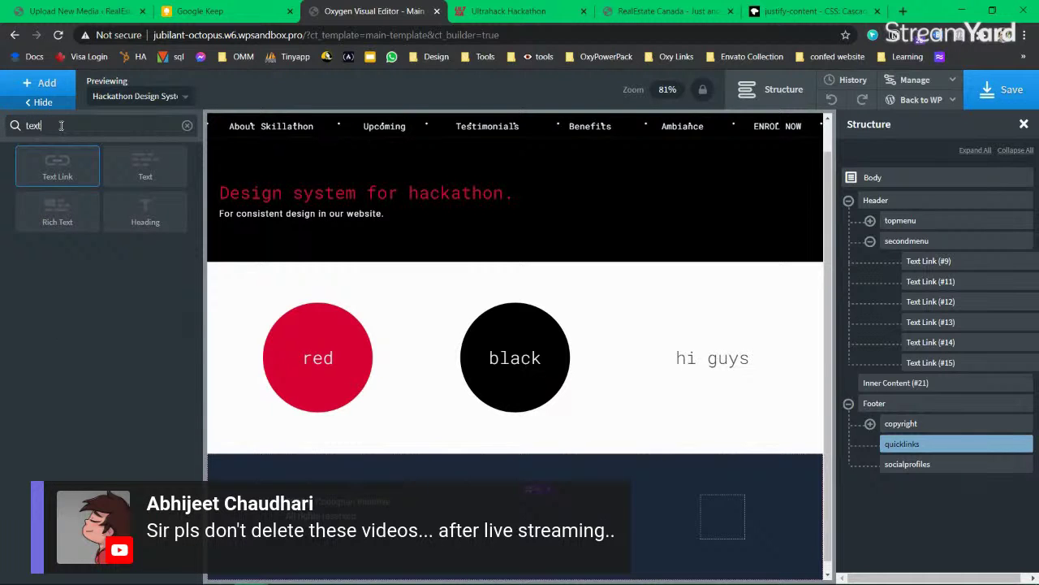
{"action": "left_click", "coordinate": [70, 169]}
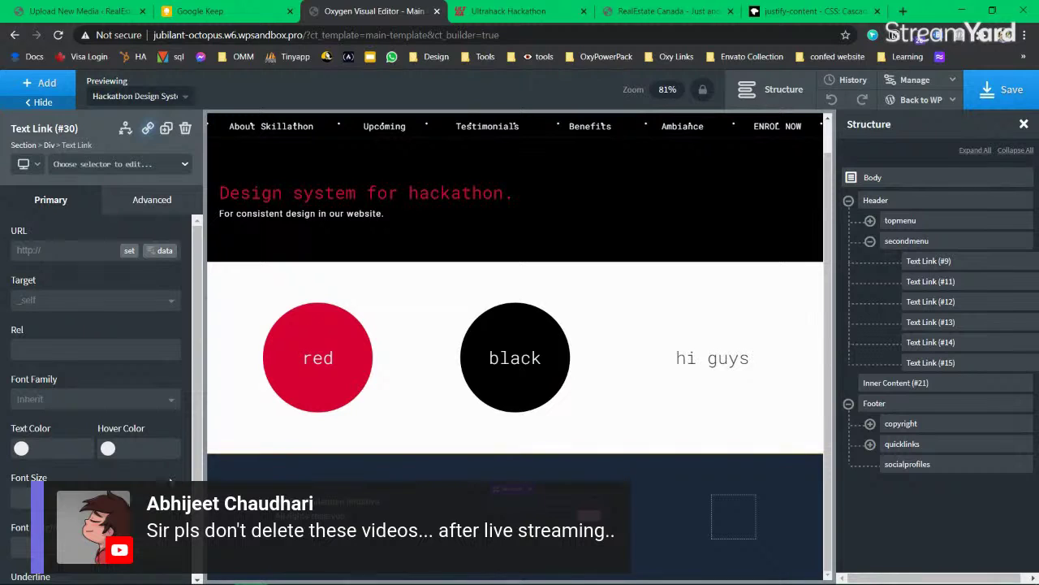
Step: Set the new quick link's text color to #ffffff and its hover color to the global black
{"action": "scroll", "coordinate": [61, 466], "scroll_direction": "down", "scroll_amount": 1}
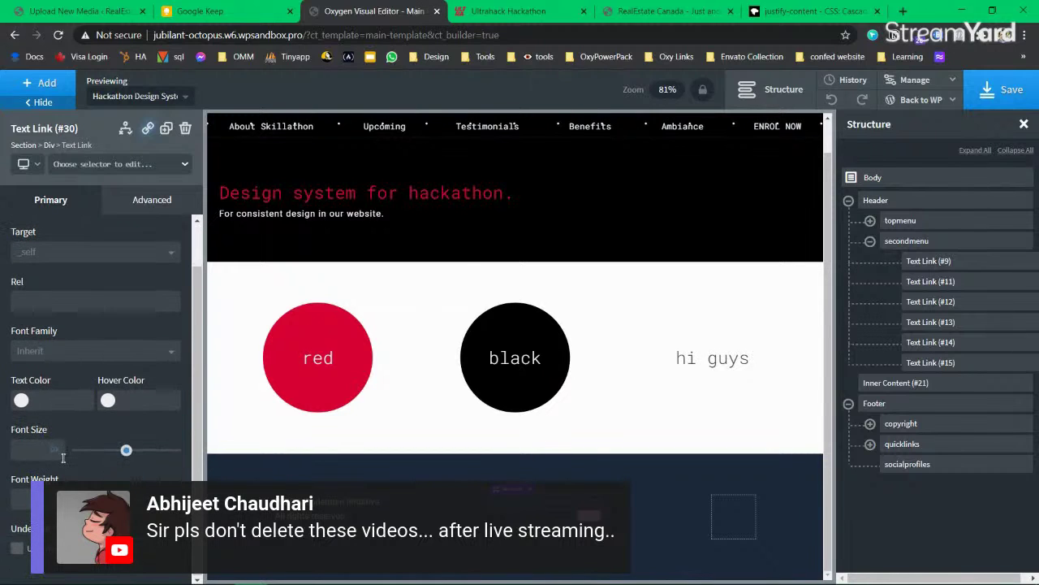
{"action": "left_click", "coordinate": [21, 399]}
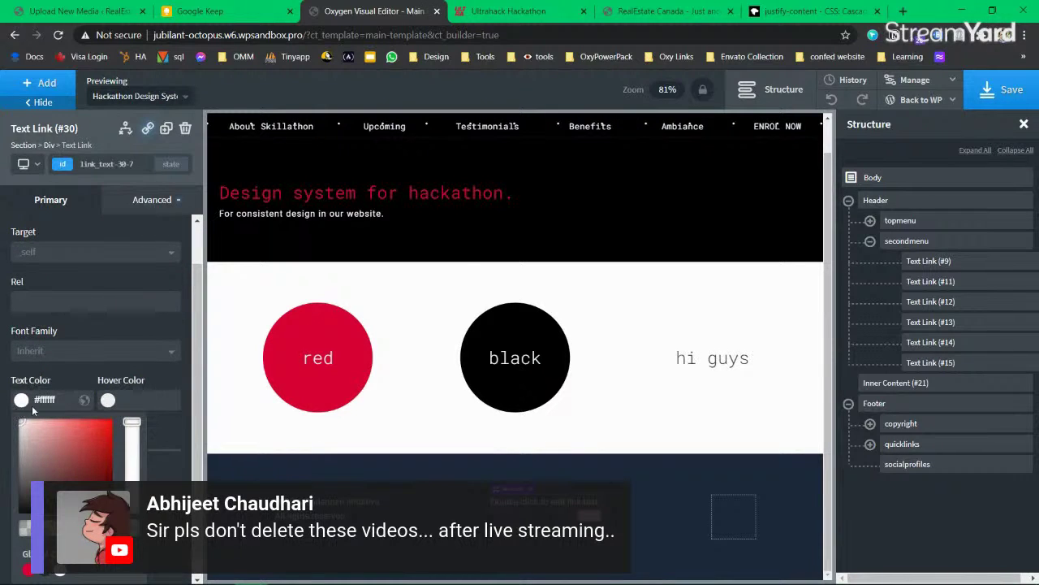
{"action": "left_click", "coordinate": [69, 403]}
{"action": "left_click", "coordinate": [108, 399]}
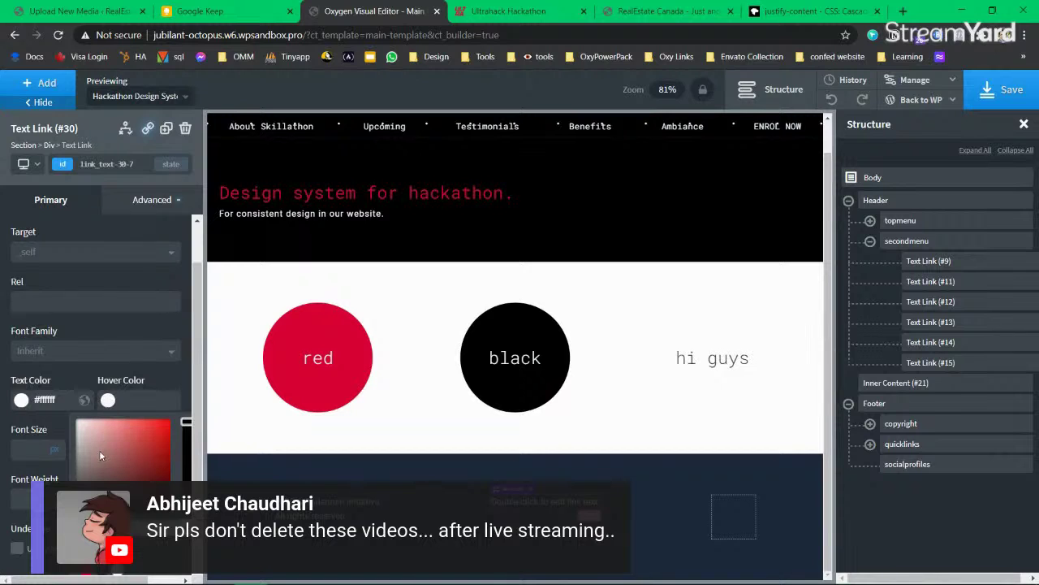
{"action": "scroll", "coordinate": [112, 469], "scroll_direction": "down", "scroll_amount": 1}
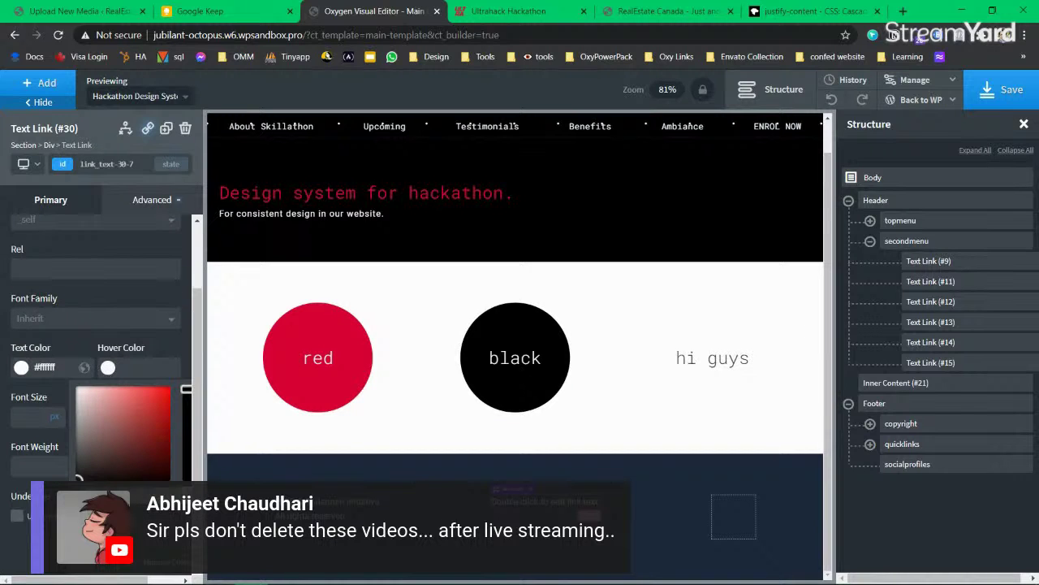
{"action": "left_click", "coordinate": [112, 532]}
{"action": "scroll", "coordinate": [106, 374], "scroll_direction": "up", "scroll_amount": 3}
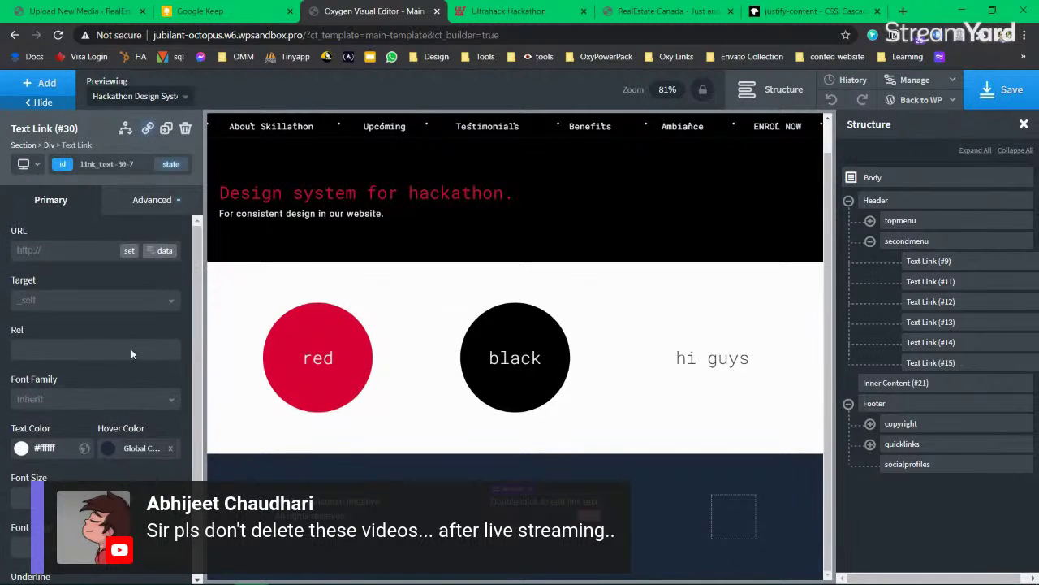
Step: Set the new quick link's hover-state background color to the global white (#fff), checking the hover style of the Ultrahack site's footer links
{"action": "left_click", "coordinate": [168, 164]}
{"action": "left_click", "coordinate": [33, 208]}
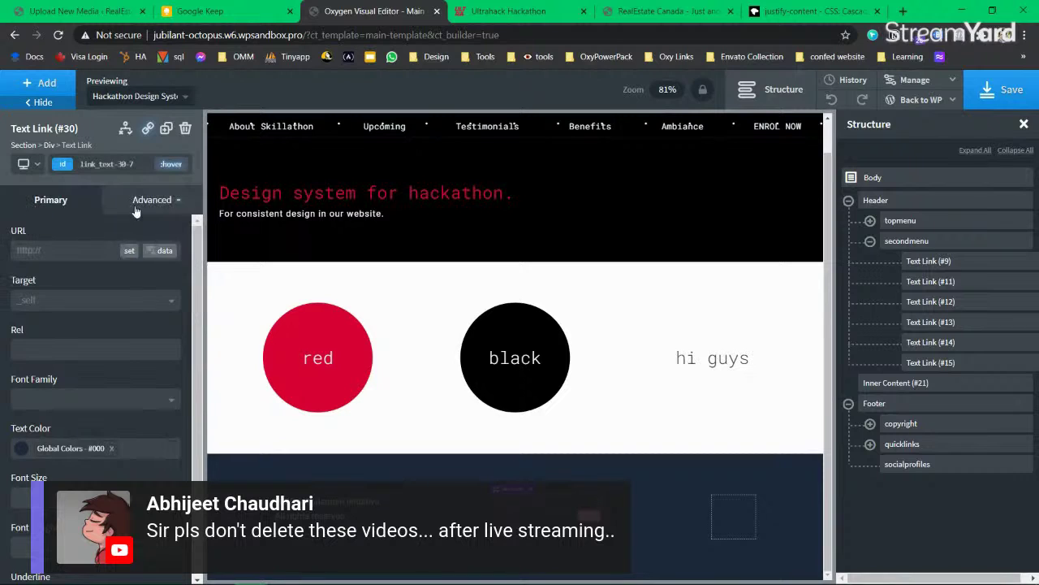
{"action": "left_click", "coordinate": [152, 199]}
{"action": "left_click", "coordinate": [73, 242]}
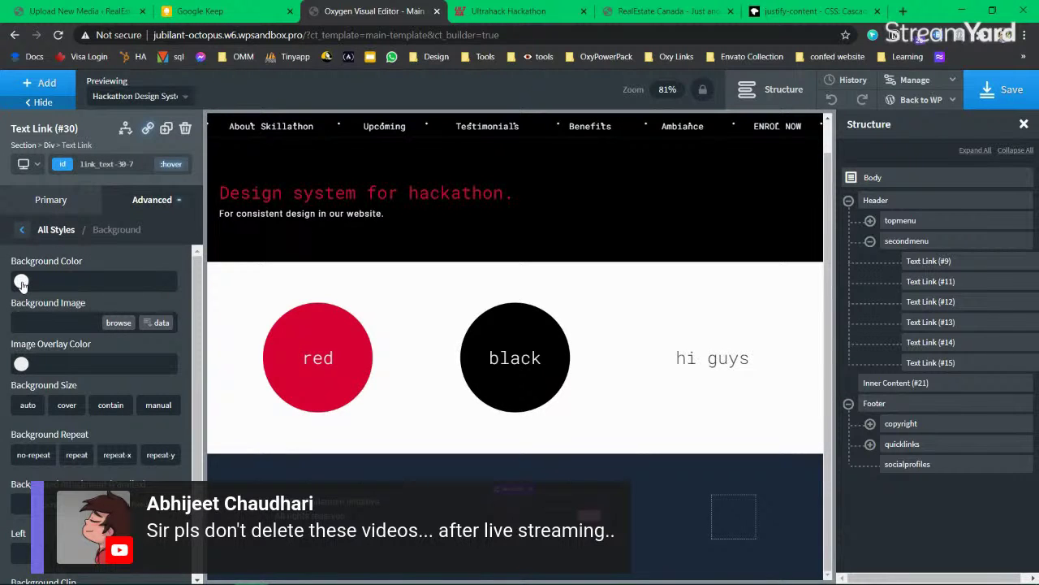
{"action": "left_click", "coordinate": [21, 282]}
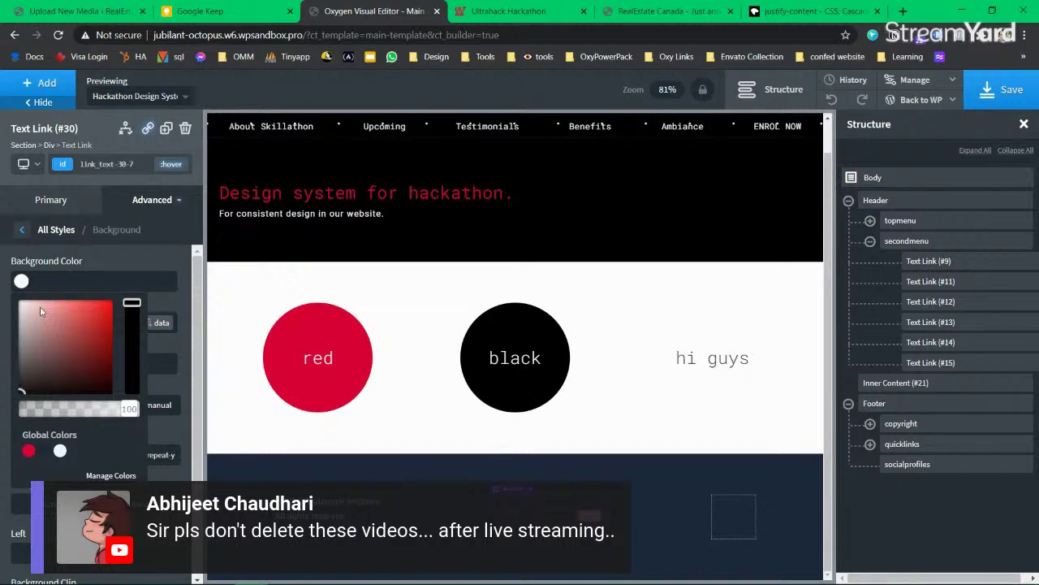
{"action": "left_click", "coordinate": [493, 16]}
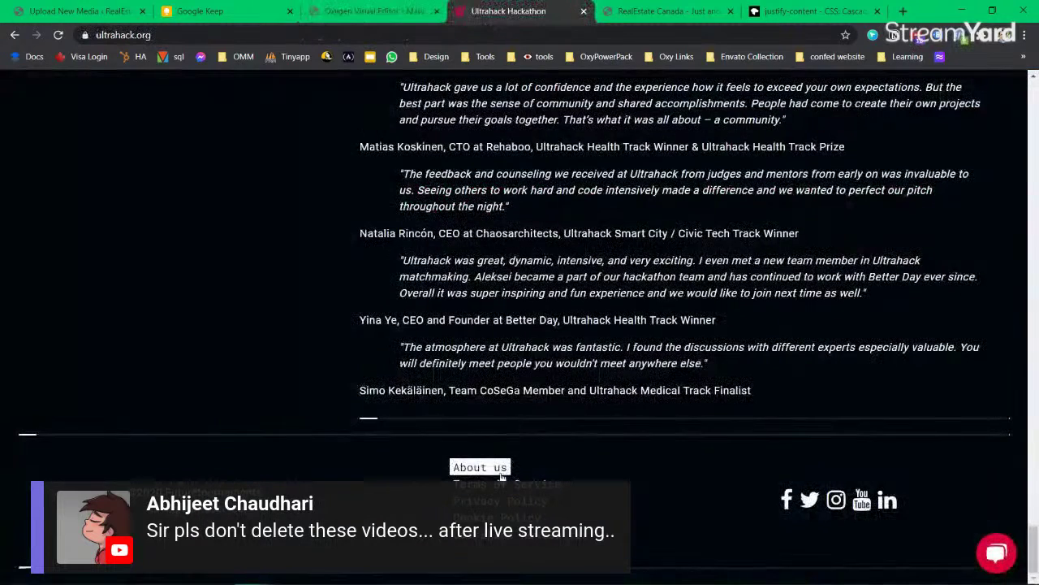
{"action": "left_click", "coordinate": [383, 15]}
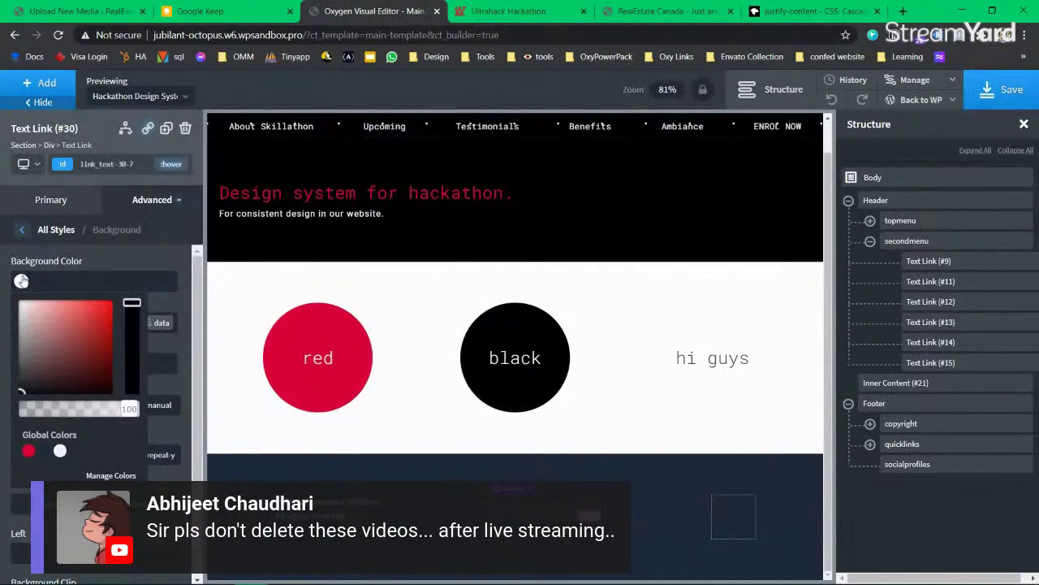
{"action": "left_click", "coordinate": [60, 453]}
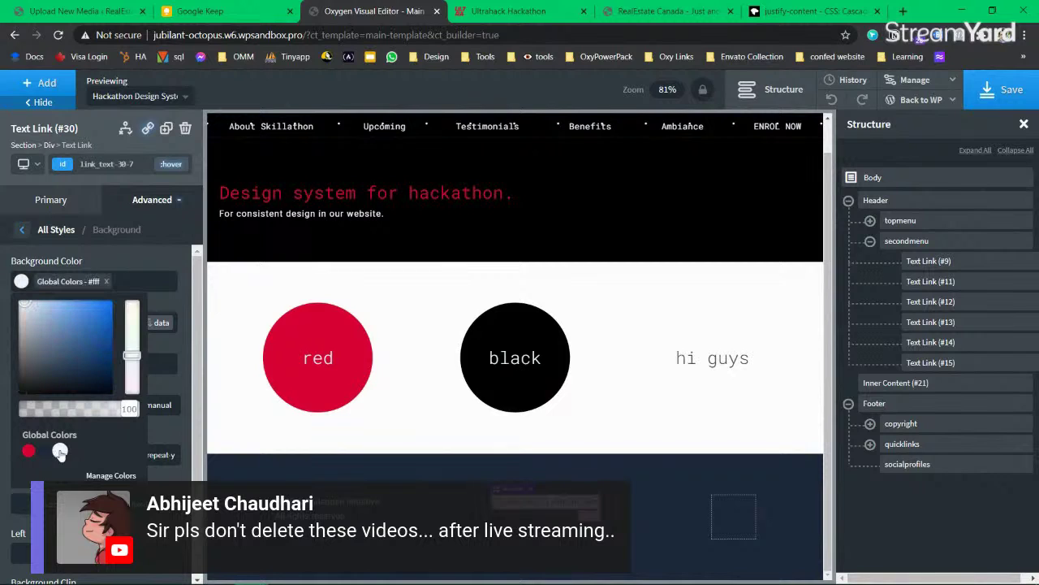
{"action": "left_click", "coordinate": [21, 281]}
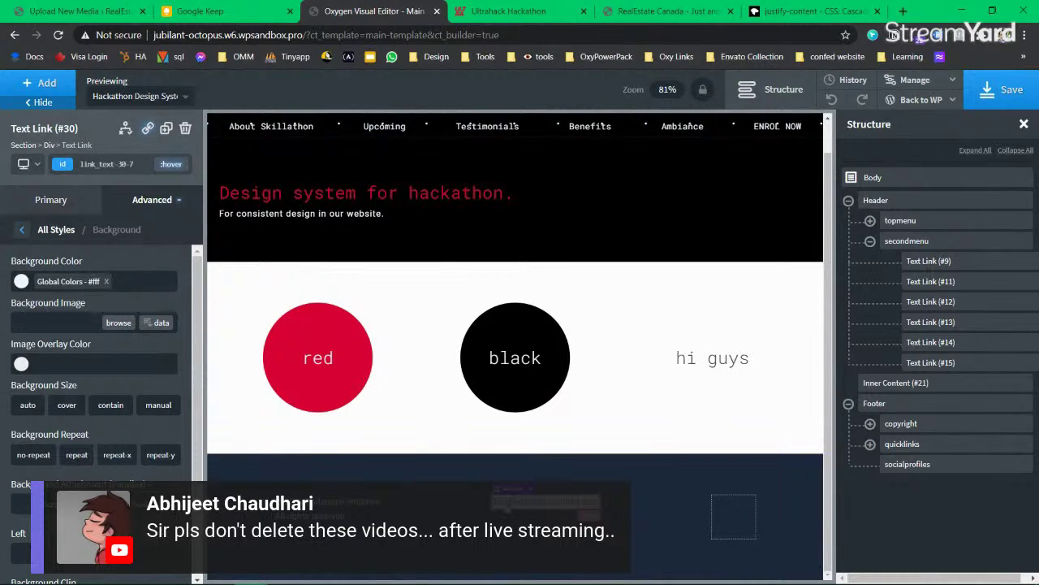
Step: Give the quick link's hover state a padding of 2 px on all sides
{"action": "left_click", "coordinate": [170, 164]}
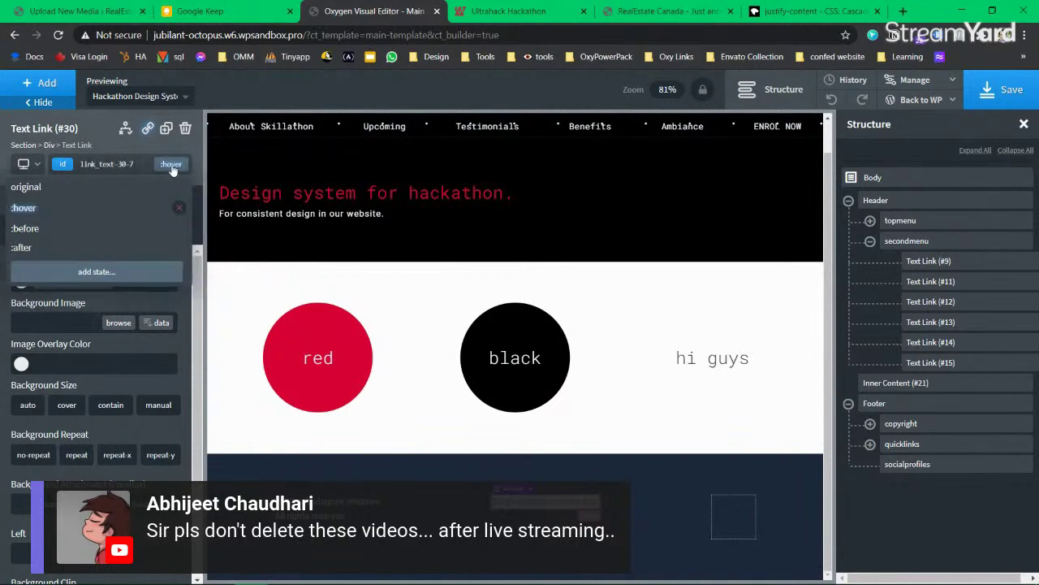
{"action": "left_click", "coordinate": [36, 187]}
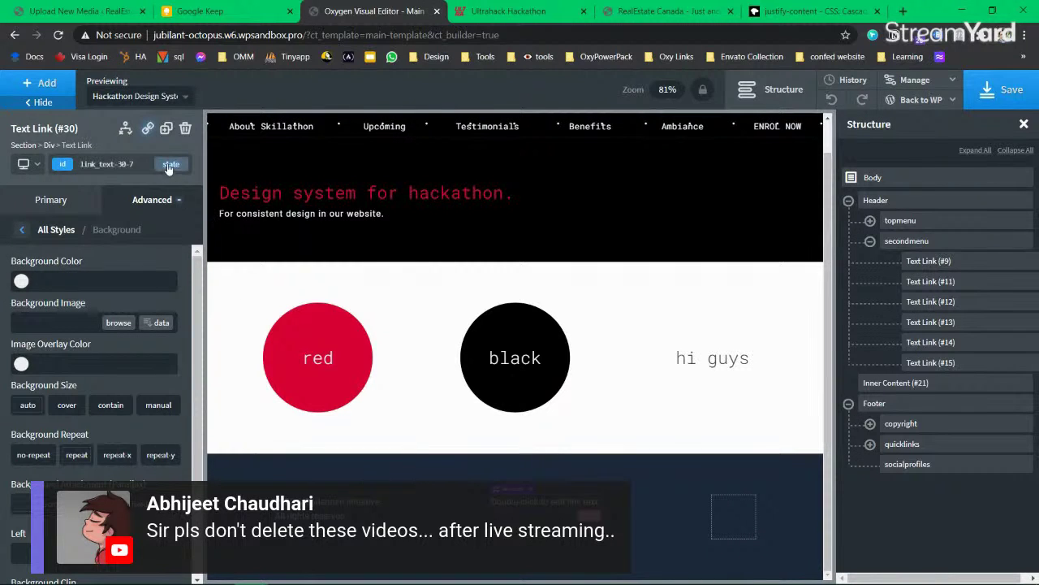
{"action": "left_click", "coordinate": [152, 199]}
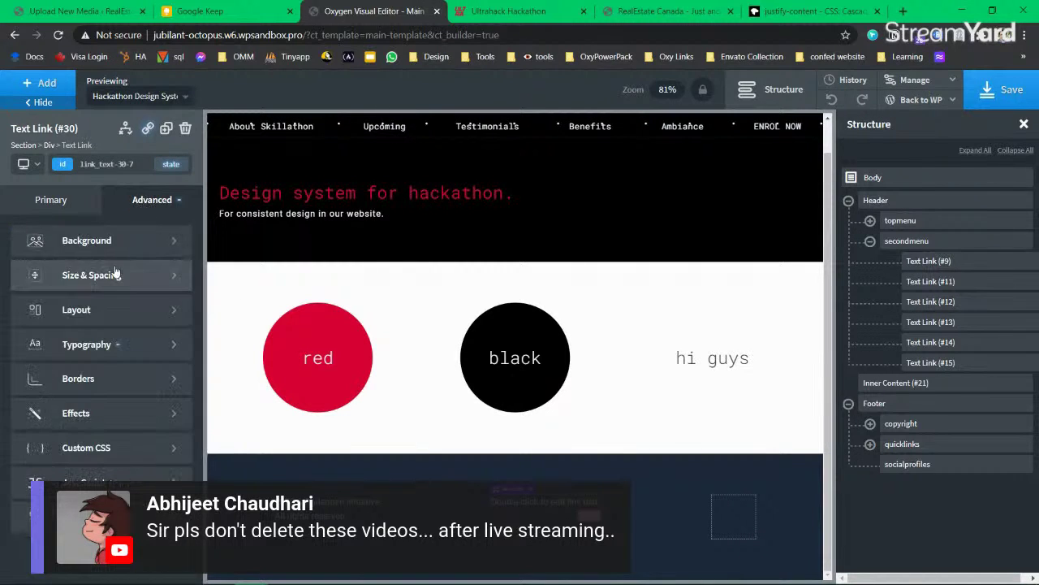
{"action": "left_click", "coordinate": [78, 274]}
{"action": "mouse_move", "coordinate": [31, 301]}
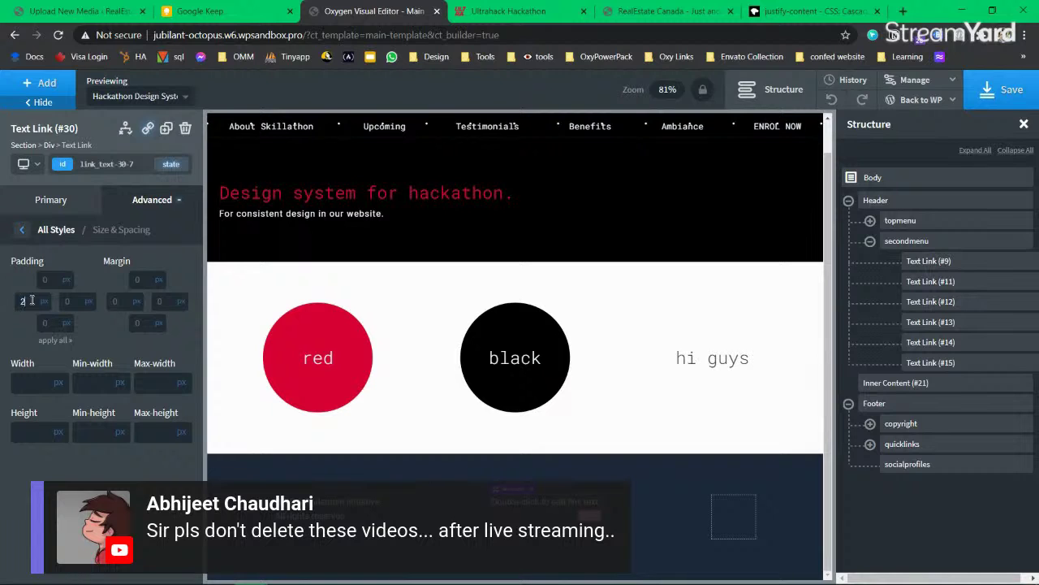
{"action": "left_click", "coordinate": [179, 165]}
{"action": "left_click", "coordinate": [36, 204]}
{"action": "mouse_move", "coordinate": [26, 298]}
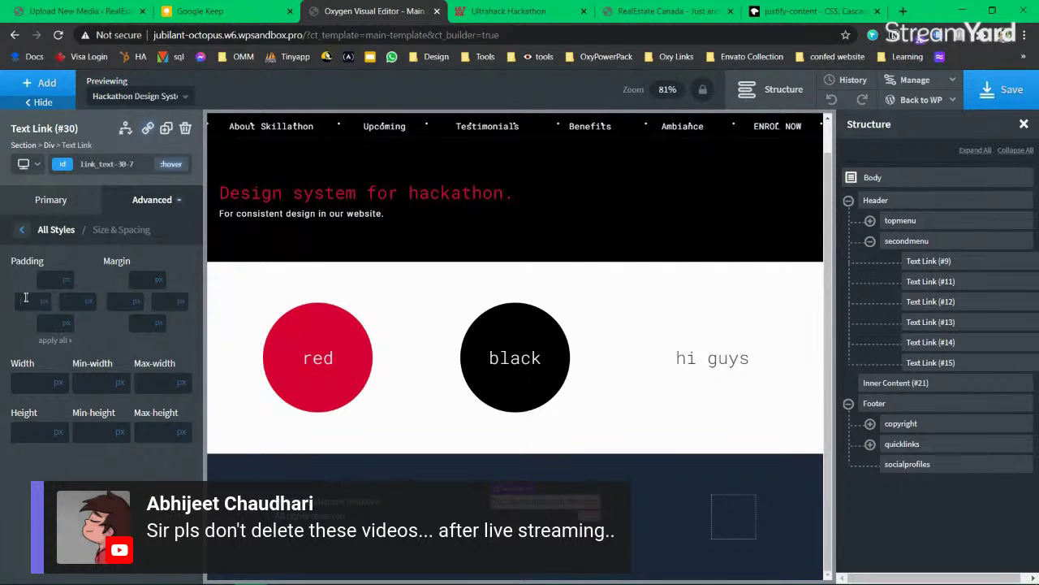
{"action": "left_click", "coordinate": [25, 300]}
{"action": "type", "text": "2"}
{"action": "left_click", "coordinate": [55, 340]}
Step: Return the quick link to its original state and change its text to About Us
{"action": "left_click", "coordinate": [54, 203]}
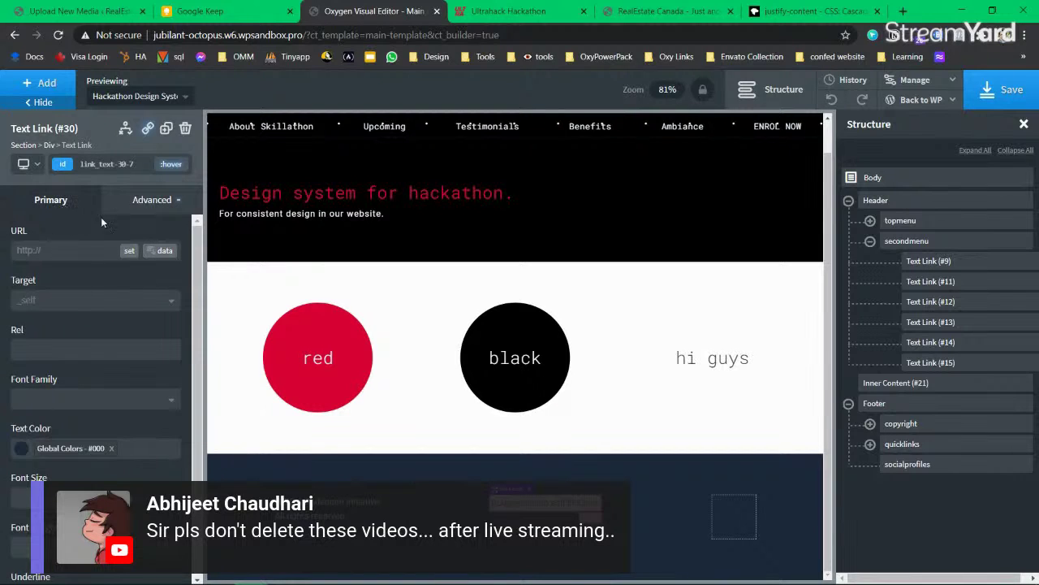
{"action": "left_click", "coordinate": [171, 163]}
{"action": "left_click", "coordinate": [73, 185]}
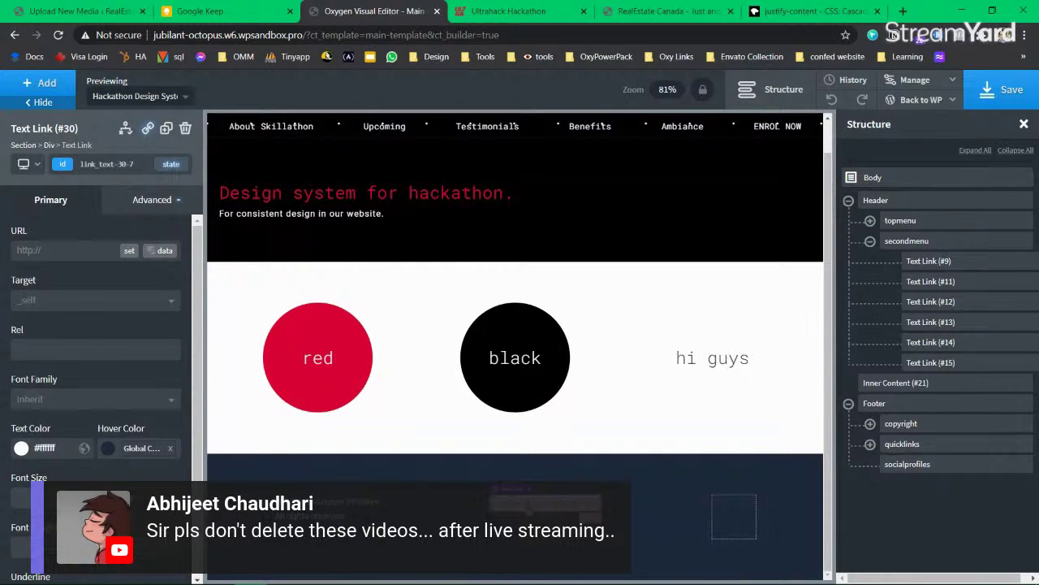
{"action": "double_click", "coordinate": [529, 509]}
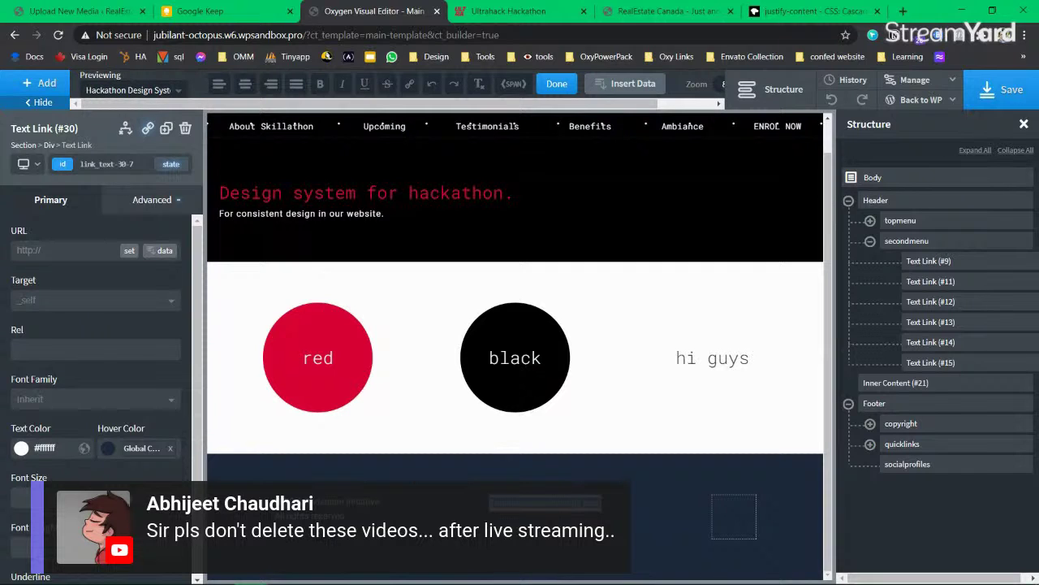
{"action": "type", "text": "About Us"}
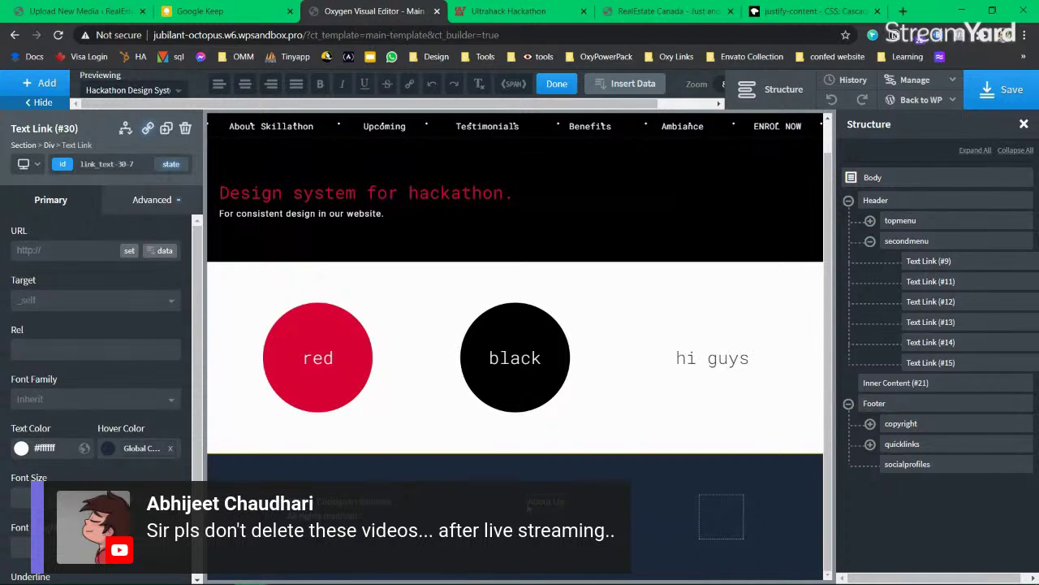
Step: Duplicate the About Us link four times inside quicklinks and reword the first two copies as Blogs and Benefits
{"action": "left_click", "coordinate": [870, 444]}
{"action": "left_click", "coordinate": [911, 448]}
{"action": "left_click", "coordinate": [929, 467]}
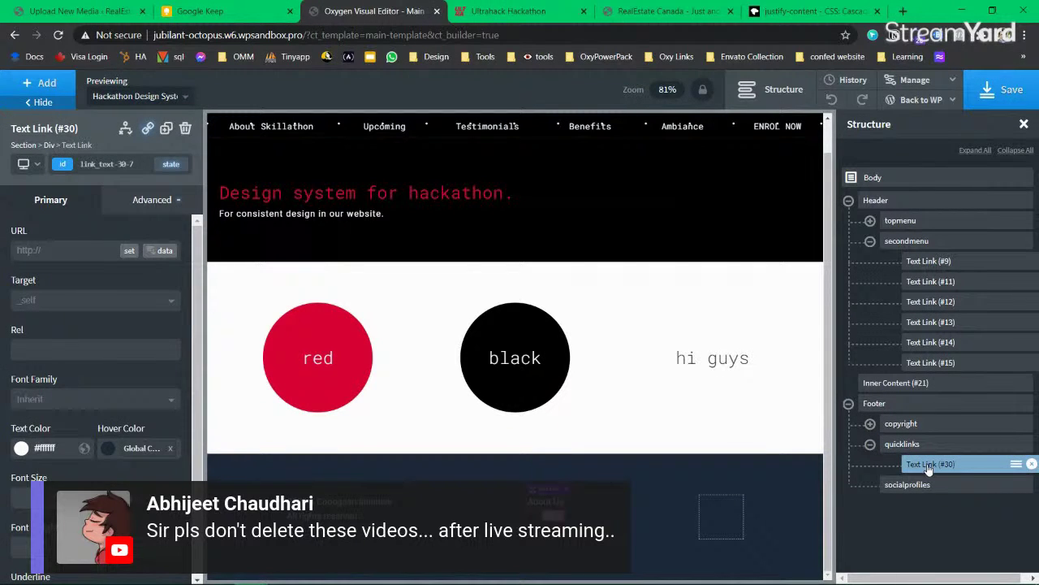
{"action": "left_click", "coordinate": [166, 129]}
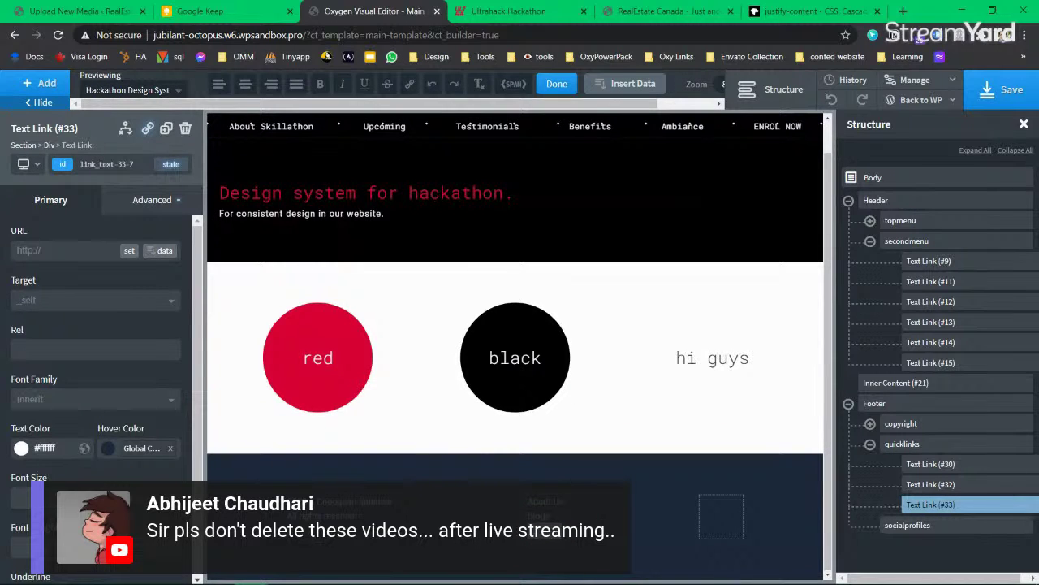
{"action": "left_click", "coordinate": [166, 128]}
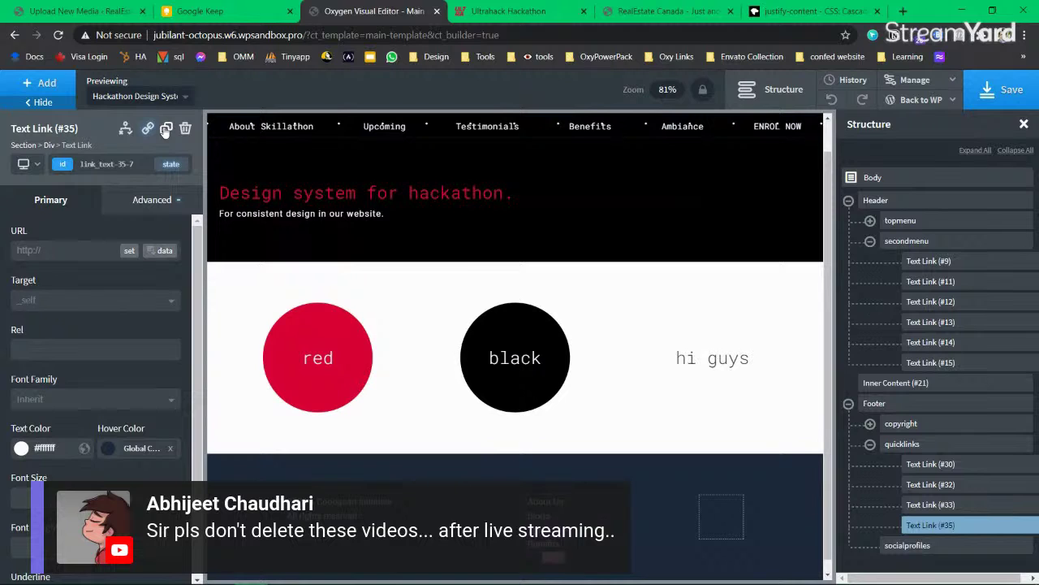
{"action": "left_click", "coordinate": [166, 128]}
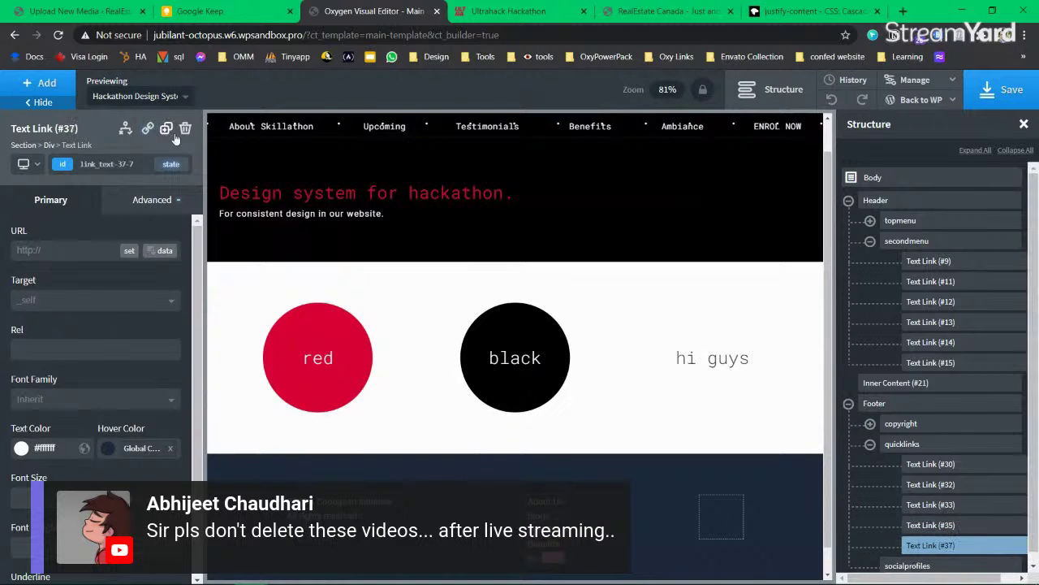
Step: Change the text of the last two quick links to Enrol Now and Testimonials
{"action": "scroll", "coordinate": [503, 376], "scroll_direction": "down", "scroll_amount": 1}
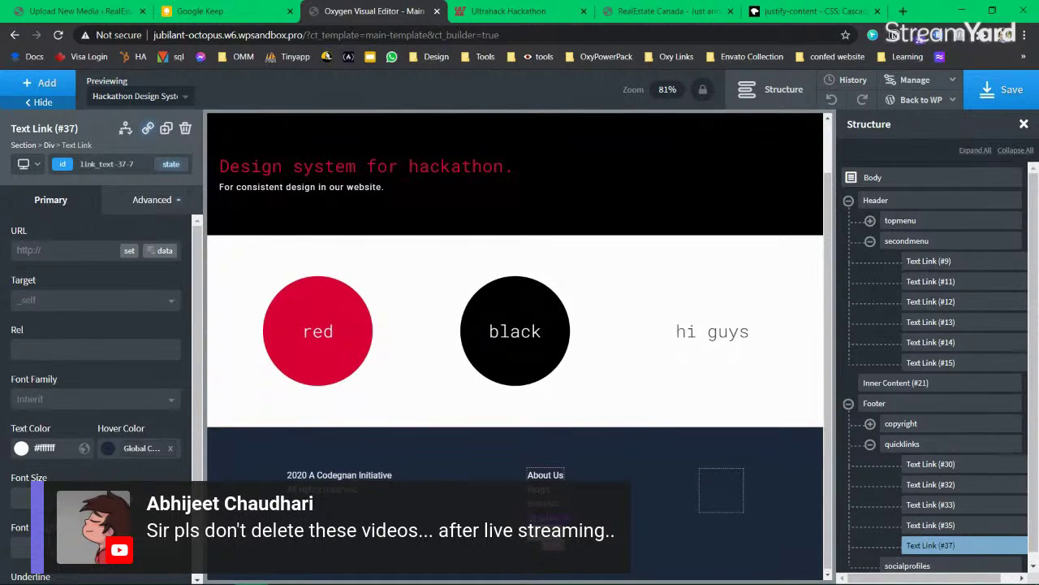
{"action": "double_click", "coordinate": [543, 532]}
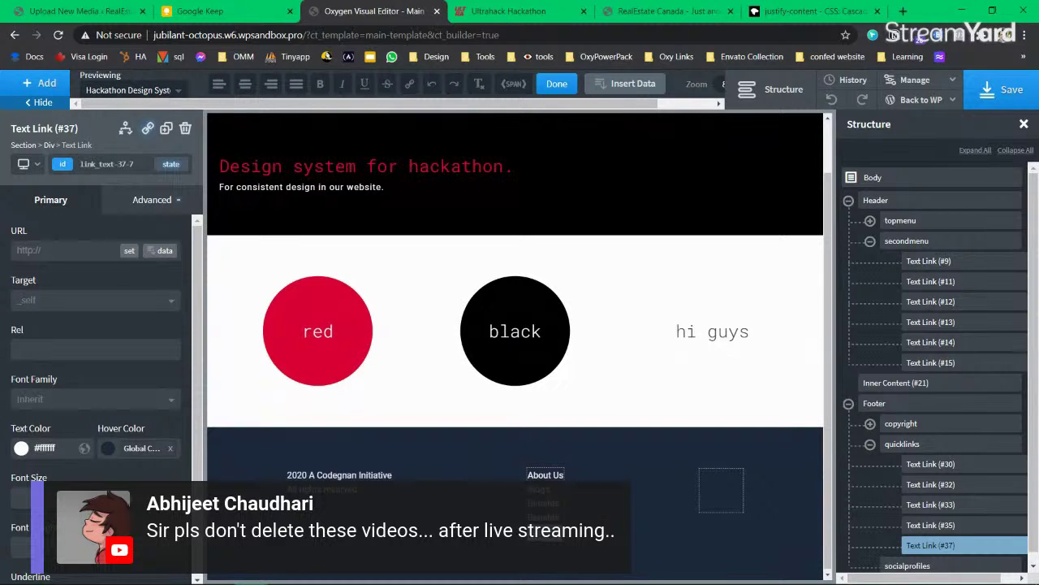
{"action": "left_click", "coordinate": [544, 517]}
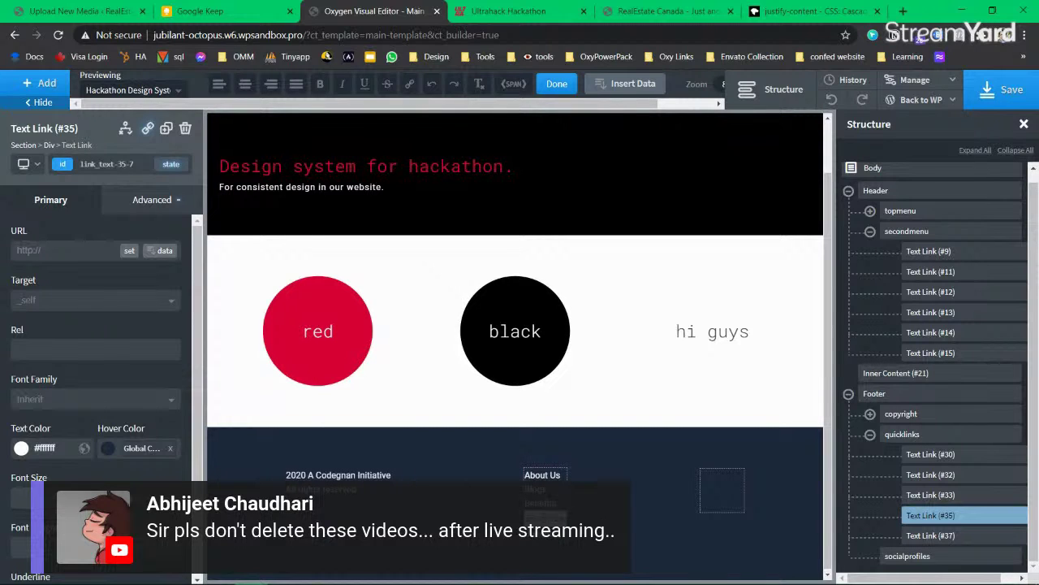
{"action": "double_click", "coordinate": [544, 532]}
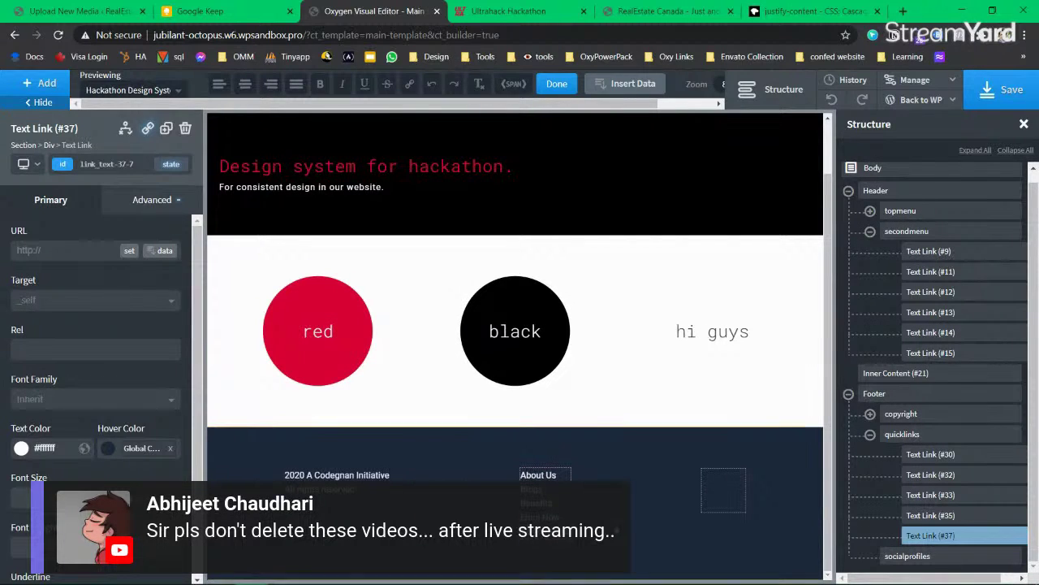
{"action": "left_click", "coordinate": [618, 471]}
{"action": "left_click", "coordinate": [326, 477]}
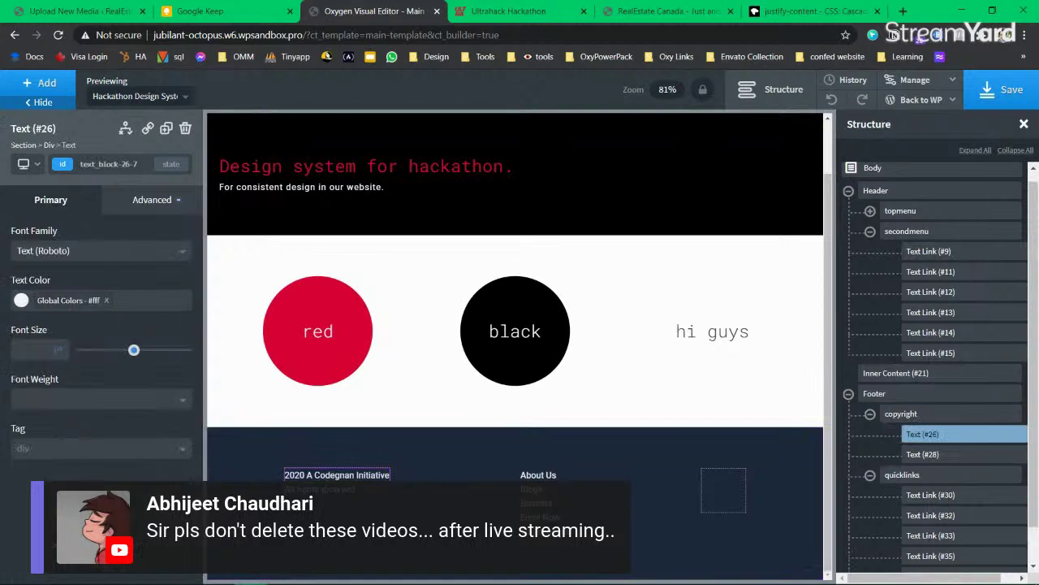
{"action": "left_click", "coordinate": [321, 489]}
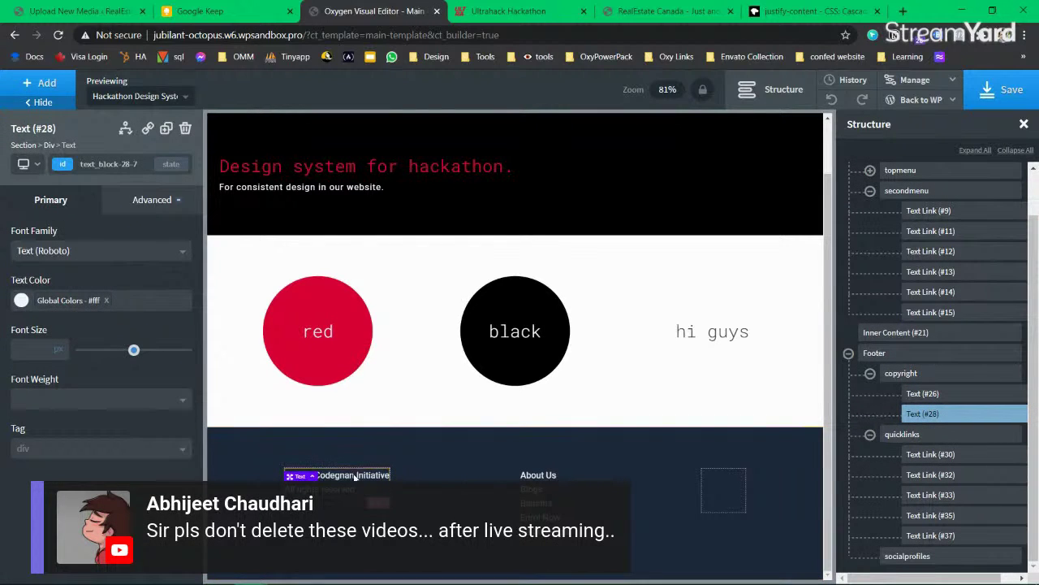
{"action": "left_click", "coordinate": [712, 483]}
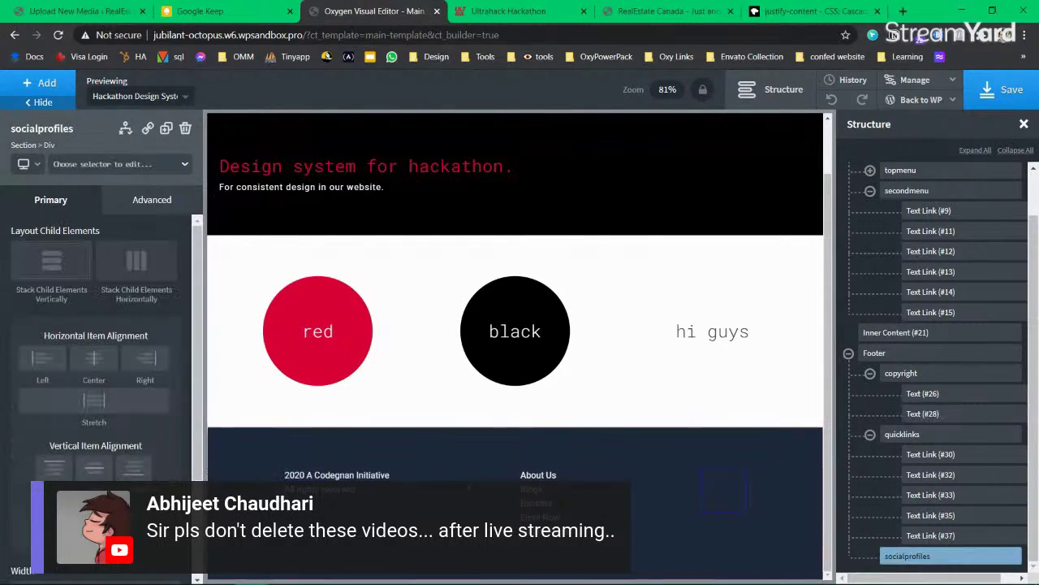
Step: Collapse the quicklinks and copyright divs, set the Footer's vertical item alignment to Middle, and save the template
{"action": "left_click", "coordinate": [887, 434]}
{"action": "left_click", "coordinate": [870, 433]}
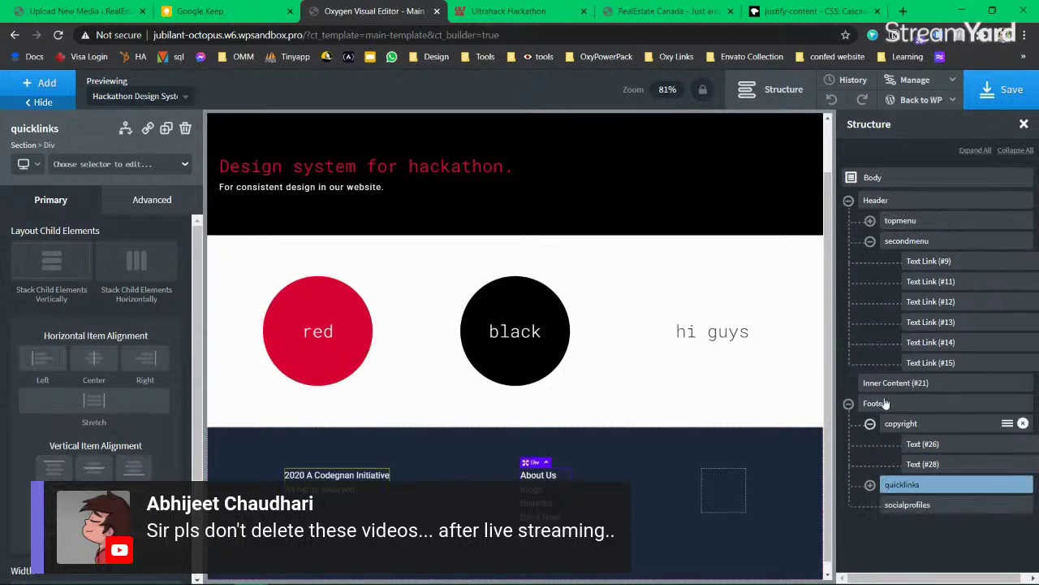
{"action": "left_click", "coordinate": [898, 404]}
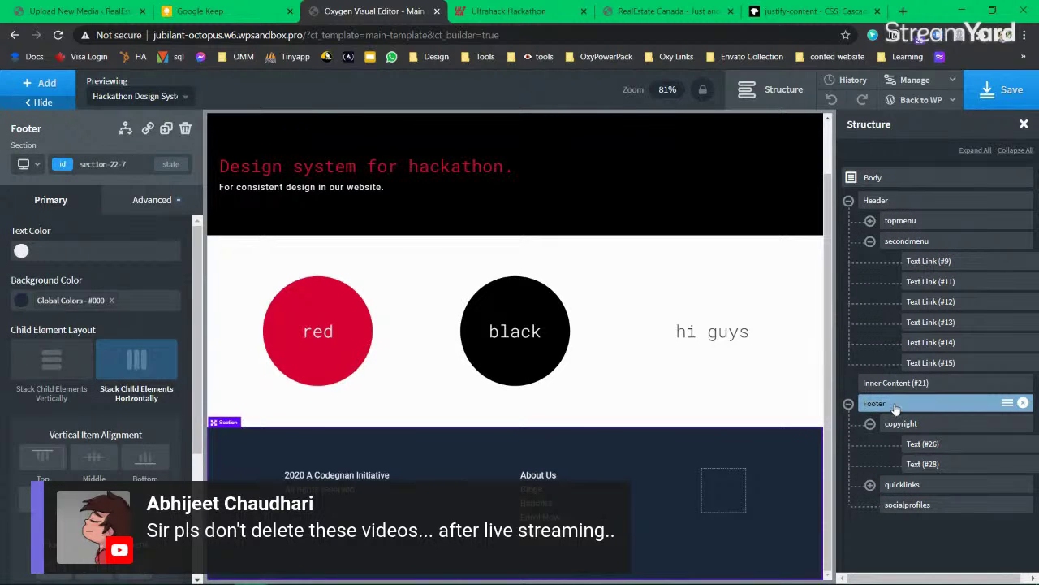
{"action": "left_click", "coordinate": [870, 423]}
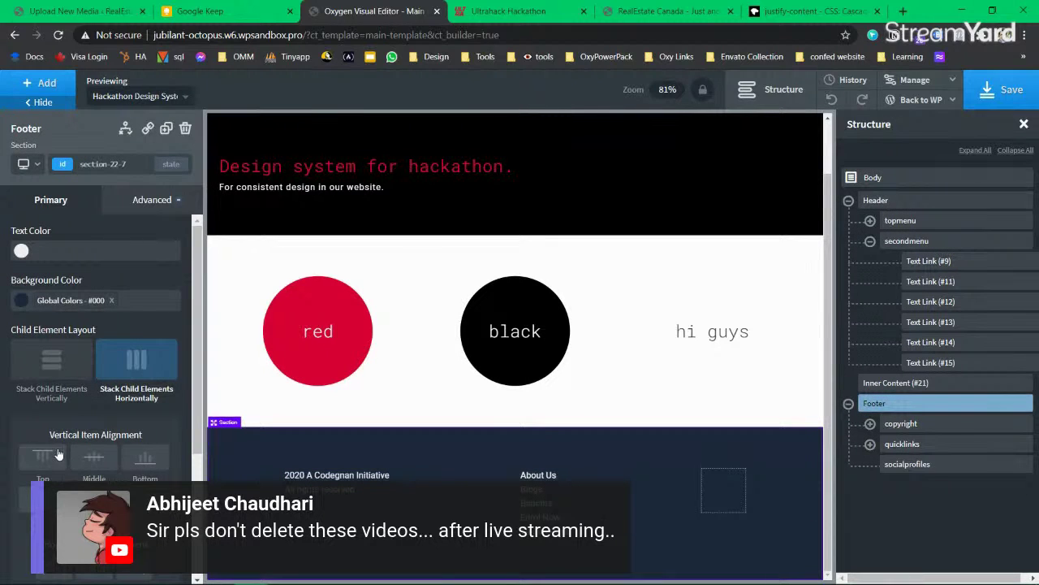
{"action": "left_click", "coordinate": [95, 459]}
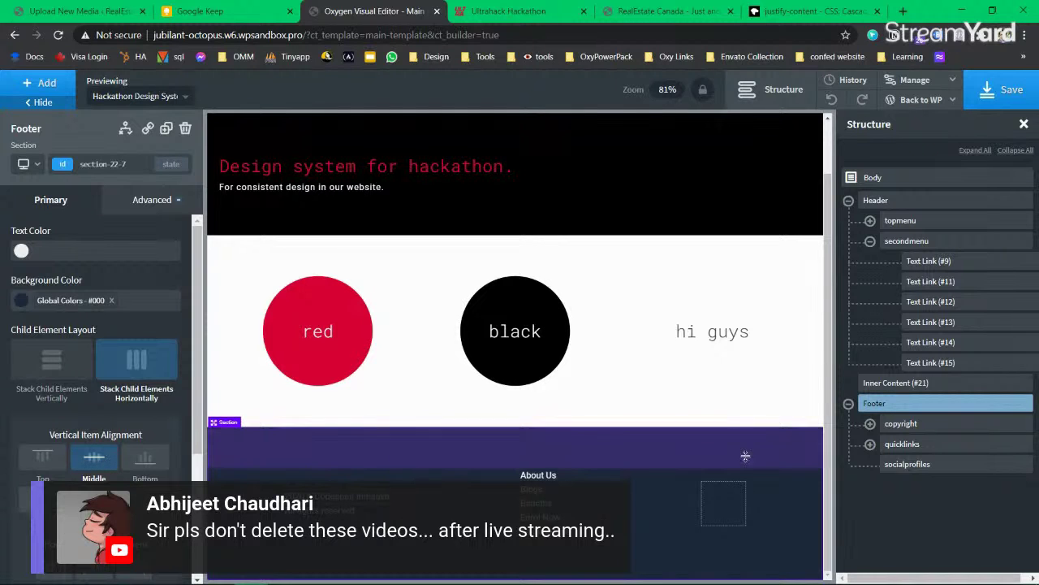
{"action": "left_click", "coordinate": [1000, 91]}
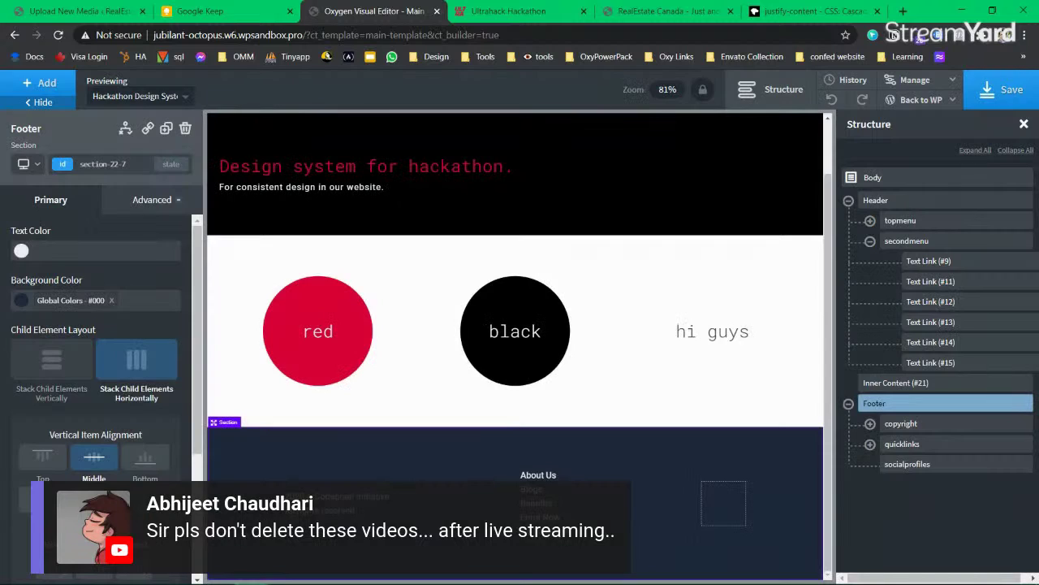
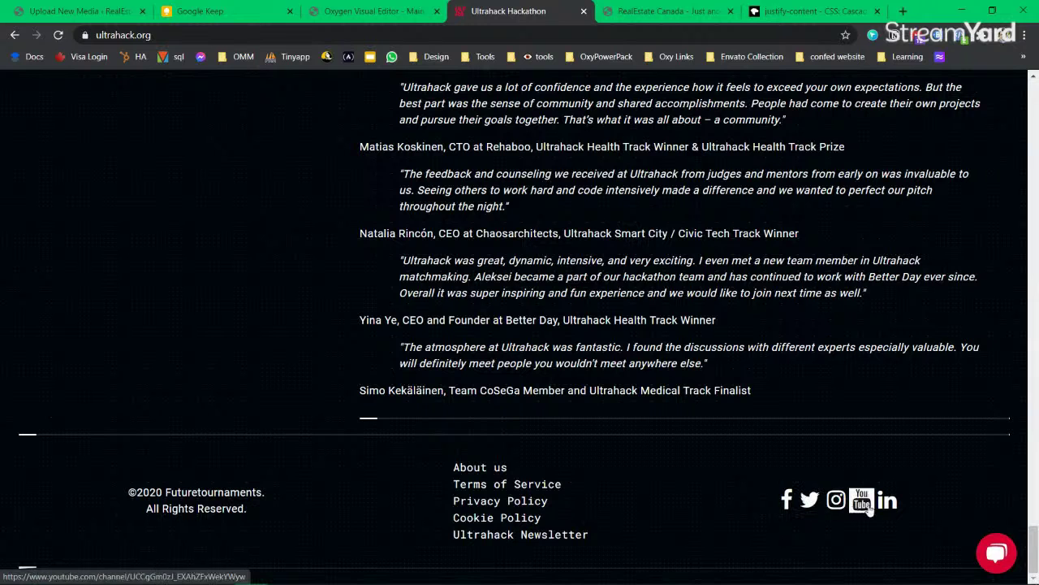
Step: Switch back to the Oxygen editor and add a class named hovereffect1 to the About Us link in the footer
{"action": "left_click", "coordinate": [396, 14]}
{"action": "left_click", "coordinate": [523, 480]}
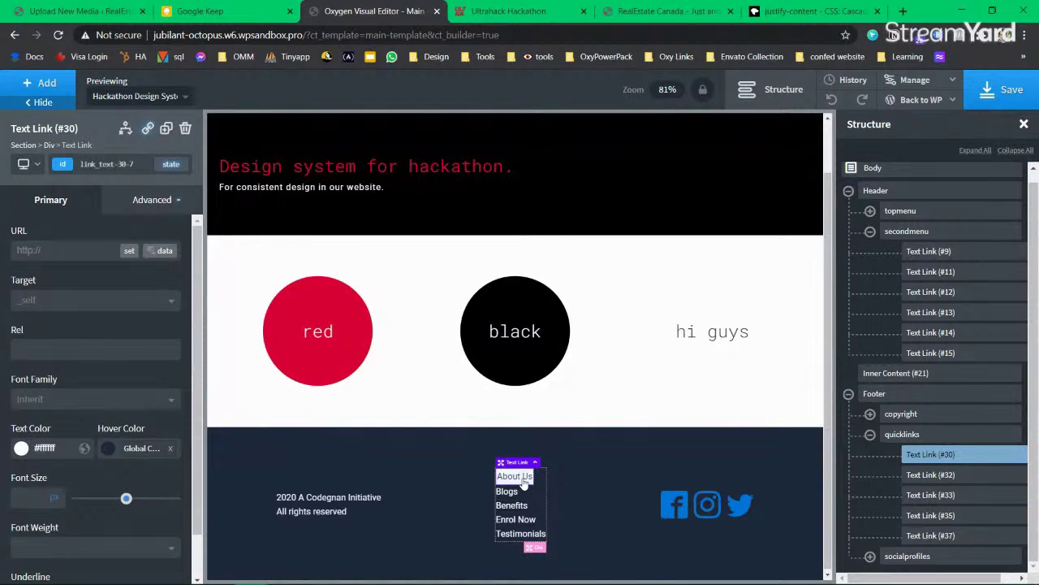
{"action": "left_click", "coordinate": [152, 200]}
{"action": "left_click", "coordinate": [152, 201]}
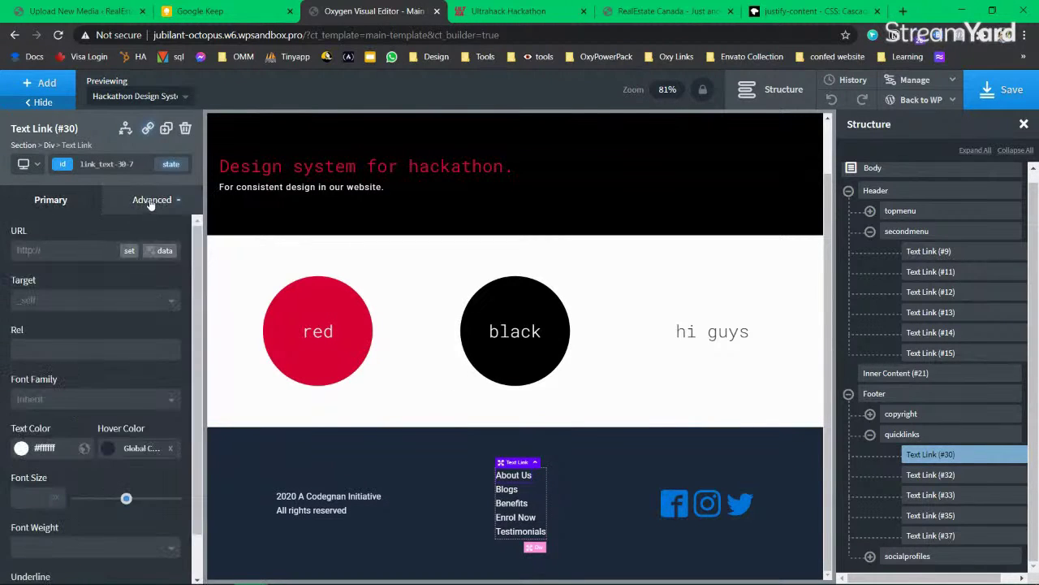
{"action": "left_click", "coordinate": [63, 165]}
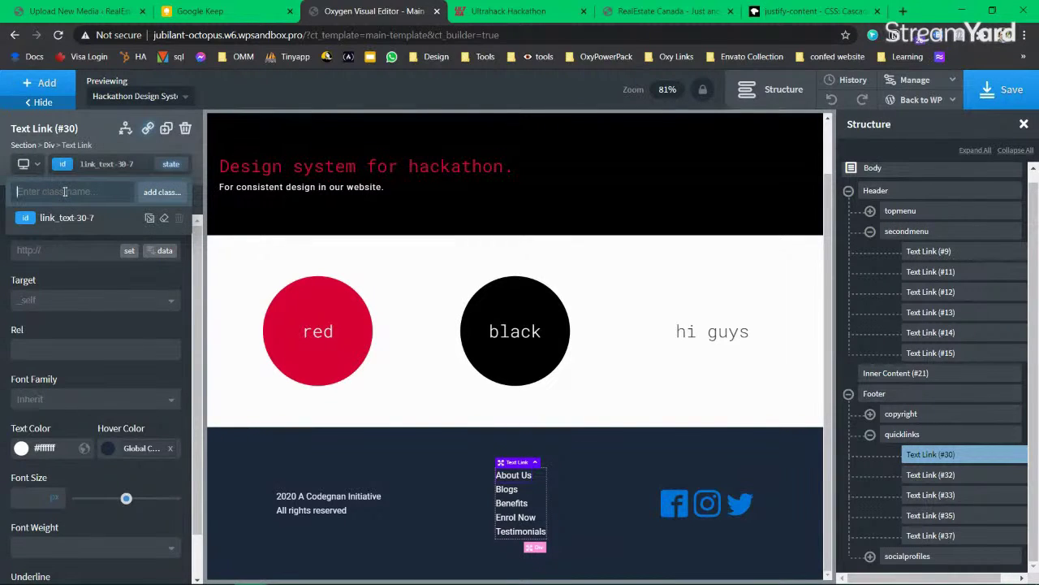
{"action": "type", "text": "hovereffect1"}
{"action": "key", "text": "Return"}
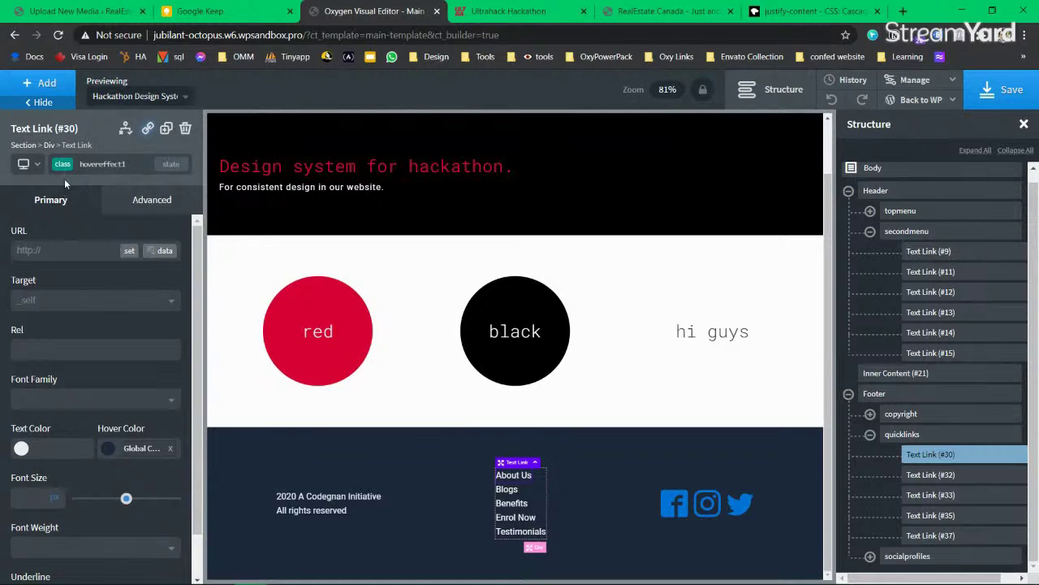
Step: Copy the About Us link's ID styles into the hovereffect1 class and check the class's list of states
{"action": "left_click", "coordinate": [69, 165]}
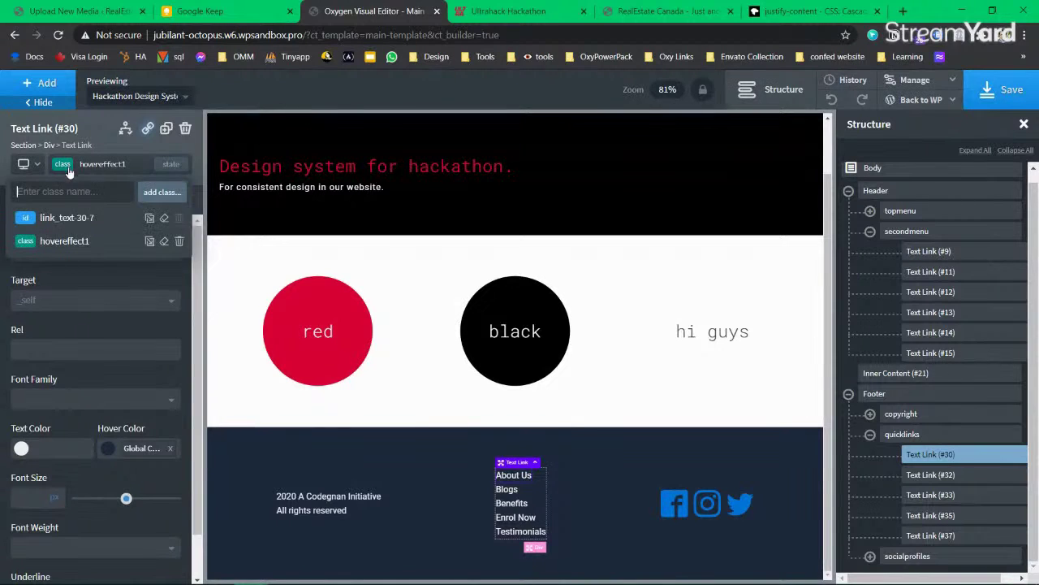
{"action": "left_click", "coordinate": [148, 220]}
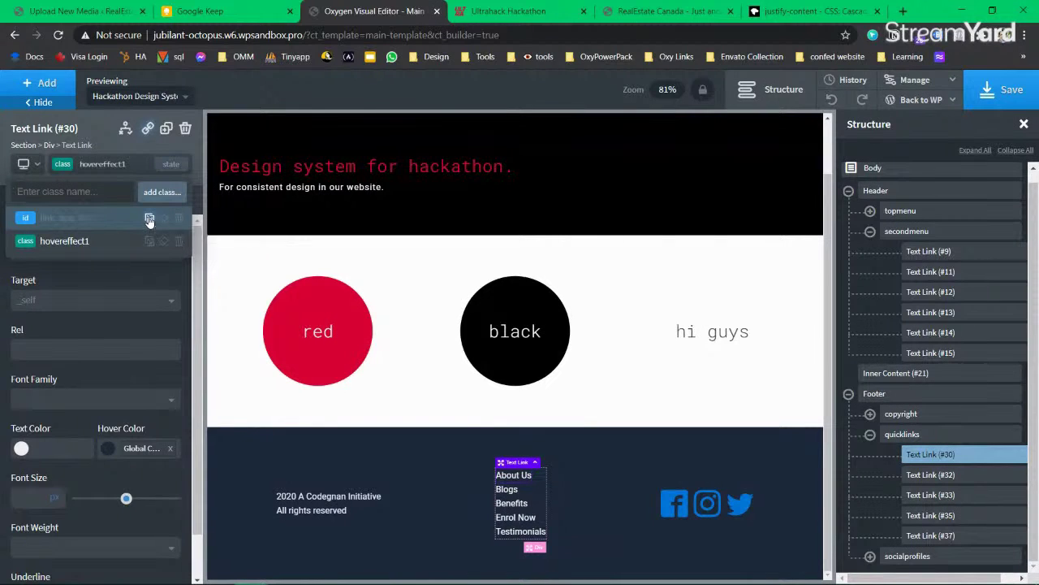
{"action": "left_click", "coordinate": [86, 241]}
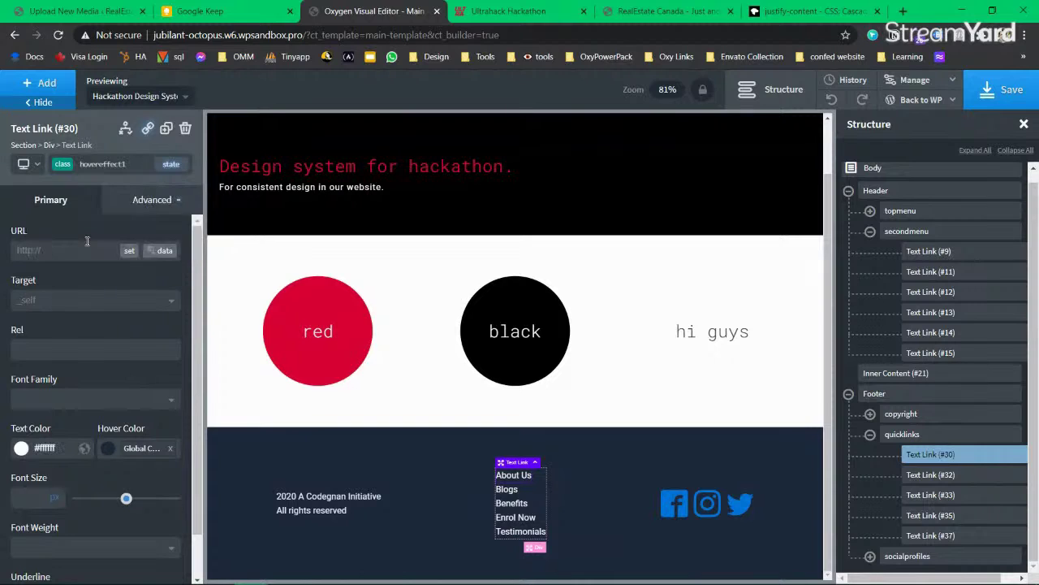
{"action": "left_click", "coordinate": [62, 164]}
{"action": "left_click", "coordinate": [170, 164]}
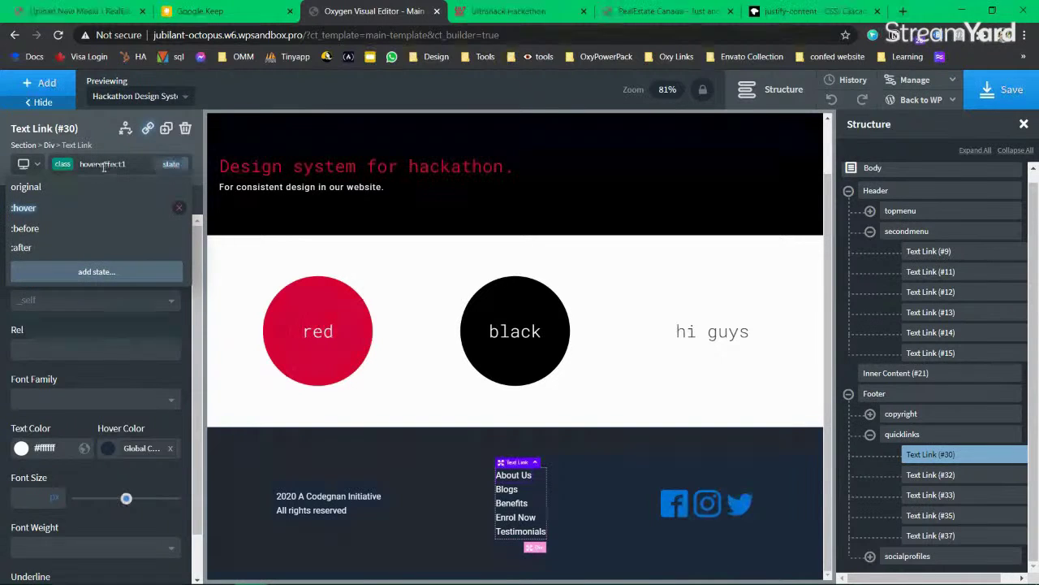
Step: Clear the ID styles of the About Us link, keeping its hovereffect1 class
{"action": "left_click", "coordinate": [63, 165]}
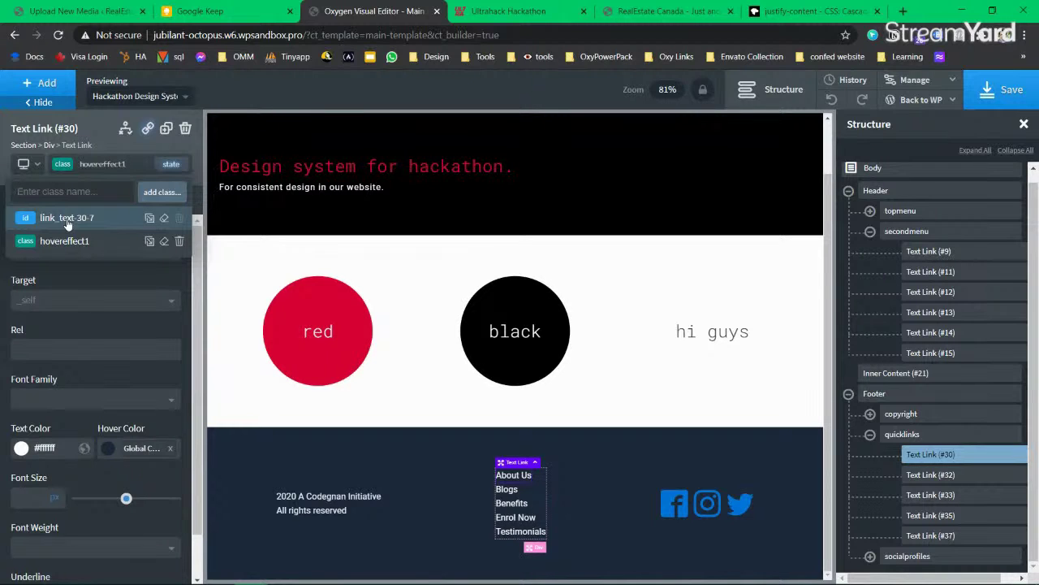
{"action": "left_click", "coordinate": [164, 219]}
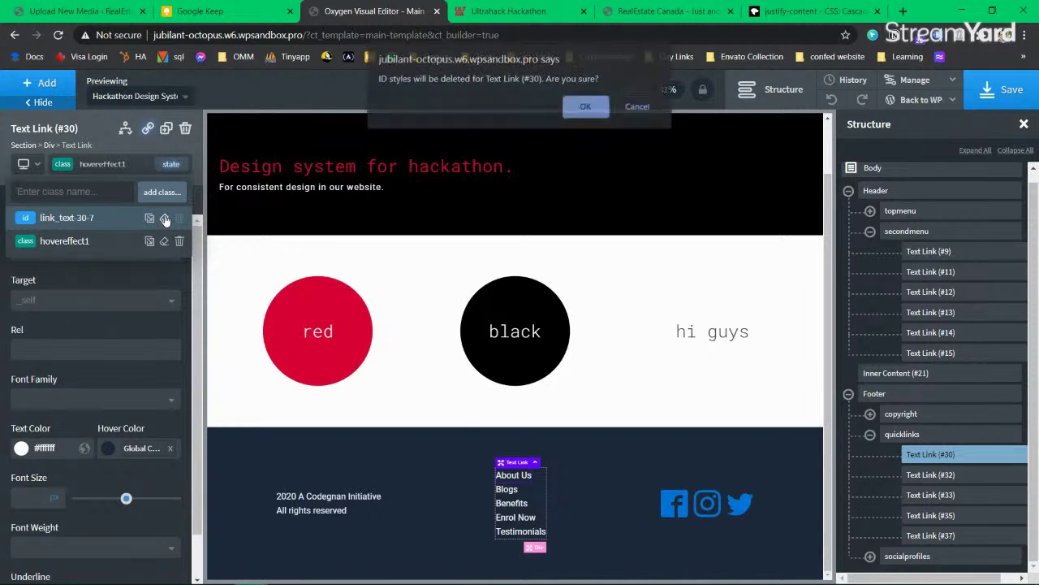
{"action": "left_click", "coordinate": [585, 107]}
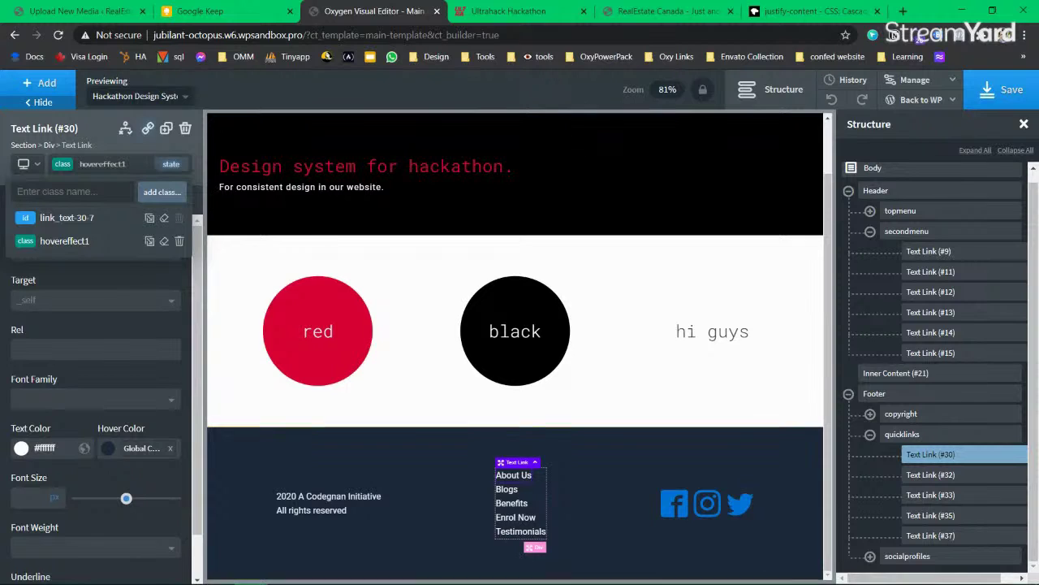
Step: Clear the ID styles of the Blogs and Benefits quick links
{"action": "left_click", "coordinate": [506, 491]}
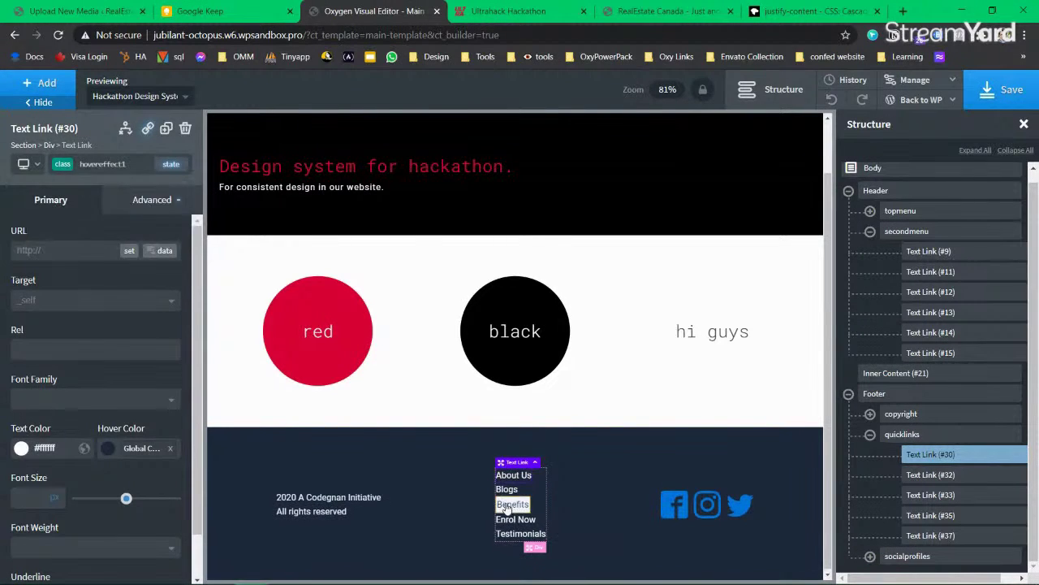
{"action": "left_click", "coordinate": [74, 163]}
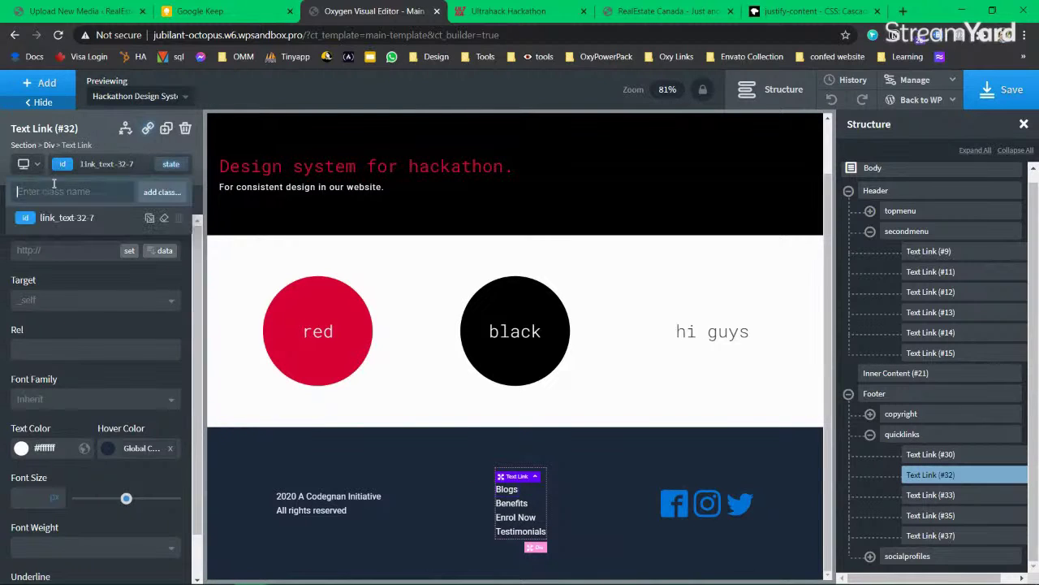
{"action": "left_click", "coordinate": [164, 218]}
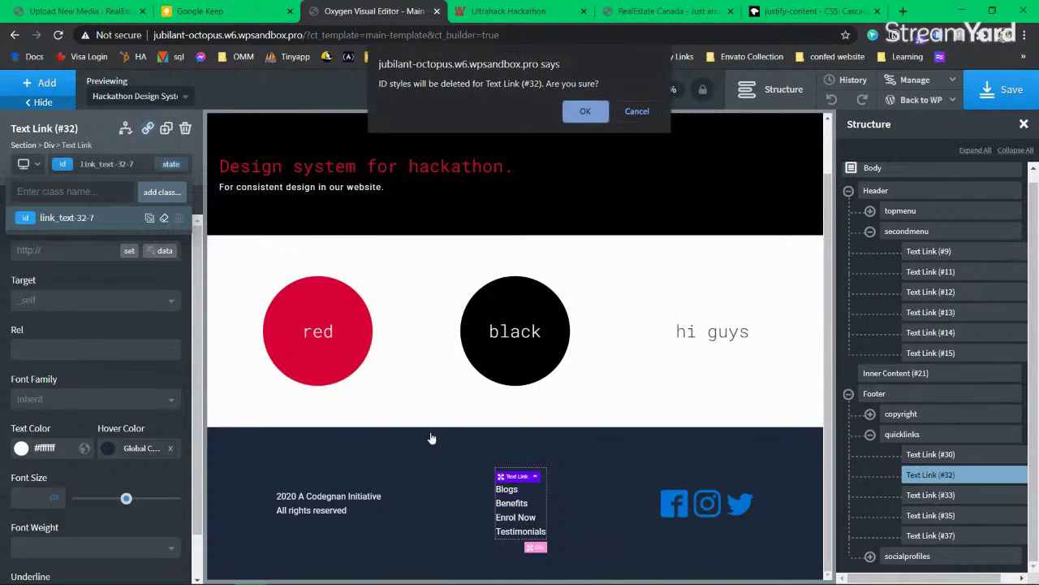
{"action": "left_click", "coordinate": [584, 111]}
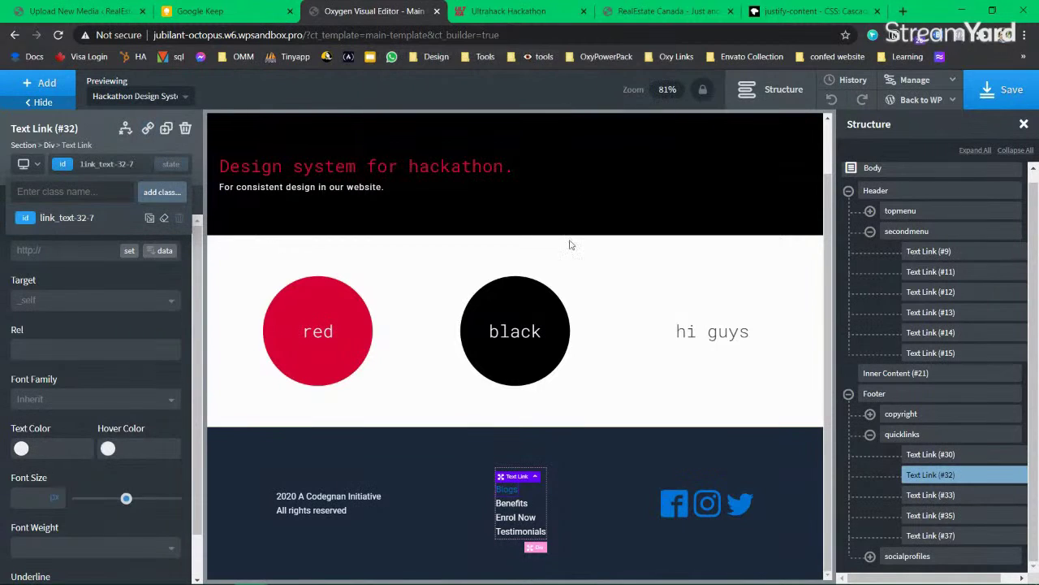
{"action": "left_click", "coordinate": [511, 502]}
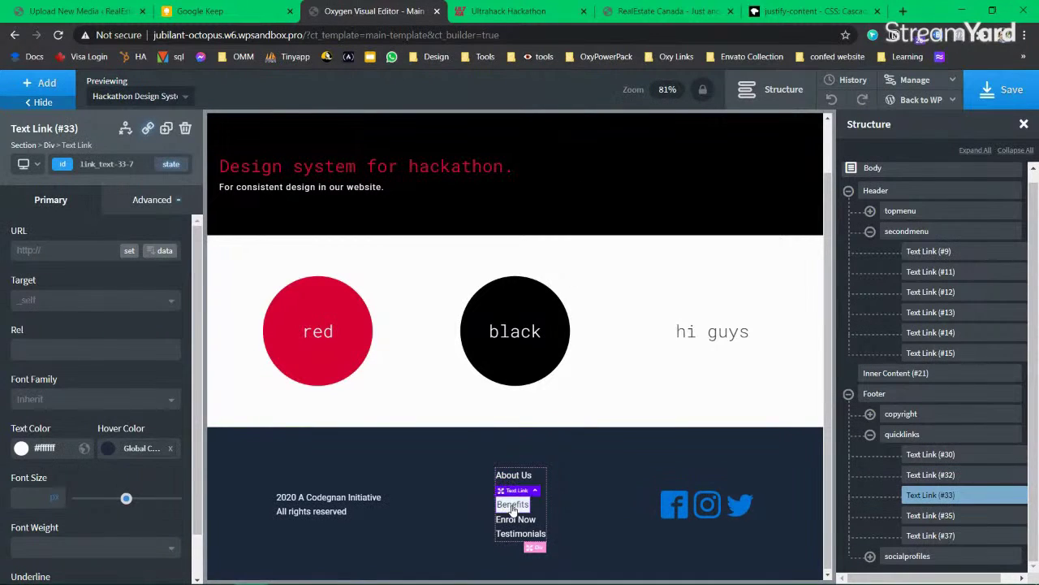
{"action": "left_click", "coordinate": [169, 166]}
{"action": "left_click", "coordinate": [36, 192]}
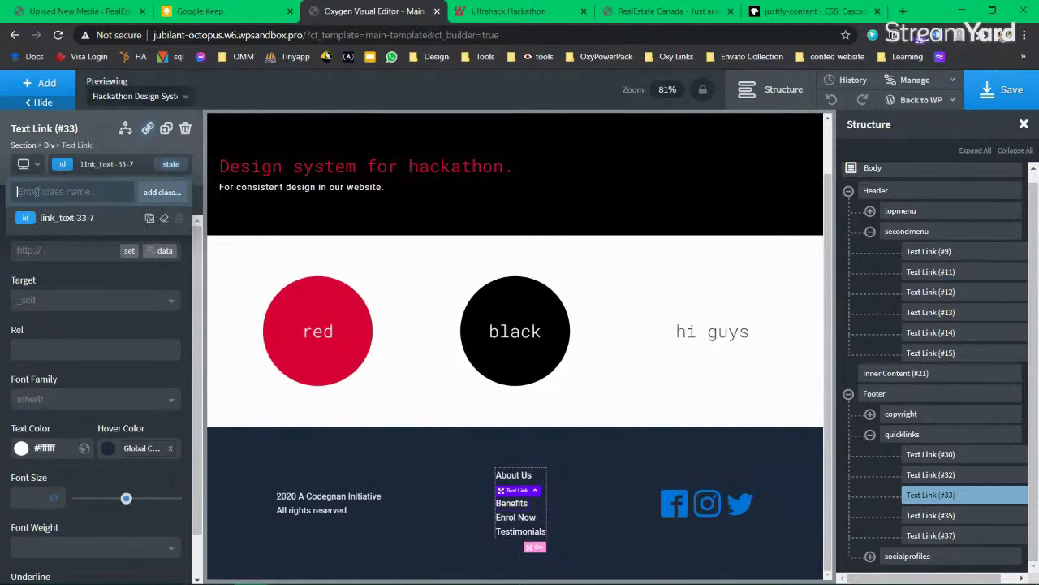
{"action": "left_click", "coordinate": [163, 220]}
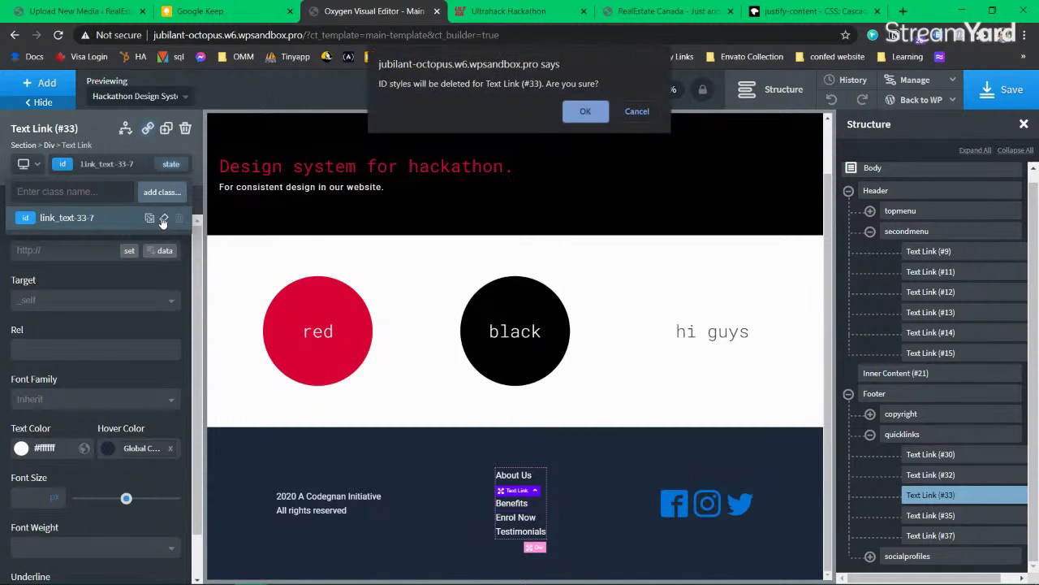
{"action": "left_click", "coordinate": [586, 109]}
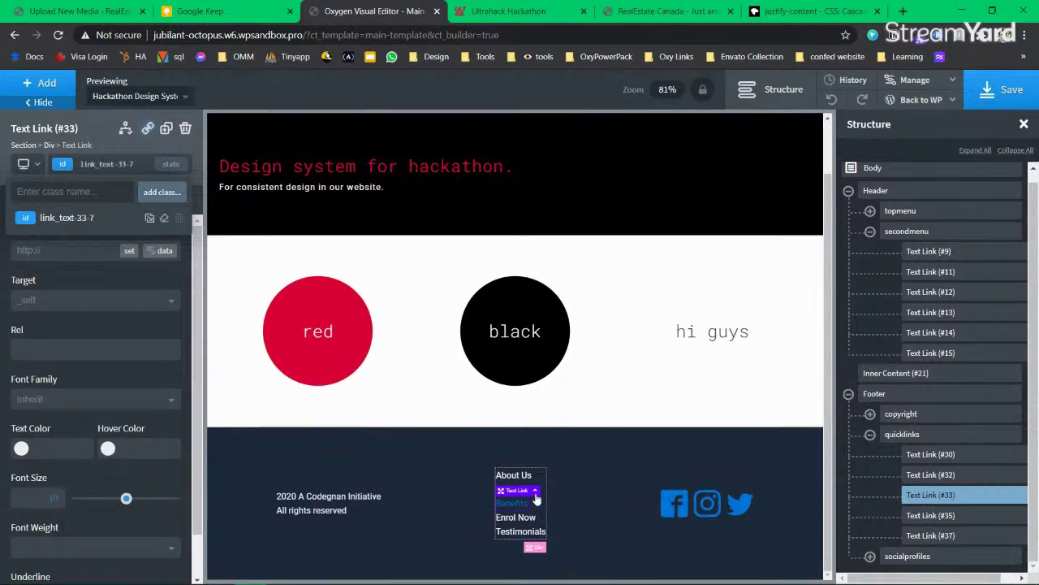
Step: Clear the ID styles of the Enrol Now and Testimonials quick links
{"action": "left_click", "coordinate": [509, 518]}
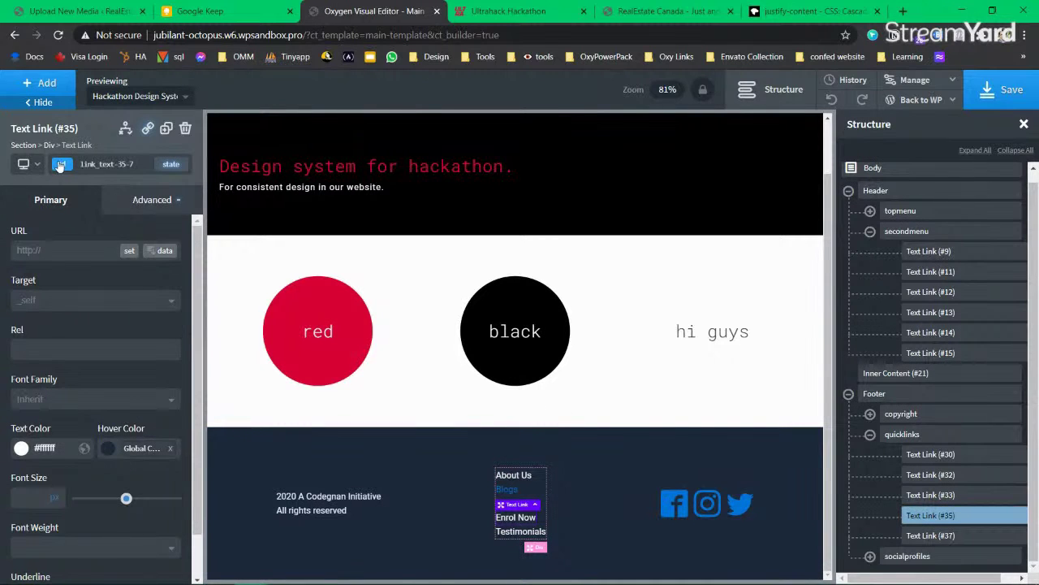
{"action": "left_click", "coordinate": [63, 167]}
{"action": "left_click", "coordinate": [163, 220]}
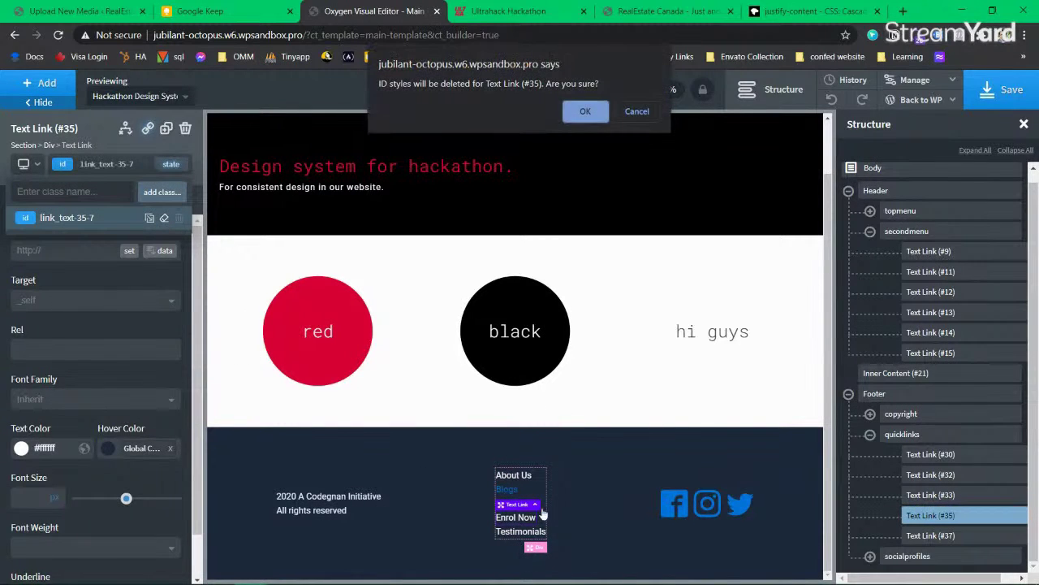
{"action": "left_click", "coordinate": [589, 110]}
{"action": "left_click", "coordinate": [512, 517]}
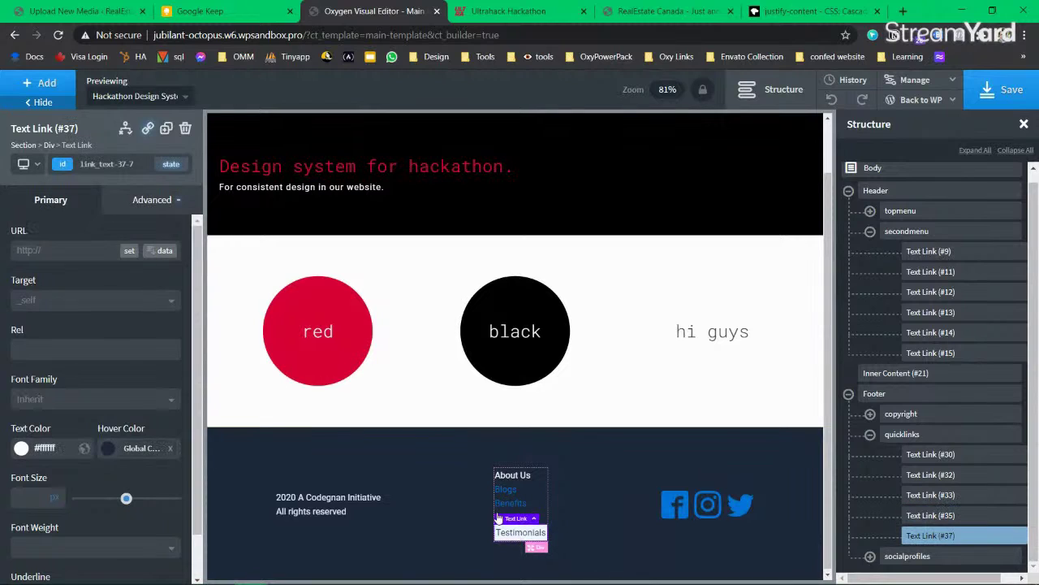
{"action": "left_click", "coordinate": [72, 165]}
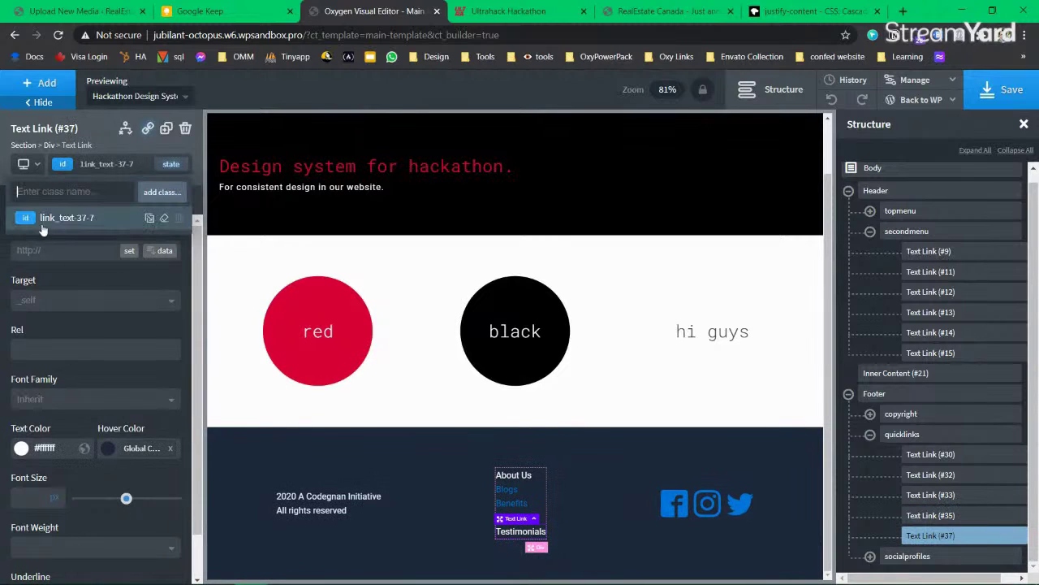
{"action": "left_click", "coordinate": [164, 218]}
{"action": "left_click", "coordinate": [586, 111]}
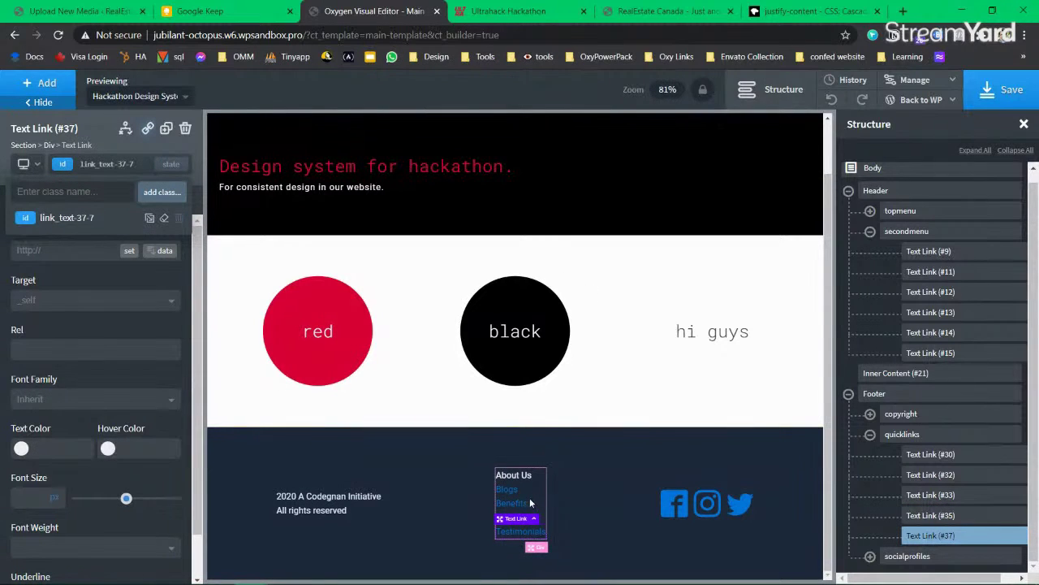
Step: Assign the existing hovereffect1 class to the Blogs and Benefits quick links
{"action": "left_click", "coordinate": [508, 494]}
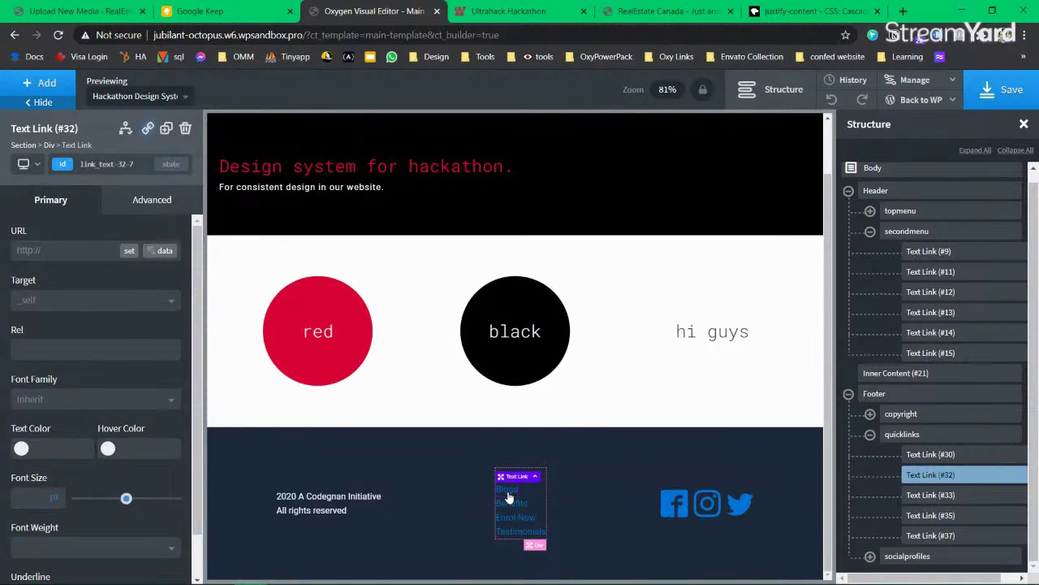
{"action": "left_click", "coordinate": [62, 166]}
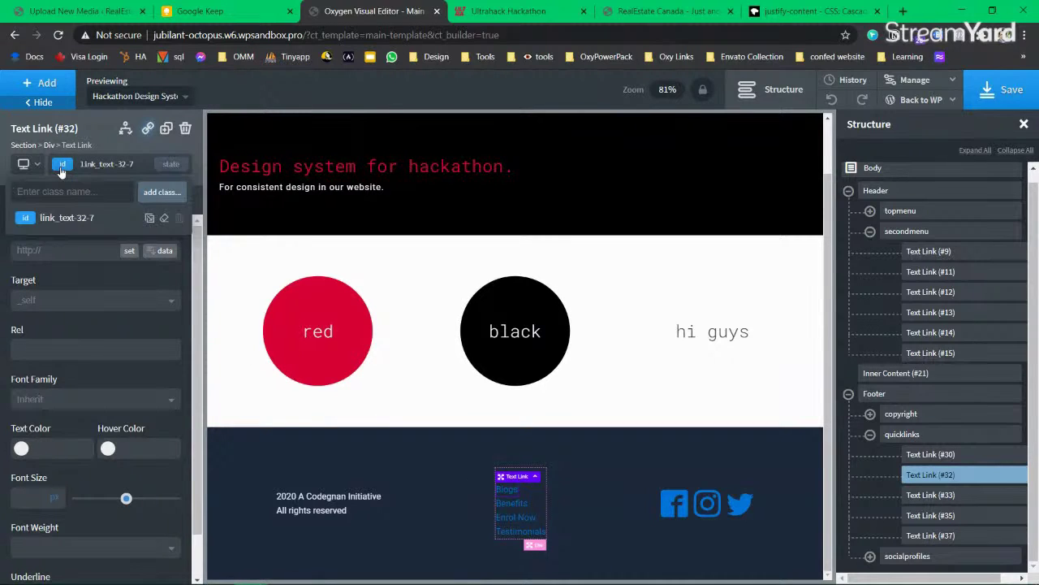
{"action": "type", "text": "hover"}
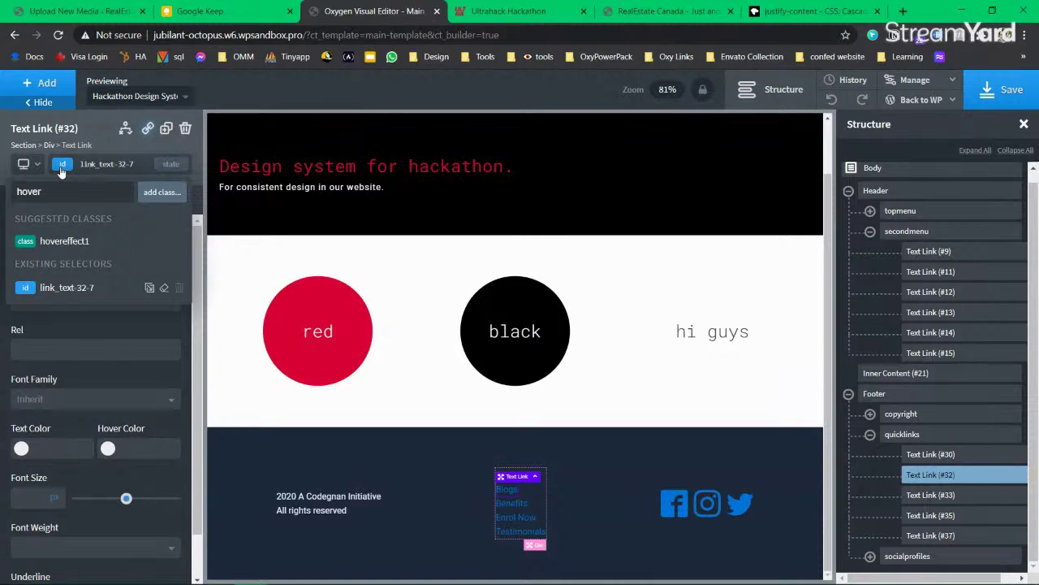
{"action": "left_click", "coordinate": [92, 244]}
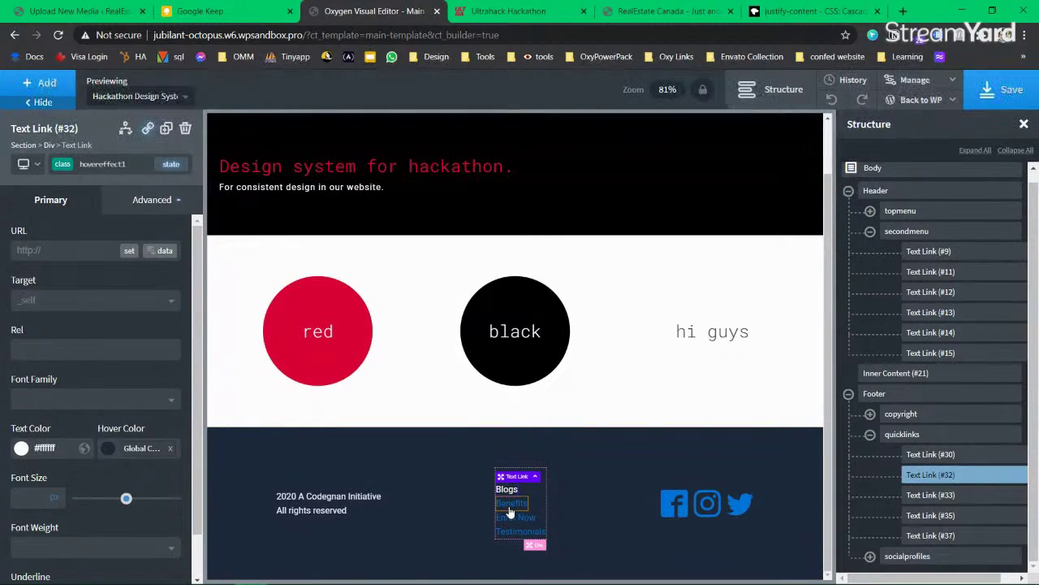
{"action": "left_click", "coordinate": [510, 506]}
{"action": "left_click", "coordinate": [61, 167]}
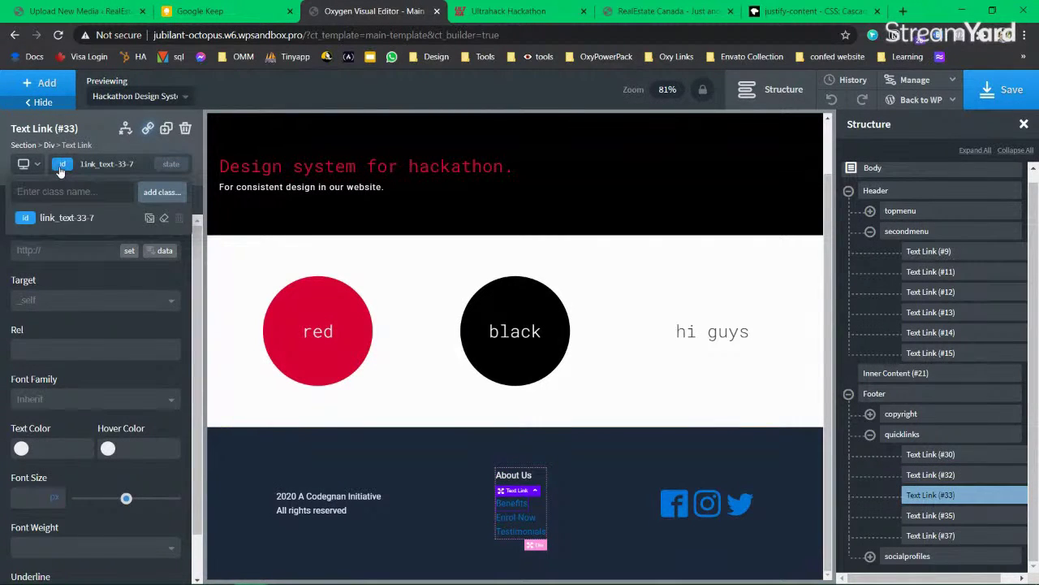
{"action": "type", "text": "hover"}
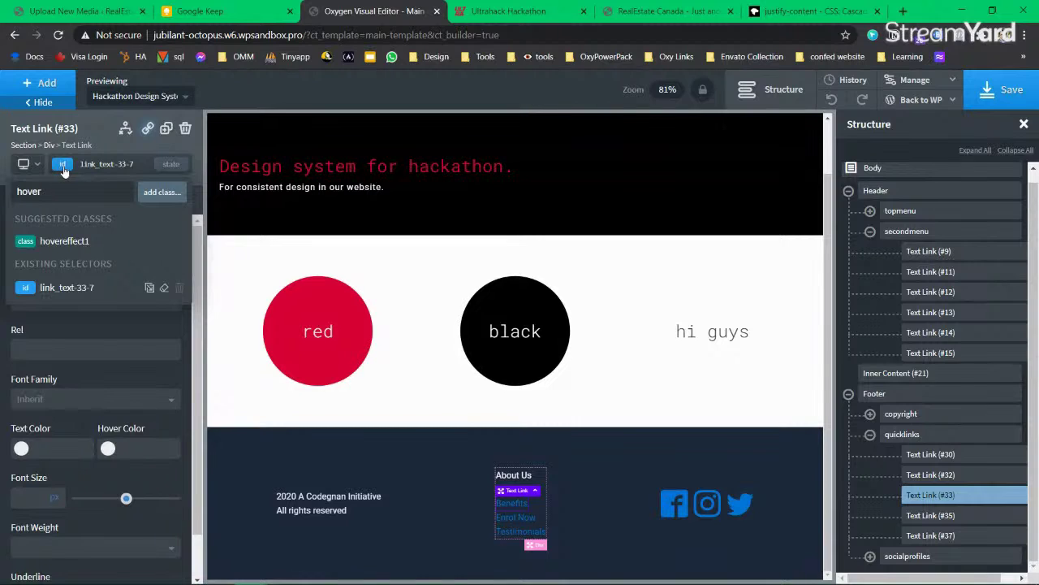
{"action": "left_click", "coordinate": [64, 241]}
Step: Assign the existing hovereffect1 class to the Enrol Now and Testimonials quick links
{"action": "left_click", "coordinate": [519, 517]}
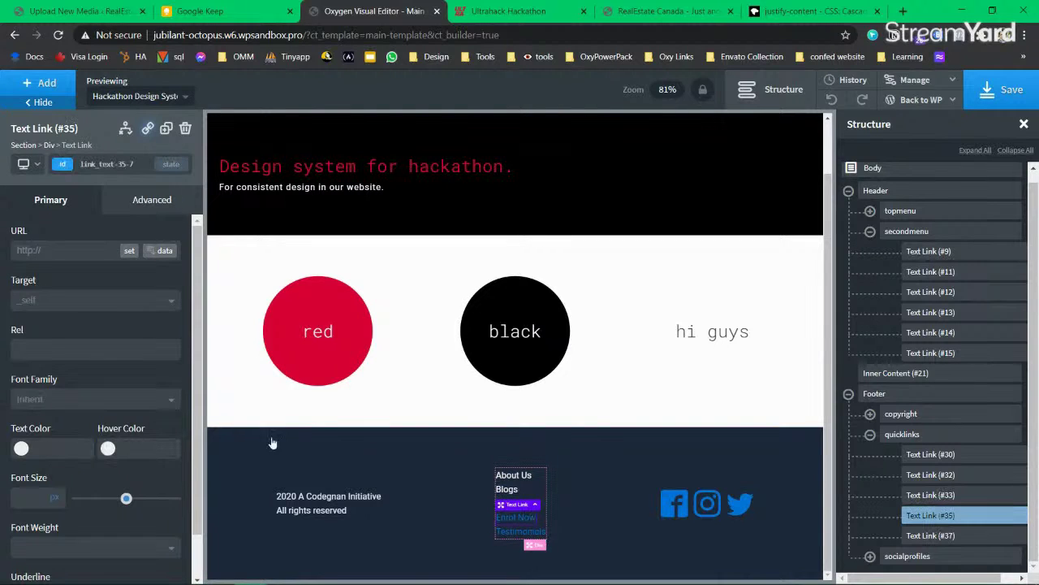
{"action": "left_click", "coordinate": [67, 166]}
{"action": "type", "text": "hover"}
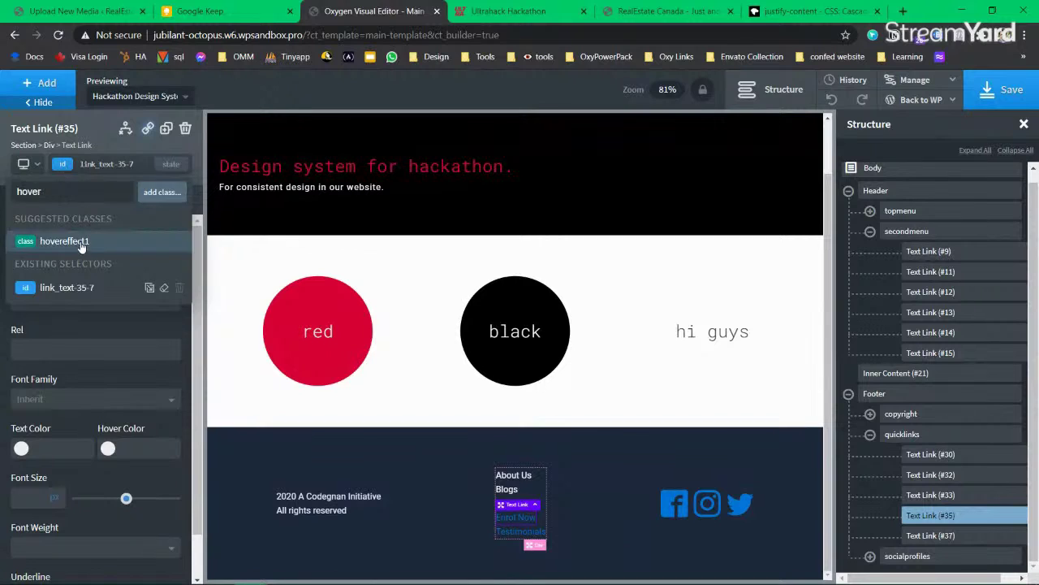
{"action": "left_click", "coordinate": [81, 246]}
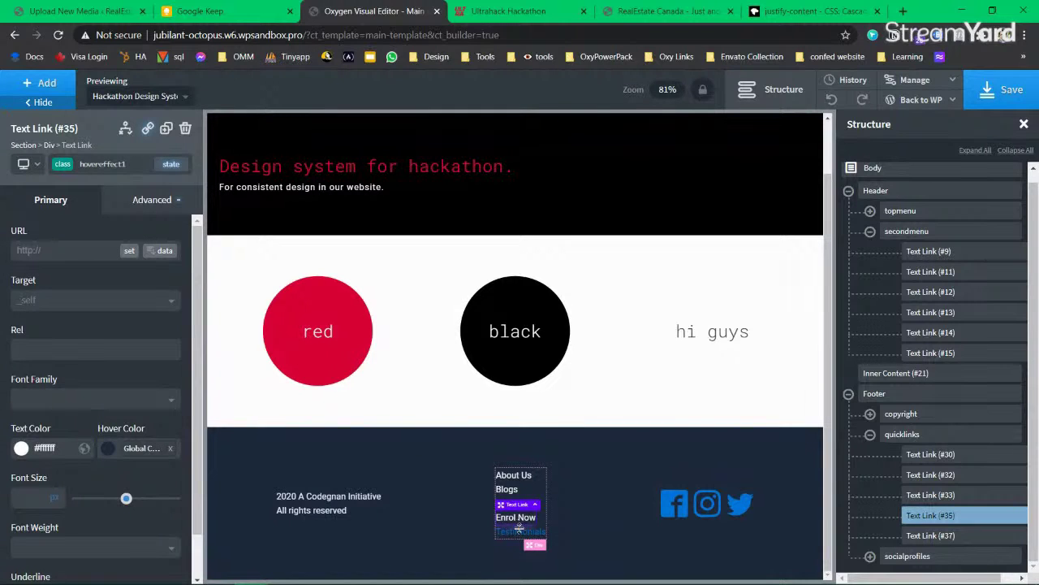
{"action": "left_click", "coordinate": [518, 528]}
{"action": "left_click", "coordinate": [63, 164]}
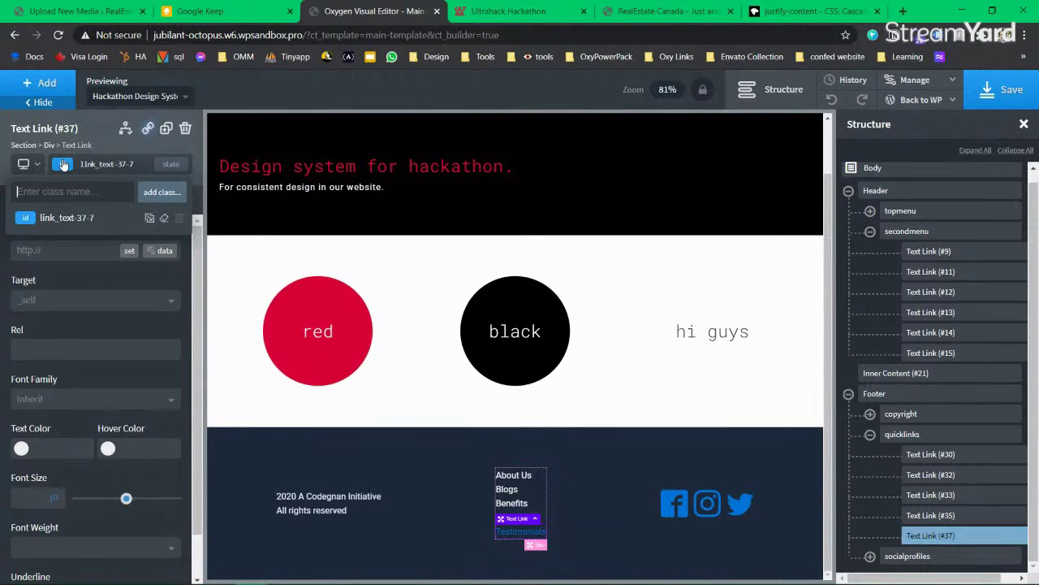
{"action": "type", "text": "hover"}
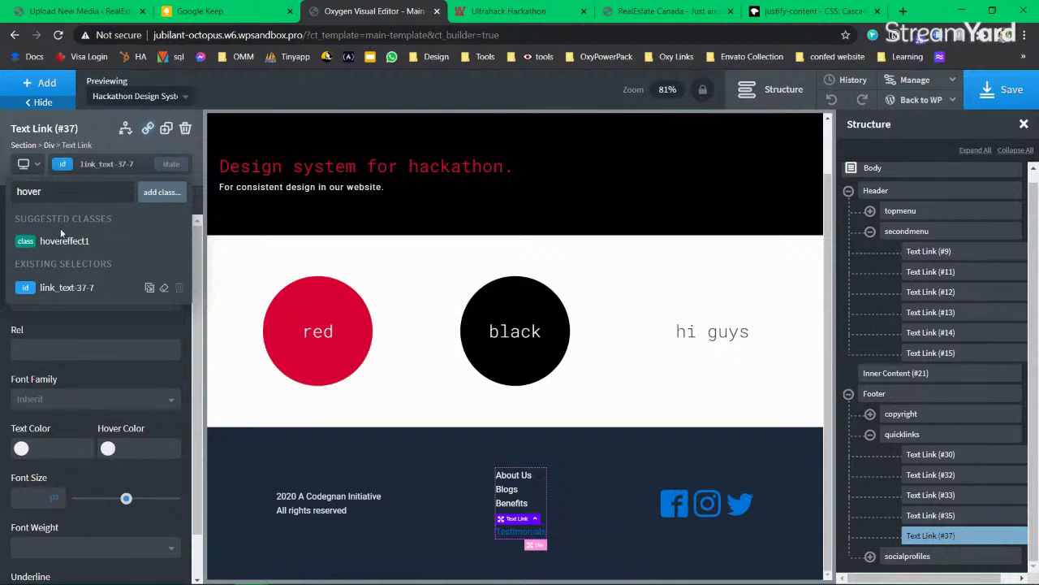
{"action": "left_click", "coordinate": [62, 236]}
Step: Try the hovereffect1 class on the footer's Social Icons element
{"action": "left_click", "coordinate": [674, 508]}
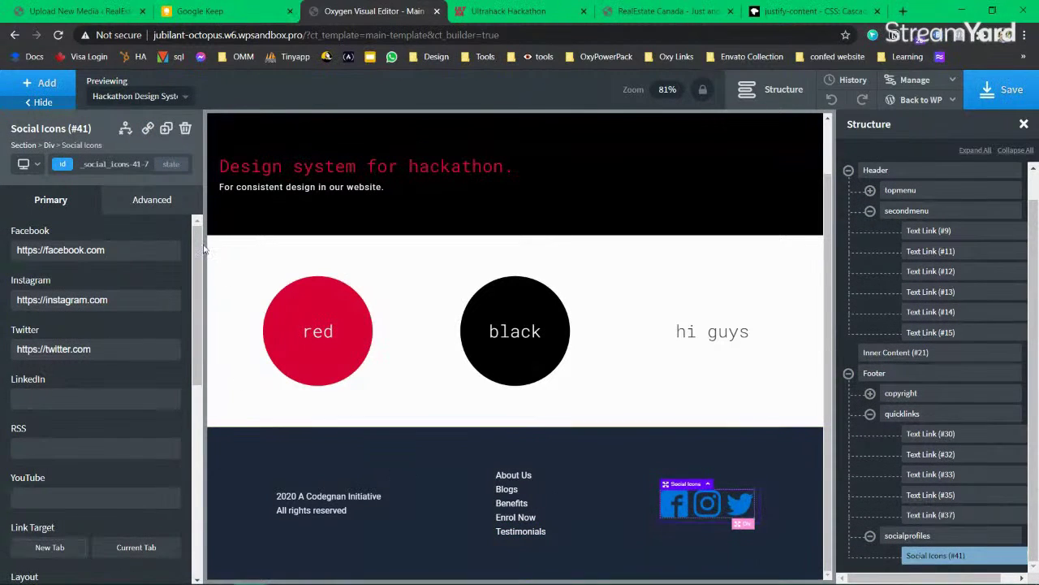
{"action": "left_click", "coordinate": [66, 167]}
{"action": "type", "text": "hover"}
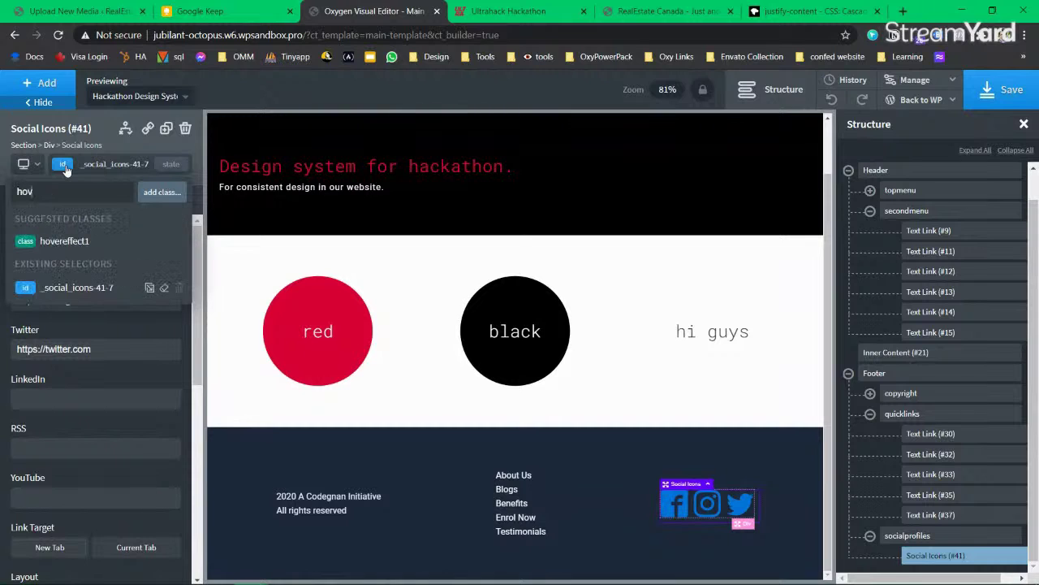
{"action": "left_click", "coordinate": [75, 241]}
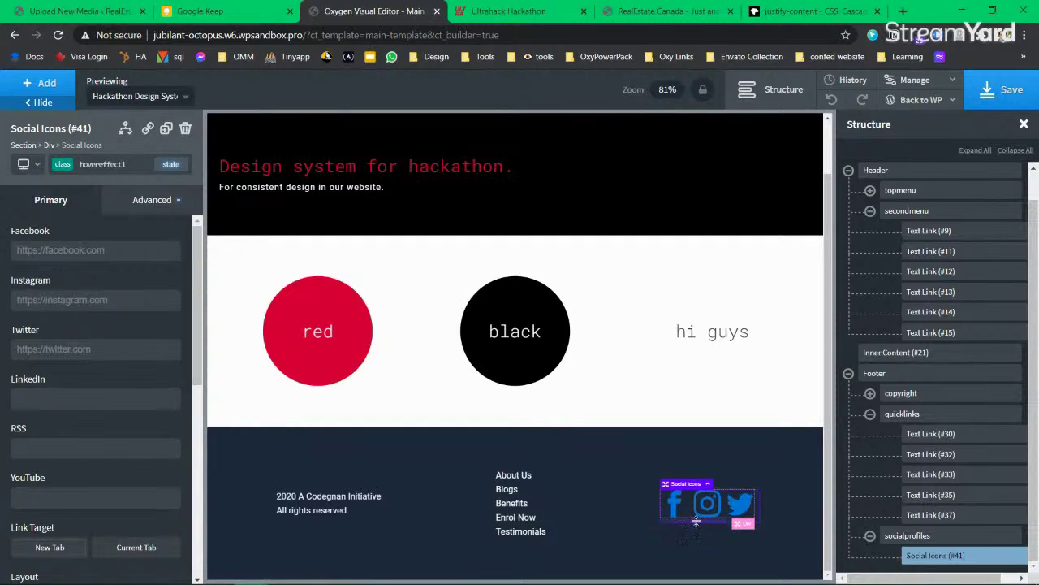
{"action": "scroll", "coordinate": [113, 286], "scroll_direction": "down", "scroll_amount": 5}
{"action": "scroll", "coordinate": [113, 285], "scroll_direction": "up", "scroll_amount": 5}
{"action": "scroll", "coordinate": [980, 558], "scroll_direction": "right", "scroll_amount": 1}
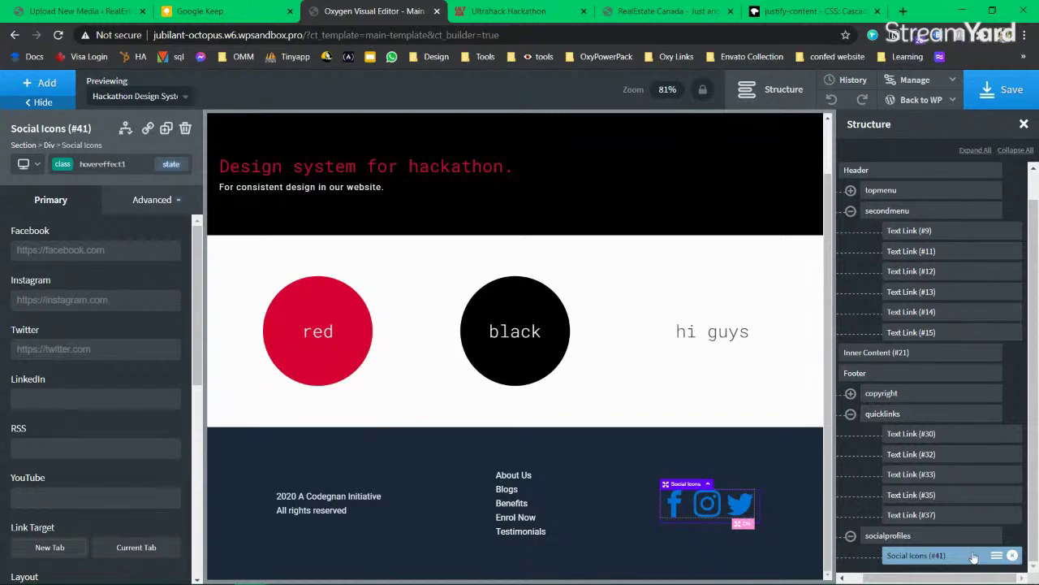
Step: Replace the Social Icons element inside the socialprofiles div with a single Icon element
{"action": "left_click", "coordinate": [1012, 554]}
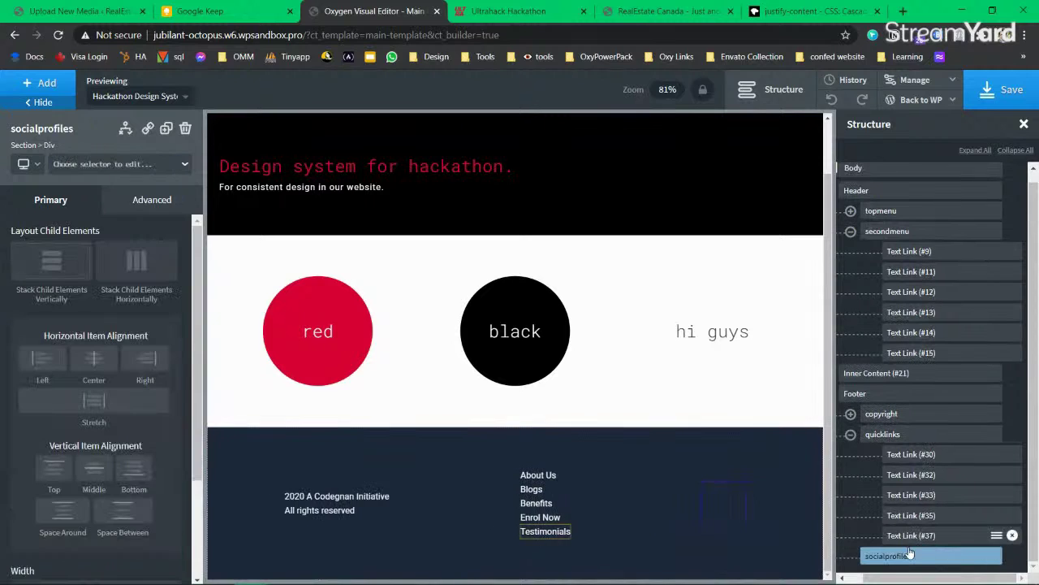
{"action": "left_click", "coordinate": [46, 82]}
{"action": "type", "text": "icon"}
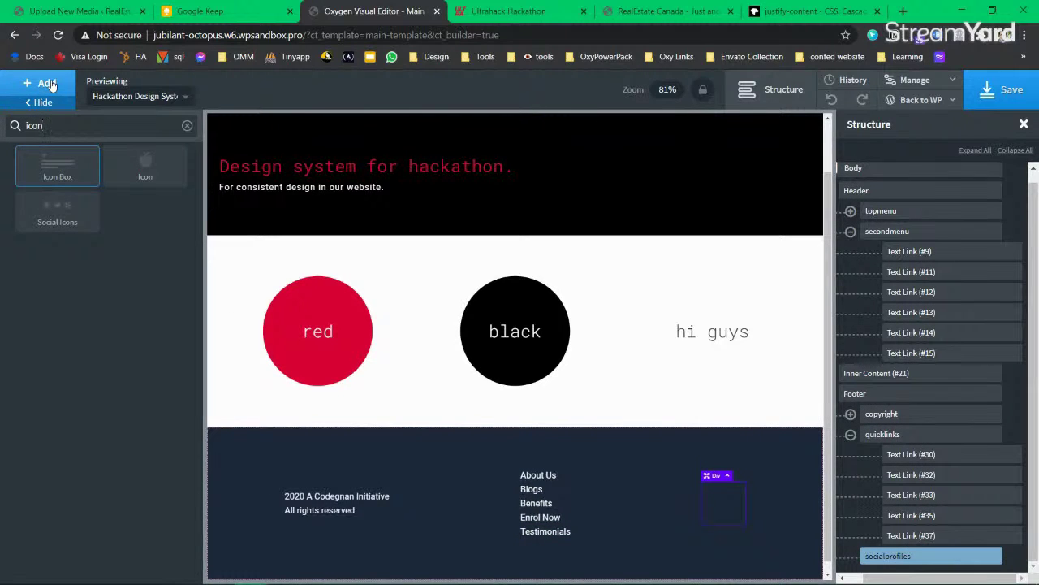
{"action": "left_click", "coordinate": [146, 175]}
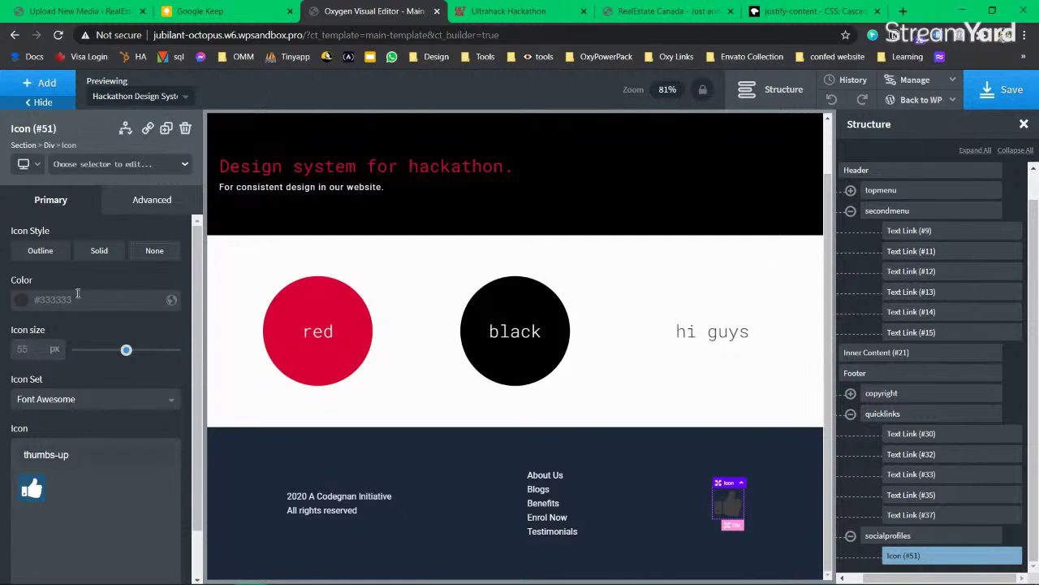
Step: Try to find a Facebook icon in the Linearicons set for the new Icon element
{"action": "triple_click", "coordinate": [104, 448]}
{"action": "left_click", "coordinate": [118, 401]}
{"action": "left_click", "coordinate": [72, 440]}
{"action": "triple_click", "coordinate": [90, 454]}
{"action": "type", "text": "face"}
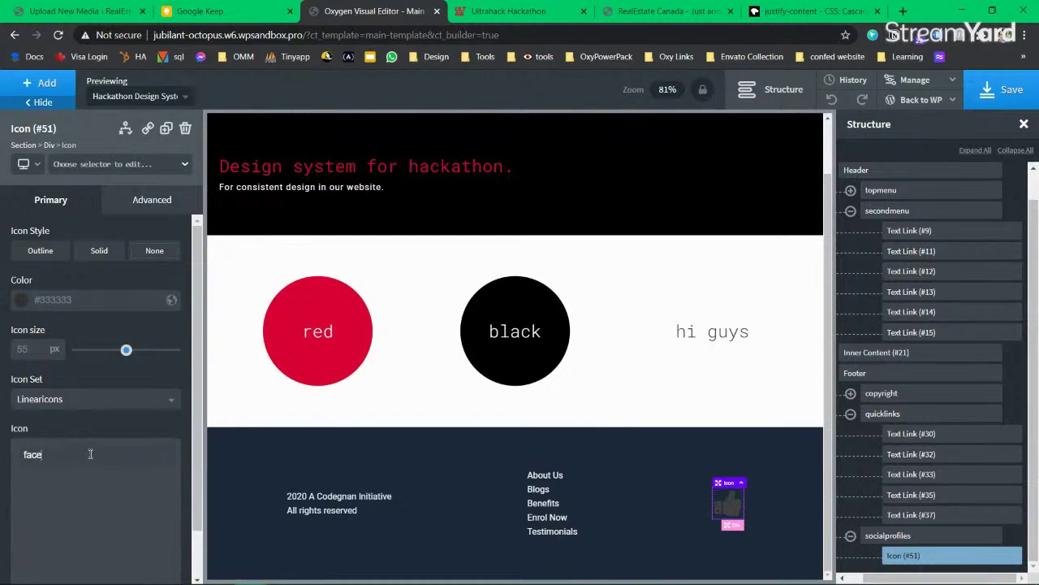
{"action": "type", "text": "b"}
{"action": "triple_click", "coordinate": [90, 454]}
{"action": "key", "text": "BackSpace"}
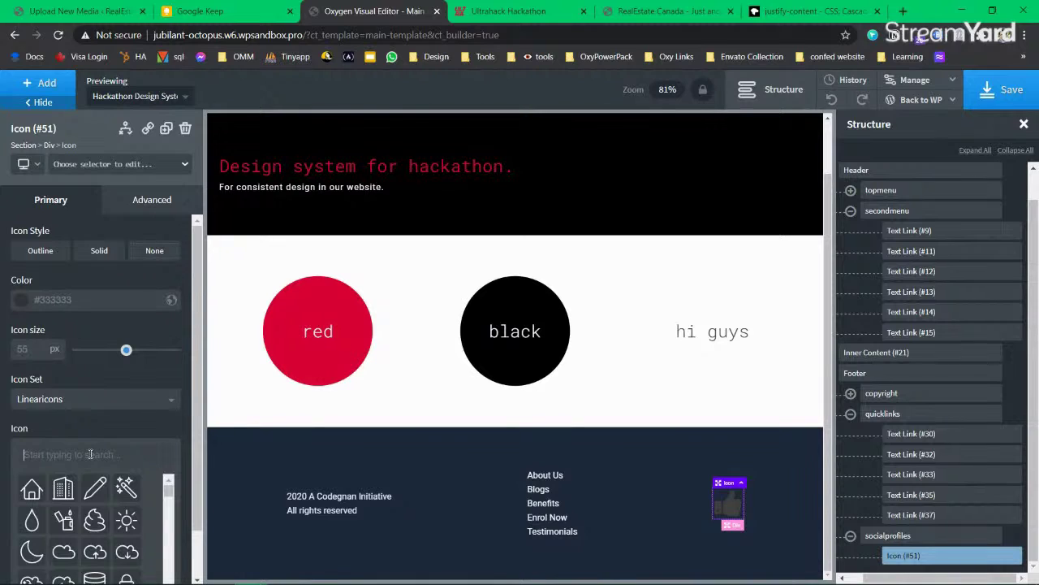
{"action": "type", "text": "face"}
{"action": "double_click", "coordinate": [90, 453]}
{"action": "key", "text": "BackSpace"}
Step: Choose the plain facebook icon from the Font Awesome set and assign the hovereffect1 class to the Icon element
{"action": "left_click", "coordinate": [86, 399]}
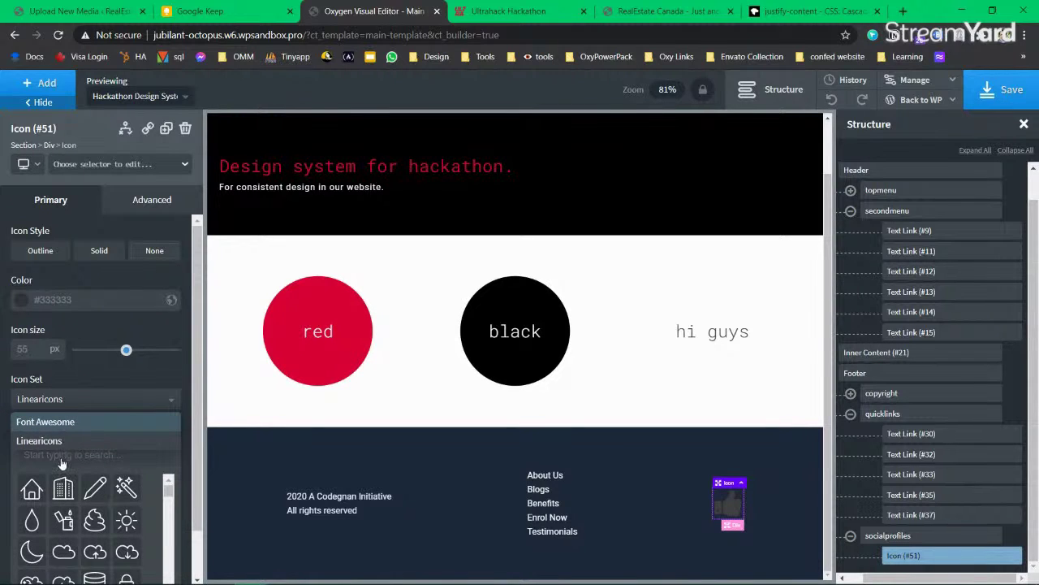
{"action": "left_click", "coordinate": [70, 422]}
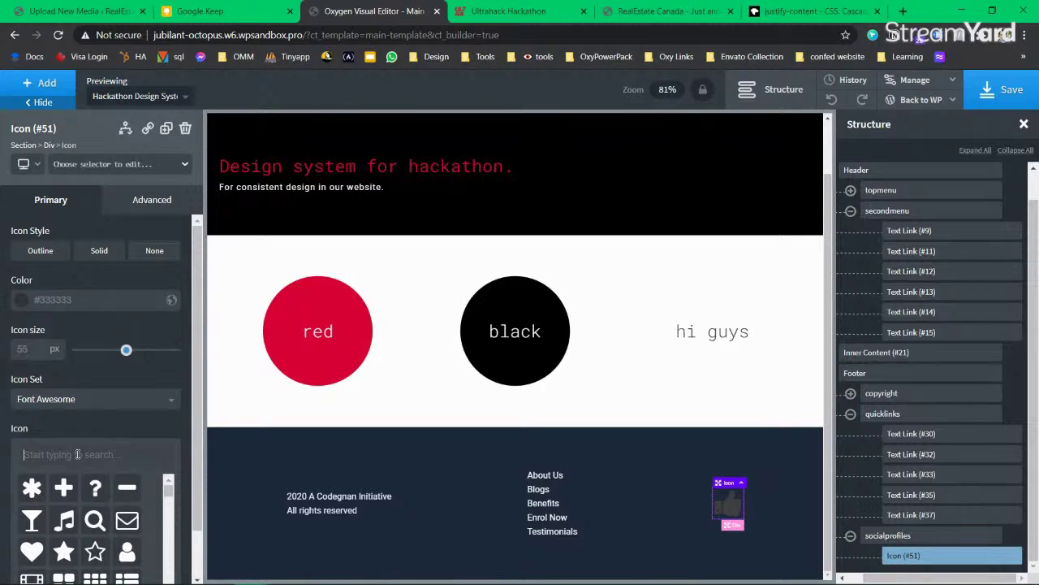
{"action": "type", "text": "face"}
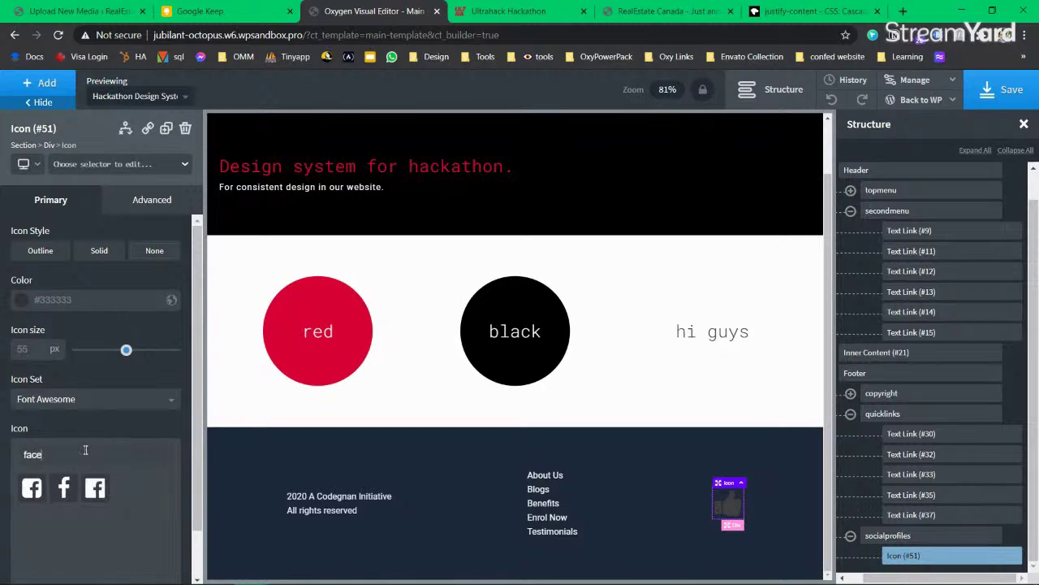
{"action": "left_click", "coordinate": [63, 492]}
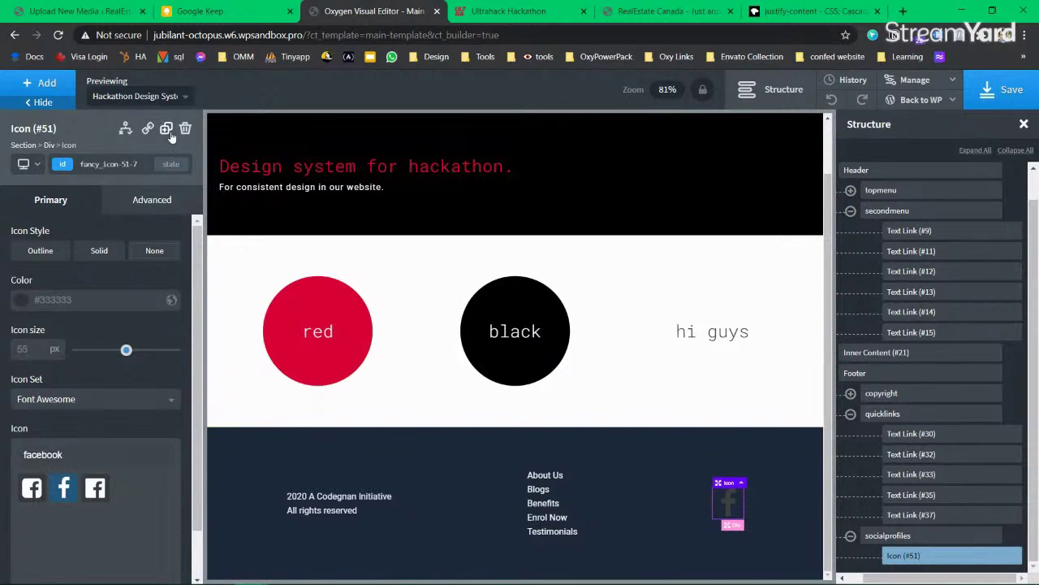
{"action": "left_click", "coordinate": [64, 165]}
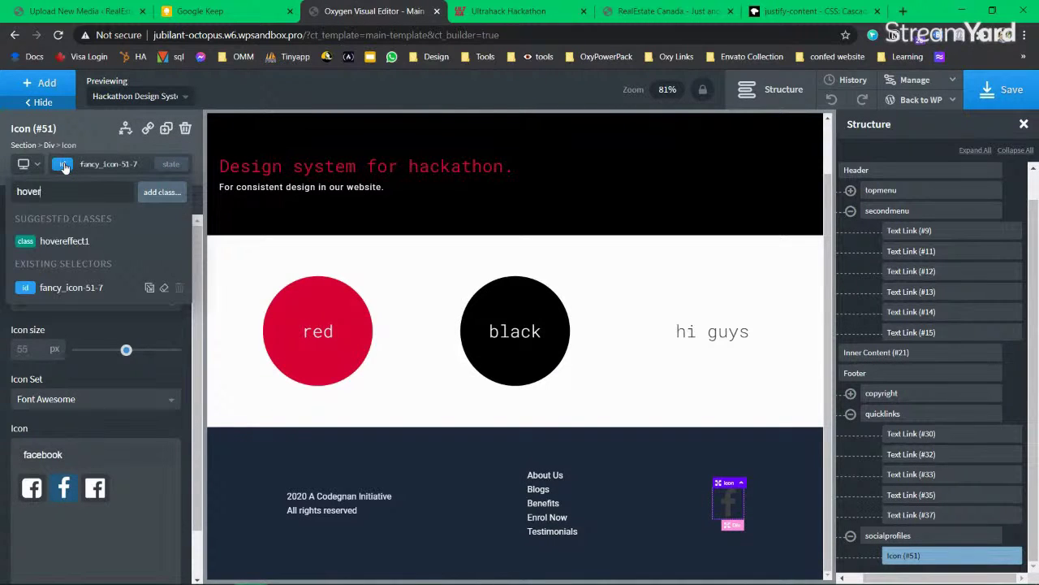
{"action": "left_click", "coordinate": [79, 249]}
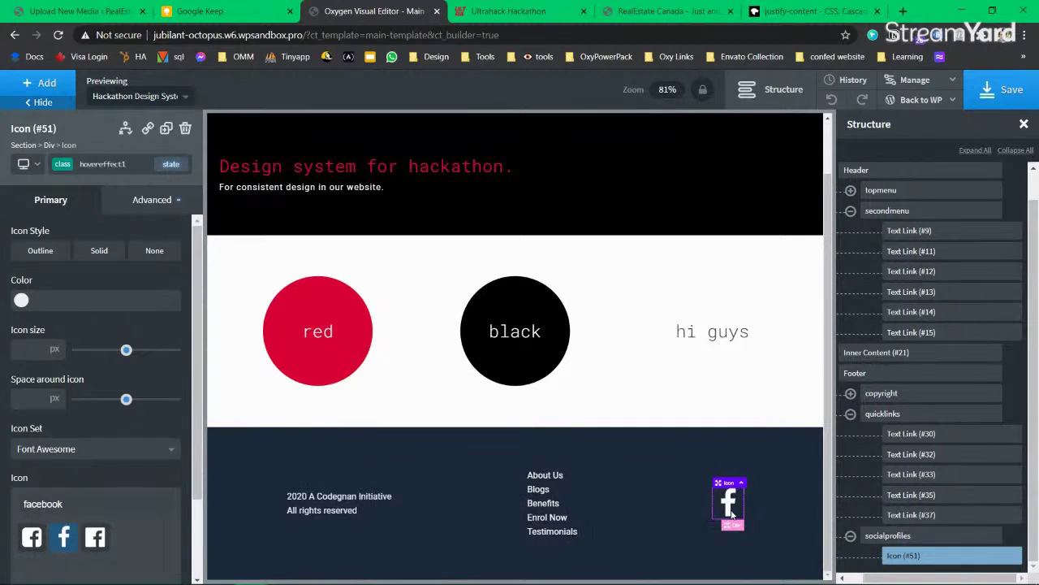
Step: Try the Solid icon style on the shared hovereffect1 class and remove it again
{"action": "left_click", "coordinate": [91, 254]}
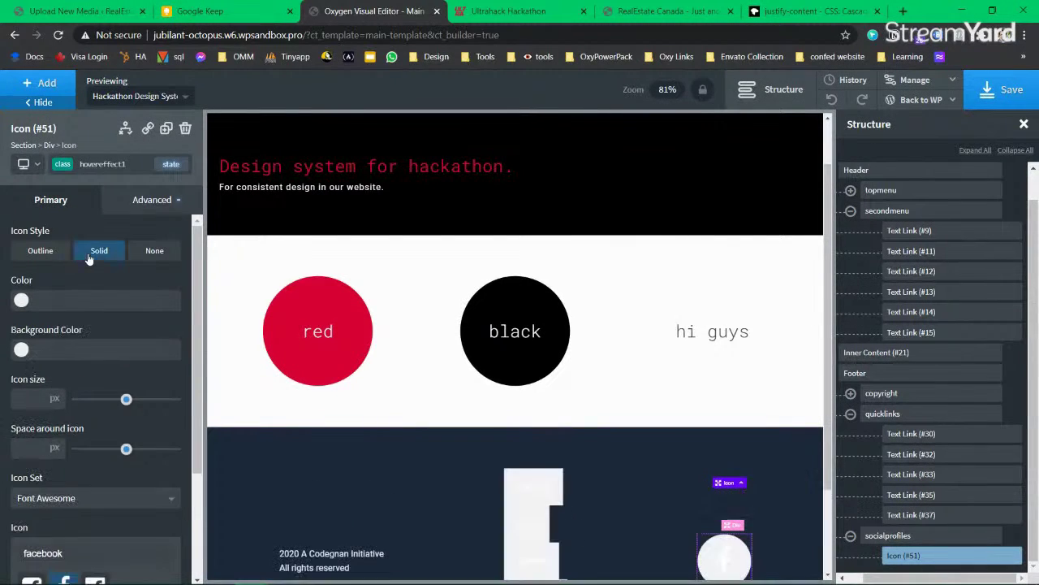
{"action": "scroll", "coordinate": [593, 450], "scroll_direction": "down", "scroll_amount": 1}
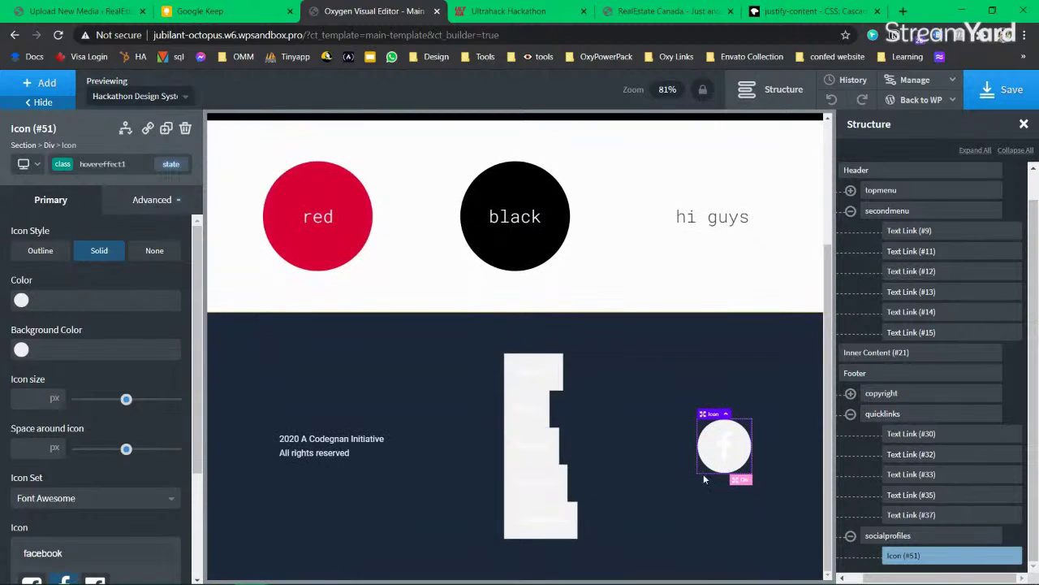
{"action": "left_click", "coordinate": [99, 252]}
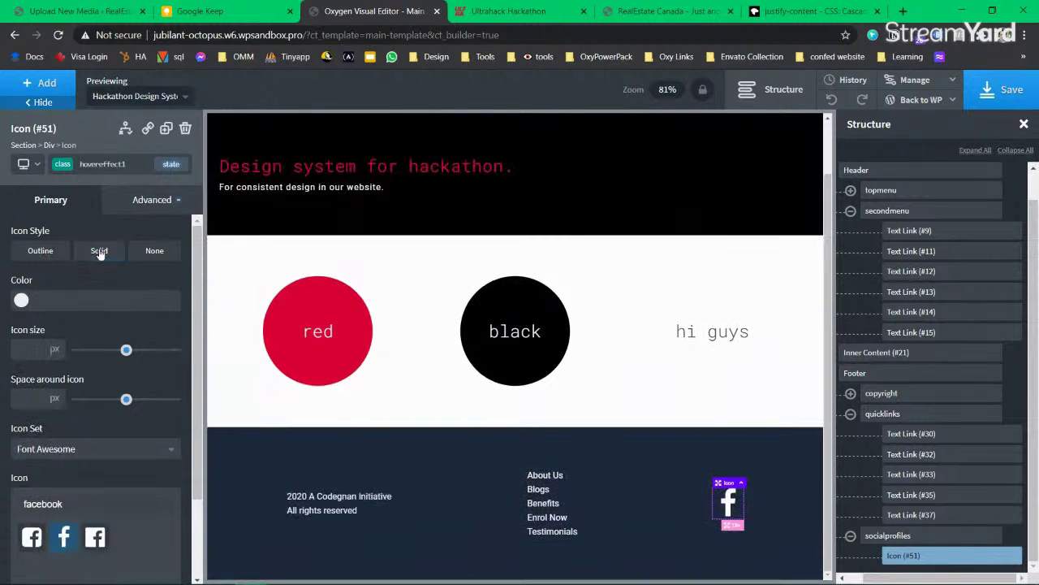
Step: Switch the Facebook icon to its own ID selector and set its icon style to Solid
{"action": "left_click", "coordinate": [63, 167]}
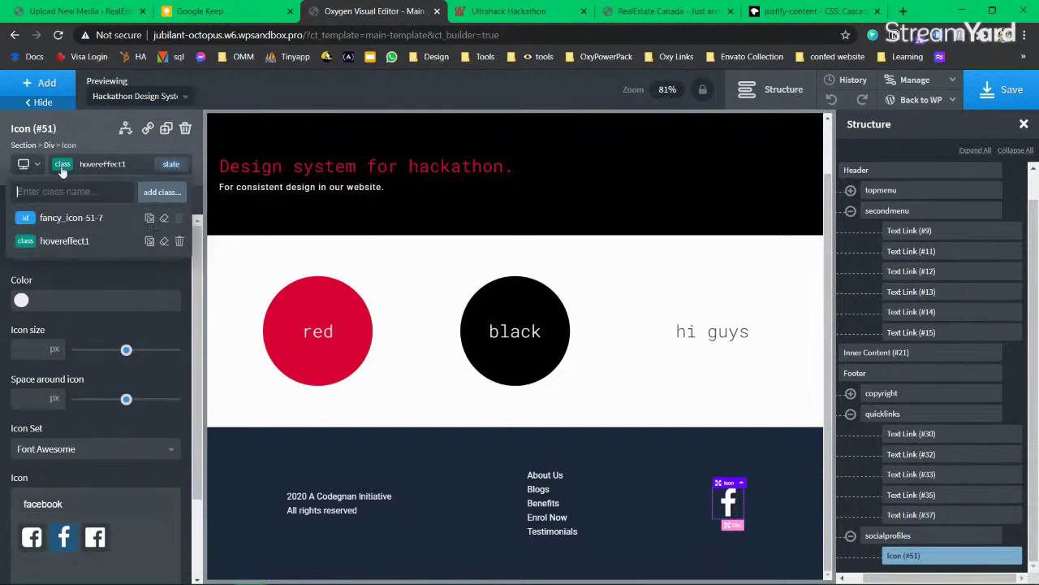
{"action": "left_click", "coordinate": [65, 217]}
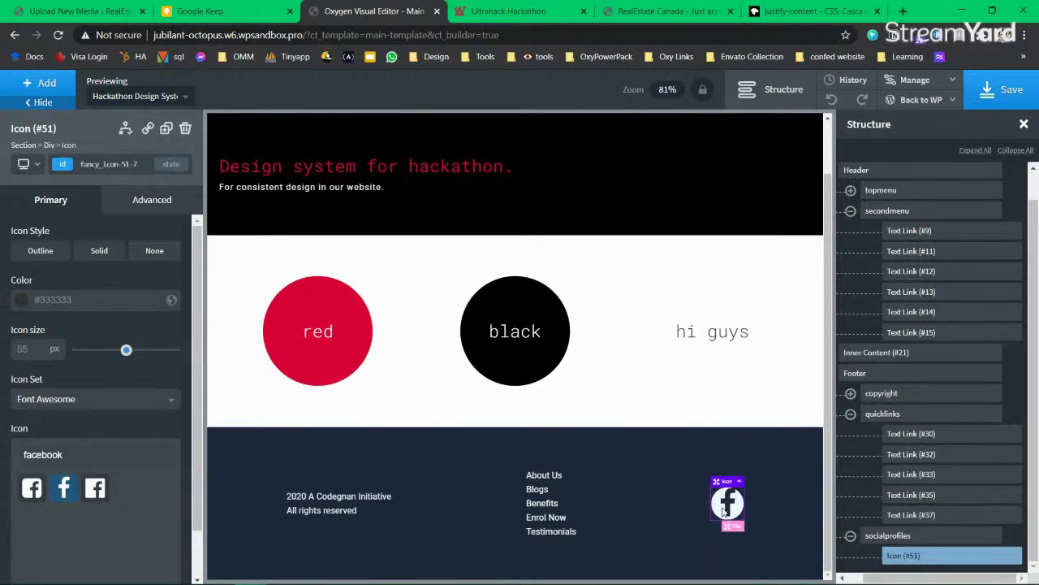
{"action": "left_click", "coordinate": [40, 251]}
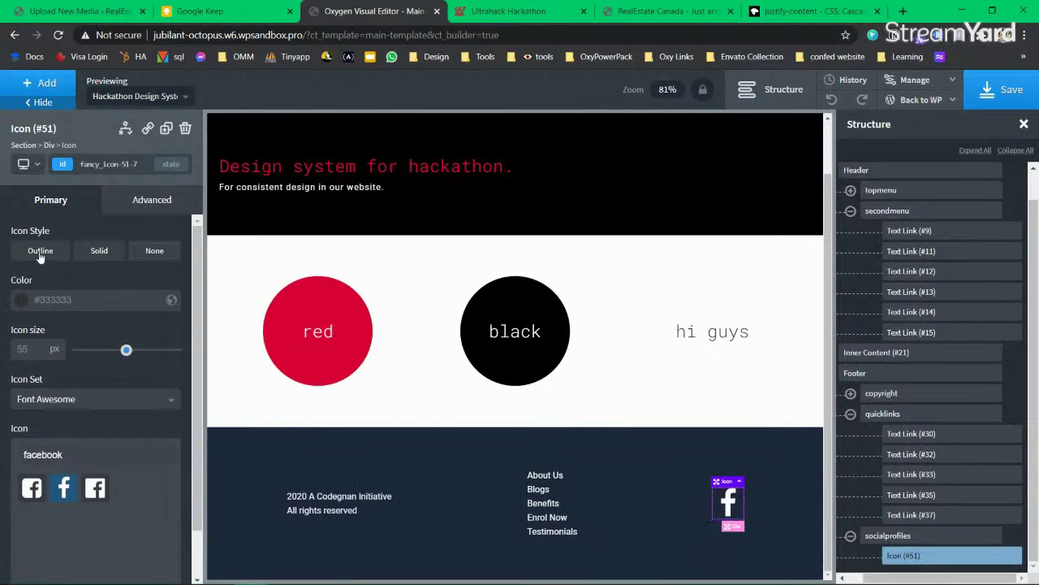
{"action": "left_click", "coordinate": [101, 252]}
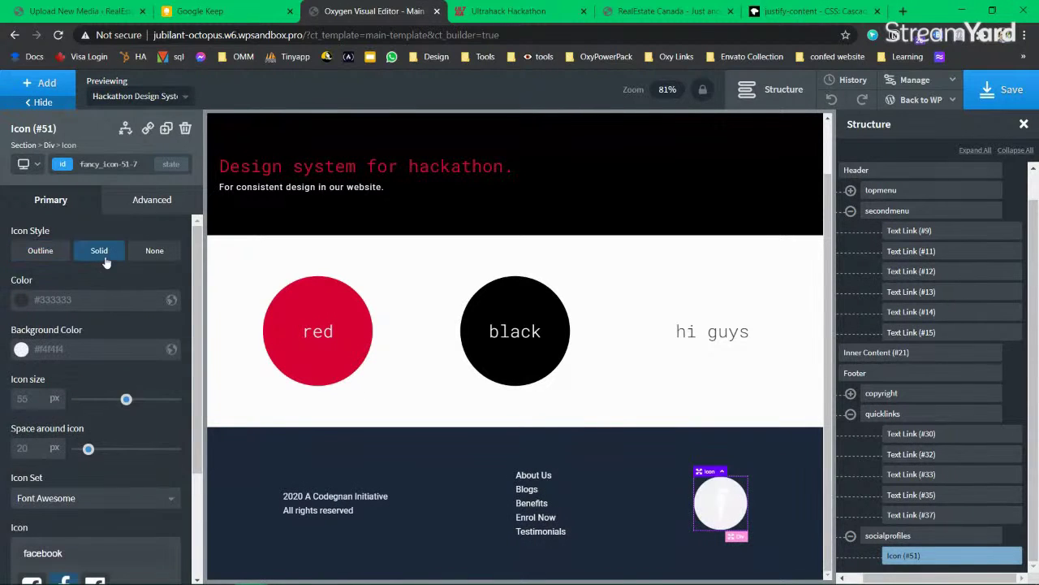
Step: Change the footer icon's symbol to facebook-official from the Font Awesome set
{"action": "scroll", "coordinate": [81, 388], "scroll_direction": "down", "scroll_amount": 2}
{"action": "scroll", "coordinate": [82, 388], "scroll_direction": "up", "scroll_amount": 2}
{"action": "scroll", "coordinate": [90, 406], "scroll_direction": "down", "scroll_amount": 2}
{"action": "left_click", "coordinate": [98, 435]}
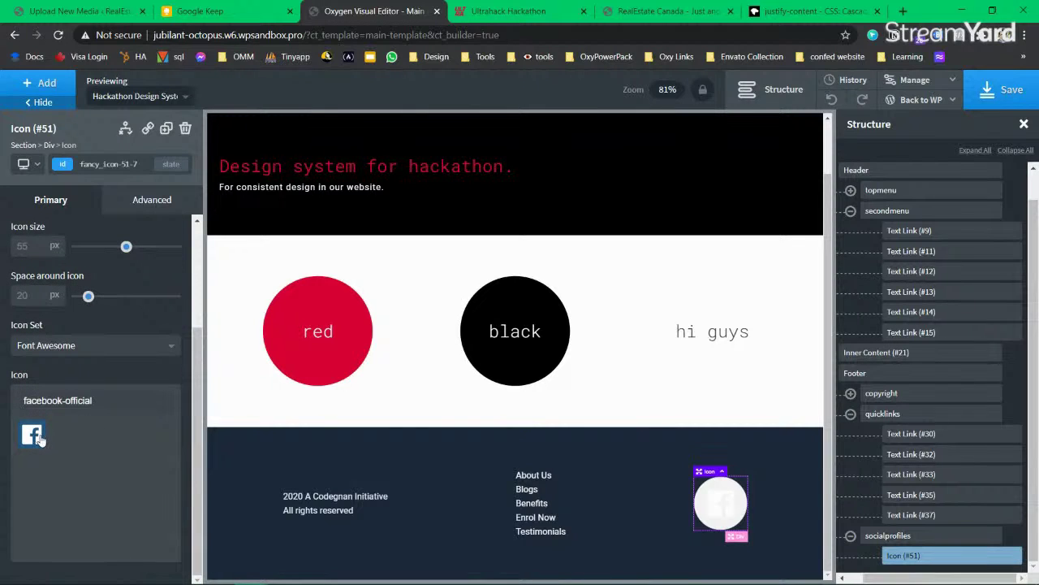
{"action": "scroll", "coordinate": [79, 281], "scroll_direction": "up", "scroll_amount": 3}
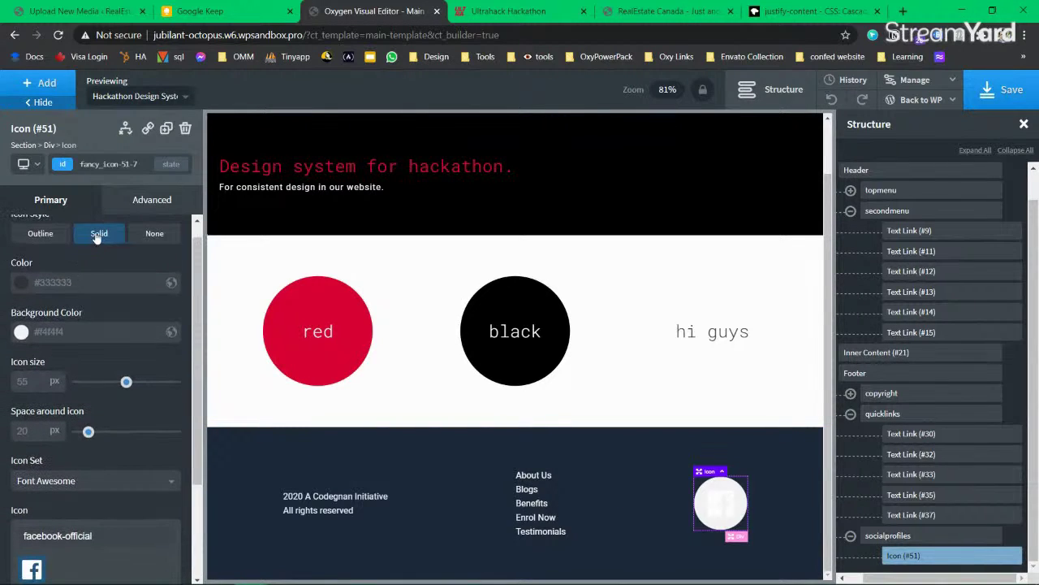
Step: Compare the None and Outline styles on the Facebook icon and return it to Solid
{"action": "left_click", "coordinate": [154, 235]}
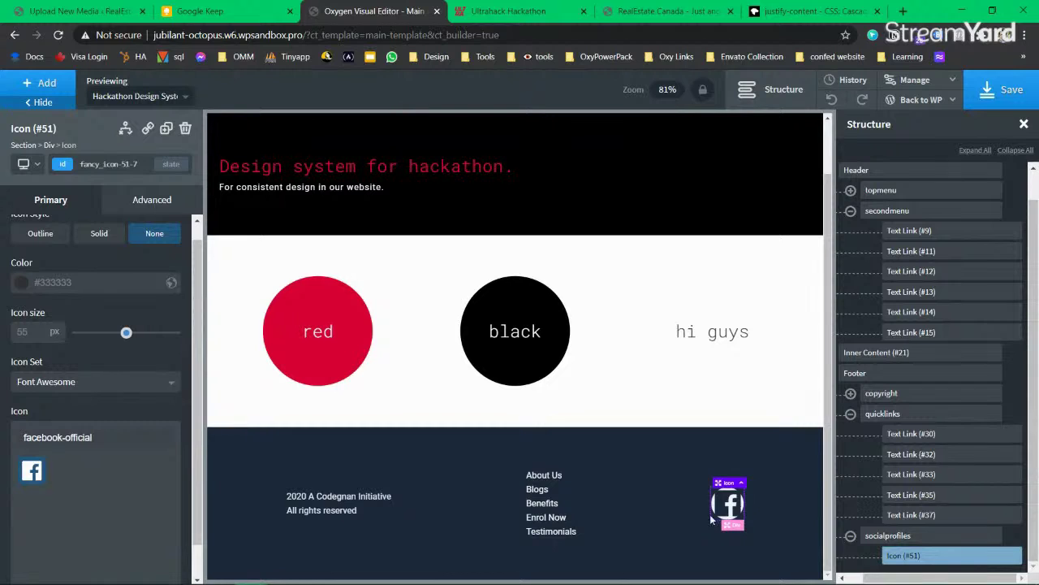
{"action": "left_click", "coordinate": [41, 241]}
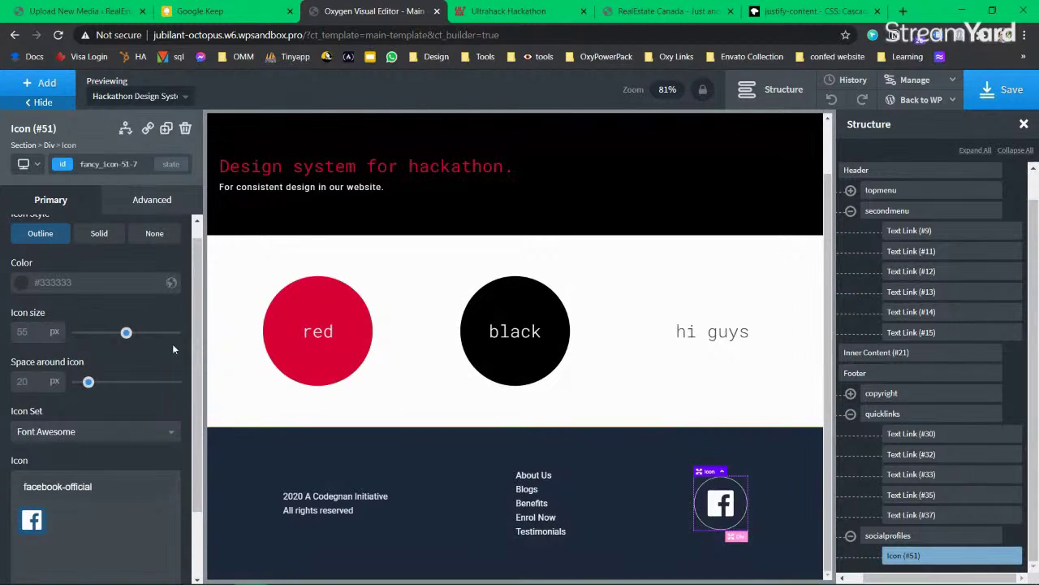
{"action": "left_click", "coordinate": [86, 236]}
{"action": "left_click", "coordinate": [31, 234]}
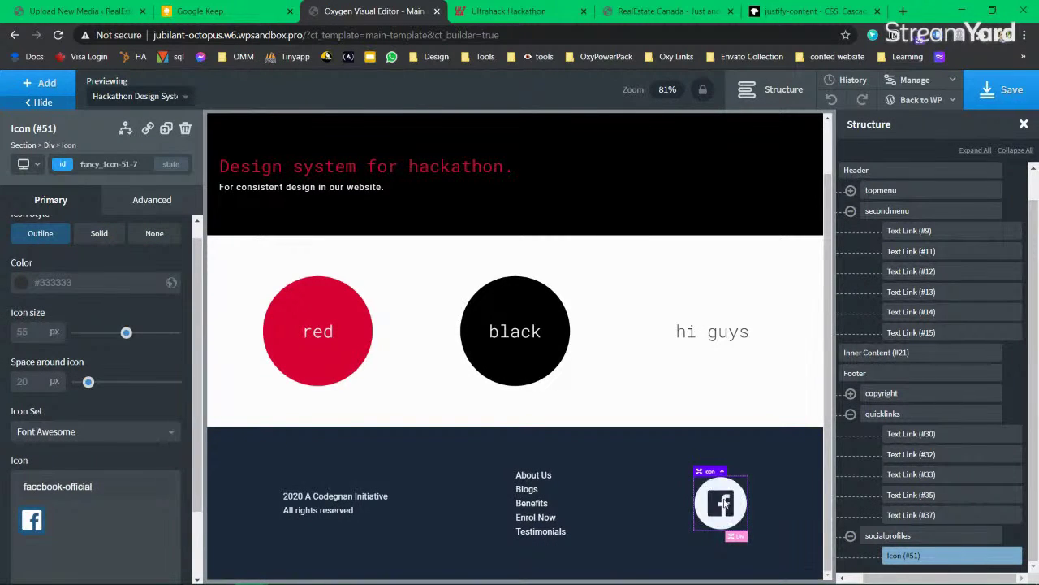
{"action": "left_click", "coordinate": [92, 237]}
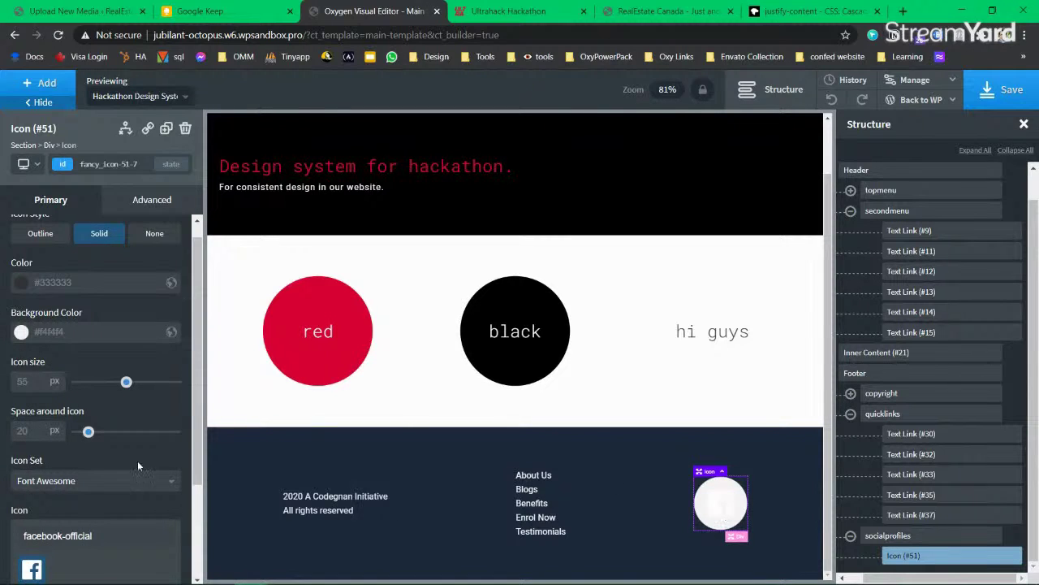
{"action": "scroll", "coordinate": [84, 453], "scroll_direction": "down", "scroll_amount": 1}
{"action": "scroll", "coordinate": [83, 448], "scroll_direction": "down", "scroll_amount": 1}
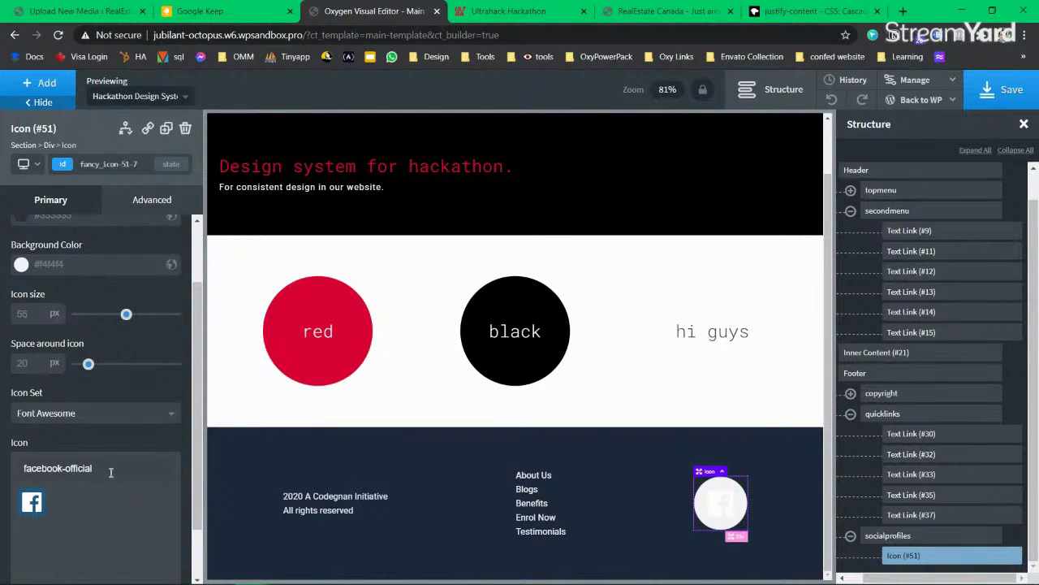
{"action": "scroll", "coordinate": [111, 473], "scroll_direction": "up", "scroll_amount": 2}
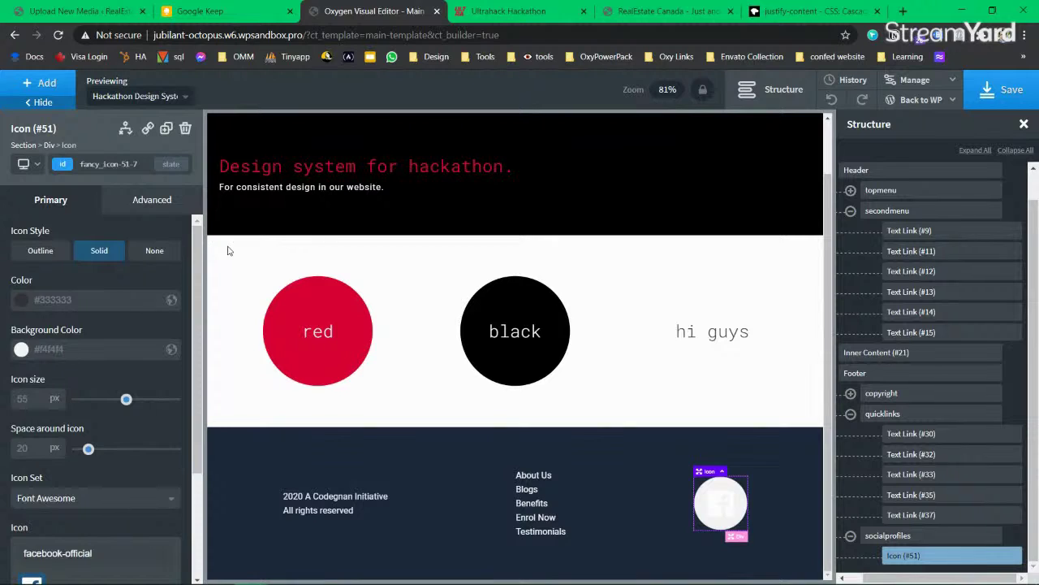
Step: Set the Facebook icon's style to None and clear its symbol search
{"action": "left_click", "coordinate": [146, 250]}
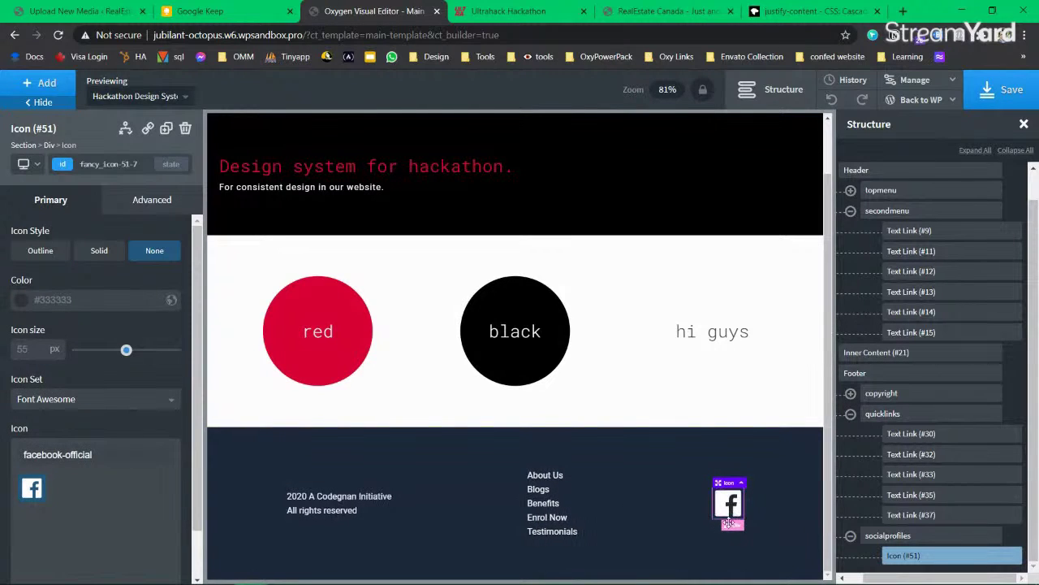
{"action": "scroll", "coordinate": [108, 401], "scroll_direction": "down", "scroll_amount": 1}
{"action": "triple_click", "coordinate": [108, 401]}
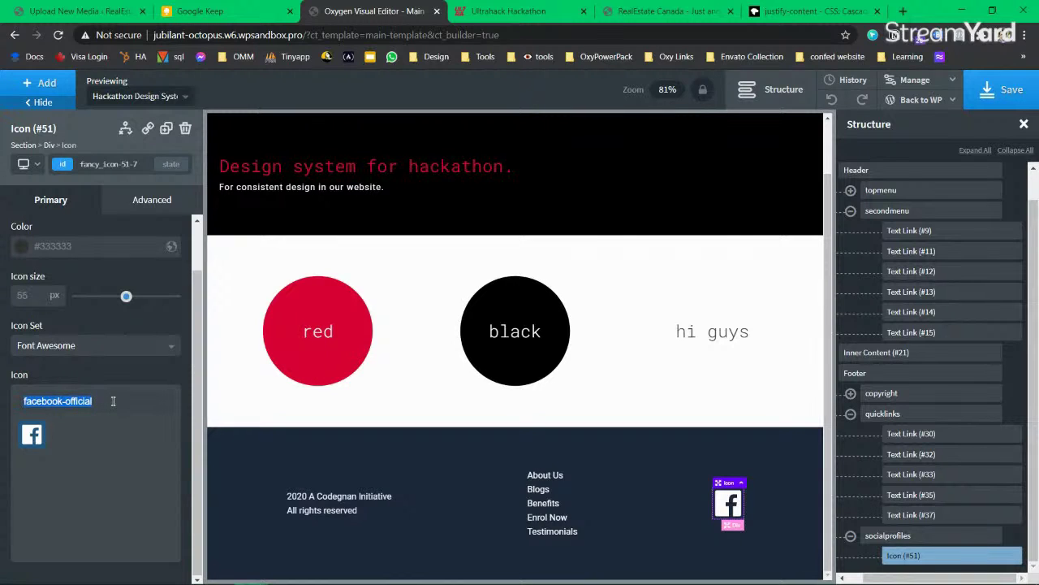
{"action": "key", "text": "BackSpace"}
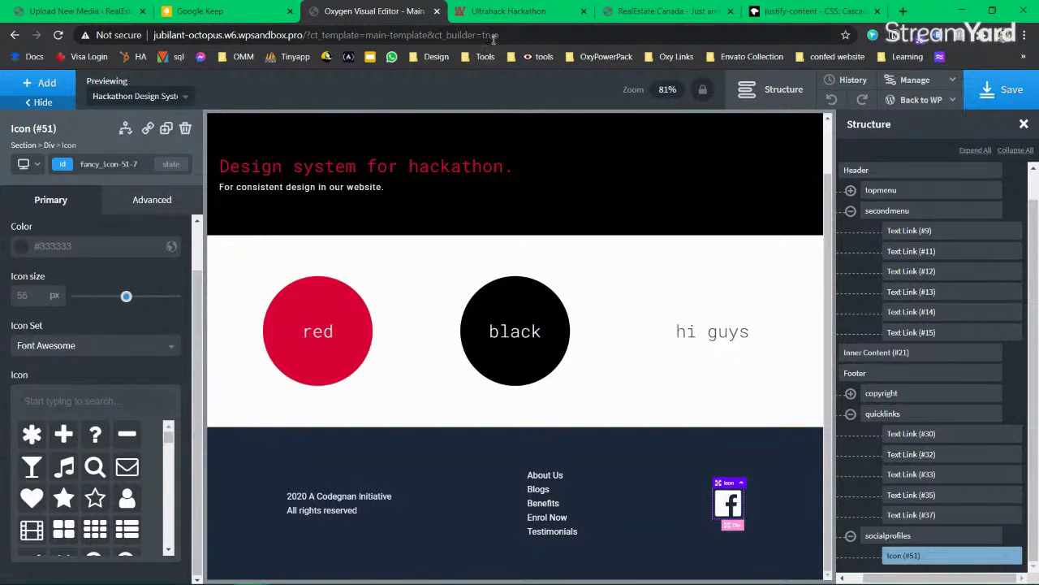
Step: Switch to the Ultrahack site and examine the social icons in its footer for reference
{"action": "left_click", "coordinate": [502, 12]}
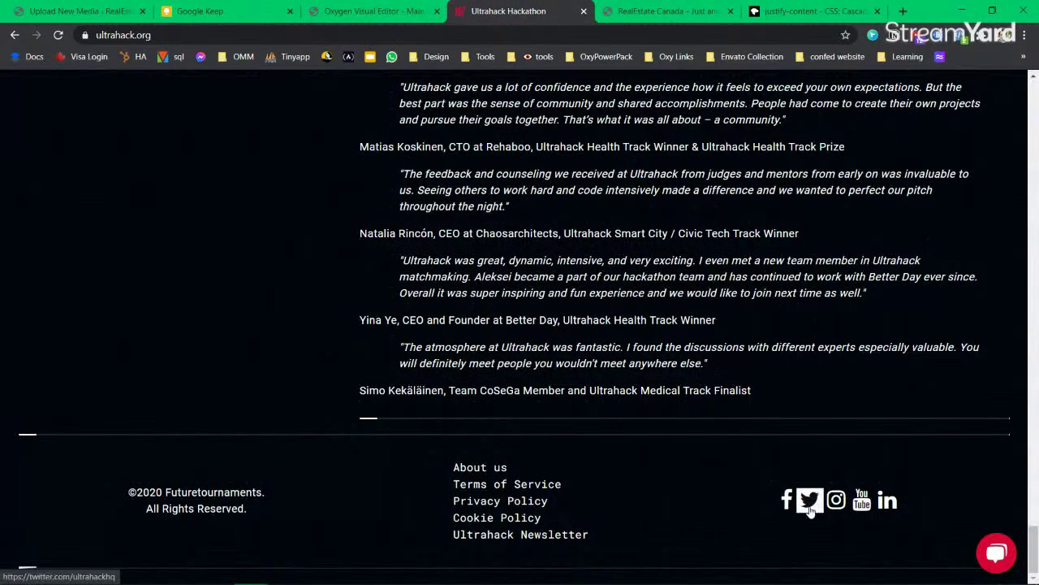
{"action": "right_click", "coordinate": [792, 503]}
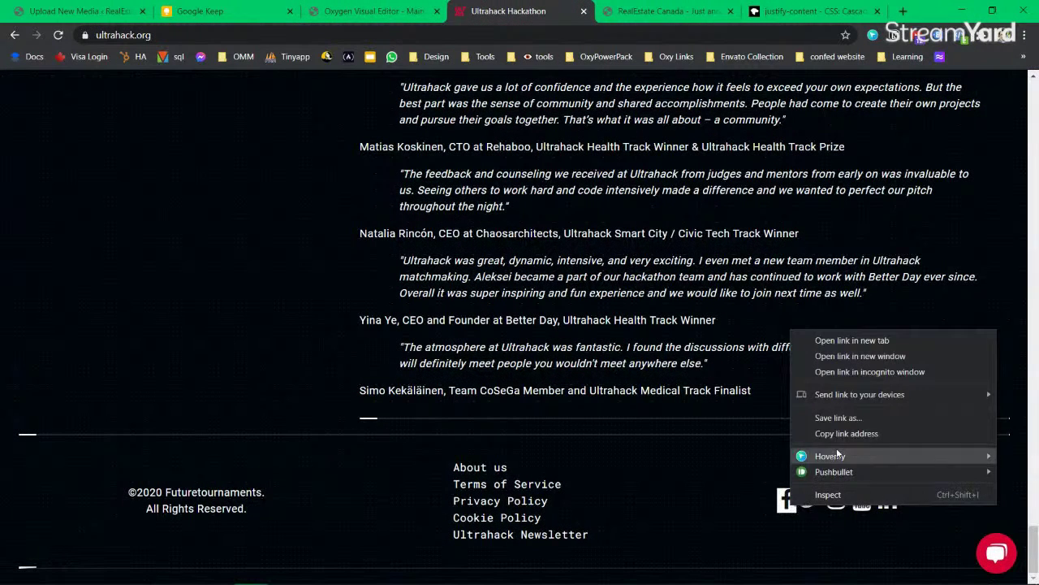
{"action": "left_click", "coordinate": [718, 541]}
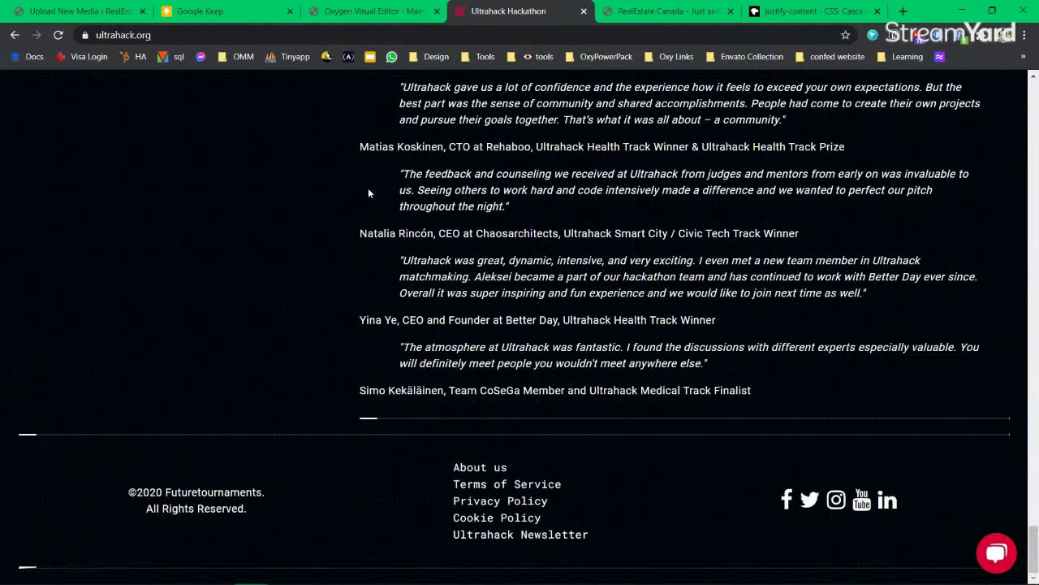
Step: Return to the Oxygen editor and change the footer icon's symbol to instagram from the Font Awesome set
{"action": "left_click", "coordinate": [354, 18]}
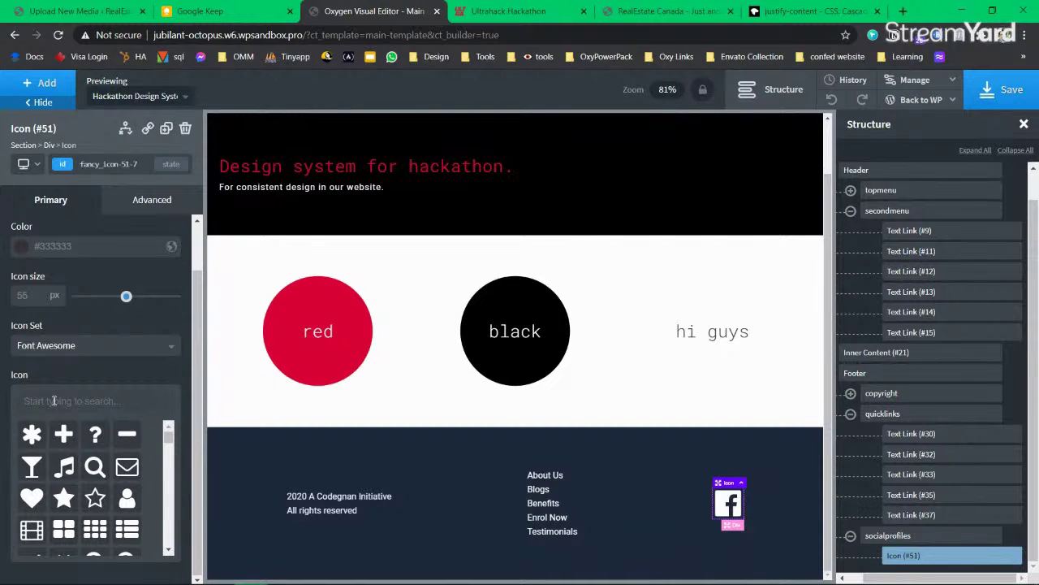
{"action": "left_click", "coordinate": [54, 400]}
{"action": "type", "text": "Ins"}
{"action": "left_click", "coordinate": [34, 444]}
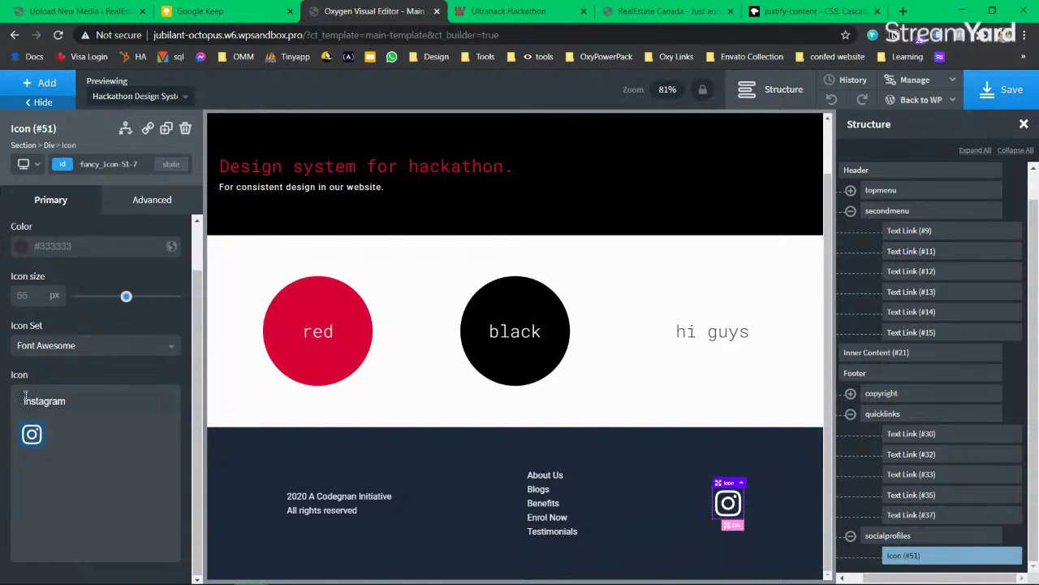
Step: Duplicate the Instagram icon and set the copy's symbol to facebook-square
{"action": "left_click", "coordinate": [65, 167]}
{"action": "left_click", "coordinate": [166, 129]}
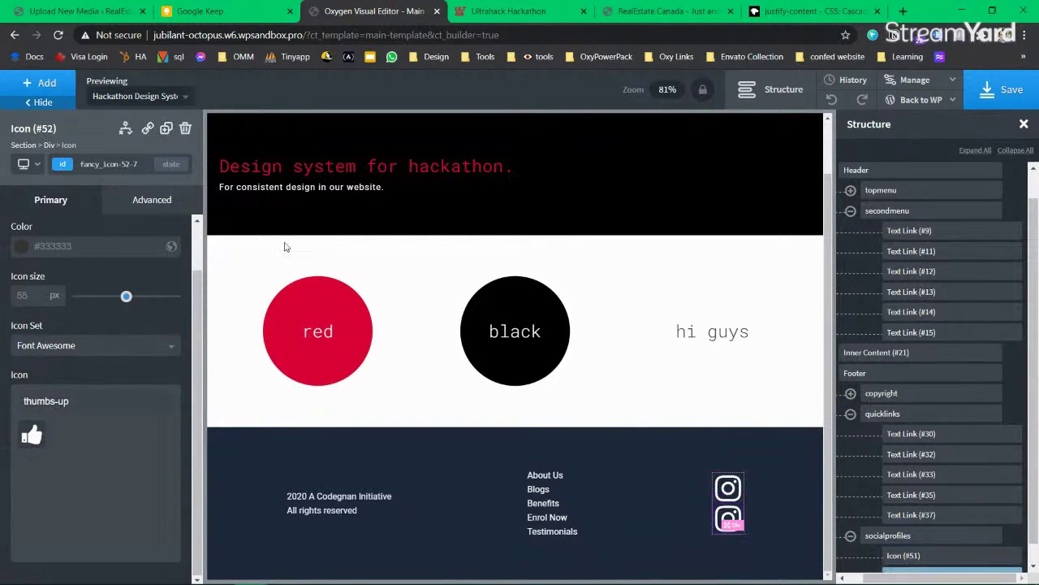
{"action": "triple_click", "coordinate": [107, 396]}
{"action": "type", "text": "face"}
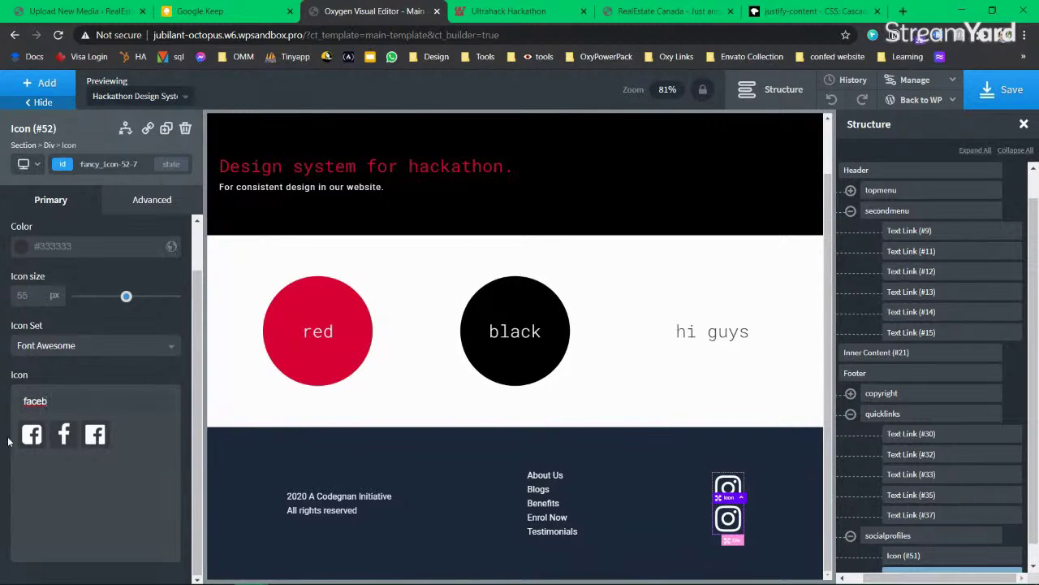
{"action": "type", "text": "b"}
{"action": "left_click", "coordinate": [33, 436]}
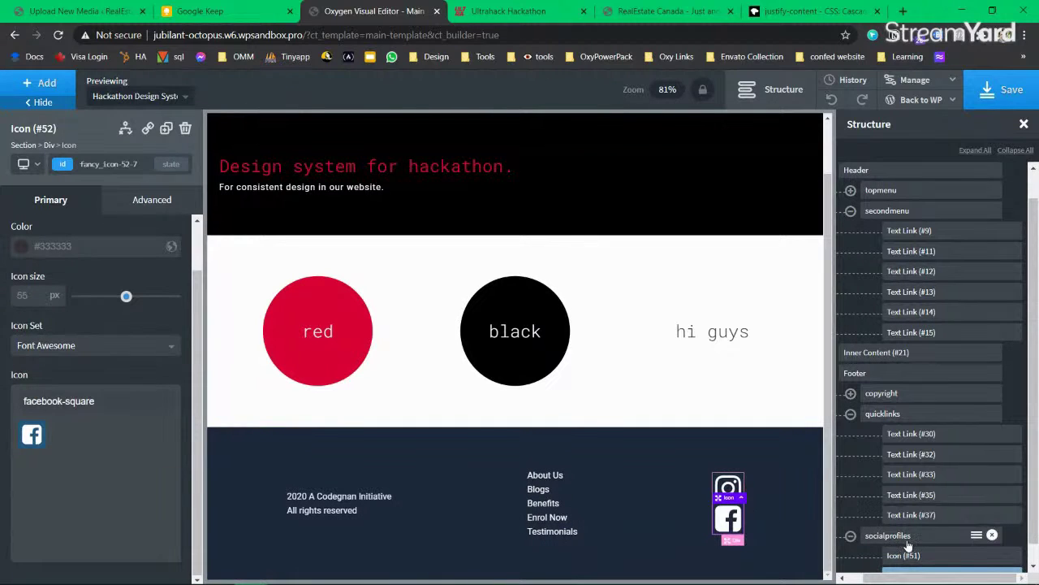
Step: Duplicate the Facebook icon in socialprofiles and set the copy's symbol to youtube-play
{"action": "left_click", "coordinate": [867, 536]}
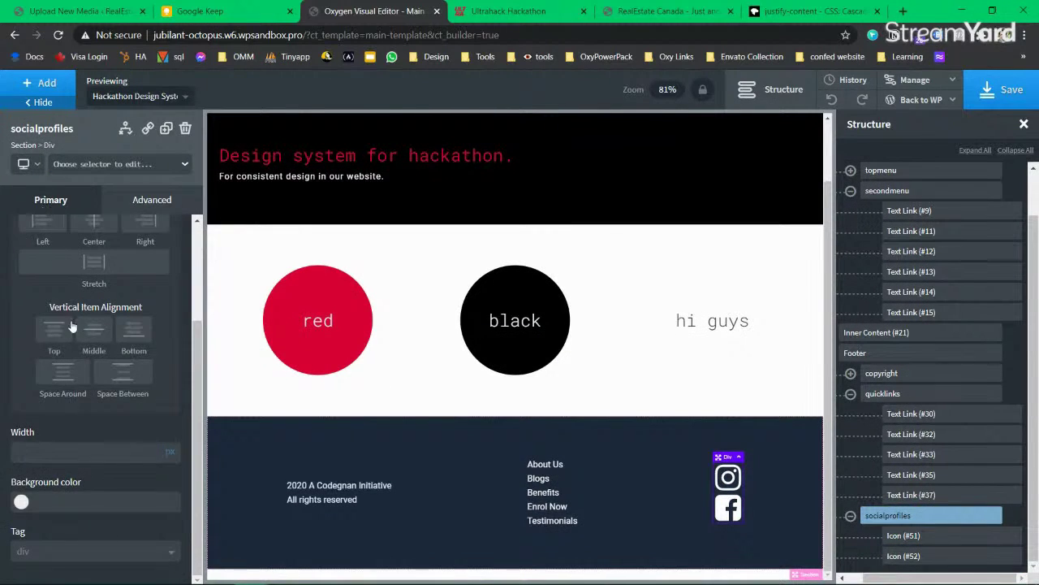
{"action": "scroll", "coordinate": [68, 299], "scroll_direction": "up", "scroll_amount": 2}
{"action": "left_click", "coordinate": [728, 507]}
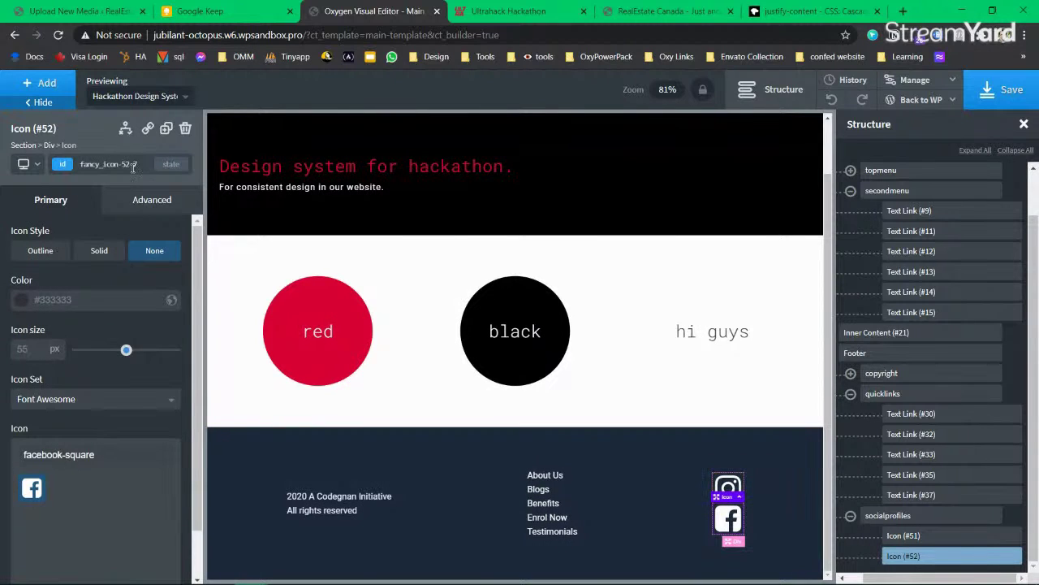
{"action": "left_click", "coordinate": [166, 130]}
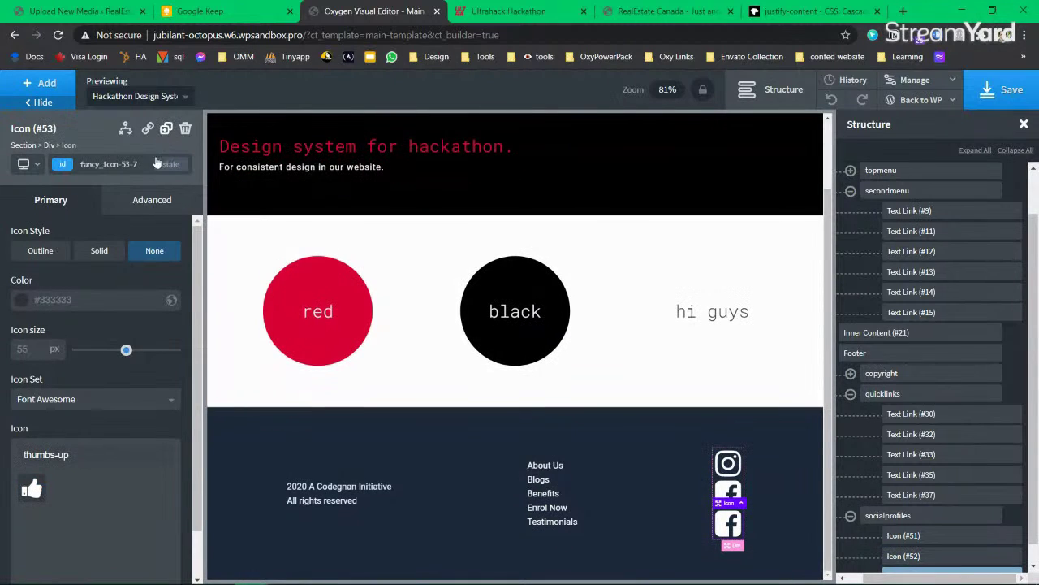
{"action": "triple_click", "coordinate": [86, 454]}
{"action": "type", "text": "you"}
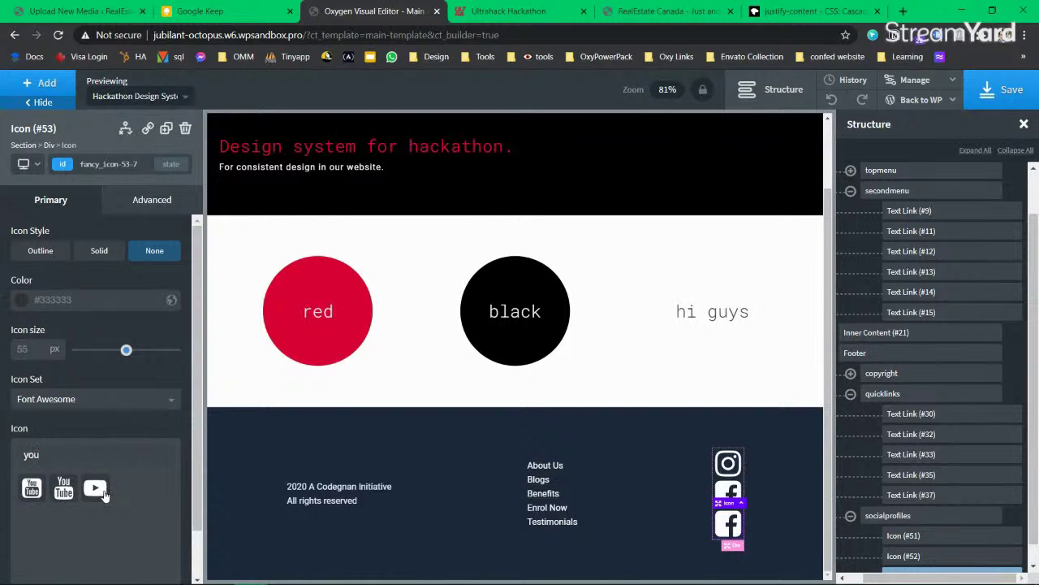
{"action": "left_click", "coordinate": [96, 488]}
Step: Stack the child elements of the socialprofiles div horizontally
{"action": "left_click", "coordinate": [891, 515]}
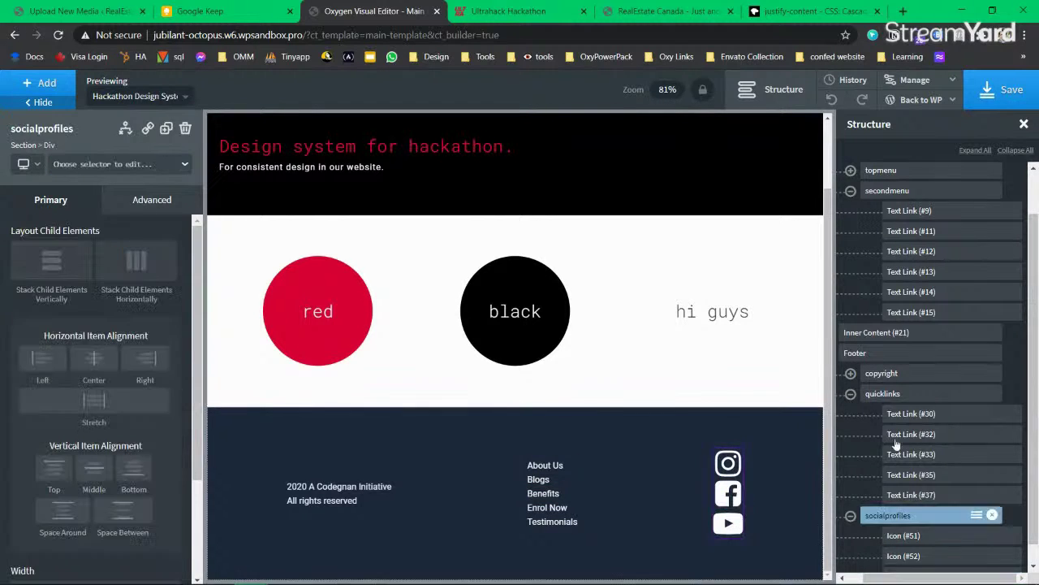
{"action": "scroll", "coordinate": [932, 560], "scroll_direction": "down", "scroll_amount": 1}
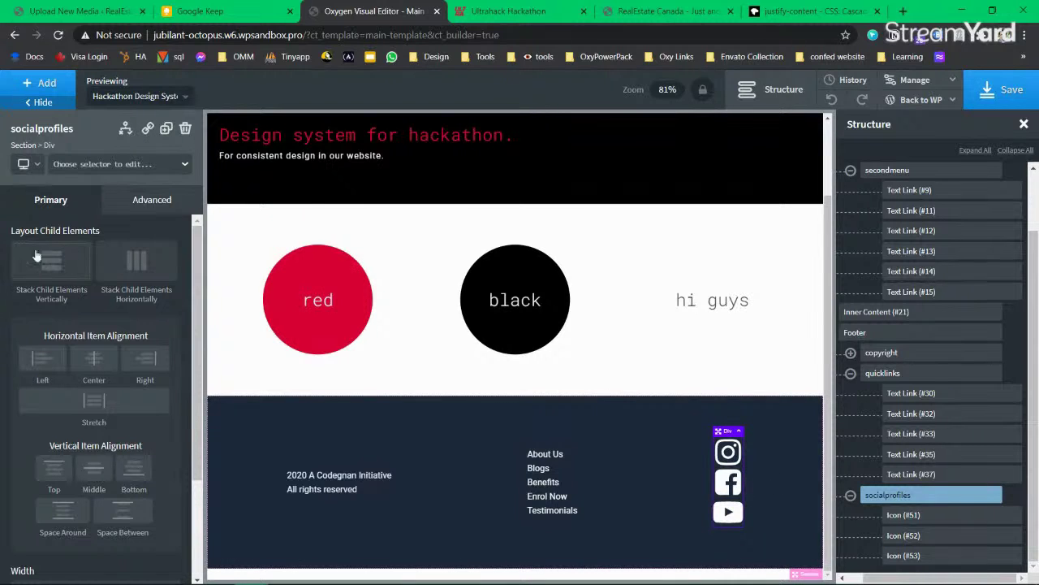
{"action": "left_click", "coordinate": [146, 268]}
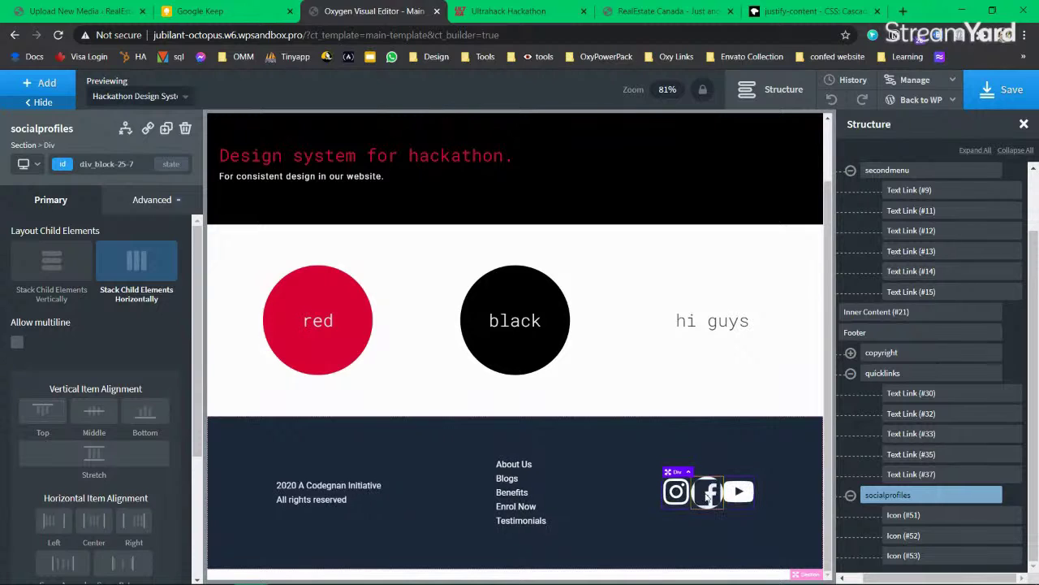
Step: Set the icon size of the Instagram, Facebook and YouTube icons to 42 px each
{"action": "left_click", "coordinate": [687, 497]}
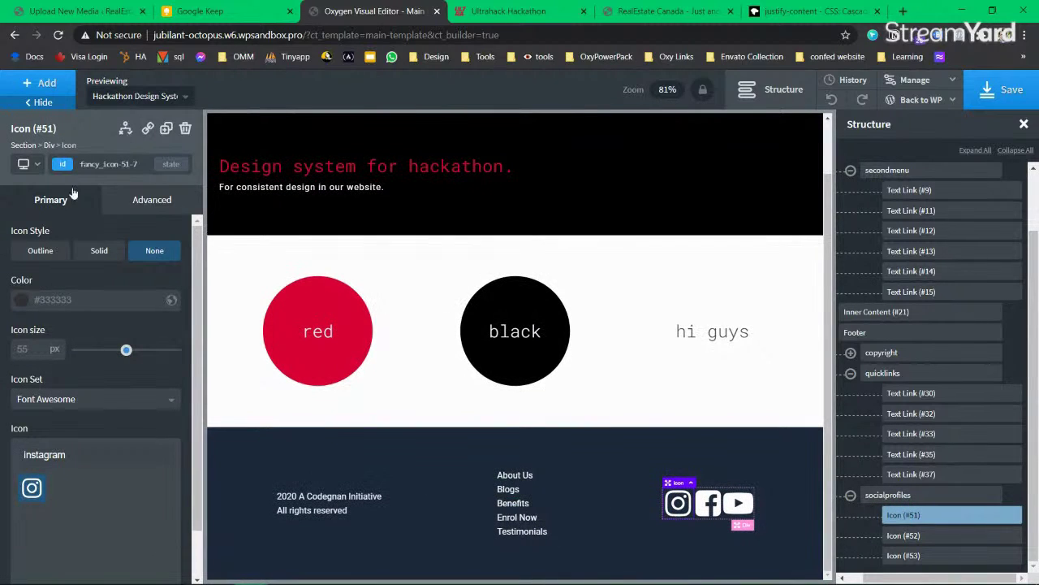
{"action": "left_click", "coordinate": [27, 347]}
{"action": "type", "text": "42"}
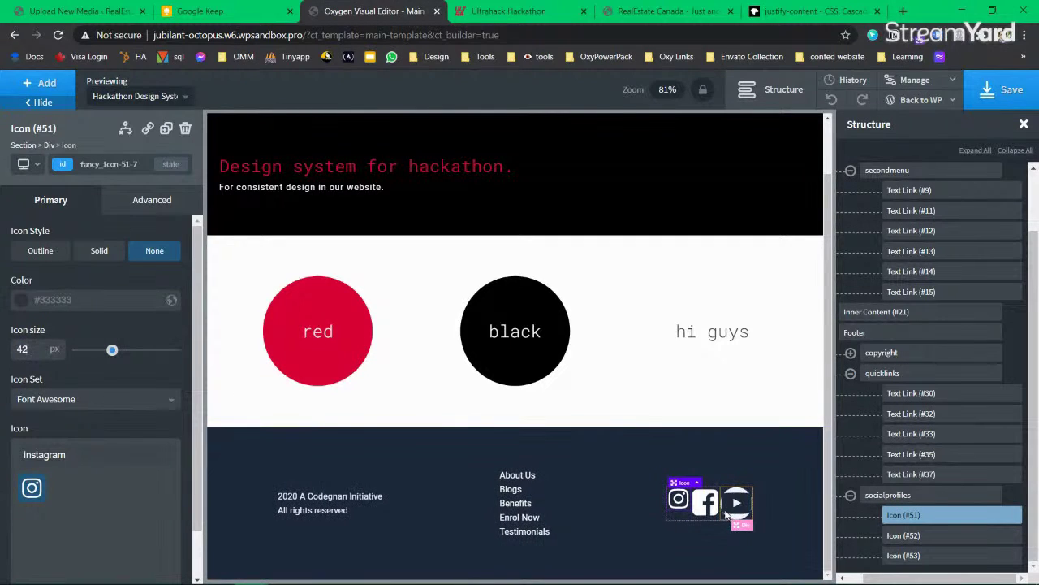
{"action": "left_click", "coordinate": [708, 505]}
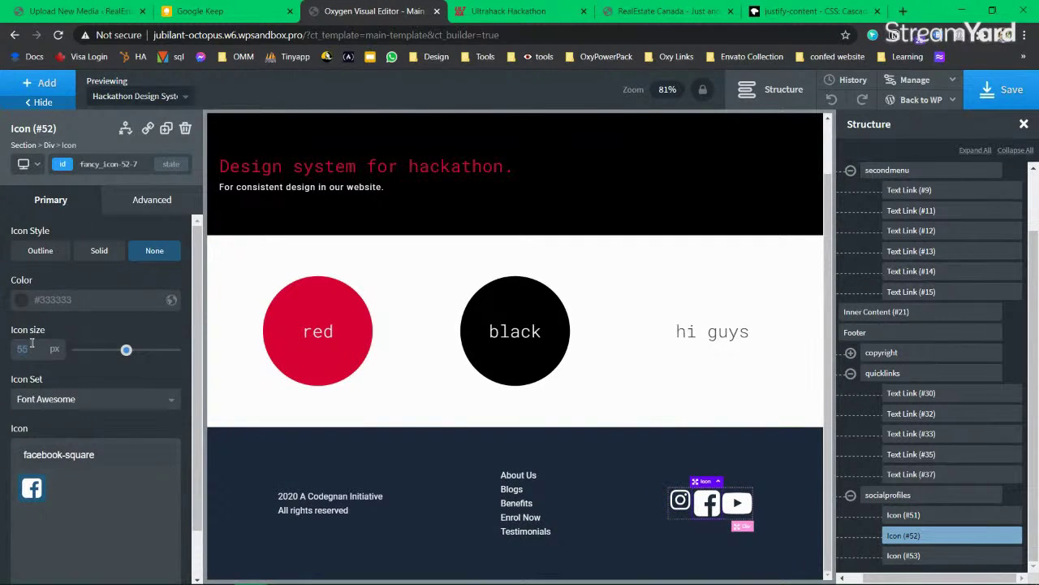
{"action": "type", "text": "42"}
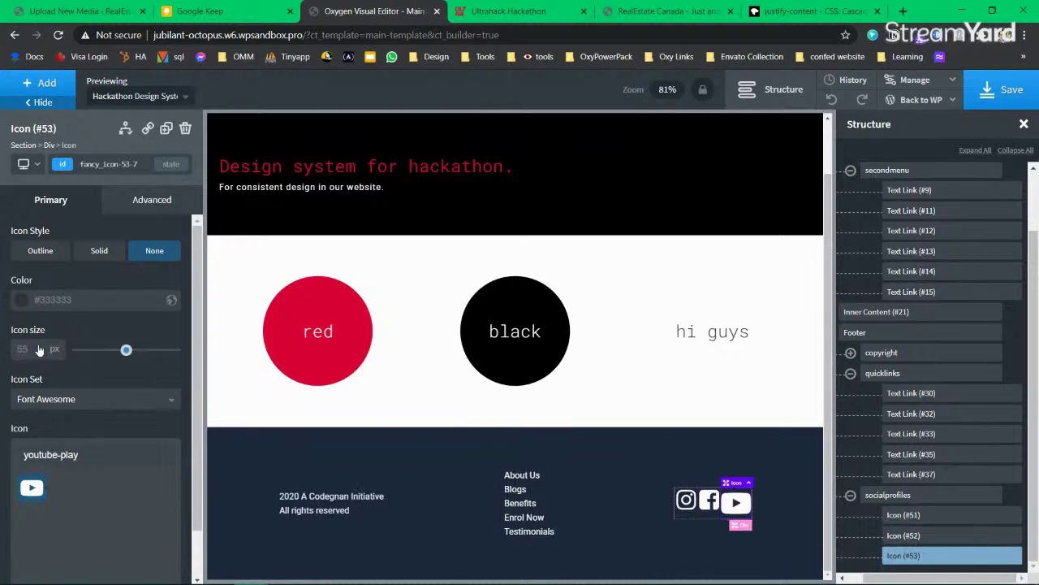
{"action": "double_click", "coordinate": [22, 348]}
{"action": "type", "text": "42"}
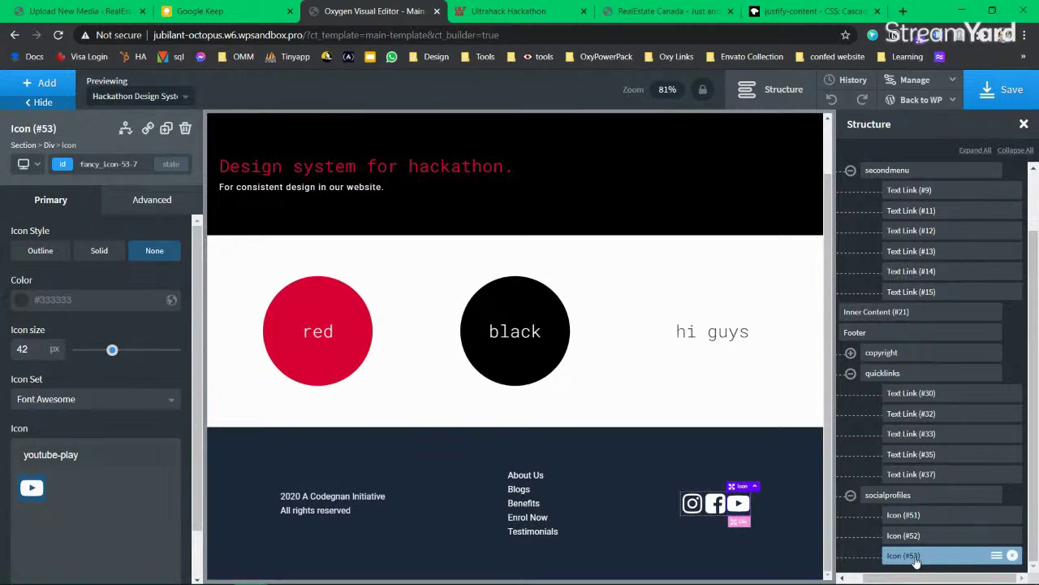
Step: Try the suggested m-5 class on the Instagram icon
{"action": "left_click", "coordinate": [908, 516]}
{"action": "left_click", "coordinate": [69, 165]}
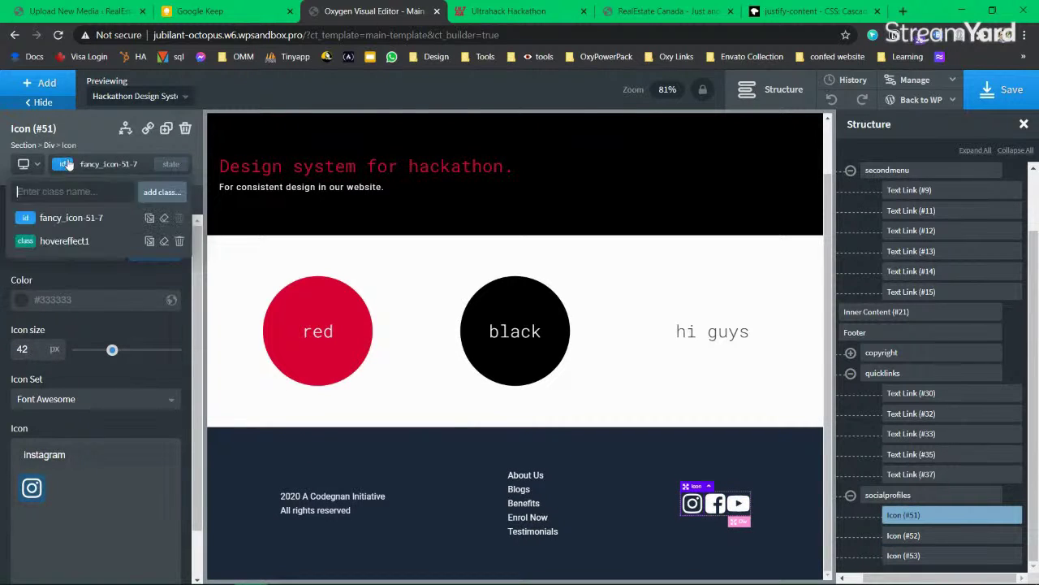
{"action": "type", "text": "m-5"}
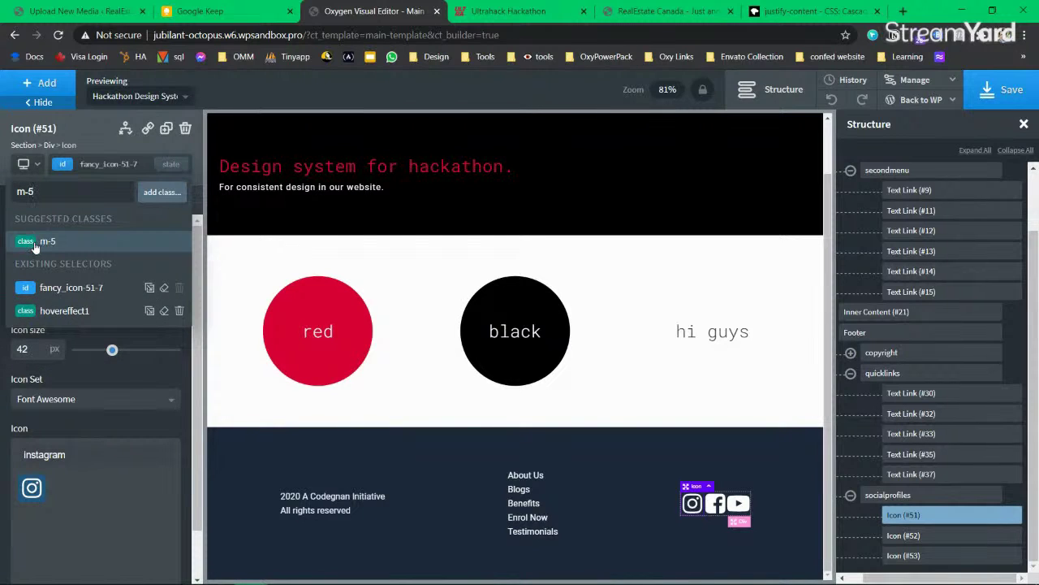
{"action": "left_click", "coordinate": [37, 242]}
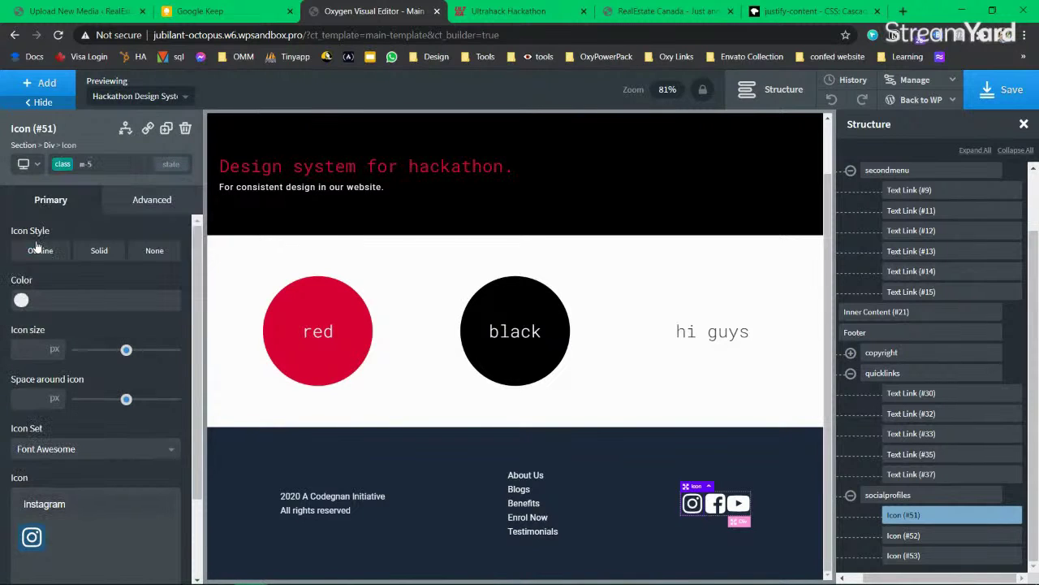
{"action": "left_click", "coordinate": [65, 169]}
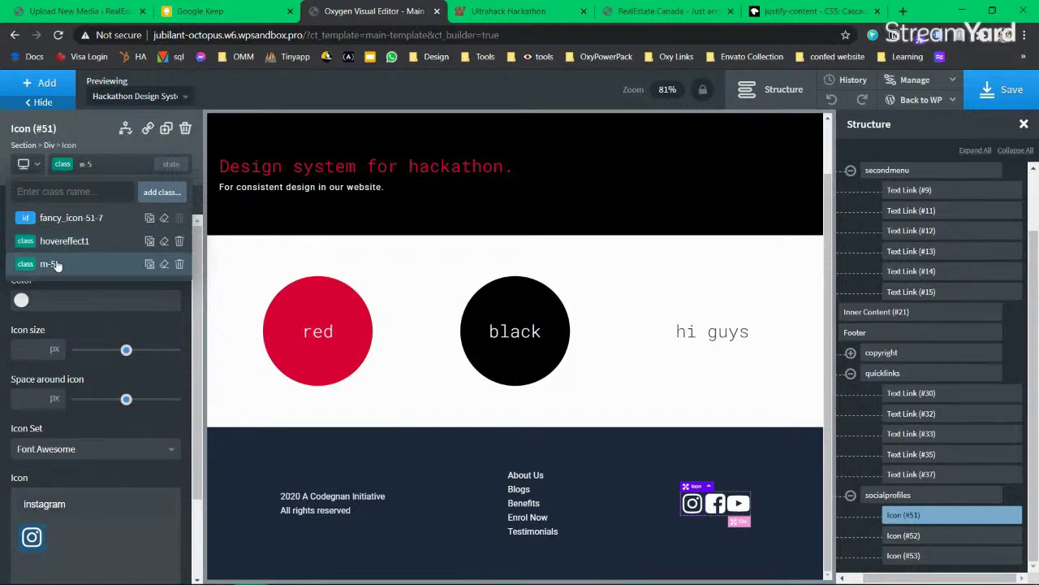
{"action": "left_click", "coordinate": [57, 266]}
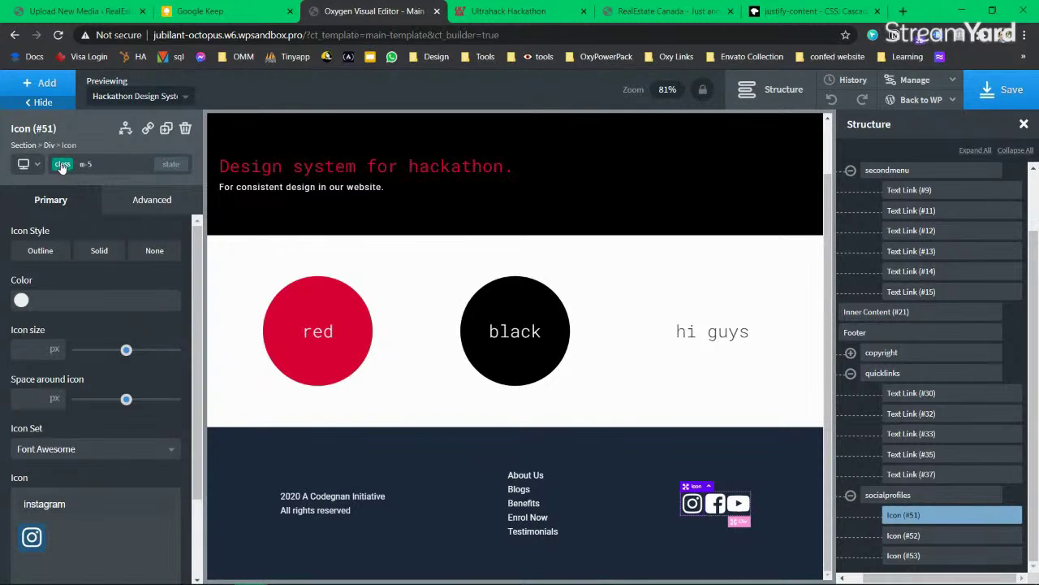
Step: Preview the footer and its social icons at the less than 768px breakpoint
{"action": "left_click", "coordinate": [24, 163]}
{"action": "left_click", "coordinate": [57, 237]}
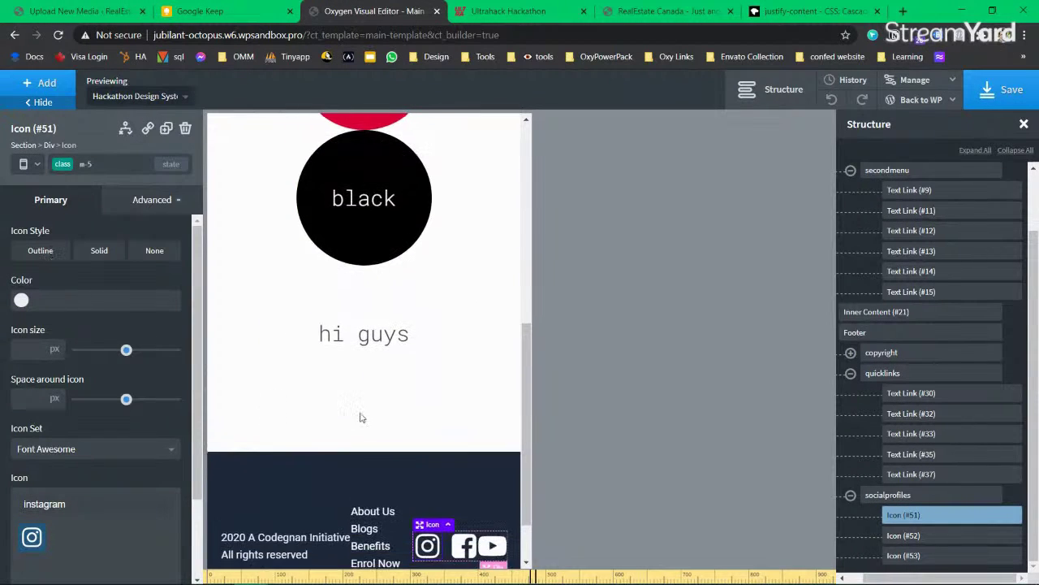
{"action": "scroll", "coordinate": [361, 418], "scroll_direction": "down", "scroll_amount": 1}
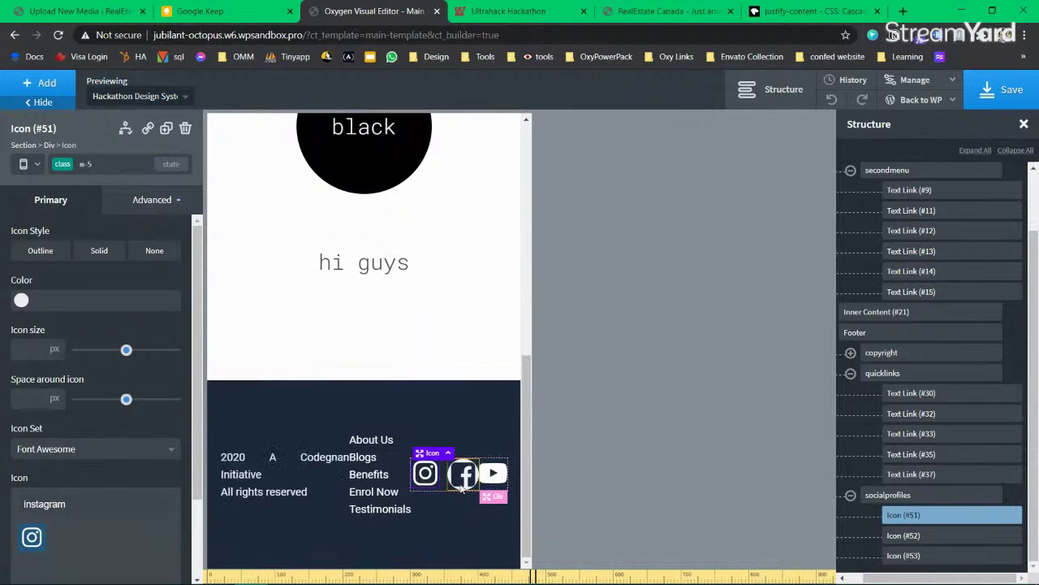
{"action": "left_click", "coordinate": [23, 163]}
{"action": "left_click", "coordinate": [24, 163]}
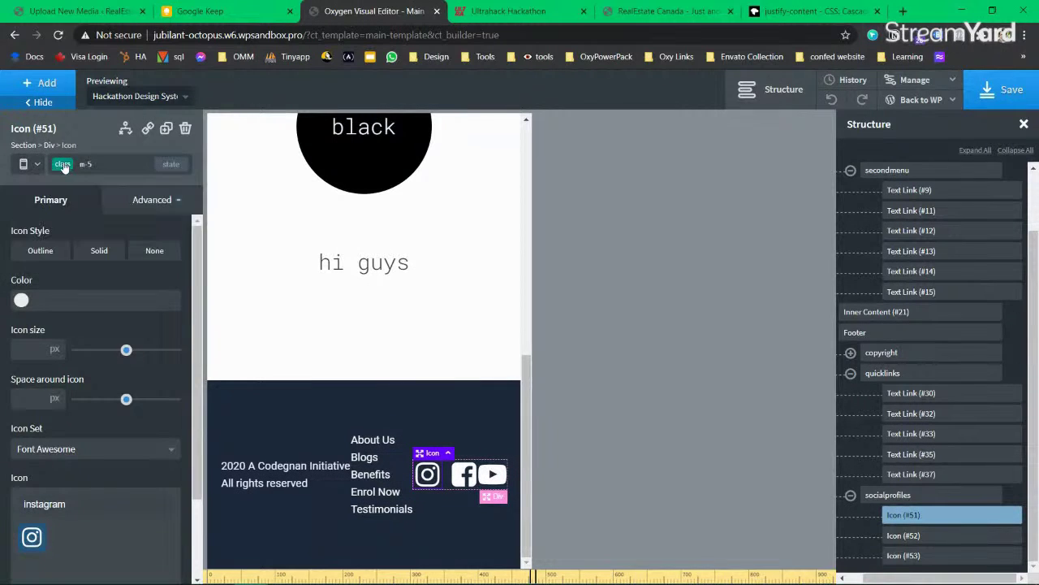
Step: Remove the m-5 class from the Instagram icon and return the preview to all devices
{"action": "left_click", "coordinate": [67, 166]}
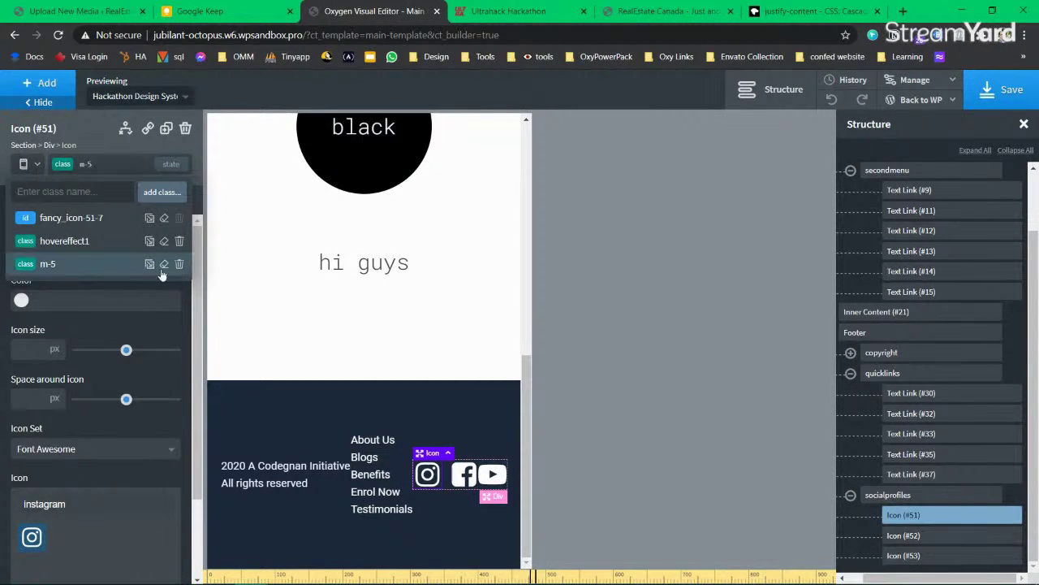
{"action": "left_click", "coordinate": [179, 264]}
{"action": "left_click", "coordinate": [25, 164]}
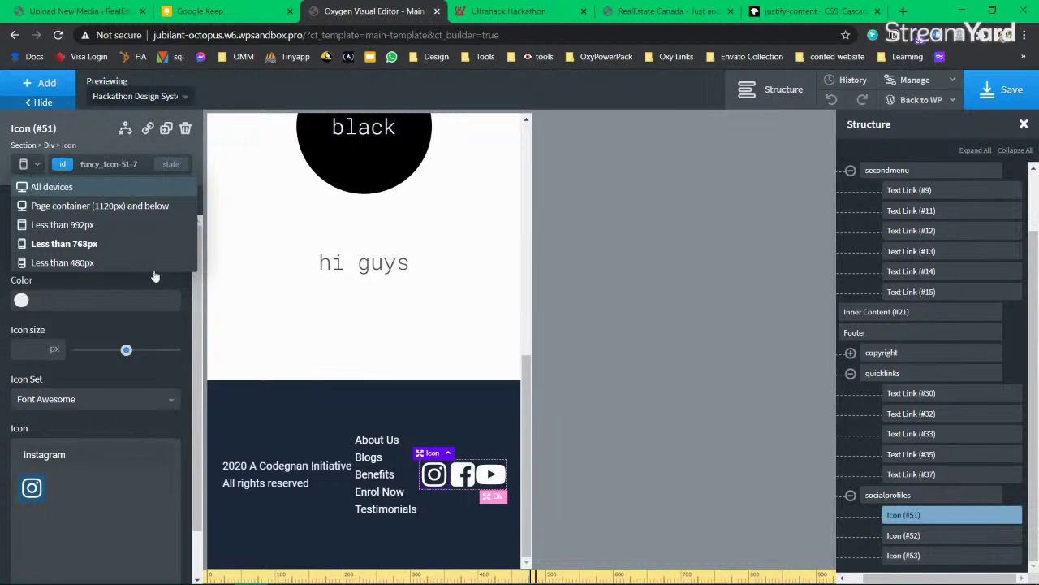
{"action": "left_click", "coordinate": [37, 187]}
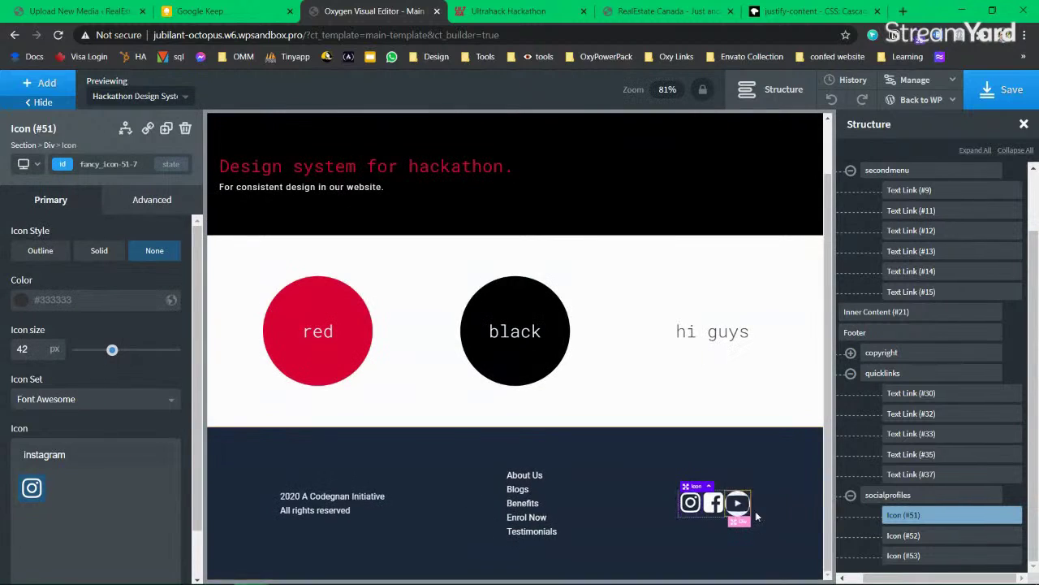
Step: Set the right margin of the Instagram and Facebook icons to 12 px each
{"action": "left_click", "coordinate": [136, 205]}
{"action": "left_click", "coordinate": [163, 278]}
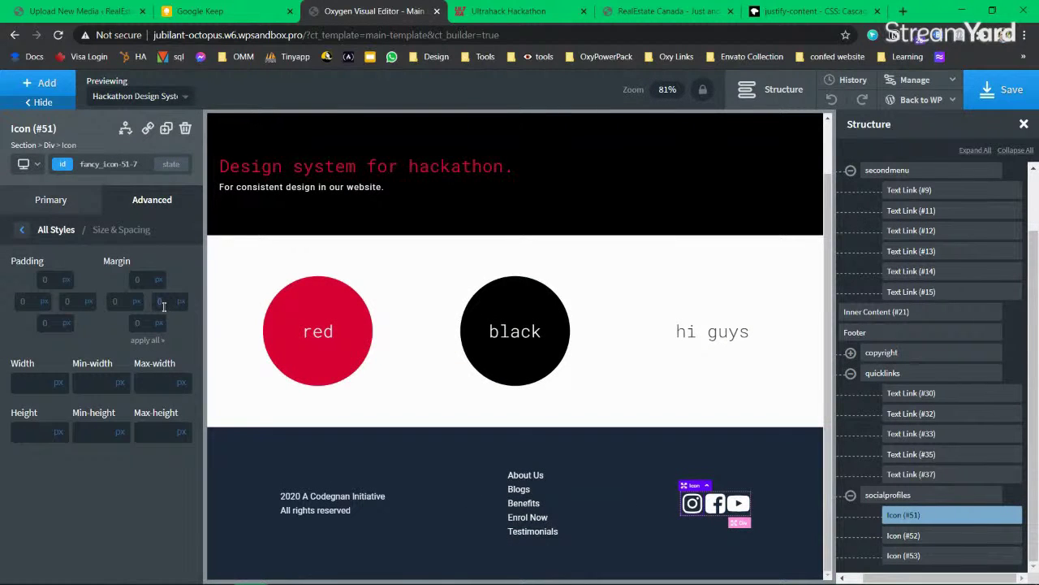
{"action": "left_click", "coordinate": [163, 303]}
{"action": "type", "text": "12"}
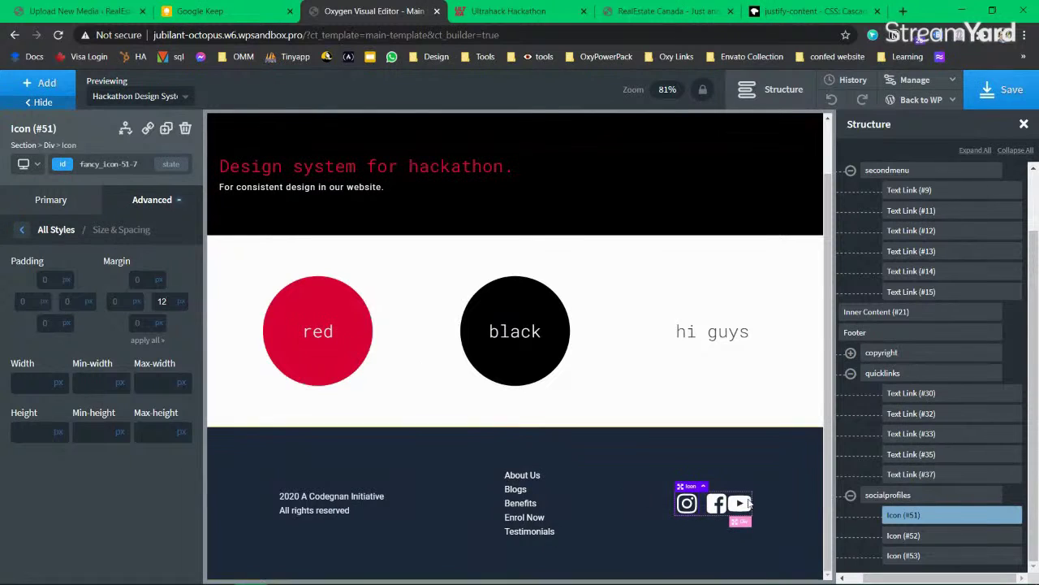
{"action": "left_click", "coordinate": [716, 503]}
{"action": "left_click", "coordinate": [155, 203]}
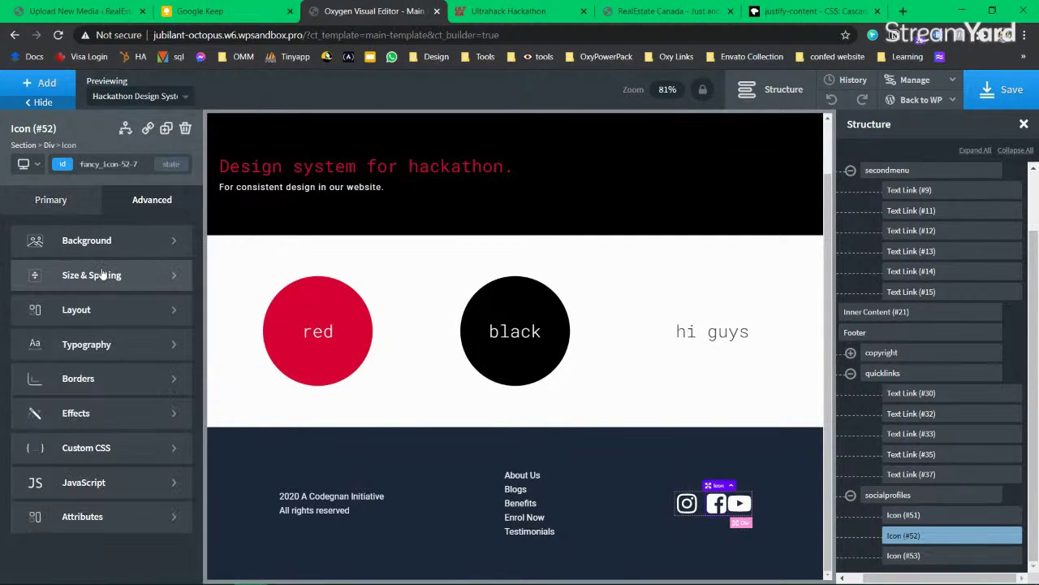
{"action": "left_click", "coordinate": [140, 281]}
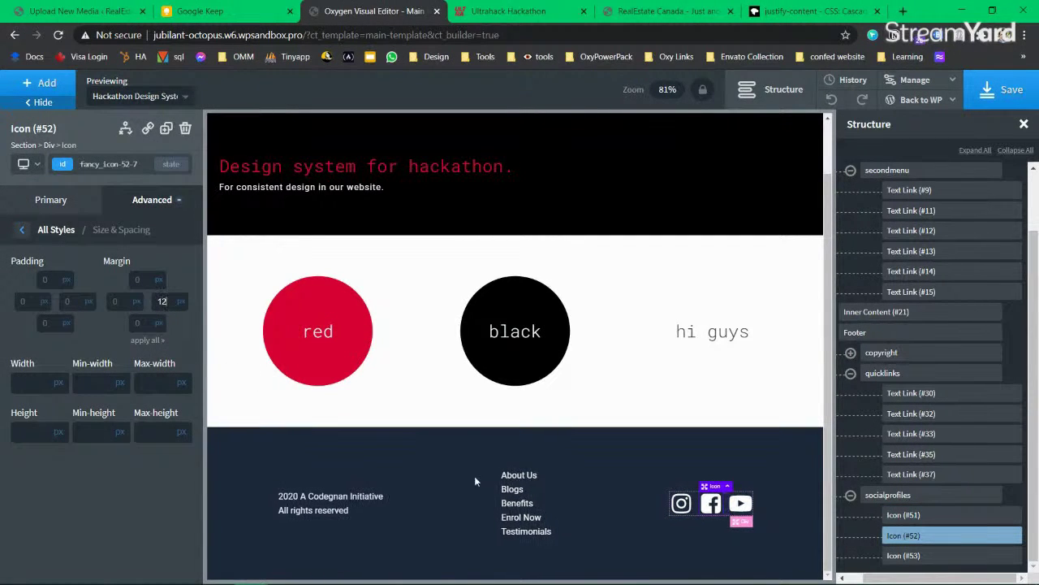
Step: Select the About Us link in the footer and save the template
{"action": "left_click", "coordinate": [773, 469]}
{"action": "left_click", "coordinate": [1005, 91]}
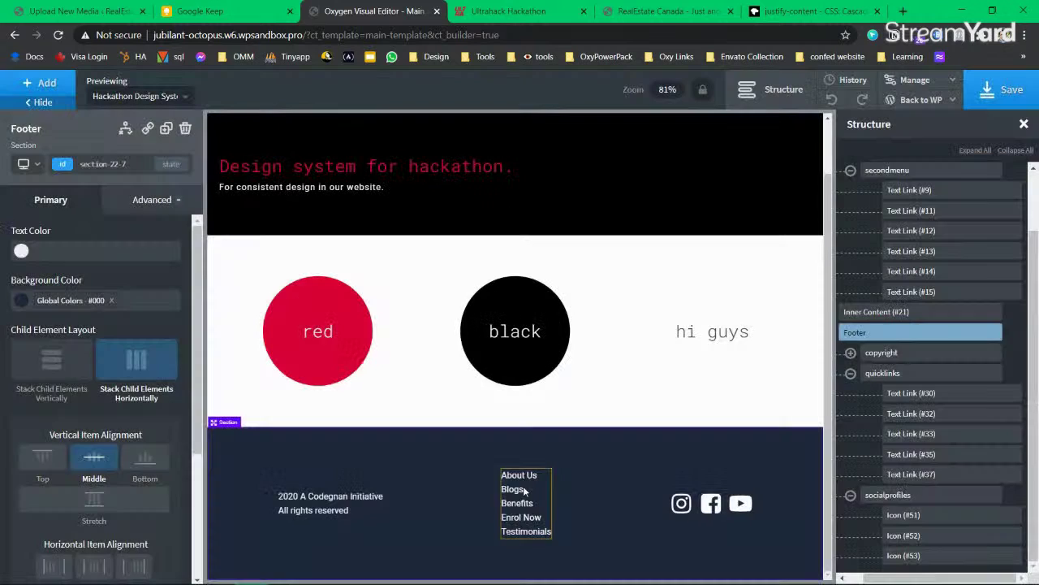
{"action": "left_click", "coordinate": [515, 474]}
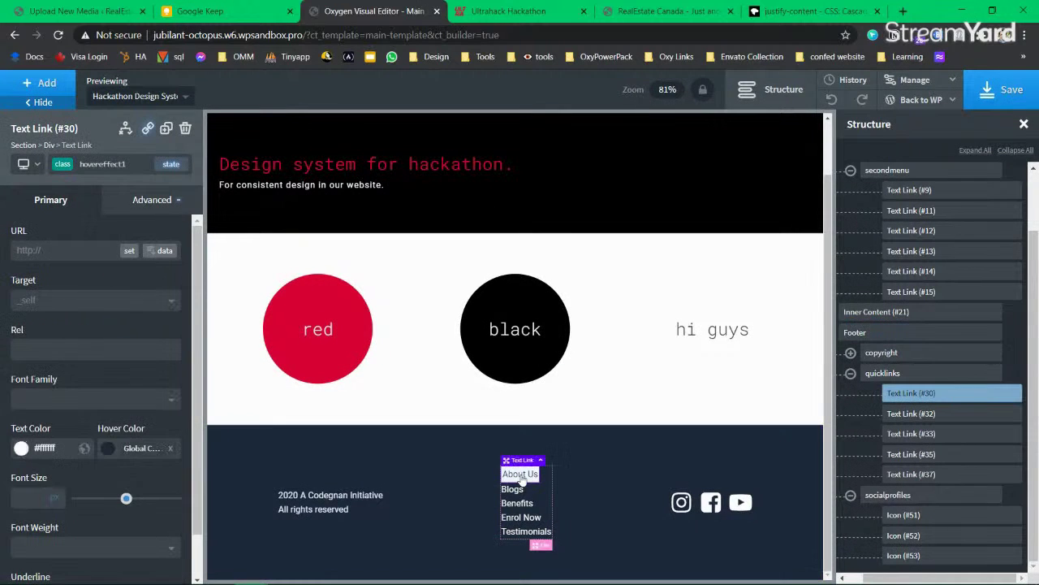
{"action": "left_click", "coordinate": [1004, 91]}
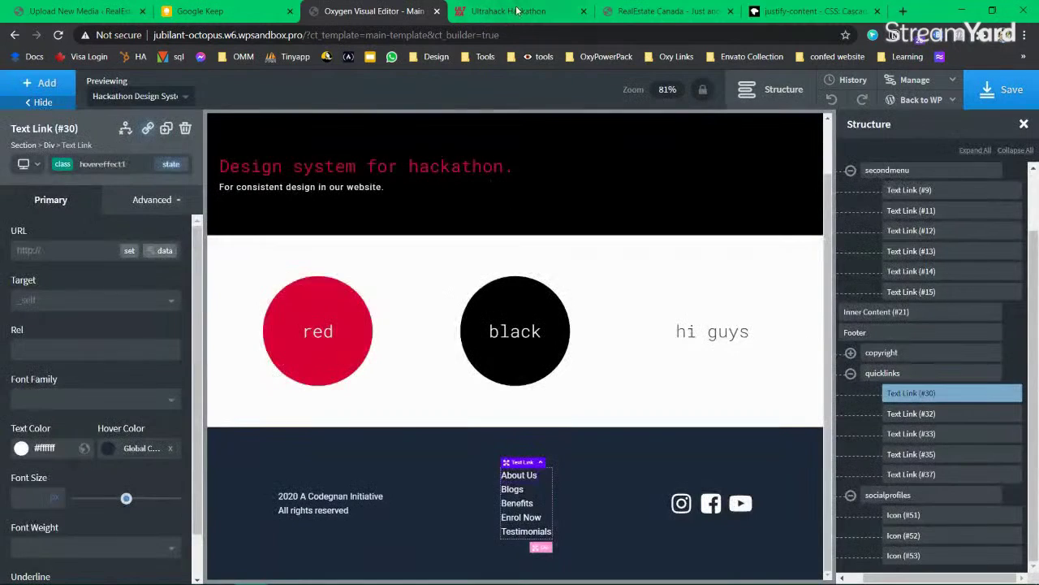
Step: Look at the Ultrahack reference footer, reload the live site to check the new footer, and return to the Oxygen editor
{"action": "left_click", "coordinate": [517, 10]}
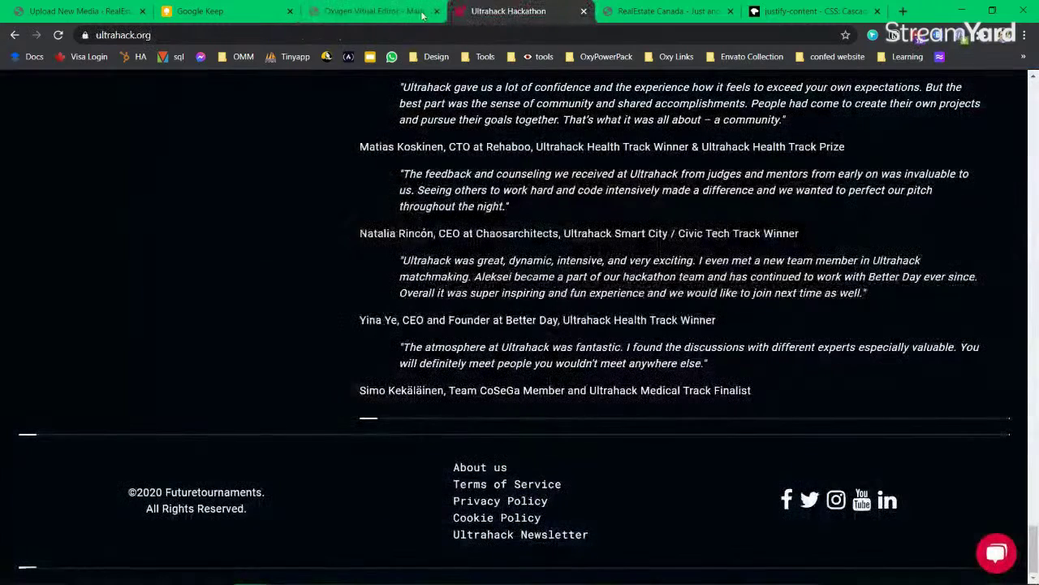
{"action": "left_click", "coordinate": [629, 11]}
{"action": "left_click", "coordinate": [59, 35]}
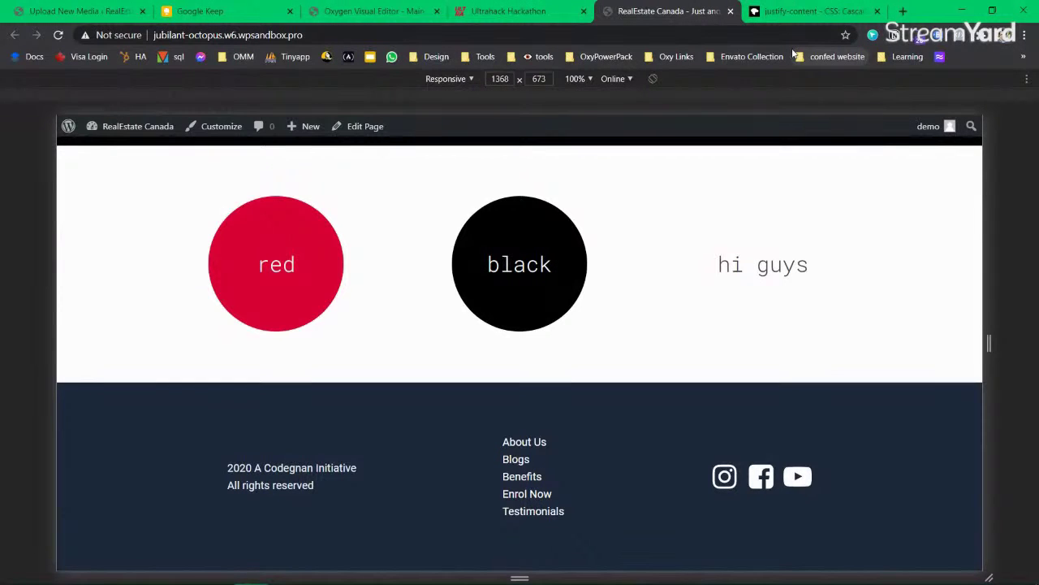
{"action": "left_click", "coordinate": [81, 12]}
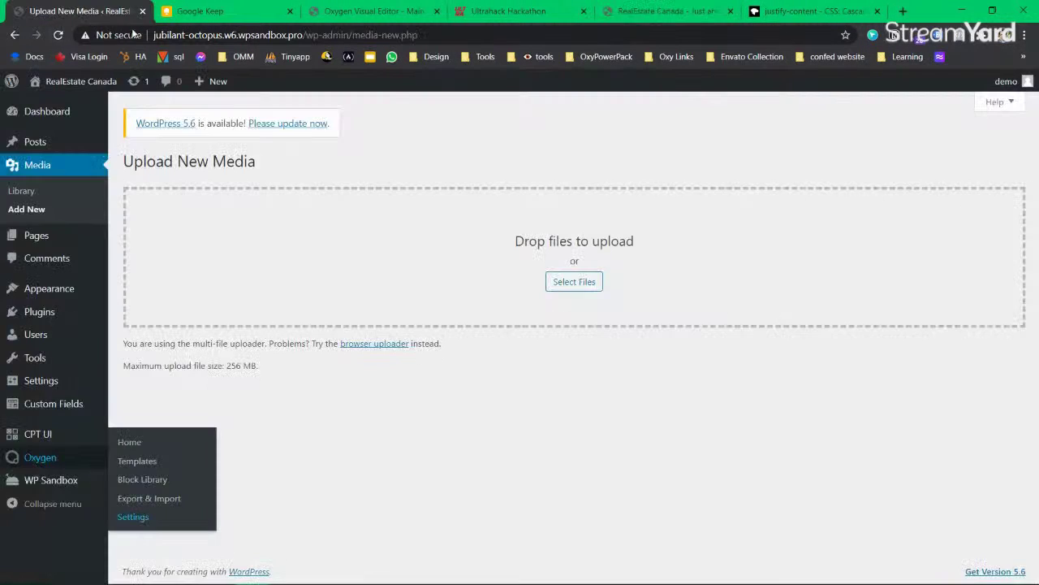
{"action": "left_click", "coordinate": [341, 11]}
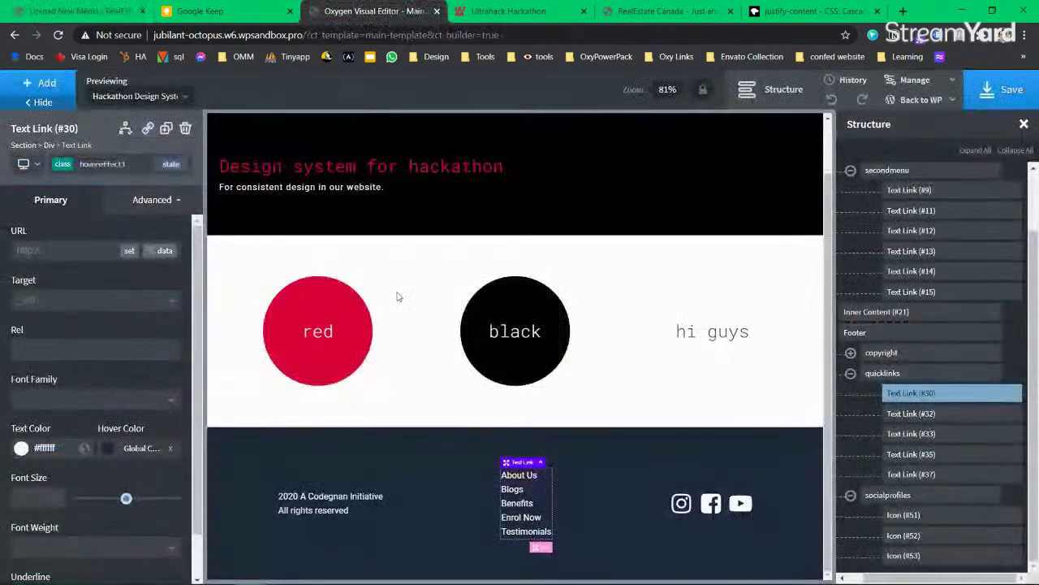
Step: Switch the About Us link from the hovereffect1 class to its ID and set the preview to less than 992px
{"action": "left_click", "coordinate": [33, 163]}
{"action": "left_click", "coordinate": [65, 169]}
{"action": "left_click", "coordinate": [65, 171]}
{"action": "left_click", "coordinate": [66, 171]}
{"action": "left_click", "coordinate": [65, 171]}
{"action": "left_click", "coordinate": [55, 171]}
{"action": "left_click", "coordinate": [57, 215]}
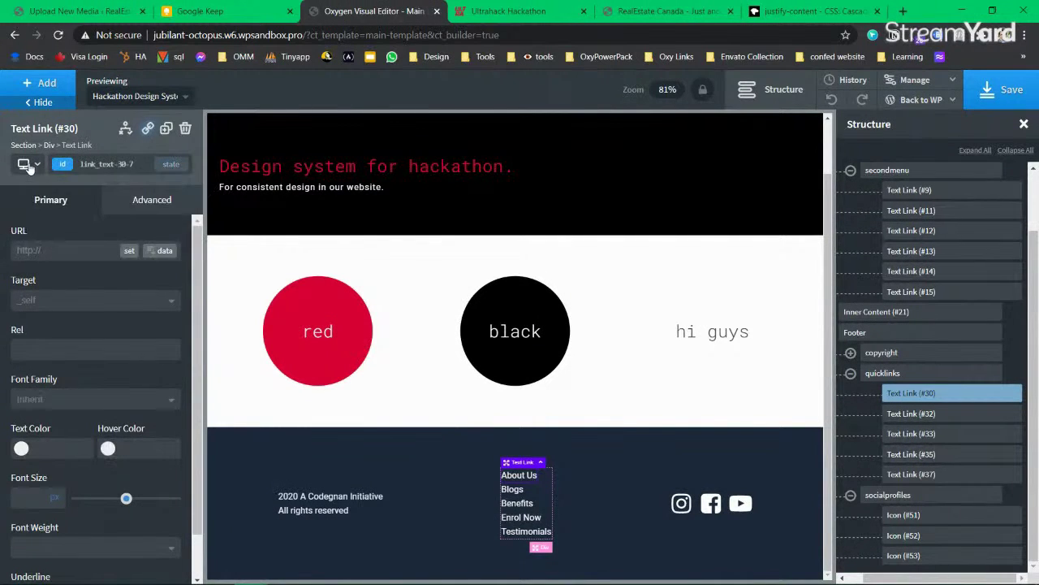
{"action": "left_click", "coordinate": [31, 163]}
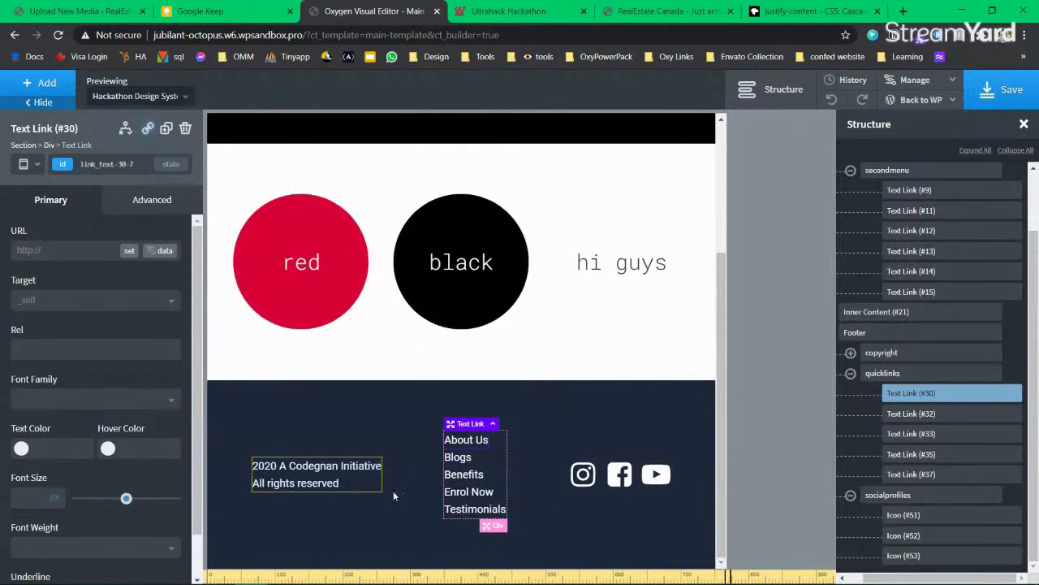
{"action": "left_click", "coordinate": [32, 164]}
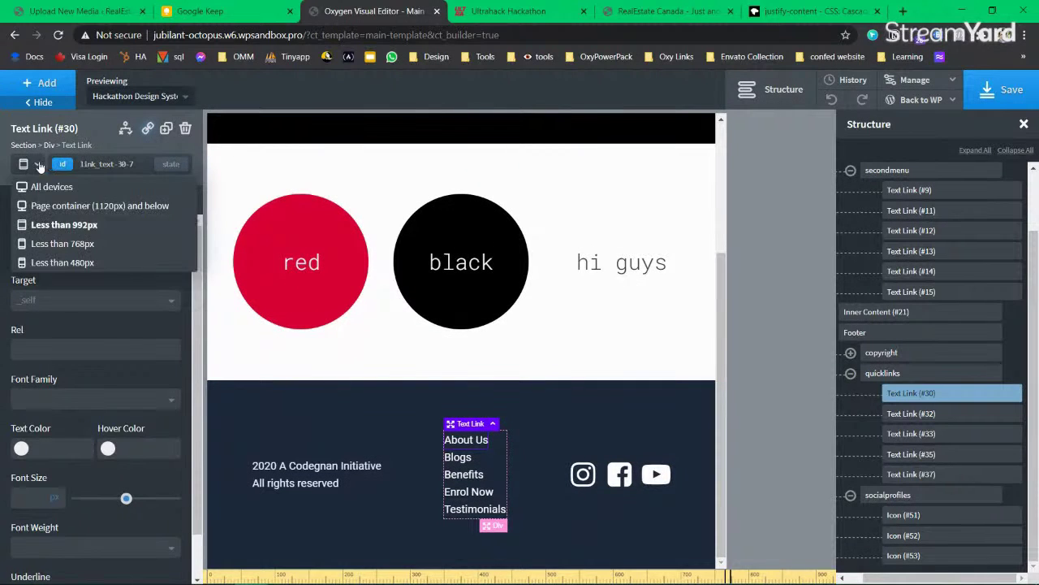
{"action": "left_click", "coordinate": [65, 227]}
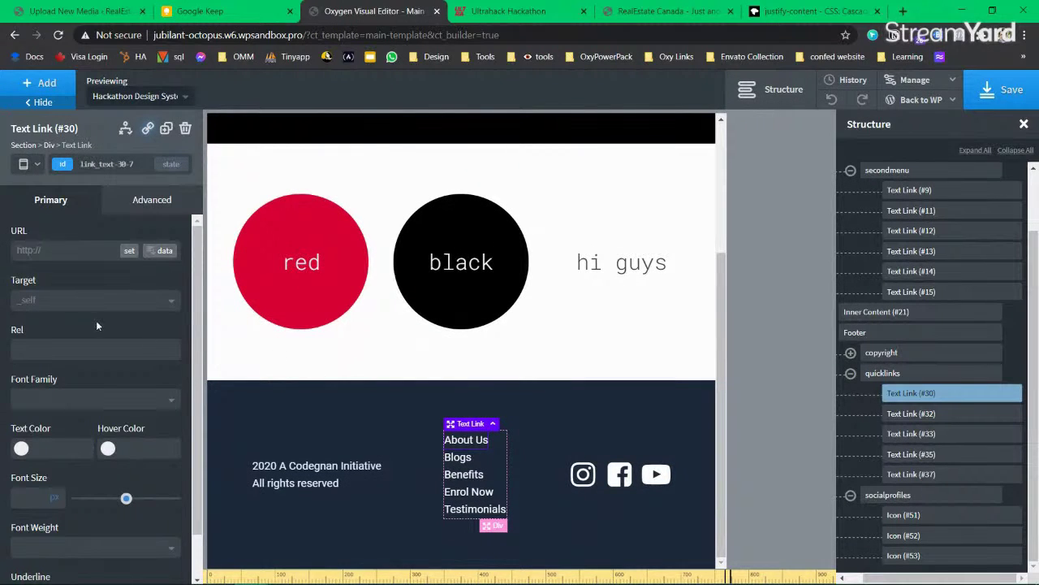
Step: Stack the Footer section's child elements vertically and center them horizontally at the less than 992px breakpoint
{"action": "left_click", "coordinate": [871, 333]}
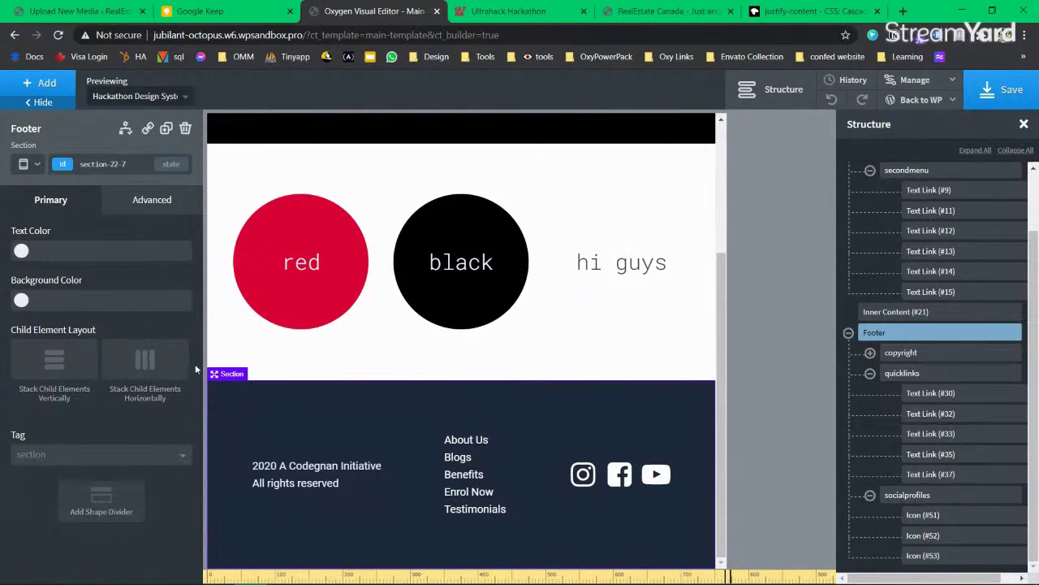
{"action": "left_click", "coordinate": [36, 370]}
{"action": "scroll", "coordinate": [336, 409], "scroll_direction": "down", "scroll_amount": 1}
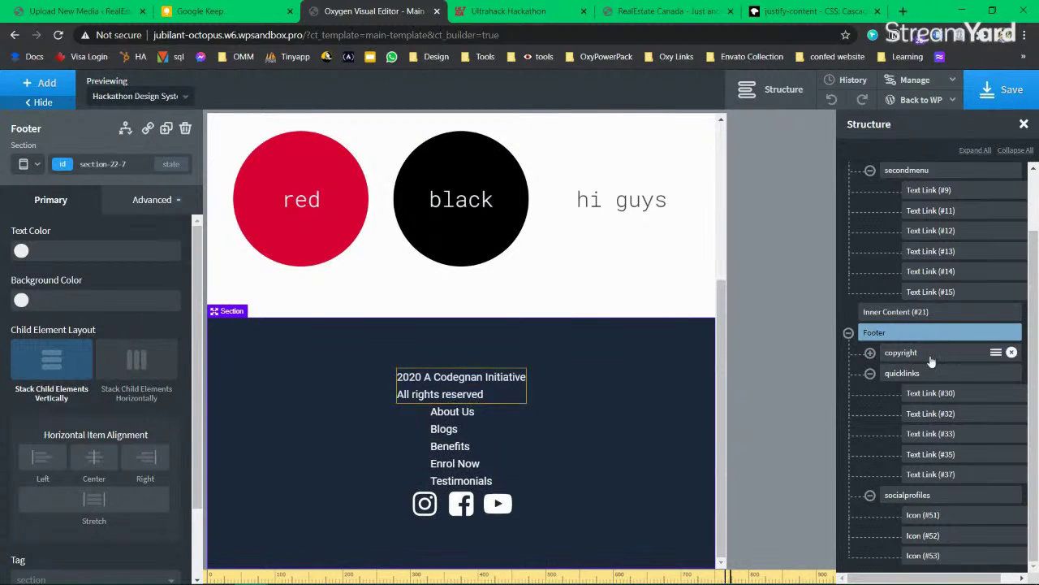
{"action": "left_click", "coordinate": [92, 457]}
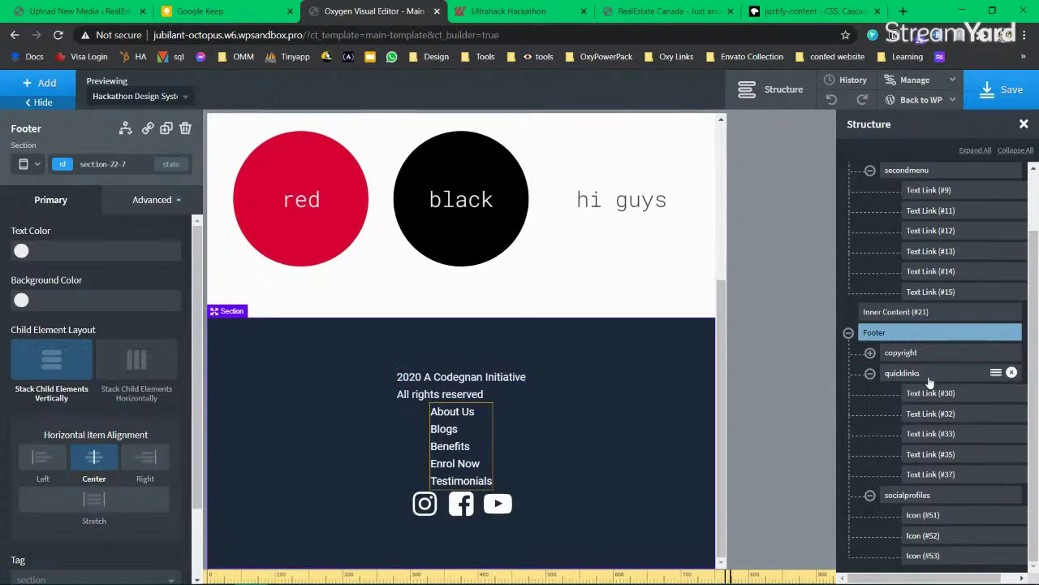
Step: Set the copyright div's display to flex and its item alignment to center at the less than 992px breakpoint
{"action": "left_click", "coordinate": [908, 354]}
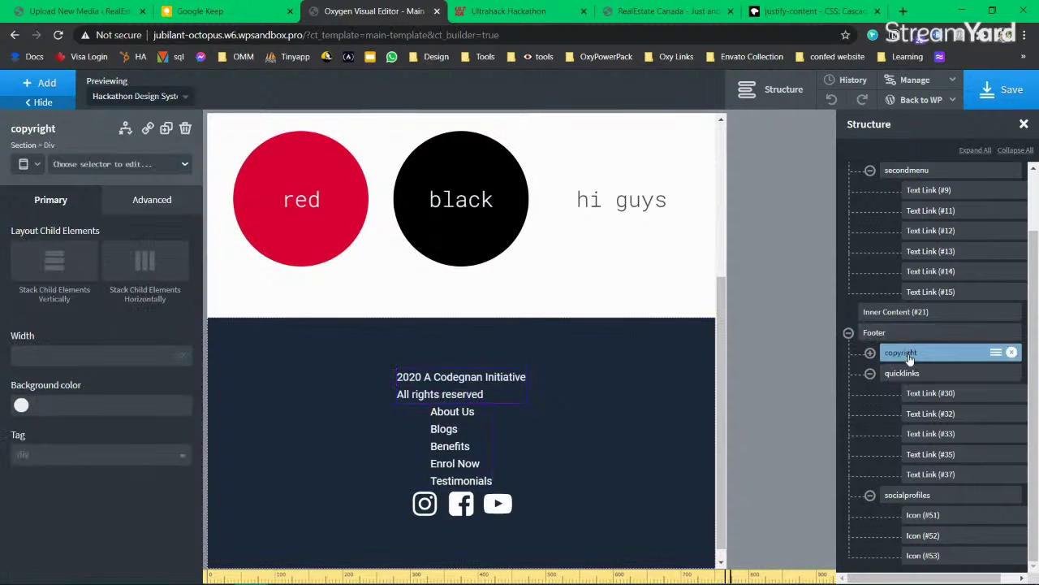
{"action": "left_click", "coordinate": [154, 203]}
{"action": "left_click", "coordinate": [26, 282]}
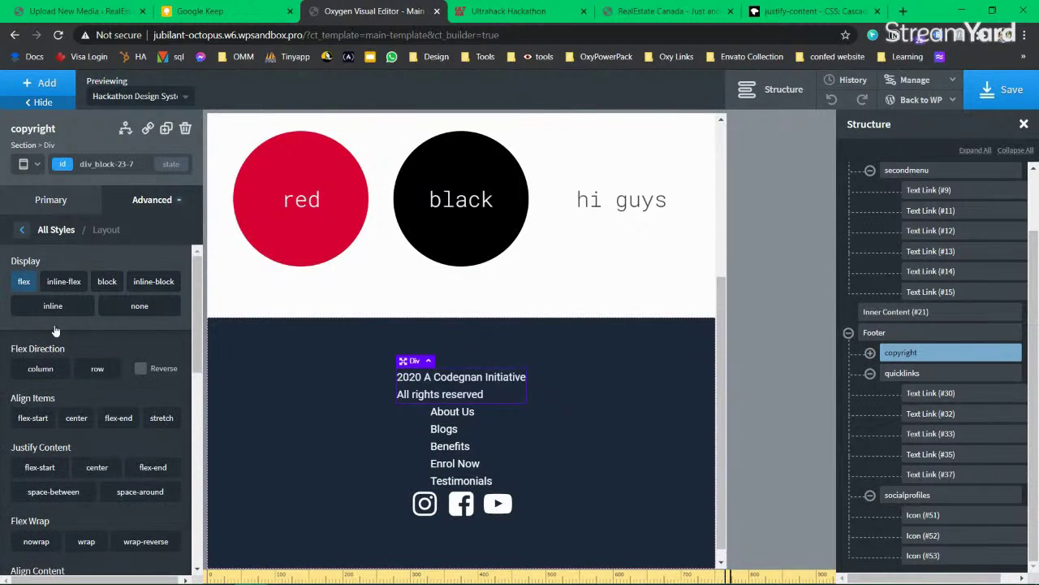
{"action": "left_click", "coordinate": [76, 419]}
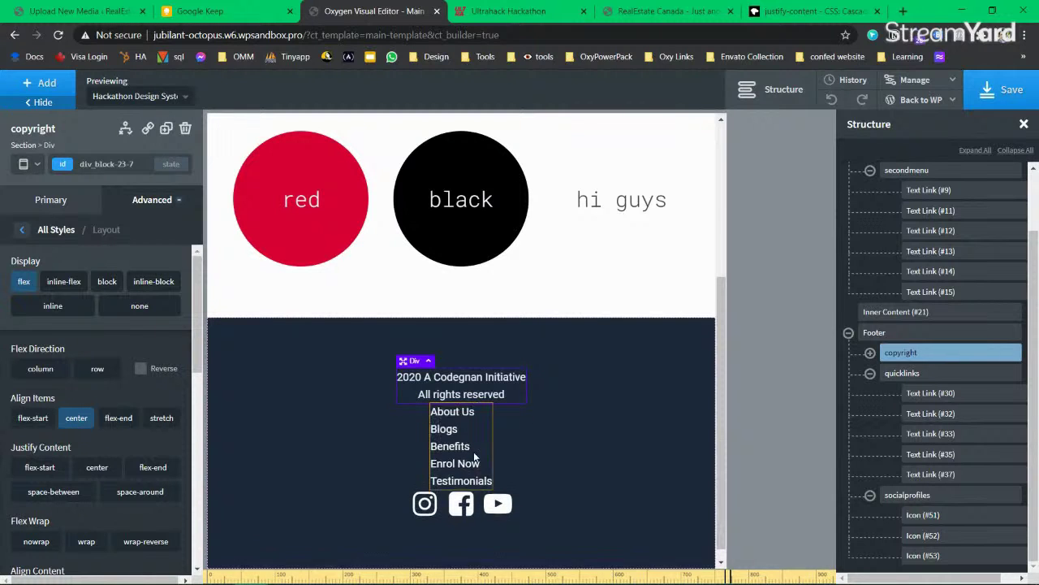
Step: Set the quicklinks div in the footer to flex display with its items aligned to center
{"action": "left_click", "coordinate": [480, 424]}
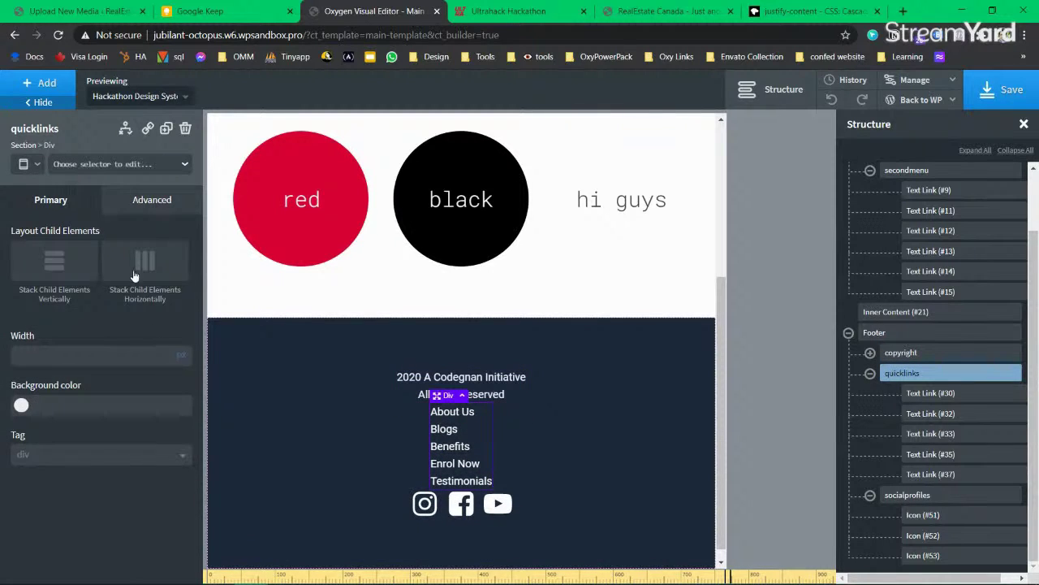
{"action": "left_click", "coordinate": [140, 209]}
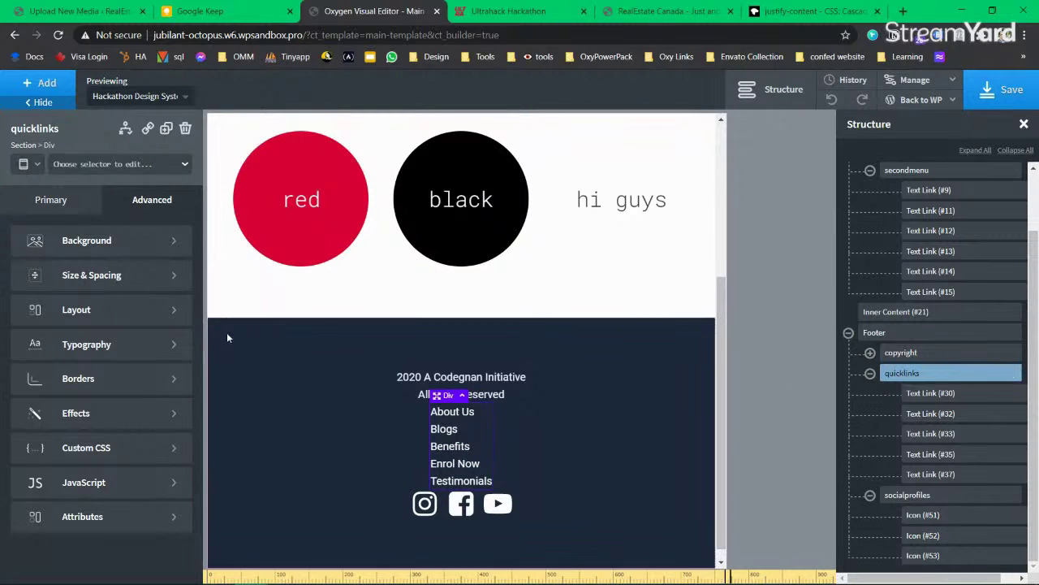
{"action": "left_click", "coordinate": [116, 317]}
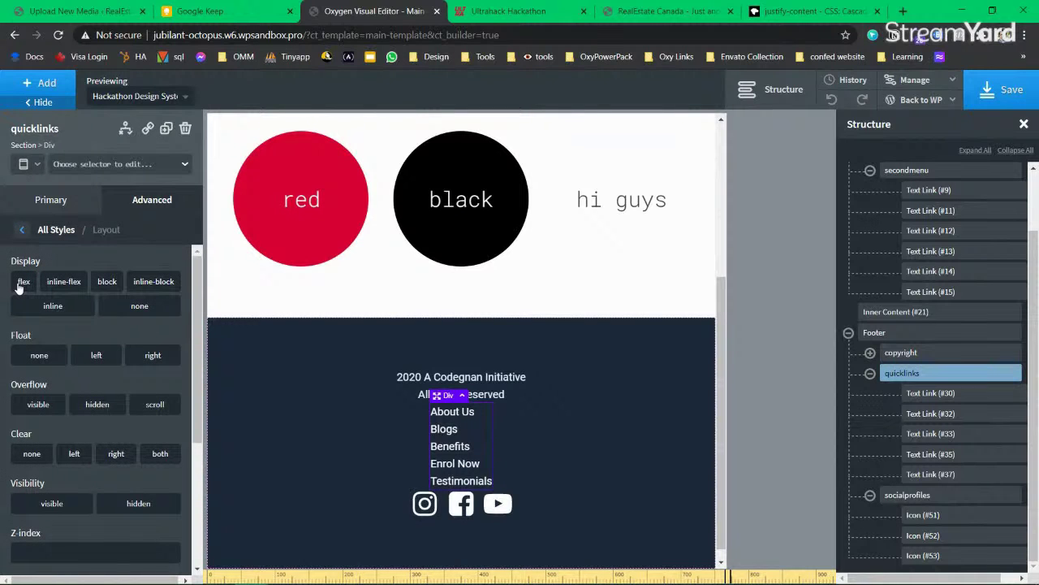
{"action": "left_click", "coordinate": [23, 283]}
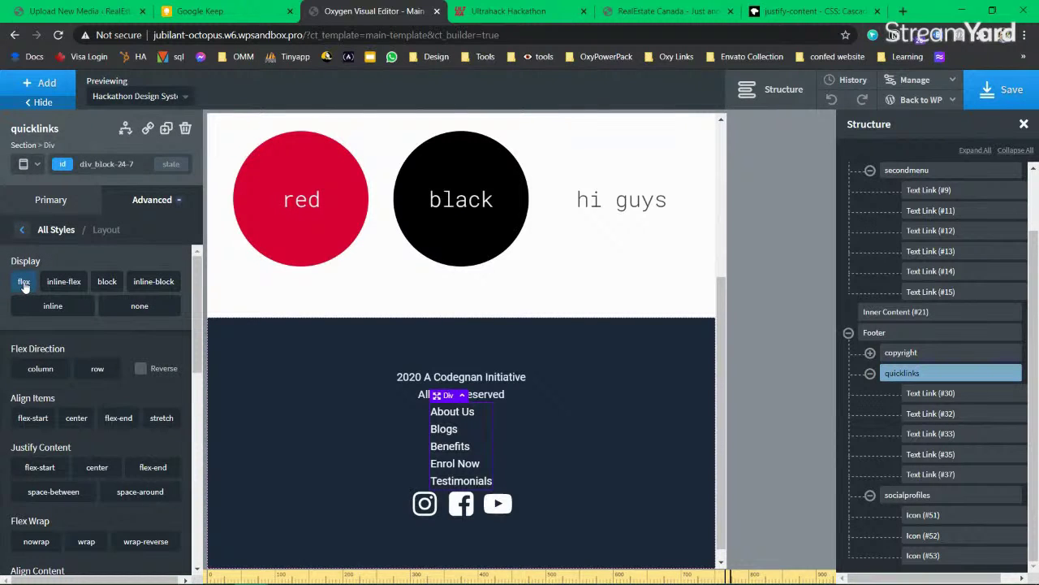
{"action": "scroll", "coordinate": [24, 286], "scroll_direction": "down", "scroll_amount": 1}
{"action": "left_click", "coordinate": [97, 403]}
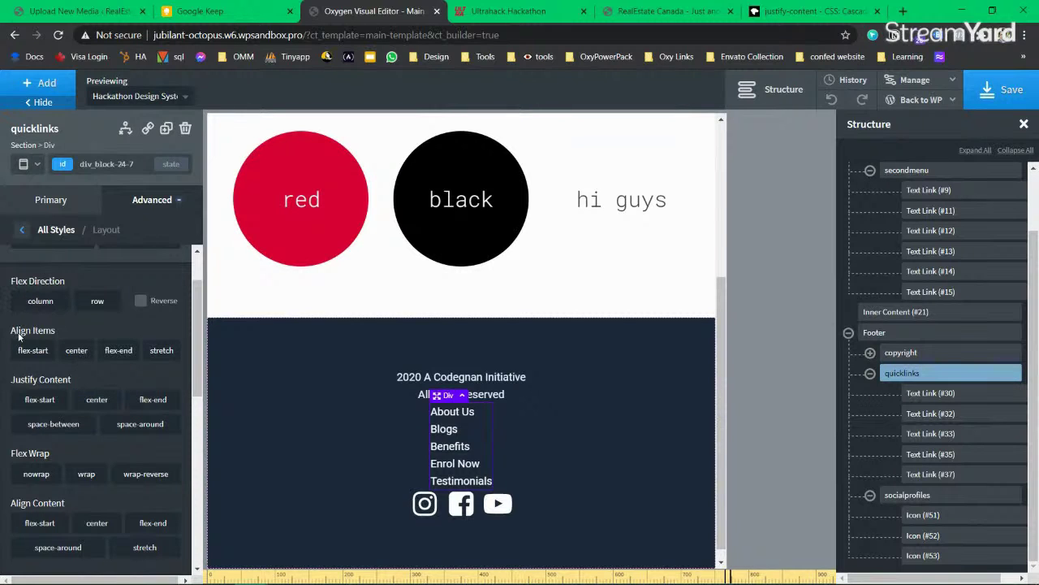
{"action": "left_click", "coordinate": [77, 350]}
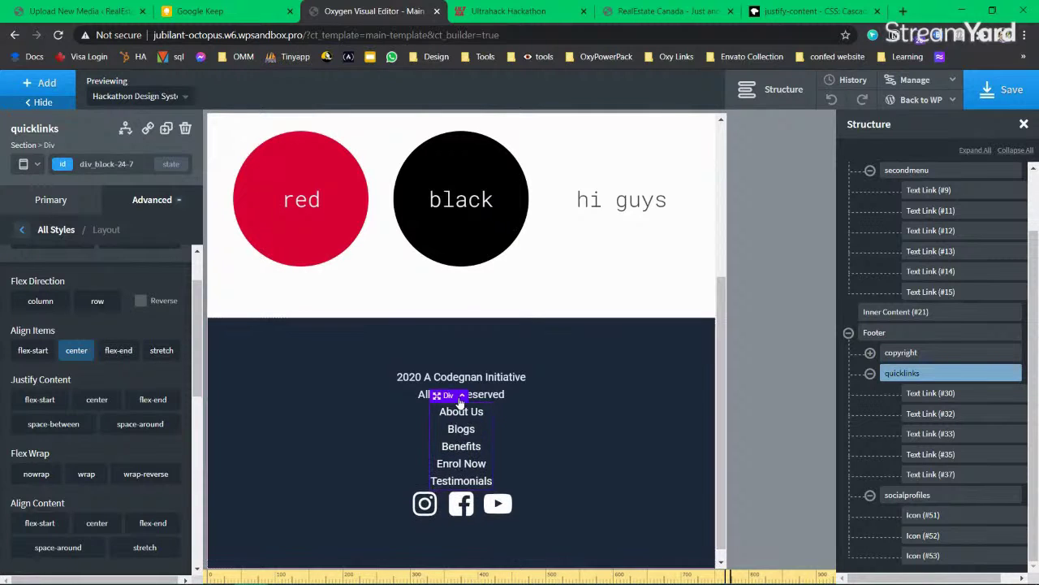
{"action": "scroll", "coordinate": [109, 364], "scroll_direction": "up", "scroll_amount": 1}
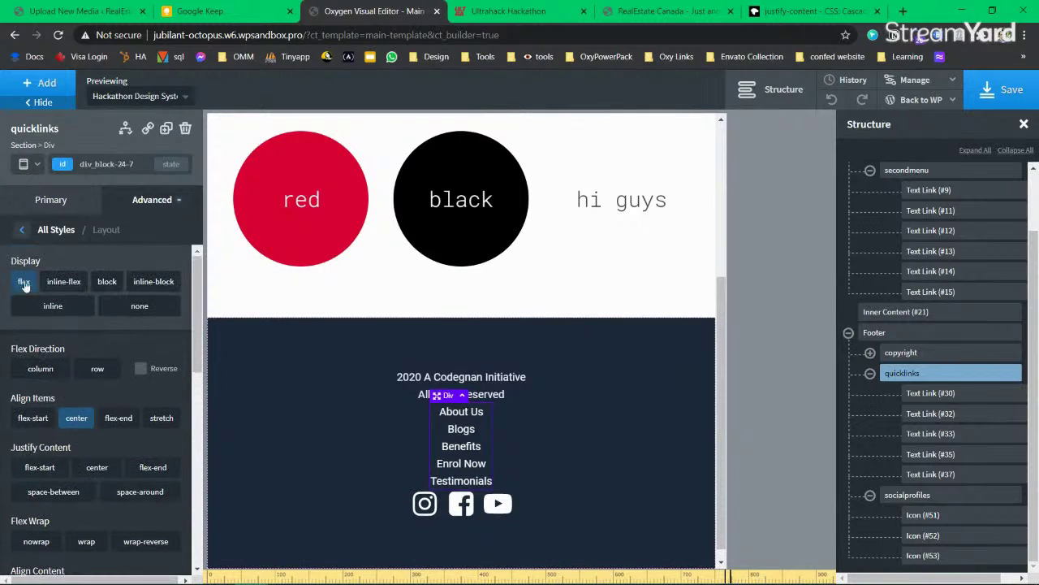
{"action": "left_click", "coordinate": [50, 200]}
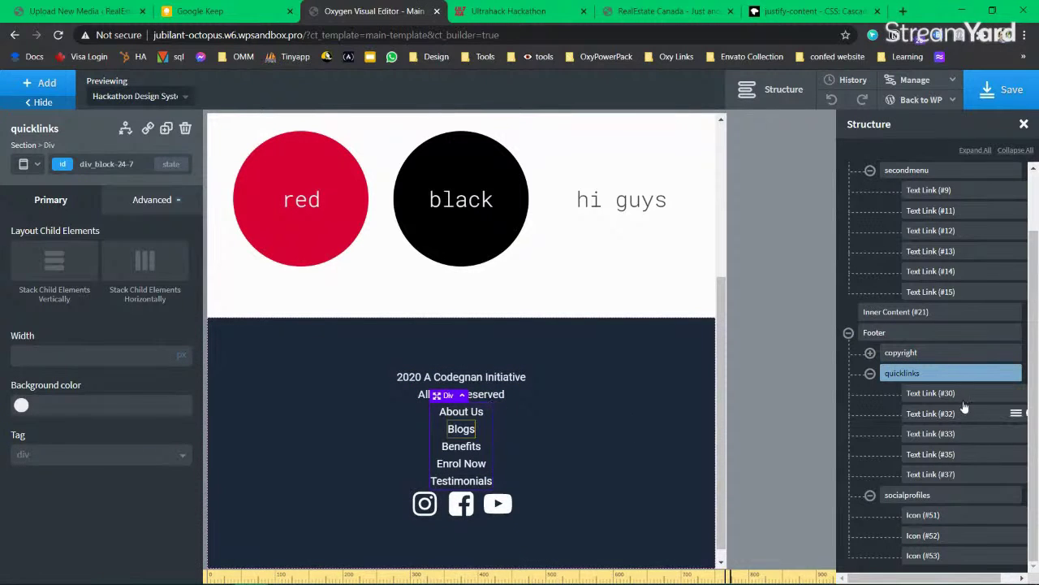
{"action": "left_click", "coordinate": [870, 373]}
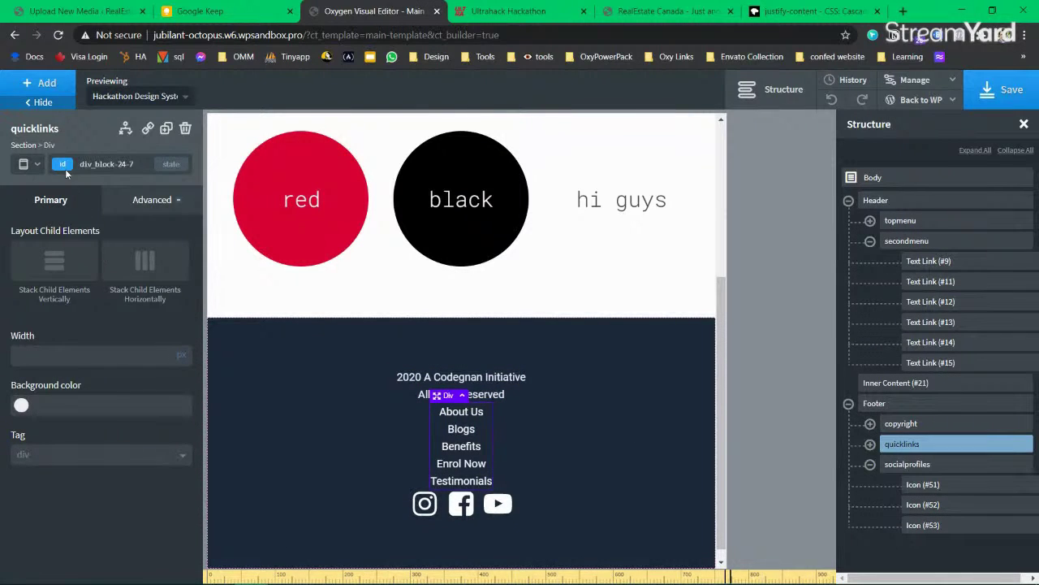
{"action": "left_click", "coordinate": [66, 170]}
{"action": "type", "text": "padding"}
{"action": "key", "text": "ctrl+BackSpace"}
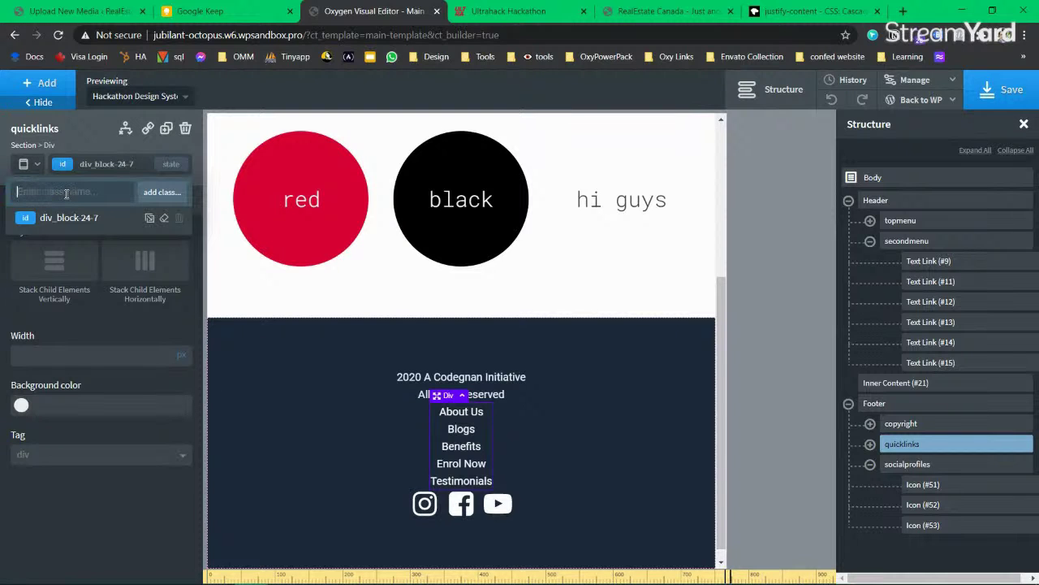
{"action": "left_click", "coordinate": [73, 170]}
Step: Give the quicklinks div a bottom margin of 20 px
{"action": "left_click", "coordinate": [146, 201]}
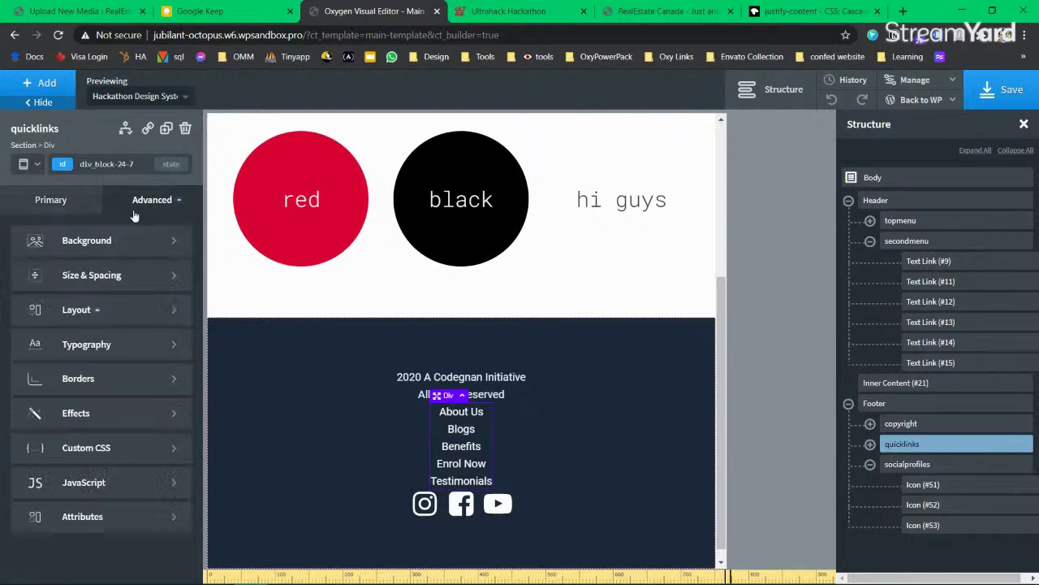
{"action": "left_click", "coordinate": [96, 279]}
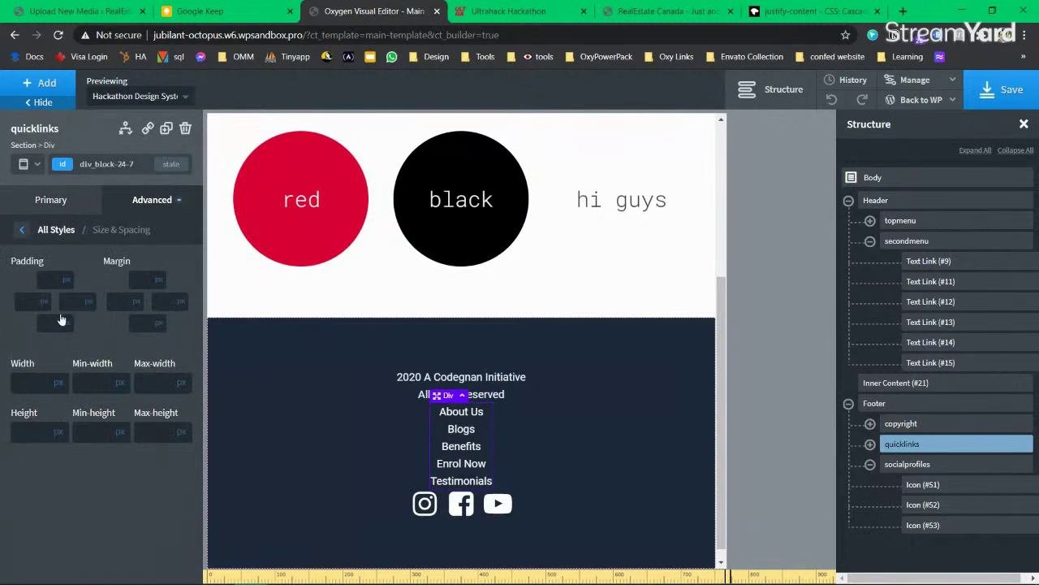
{"action": "left_click", "coordinate": [145, 318]}
{"action": "type", "text": "20"}
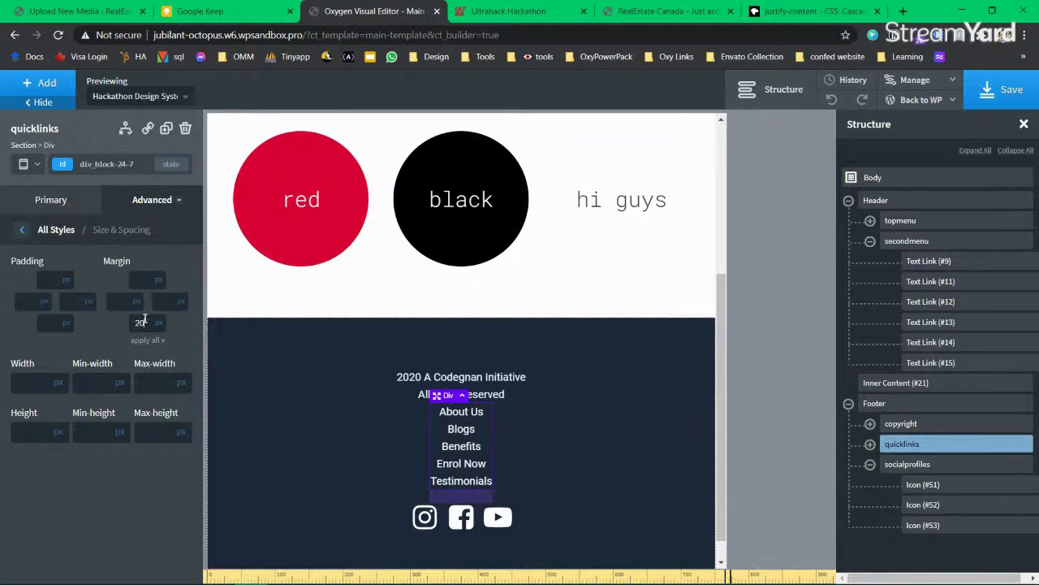
Step: Give the copyright div a bottom margin of 20 px and save the template
{"action": "left_click", "coordinate": [900, 423]}
{"action": "left_click", "coordinate": [154, 201]}
{"action": "left_click", "coordinate": [120, 276]}
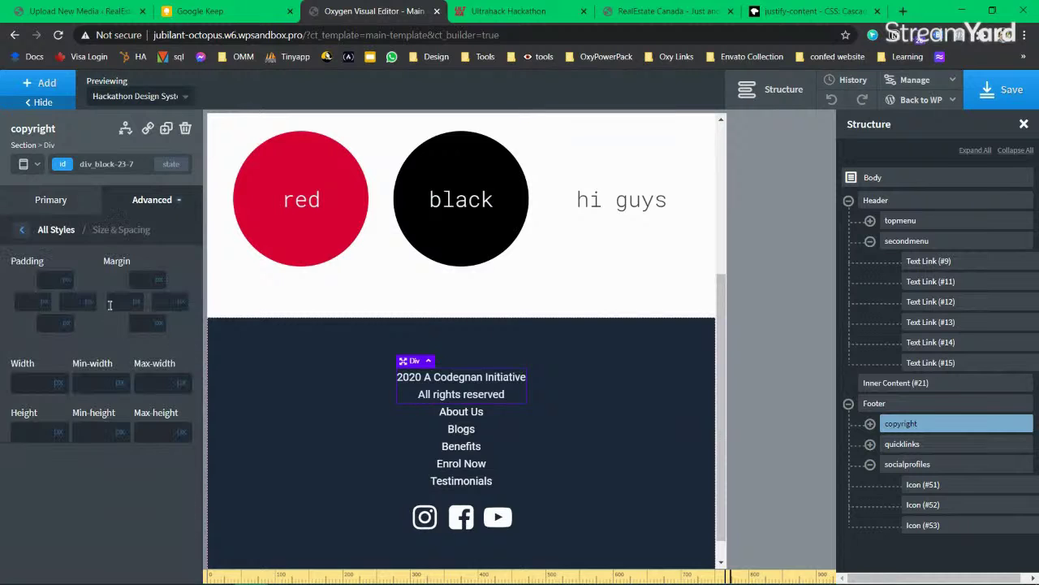
{"action": "left_click", "coordinate": [145, 324]}
{"action": "type", "text": "20"}
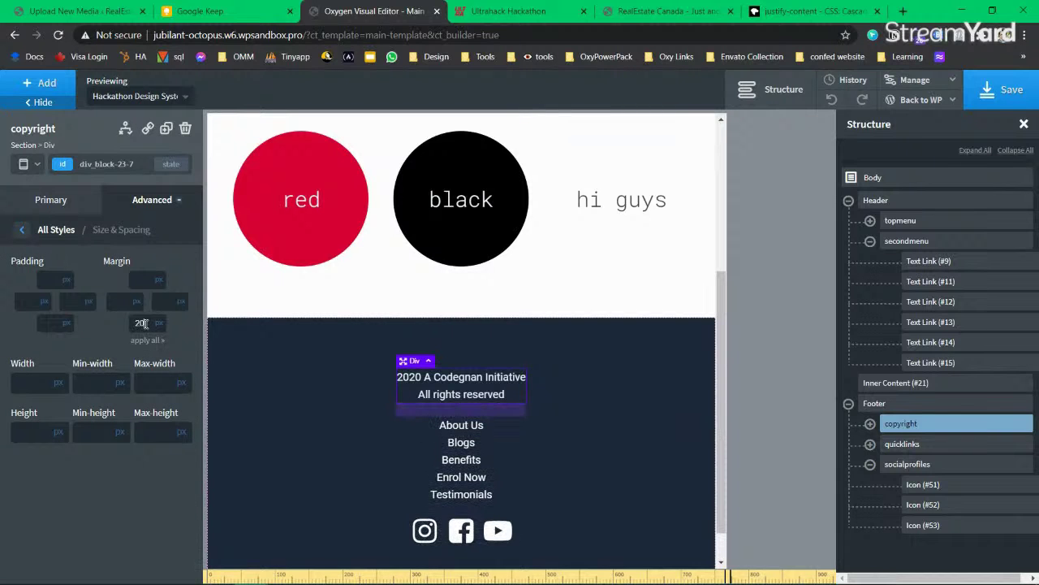
{"action": "left_click", "coordinate": [1020, 84]}
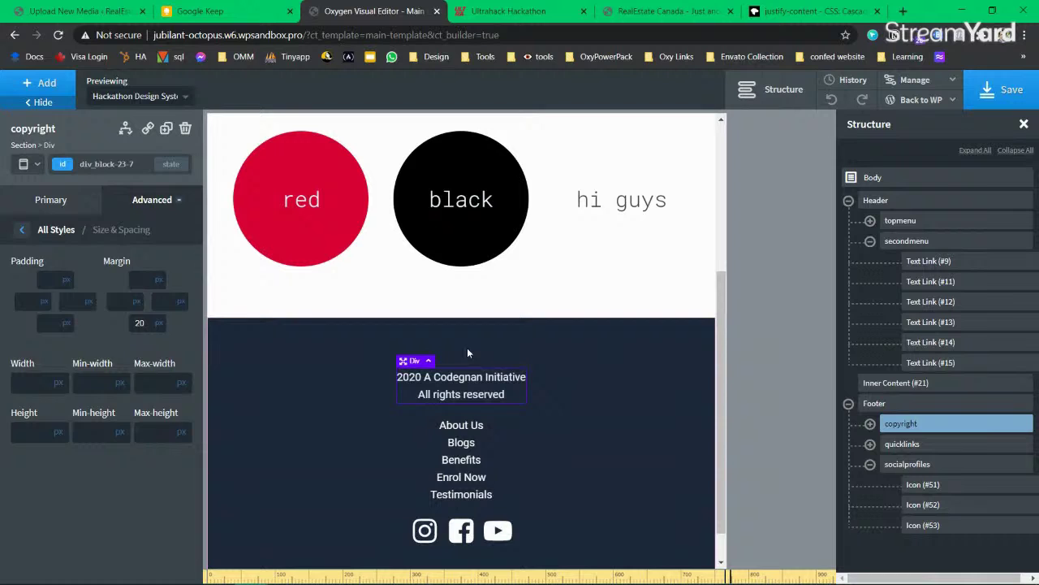
Step: Set the Footer section's top and bottom container padding to 40 px and save the template
{"action": "left_click", "coordinate": [467, 353]}
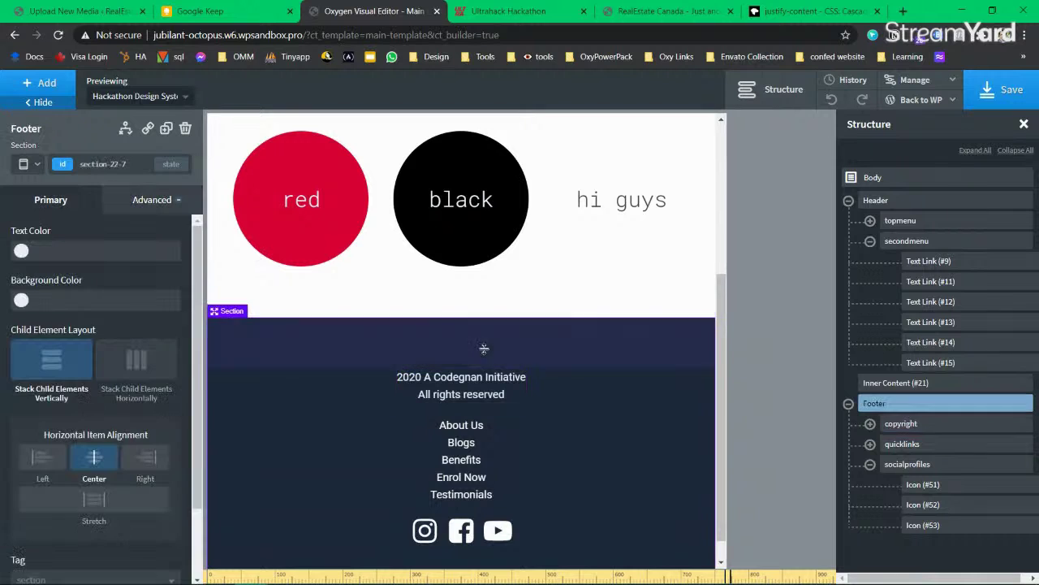
{"action": "left_click_drag", "start_coordinate": [483, 348], "coordinate": [482, 328]}
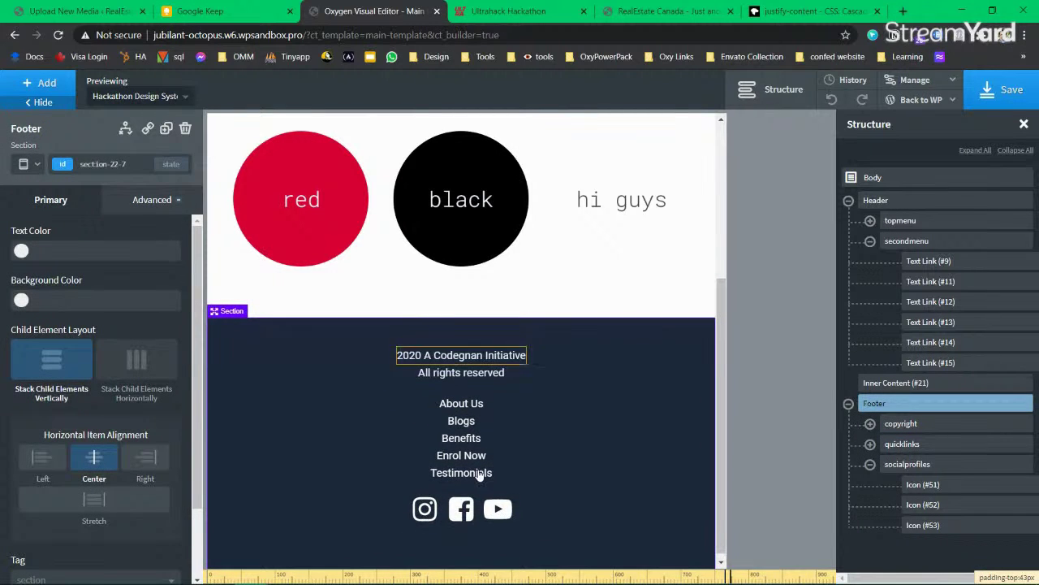
{"action": "left_click_drag", "start_coordinate": [482, 557], "coordinate": [480, 540]}
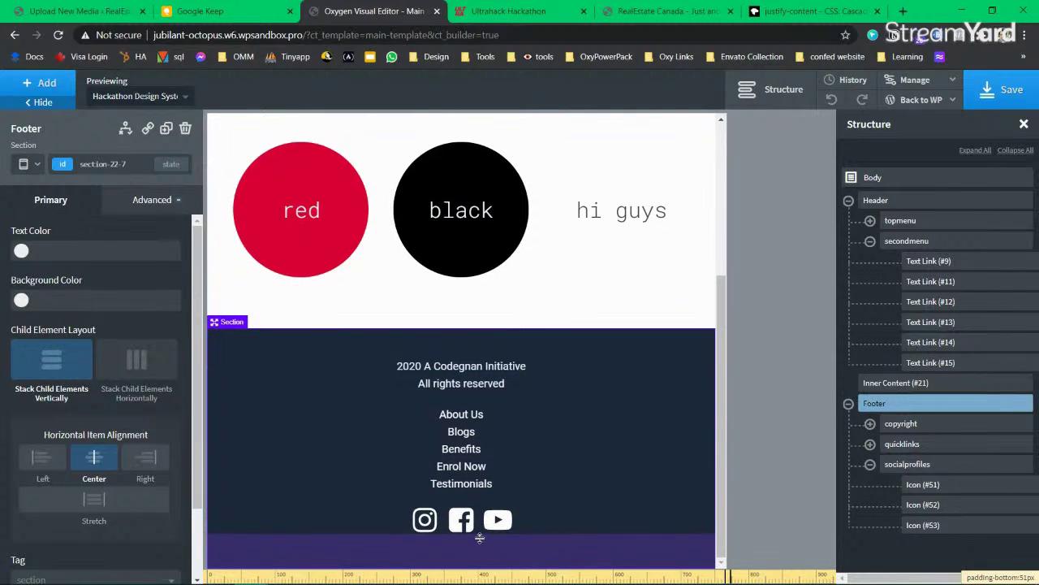
{"action": "left_click", "coordinate": [157, 207]}
{"action": "left_click", "coordinate": [122, 275]}
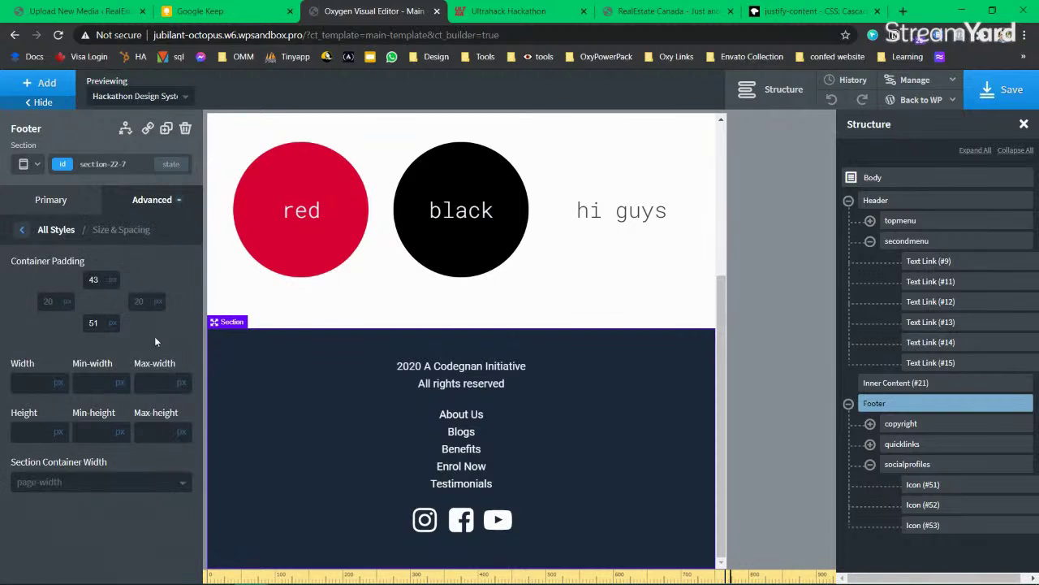
{"action": "left_click", "coordinate": [95, 323]}
{"action": "type", "text": "40"}
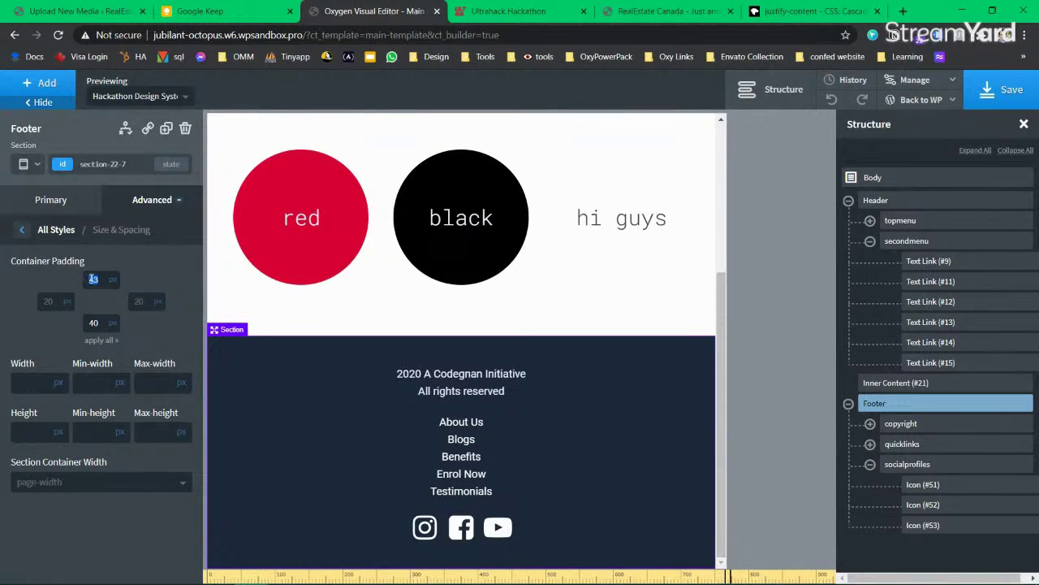
{"action": "type", "text": "40"}
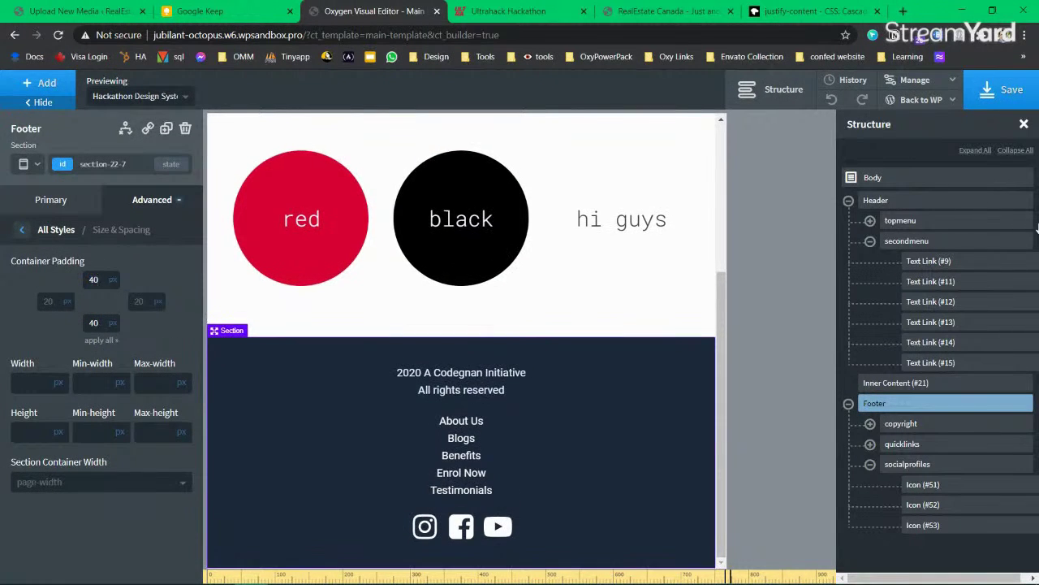
{"action": "left_click", "coordinate": [998, 90]}
Step: Set the tabtext class of the About Skillathon menu link to font size 13 px for screens less than 768px, and save
{"action": "scroll", "coordinate": [541, 335], "scroll_direction": "up", "scroll_amount": 3}
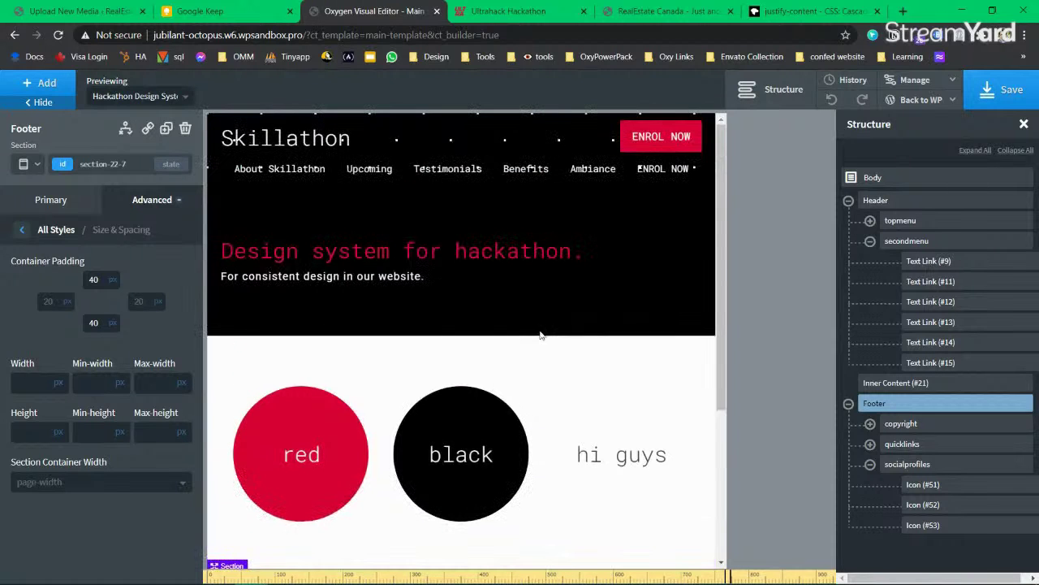
{"action": "left_click", "coordinate": [911, 246]}
{"action": "left_click", "coordinate": [925, 260]}
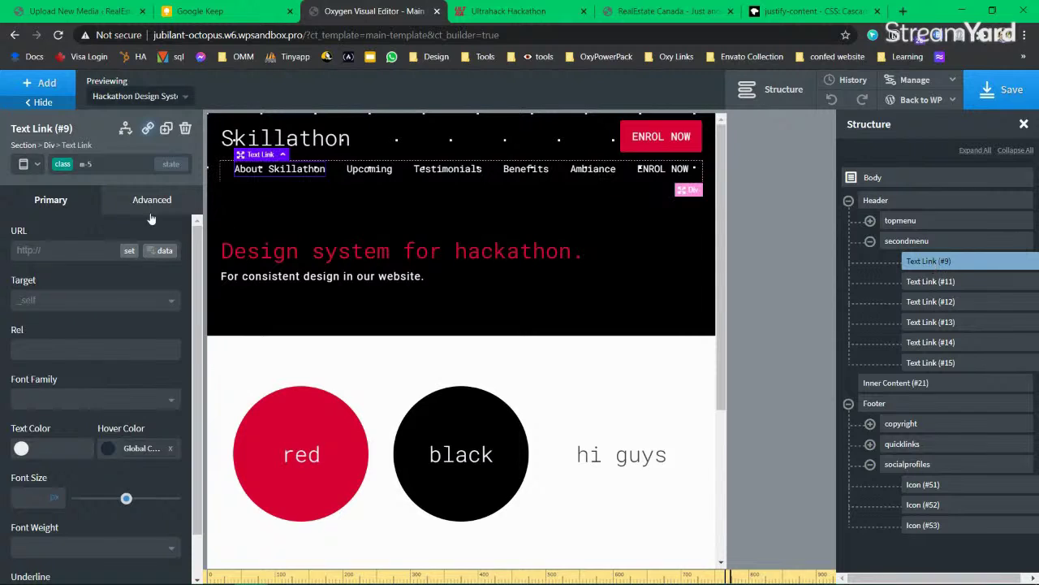
{"action": "double_click", "coordinate": [278, 171]}
{"action": "left_click", "coordinate": [62, 165]}
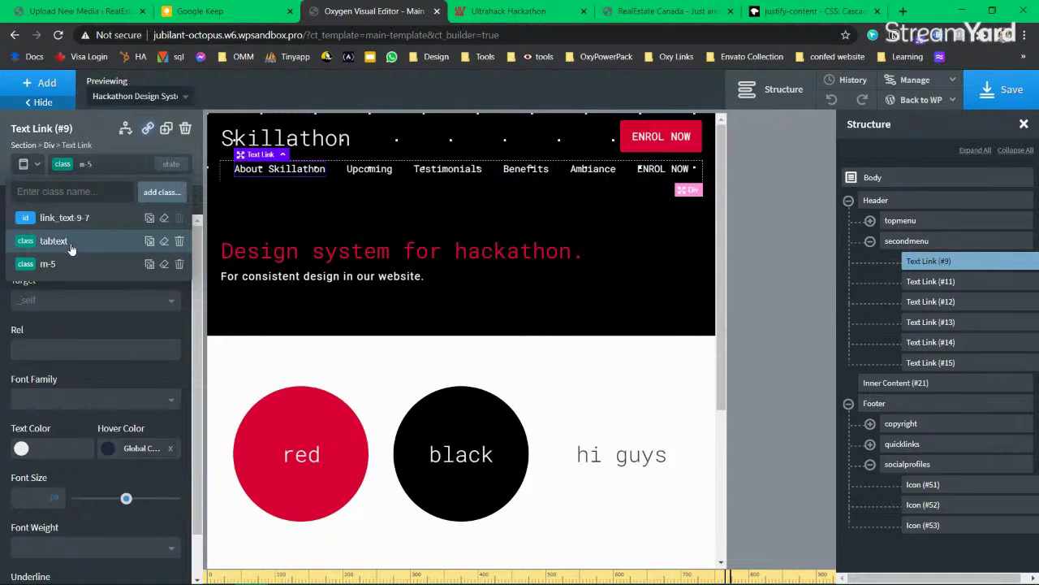
{"action": "left_click", "coordinate": [72, 240]}
{"action": "left_click", "coordinate": [24, 165]}
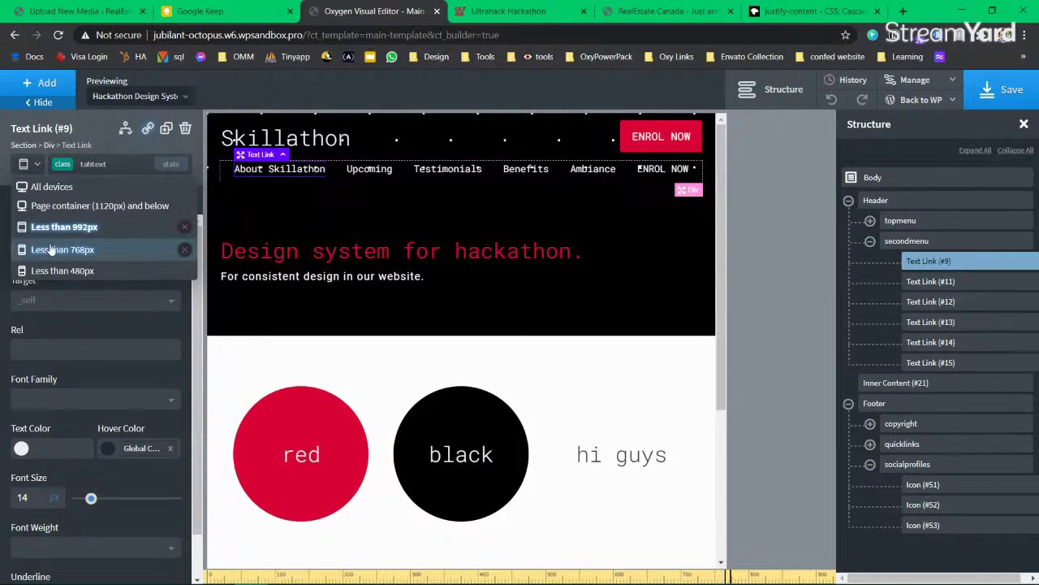
{"action": "left_click", "coordinate": [48, 216]}
{"action": "left_click", "coordinate": [76, 164]}
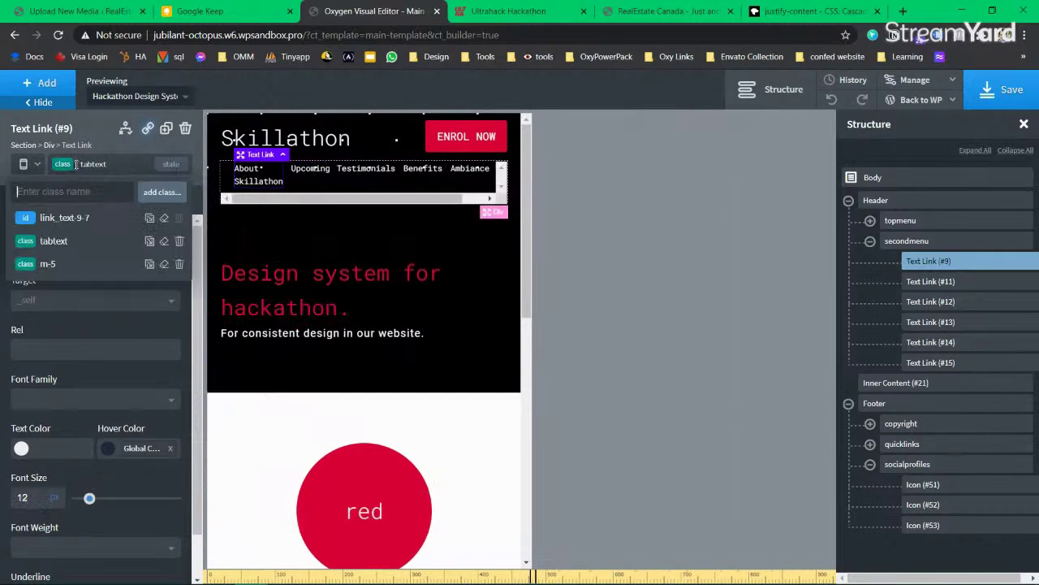
{"action": "left_click", "coordinate": [64, 241]}
{"action": "double_click", "coordinate": [42, 496]}
{"action": "type", "text": "13"}
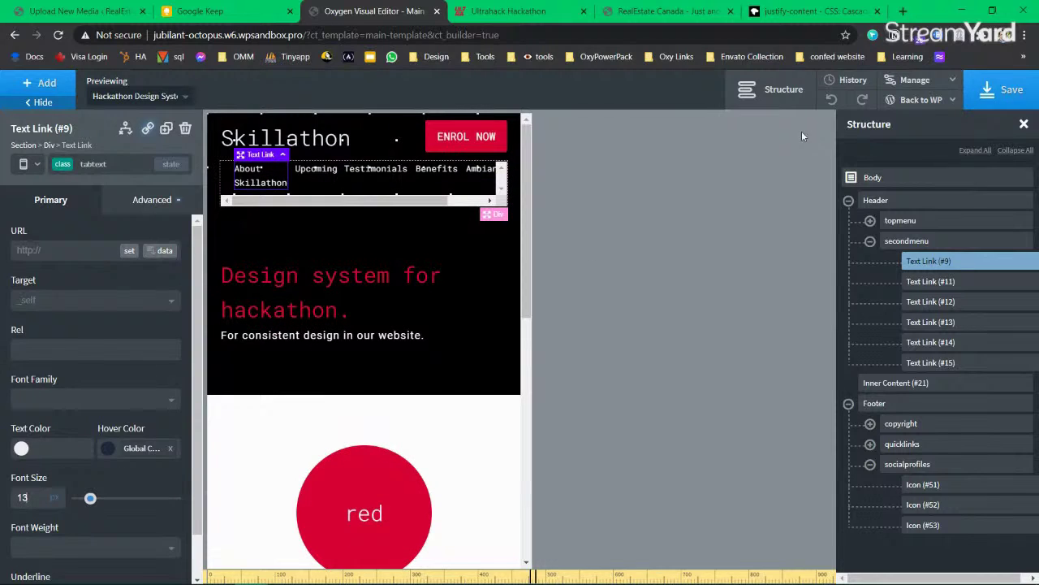
{"action": "left_click", "coordinate": [997, 91]}
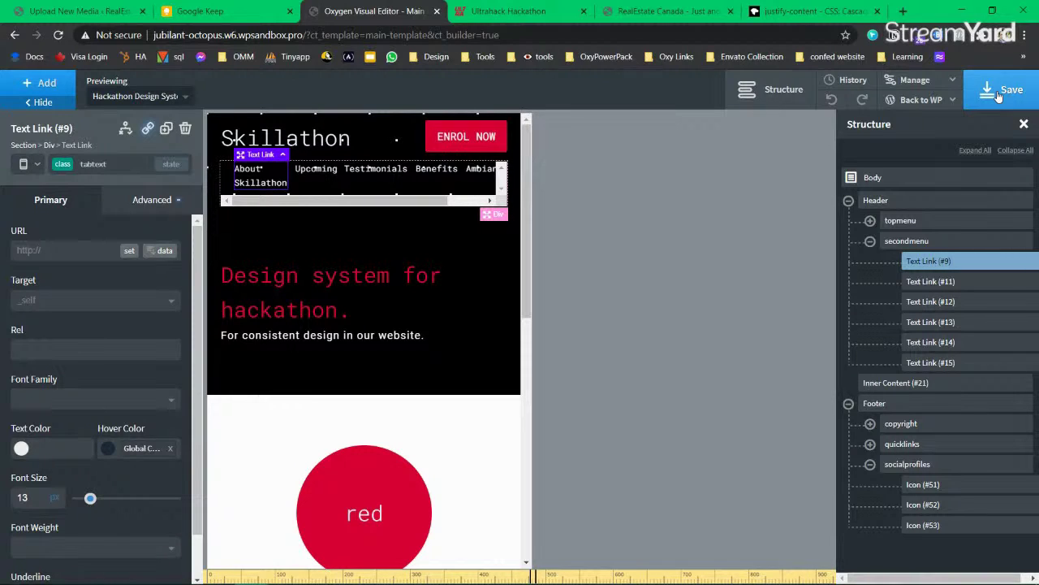
Step: Return the preview to all devices, select the secondmenu div in the header, and save the template
{"action": "left_click", "coordinate": [38, 167]}
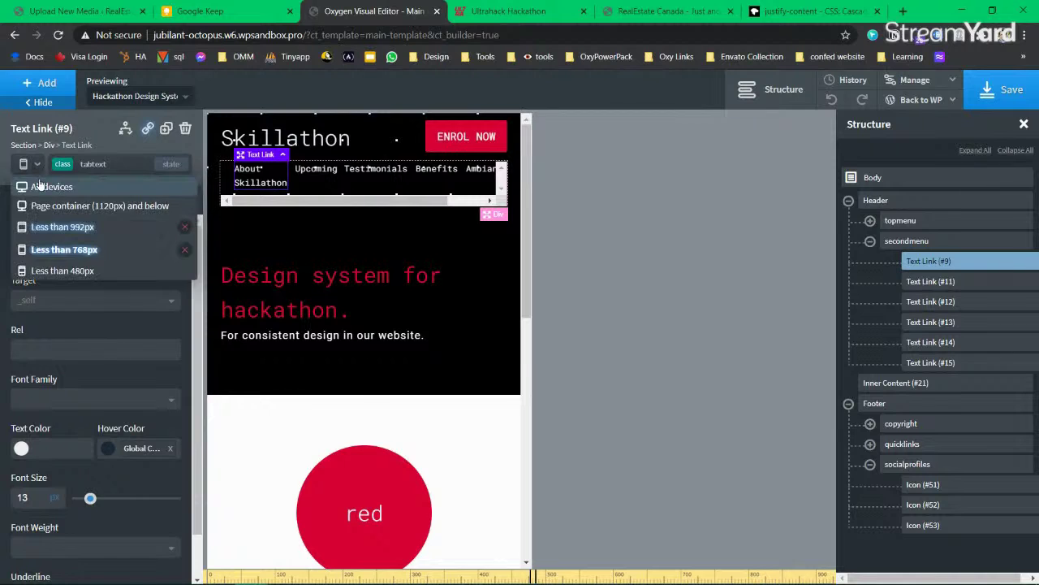
{"action": "left_click", "coordinate": [37, 182]}
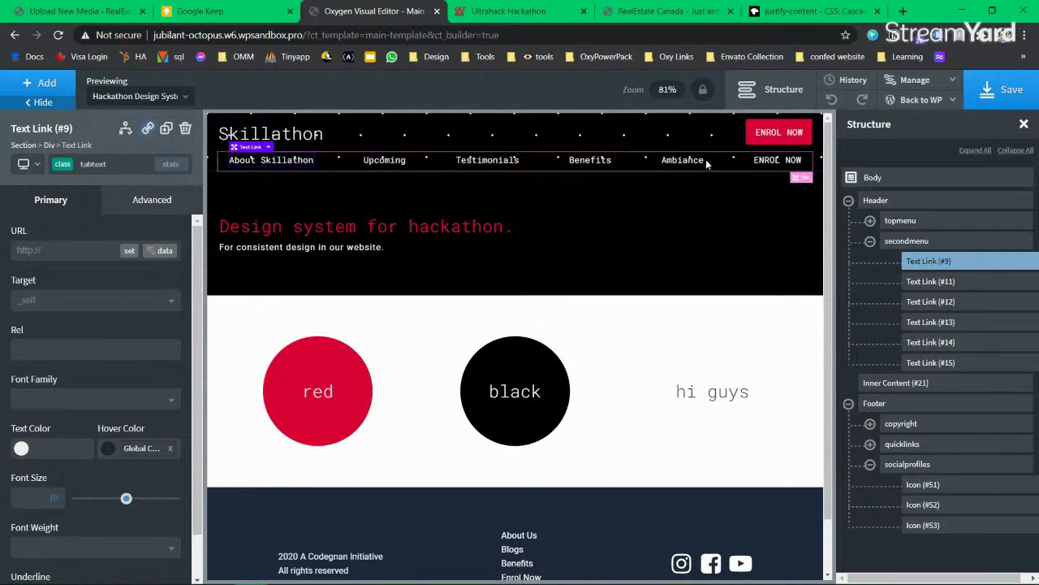
{"action": "left_click", "coordinate": [730, 166]}
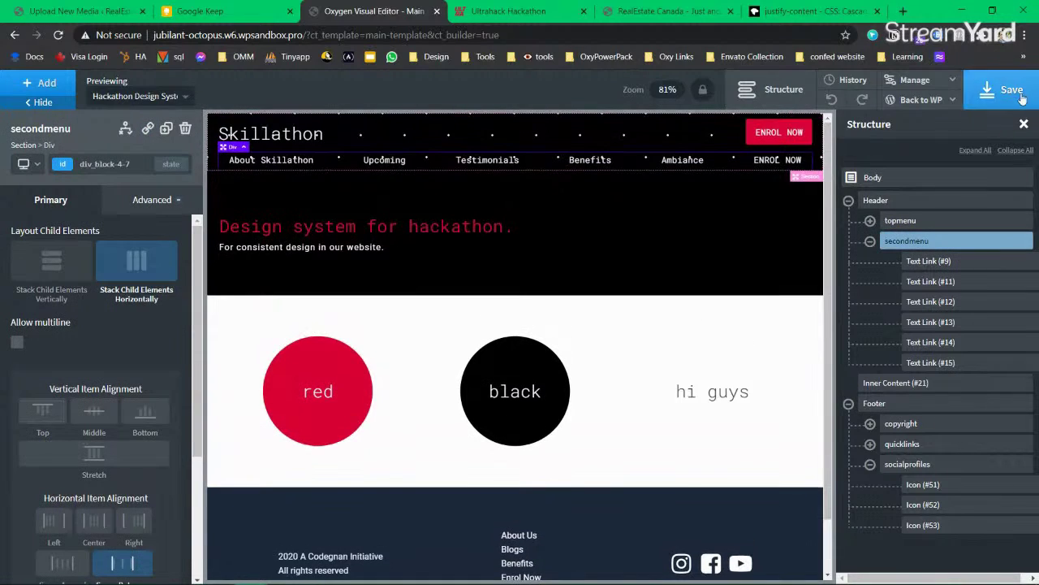
{"action": "left_click", "coordinate": [1023, 95]}
Step: Set the font family of the footer's About Us quick link to Display (Roboto Mono) at ID level
{"action": "scroll", "coordinate": [470, 520], "scroll_direction": "down", "scroll_amount": 1}
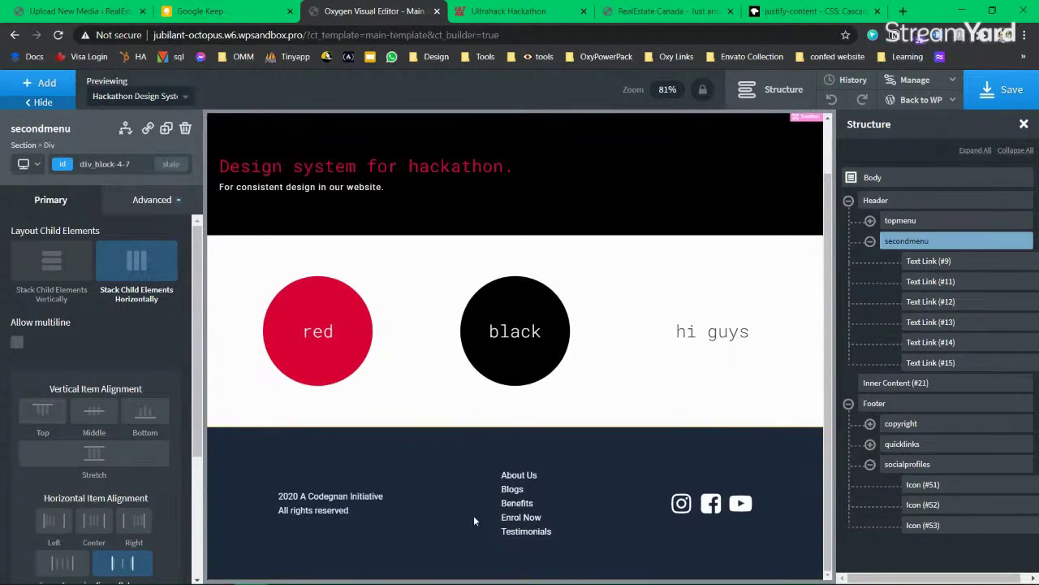
{"action": "left_click", "coordinate": [516, 497]}
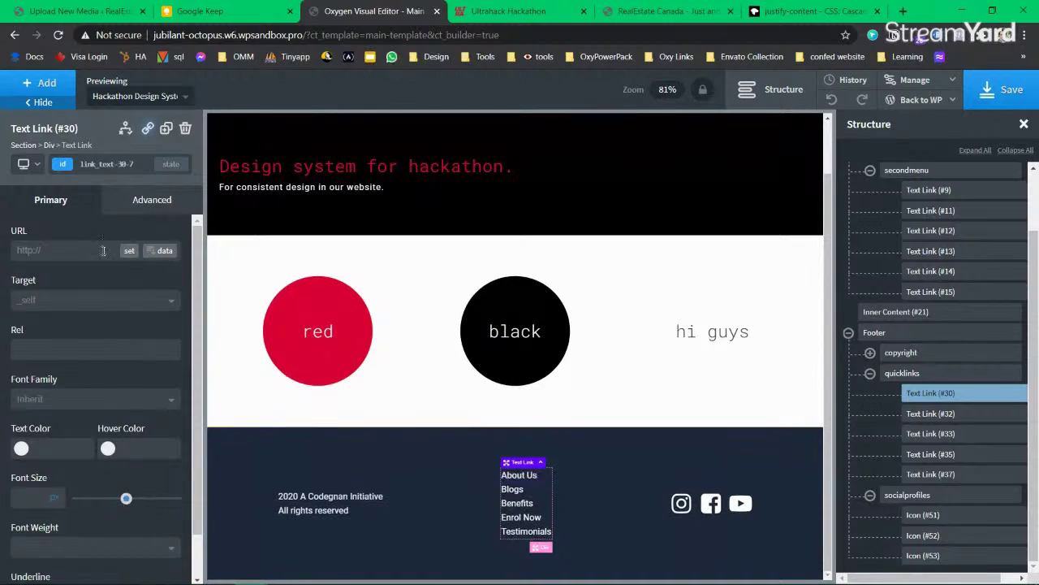
{"action": "left_click", "coordinate": [68, 163]}
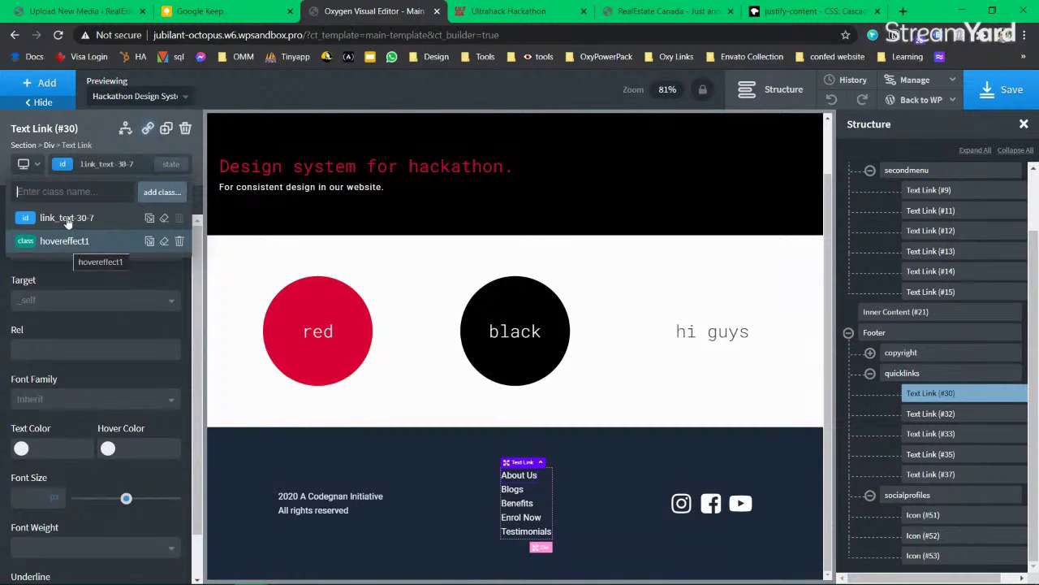
{"action": "left_click", "coordinate": [63, 163]}
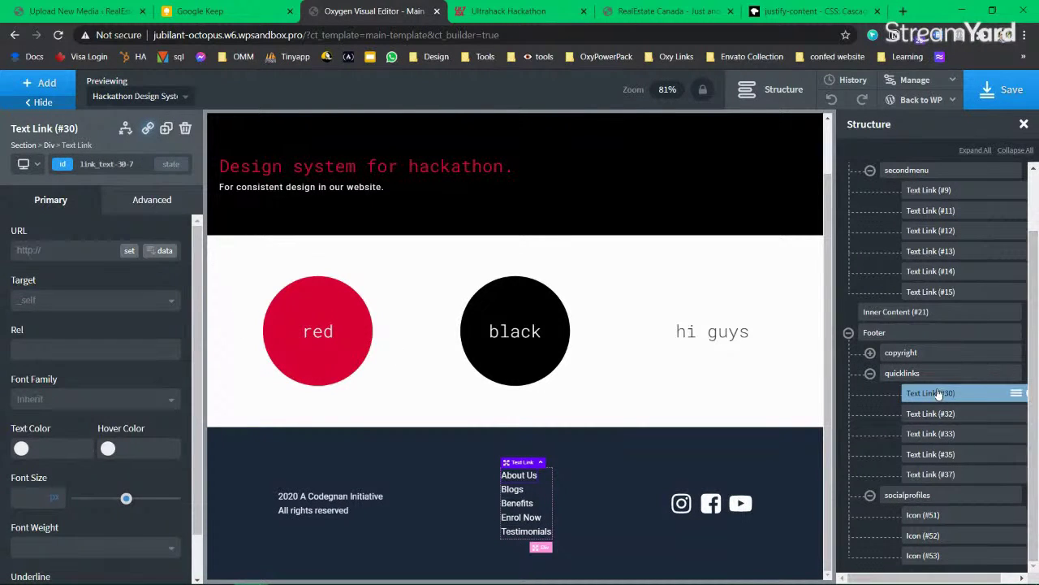
{"action": "left_click", "coordinate": [60, 403]}
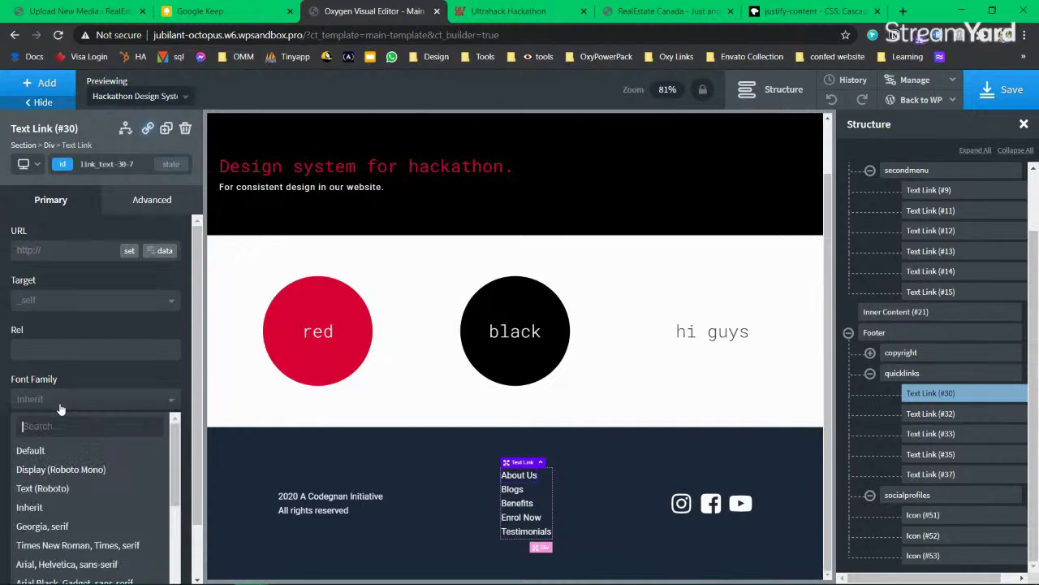
{"action": "left_click", "coordinate": [76, 469]}
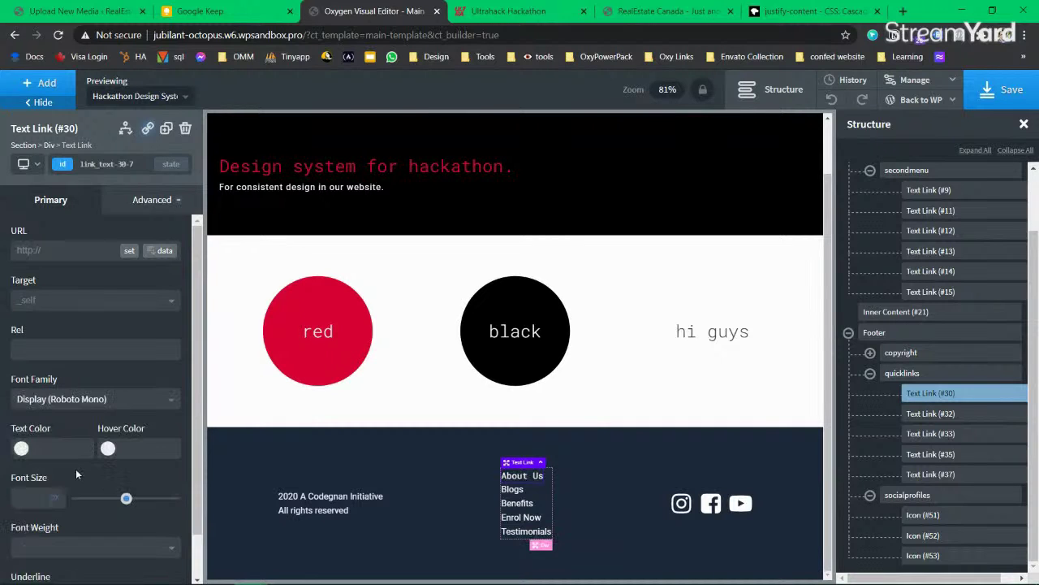
Step: Set the font family of the footer's Blogs link to Display (Roboto Mono) on its ID rather than its class
{"action": "left_click", "coordinate": [525, 495]}
{"action": "left_click", "coordinate": [523, 494]}
{"action": "left_click", "coordinate": [69, 168]}
{"action": "left_click", "coordinate": [69, 168]}
{"action": "left_click", "coordinate": [60, 165]}
{"action": "left_click", "coordinate": [49, 214]}
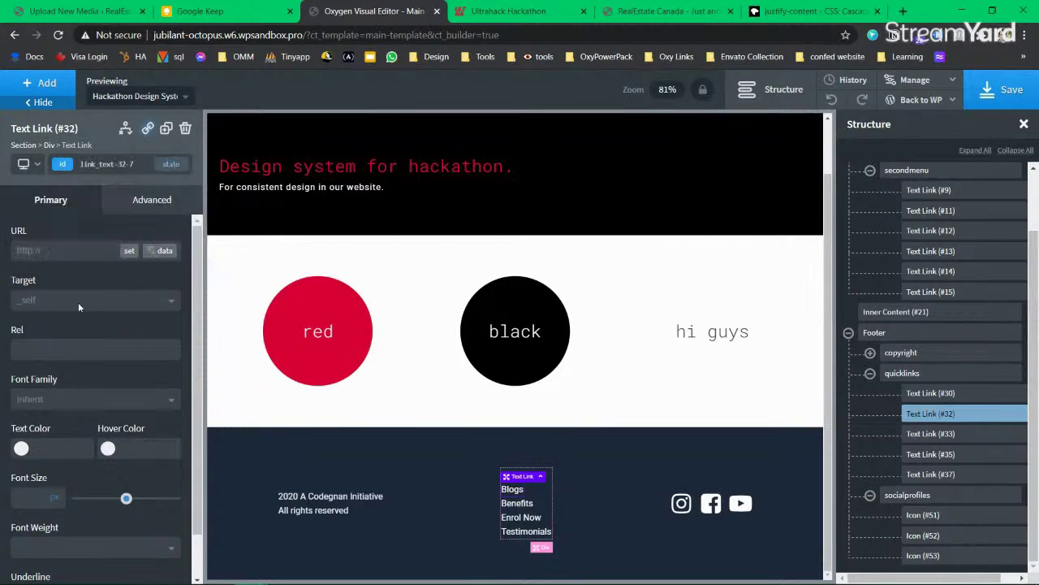
{"action": "left_click", "coordinate": [78, 396]}
{"action": "left_click", "coordinate": [89, 471]}
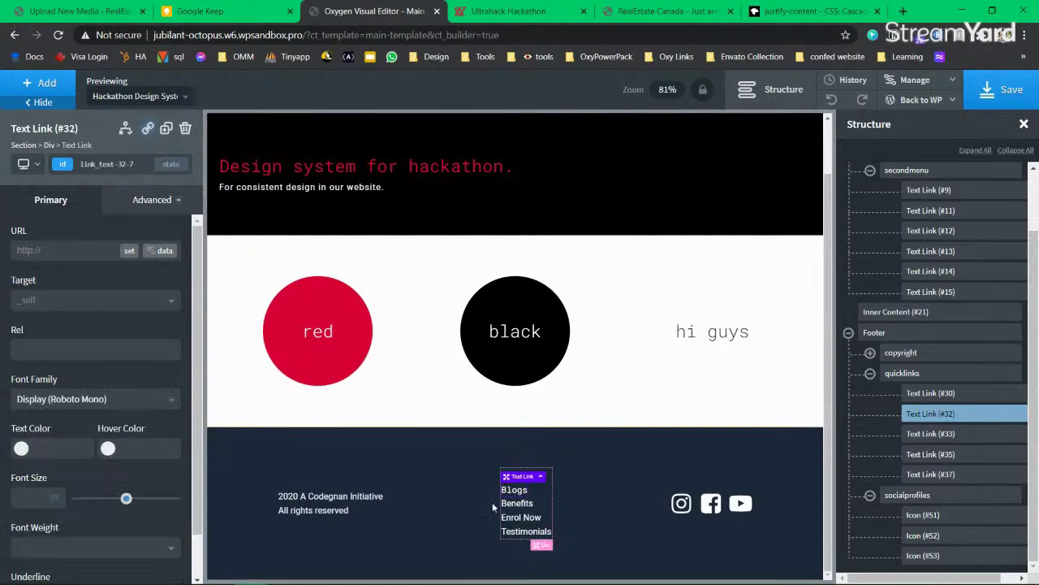
Step: Switch the footer's Benefits link to its ID selector and set its font family to Display (Roboto Mono)
{"action": "left_click", "coordinate": [524, 510]}
{"action": "left_click", "coordinate": [69, 166]}
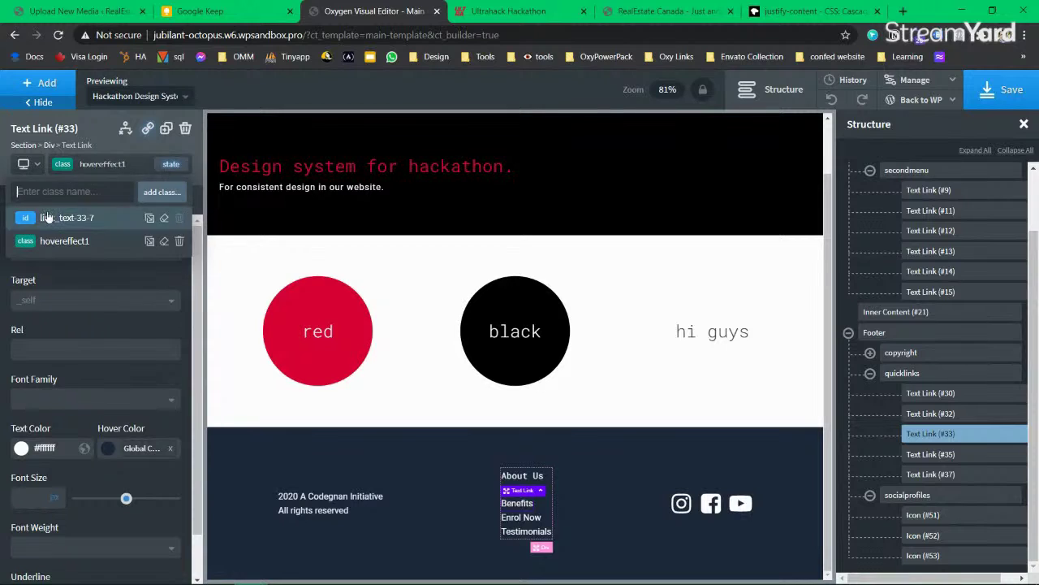
{"action": "left_click", "coordinate": [49, 216]}
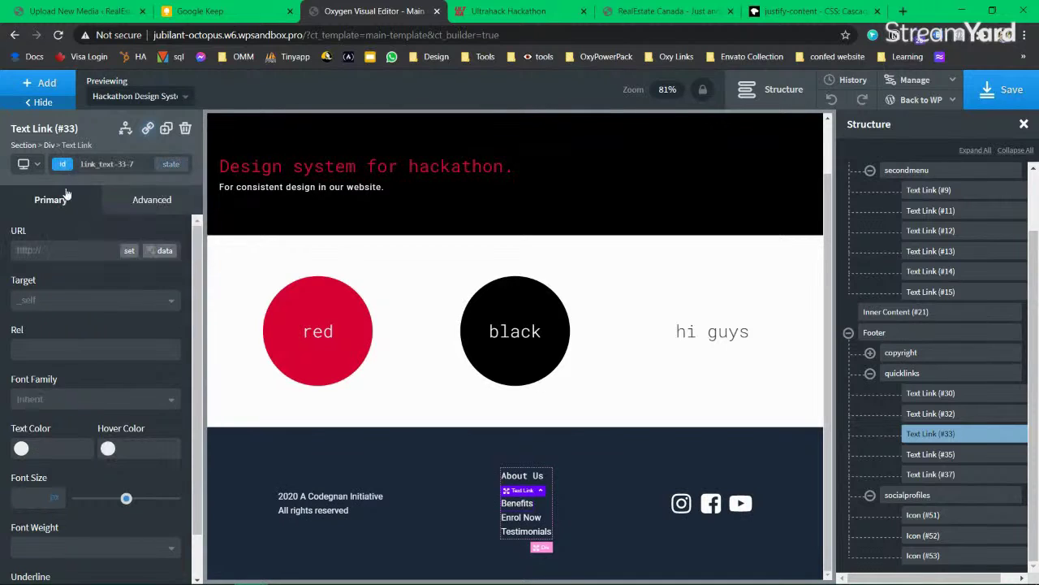
{"action": "left_click", "coordinate": [52, 399]}
{"action": "left_click", "coordinate": [56, 466]}
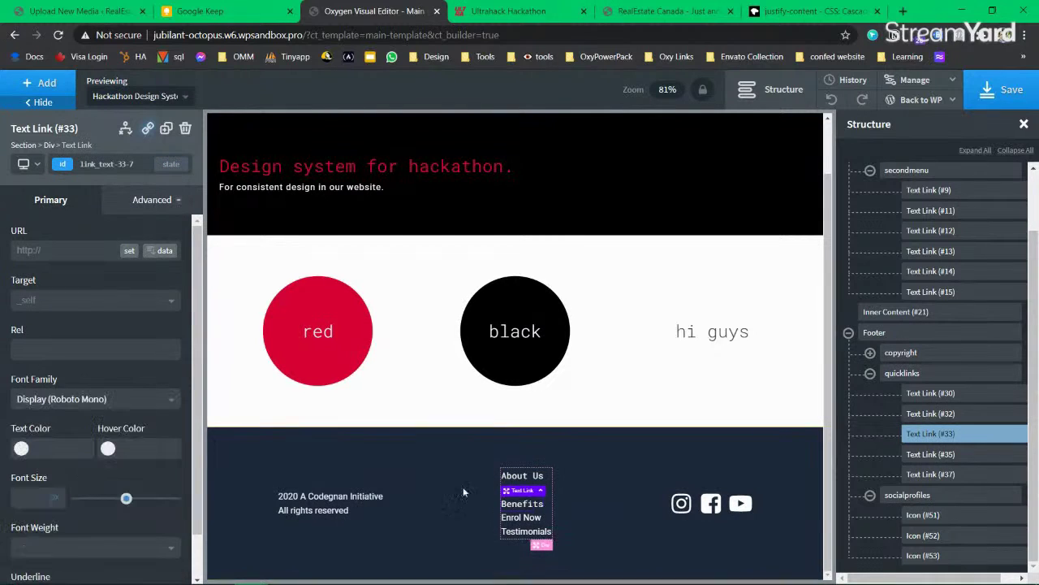
Step: Switch the footer's Enrol Now link to its ID selector and set its font family to Display (Roboto Mono)
{"action": "left_click", "coordinate": [524, 520]}
{"action": "left_click", "coordinate": [63, 165]}
{"action": "left_click", "coordinate": [62, 216]}
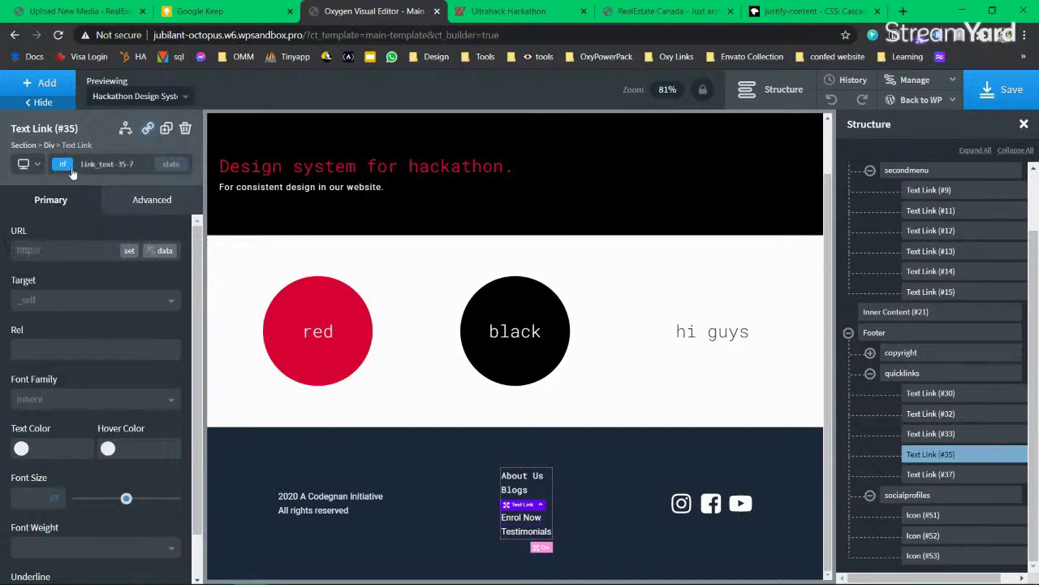
{"action": "left_click", "coordinate": [52, 398]}
{"action": "left_click", "coordinate": [49, 468]}
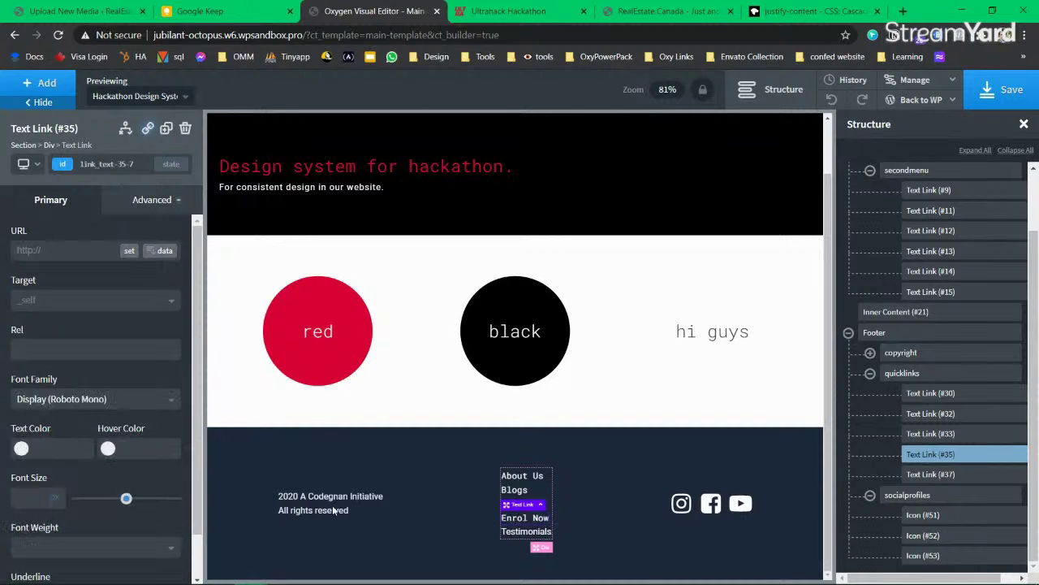
Step: Switch the footer's Testimonials link to its ID selector and set its font family to Display (Roboto Mono)
{"action": "left_click", "coordinate": [527, 531]}
{"action": "left_click", "coordinate": [61, 166]}
{"action": "left_click", "coordinate": [62, 213]}
{"action": "left_click", "coordinate": [57, 167]}
{"action": "left_click", "coordinate": [57, 212]}
{"action": "left_click", "coordinate": [61, 169]}
{"action": "left_click", "coordinate": [57, 214]}
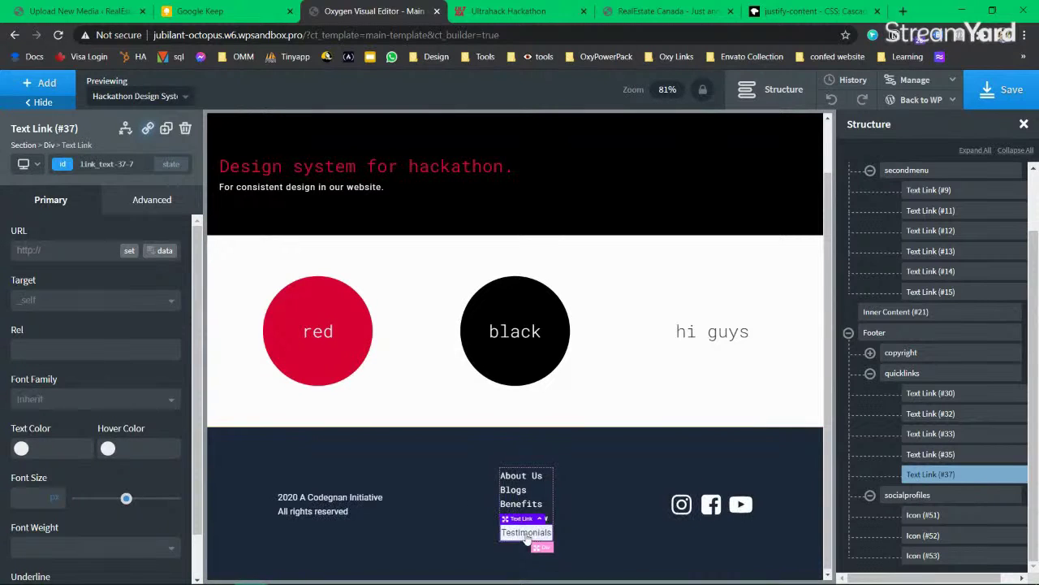
{"action": "left_click", "coordinate": [54, 401]}
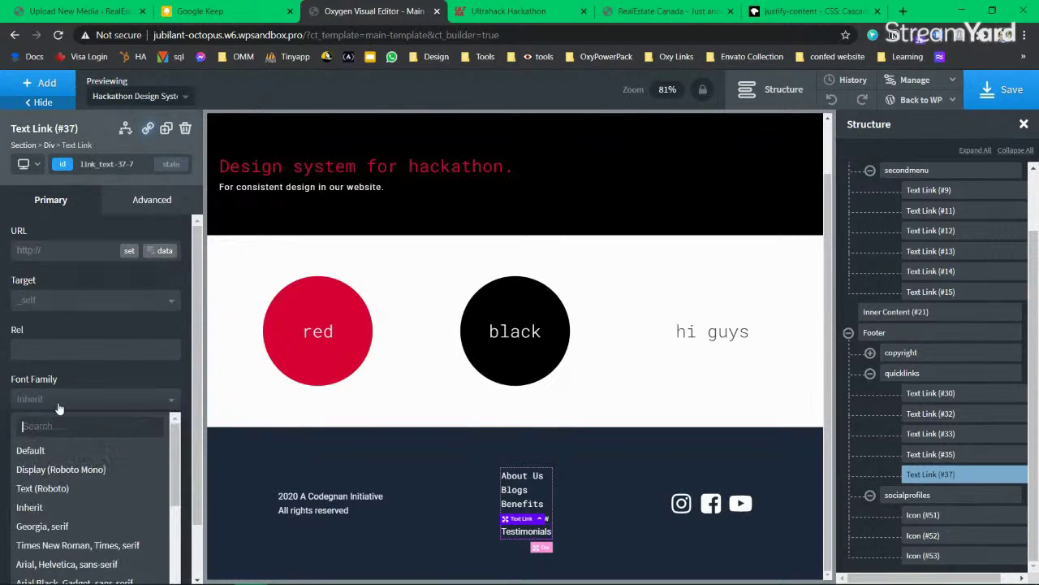
{"action": "left_click", "coordinate": [74, 469]}
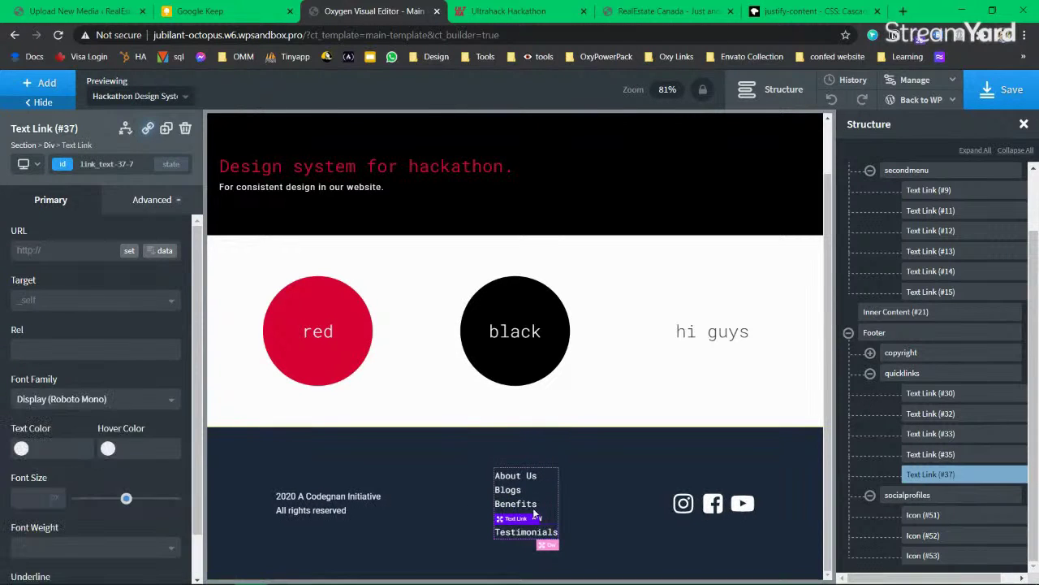
Step: Set the font family of both copyright text lines in the footer to Display (Roboto Mono) and save the template
{"action": "left_click", "coordinate": [355, 499]}
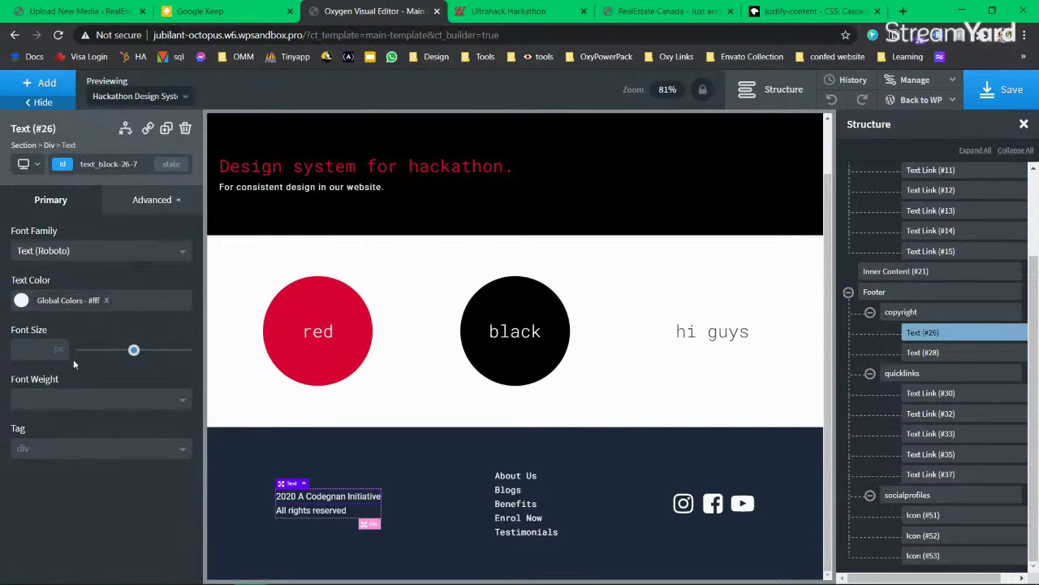
{"action": "left_click", "coordinate": [82, 399]}
{"action": "left_click", "coordinate": [54, 400]}
{"action": "left_click", "coordinate": [60, 252]}
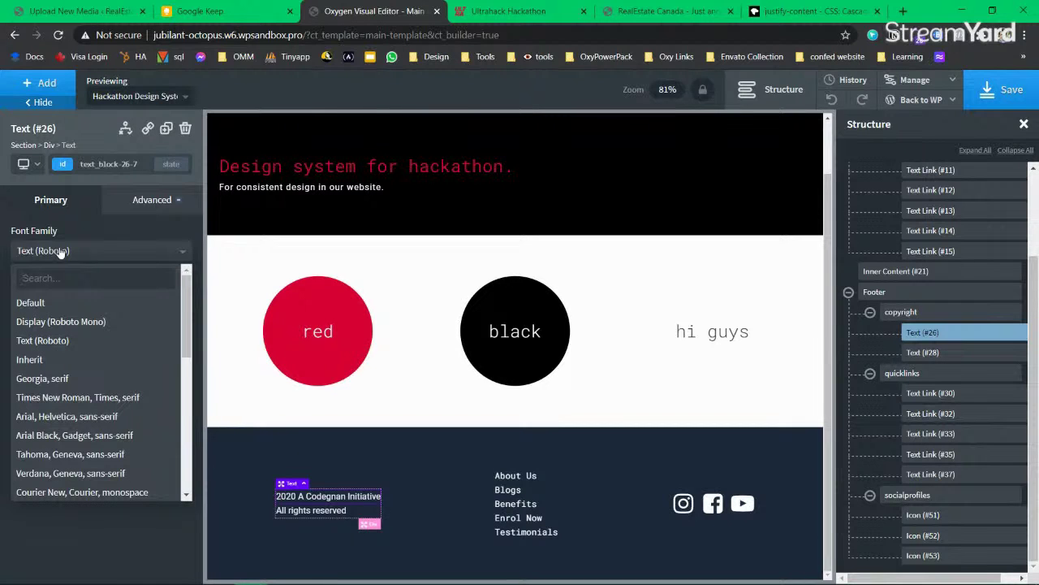
{"action": "left_click", "coordinate": [94, 323]}
{"action": "left_click", "coordinate": [307, 512]}
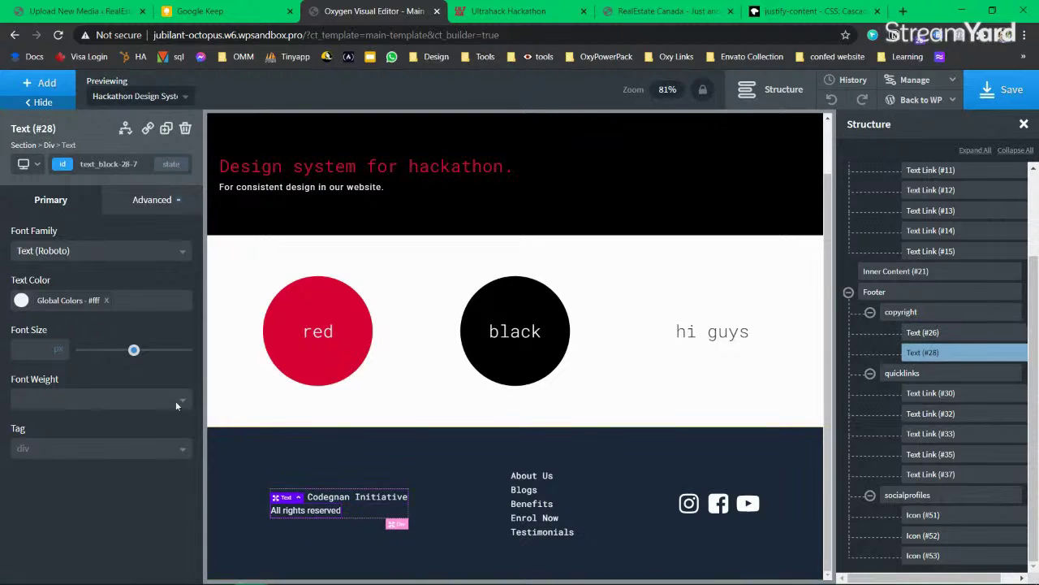
{"action": "left_click", "coordinate": [89, 250]}
{"action": "left_click", "coordinate": [85, 321]}
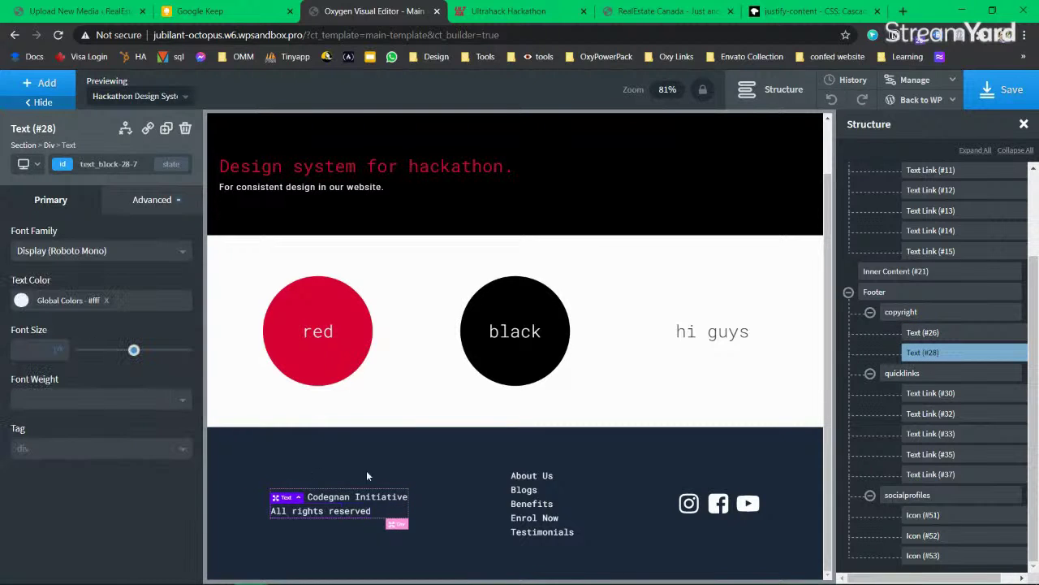
{"action": "left_click", "coordinate": [744, 452]}
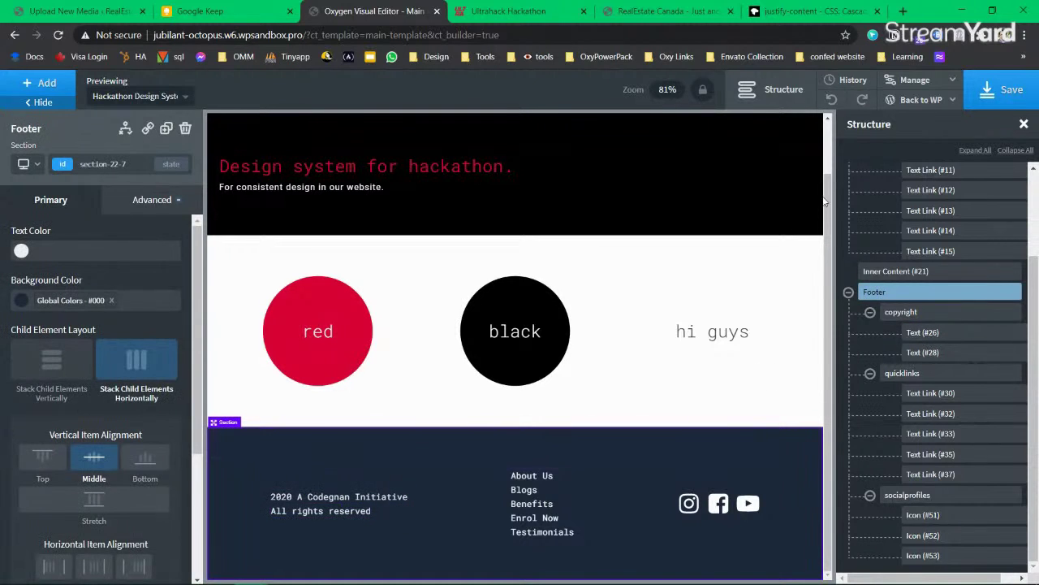
{"action": "left_click", "coordinate": [1001, 90]}
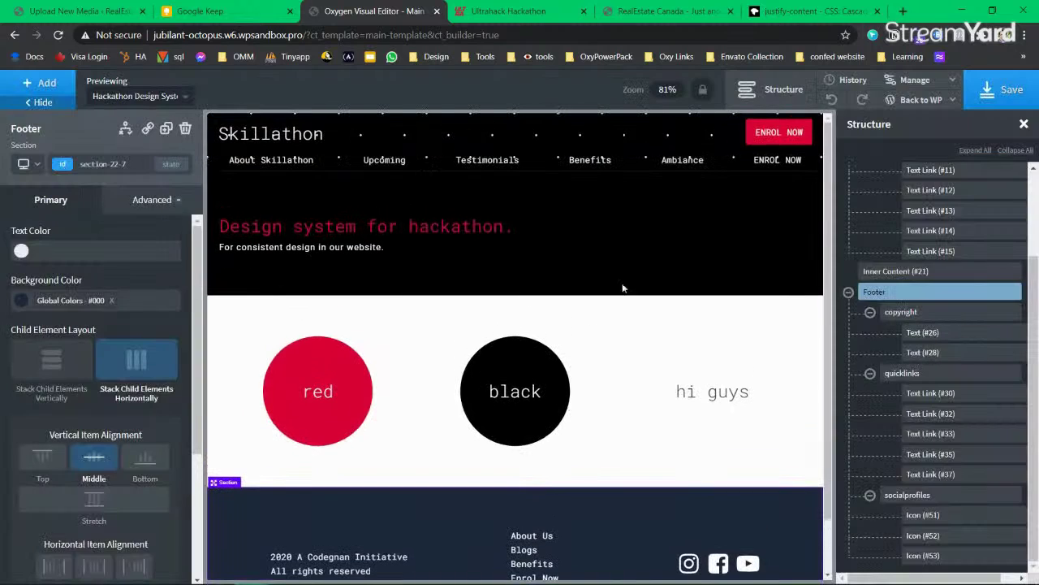
Step: Change the value of the global color named #000 to #000 in the global color settings and save the template
{"action": "mouse_move", "coordinate": [915, 81]}
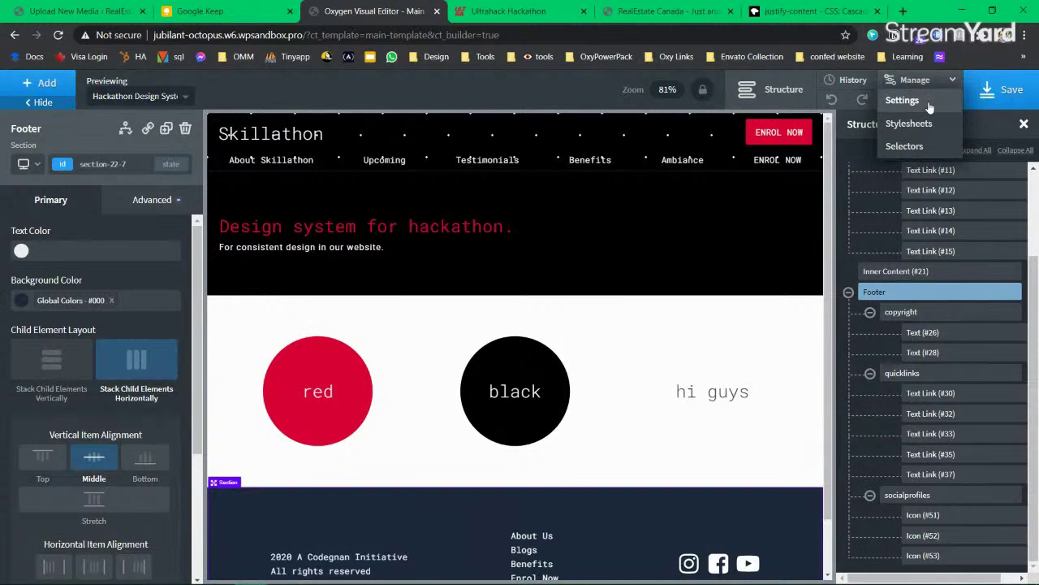
{"action": "left_click", "coordinate": [930, 103]}
{"action": "double_click", "coordinate": [934, 261]}
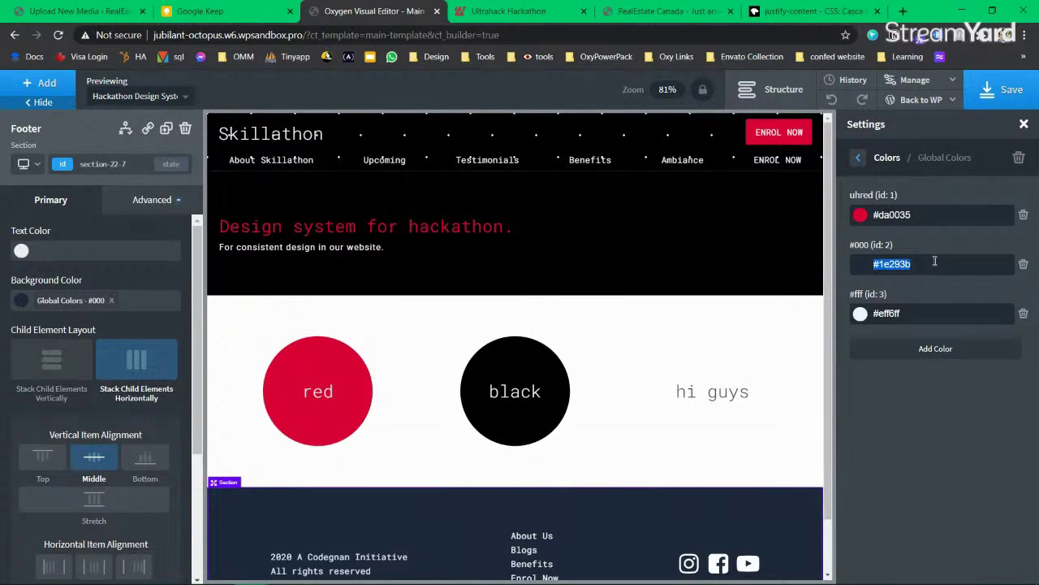
{"action": "type", "text": "#000"}
{"action": "scroll", "coordinate": [607, 478], "scroll_direction": "down", "scroll_amount": 1}
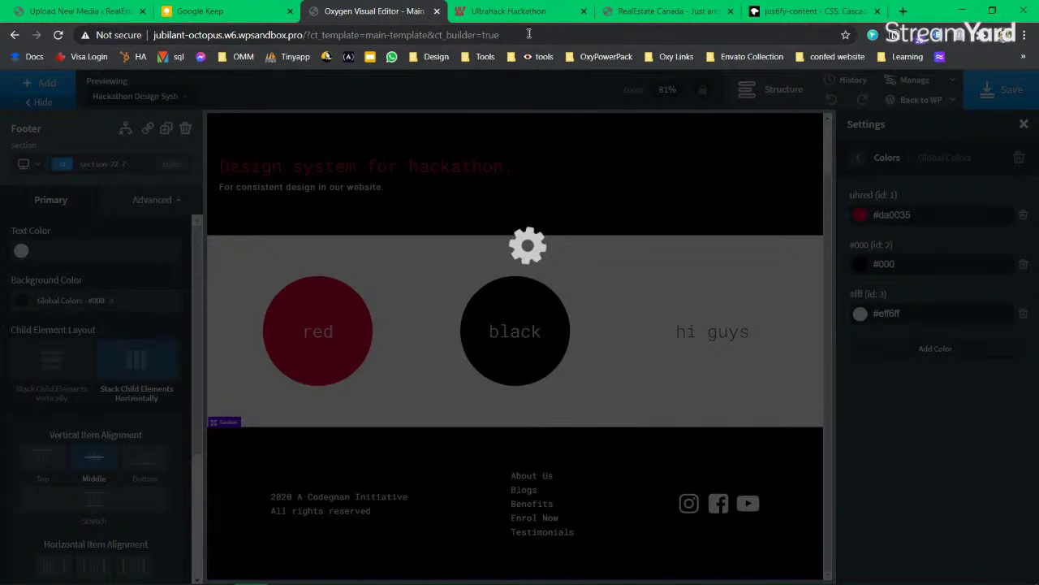
Step: Open the site's wp-admin dashboard in the browser tab showing the RealEstate Canada front end
{"action": "left_click", "coordinate": [669, 13]}
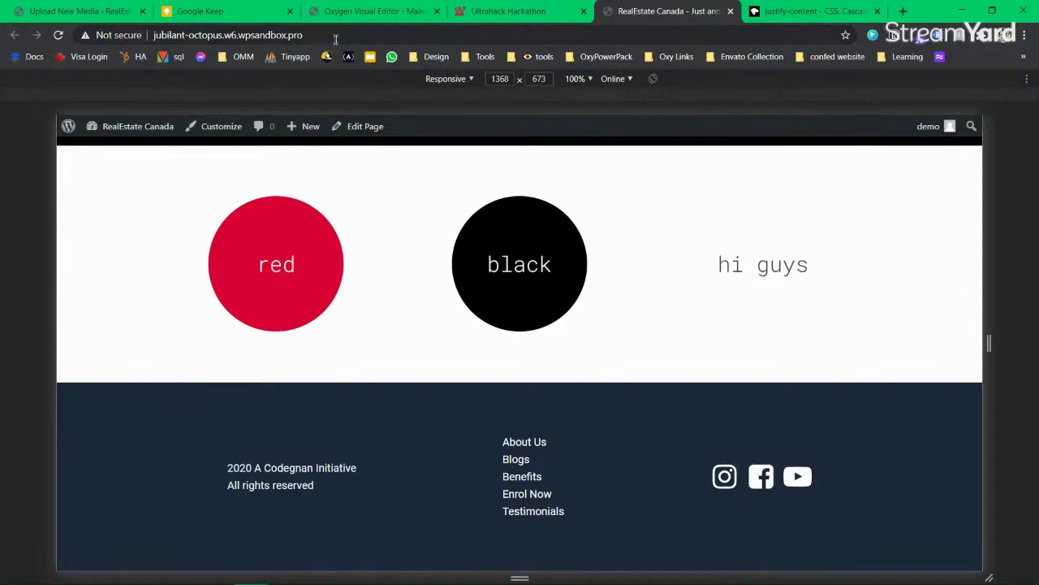
{"action": "left_click", "coordinate": [370, 39]}
{"action": "type", "text": "wp-admin"}
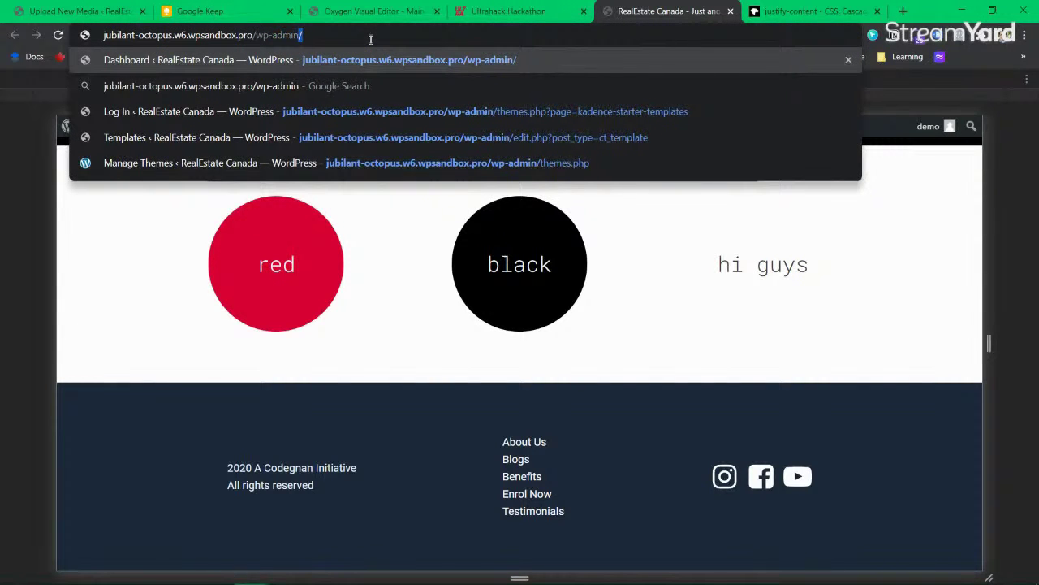
{"action": "key", "text": "Return"}
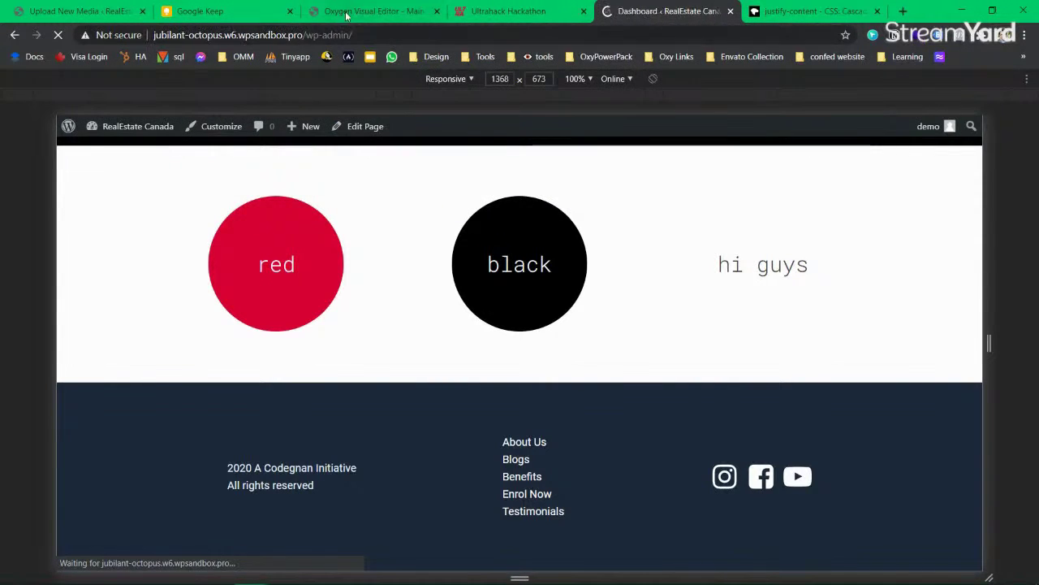
Step: Switch back to the Oxygen Visual Editor and save the main template again
{"action": "left_click", "coordinate": [346, 12]}
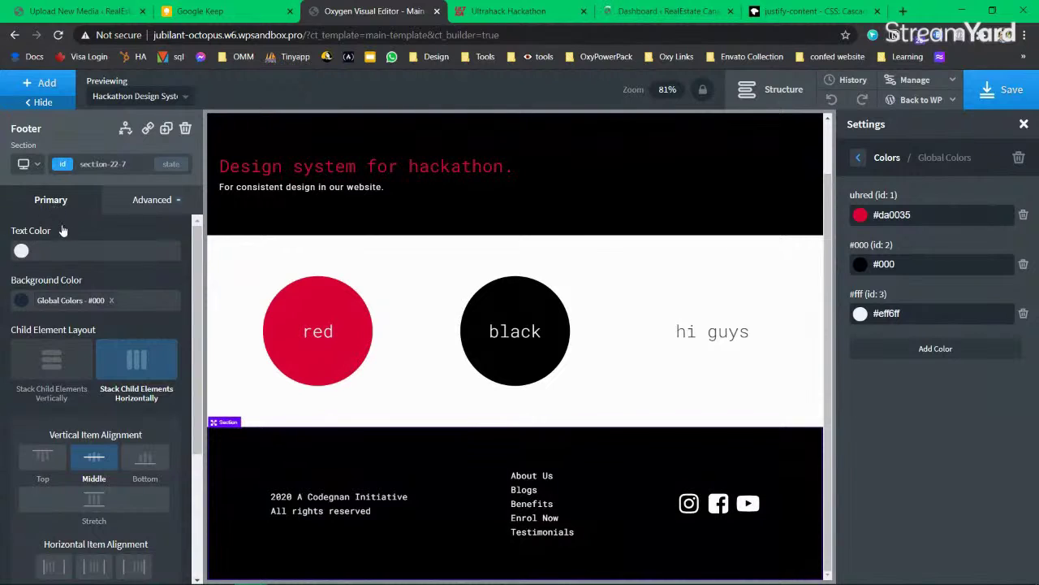
{"action": "left_click", "coordinate": [1003, 97]}
{"action": "left_click", "coordinate": [1013, 91]}
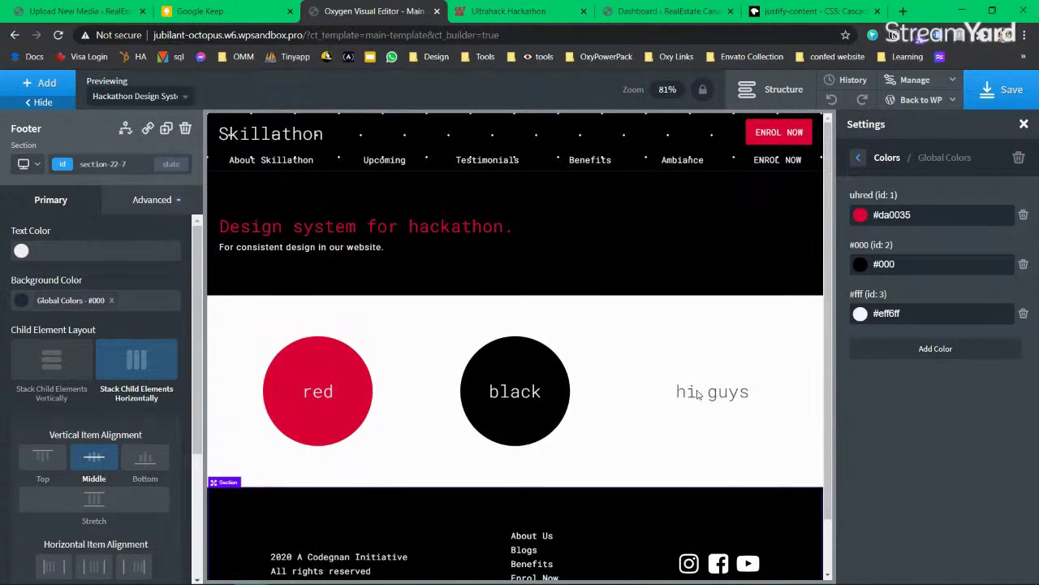
{"action": "left_click", "coordinate": [23, 187]}
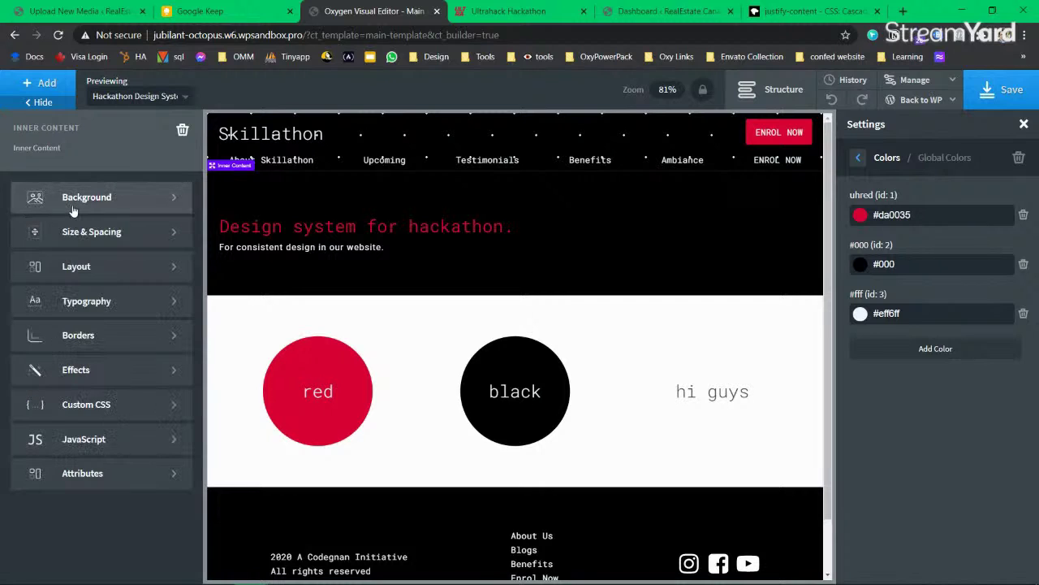
{"action": "key", "text": "super"}
{"action": "key", "text": "super"}
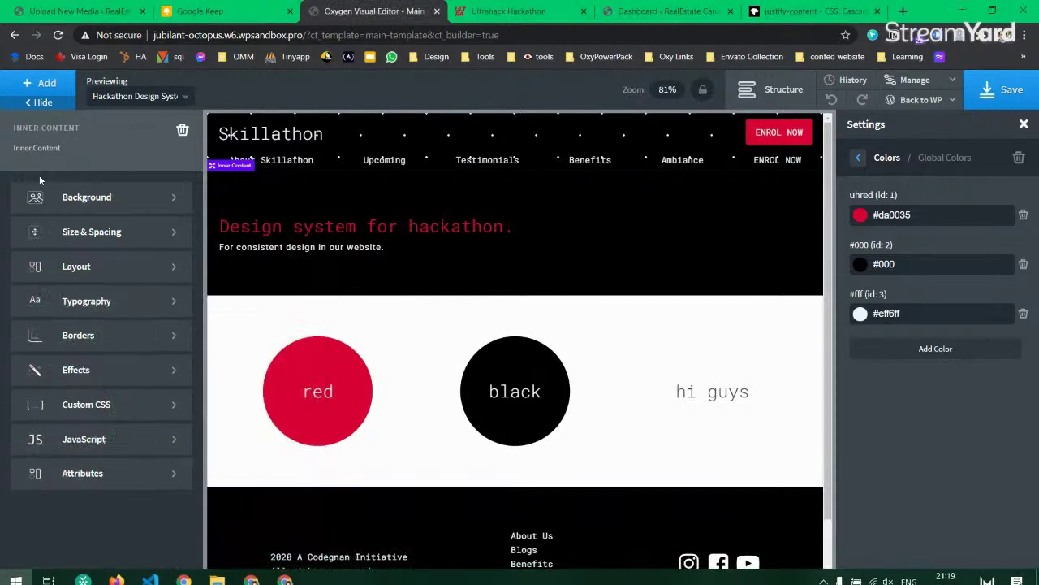
{"action": "left_click", "coordinate": [1030, 103]}
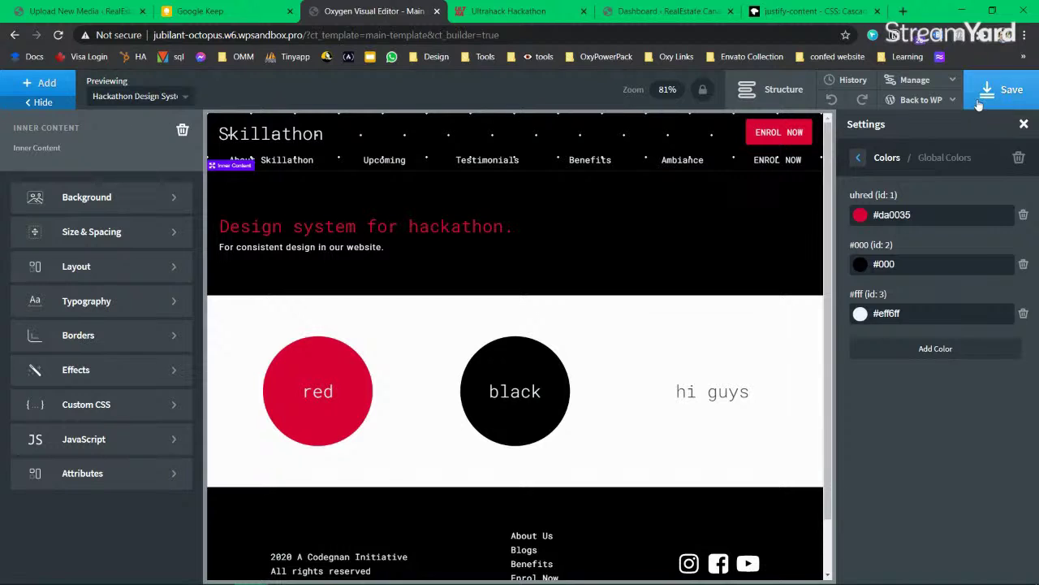
Step: Leave the visual editor for the main template's WordPress admin edit page
{"action": "left_click", "coordinate": [916, 81]}
{"action": "mouse_move", "coordinate": [921, 99]}
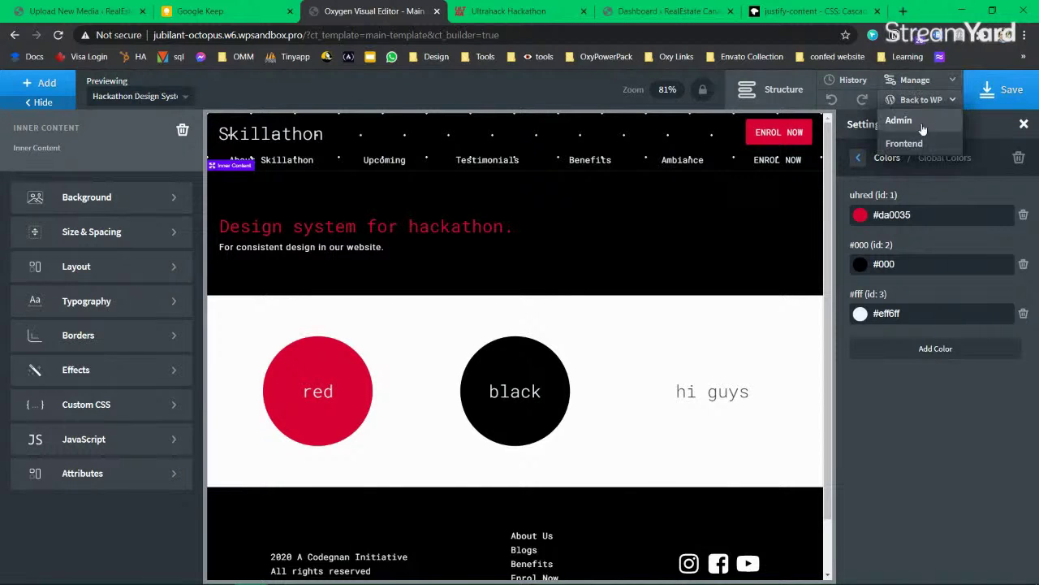
{"action": "left_click", "coordinate": [897, 122]}
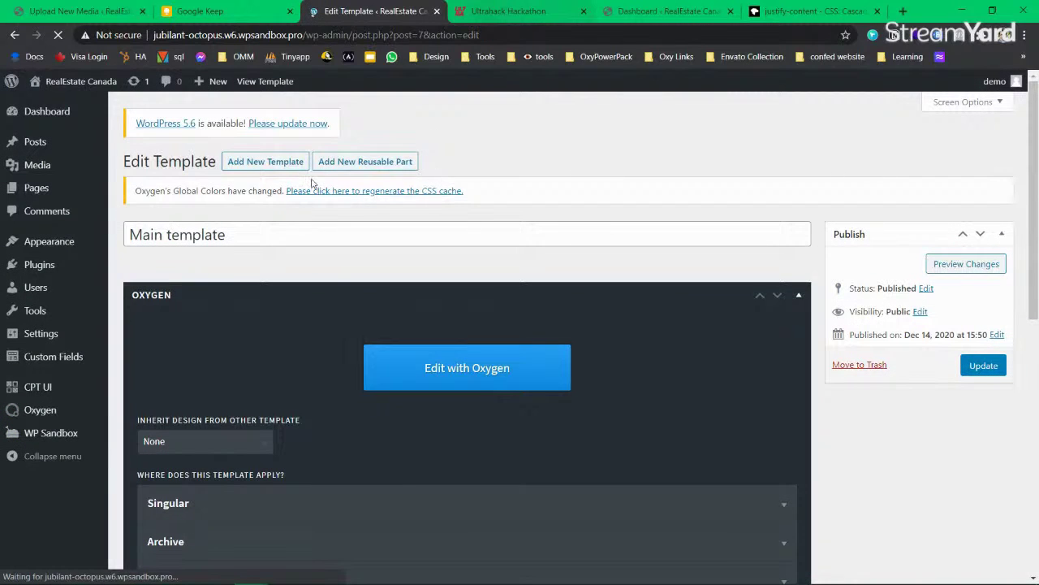
Step: Regenerate Oxygen's CSS cache and open the RealEstate Canada front end in a new browser tab
{"action": "left_click", "coordinate": [392, 191]}
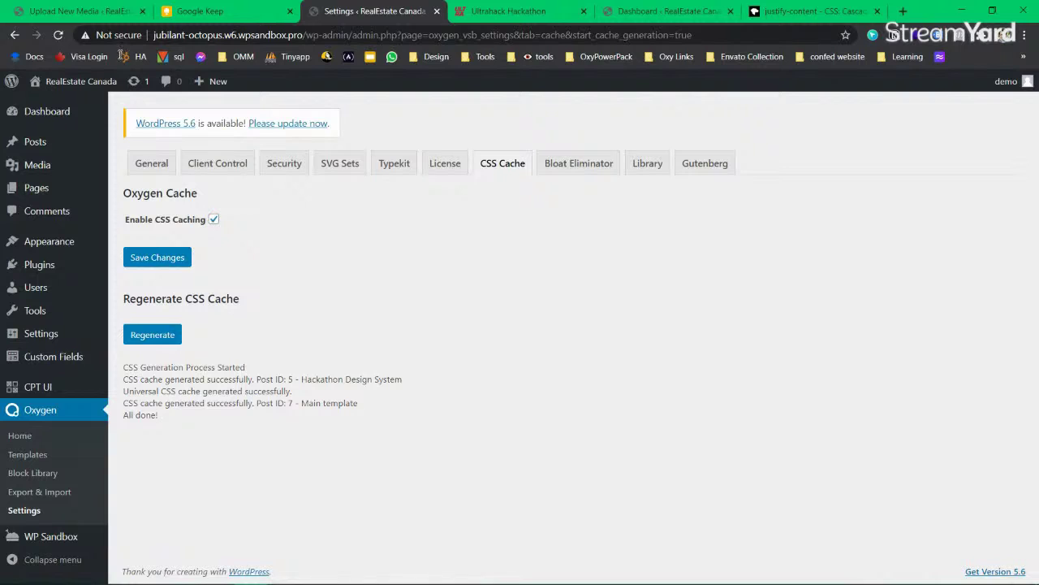
{"action": "mouse_move", "coordinate": [81, 85]}
{"action": "right_click", "coordinate": [71, 109]}
{"action": "left_click", "coordinate": [93, 107]}
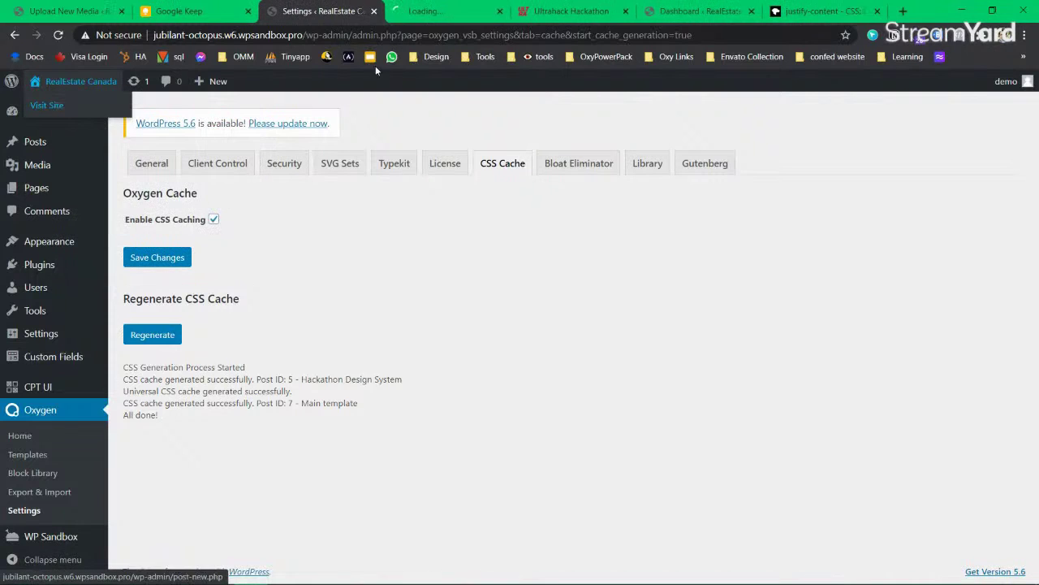
{"action": "left_click", "coordinate": [426, 12]}
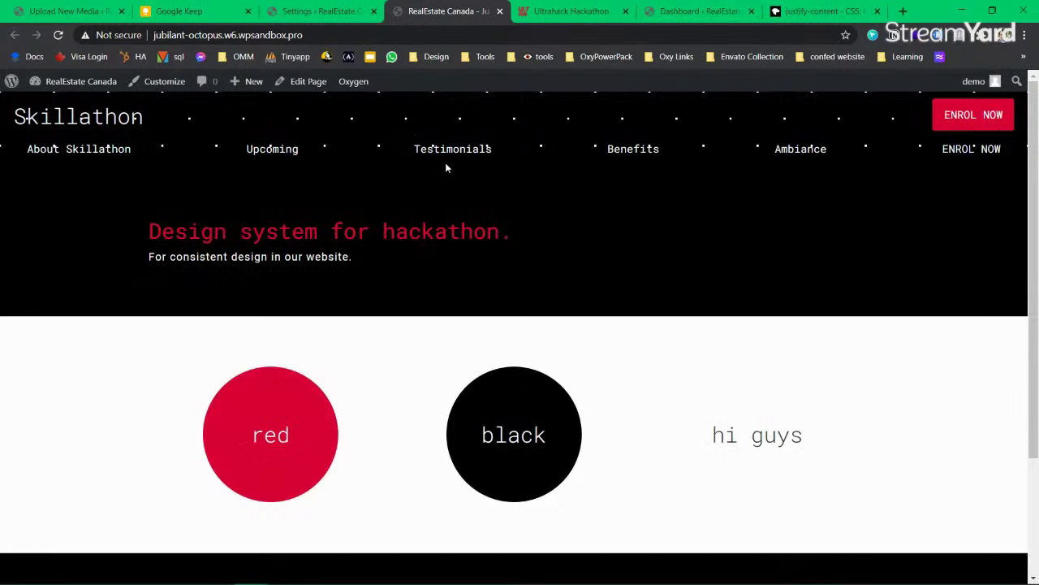
Step: Check the "Design system for hackathon." heading on the site's front end
{"action": "left_click_drag", "start_coordinate": [511, 234], "coordinate": [191, 233]}
{"action": "left_click", "coordinate": [191, 233]}
{"action": "mouse_move", "coordinate": [345, 87]}
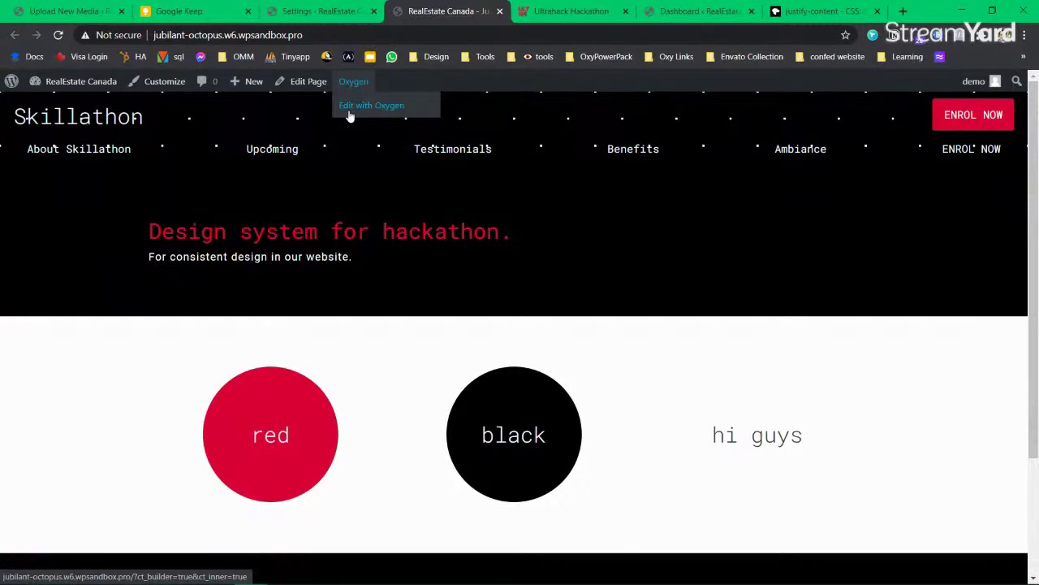
{"action": "left_click", "coordinate": [341, 11]}
{"action": "left_click", "coordinate": [467, 11]}
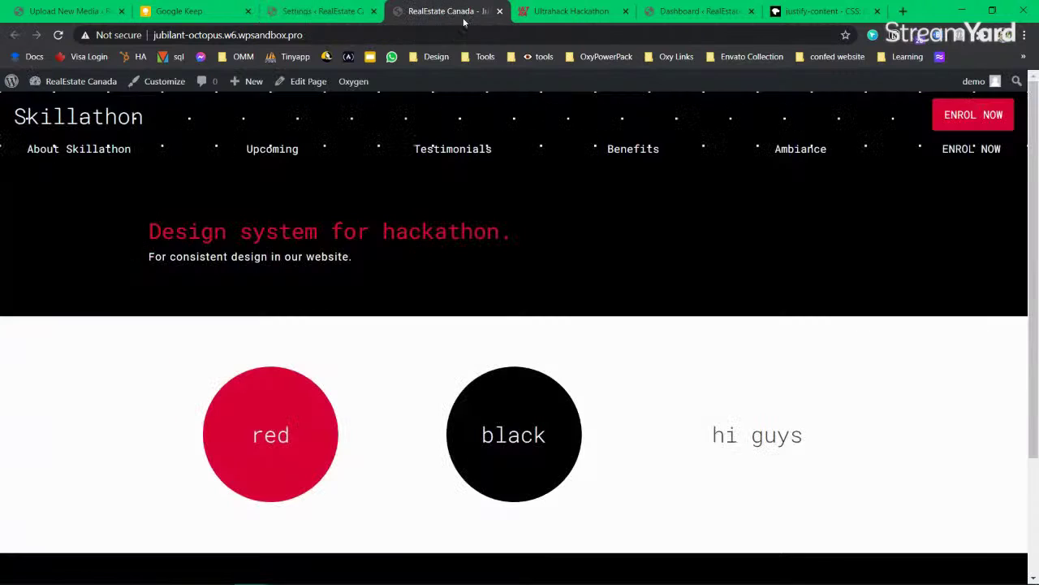
Step: Switch to the Google Keep drawing, delete all of its existing strokes and choose the Pen tool
{"action": "left_click", "coordinate": [191, 12]}
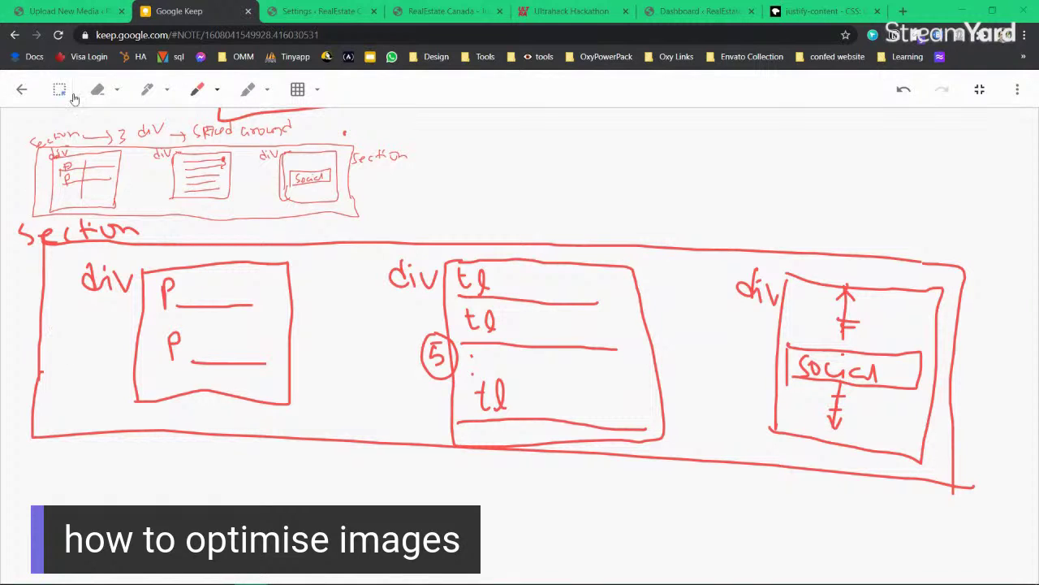
{"action": "mouse_move", "coordinate": [2, 114]}
{"action": "left_mouse_down"}
{"action": "mouse_move", "coordinate": [452, 132]}
{"action": "mouse_move", "coordinate": [820, 362]}
{"action": "mouse_move", "coordinate": [1014, 532]}
{"action": "mouse_move", "coordinate": [982, 500]}
{"action": "left_mouse_up"}
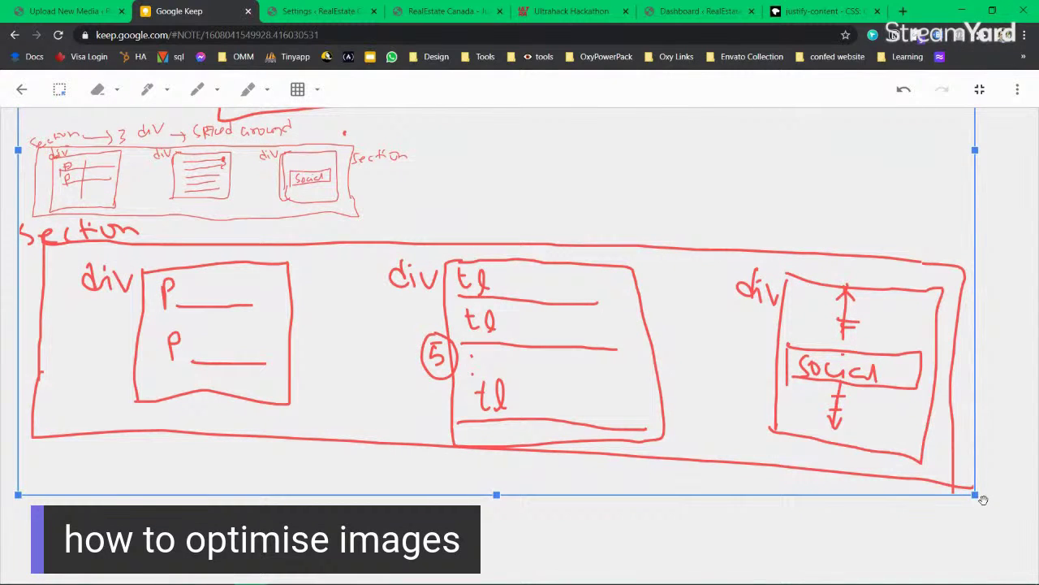
{"action": "key", "text": "Delete"}
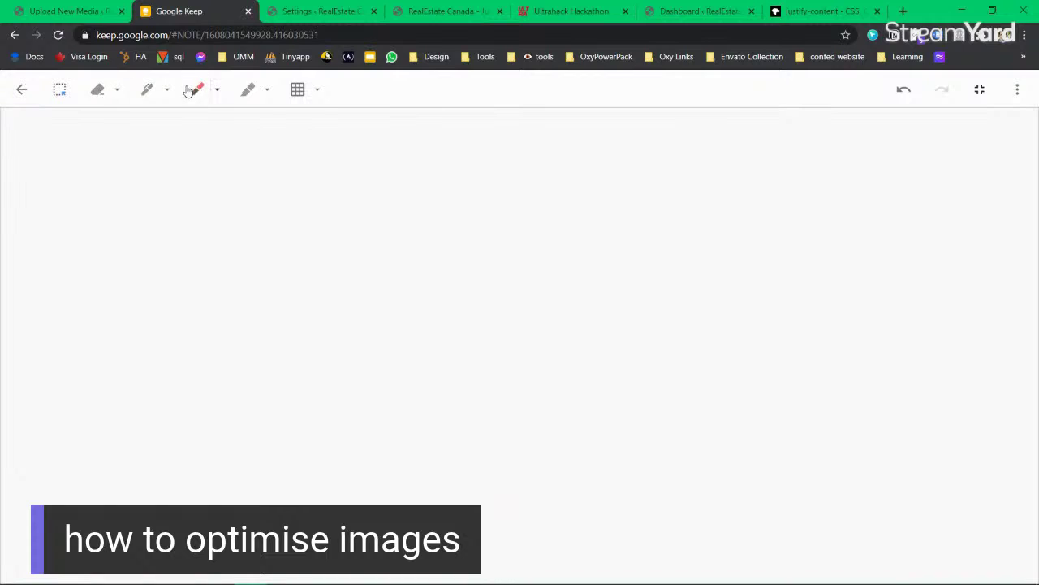
{"action": "left_click", "coordinate": [150, 93]}
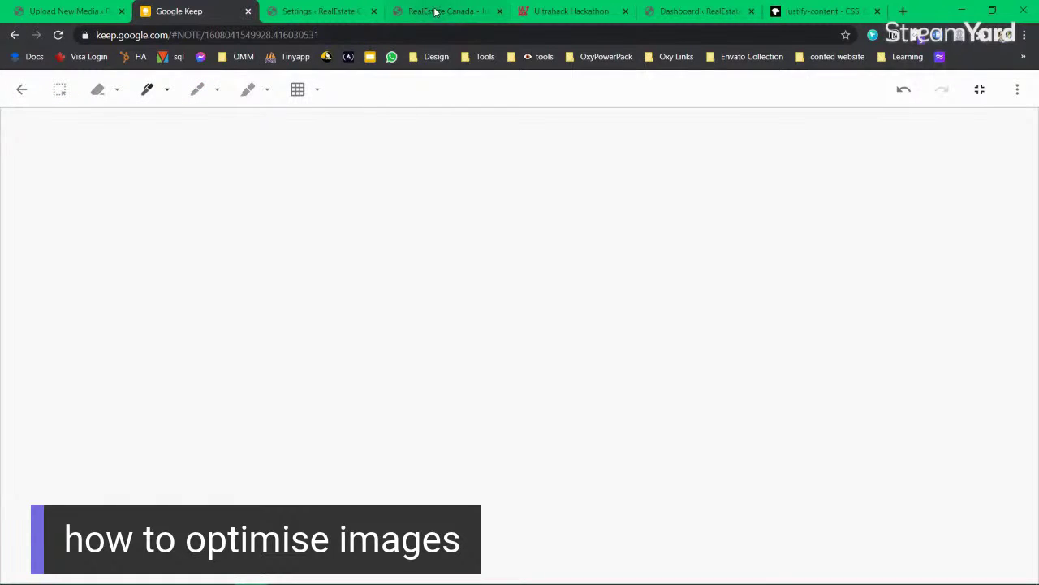
{"action": "key", "text": "alt+Tab"}
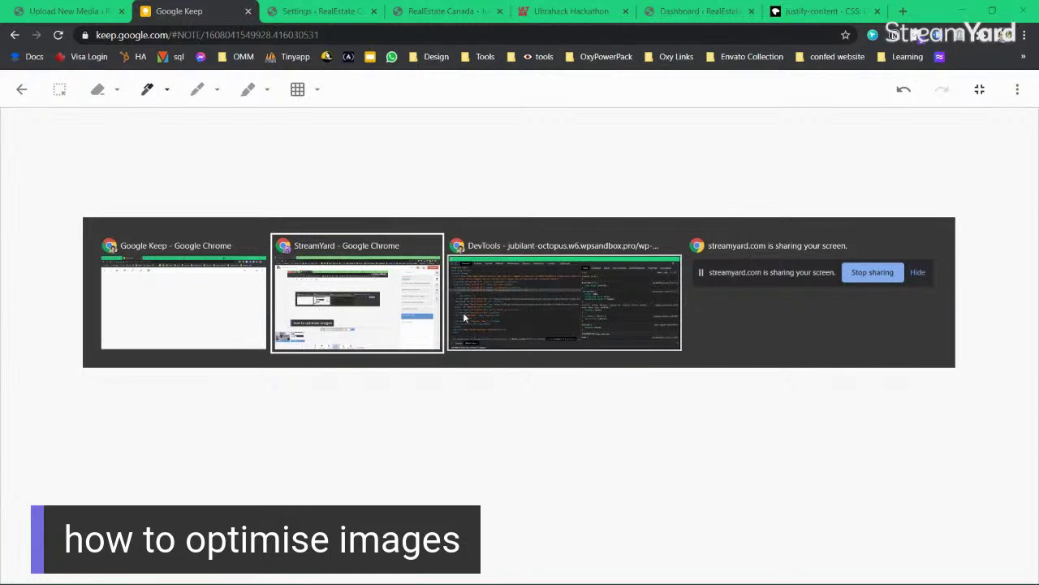
{"action": "left_click", "coordinate": [733, 303]}
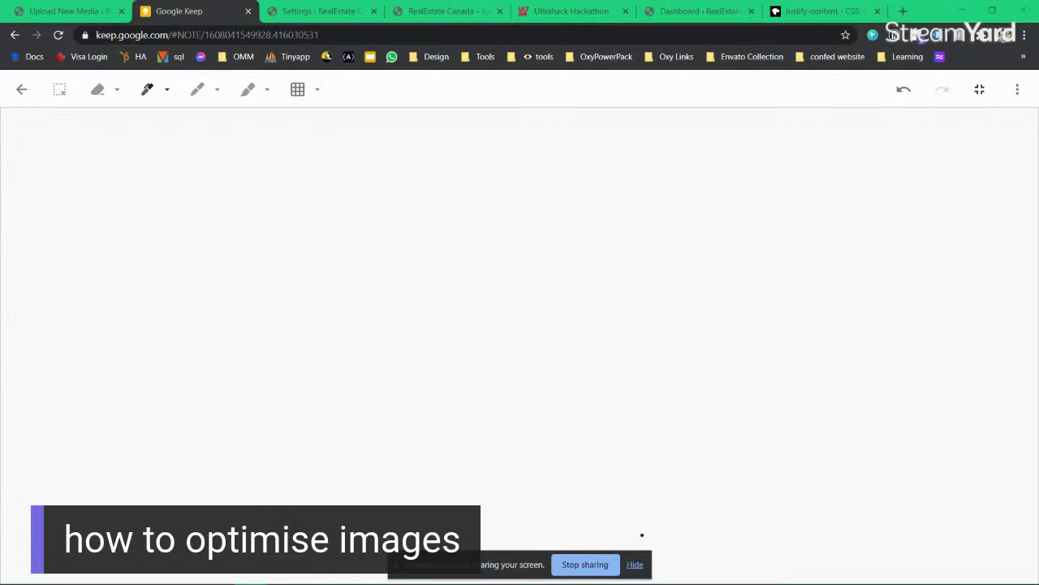
{"action": "key", "text": "alt+Tab"}
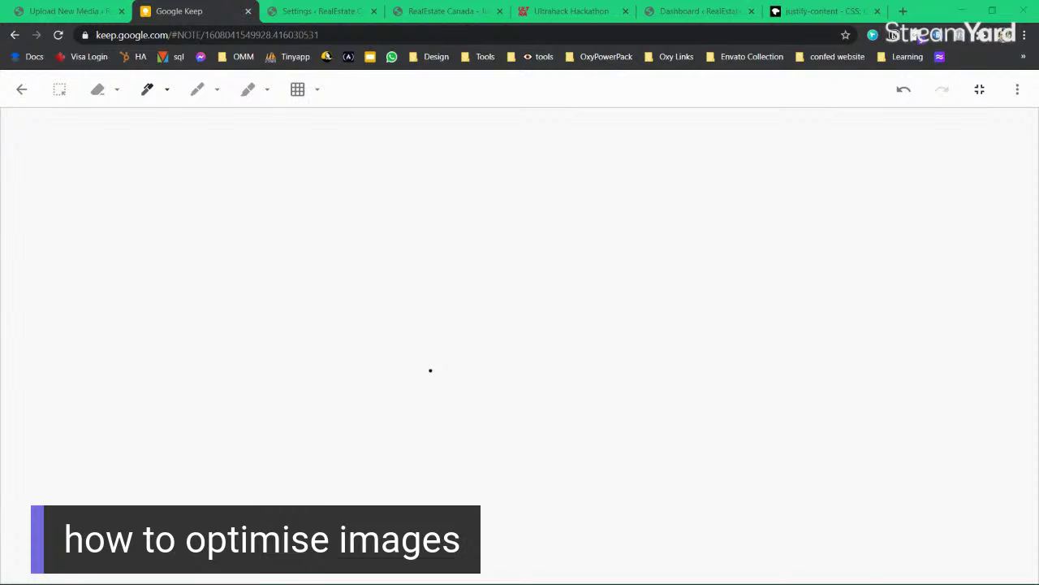
Step: Show the Windows desktop
{"action": "key", "text": "super"}
{"action": "key", "text": "super"}
{"action": "key", "text": "super+d"}
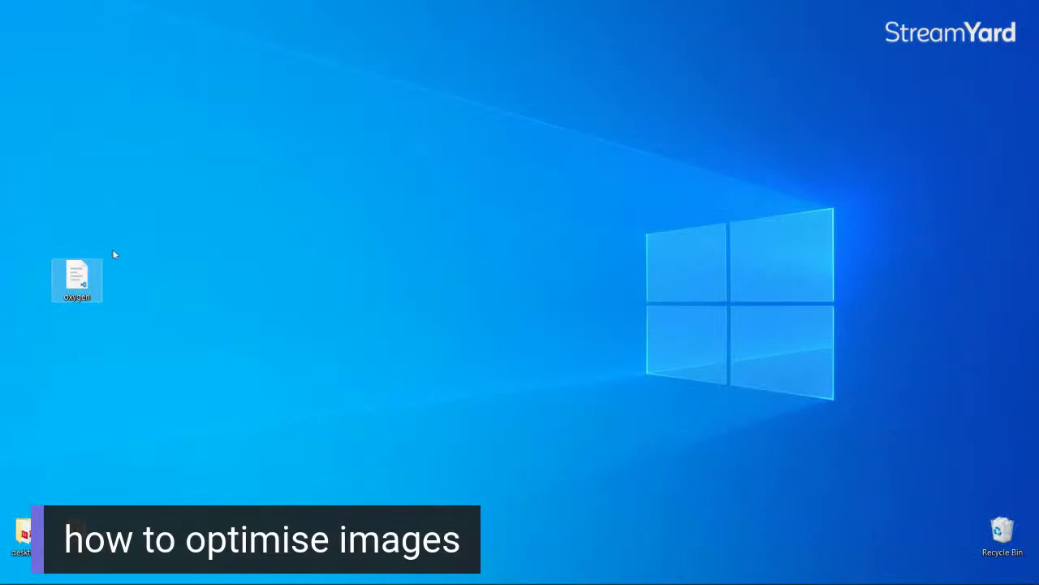
{"action": "left_click", "coordinate": [302, 383]}
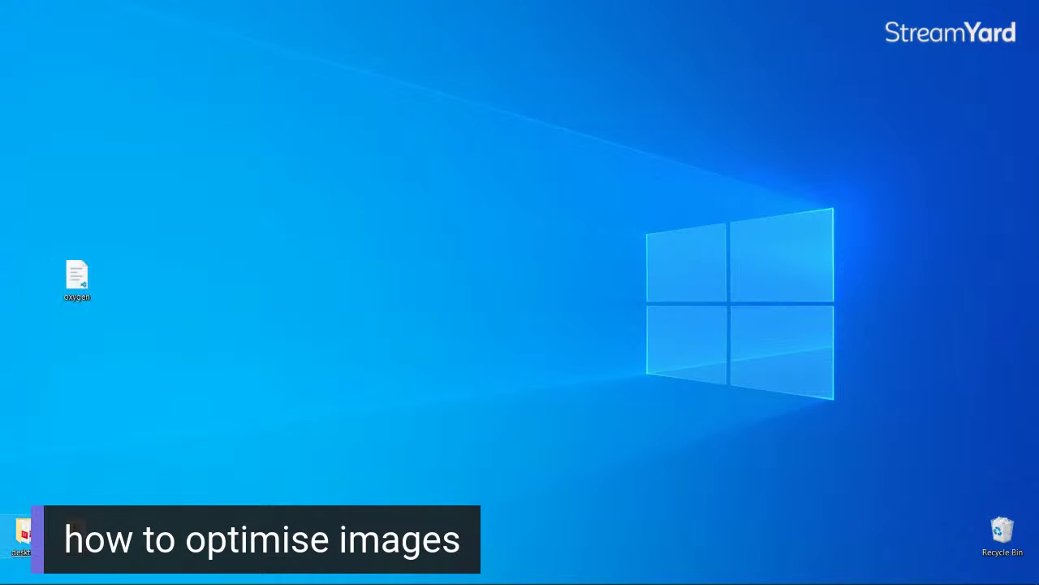
{"action": "key", "text": "d"}
{"action": "key", "text": "Return"}
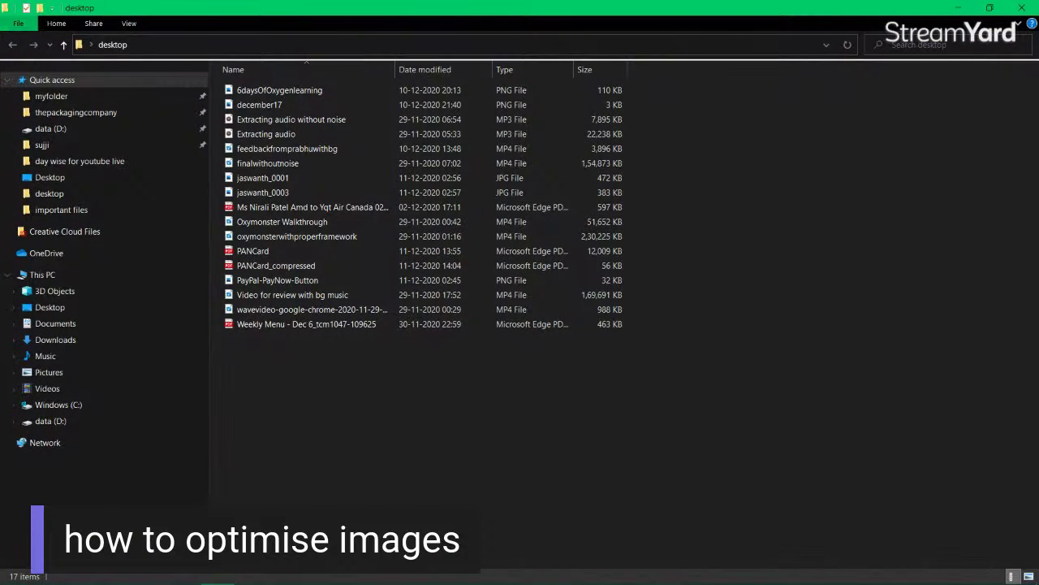
{"action": "left_click", "coordinate": [1022, 10]}
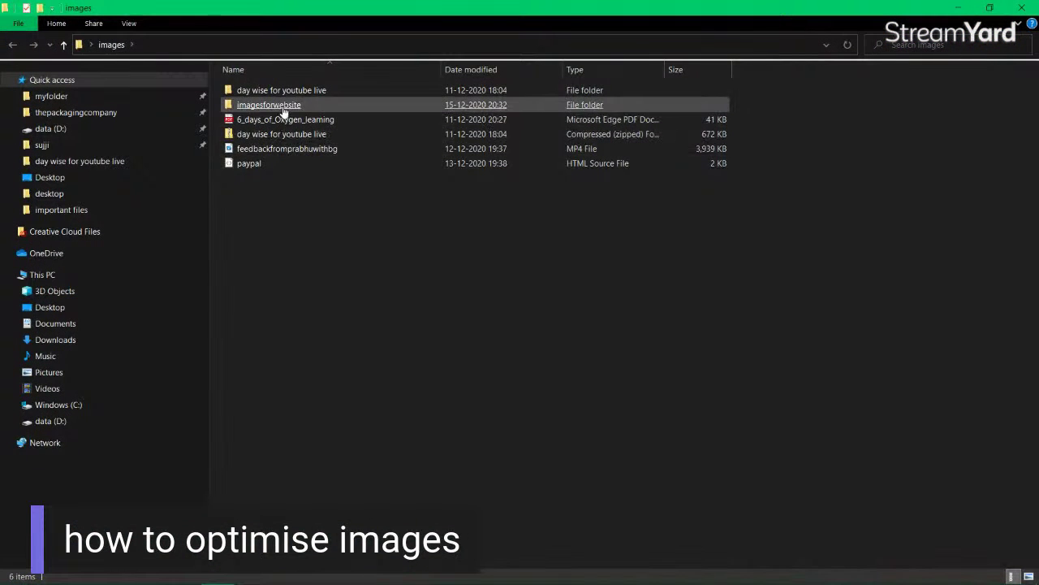
Step: Open the imagesforwebsite folder inside the images folder and check the file size of the image "one" in its properties
{"action": "double_click", "coordinate": [328, 106]}
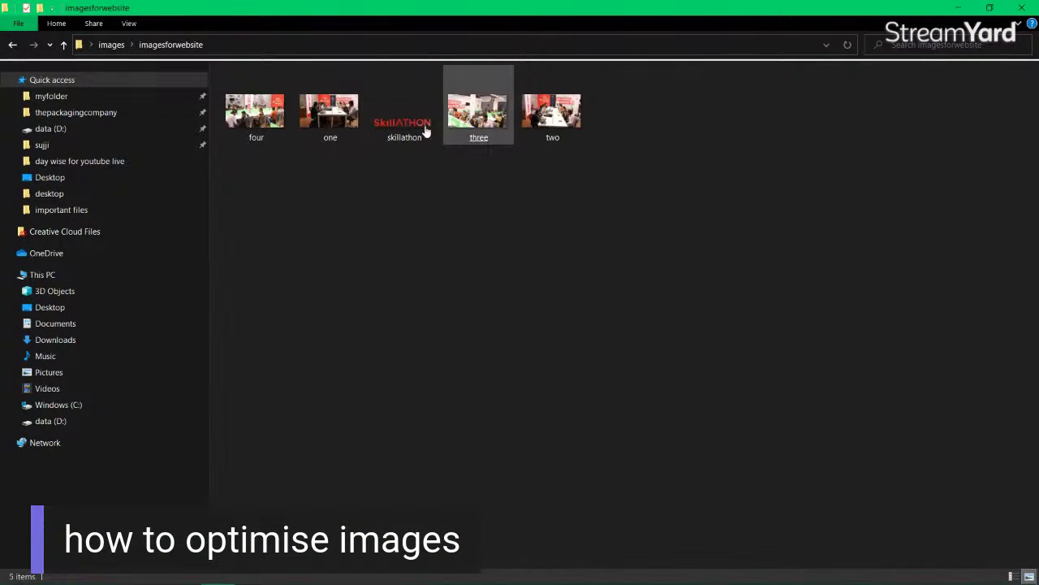
{"action": "left_click", "coordinate": [391, 125]}
{"action": "left_click", "coordinate": [363, 119]}
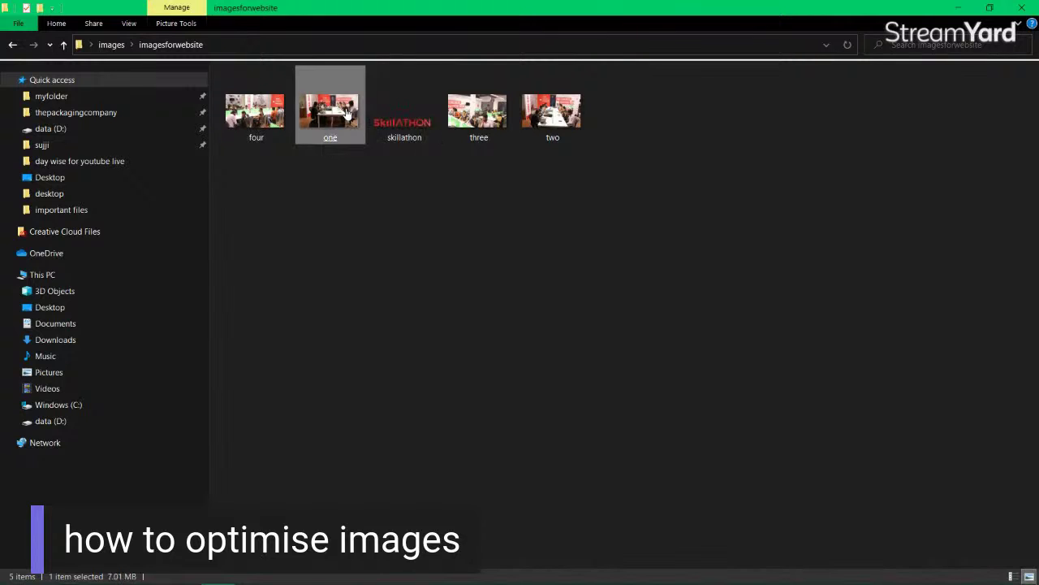
{"action": "key", "text": "alt+Return"}
{"action": "key", "text": "alt+Tab"}
{"action": "key", "text": "alt+Tab"}
{"action": "key", "text": "alt+Tab"}
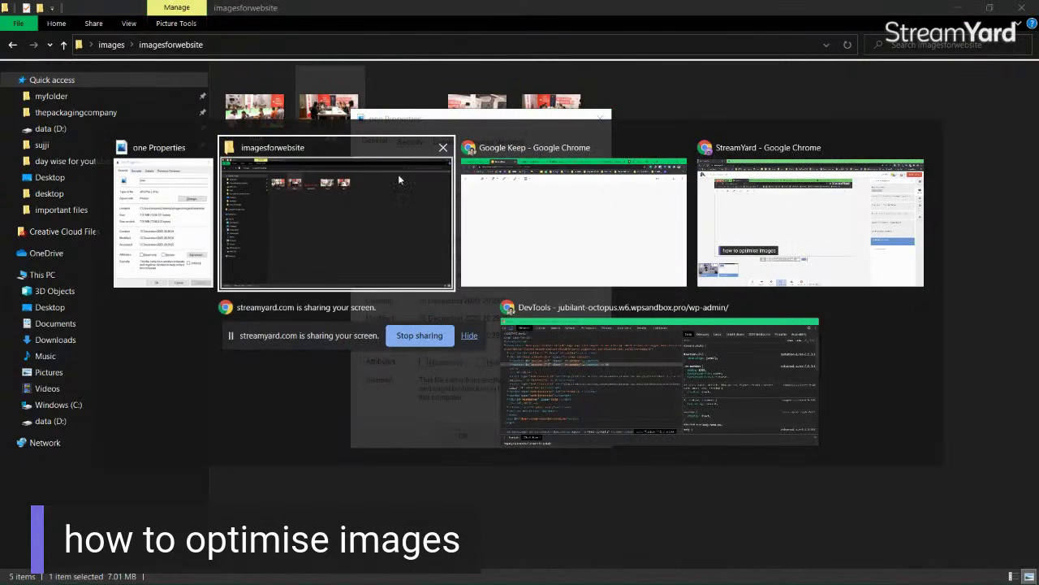
{"action": "left_click", "coordinate": [810, 237]}
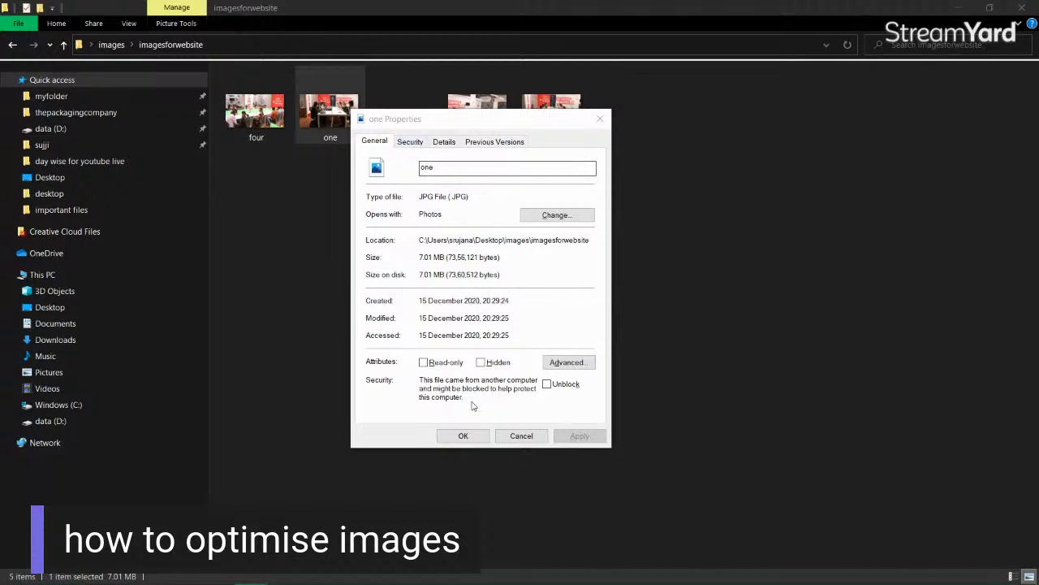
{"action": "left_click_drag", "start_coordinate": [421, 258], "coordinate": [446, 259]}
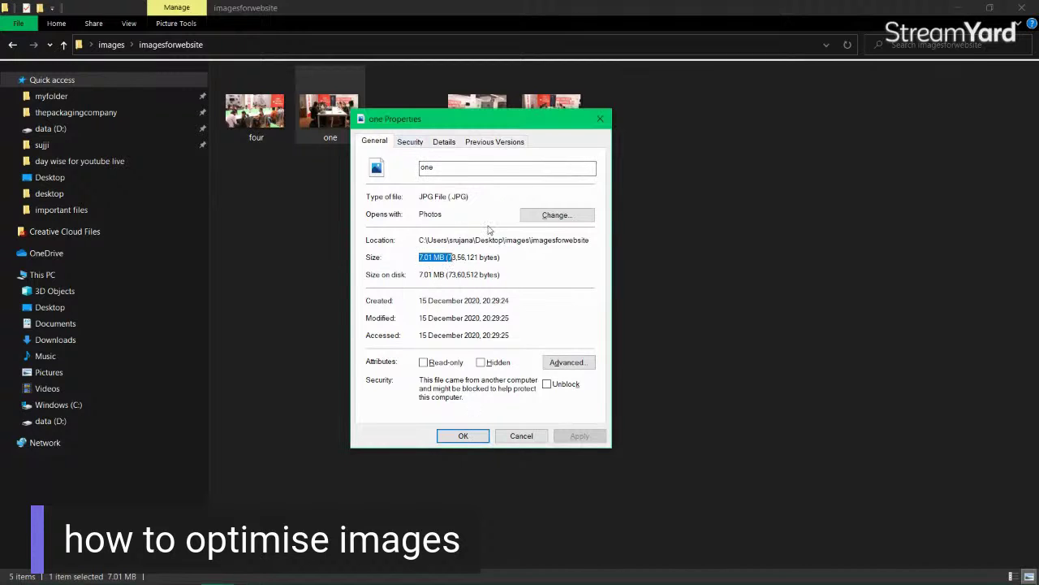
{"action": "left_click", "coordinate": [602, 120]}
Step: Check the file size and pixel dimensions of the skillathon PNG in its properties
{"action": "left_click", "coordinate": [404, 125]}
{"action": "key", "text": "alt+Return"}
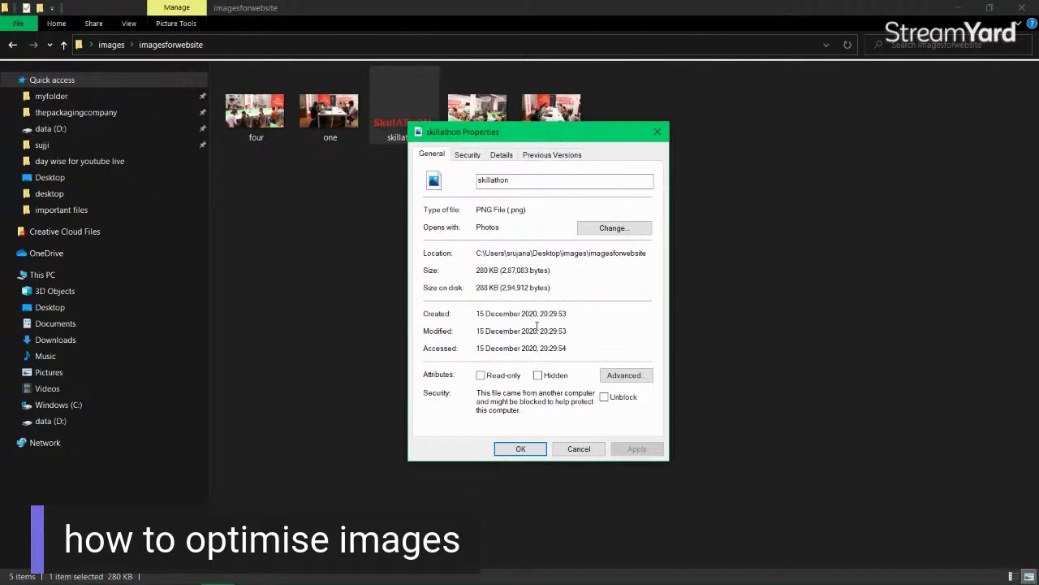
{"action": "left_click", "coordinate": [508, 157]}
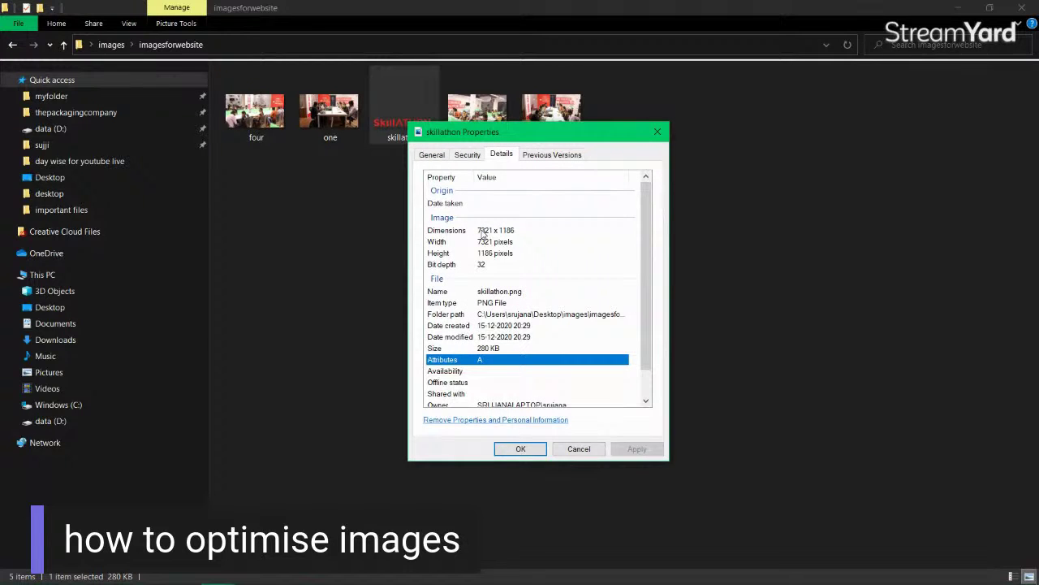
{"action": "key", "text": "alt+Tab"}
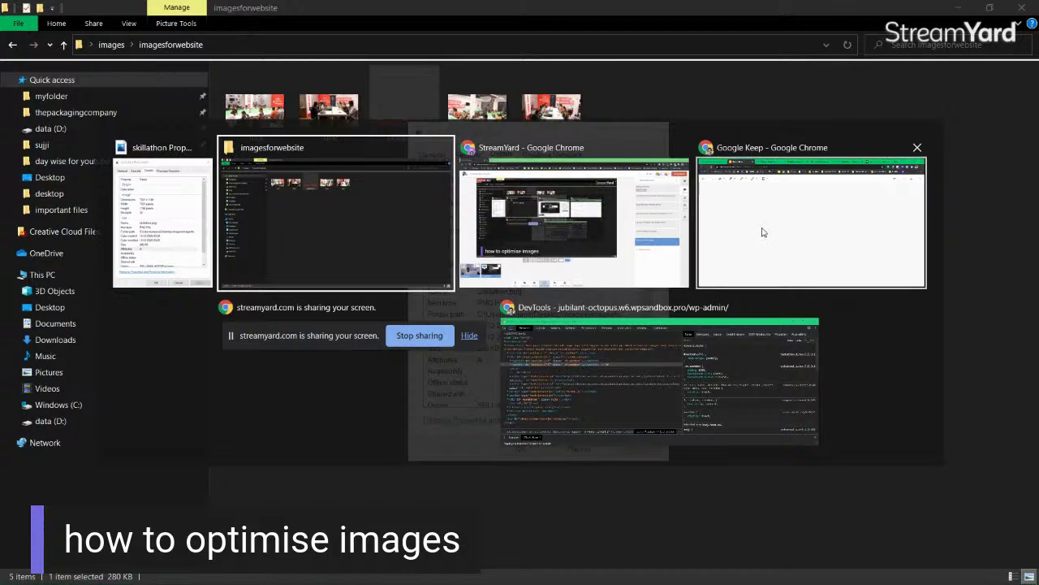
{"action": "left_click", "coordinate": [762, 232]}
{"action": "key", "text": "alt+Tab"}
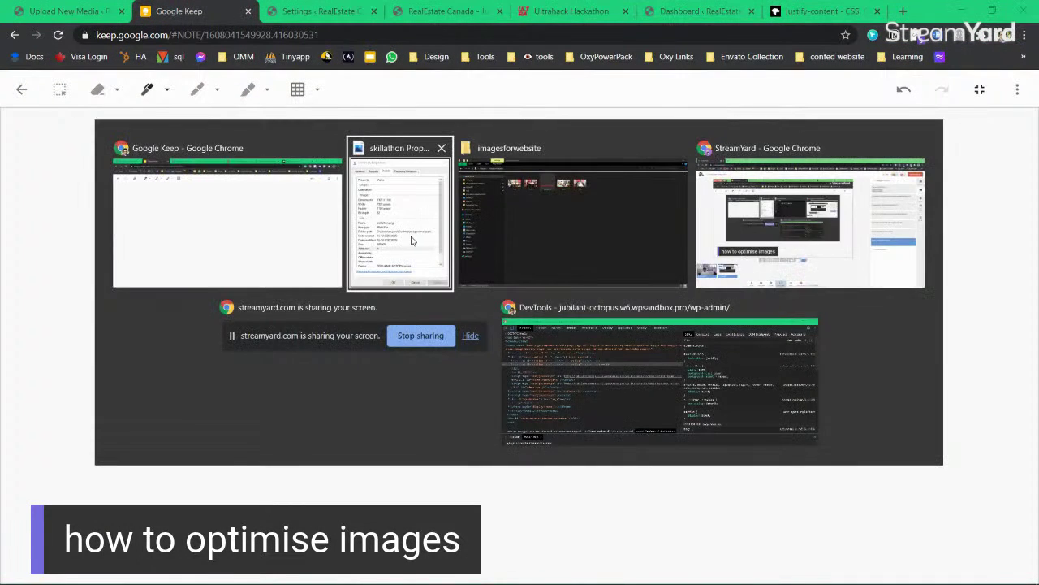
{"action": "left_click", "coordinate": [411, 240]}
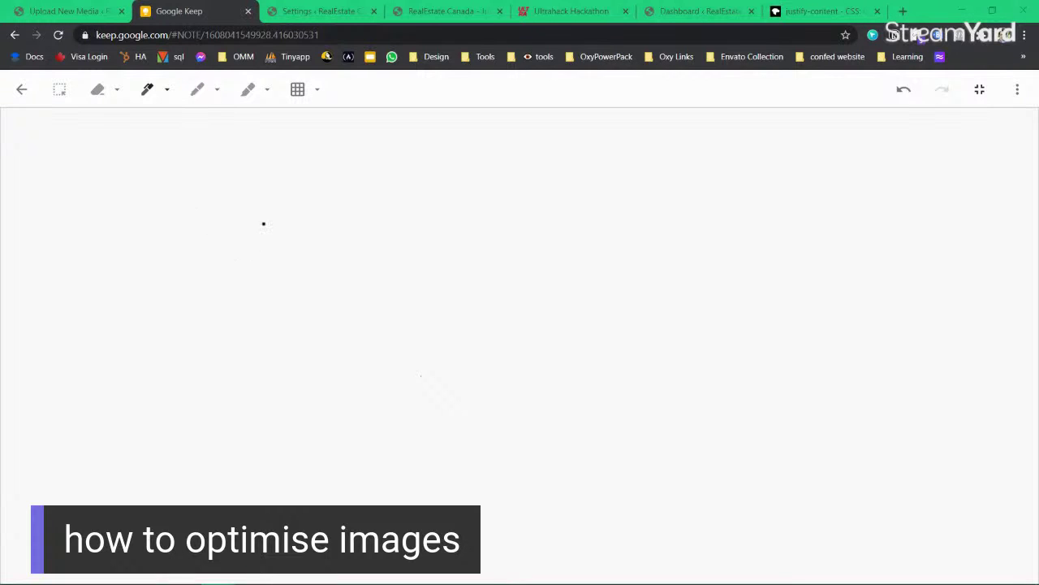
Step: View the skillathon image in Photos, close it and return to the blank Google Keep drawing
{"action": "key", "text": "alt+Tab"}
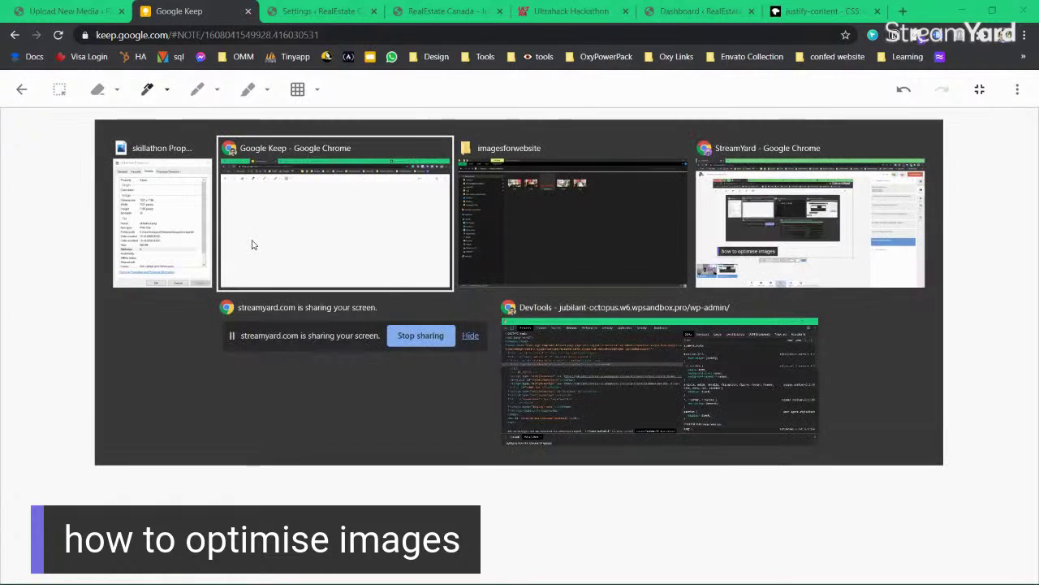
{"action": "left_click", "coordinate": [513, 235]}
{"action": "key", "text": "alt+Tab"}
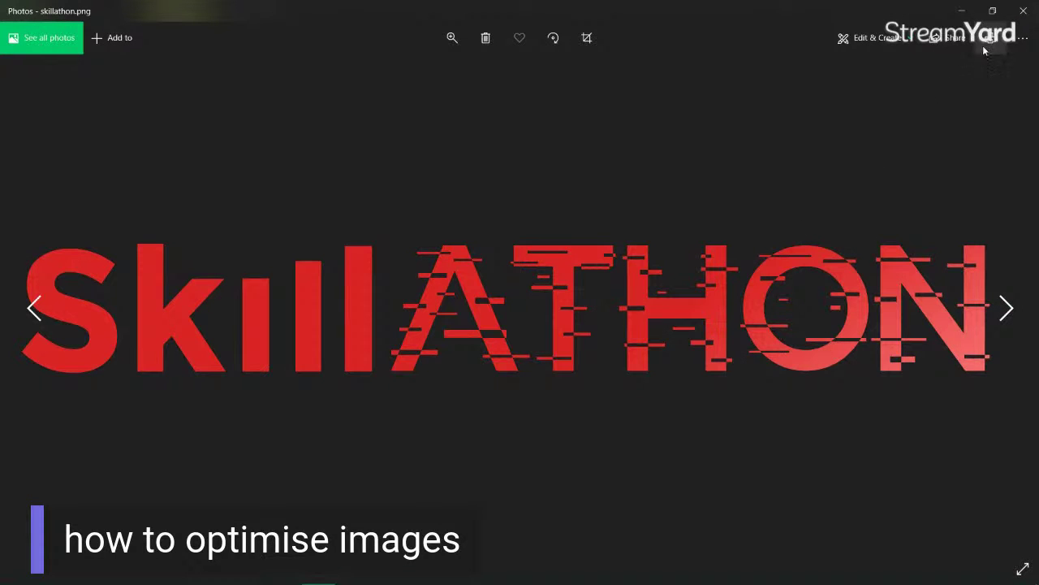
{"action": "left_click", "coordinate": [1023, 10]}
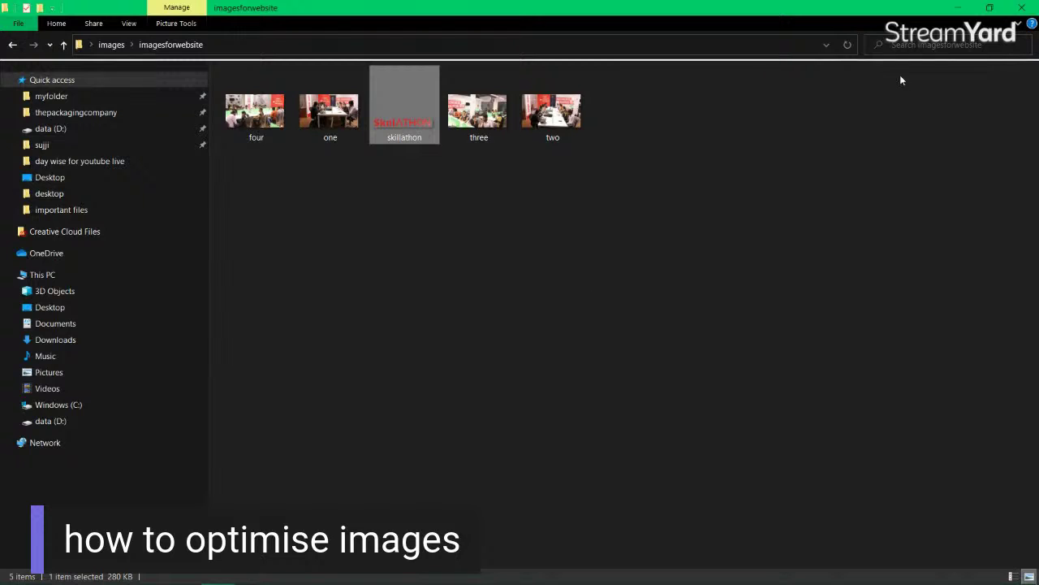
{"action": "left_click", "coordinate": [958, 8]}
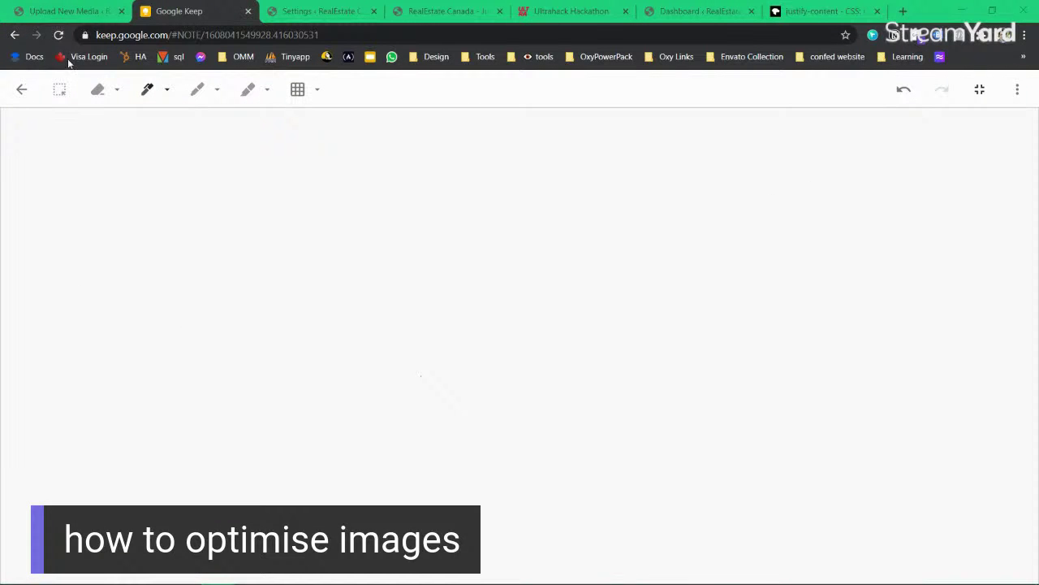
Step: Sketch a wide rectangle for the image and handwrite its dimensions "7321 X 1186" in a box beside it
{"action": "mouse_move", "coordinate": [95, 153]}
{"action": "left_mouse_down"}
{"action": "mouse_move", "coordinate": [101, 207]}
{"action": "mouse_move", "coordinate": [288, 133]}
{"action": "mouse_move", "coordinate": [476, 121]}
{"action": "mouse_move", "coordinate": [345, 220]}
{"action": "mouse_move", "coordinate": [136, 218]}
{"action": "mouse_move", "coordinate": [104, 204]}
{"action": "left_mouse_up"}
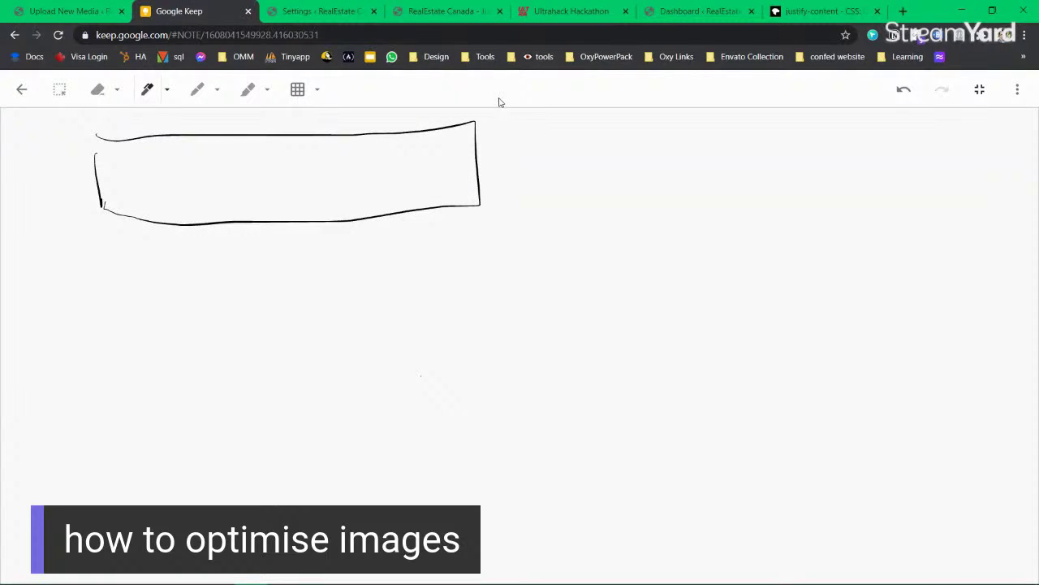
{"action": "left_click_drag", "start_coordinate": [494, 142], "coordinate": [518, 159]}
{"action": "left_click_drag", "start_coordinate": [502, 197], "coordinate": [526, 208]}
{"action": "mouse_move", "coordinate": [547, 194]}
{"action": "left_mouse_down"}
{"action": "mouse_move", "coordinate": [542, 220]}
{"action": "mouse_move", "coordinate": [627, 211]}
{"action": "left_mouse_up"}
{"action": "left_click_drag", "start_coordinate": [624, 183], "coordinate": [607, 213]}
{"action": "mouse_move", "coordinate": [690, 177]}
{"action": "left_mouse_down"}
{"action": "mouse_move", "coordinate": [684, 192]}
{"action": "mouse_move", "coordinate": [689, 182]}
{"action": "left_mouse_up"}
{"action": "left_click_drag", "start_coordinate": [716, 180], "coordinate": [708, 195]}
{"action": "mouse_move", "coordinate": [503, 180]}
{"action": "left_mouse_down"}
{"action": "mouse_move", "coordinate": [513, 249]}
{"action": "mouse_move", "coordinate": [698, 168]}
{"action": "mouse_move", "coordinate": [736, 236]}
{"action": "mouse_move", "coordinate": [510, 253]}
{"action": "left_mouse_up"}
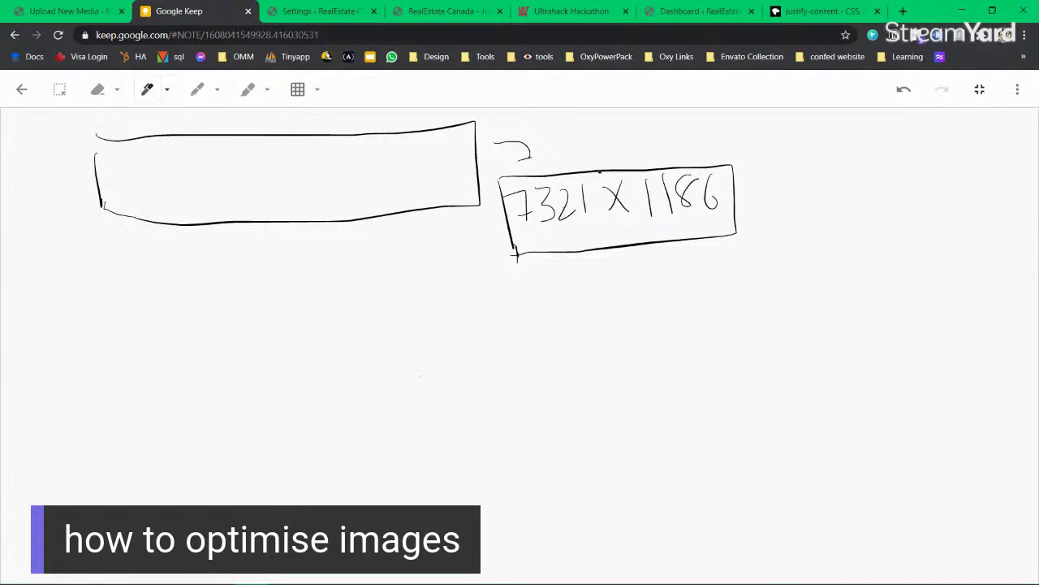
Step: Mark the last digits with arrows, box the 732, and handwrite a boxed "732 x 118" below the original dimensions
{"action": "mouse_move", "coordinate": [577, 167]}
{"action": "left_mouse_down"}
{"action": "mouse_move", "coordinate": [649, 154]}
{"action": "mouse_move", "coordinate": [591, 162]}
{"action": "left_mouse_up"}
{"action": "mouse_move", "coordinate": [520, 242]}
{"action": "left_mouse_down"}
{"action": "mouse_move", "coordinate": [552, 237]}
{"action": "mouse_move", "coordinate": [581, 203]}
{"action": "mouse_move", "coordinate": [561, 169]}
{"action": "mouse_move", "coordinate": [502, 182]}
{"action": "mouse_move", "coordinate": [513, 250]}
{"action": "left_mouse_up"}
{"action": "mouse_move", "coordinate": [510, 300]}
{"action": "left_mouse_down"}
{"action": "mouse_move", "coordinate": [518, 328]}
{"action": "mouse_move", "coordinate": [529, 314]}
{"action": "left_mouse_up"}
{"action": "mouse_move", "coordinate": [546, 296]}
{"action": "left_mouse_down"}
{"action": "mouse_move", "coordinate": [548, 323]}
{"action": "mouse_move", "coordinate": [622, 291]}
{"action": "left_mouse_up"}
{"action": "left_click", "coordinate": [605, 305]}
{"action": "left_click_drag", "start_coordinate": [610, 299], "coordinate": [629, 311]}
{"action": "mouse_move", "coordinate": [637, 283]}
{"action": "left_mouse_down"}
{"action": "mouse_move", "coordinate": [639, 305]}
{"action": "mouse_move", "coordinate": [654, 305]}
{"action": "left_mouse_up"}
{"action": "left_click_drag", "start_coordinate": [683, 273], "coordinate": [674, 274]}
{"action": "mouse_move", "coordinate": [497, 276]}
{"action": "left_mouse_down"}
{"action": "mouse_move", "coordinate": [510, 341]}
{"action": "mouse_move", "coordinate": [700, 299]}
{"action": "mouse_move", "coordinate": [534, 341]}
{"action": "left_mouse_up"}
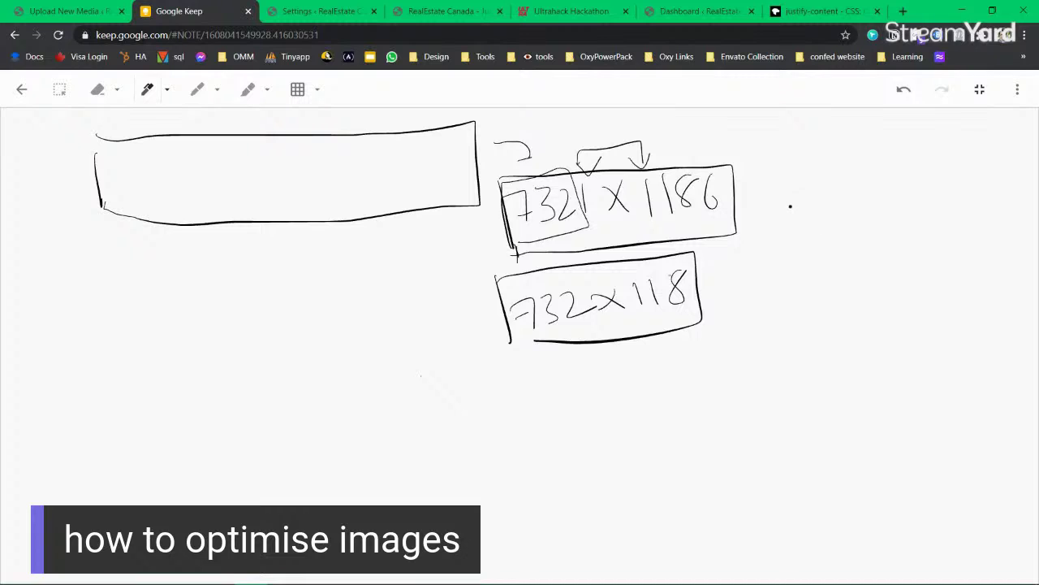
Step: Handwrite a circled note for the original size divided by 10, with arrows linking it to the reduced dimensions
{"action": "mouse_move", "coordinate": [757, 197]}
{"action": "left_mouse_down"}
{"action": "mouse_move", "coordinate": [725, 265]}
{"action": "mouse_move", "coordinate": [744, 278]}
{"action": "left_mouse_up"}
{"action": "left_click_drag", "start_coordinate": [881, 173], "coordinate": [858, 252]}
{"action": "mouse_move", "coordinate": [795, 210]}
{"action": "left_mouse_down"}
{"action": "mouse_move", "coordinate": [856, 203]}
{"action": "mouse_move", "coordinate": [890, 221]}
{"action": "left_mouse_up"}
{"action": "mouse_move", "coordinate": [903, 204]}
{"action": "left_mouse_down"}
{"action": "mouse_move", "coordinate": [898, 213]}
{"action": "mouse_move", "coordinate": [903, 203]}
{"action": "left_mouse_up"}
{"action": "mouse_move", "coordinate": [899, 148]}
{"action": "left_mouse_down"}
{"action": "mouse_move", "coordinate": [820, 154]}
{"action": "mouse_move", "coordinate": [845, 276]}
{"action": "mouse_move", "coordinate": [908, 165]}
{"action": "left_mouse_up"}
{"action": "mouse_move", "coordinate": [818, 259]}
{"action": "left_mouse_down"}
{"action": "mouse_move", "coordinate": [741, 302]}
{"action": "mouse_move", "coordinate": [745, 312]}
{"action": "left_mouse_up"}
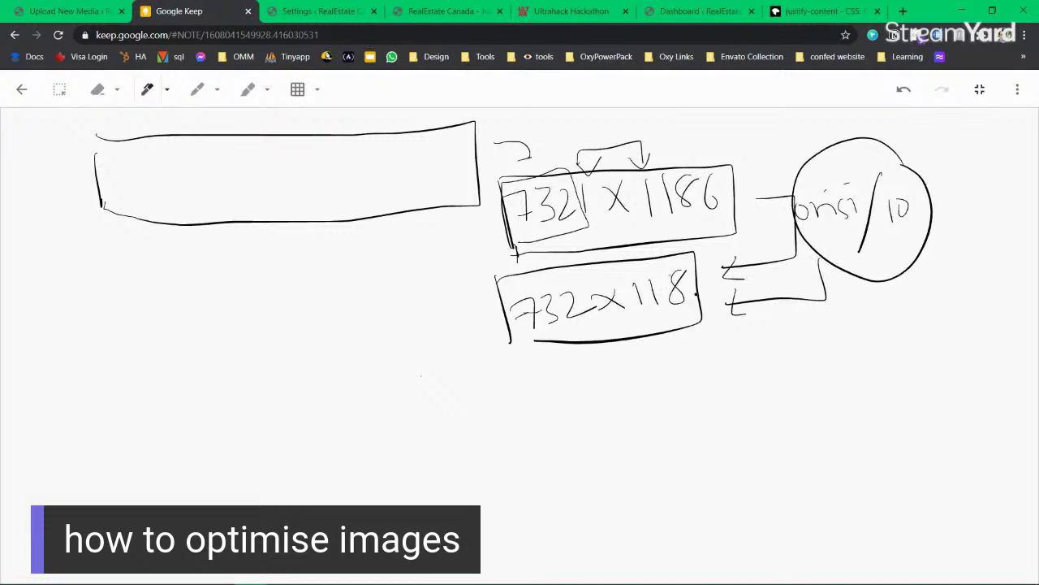
Step: Overwrite the final 8 of the reduced dimensions and handwrite the rounded size "732 x 119" in a box below
{"action": "mouse_move", "coordinate": [682, 273]}
{"action": "left_mouse_down"}
{"action": "mouse_move", "coordinate": [661, 284]}
{"action": "mouse_move", "coordinate": [679, 309]}
{"action": "mouse_move", "coordinate": [667, 272]}
{"action": "left_mouse_up"}
{"action": "mouse_move", "coordinate": [557, 366]}
{"action": "left_mouse_down"}
{"action": "mouse_move", "coordinate": [578, 381]}
{"action": "mouse_move", "coordinate": [648, 371]}
{"action": "left_mouse_up"}
{"action": "left_click", "coordinate": [642, 367]}
{"action": "mouse_move", "coordinate": [659, 360]}
{"action": "left_mouse_down"}
{"action": "mouse_move", "coordinate": [643, 372]}
{"action": "mouse_move", "coordinate": [665, 374]}
{"action": "left_mouse_up"}
{"action": "mouse_move", "coordinate": [676, 349]}
{"action": "left_mouse_down"}
{"action": "mouse_move", "coordinate": [678, 367]}
{"action": "mouse_move", "coordinate": [700, 362]}
{"action": "left_mouse_up"}
{"action": "mouse_move", "coordinate": [584, 346]}
{"action": "left_mouse_down"}
{"action": "mouse_move", "coordinate": [570, 411]}
{"action": "mouse_move", "coordinate": [744, 370]}
{"action": "mouse_move", "coordinate": [581, 412]}
{"action": "left_mouse_up"}
{"action": "left_click", "coordinate": [583, 402]}
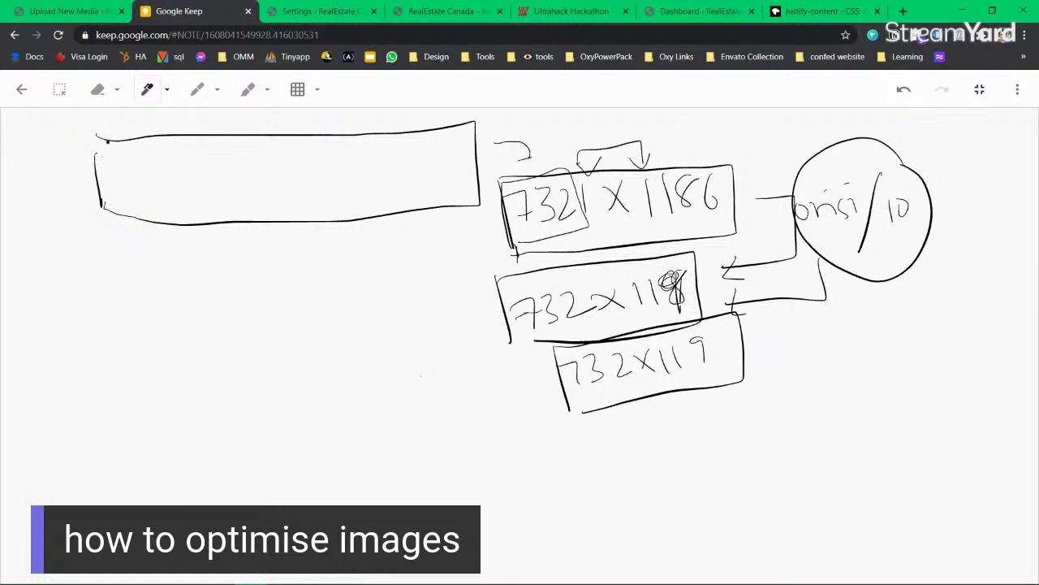
Step: Draw an arrow from the large rectangle and sketch a smaller rectangle below it, labelling its sides with circled "w" and "h"
{"action": "mouse_move", "coordinate": [97, 182]}
{"action": "left_mouse_down"}
{"action": "mouse_move", "coordinate": [68, 214]}
{"action": "mouse_move", "coordinate": [80, 229]}
{"action": "left_mouse_up"}
{"action": "mouse_move", "coordinate": [87, 297]}
{"action": "left_mouse_down"}
{"action": "mouse_move", "coordinate": [93, 349]}
{"action": "mouse_move", "coordinate": [201, 324]}
{"action": "mouse_move", "coordinate": [88, 351]}
{"action": "left_mouse_up"}
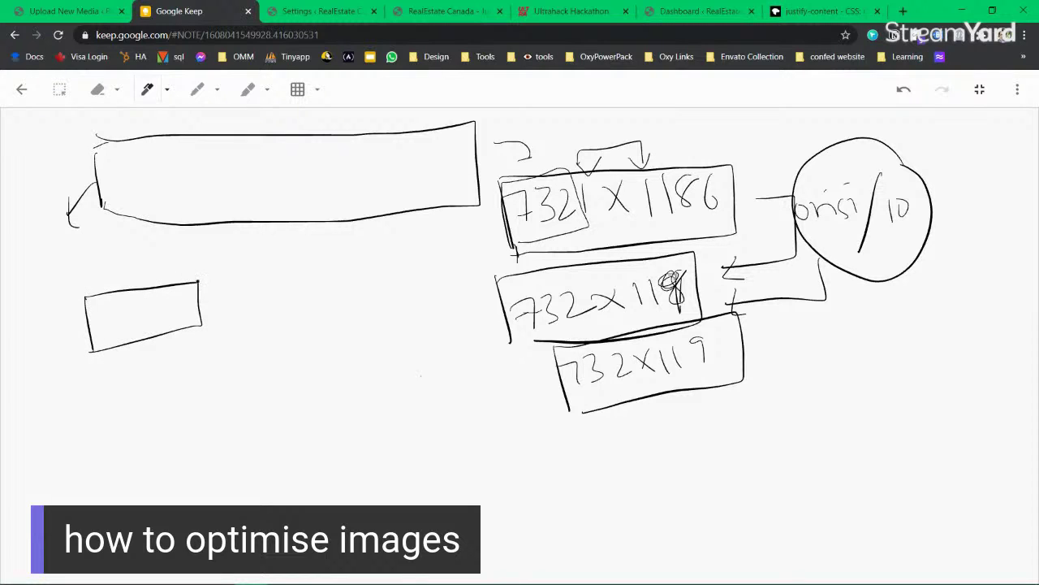
{"action": "mouse_move", "coordinate": [165, 268]}
{"action": "left_mouse_down"}
{"action": "mouse_move", "coordinate": [204, 318]}
{"action": "mouse_move", "coordinate": [216, 305]}
{"action": "left_mouse_up"}
{"action": "mouse_move", "coordinate": [214, 298]}
{"action": "left_mouse_down"}
{"action": "mouse_move", "coordinate": [214, 320]}
{"action": "mouse_move", "coordinate": [208, 288]}
{"action": "mouse_move", "coordinate": [183, 271]}
{"action": "mouse_move", "coordinate": [215, 295]}
{"action": "left_mouse_up"}
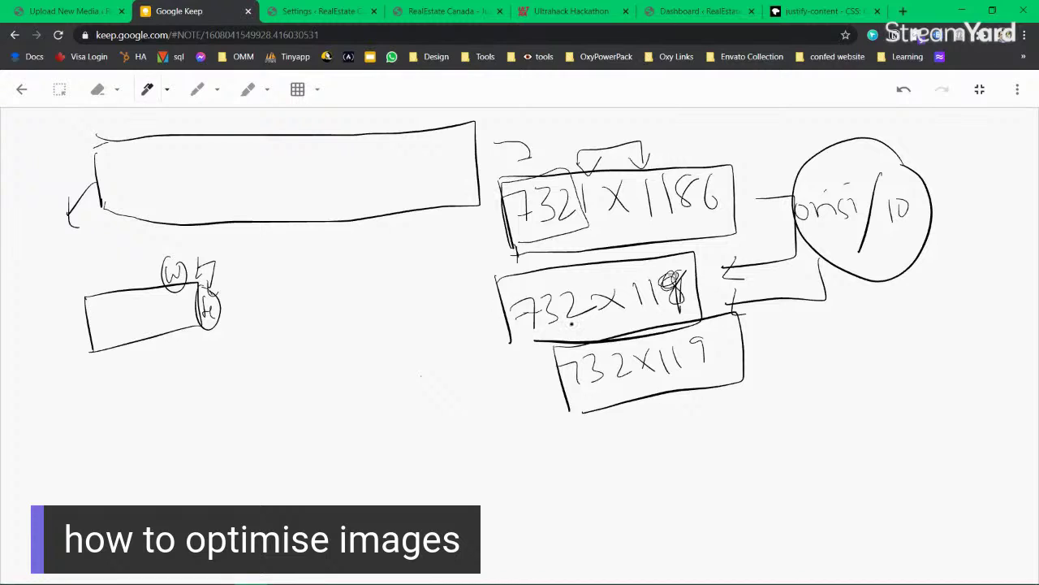
Step: Handwrite width and height labels beside the "732 x 119" box, circling the "h" at its end
{"action": "left_click_drag", "start_coordinate": [536, 341], "coordinate": [507, 347]}
{"action": "left_click_drag", "start_coordinate": [724, 333], "coordinate": [716, 363]}
{"action": "left_click_drag", "start_coordinate": [735, 323], "coordinate": [731, 322]}
{"action": "left_click_drag", "start_coordinate": [536, 357], "coordinate": [532, 356]}
{"action": "mouse_move", "coordinate": [538, 365]}
{"action": "left_mouse_down"}
{"action": "mouse_move", "coordinate": [529, 398]}
{"action": "mouse_move", "coordinate": [552, 404]}
{"action": "mouse_move", "coordinate": [507, 380]}
{"action": "left_mouse_up"}
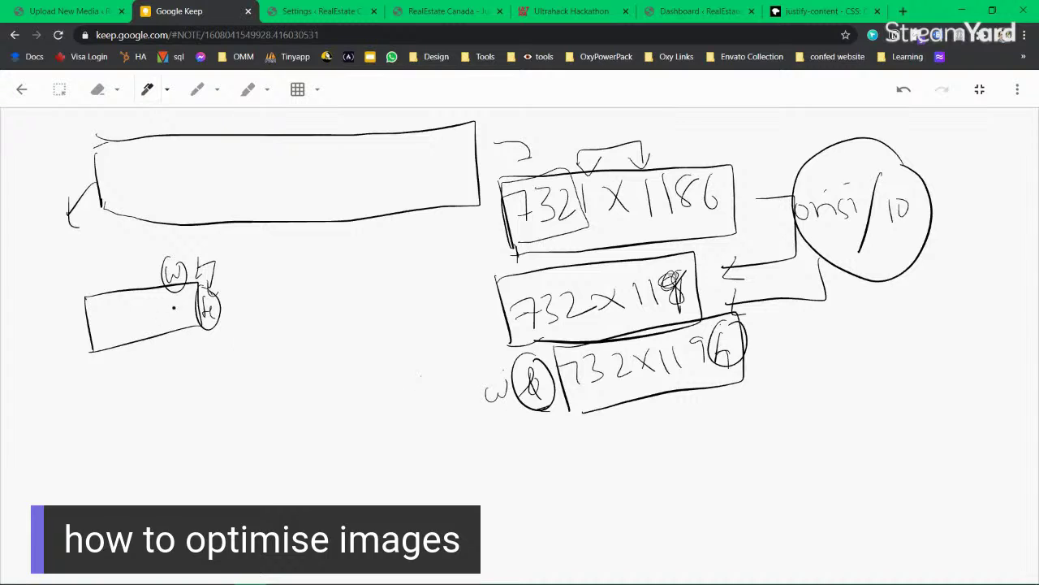
Step: Handwrite "w x h" beside the small rectangle with both letters outlined, and underline 732 and 119 in the reduced dimensions
{"action": "mouse_move", "coordinate": [247, 321]}
{"action": "left_mouse_down"}
{"action": "mouse_move", "coordinate": [276, 323]}
{"action": "mouse_move", "coordinate": [243, 362]}
{"action": "mouse_move", "coordinate": [272, 355]}
{"action": "left_mouse_up"}
{"action": "left_click_drag", "start_coordinate": [322, 307], "coordinate": [332, 331]}
{"action": "mouse_move", "coordinate": [313, 325]}
{"action": "left_mouse_down"}
{"action": "mouse_move", "coordinate": [334, 315]}
{"action": "mouse_move", "coordinate": [377, 335]}
{"action": "left_mouse_up"}
{"action": "left_click_drag", "start_coordinate": [362, 278], "coordinate": [341, 327]}
{"action": "mouse_move", "coordinate": [571, 392]}
{"action": "left_mouse_down"}
{"action": "mouse_move", "coordinate": [635, 370]}
{"action": "mouse_move", "coordinate": [718, 373]}
{"action": "left_mouse_up"}
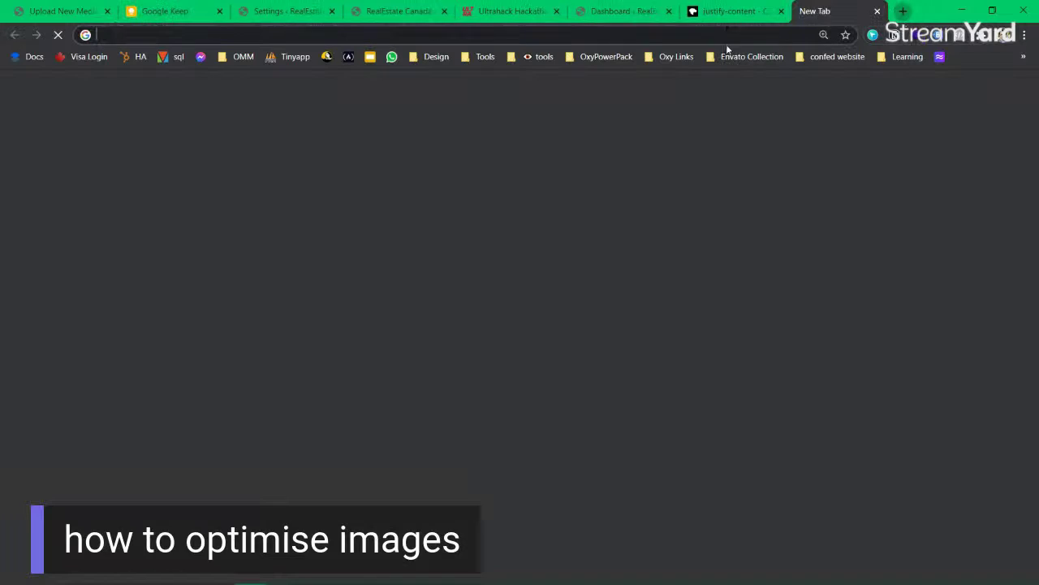
Step: Open the bookmarked Image Resize site, resizeimage.net, in a new tab
{"action": "left_click", "coordinate": [903, 11]}
{"action": "left_click", "coordinate": [490, 56]}
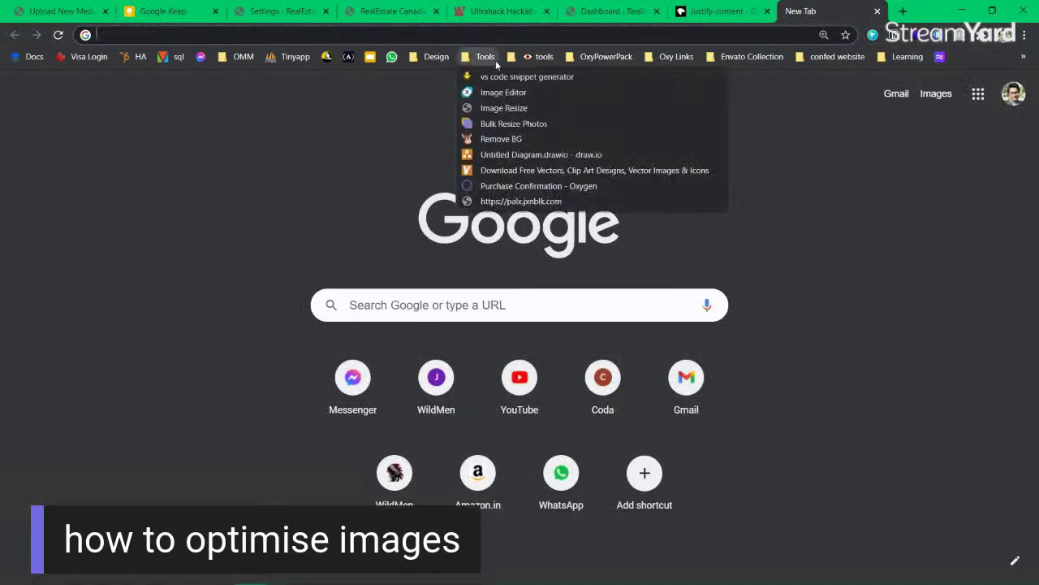
{"action": "left_click", "coordinate": [512, 108]}
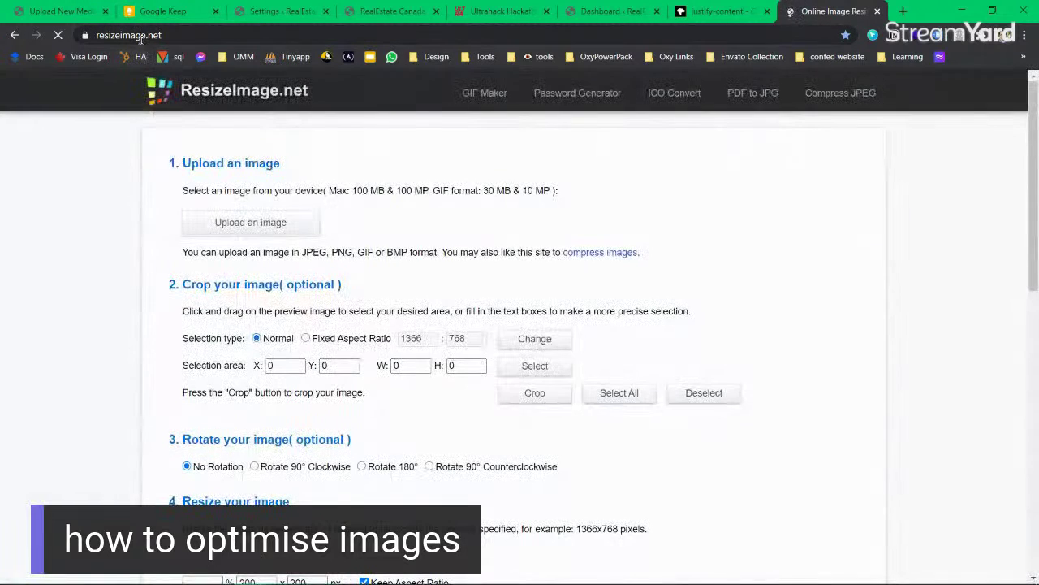
{"action": "left_click", "coordinate": [196, 35]}
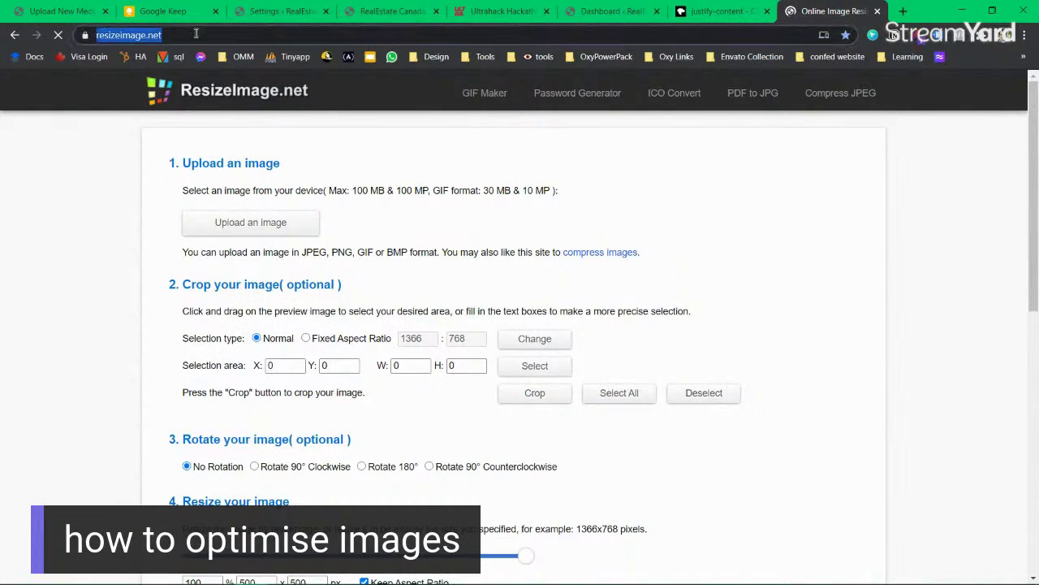
Step: Upload skillathon.png from a subfolder of the images folder to the resize tool
{"action": "left_click", "coordinate": [274, 225]}
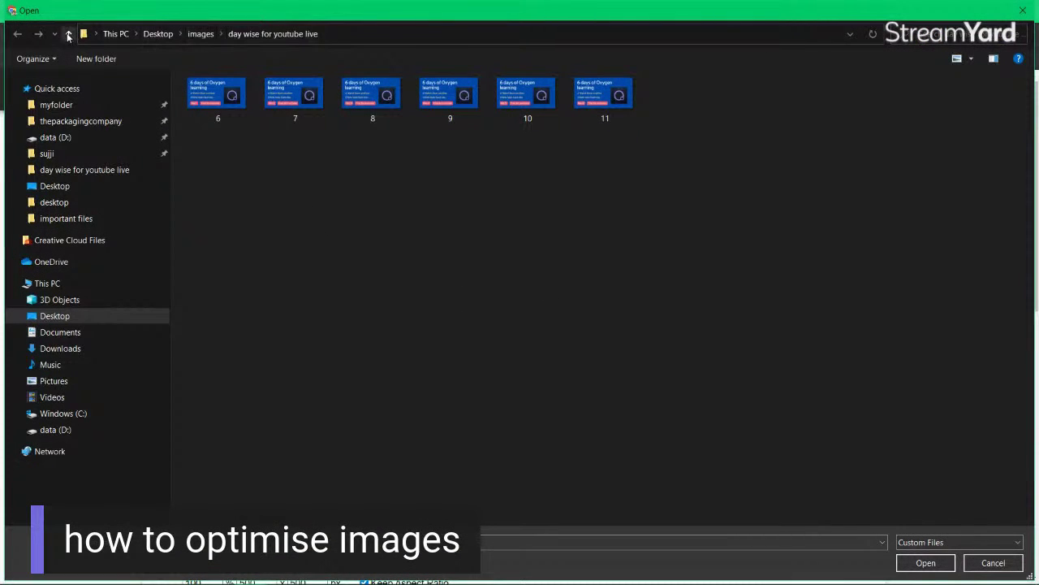
{"action": "left_click", "coordinate": [68, 33]}
{"action": "double_click", "coordinate": [286, 116]}
{"action": "double_click", "coordinate": [374, 122]}
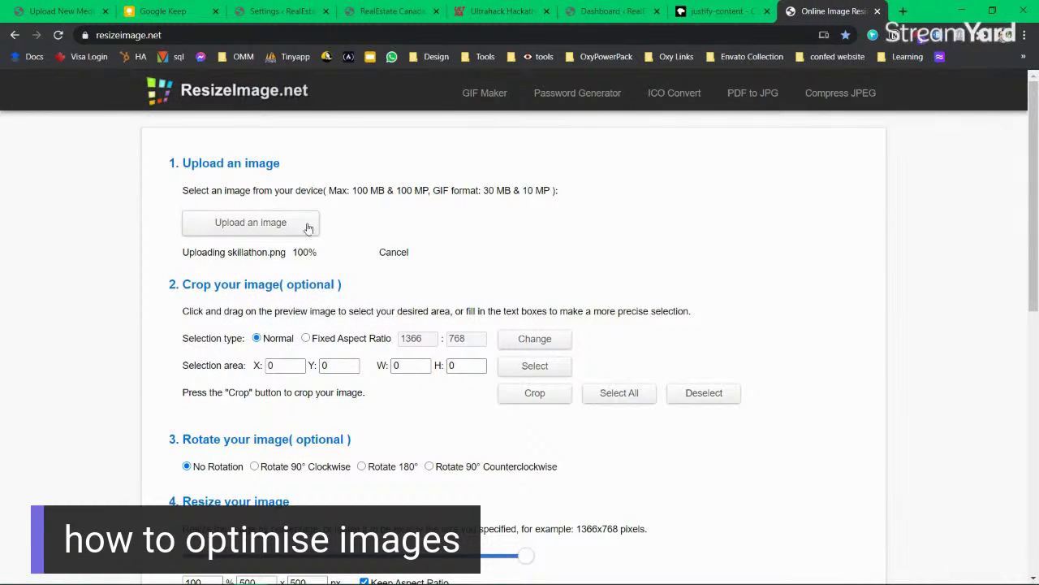
{"action": "scroll", "coordinate": [410, 252], "scroll_direction": "down", "scroll_amount": 1}
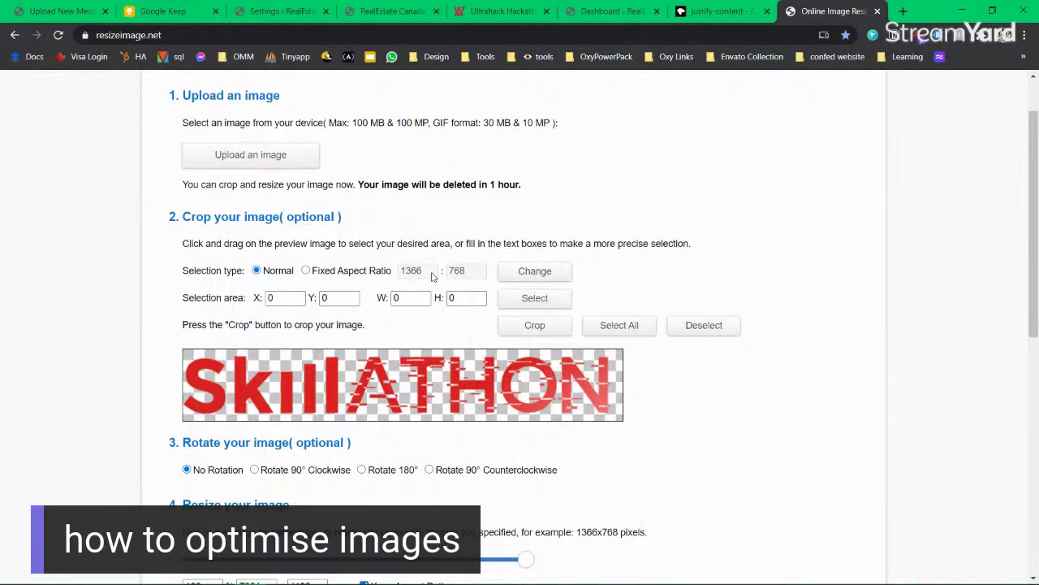
Step: Try scaling the logo down to 41% and turn its aspect ratio lock off and on again
{"action": "scroll", "coordinate": [340, 292], "scroll_direction": "down", "scroll_amount": 2}
{"action": "left_click", "coordinate": [270, 451]}
{"action": "left_click", "coordinate": [320, 450]}
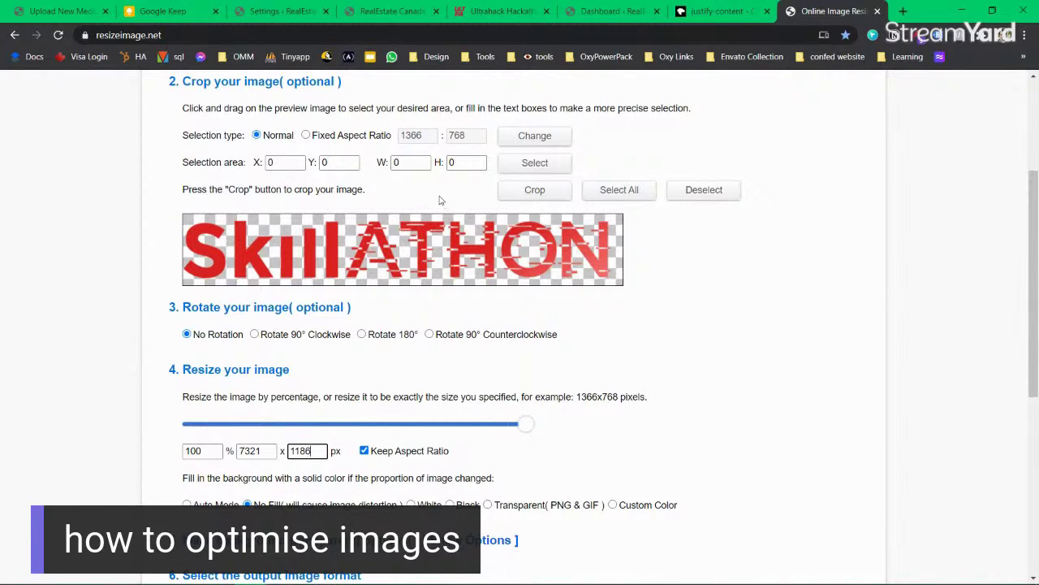
{"action": "double_click", "coordinate": [419, 160]}
{"action": "left_click_drag", "start_coordinate": [528, 425], "coordinate": [326, 426]}
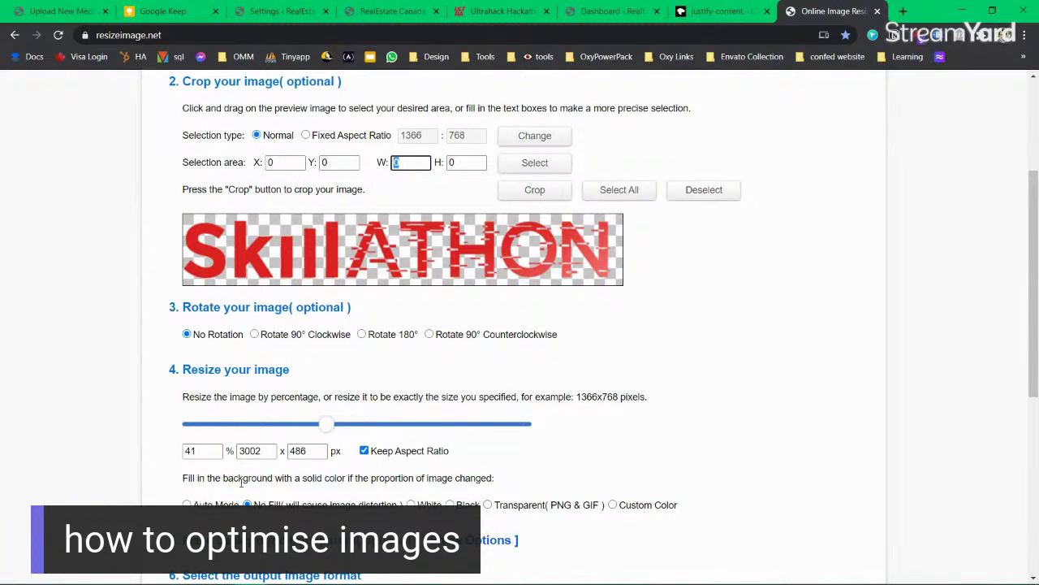
{"action": "left_click", "coordinate": [363, 451]}
{"action": "left_click", "coordinate": [365, 451]}
Step: Set the logo's resize percentage to 10, check it against the Google Keep sketch, and place the resize tab beside the sketch tab
{"action": "double_click", "coordinate": [203, 452]}
{"action": "type", "text": "10"}
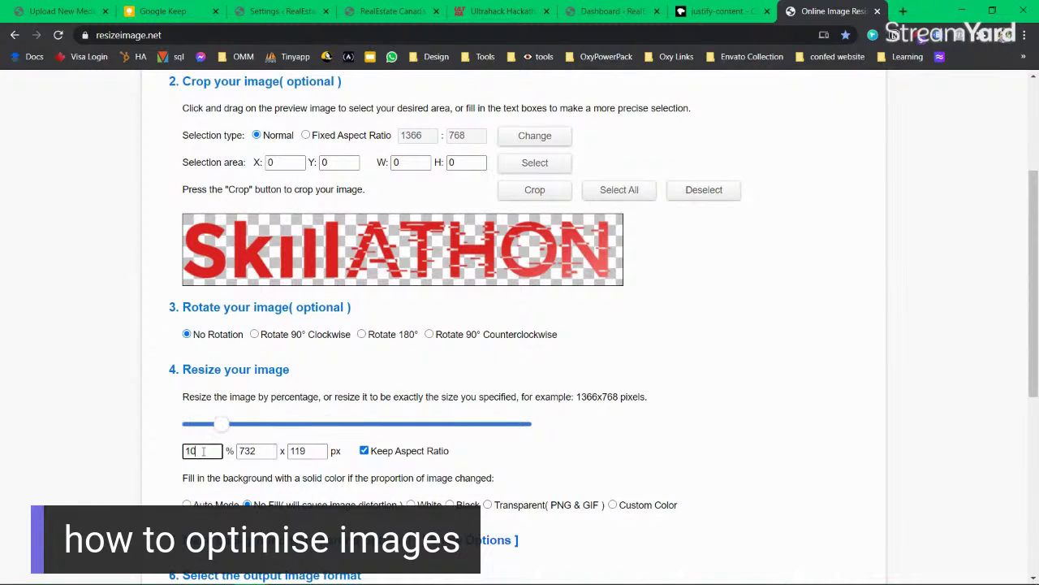
{"action": "double_click", "coordinate": [275, 456]}
{"action": "left_click", "coordinate": [312, 454]}
{"action": "left_click", "coordinate": [174, 12]}
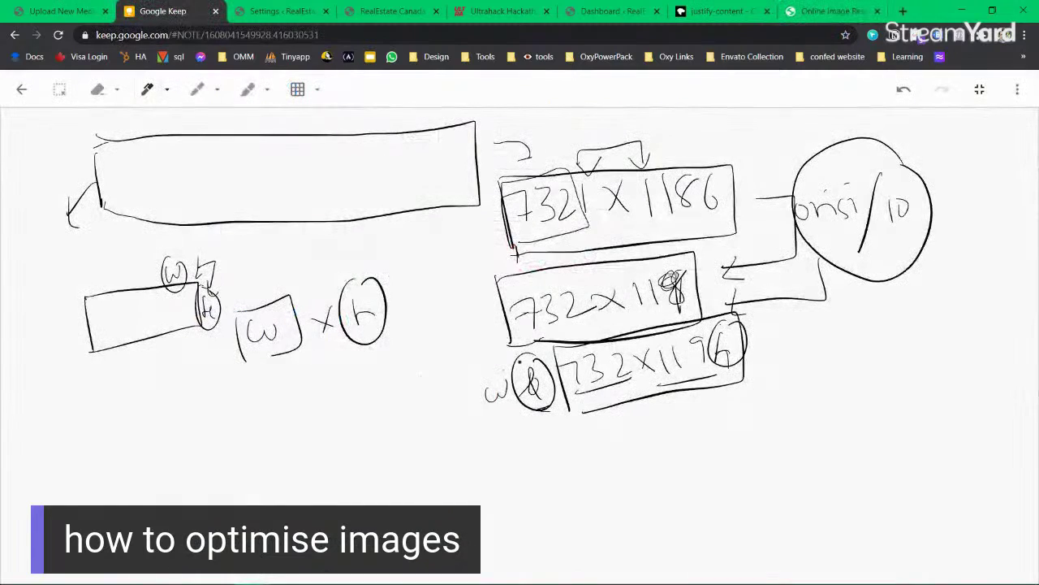
{"action": "left_click_drag", "start_coordinate": [824, 11], "coordinate": [286, 17]}
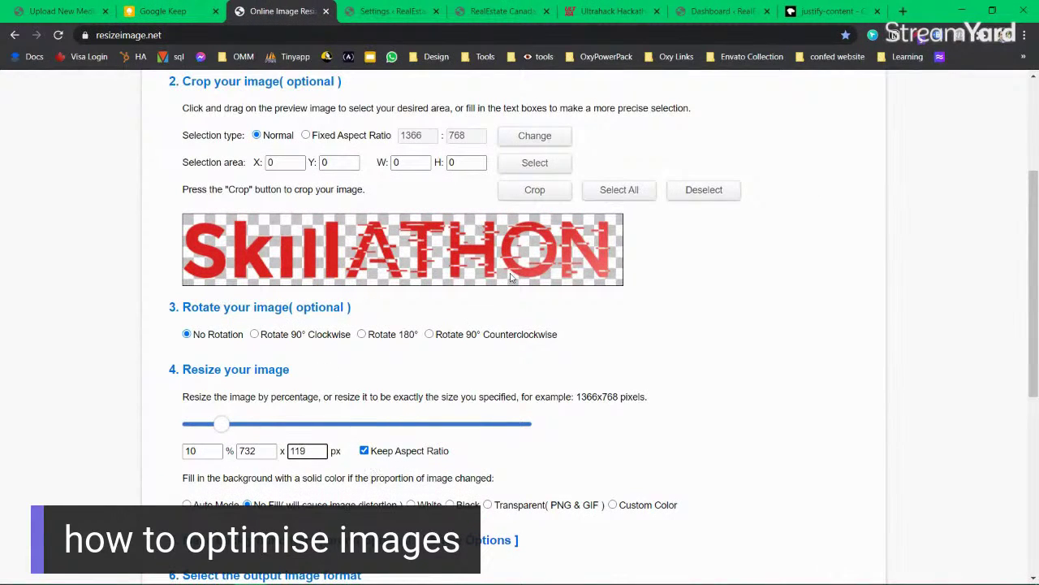
Step: Review the remaining output options and resize the logo at 10% as a PNG with default compression
{"action": "scroll", "coordinate": [343, 364], "scroll_direction": "down", "scroll_amount": 2}
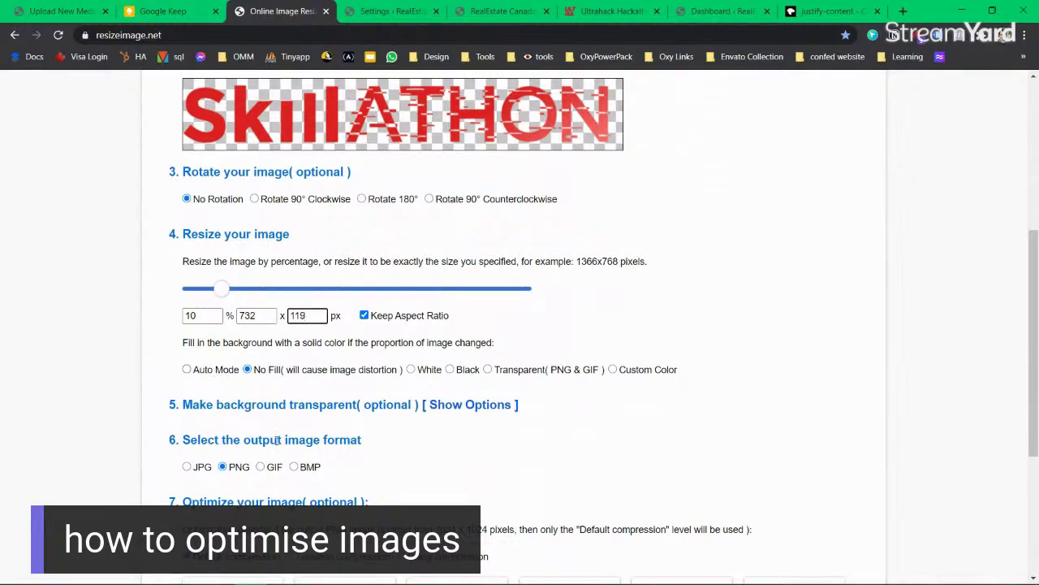
{"action": "scroll", "coordinate": [256, 479], "scroll_direction": "down", "scroll_amount": 1}
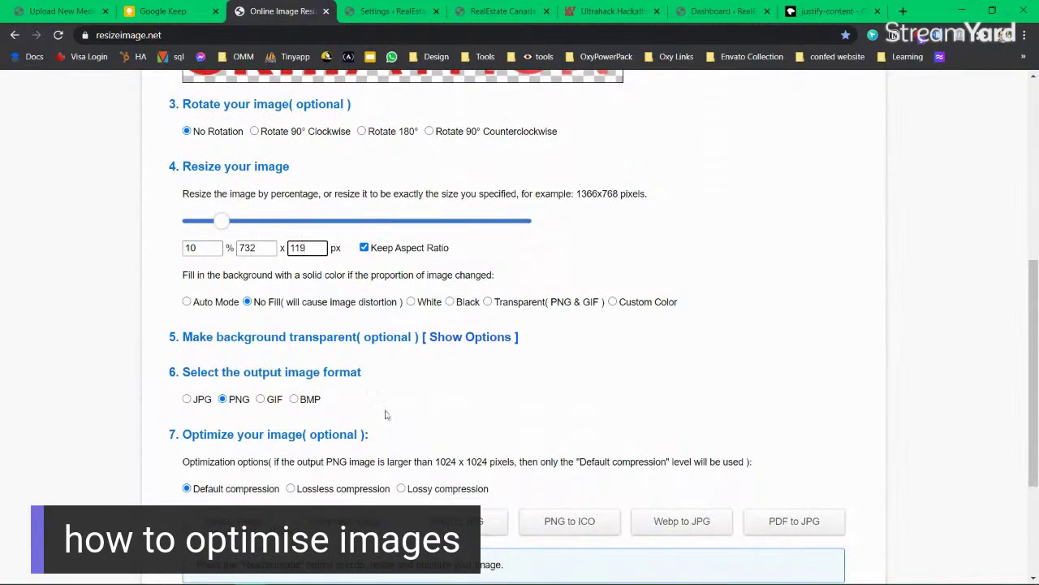
{"action": "scroll", "coordinate": [380, 426], "scroll_direction": "down", "scroll_amount": 2}
{"action": "scroll", "coordinate": [242, 441], "scroll_direction": "up", "scroll_amount": 5}
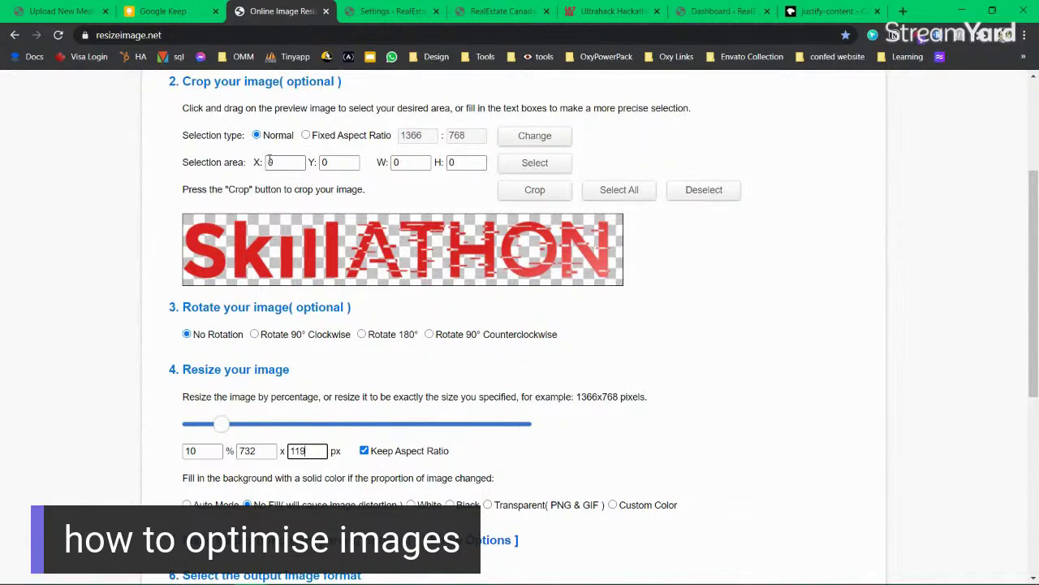
{"action": "double_click", "coordinate": [209, 457]}
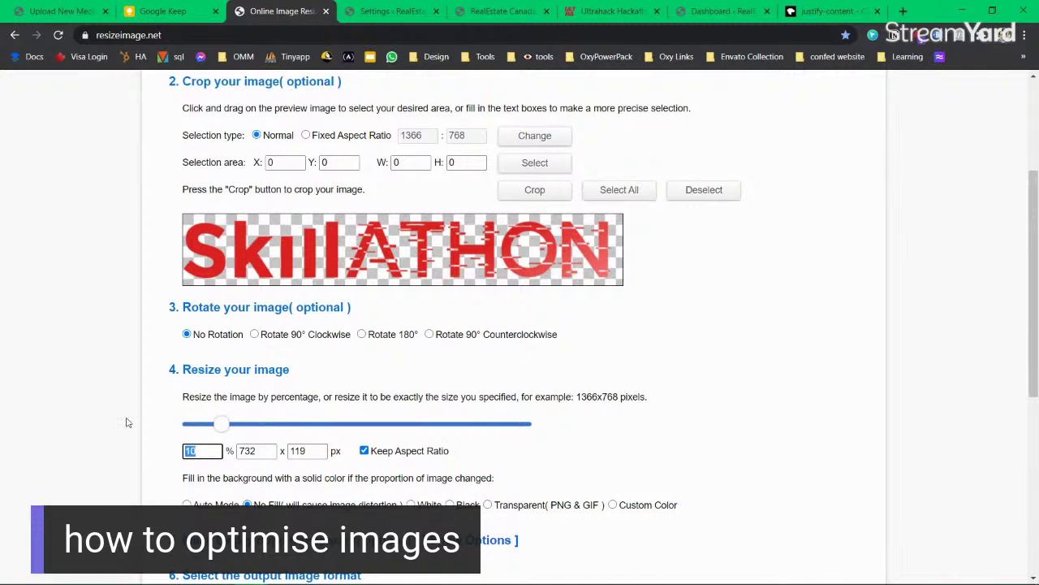
{"action": "scroll", "coordinate": [410, 406], "scroll_direction": "down", "scroll_amount": 2}
{"action": "scroll", "coordinate": [243, 406], "scroll_direction": "down", "scroll_amount": 2}
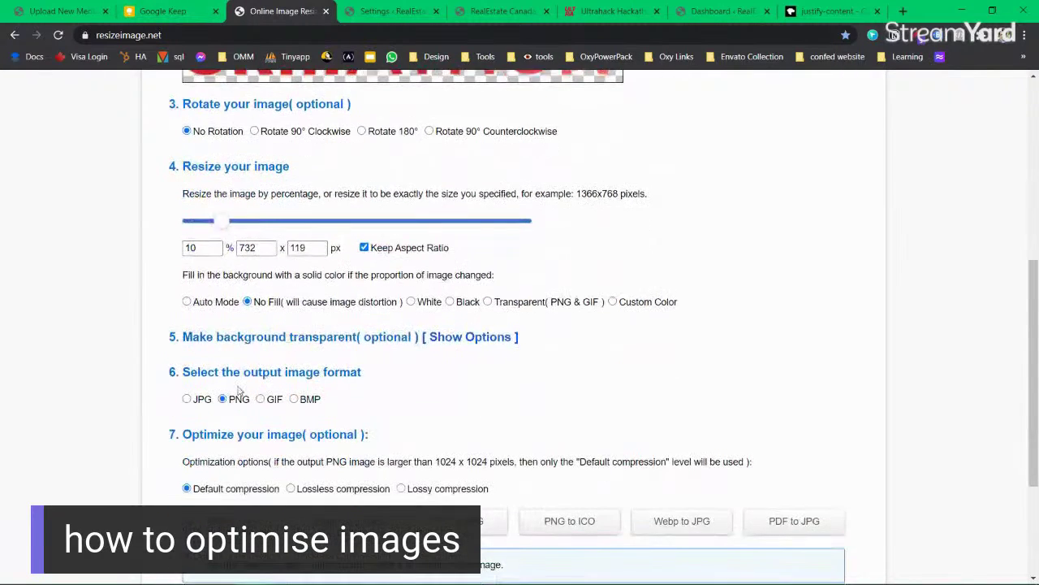
{"action": "left_click", "coordinate": [232, 457]}
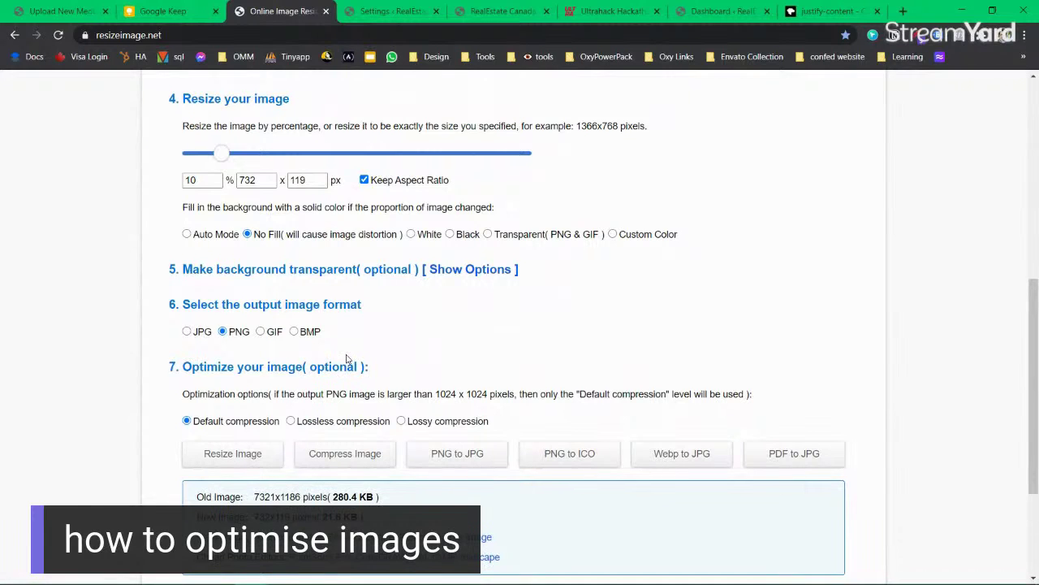
Step: Highlight the new image's file size and view the resized logo
{"action": "scroll", "coordinate": [349, 366], "scroll_direction": "down", "scroll_amount": 1}
{"action": "left_click_drag", "start_coordinate": [358, 449], "coordinate": [328, 449]}
{"action": "left_click", "coordinate": [233, 470]}
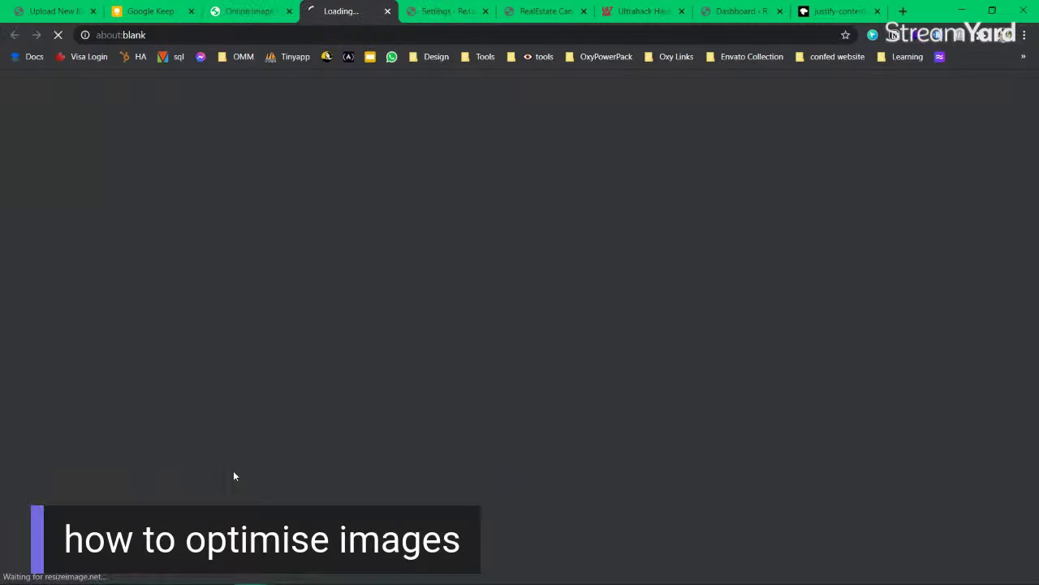
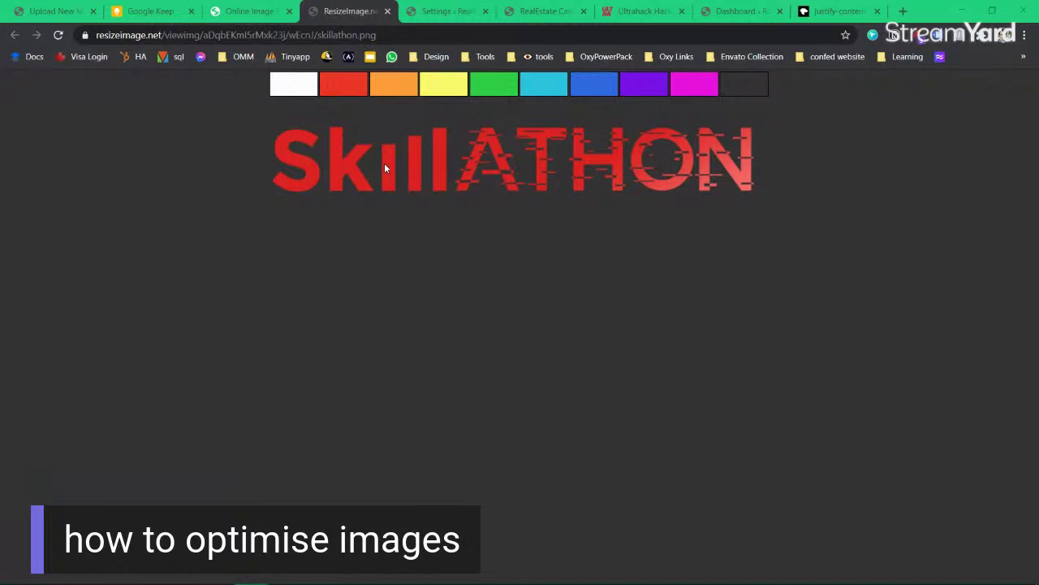
Step: Compare the old image's file size with the new one and recheck the resized logo's preview
{"action": "left_click", "coordinate": [243, 12]}
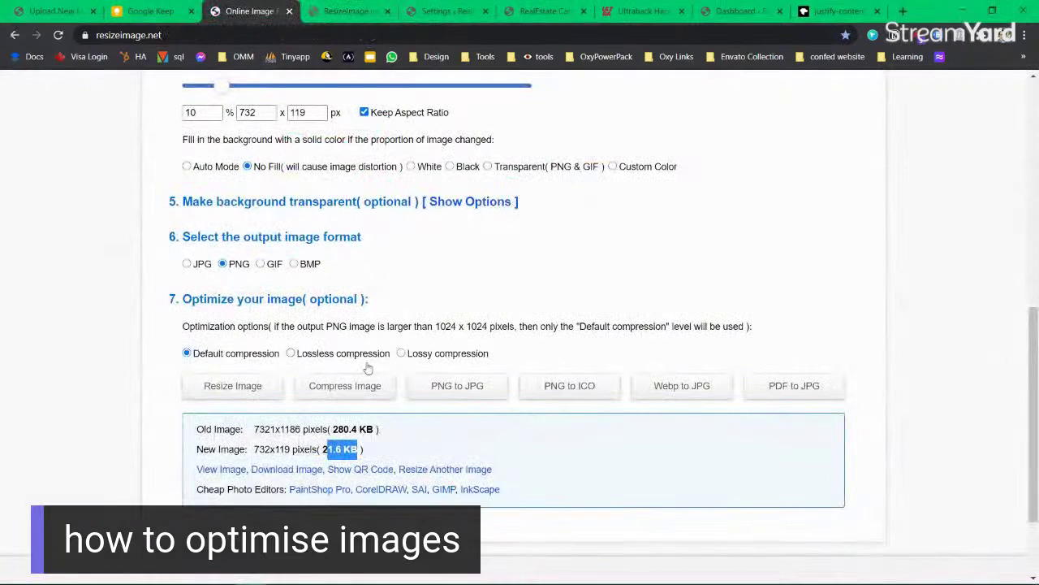
{"action": "left_click", "coordinate": [345, 429]}
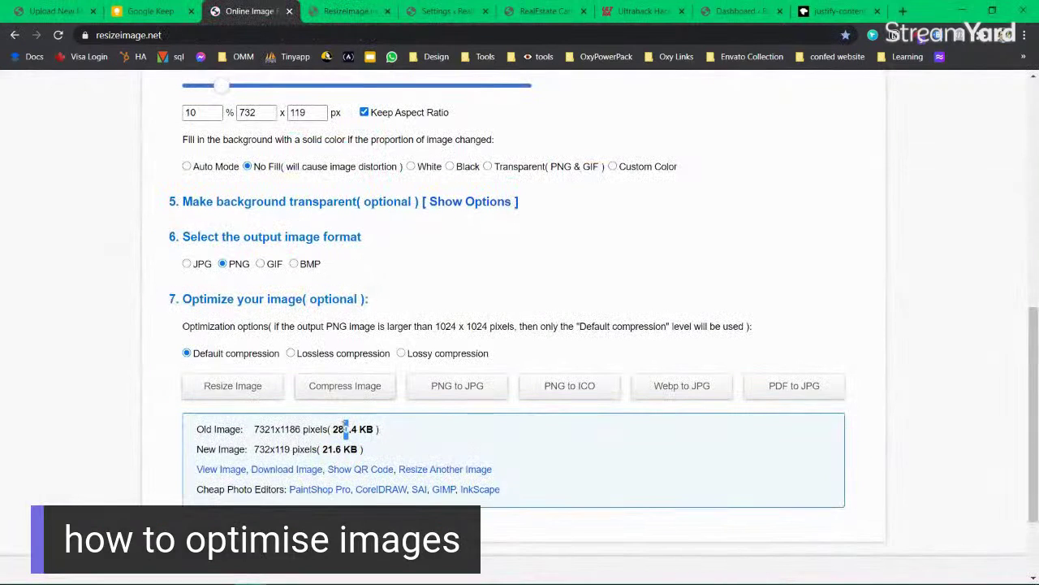
{"action": "left_click", "coordinate": [349, 11]}
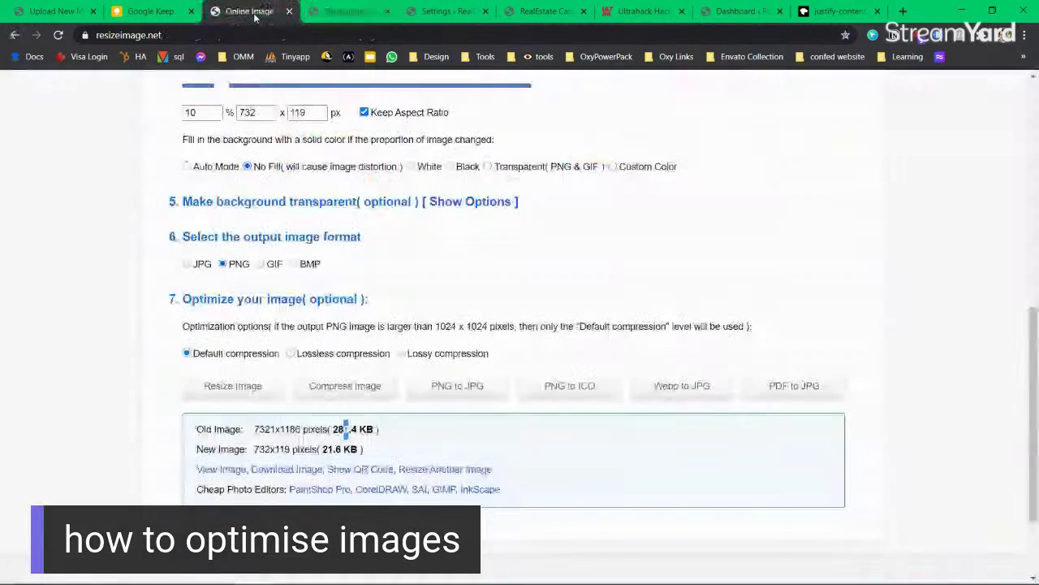
{"action": "left_click", "coordinate": [251, 12]}
{"action": "left_click", "coordinate": [337, 11]}
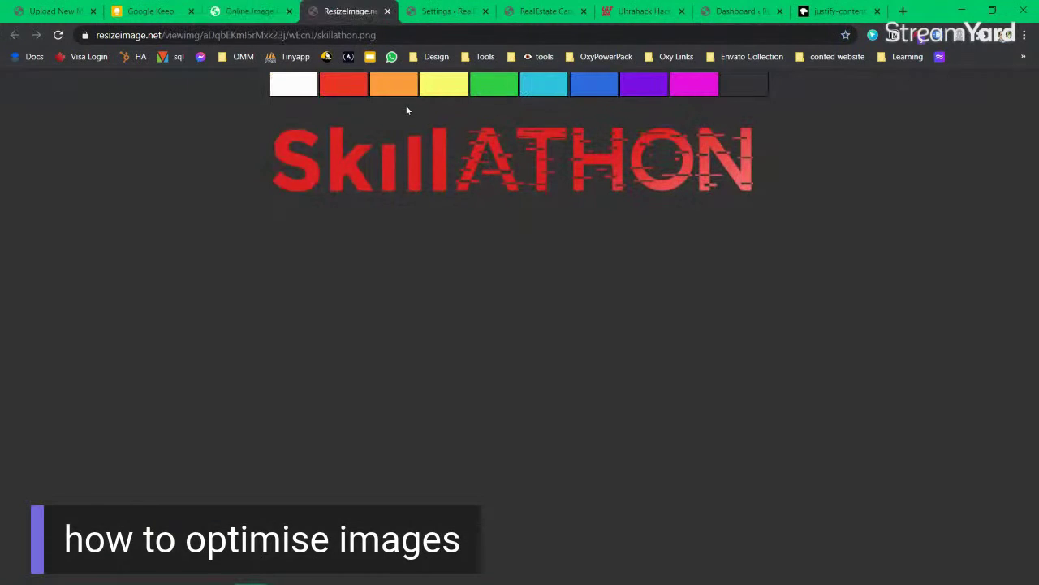
{"action": "left_click", "coordinate": [258, 15]}
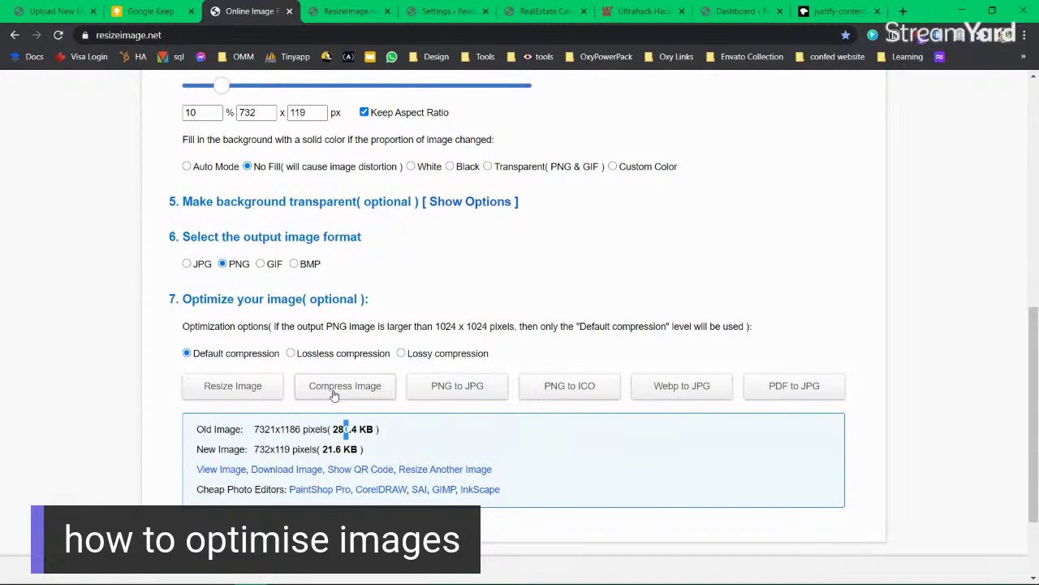
Step: Try compressing the resized logo further, switching the optimisation option to lossless compression
{"action": "left_click", "coordinate": [333, 388]}
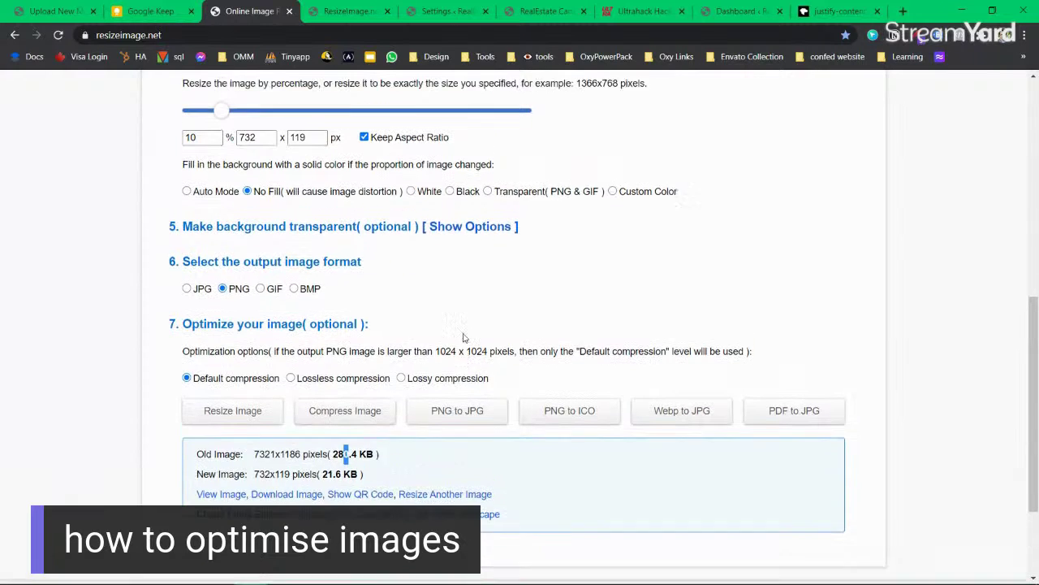
{"action": "scroll", "coordinate": [433, 288], "scroll_direction": "up", "scroll_amount": 1}
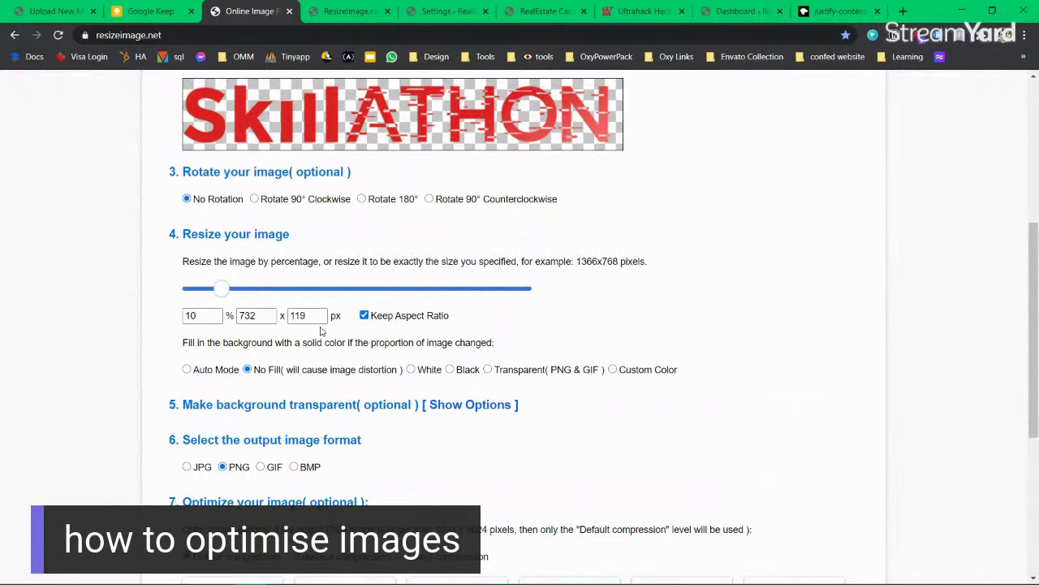
{"action": "scroll", "coordinate": [325, 325], "scroll_direction": "down", "scroll_amount": 1}
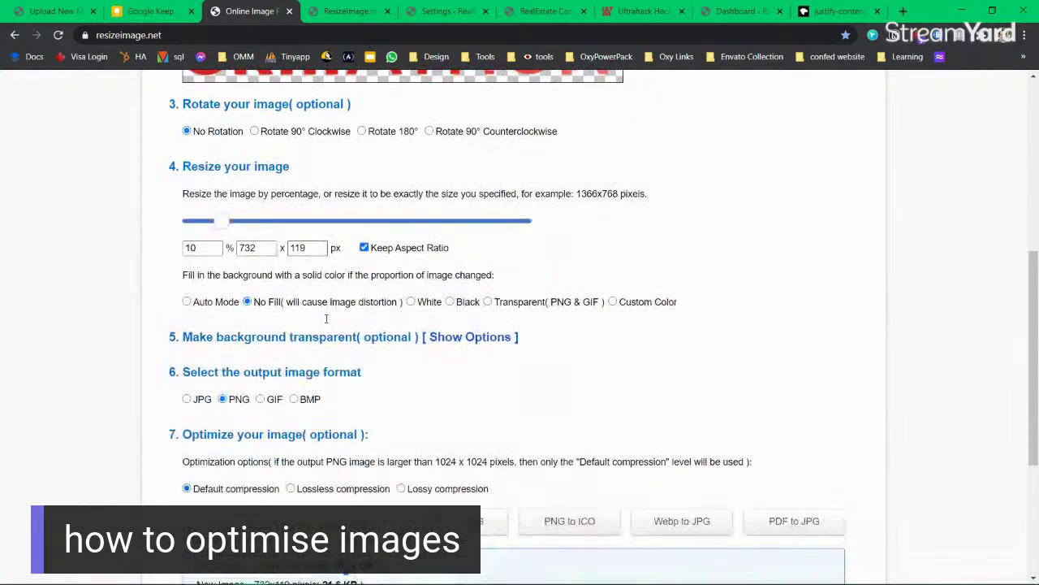
{"action": "left_click", "coordinate": [291, 489]}
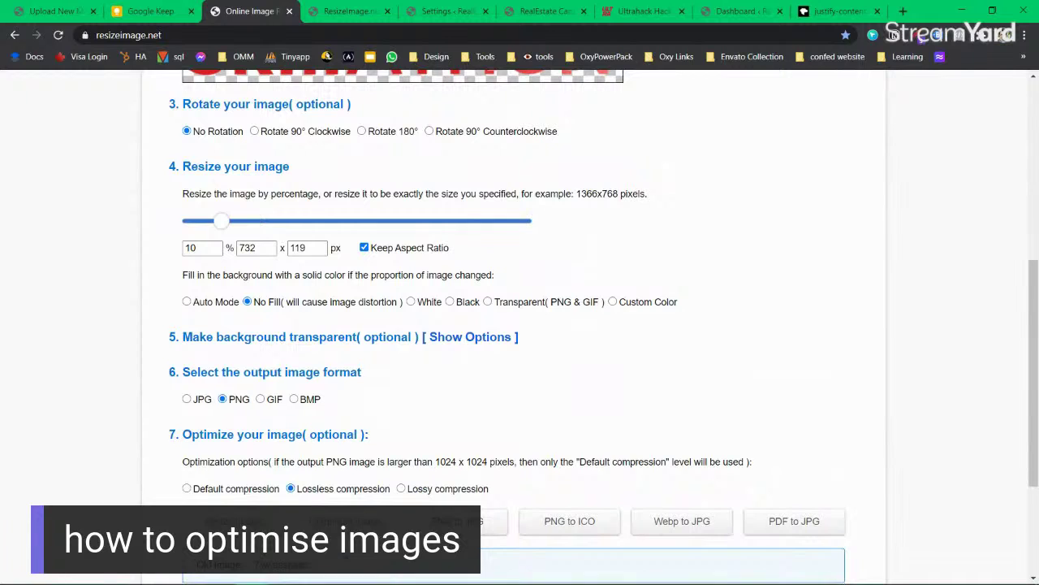
{"action": "scroll", "coordinate": [395, 387], "scroll_direction": "down", "scroll_amount": 2}
{"action": "left_click", "coordinate": [394, 388]}
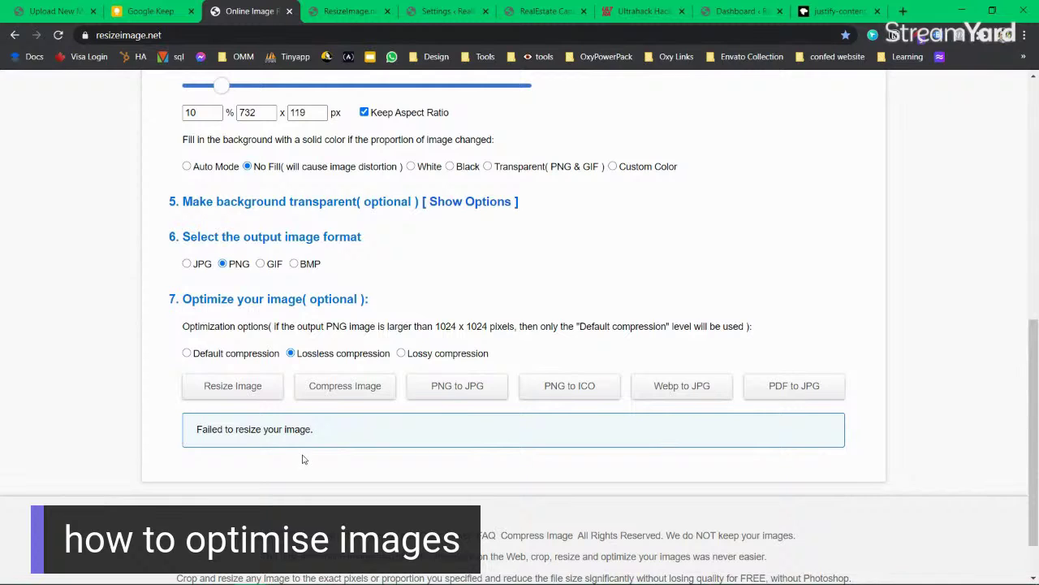
Step: Resize the logo again with default compression and view the resulting image
{"action": "left_click", "coordinate": [216, 356]}
{"action": "left_click", "coordinate": [231, 394]}
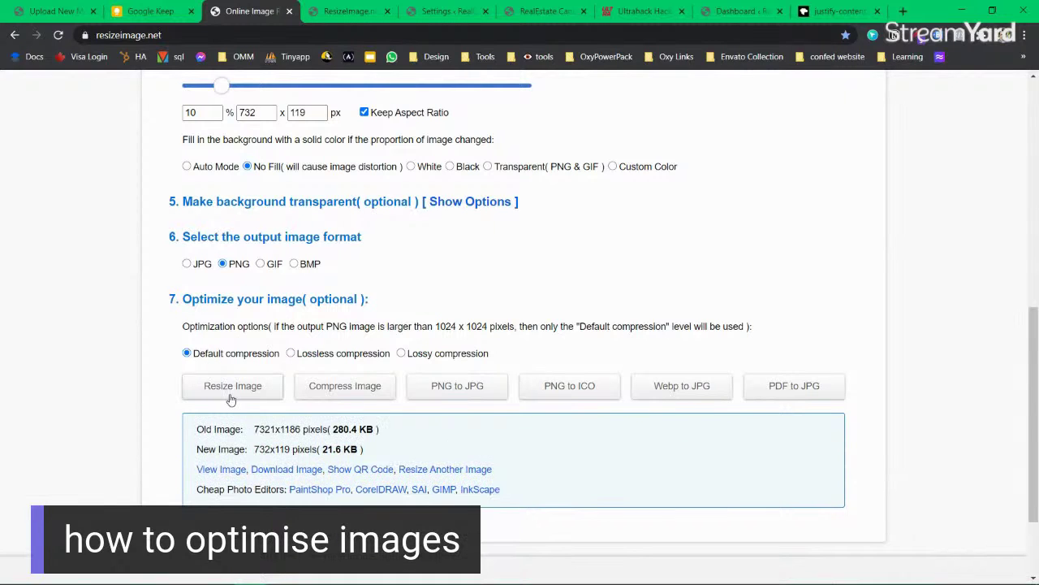
{"action": "left_click", "coordinate": [223, 470]}
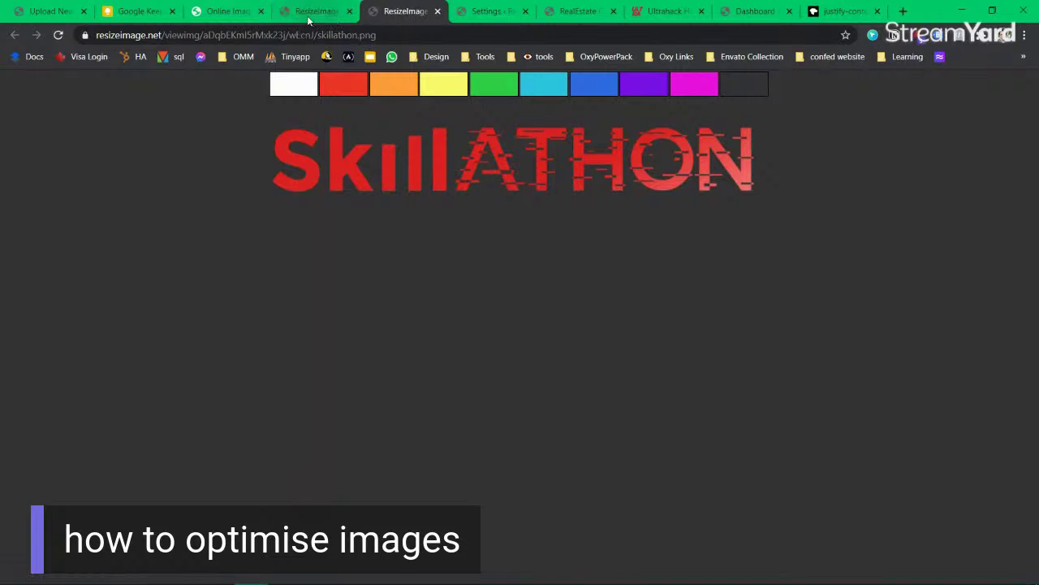
Step: Download the resized logo into the imagesforwebsite folder as skillathonlogo
{"action": "left_click", "coordinate": [222, 14]}
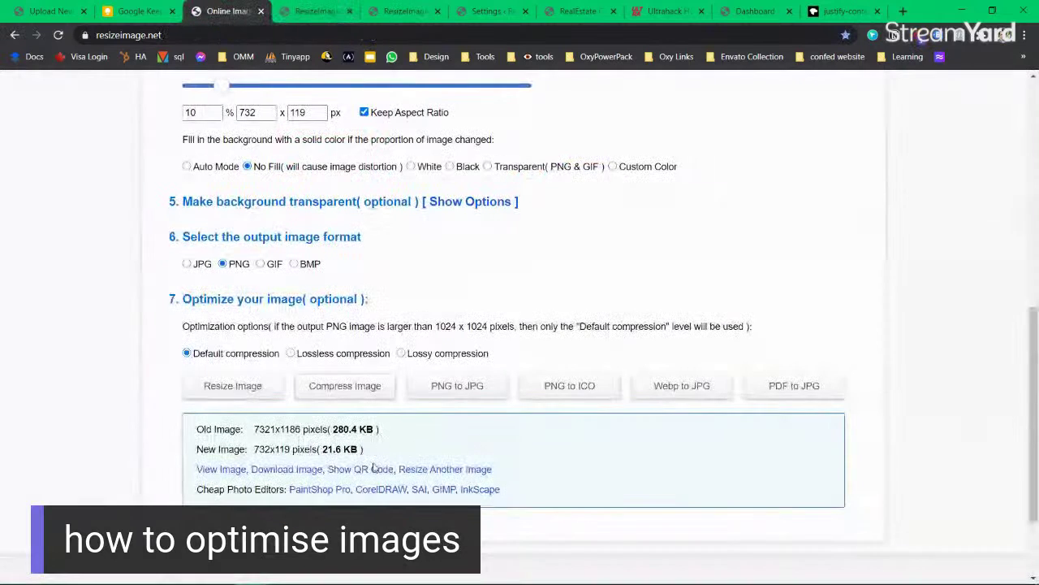
{"action": "left_click", "coordinate": [296, 471]}
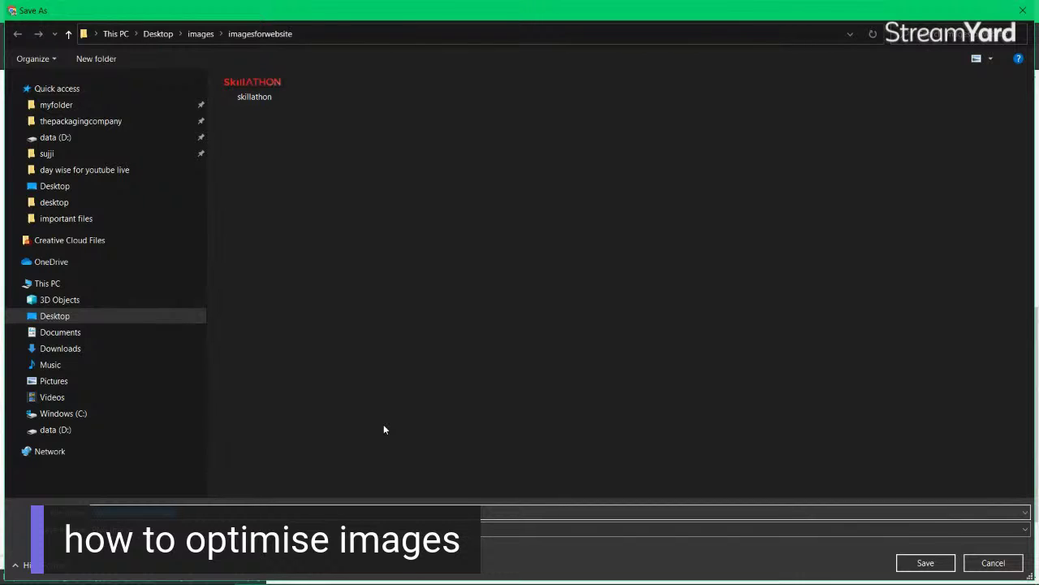
{"action": "type", "text": "skillathon"}
{"action": "key", "text": "Return"}
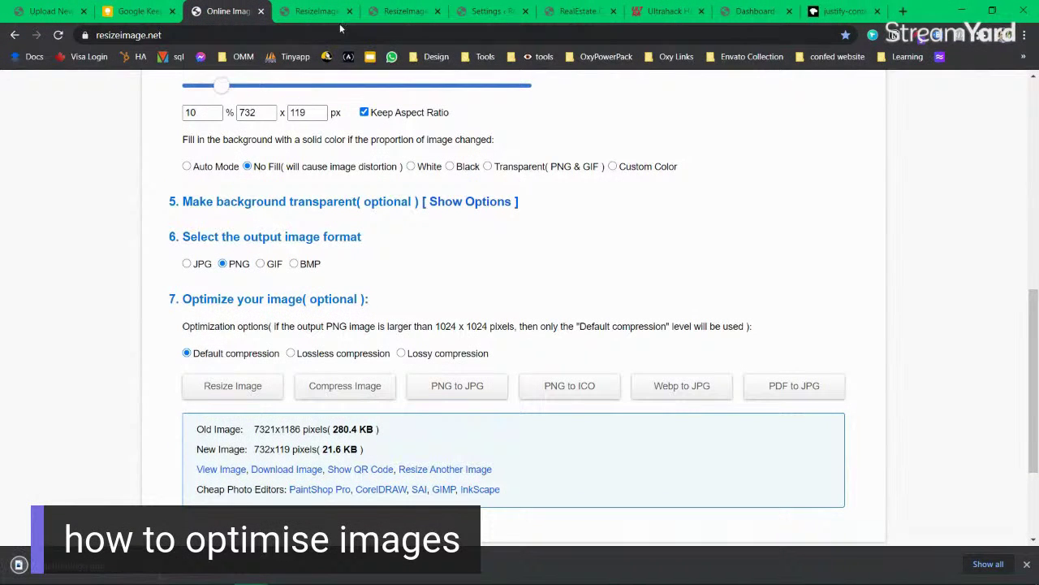
Step: Switch to the WordPress admin and upload the downloaded skillathonlogo file as new media
{"action": "left_click", "coordinate": [316, 11]}
{"action": "left_click", "coordinate": [491, 12]}
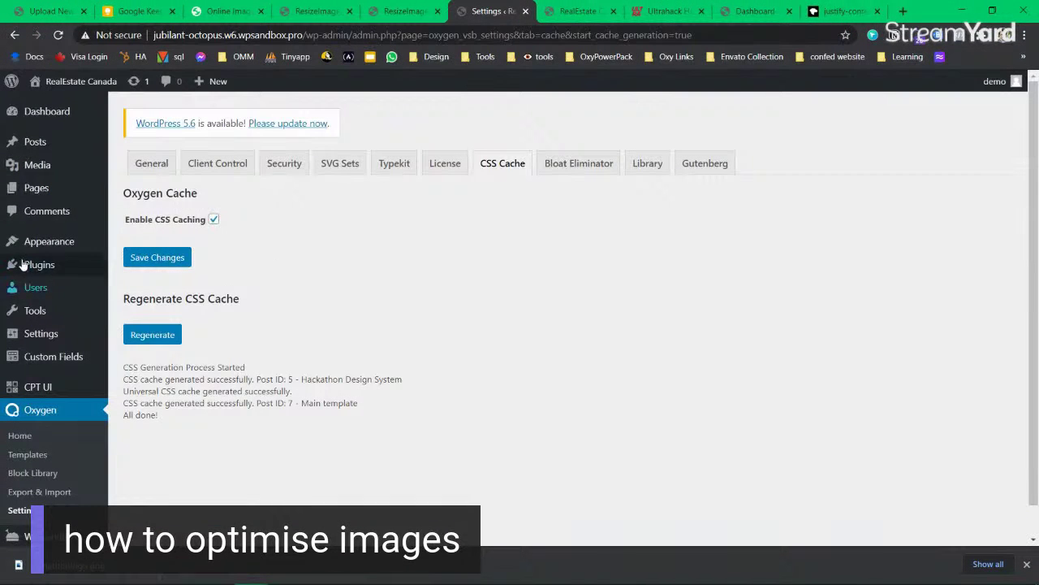
{"action": "mouse_move", "coordinate": [92, 175]}
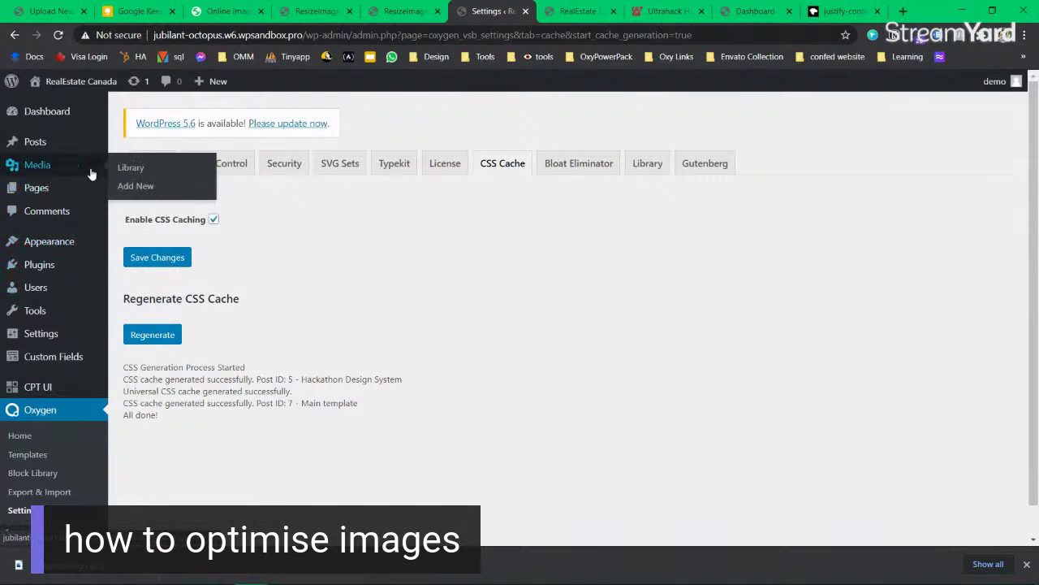
{"action": "left_click", "coordinate": [147, 187]}
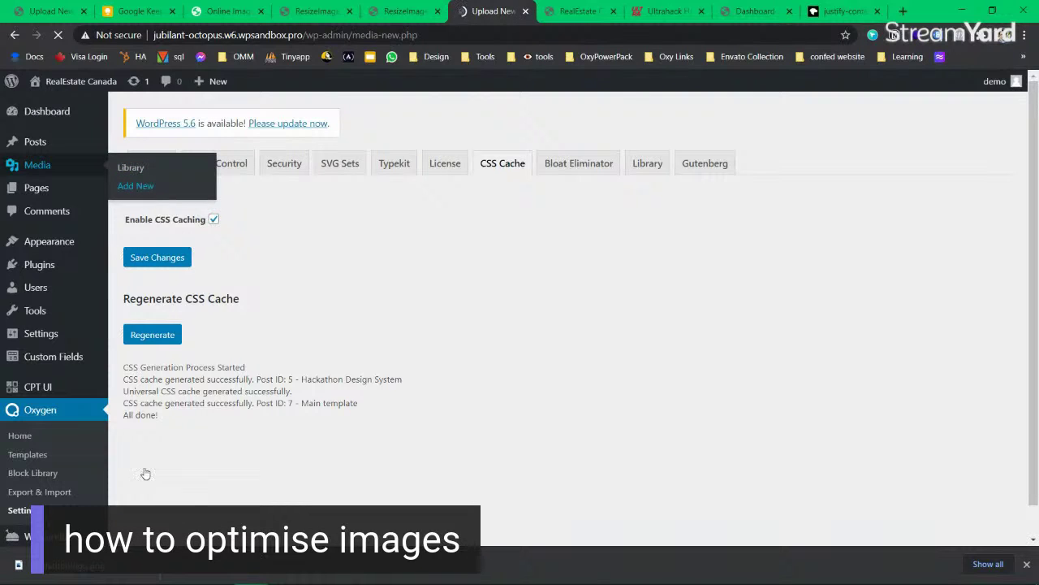
{"action": "left_click_drag", "start_coordinate": [73, 564], "coordinate": [435, 279]}
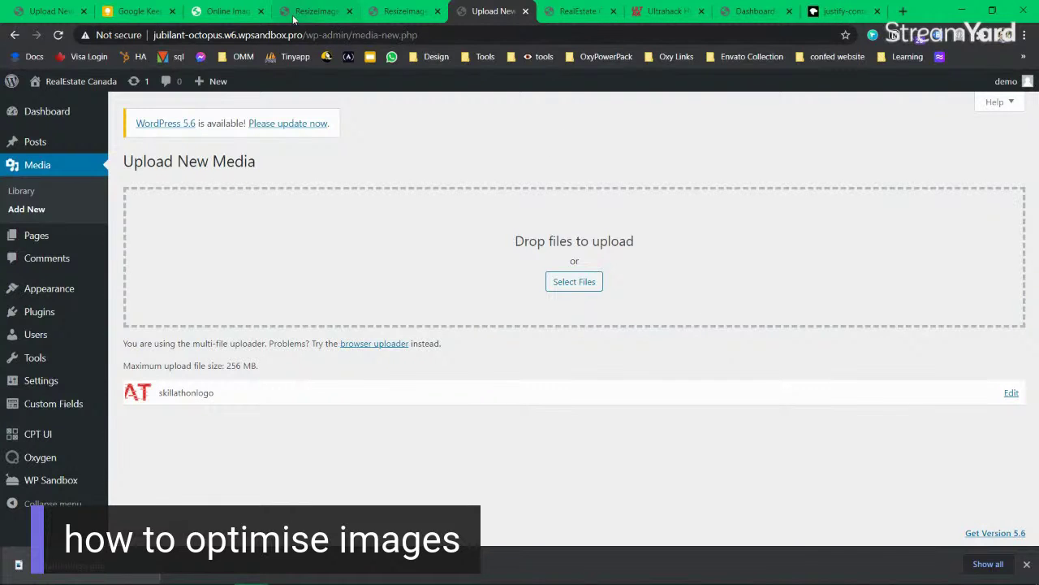
Step: Open the Main template for editing with Oxygen and dismiss the browser's download bar
{"action": "left_click", "coordinate": [565, 13]}
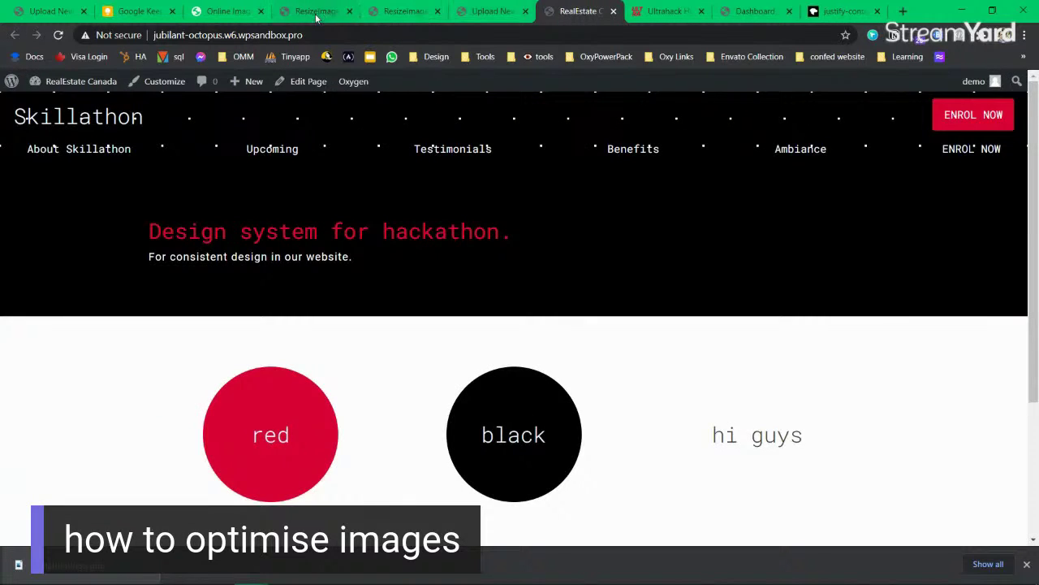
{"action": "left_click", "coordinate": [390, 11]}
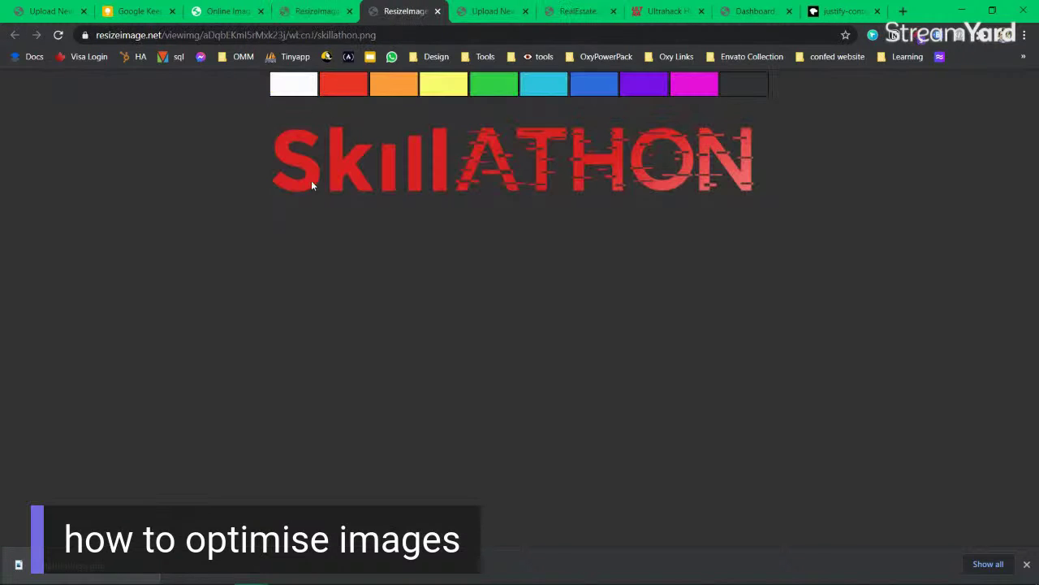
{"action": "left_click", "coordinate": [491, 12]}
{"action": "mouse_move", "coordinate": [64, 464]}
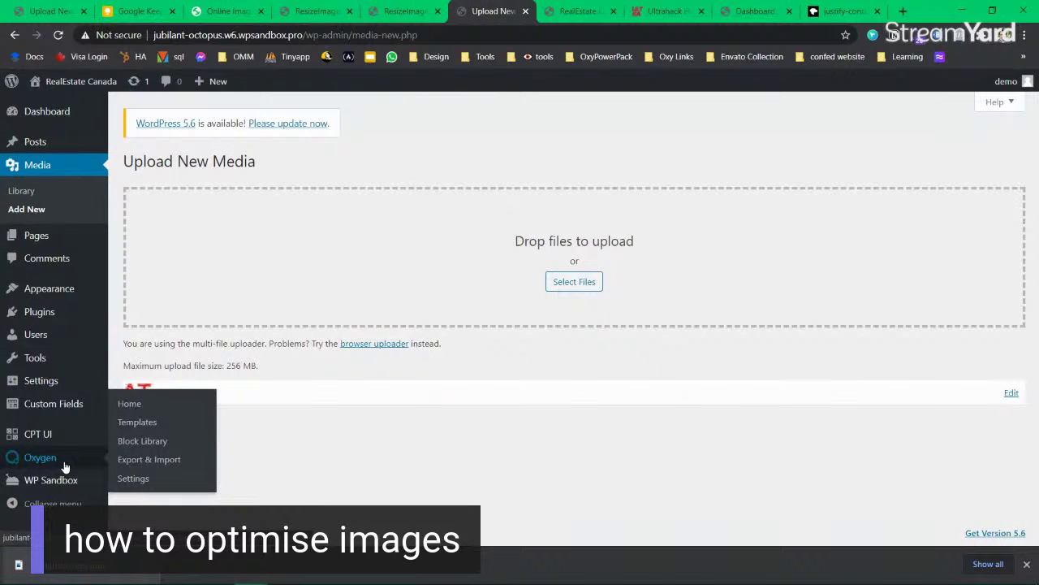
{"action": "left_click", "coordinate": [140, 479]}
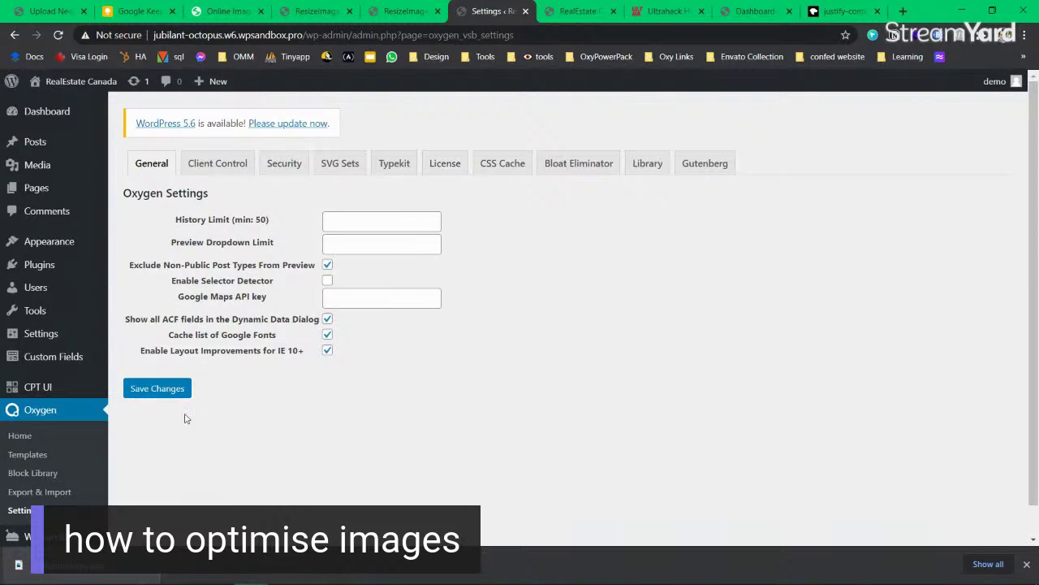
{"action": "left_click", "coordinate": [48, 460]}
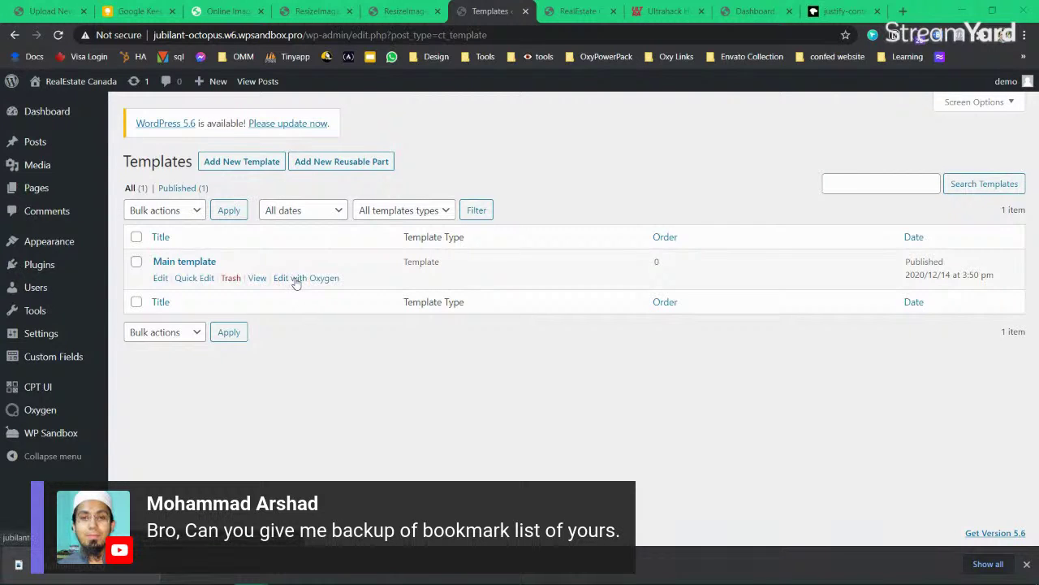
{"action": "left_click", "coordinate": [297, 280]}
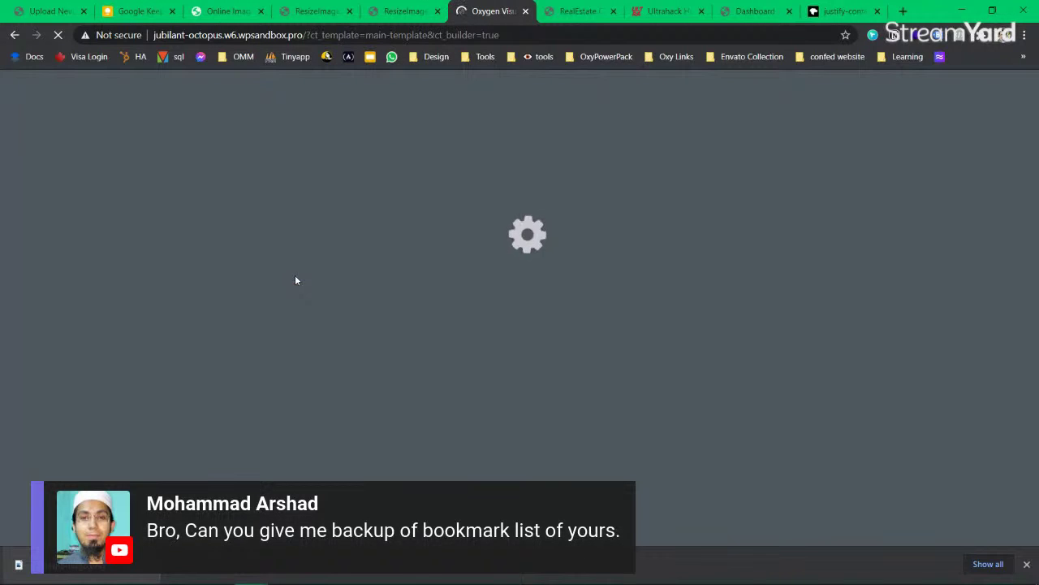
{"action": "left_click", "coordinate": [1026, 563]}
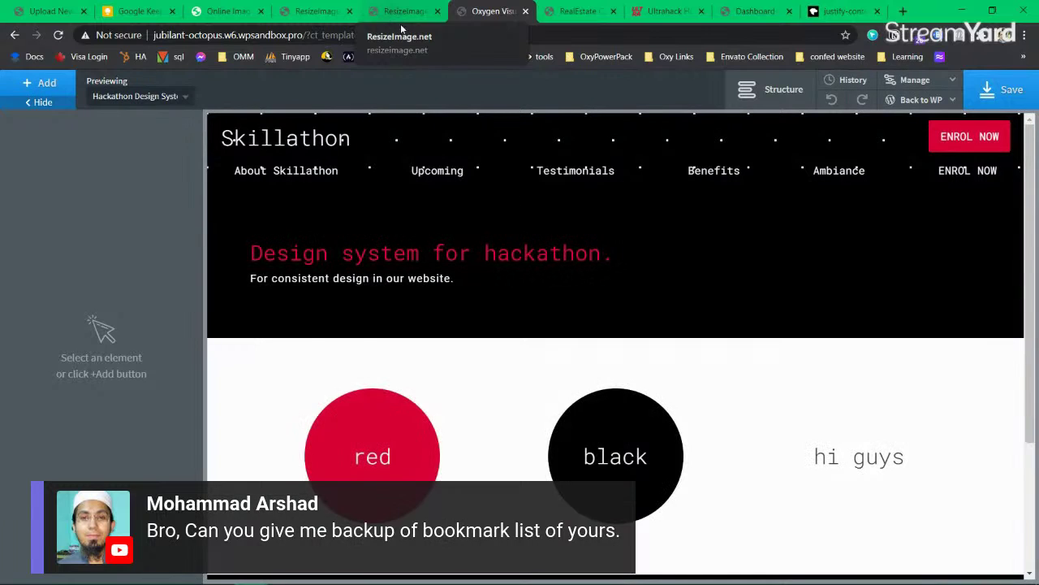
Step: Add an Image element to the header's topmenu div and move it above the Skillathon heading
{"action": "left_click", "coordinate": [334, 146]}
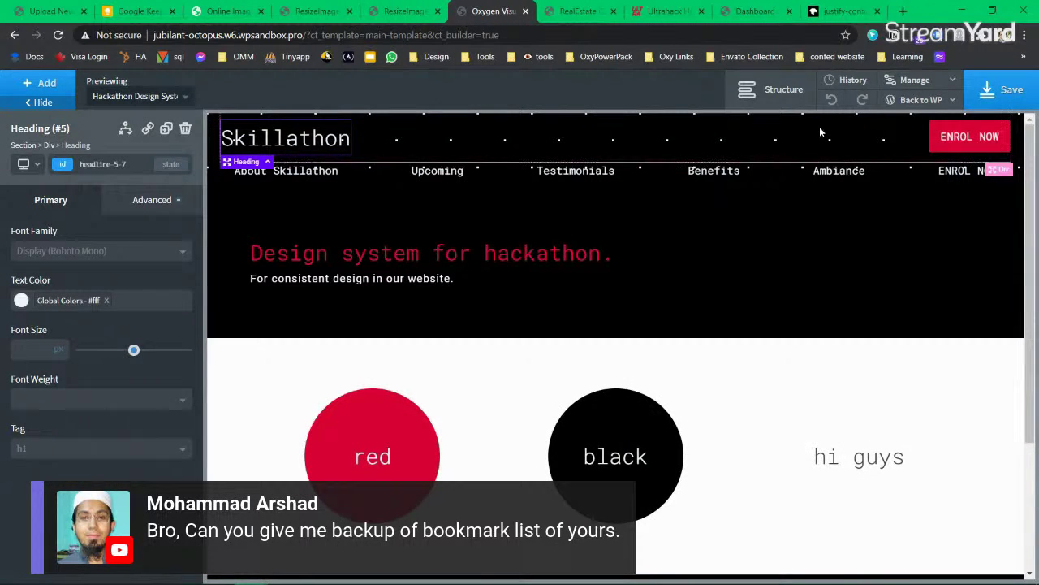
{"action": "left_click", "coordinate": [771, 89]}
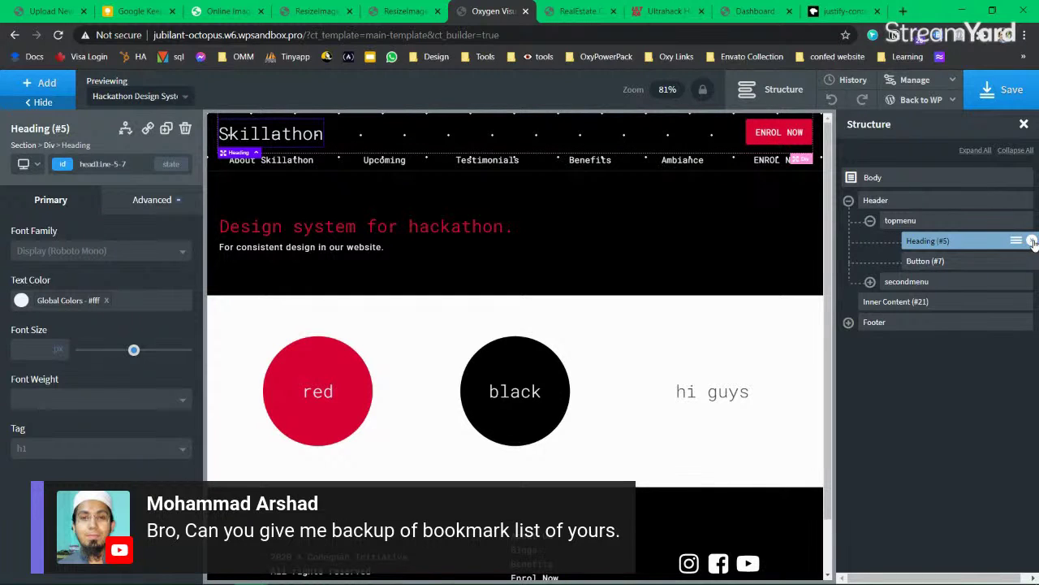
{"action": "left_click", "coordinate": [926, 222]}
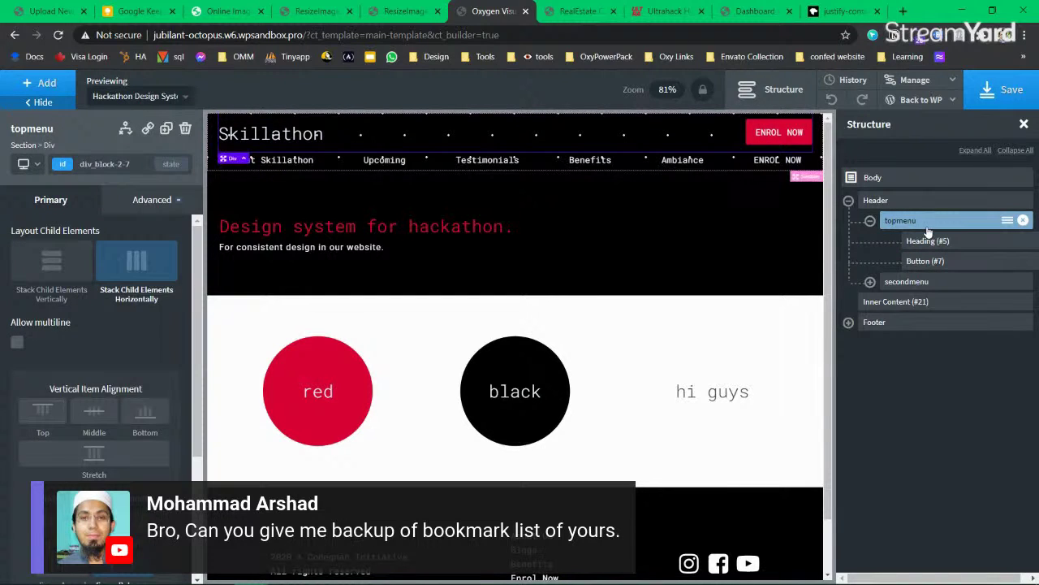
{"action": "left_click", "coordinate": [45, 84]}
{"action": "type", "text": "image"}
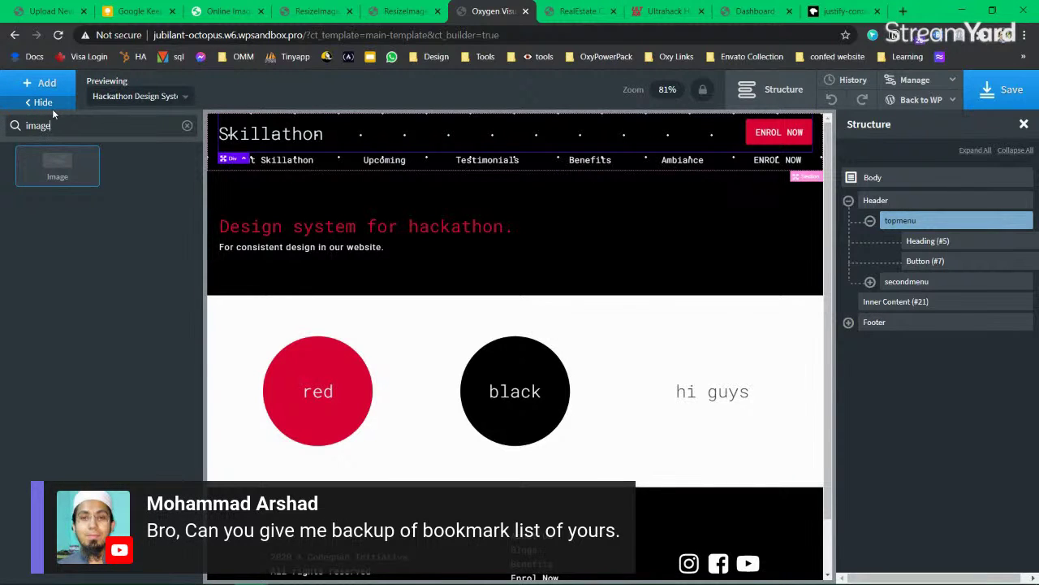
{"action": "key", "text": "BackSpace"}
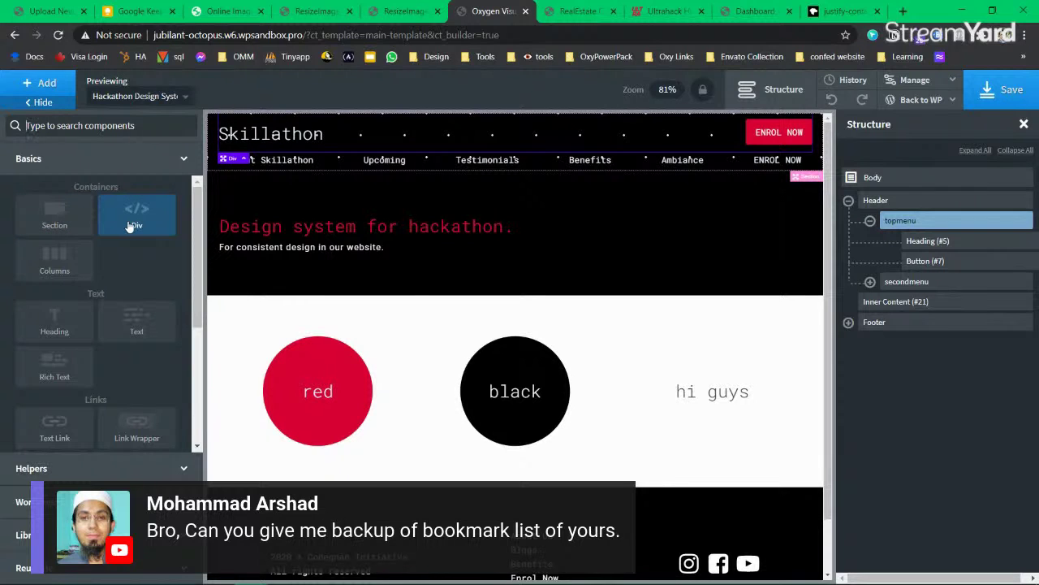
{"action": "scroll", "coordinate": [54, 260], "scroll_direction": "down", "scroll_amount": 3}
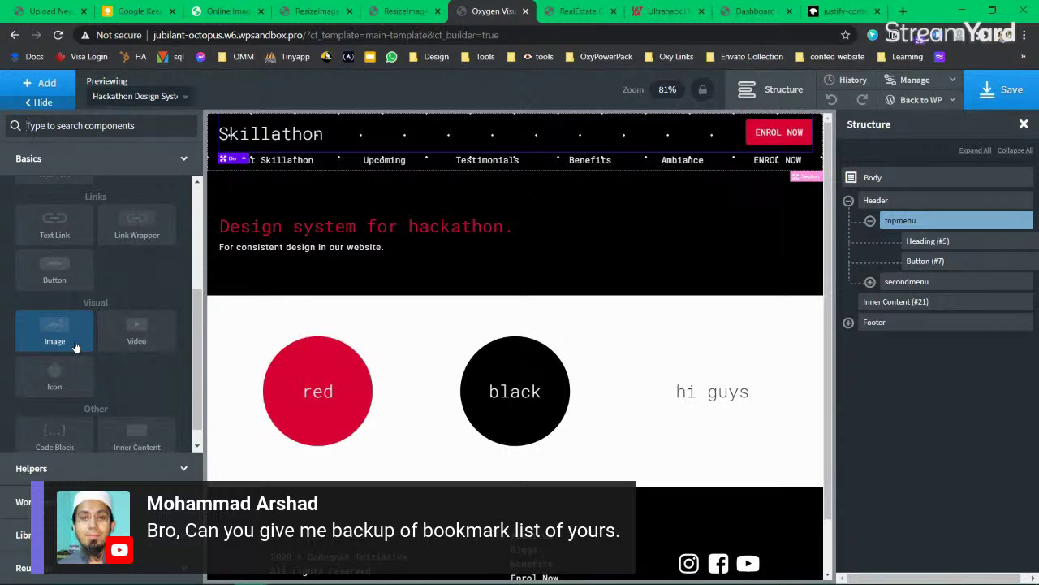
{"action": "left_click", "coordinate": [75, 346]}
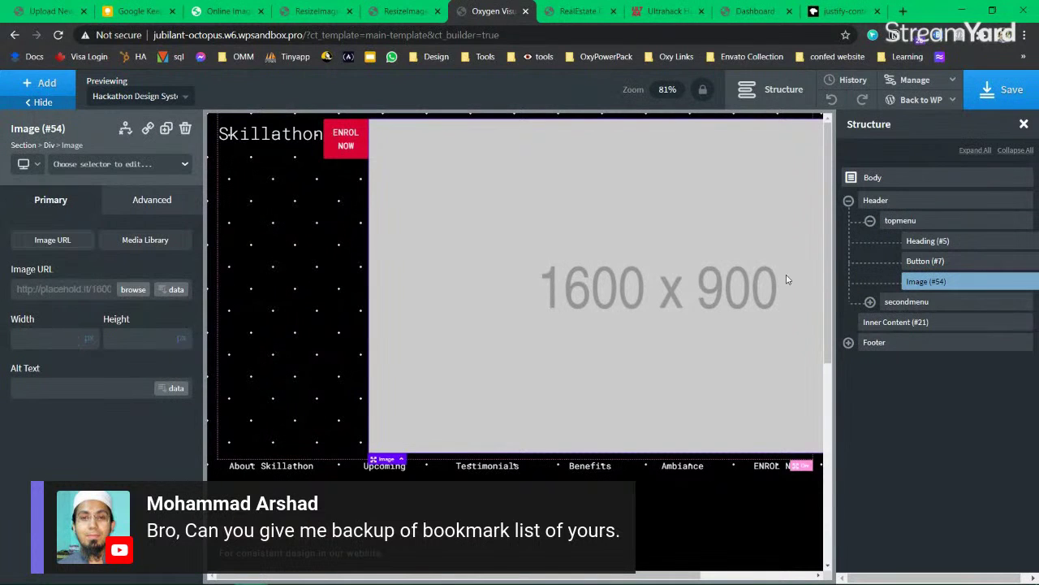
{"action": "left_click_drag", "start_coordinate": [950, 282], "coordinate": [950, 241]}
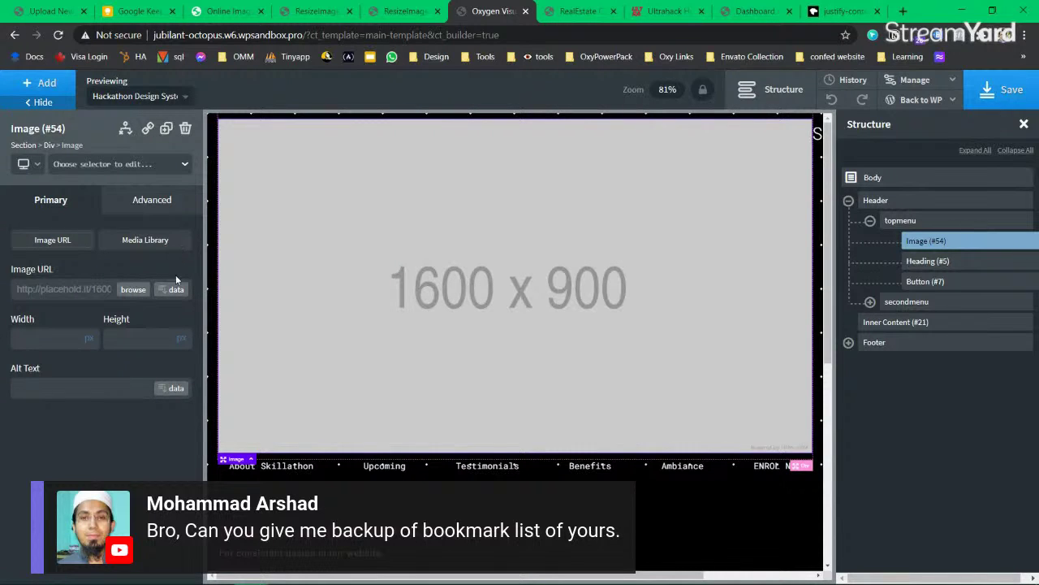
Step: Set the new image's source to skillathonlogo.png from the media library
{"action": "left_click", "coordinate": [158, 242]}
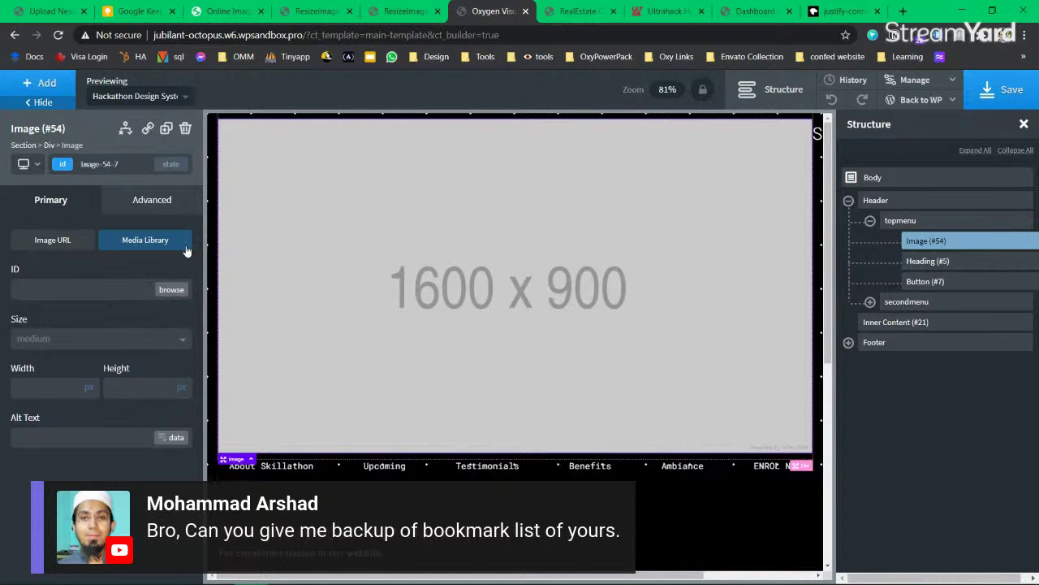
{"action": "left_click", "coordinate": [171, 290]}
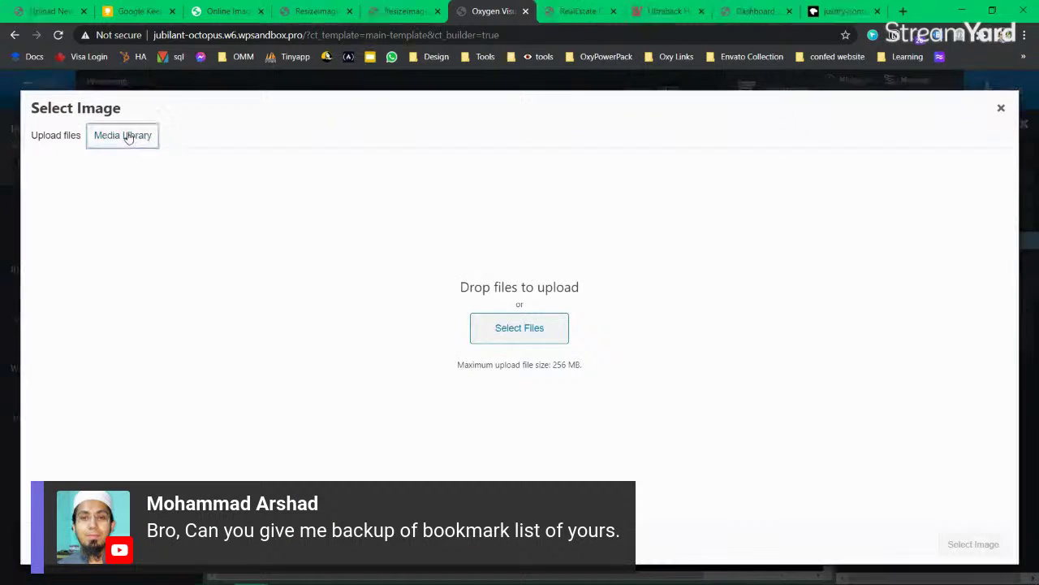
{"action": "left_click", "coordinate": [126, 137]}
{"action": "left_click", "coordinate": [83, 260]}
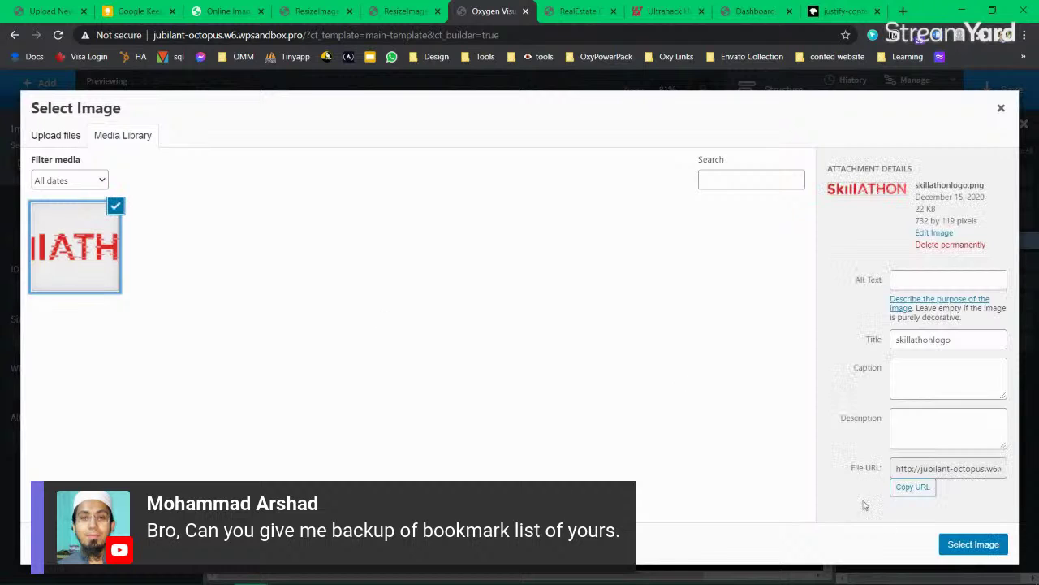
{"action": "left_click", "coordinate": [974, 544]}
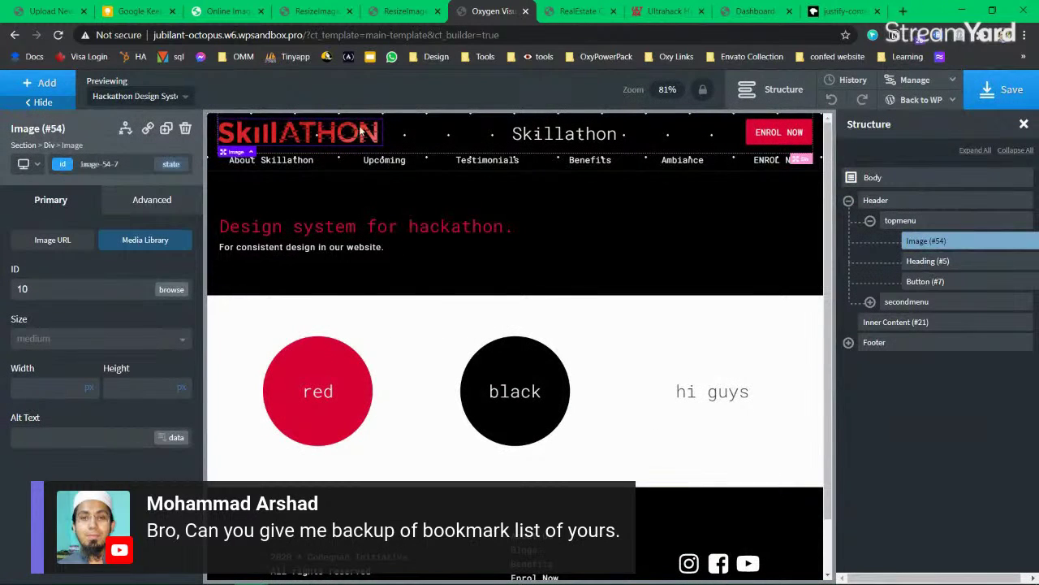
Step: Preview the header with the logo at less than 992px, 768px and 480px, then return to all devices
{"action": "left_click", "coordinate": [443, 133]}
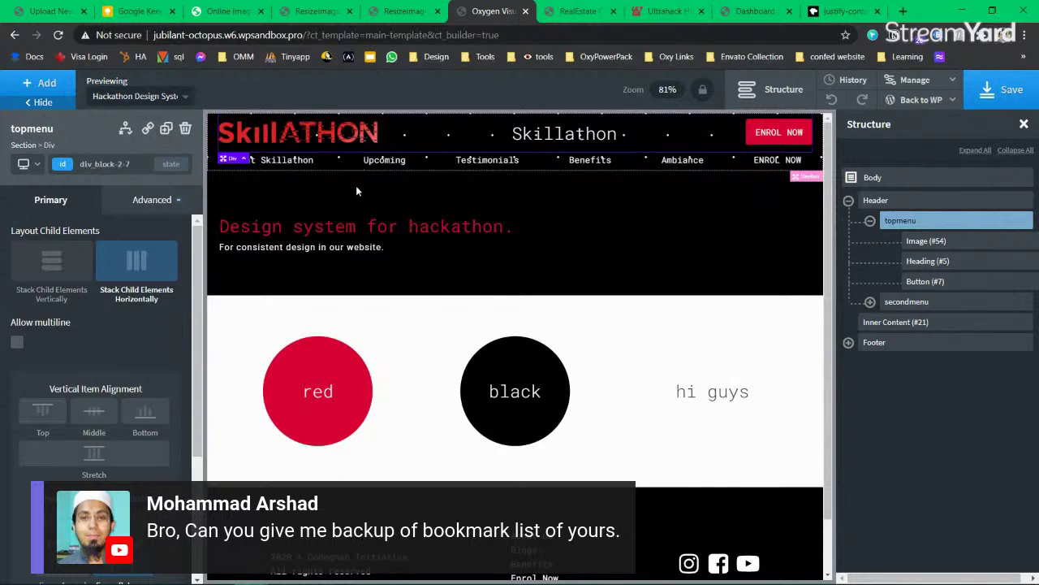
{"action": "left_click", "coordinate": [29, 164]}
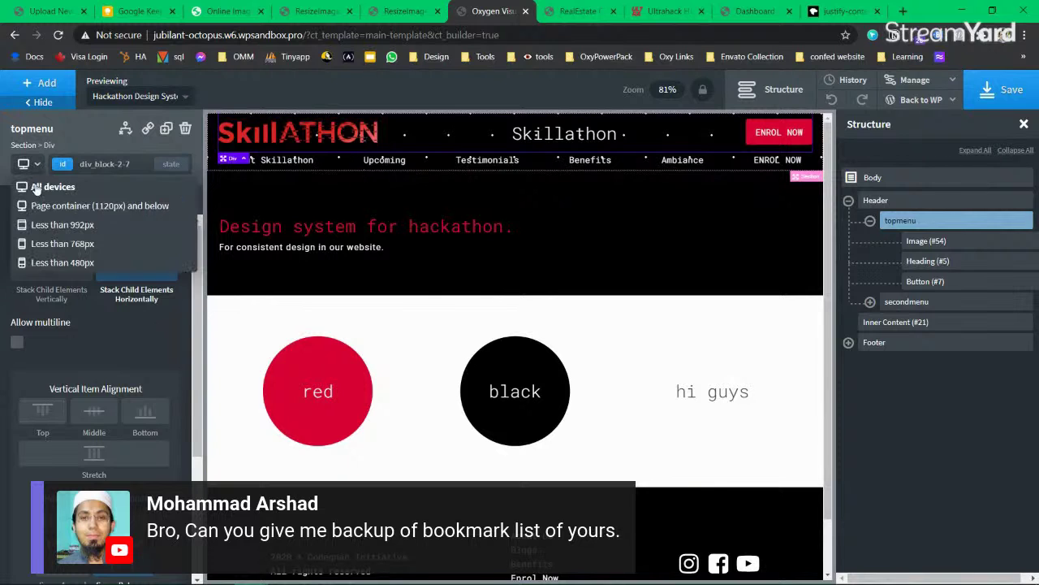
{"action": "left_click", "coordinate": [79, 226]}
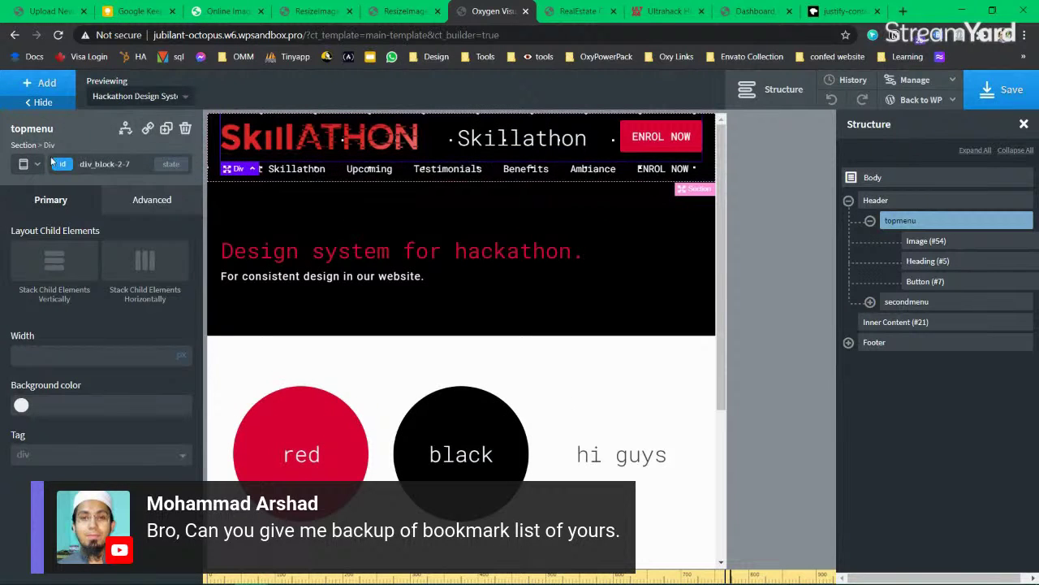
{"action": "left_click", "coordinate": [23, 164]}
{"action": "left_click", "coordinate": [62, 243]}
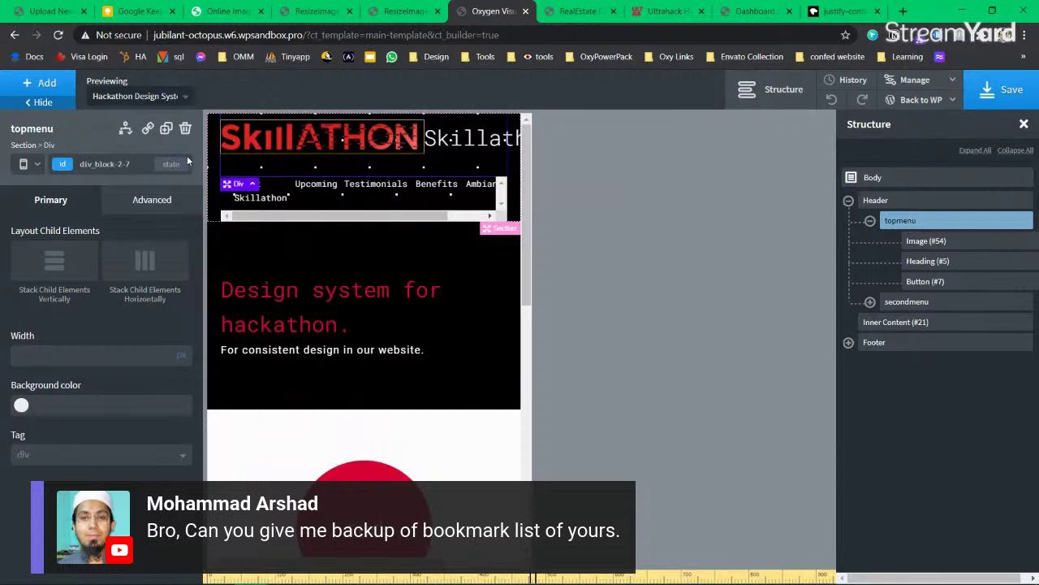
{"action": "left_click", "coordinate": [24, 164]}
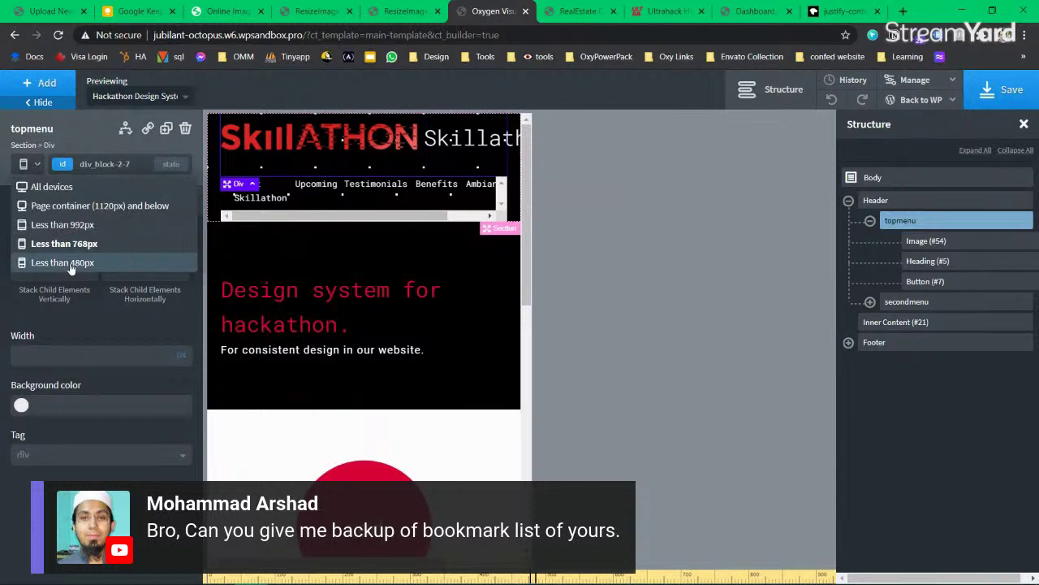
{"action": "left_click", "coordinate": [62, 262]}
{"action": "left_click", "coordinate": [24, 164]}
{"action": "left_click", "coordinate": [50, 192]}
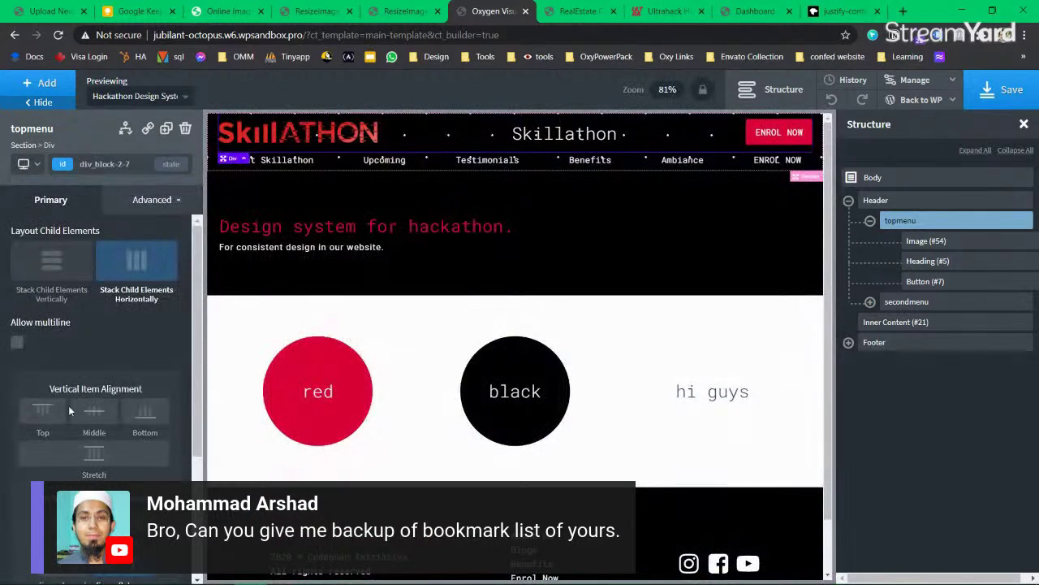
Step: Delete the Skillathon text heading from the topmenu div and select the logo image
{"action": "left_click", "coordinate": [930, 261]}
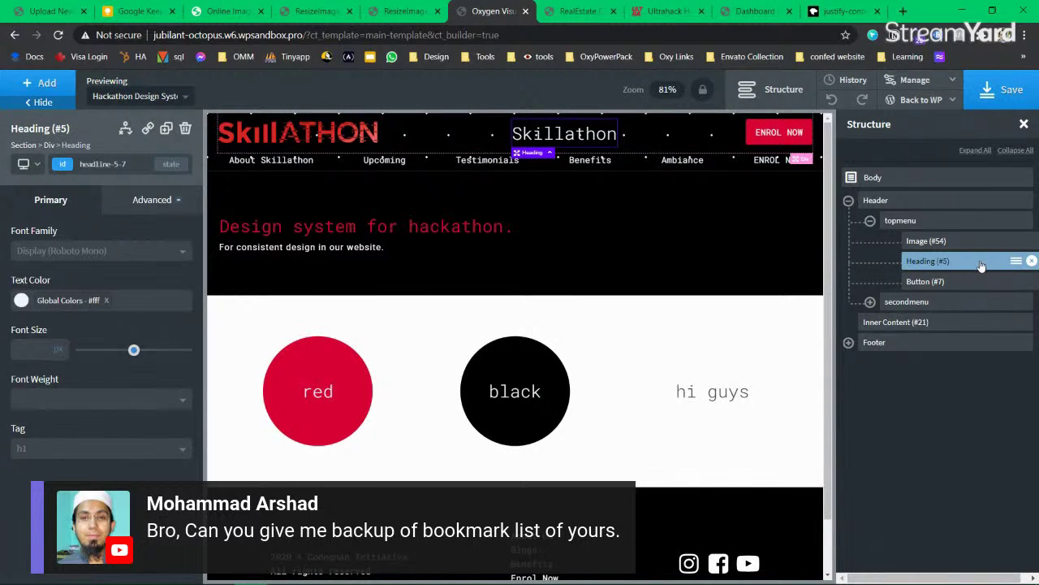
{"action": "left_click", "coordinate": [1032, 261]}
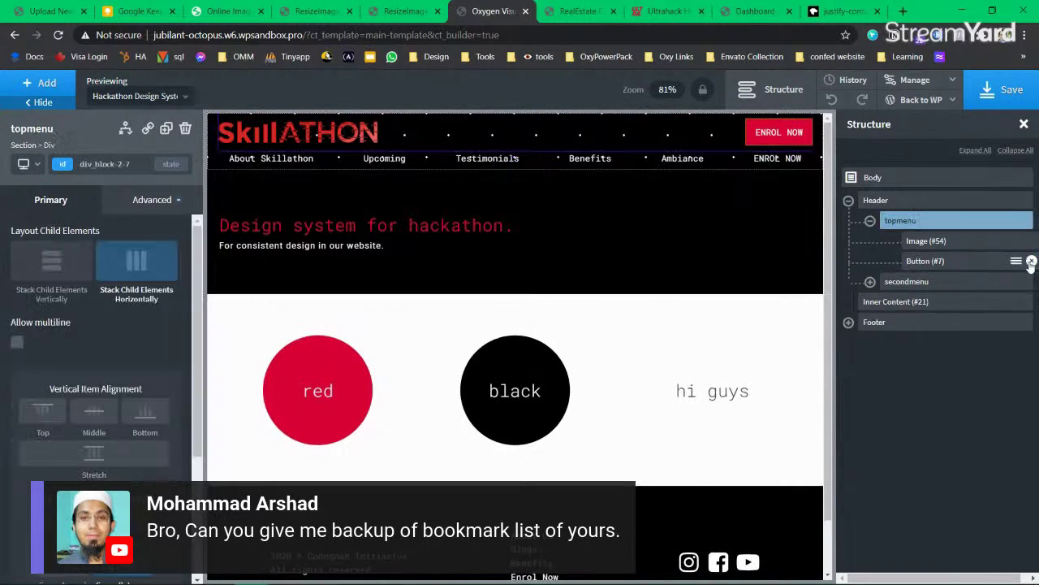
{"action": "left_click", "coordinate": [930, 260]}
{"action": "left_click", "coordinate": [934, 242]}
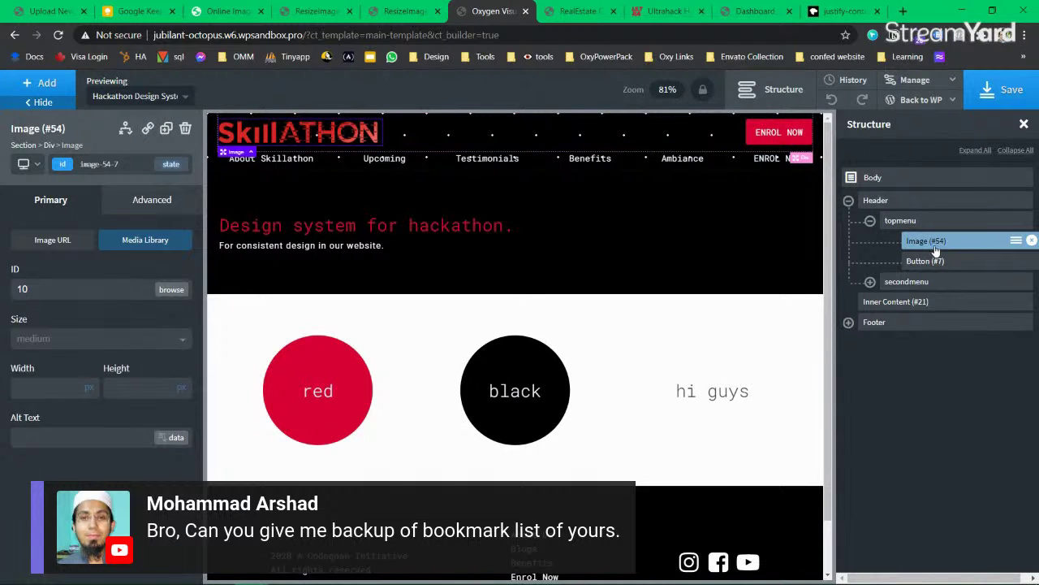
Step: Rename the image in the topmenu div as logoimage
{"action": "left_click", "coordinate": [1016, 240]}
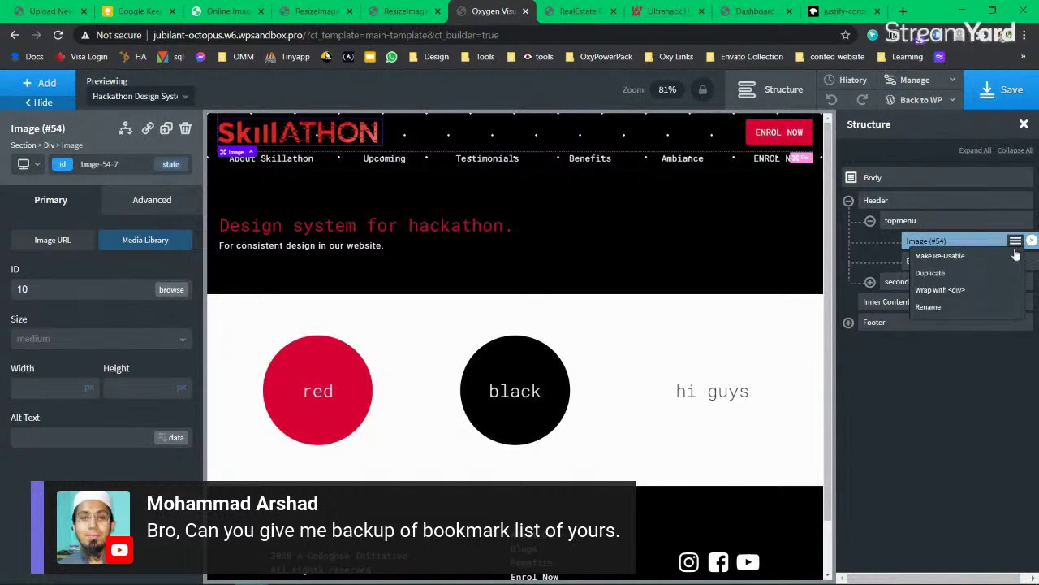
{"action": "left_click", "coordinate": [997, 309]}
{"action": "type", "text": "logo"}
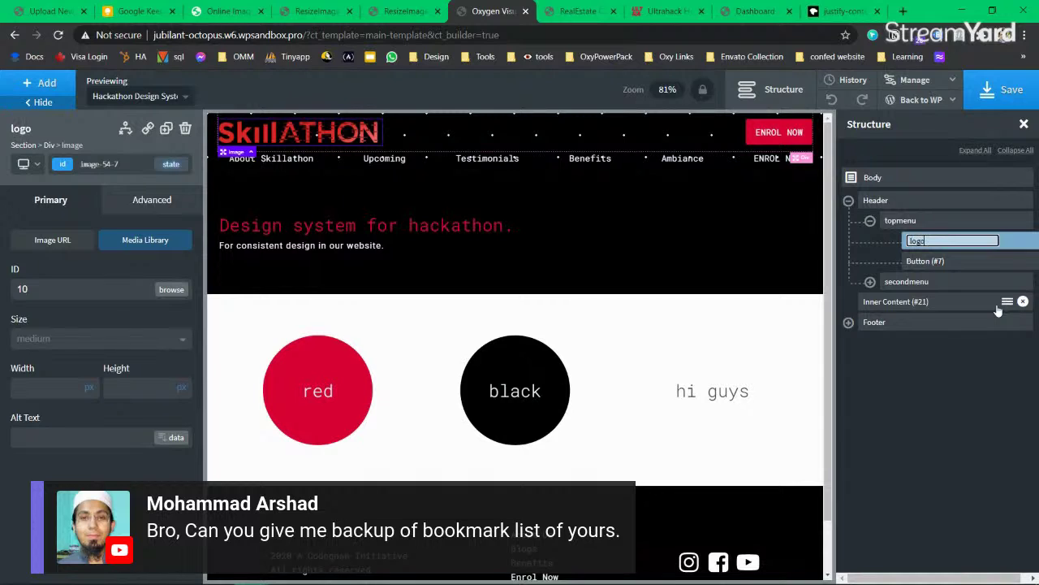
{"action": "type", "text": "imaee"}
{"action": "key", "text": "Return"}
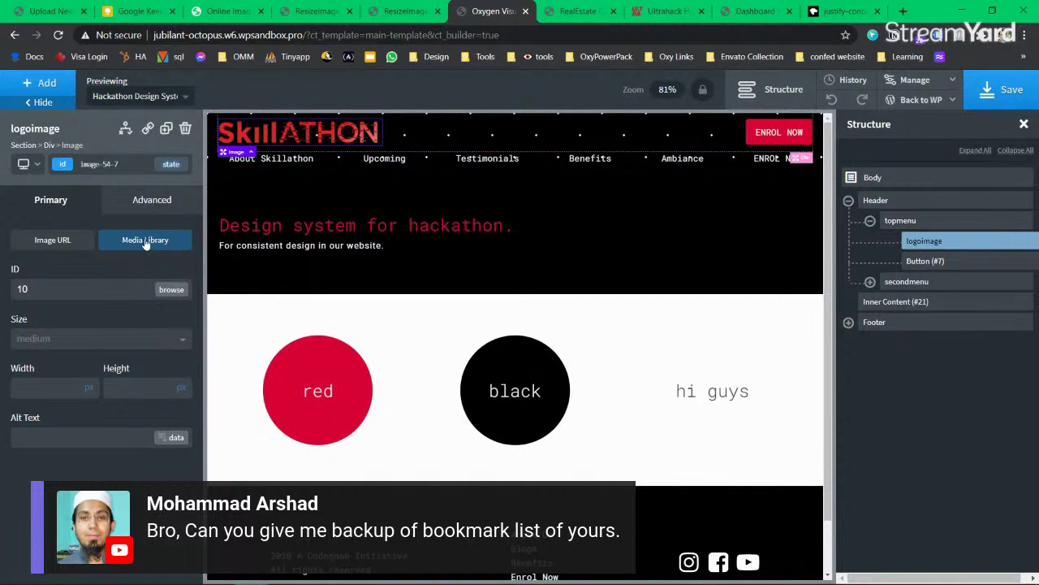
Step: Switch logoimage to an image URL source and choose skillathonlogo.png for it
{"action": "left_click", "coordinate": [65, 241]}
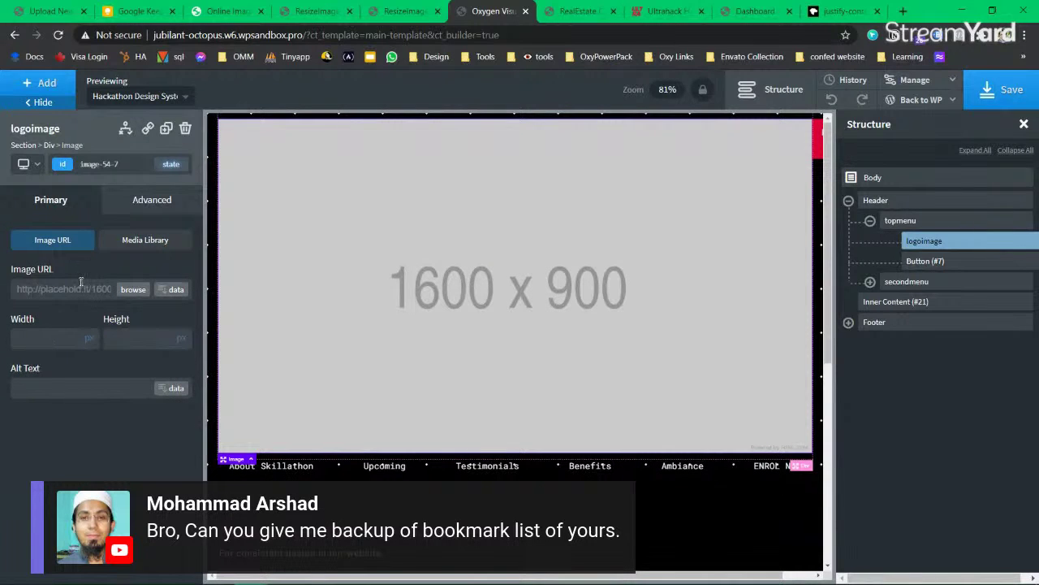
{"action": "left_click", "coordinate": [130, 290]}
{"action": "left_click", "coordinate": [91, 260]}
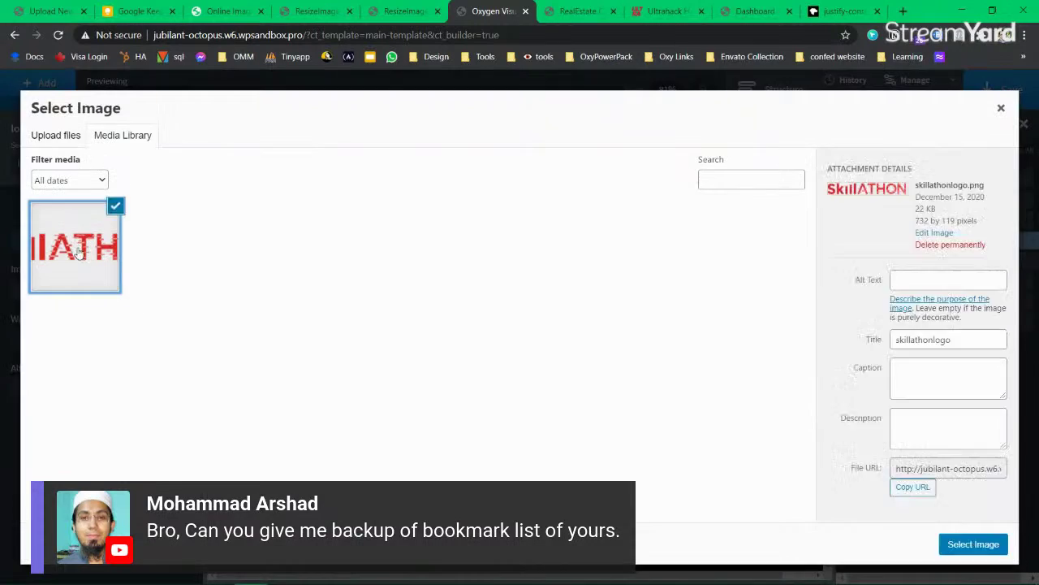
{"action": "left_click", "coordinate": [987, 548]}
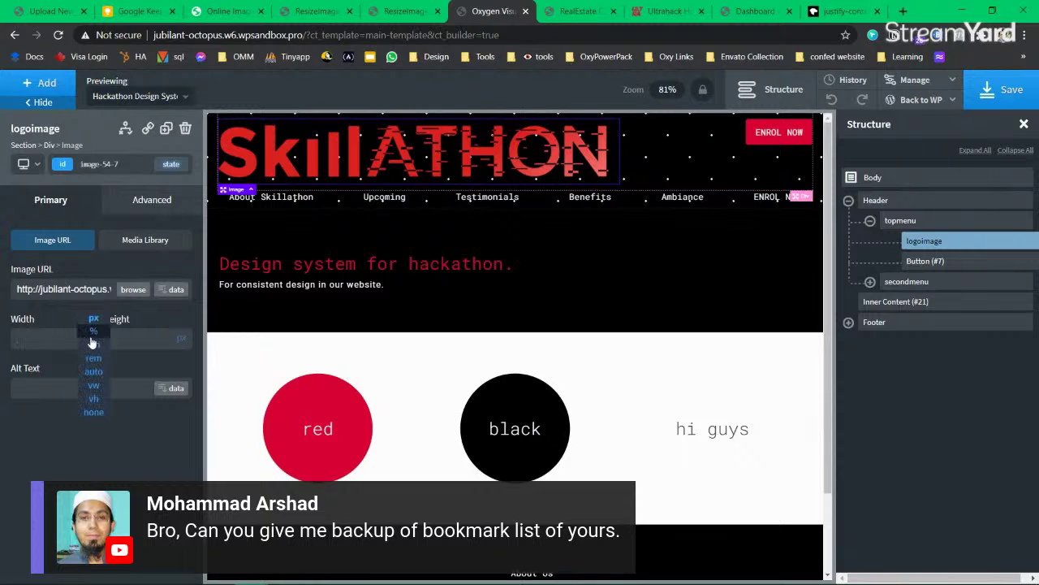
Step: Set the logo's width in percent, trying 10% and 50% before settling on 29%
{"action": "type", "text": "10"}
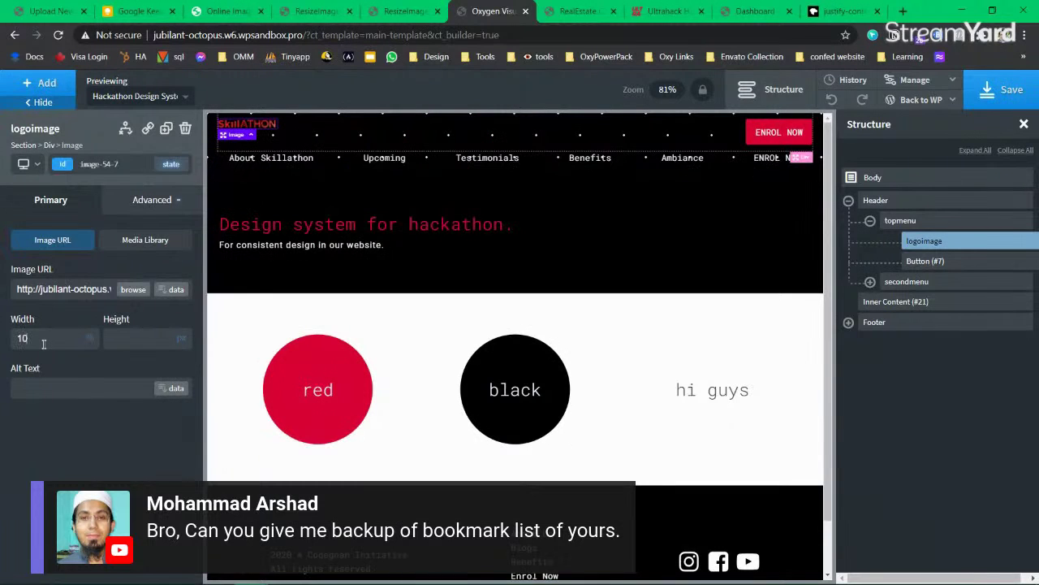
{"action": "double_click", "coordinate": [45, 338]}
{"action": "type", "text": "50"}
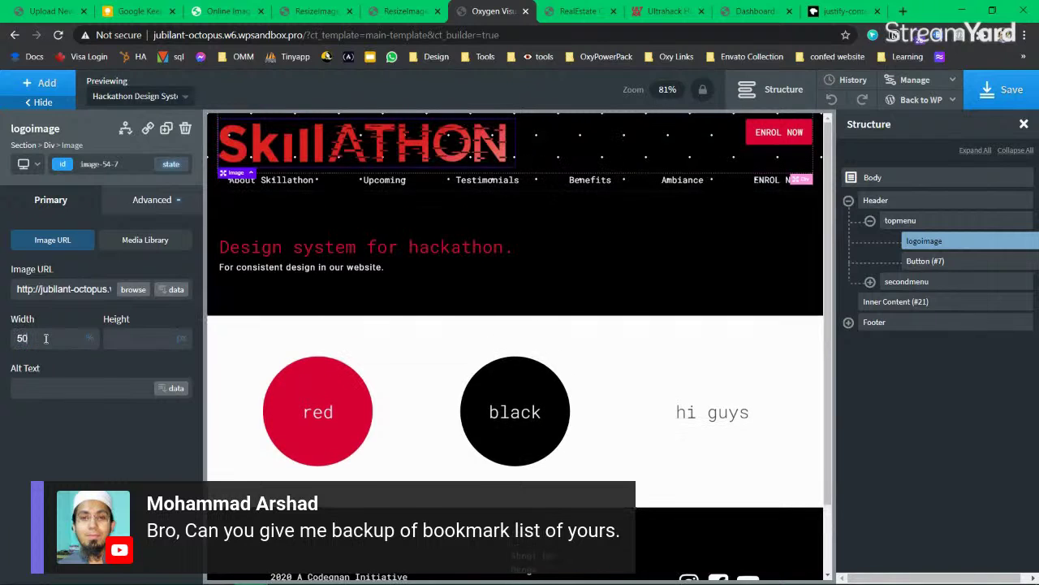
{"action": "key", "text": "BackSpace"}
{"action": "key", "text": "BackSpace"}
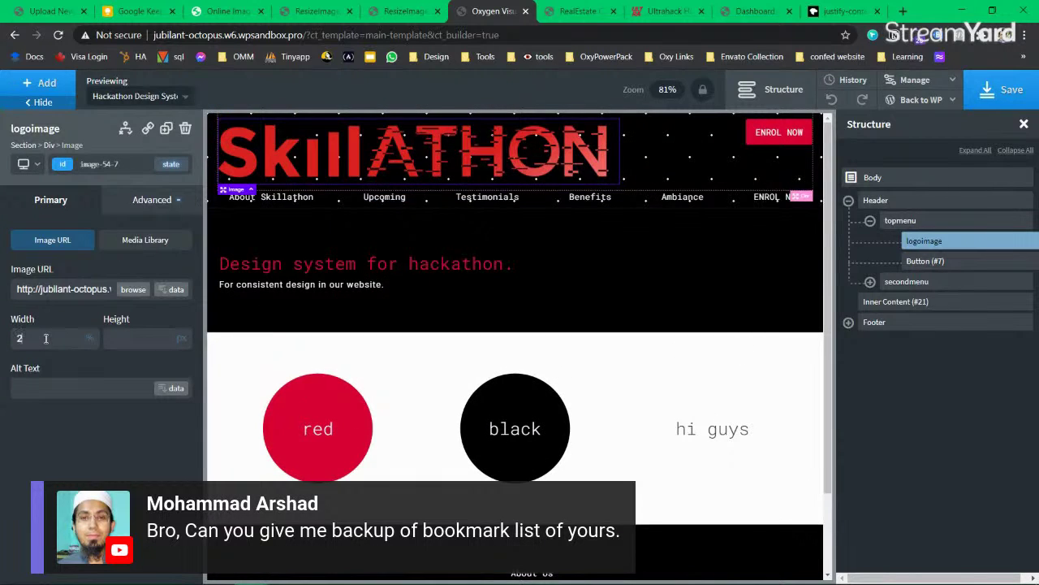
{"action": "type", "text": "29"}
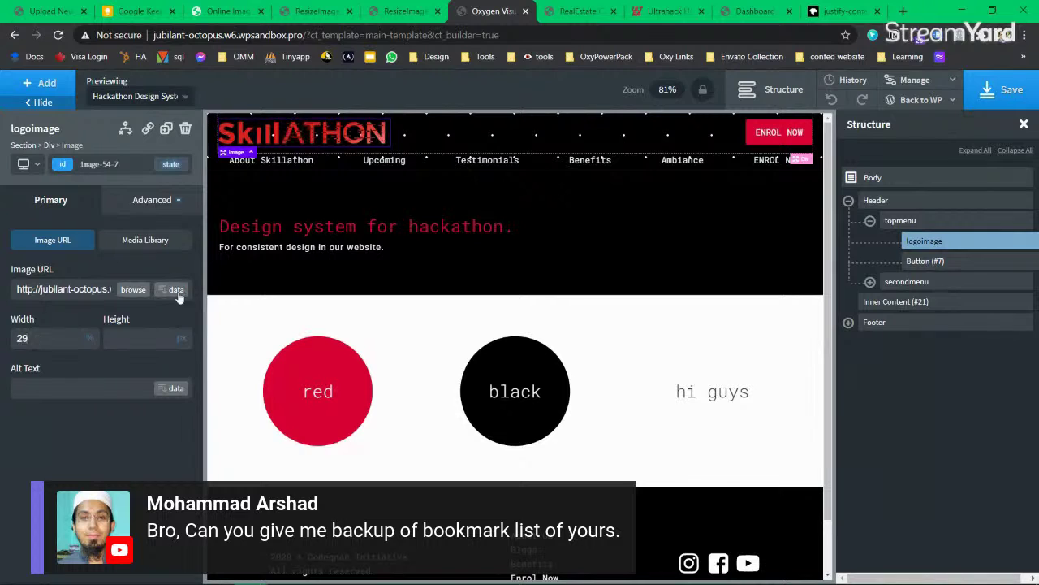
Step: Reduce the logo's width to 10% and set the topmenu div's vertical item alignment to Middle
{"action": "left_click", "coordinate": [942, 224]}
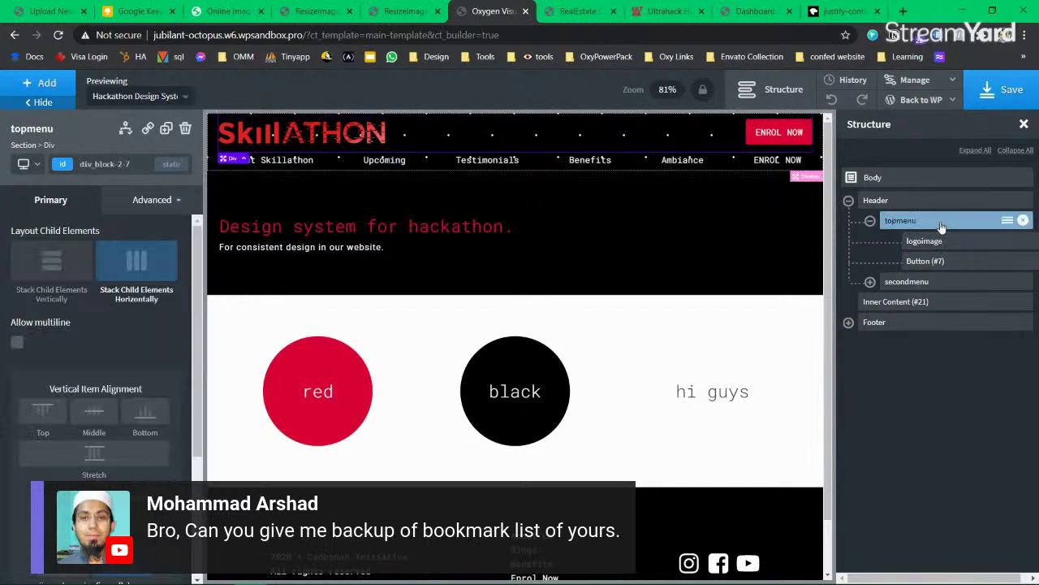
{"action": "scroll", "coordinate": [101, 406], "scroll_direction": "down", "scroll_amount": 1}
{"action": "scroll", "coordinate": [100, 390], "scroll_direction": "up", "scroll_amount": 1}
{"action": "left_click", "coordinate": [926, 241]}
{"action": "left_click", "coordinate": [27, 337]}
{"action": "type", "text": "10"}
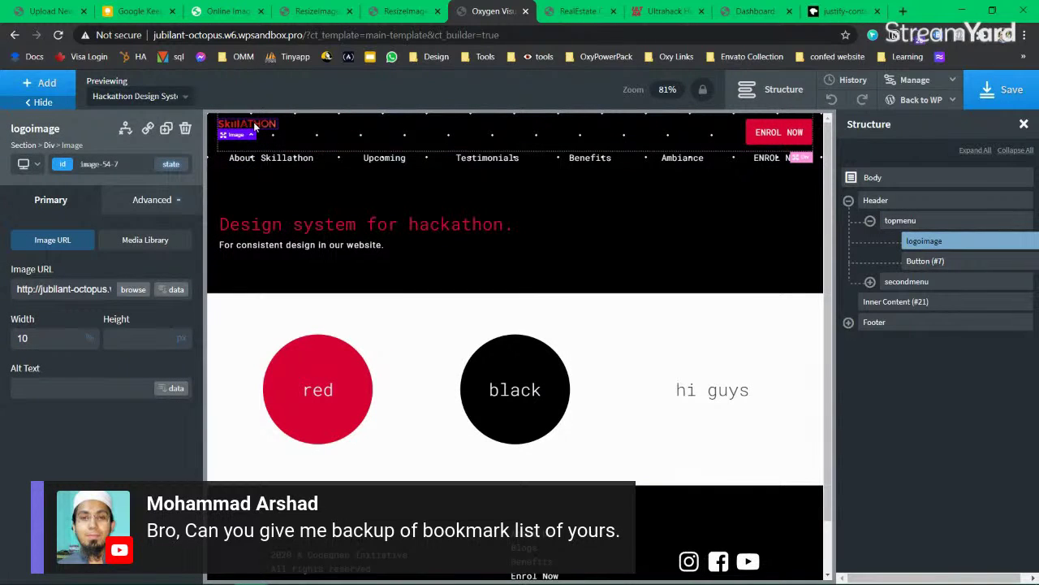
{"action": "left_click", "coordinate": [912, 221]}
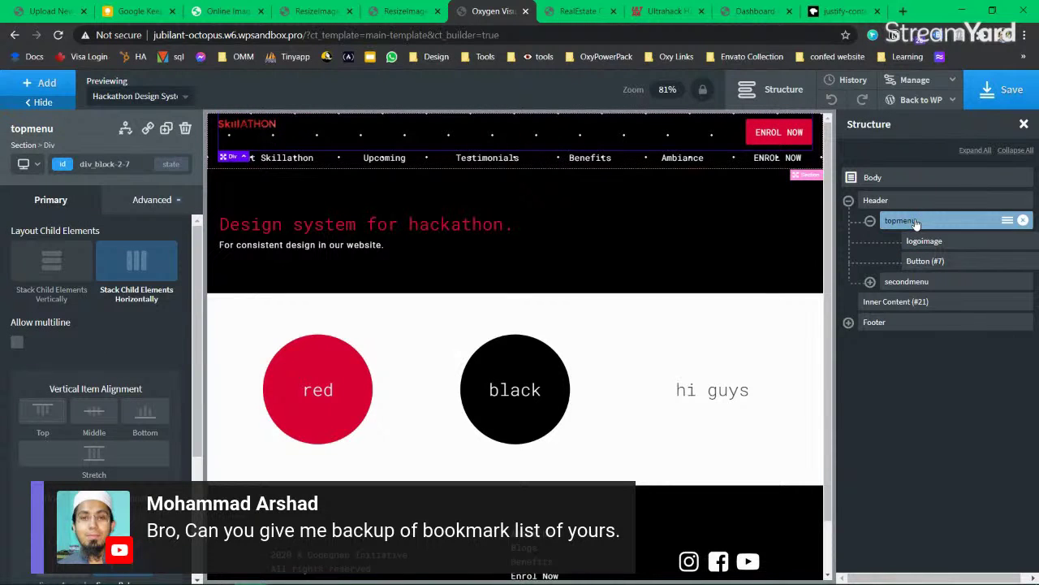
{"action": "left_click", "coordinate": [93, 413]}
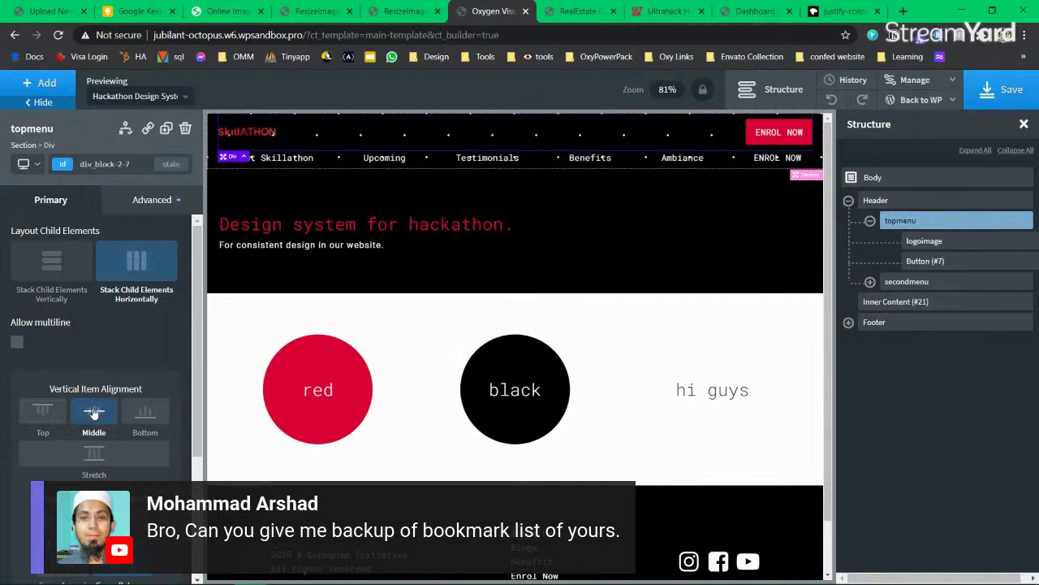
Step: Set the logo's width to 29% and save the template
{"action": "left_click", "coordinate": [231, 134]}
{"action": "double_click", "coordinate": [70, 330]}
{"action": "type", "text": "29"}
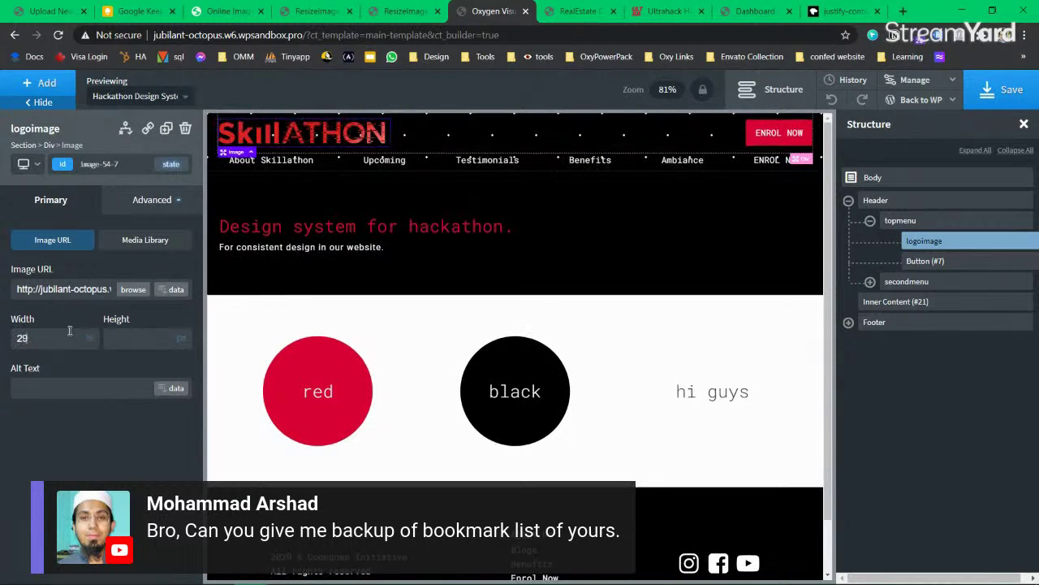
{"action": "left_click", "coordinate": [998, 97]}
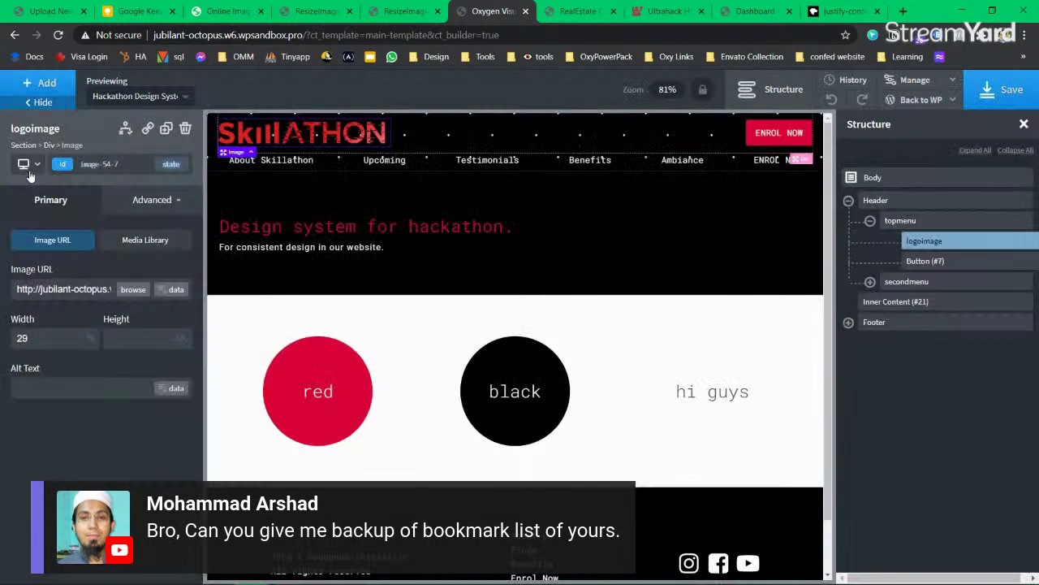
Step: For screens less than 992px, try a logo width of 40%, then set it to 30%
{"action": "left_click", "coordinate": [24, 164]}
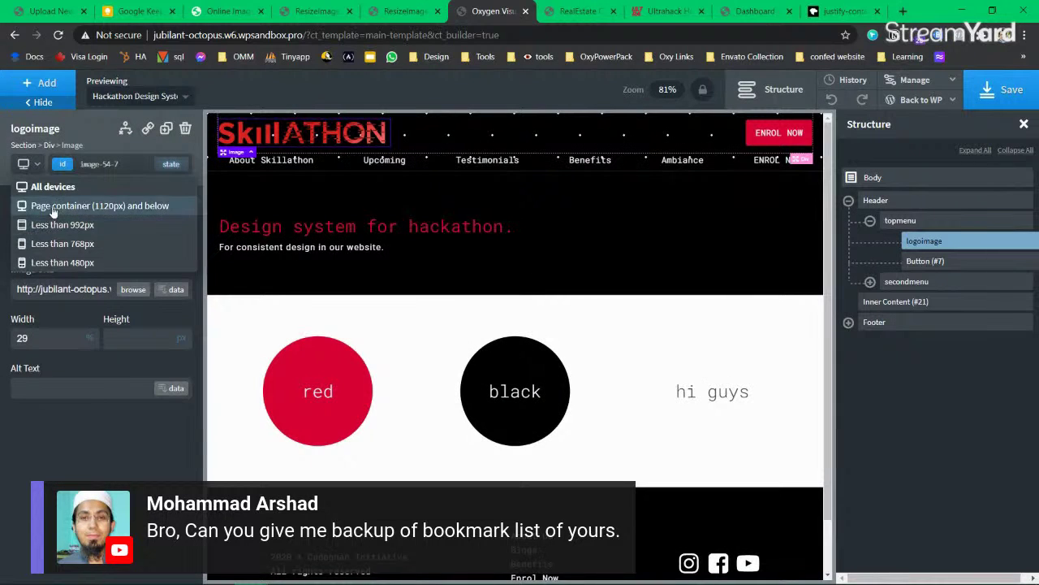
{"action": "left_click", "coordinate": [52, 209]}
{"action": "left_click", "coordinate": [24, 164]}
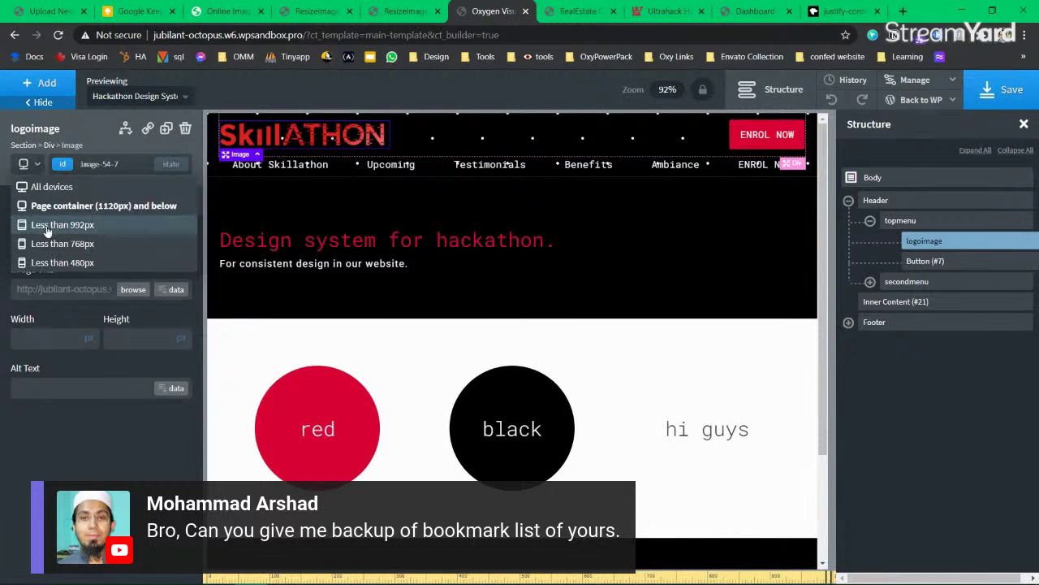
{"action": "left_click", "coordinate": [47, 231]}
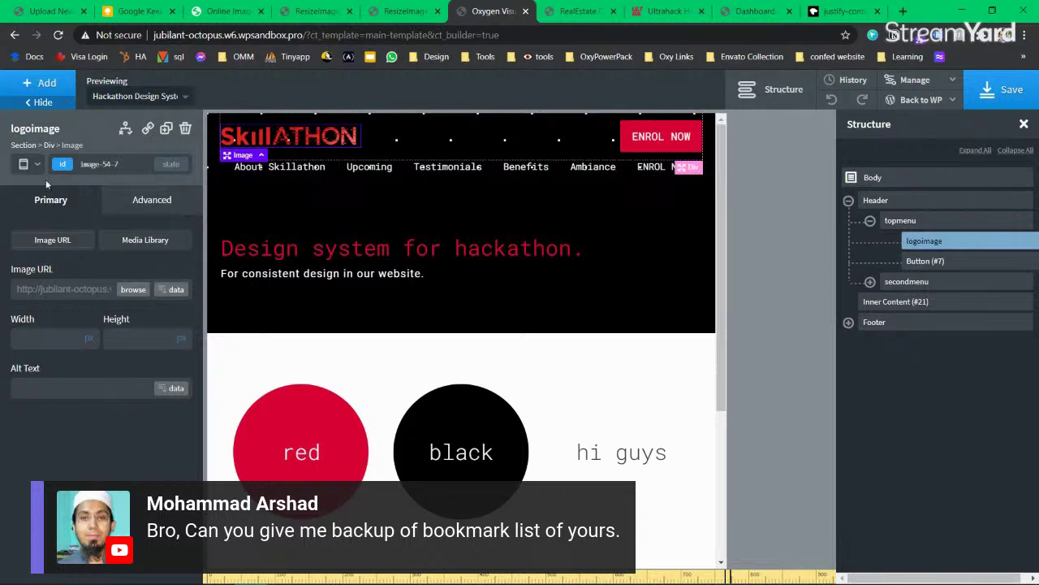
{"action": "left_click", "coordinate": [57, 337]}
{"action": "type", "text": "40"}
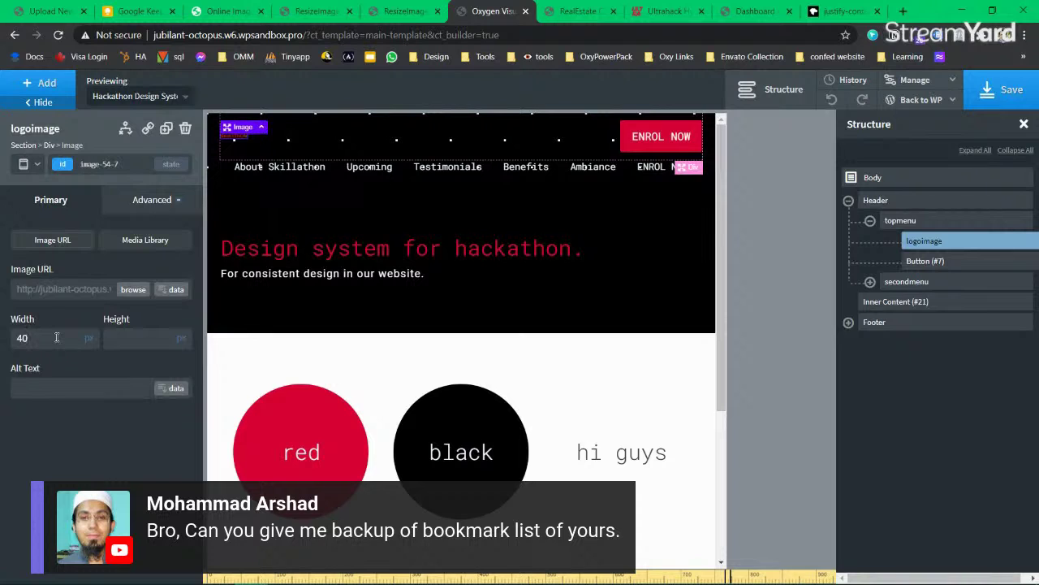
{"action": "left_click", "coordinate": [93, 342]}
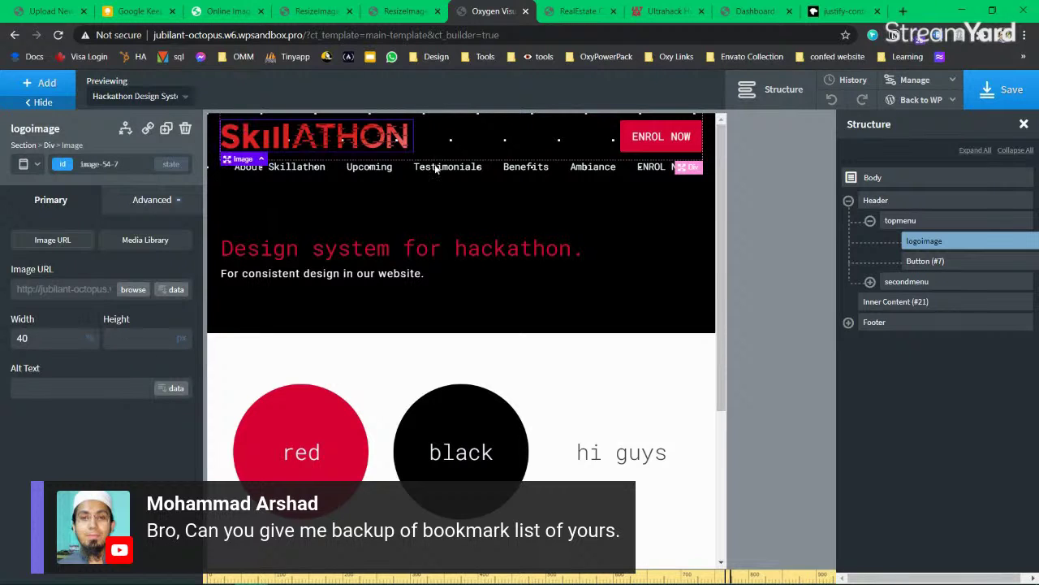
{"action": "double_click", "coordinate": [58, 340]}
{"action": "type", "text": "30"}
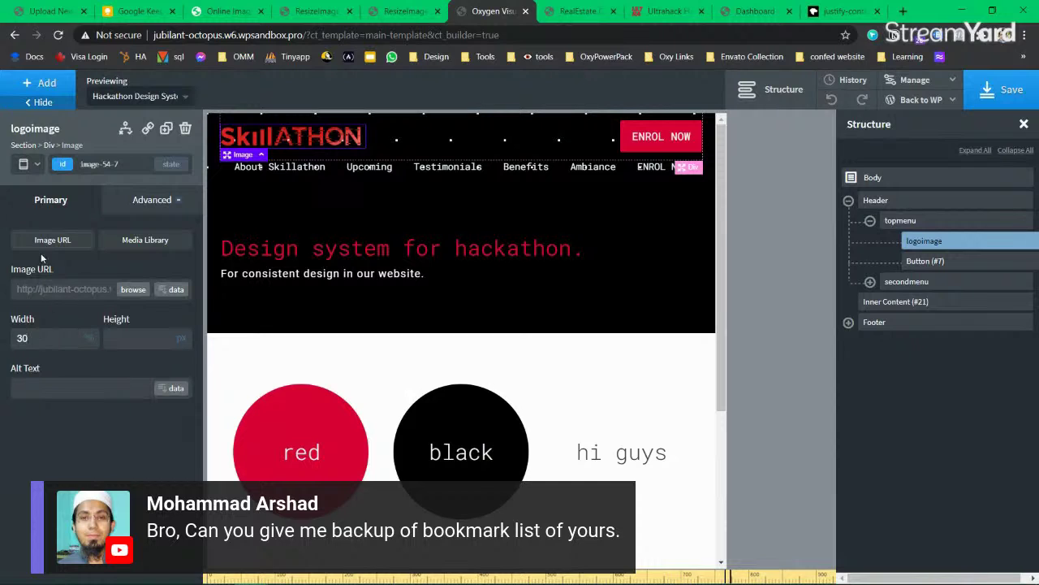
Step: For screens less than 768px, set the logo's width to 50%
{"action": "left_click", "coordinate": [31, 164]}
{"action": "left_click", "coordinate": [87, 255]}
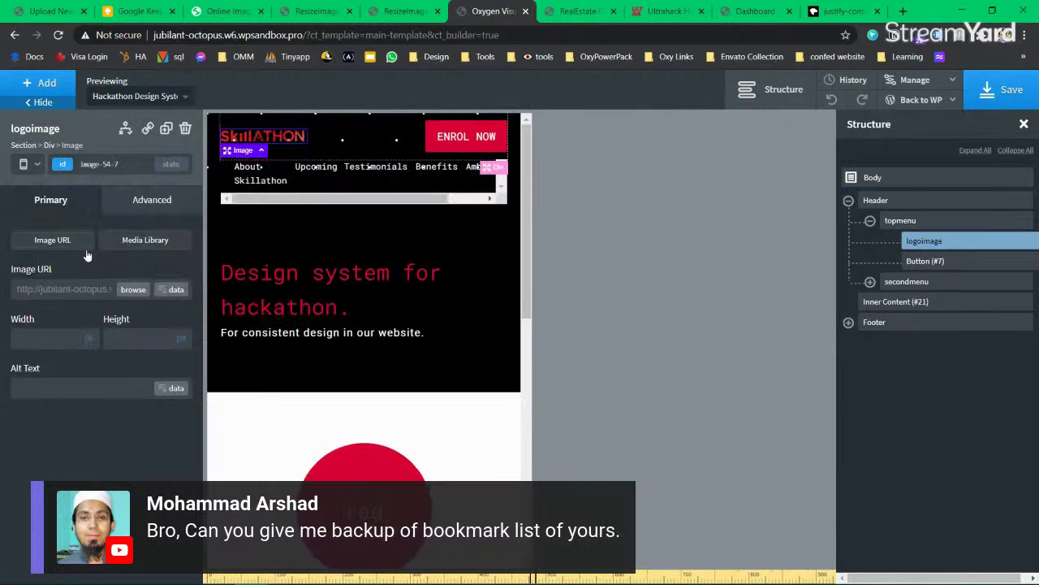
{"action": "left_click", "coordinate": [51, 334]}
{"action": "type", "text": "50"}
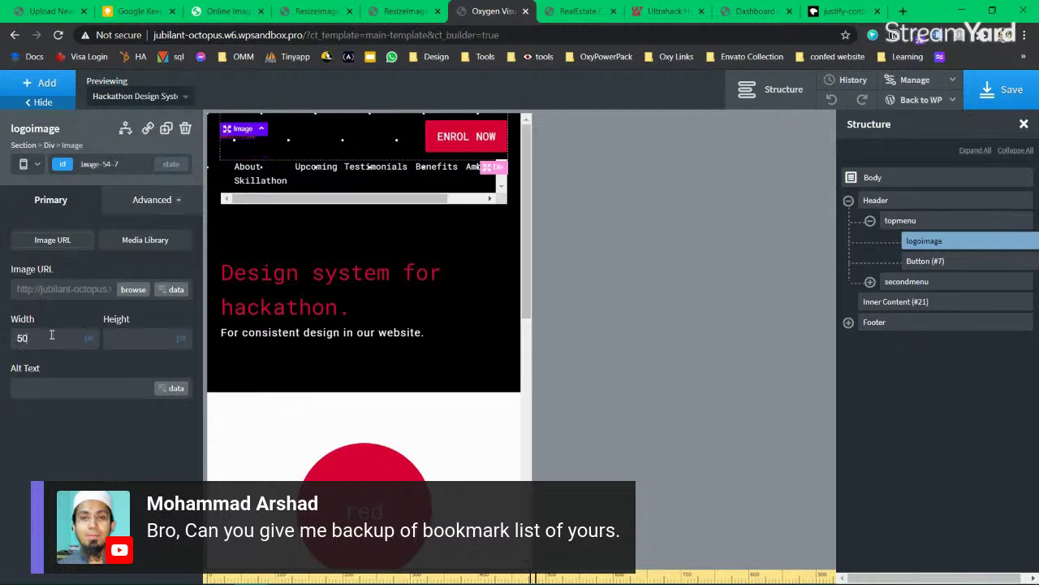
{"action": "left_click", "coordinate": [99, 331]}
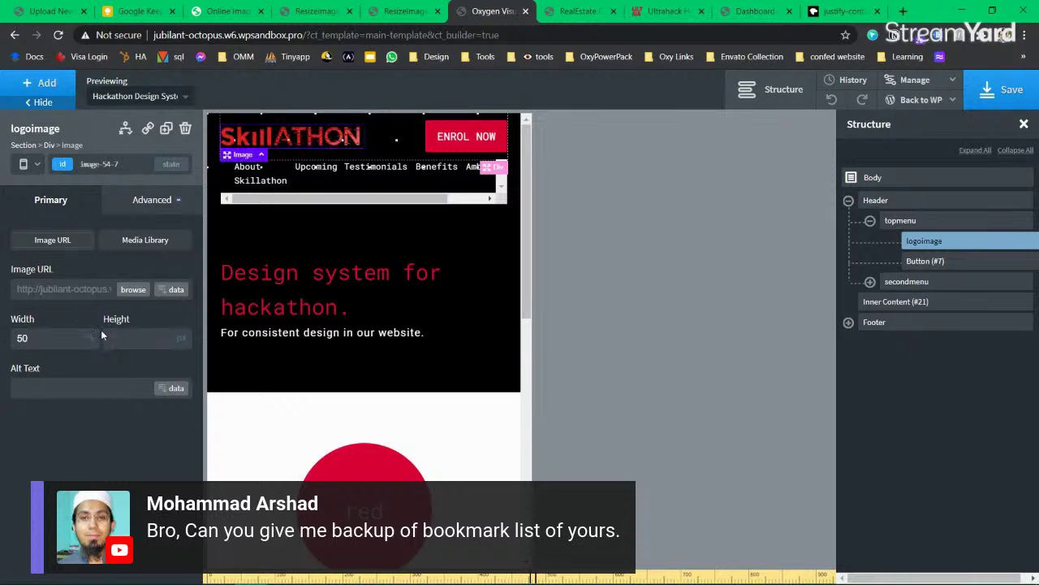
Step: For screens less than 480px, set the header's ENROL NOW button padding to 5 px on all sides
{"action": "left_click", "coordinate": [30, 164]}
{"action": "left_click", "coordinate": [59, 270]}
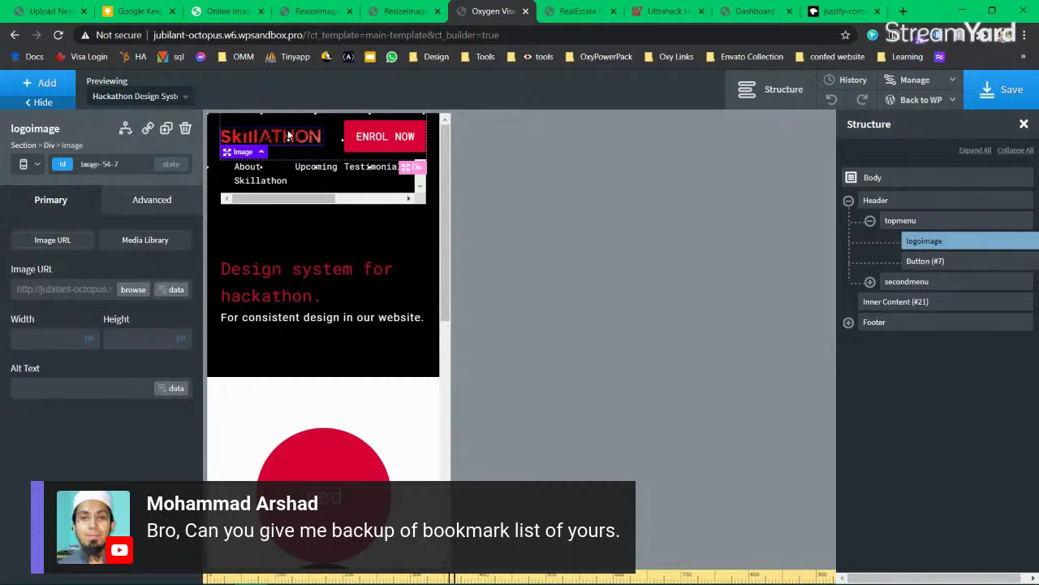
{"action": "left_click", "coordinate": [381, 136]}
{"action": "scroll", "coordinate": [85, 391], "scroll_direction": "down", "scroll_amount": 2}
{"action": "scroll", "coordinate": [85, 391], "scroll_direction": "up", "scroll_amount": 2}
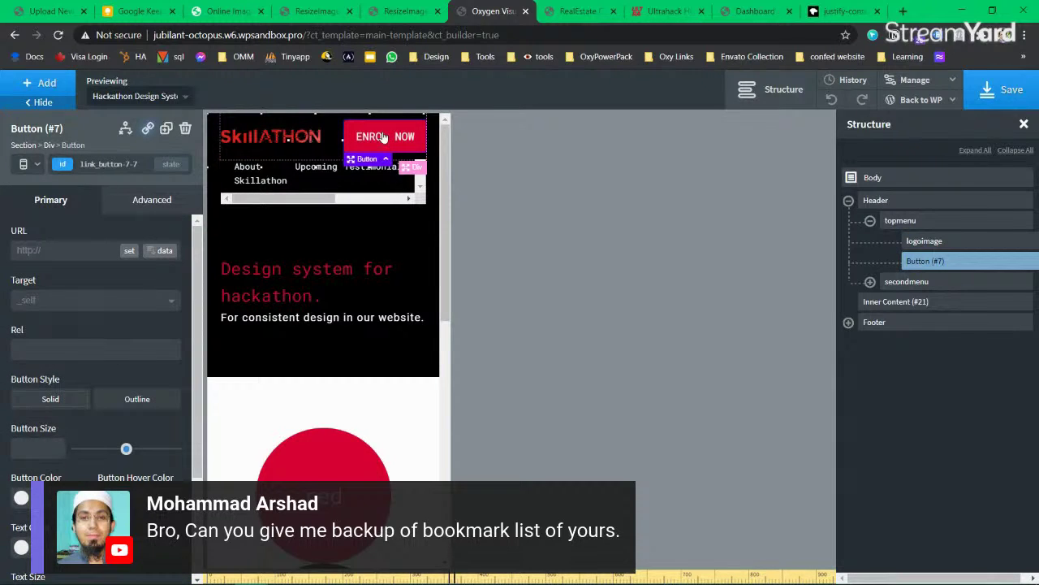
{"action": "left_click", "coordinate": [140, 204]}
{"action": "left_click", "coordinate": [159, 265]}
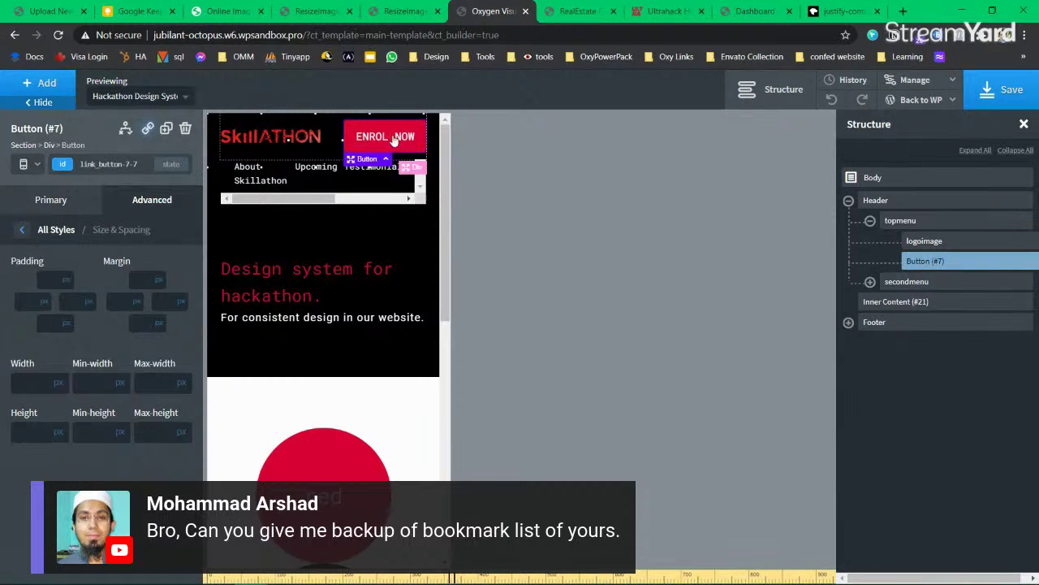
{"action": "mouse_move", "coordinate": [140, 278]}
{"action": "left_click", "coordinate": [51, 277]}
{"action": "type", "text": "5"}
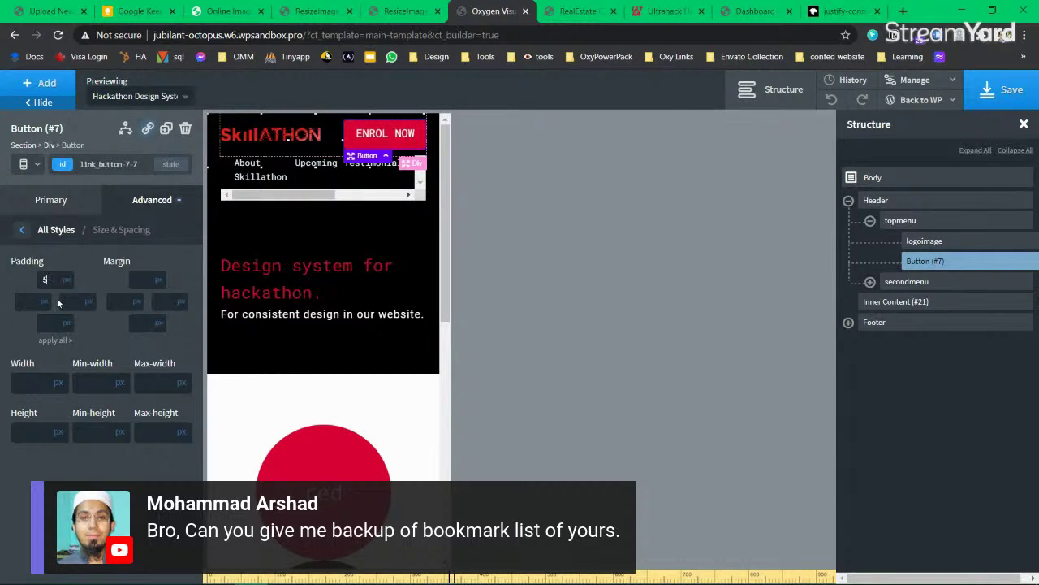
{"action": "left_click", "coordinate": [46, 341]}
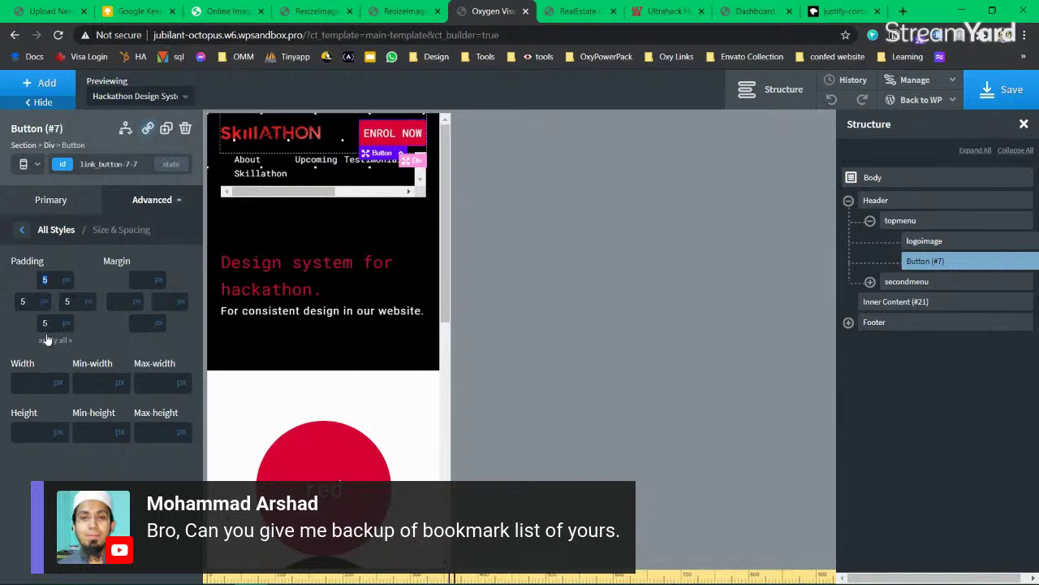
Step: Set the ENROL NOW button's left padding to 10 px, enter 1- as its right padding, and save the template
{"action": "left_click", "coordinate": [33, 299]}
{"action": "type", "text": "10"}
{"action": "left_click", "coordinate": [70, 301]}
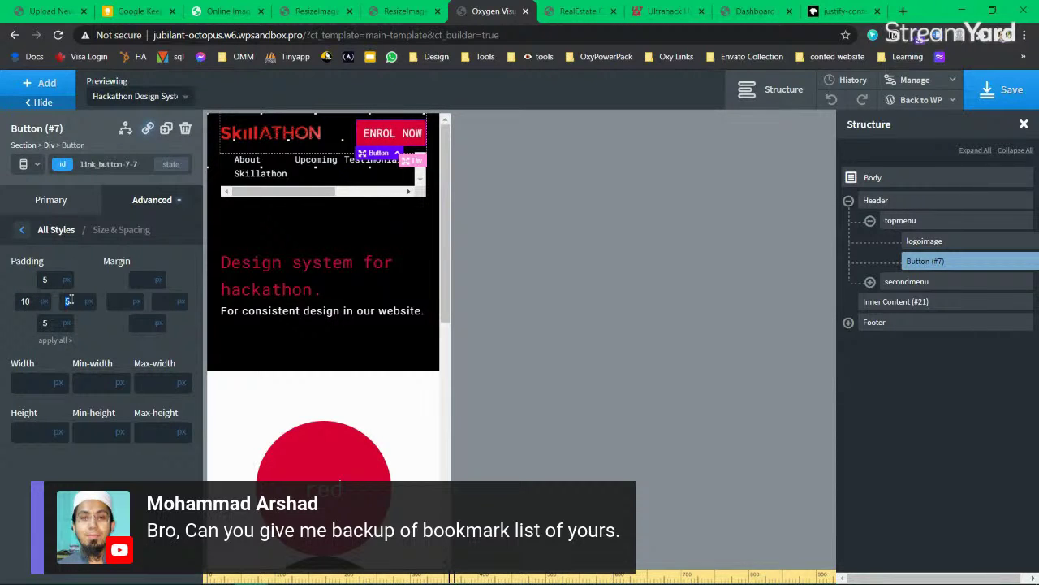
{"action": "type", "text": "10"}
{"action": "left_click", "coordinate": [1019, 98]}
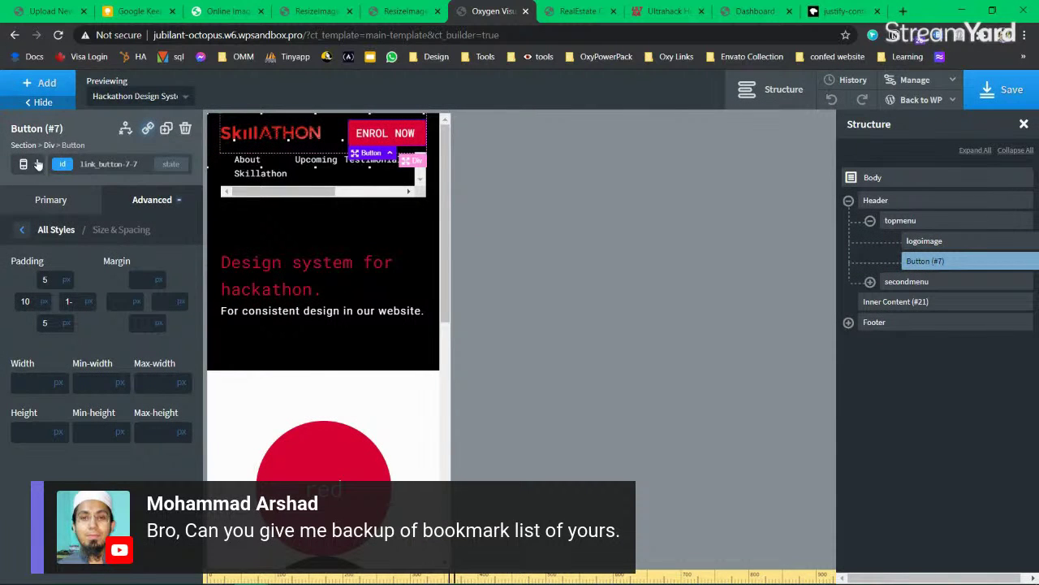
Step: Return the preview to all devices and select the header's secondmenu div
{"action": "left_click", "coordinate": [36, 165]}
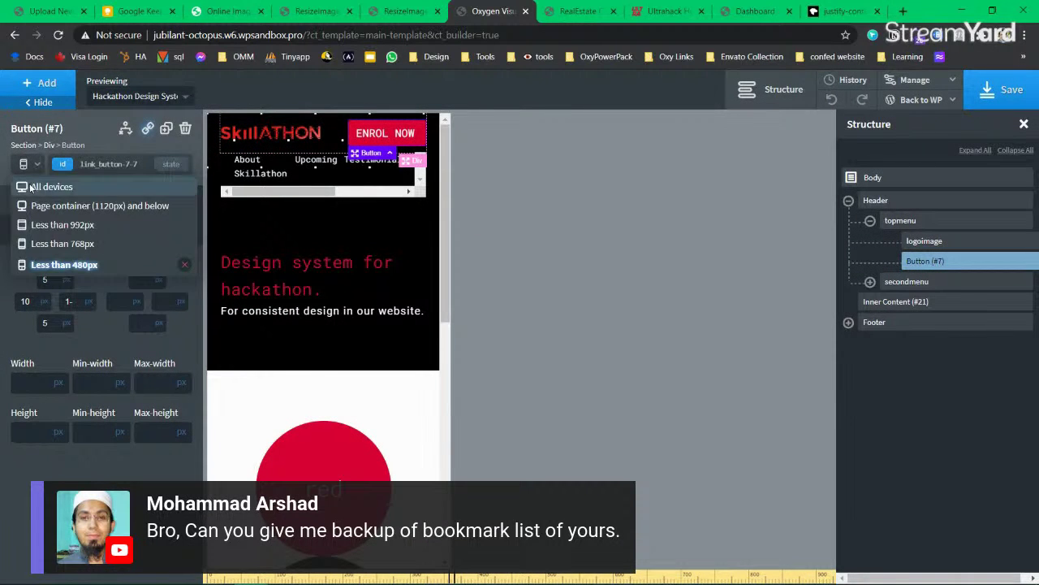
{"action": "left_click", "coordinate": [30, 186]}
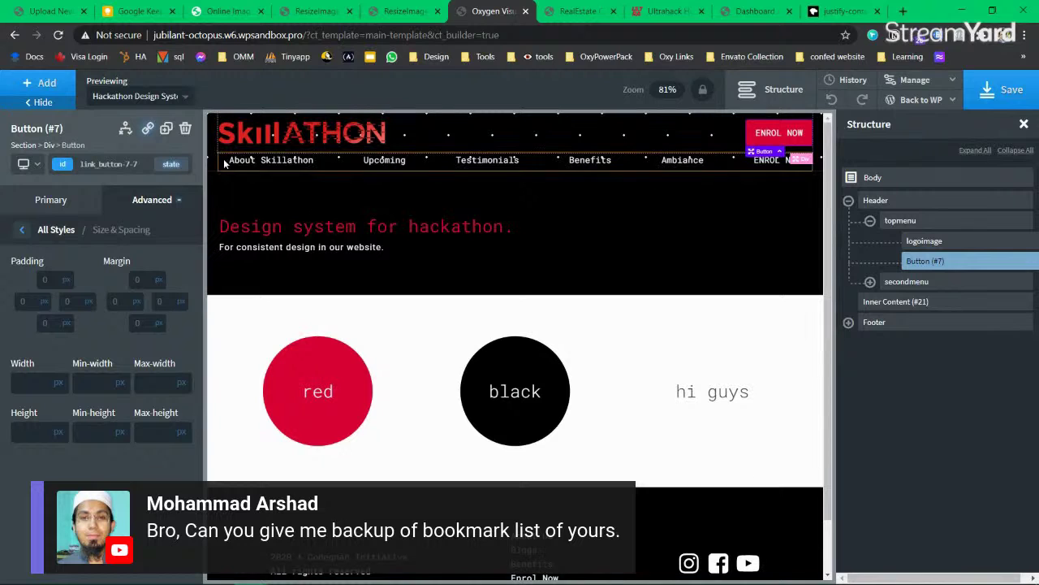
{"action": "left_click", "coordinate": [225, 167]}
{"action": "left_click", "coordinate": [37, 164]}
{"action": "left_click", "coordinate": [47, 187]}
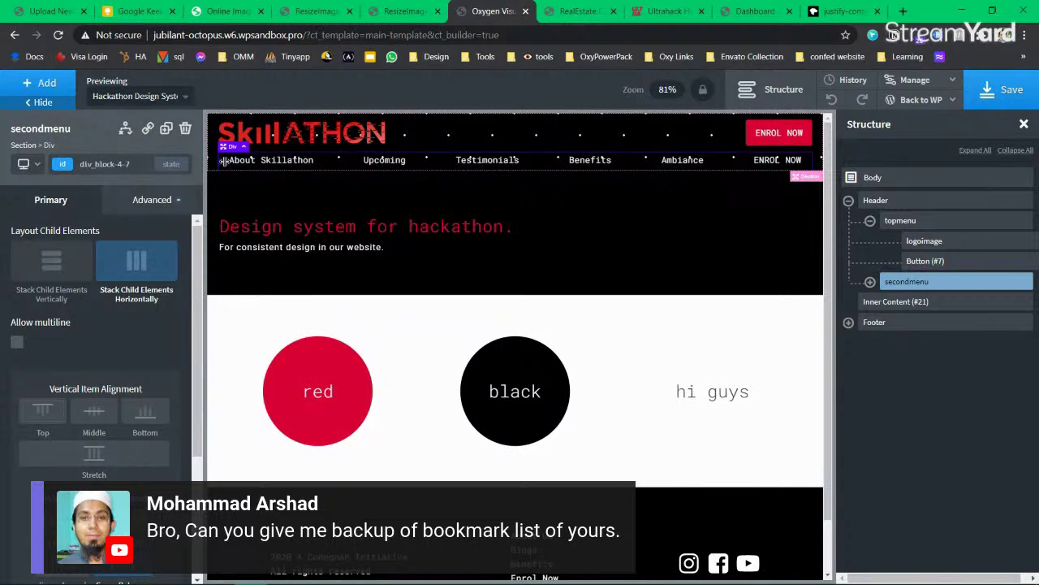
Step: Clear the secondmenu div's left padding and restore it to 20 px in its size and spacing settings
{"action": "left_click", "coordinate": [151, 200]}
{"action": "left_click", "coordinate": [89, 274]}
{"action": "double_click", "coordinate": [34, 305]}
{"action": "key", "text": "BackSpace"}
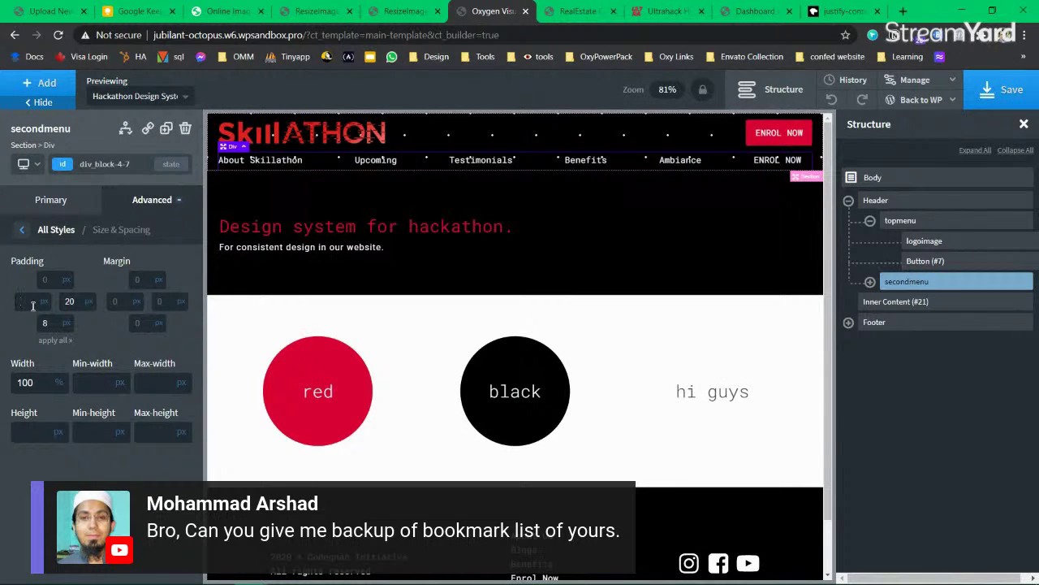
{"action": "type", "text": "20"}
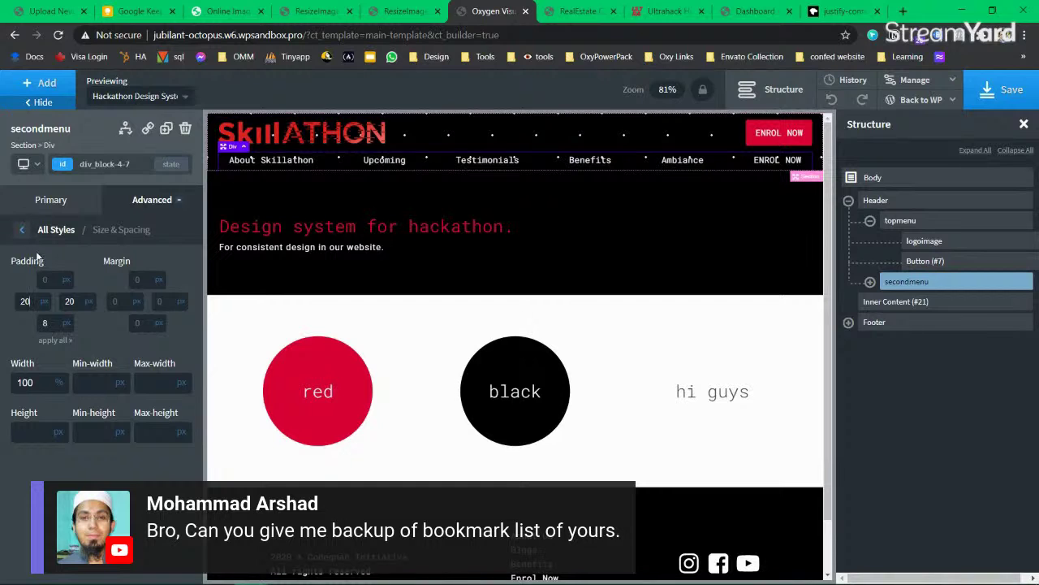
Step: For screens less than 480px, set secondmenu's left and right padding to 0, save the template, and return to all devices
{"action": "left_click", "coordinate": [34, 164]}
{"action": "left_click", "coordinate": [40, 240]}
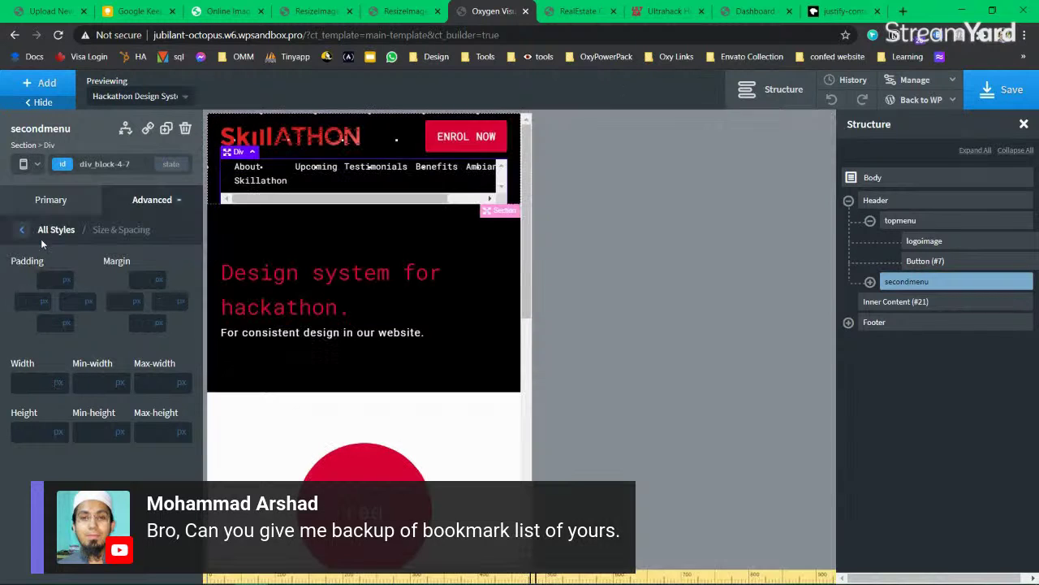
{"action": "left_click", "coordinate": [22, 307]}
{"action": "type", "text": "0"}
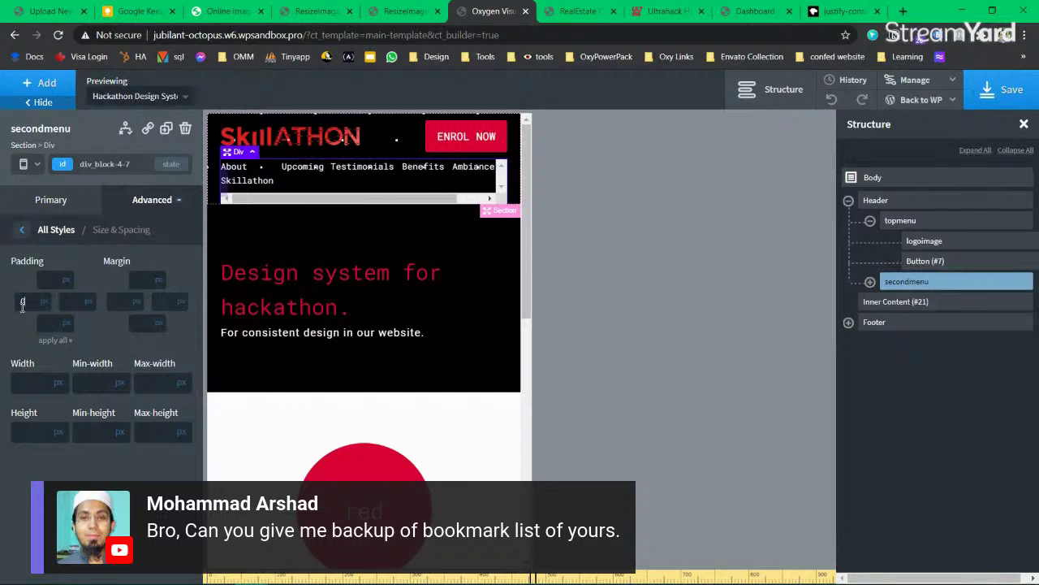
{"action": "left_click", "coordinate": [66, 301]}
{"action": "type", "text": "0"}
{"action": "left_click", "coordinate": [992, 96]}
{"action": "left_click", "coordinate": [23, 164]}
{"action": "left_click", "coordinate": [37, 187]}
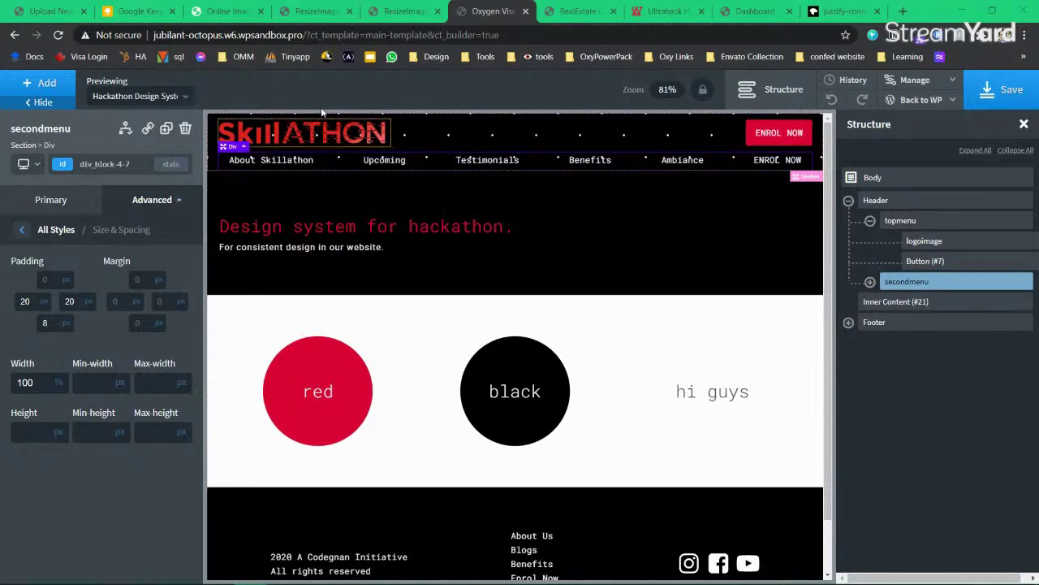
Step: Open the site's WordPress dashboard from the live page and return to the template editor
{"action": "left_click", "coordinate": [394, 11]}
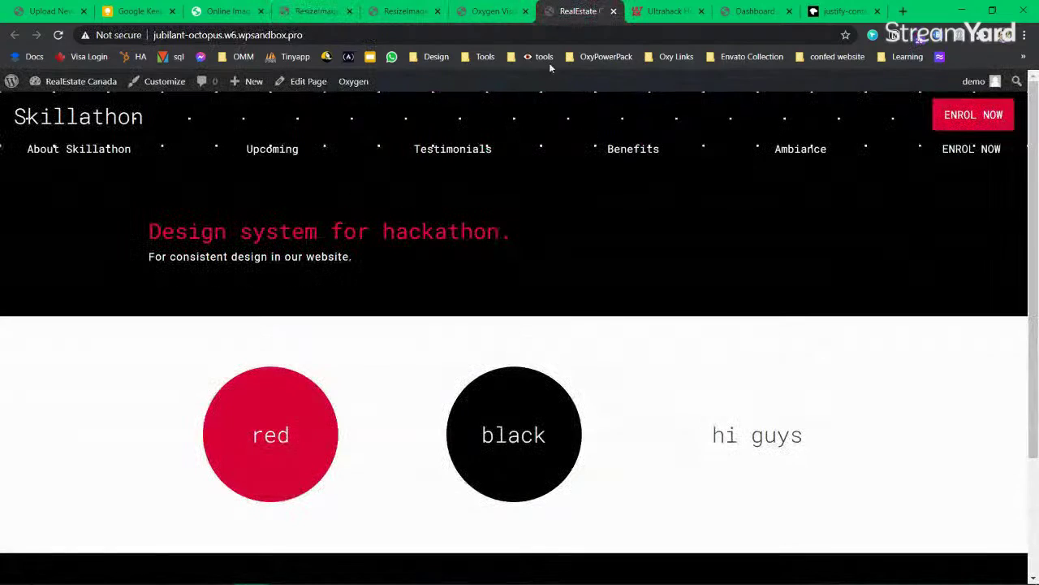
{"action": "left_click", "coordinate": [572, 11]}
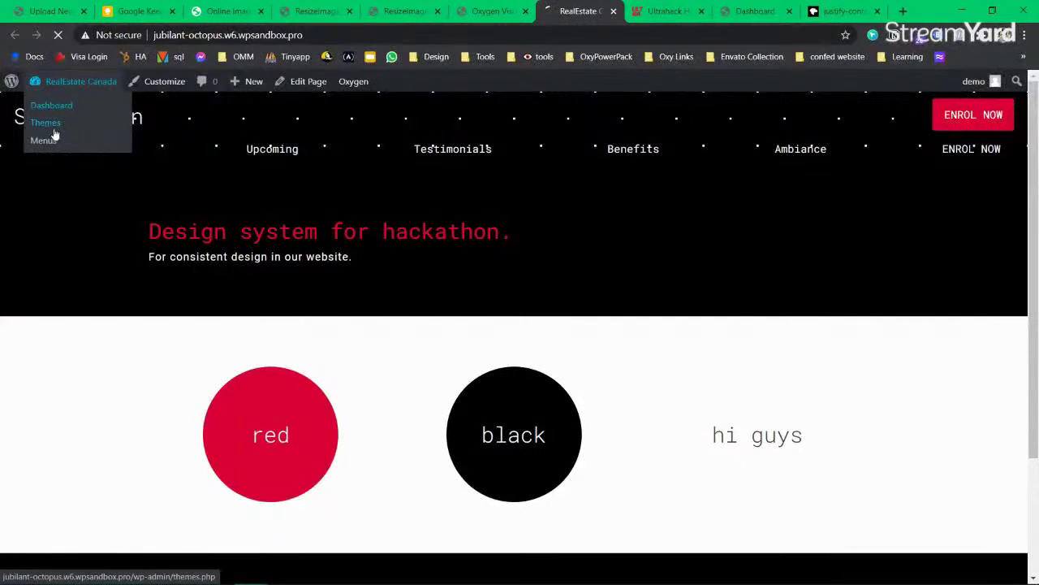
{"action": "left_click", "coordinate": [49, 103]}
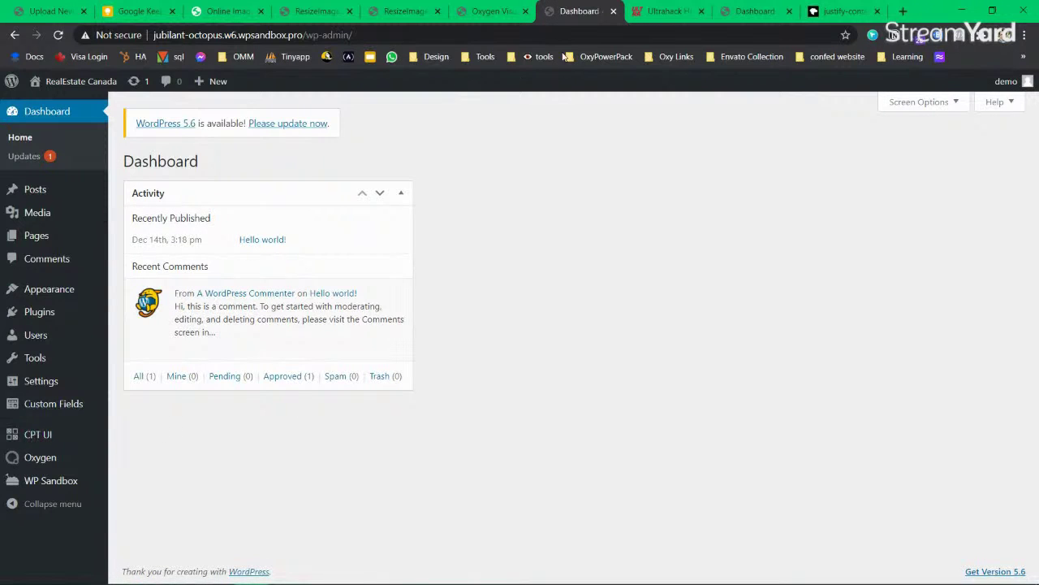
{"action": "left_click", "coordinate": [494, 15]}
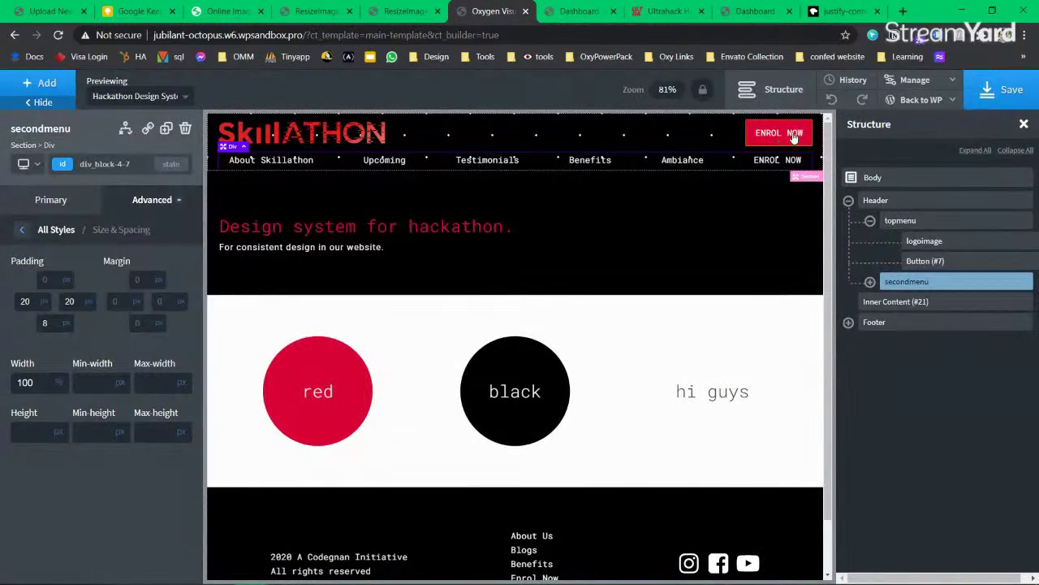
Step: Toggle bold on the header's ENROL NOW button text and set its font weight to 800
{"action": "double_click", "coordinate": [784, 134]}
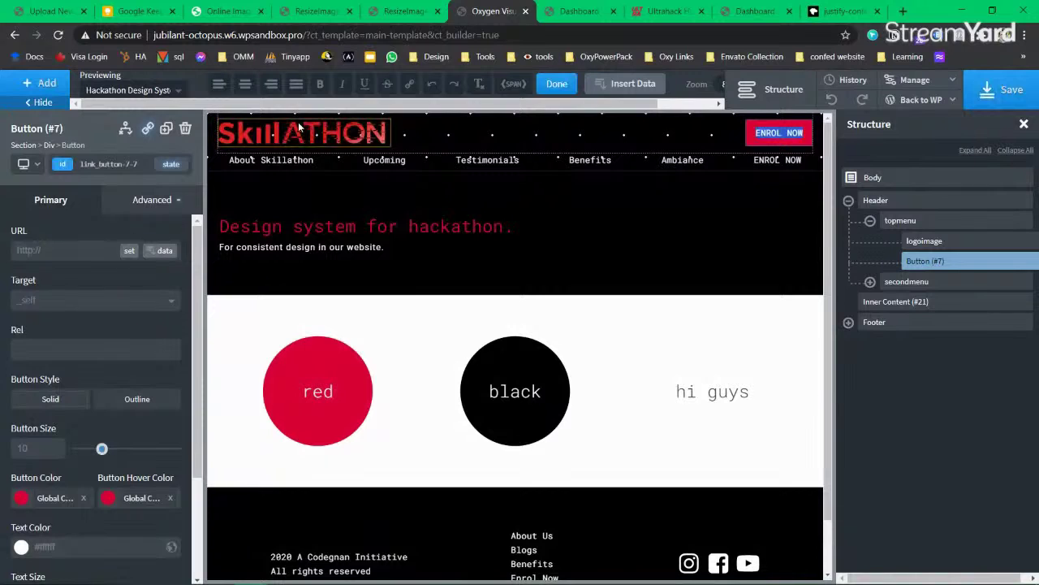
{"action": "left_click", "coordinate": [652, 249]}
{"action": "double_click", "coordinate": [794, 133]}
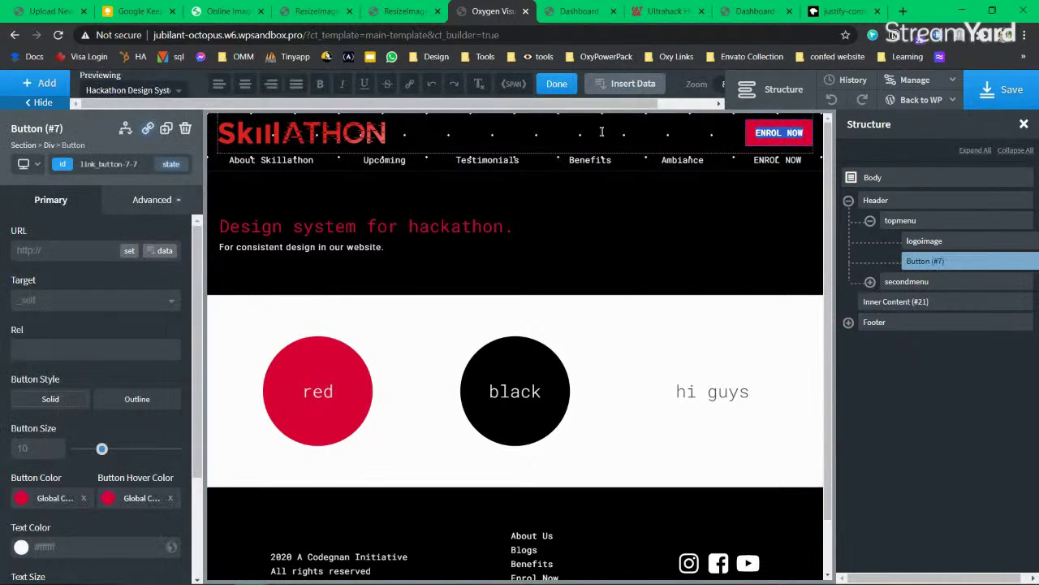
{"action": "left_click", "coordinate": [318, 89]}
{"action": "scroll", "coordinate": [65, 325], "scroll_direction": "down", "scroll_amount": 2}
{"action": "left_click", "coordinate": [75, 551]}
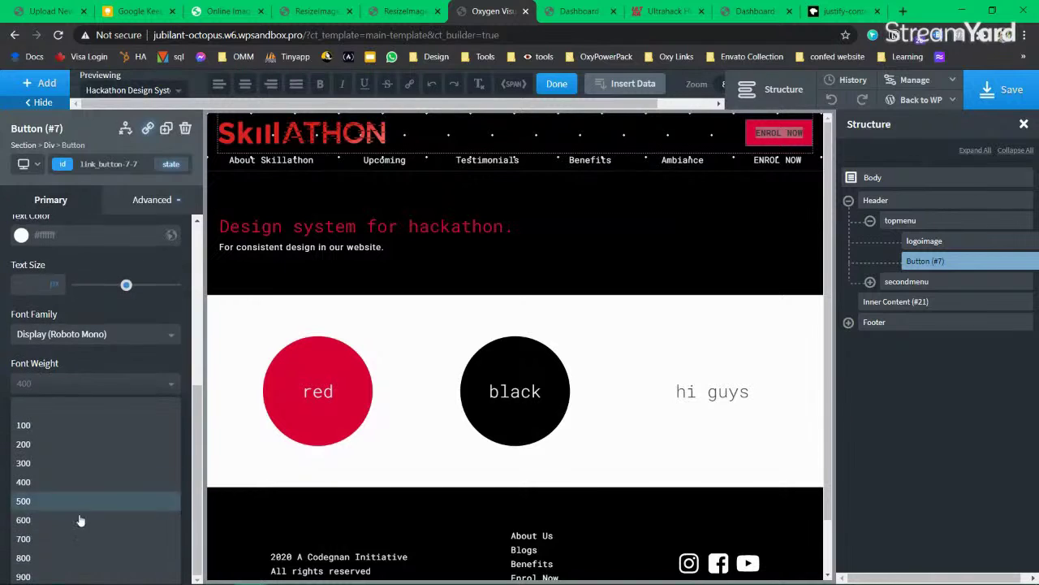
{"action": "left_click", "coordinate": [65, 557]}
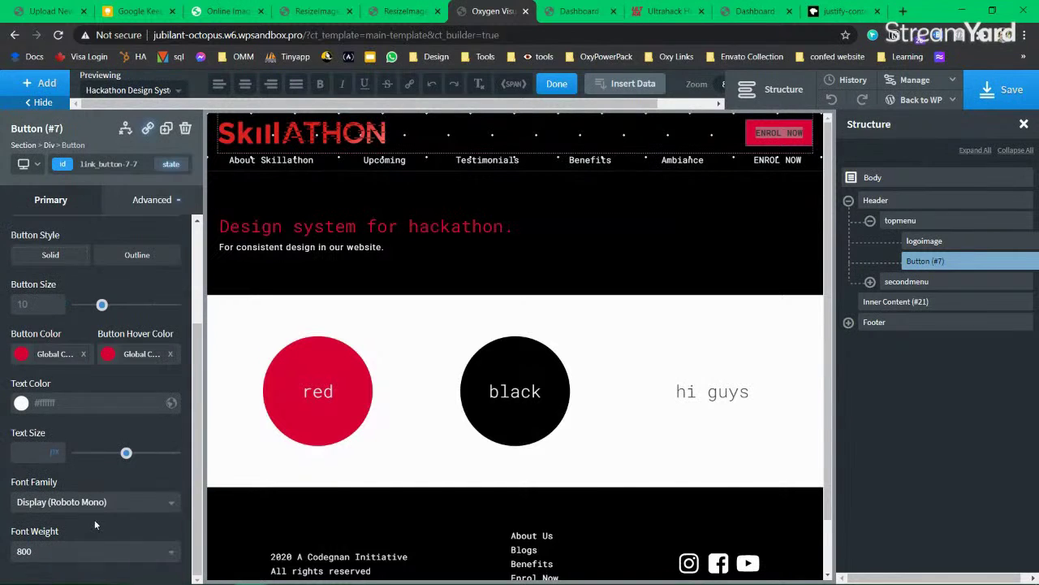
{"action": "left_click", "coordinate": [726, 227]}
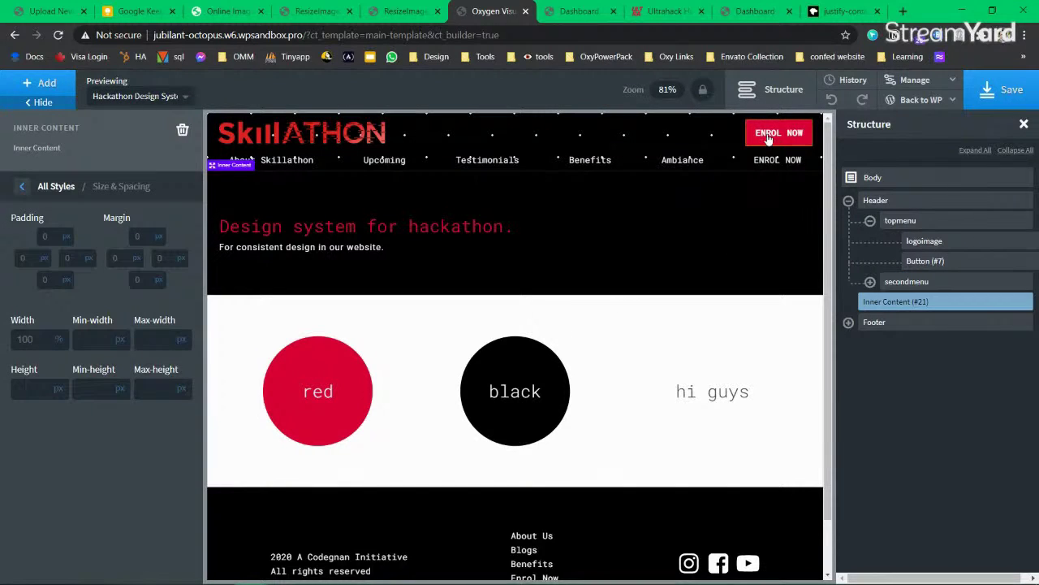
Step: Set the header's ENROL NOW button font weight to 400
{"action": "left_click", "coordinate": [767, 134]}
{"action": "scroll", "coordinate": [85, 484], "scroll_direction": "down", "scroll_amount": 3}
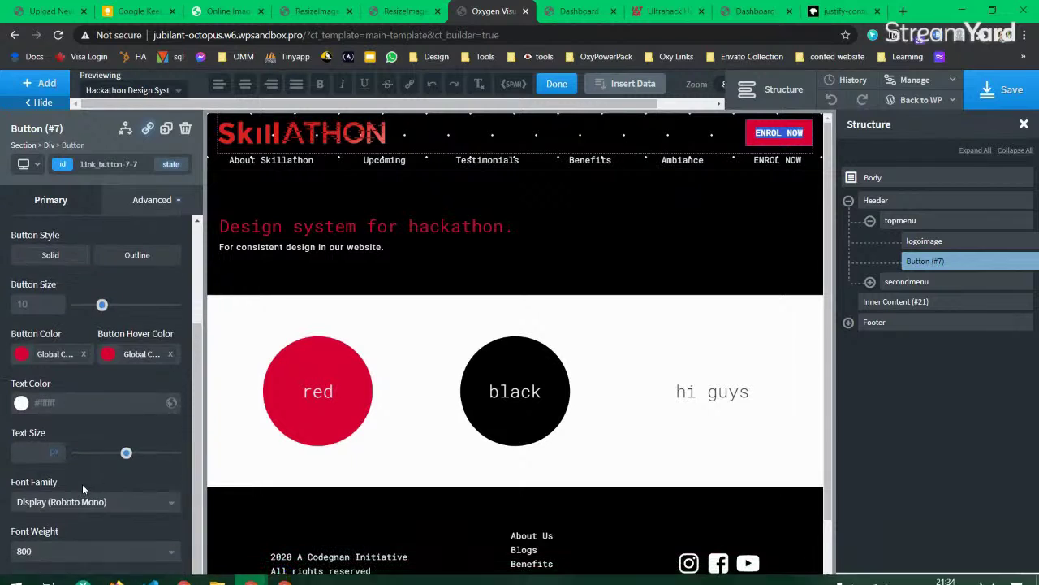
{"action": "scroll", "coordinate": [75, 397], "scroll_direction": "up", "scroll_amount": 3}
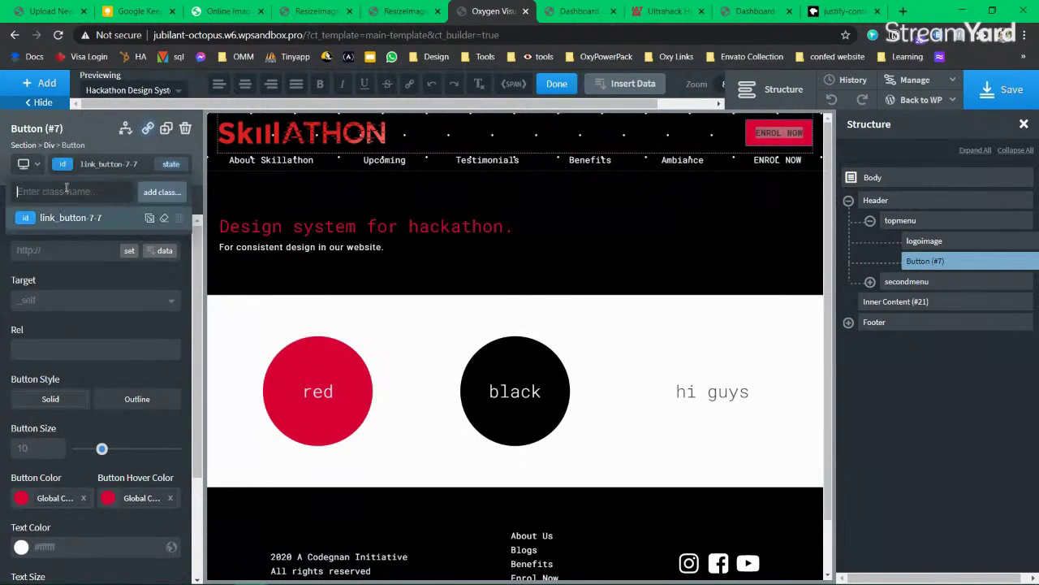
{"action": "scroll", "coordinate": [80, 418], "scroll_direction": "down", "scroll_amount": 3}
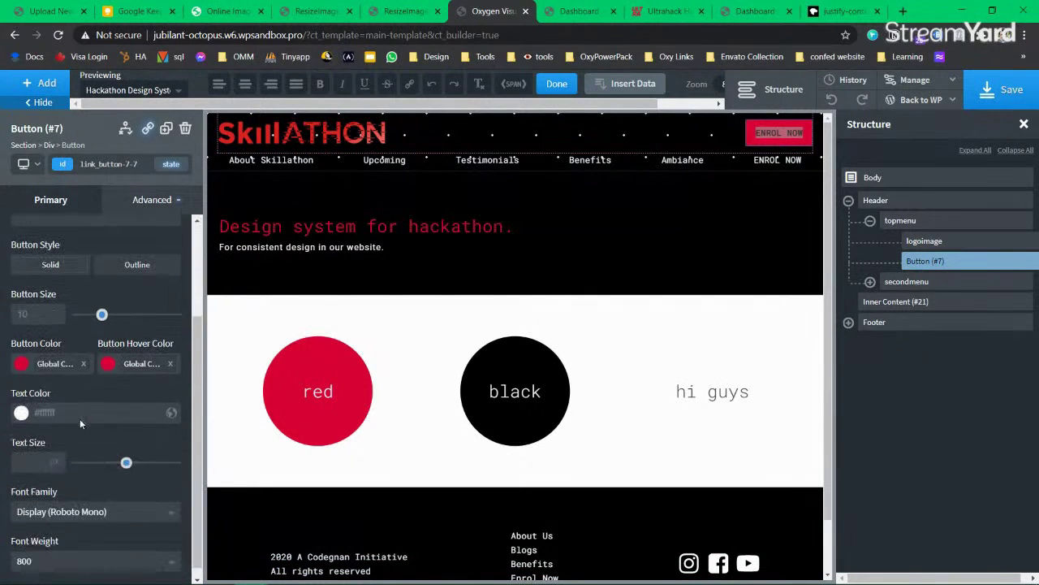
{"action": "left_click", "coordinate": [66, 557]}
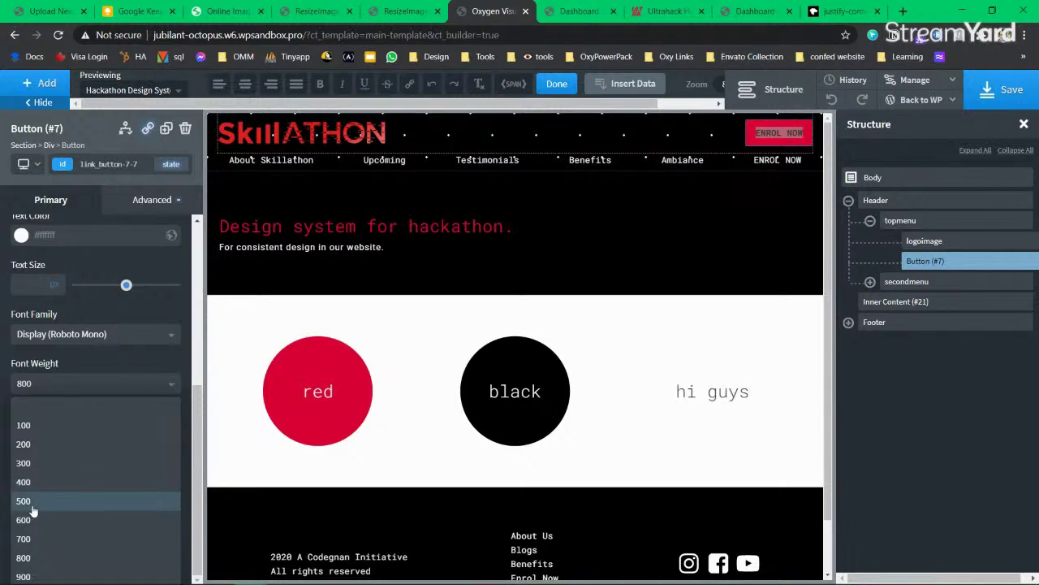
{"action": "left_click", "coordinate": [44, 484]}
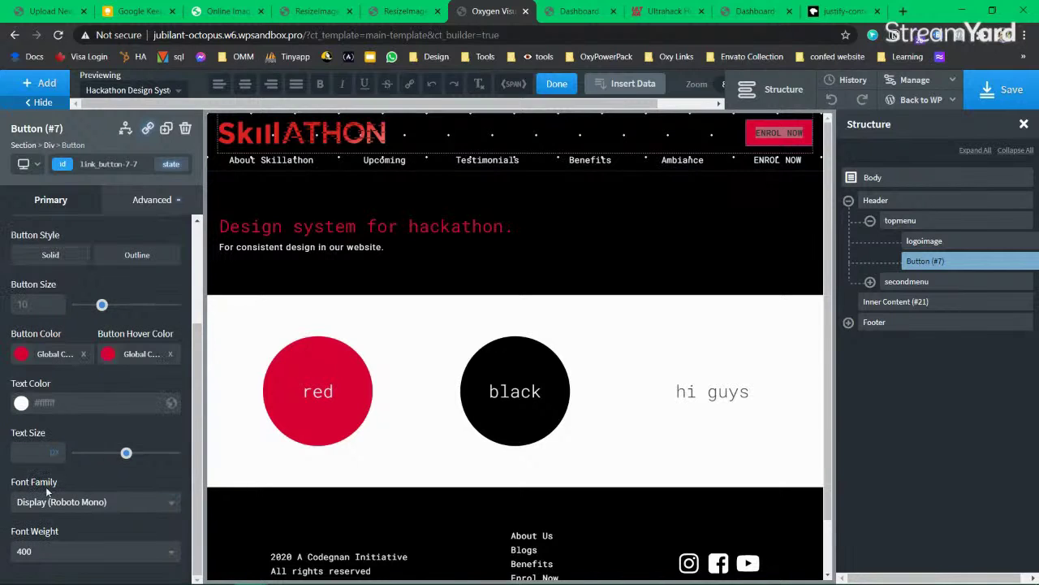
Step: Return the ENROL NOW button's font weight to 800 and save the template
{"action": "left_click", "coordinate": [40, 560]}
{"action": "left_click", "coordinate": [36, 549]}
{"action": "left_click", "coordinate": [756, 202]}
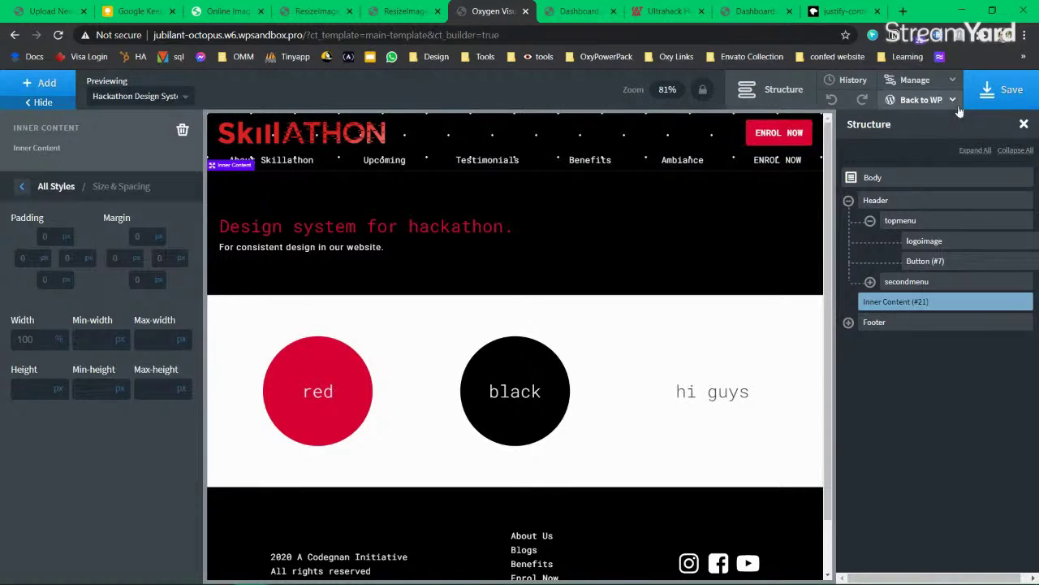
{"action": "left_click", "coordinate": [1002, 100]}
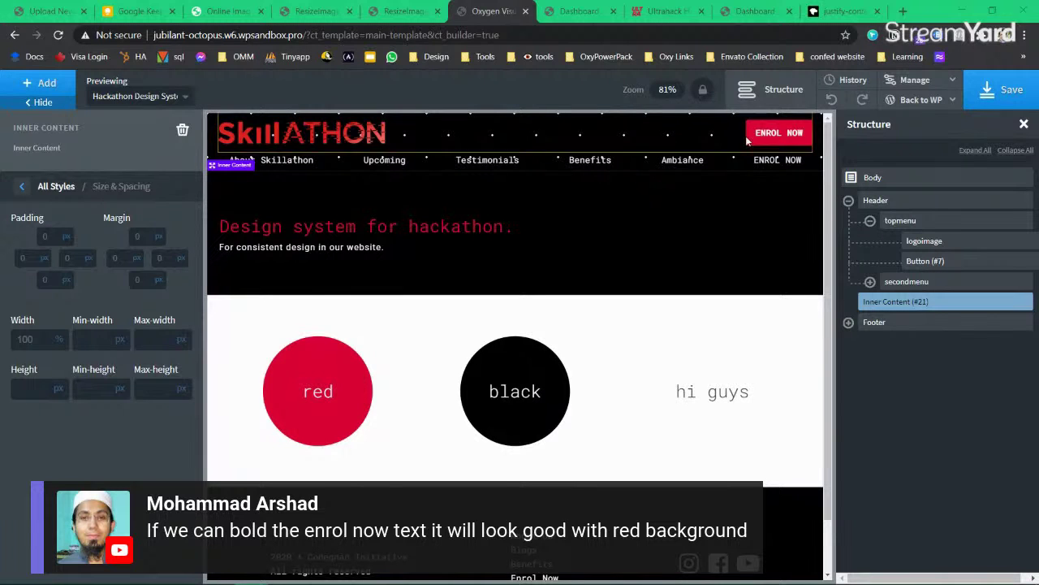
Step: Change the header's ENROL NOW button font family to Text (Roboto)
{"action": "double_click", "coordinate": [784, 138]}
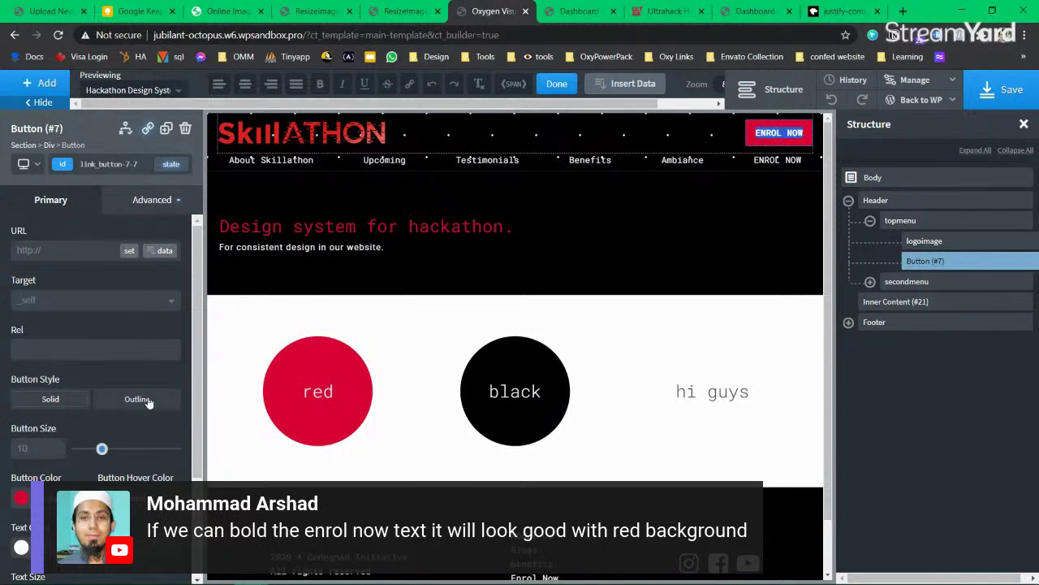
{"action": "scroll", "coordinate": [113, 406], "scroll_direction": "down", "scroll_amount": 2}
{"action": "scroll", "coordinate": [92, 329], "scroll_direction": "up", "scroll_amount": 2}
{"action": "scroll", "coordinate": [65, 341], "scroll_direction": "down", "scroll_amount": 3}
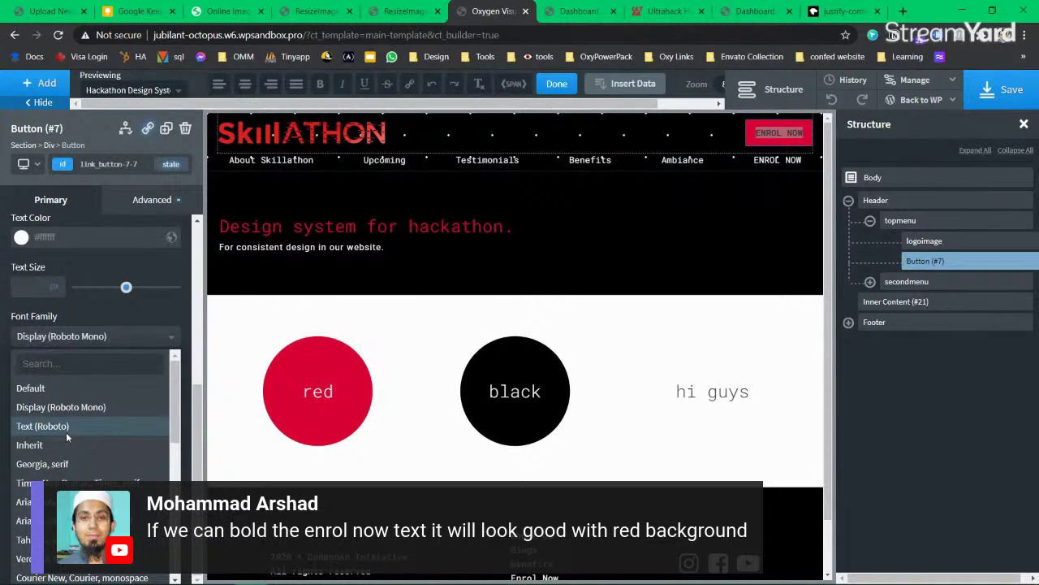
{"action": "left_click", "coordinate": [66, 432]}
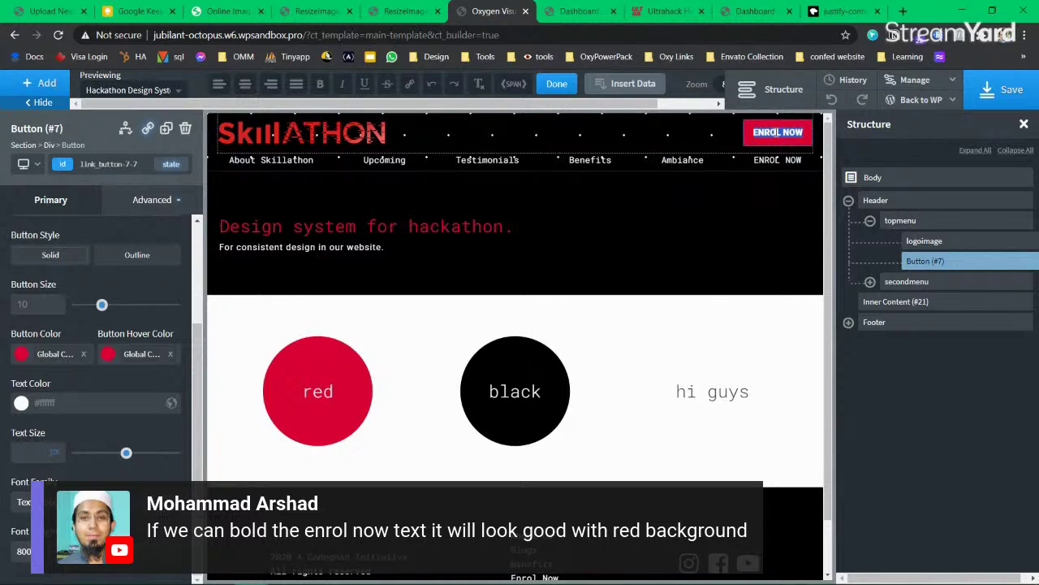
Step: Toggle bold on the ENROL NOW button text and set its font weight to 400
{"action": "left_click", "coordinate": [321, 85]}
{"action": "left_click", "coordinate": [89, 552]}
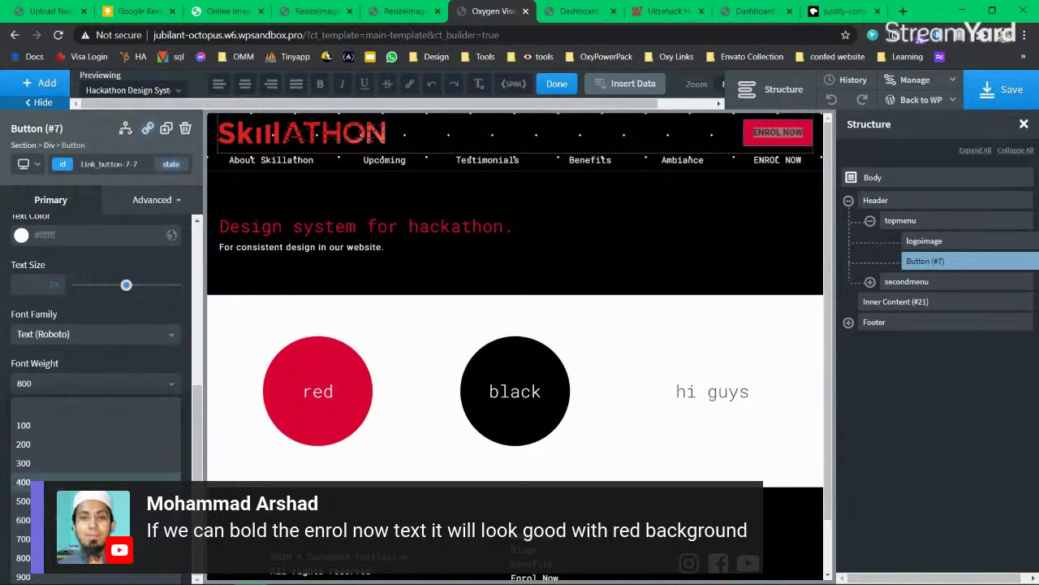
{"action": "left_click", "coordinate": [23, 481]}
{"action": "left_click", "coordinate": [746, 250]}
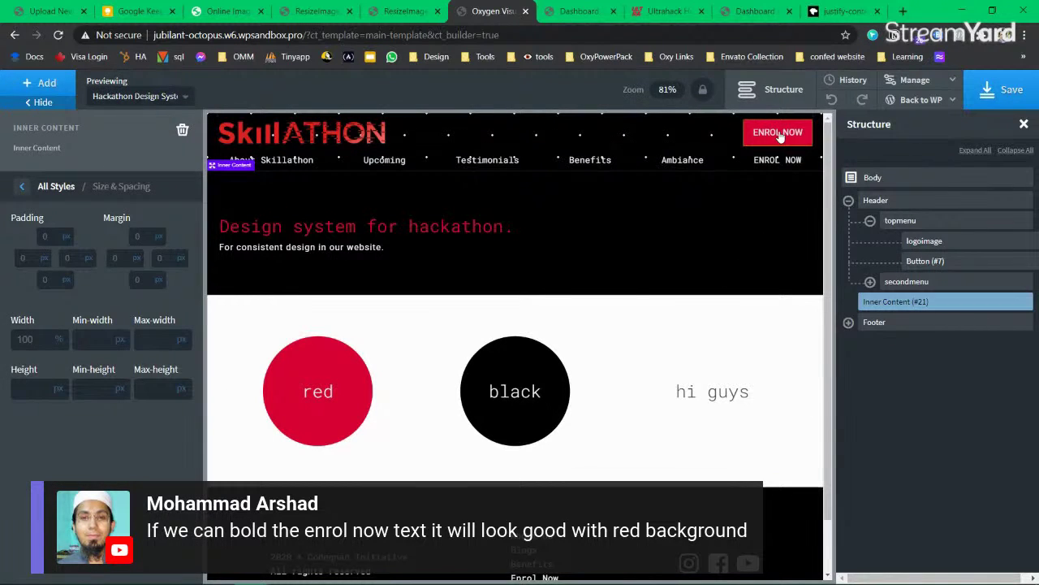
Step: Set the header's ENROL NOW button font family back to Display (Roboto Mono)
{"action": "left_click", "coordinate": [778, 134]}
{"action": "scroll", "coordinate": [52, 383], "scroll_direction": "down", "scroll_amount": 5}
{"action": "scroll", "coordinate": [52, 382], "scroll_direction": "down", "scroll_amount": 3}
{"action": "left_click", "coordinate": [89, 336]}
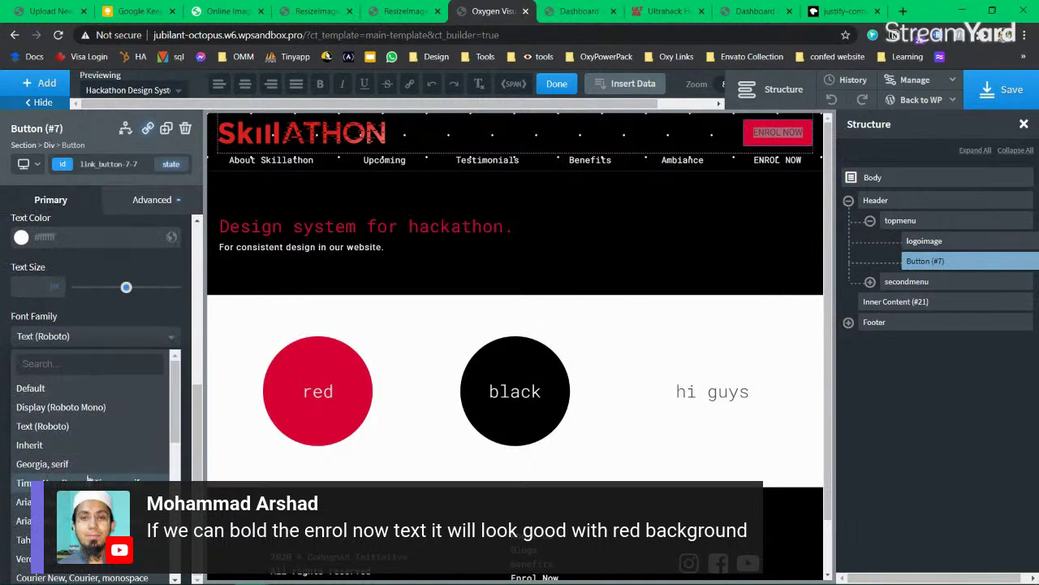
{"action": "left_click", "coordinate": [98, 408]}
{"action": "scroll", "coordinate": [98, 402], "scroll_direction": "up", "scroll_amount": 3}
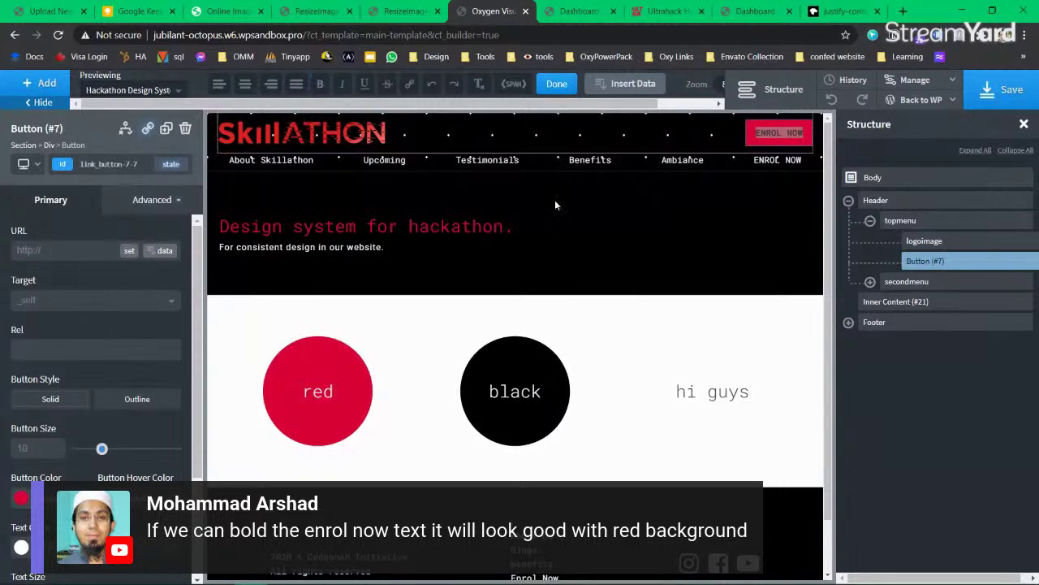
{"action": "left_click", "coordinate": [691, 262]}
Step: Set the letter spacing of the header's ENROL NOW button to 1.1 px in its typography settings
{"action": "double_click", "coordinate": [781, 136]}
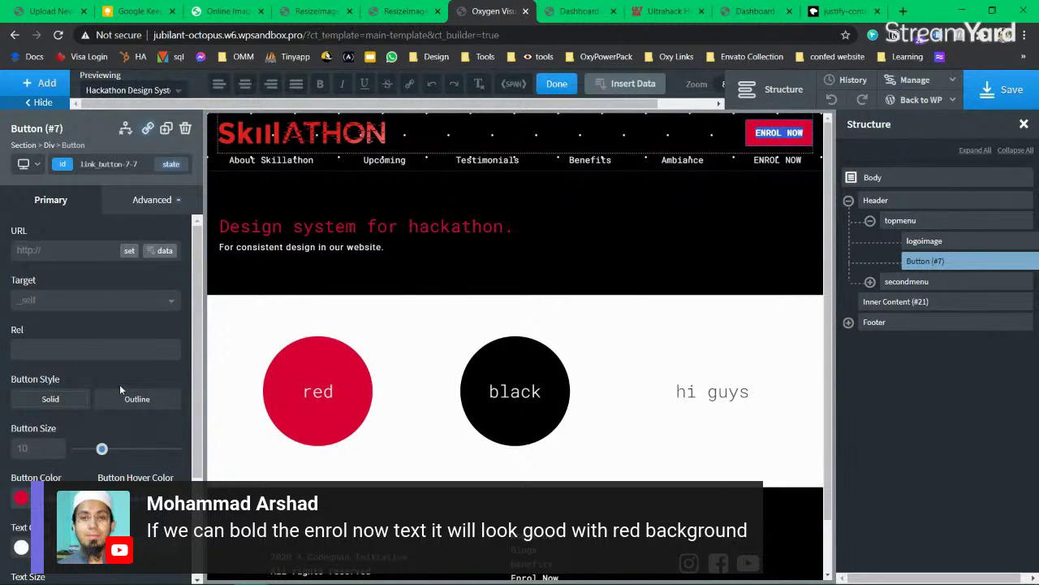
{"action": "left_click", "coordinate": [154, 200]}
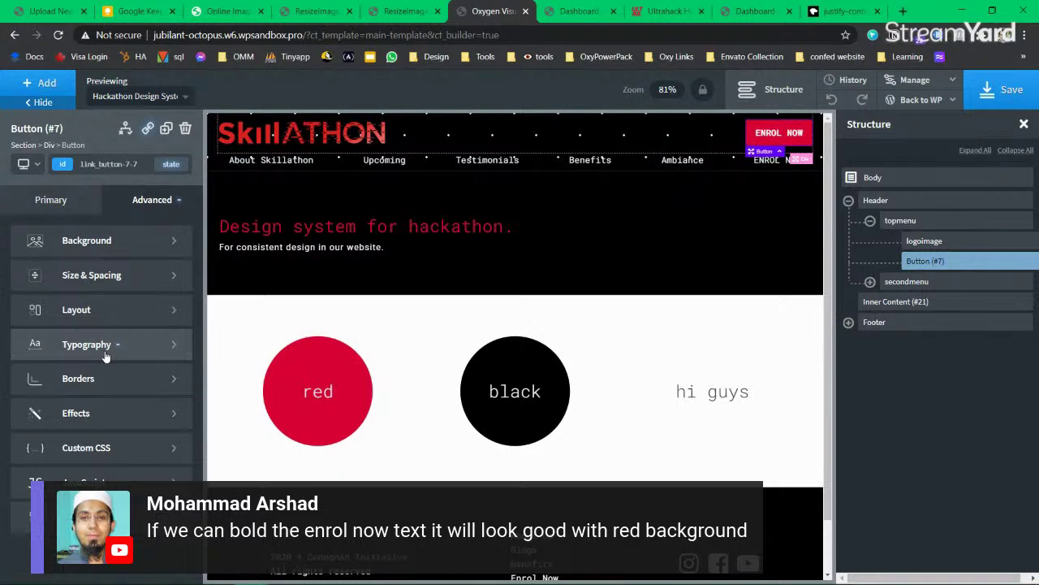
{"action": "double_click", "coordinate": [771, 133]}
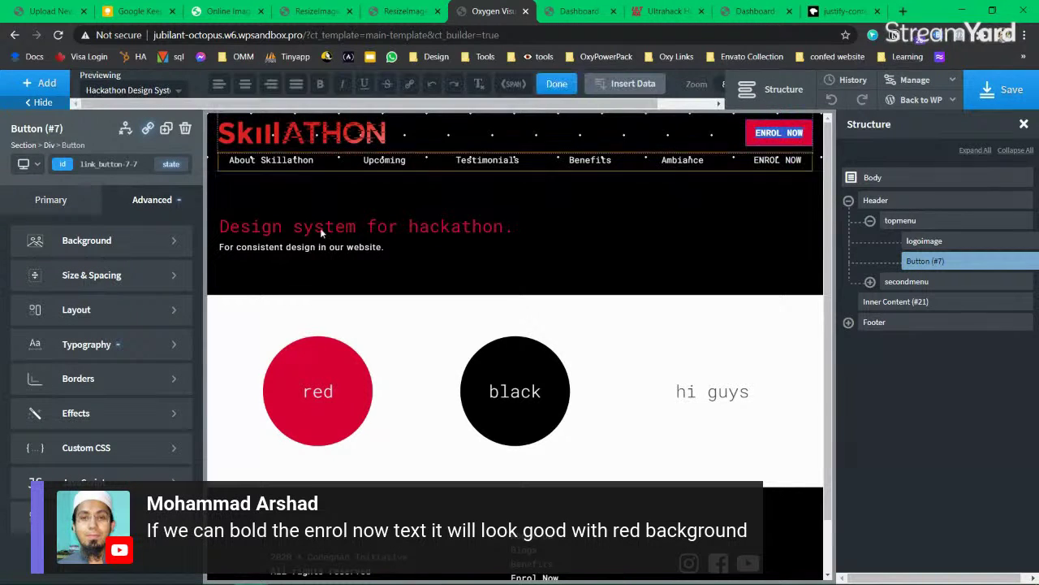
{"action": "left_click", "coordinate": [84, 348]}
{"action": "scroll", "coordinate": [82, 399], "scroll_direction": "down", "scroll_amount": 2}
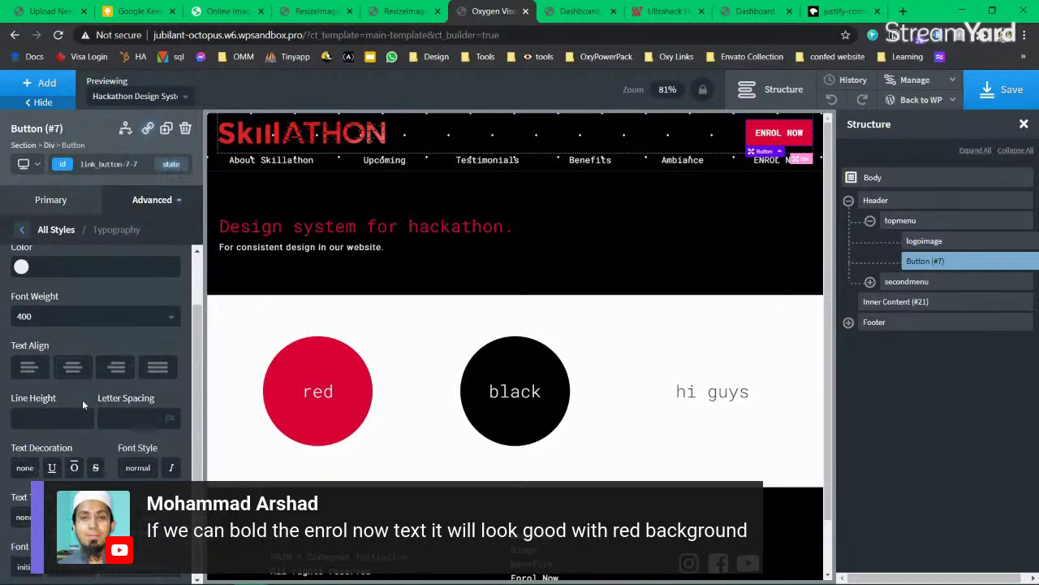
{"action": "scroll", "coordinate": [82, 399], "scroll_direction": "down", "scroll_amount": 1}
{"action": "left_click", "coordinate": [120, 404]}
{"action": "type", "text": "1.1"}
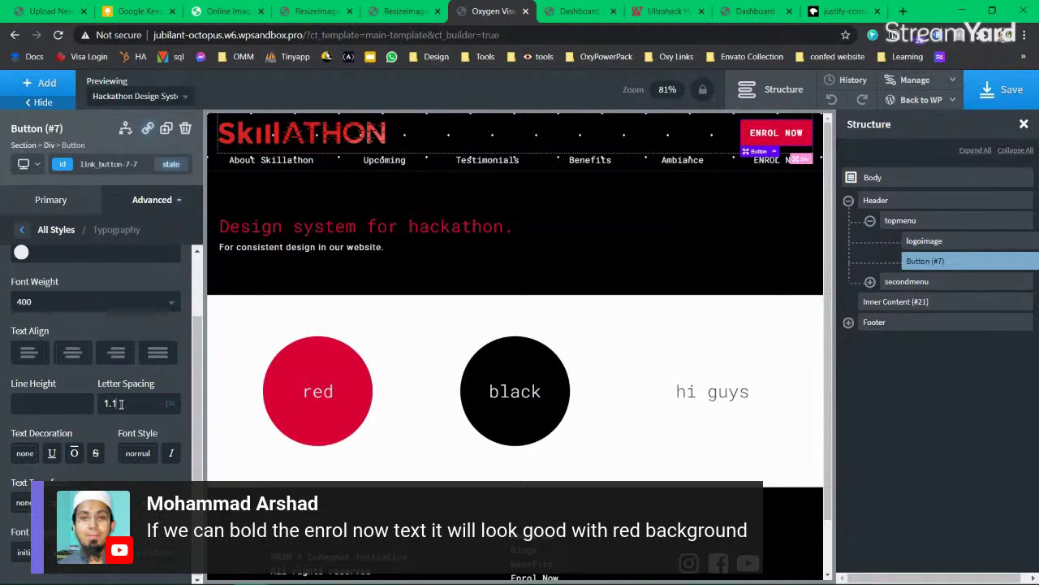
Step: Save the template and select the header's topmenu div
{"action": "left_click", "coordinate": [1001, 91]}
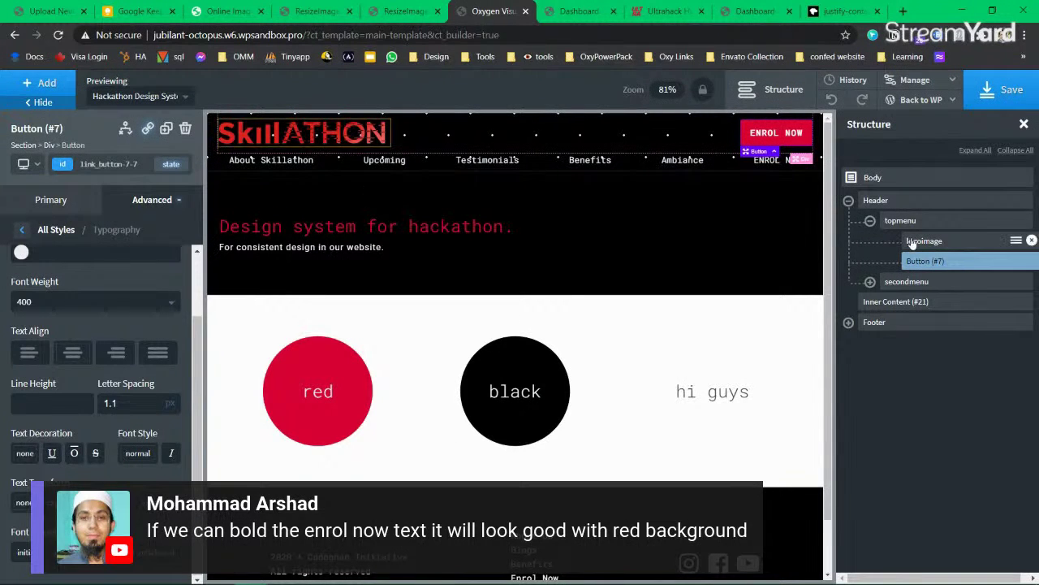
{"action": "left_click", "coordinate": [872, 221]}
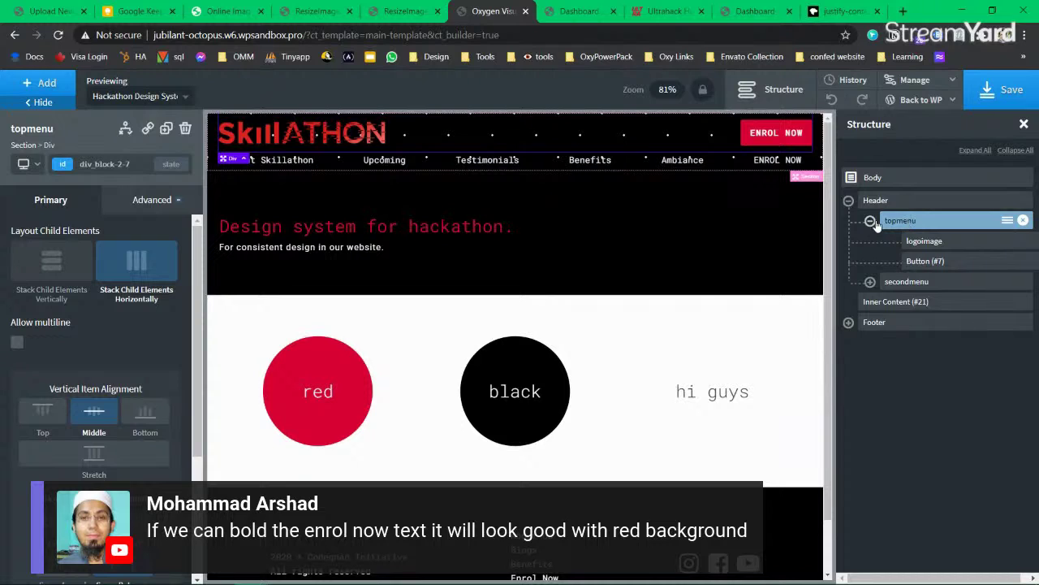
Step: Select the header's secondmenu div and look through its primary and layout settings for a sticky position option
{"action": "left_click", "coordinate": [869, 221]}
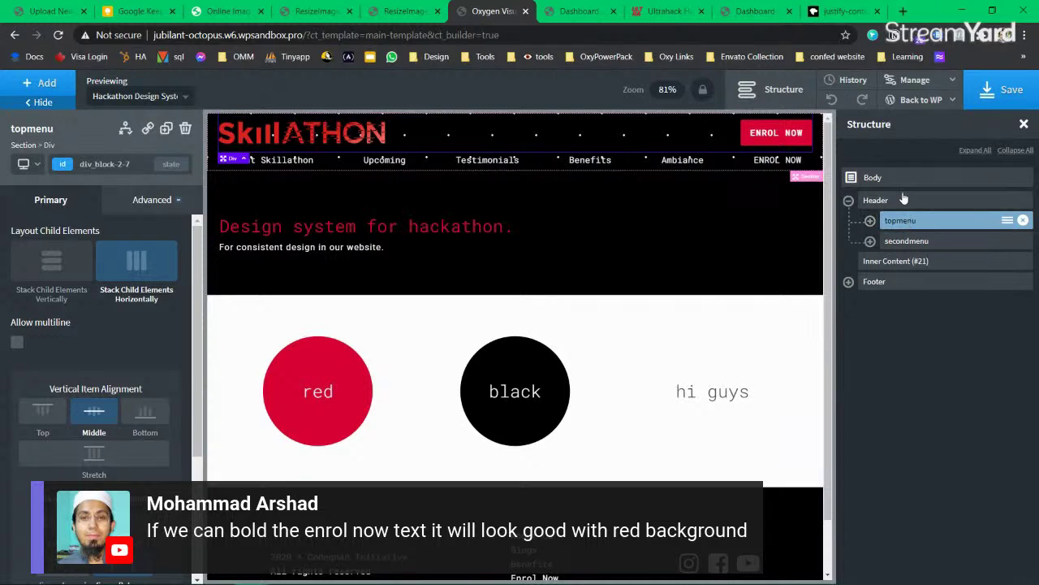
{"action": "left_click", "coordinate": [901, 243]}
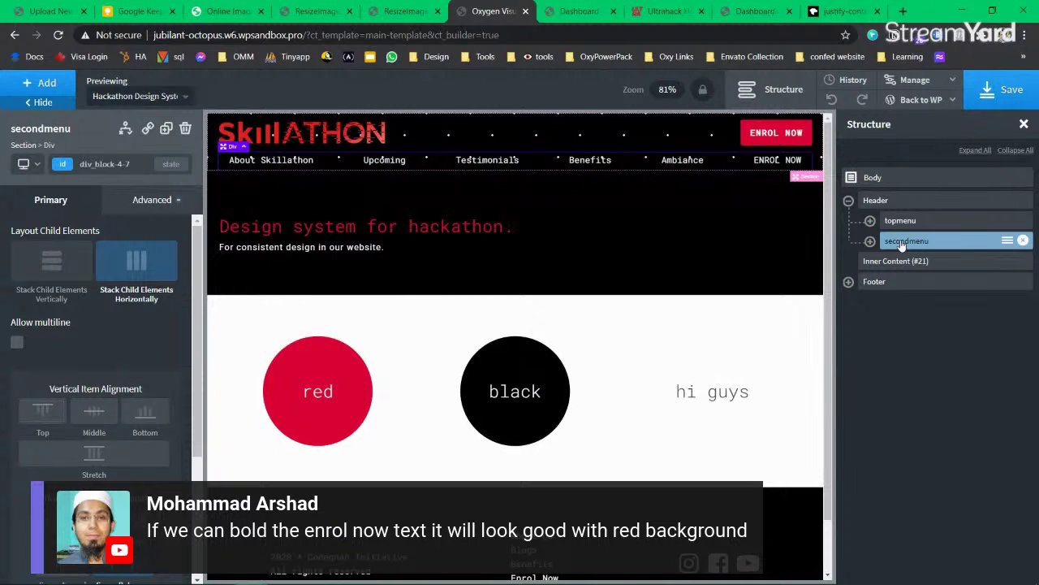
{"action": "scroll", "coordinate": [118, 429], "scroll_direction": "down", "scroll_amount": 2}
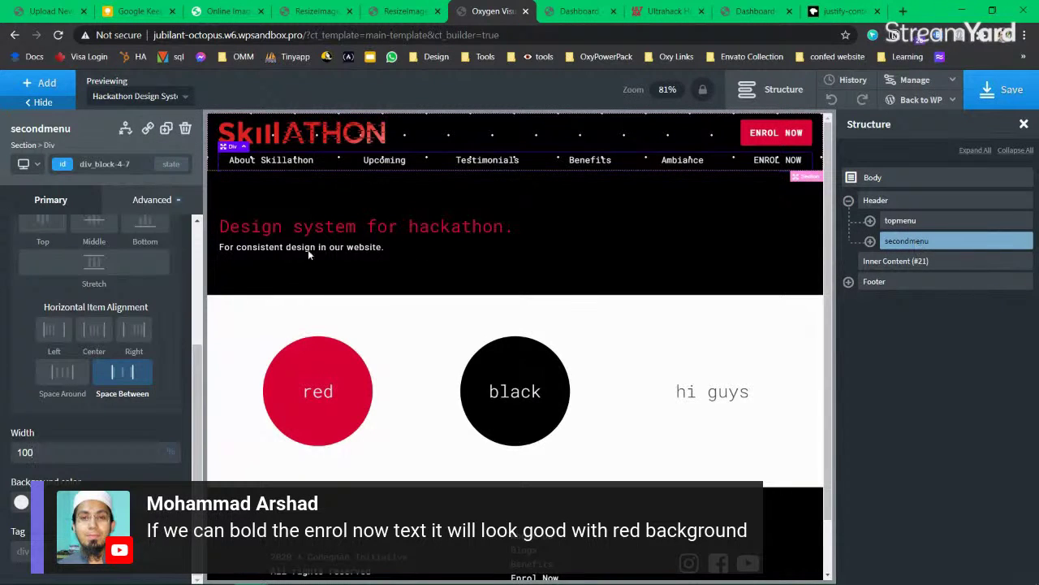
{"action": "scroll", "coordinate": [75, 349], "scroll_direction": "up", "scroll_amount": 3}
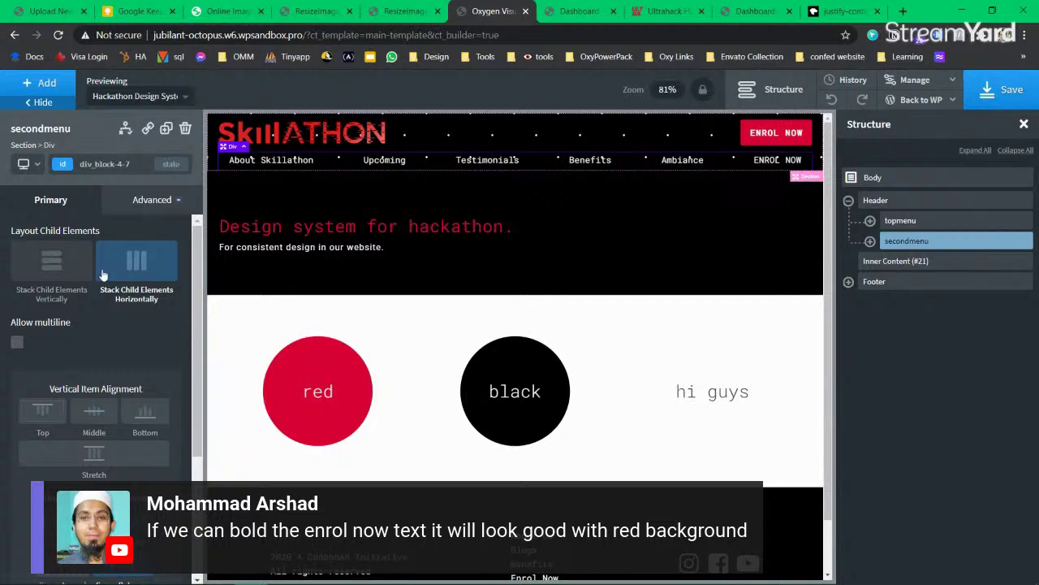
{"action": "left_click", "coordinate": [149, 202]}
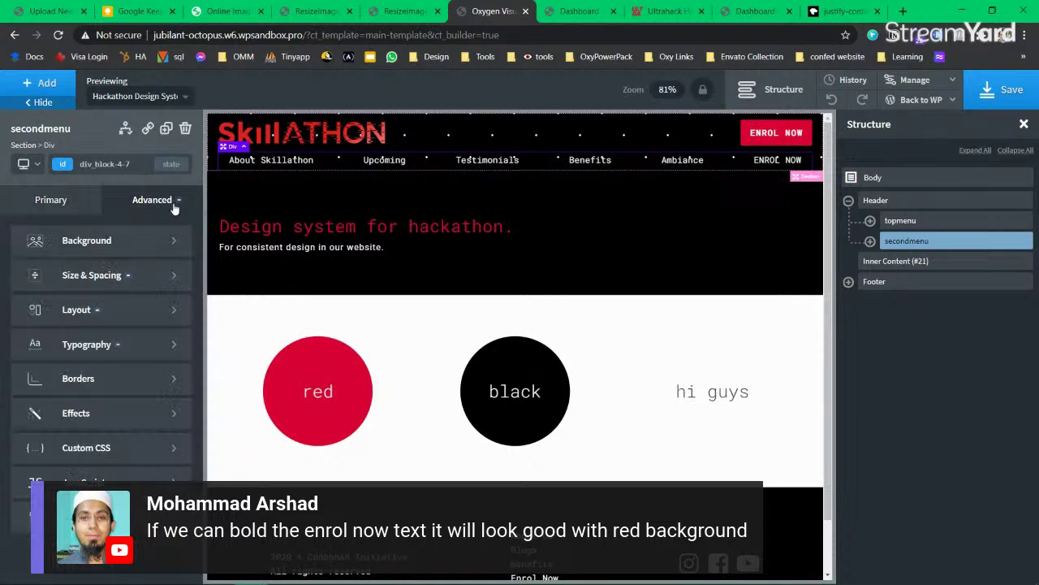
{"action": "left_click", "coordinate": [114, 317]}
{"action": "scroll", "coordinate": [114, 318], "scroll_direction": "down", "scroll_amount": 5}
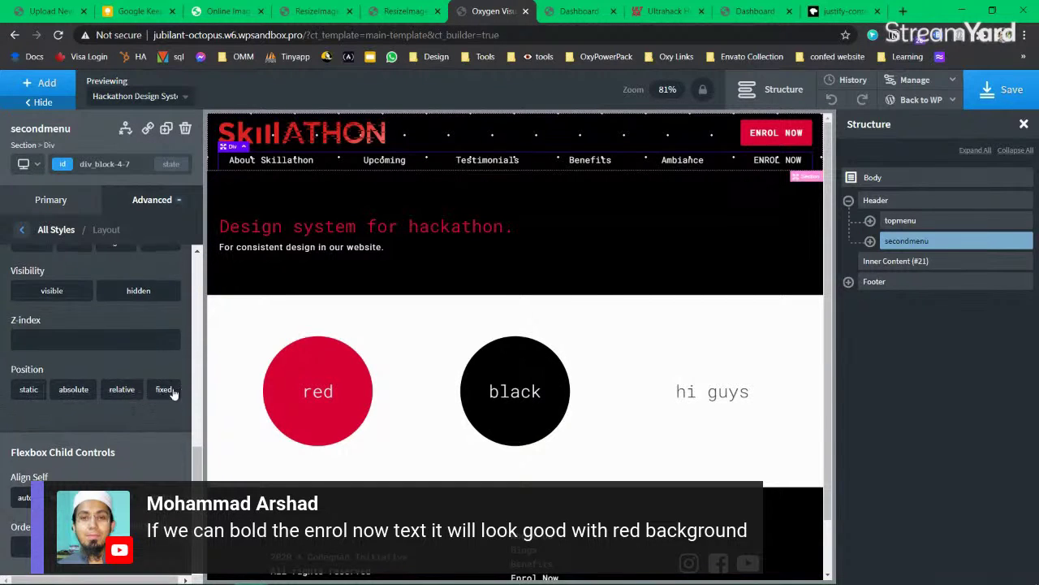
{"action": "scroll", "coordinate": [172, 394], "scroll_direction": "up", "scroll_amount": 5}
Step: Add the custom CSS "position: sticky; top: 0px;" to the secondmenu div and save the template
{"action": "left_click", "coordinate": [143, 200]}
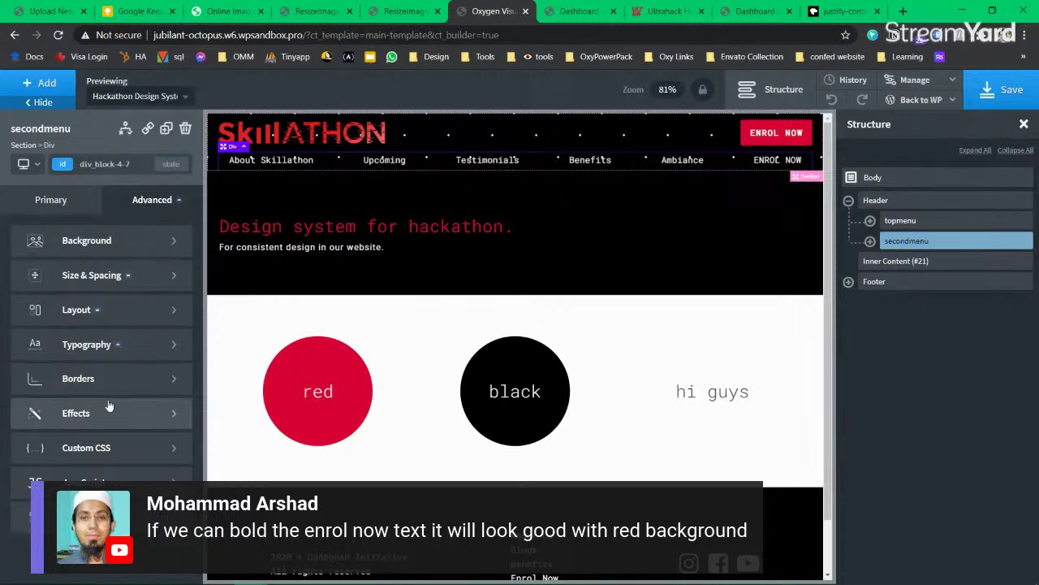
{"action": "left_click", "coordinate": [122, 447]}
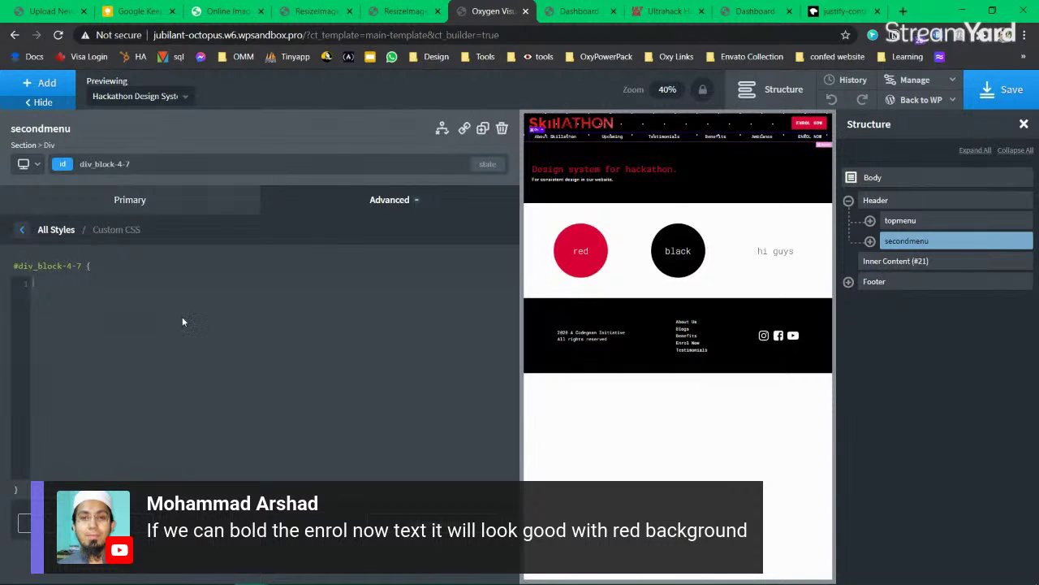
{"action": "type", "text": "posi"}
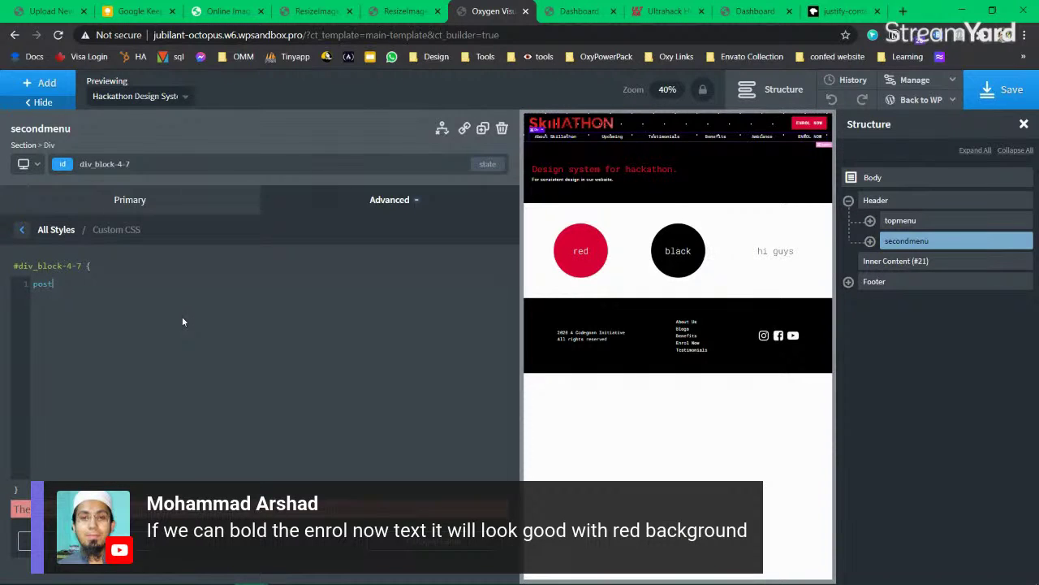
{"action": "type", "text": "tion: stick"}
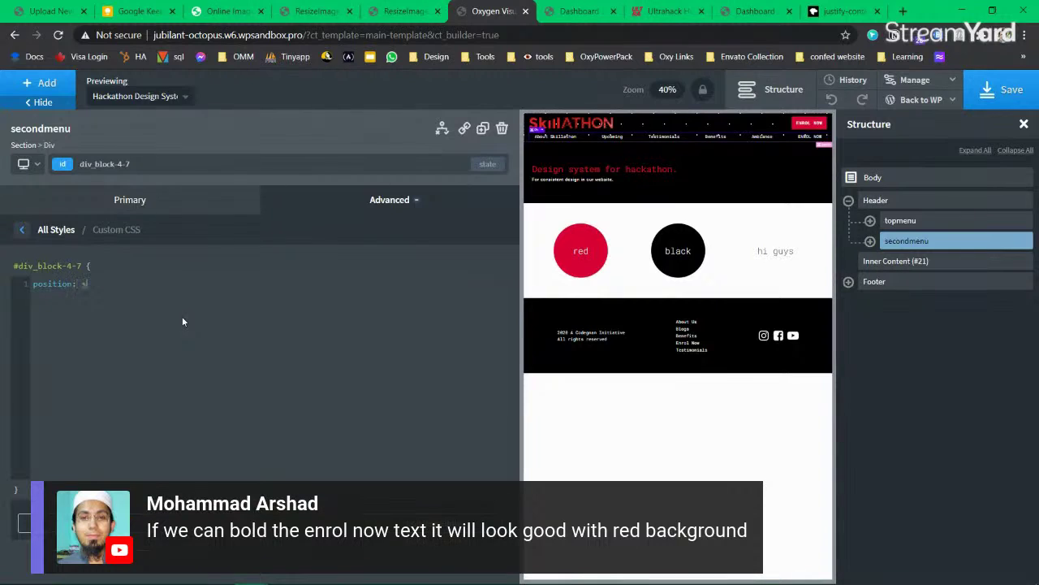
{"action": "type", "text": "y; "}
{"action": "type", "text": "top: 0"}
{"action": "type", "text": "px;"}
{"action": "left_click", "coordinate": [143, 208]}
{"action": "left_click", "coordinate": [1018, 98]}
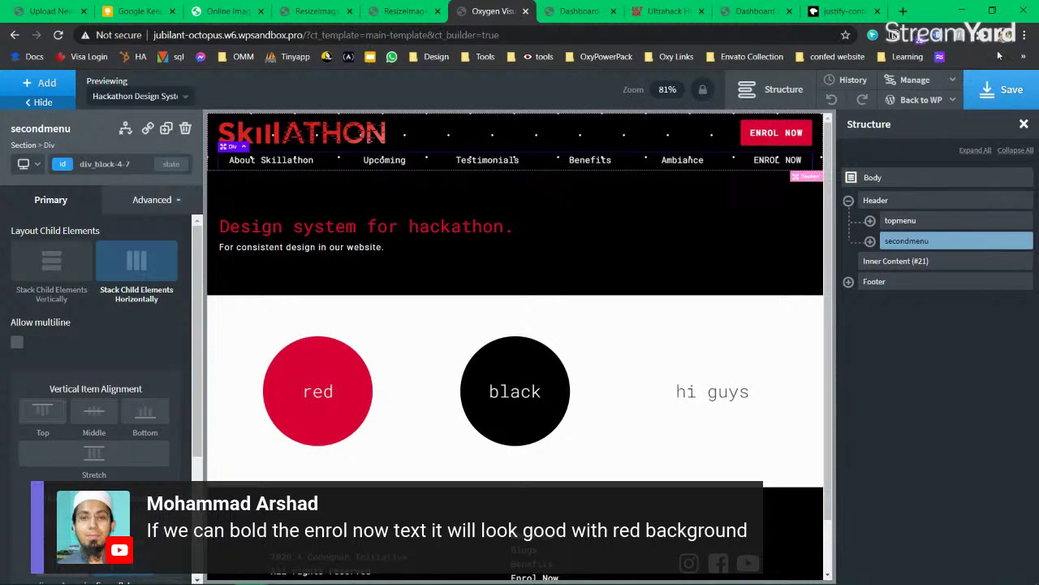
Step: Open the site's frontend from the template editor and scroll the page to test the sticky second menu
{"action": "left_click", "coordinate": [573, 11]}
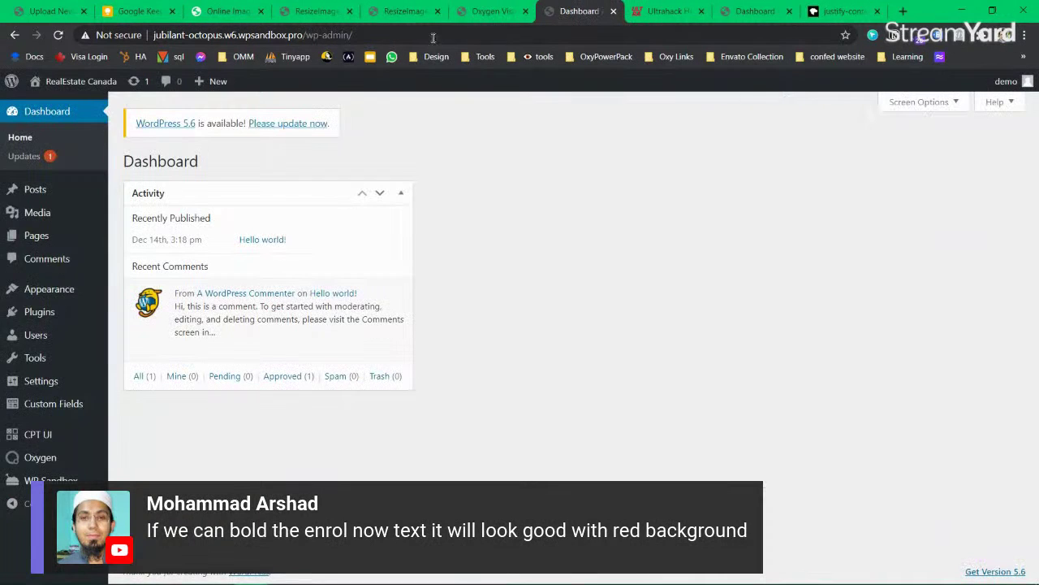
{"action": "left_click", "coordinate": [487, 11]}
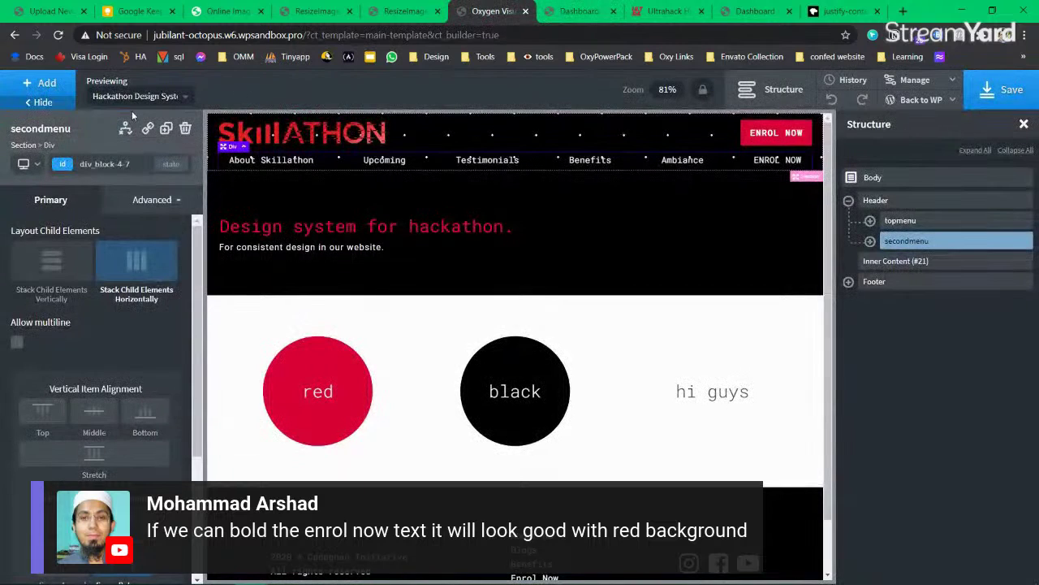
{"action": "left_click", "coordinate": [921, 99]}
{"action": "left_click", "coordinate": [924, 143]}
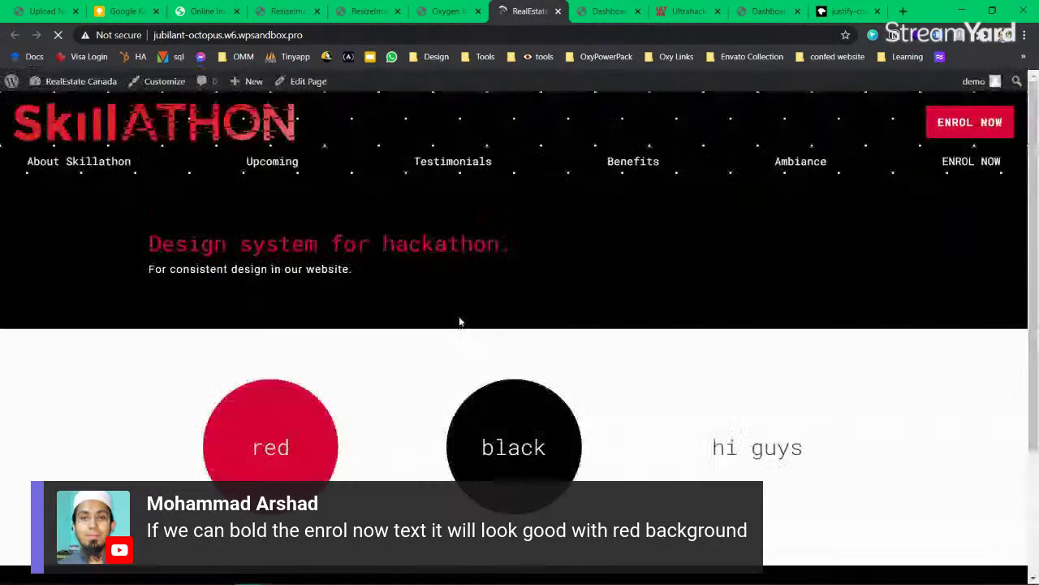
{"action": "scroll", "coordinate": [483, 320], "scroll_direction": "down", "scroll_amount": 1}
{"action": "scroll", "coordinate": [499, 321], "scroll_direction": "down", "scroll_amount": 1}
{"action": "scroll", "coordinate": [499, 321], "scroll_direction": "up", "scroll_amount": 2}
{"action": "scroll", "coordinate": [498, 322], "scroll_direction": "down", "scroll_amount": 2}
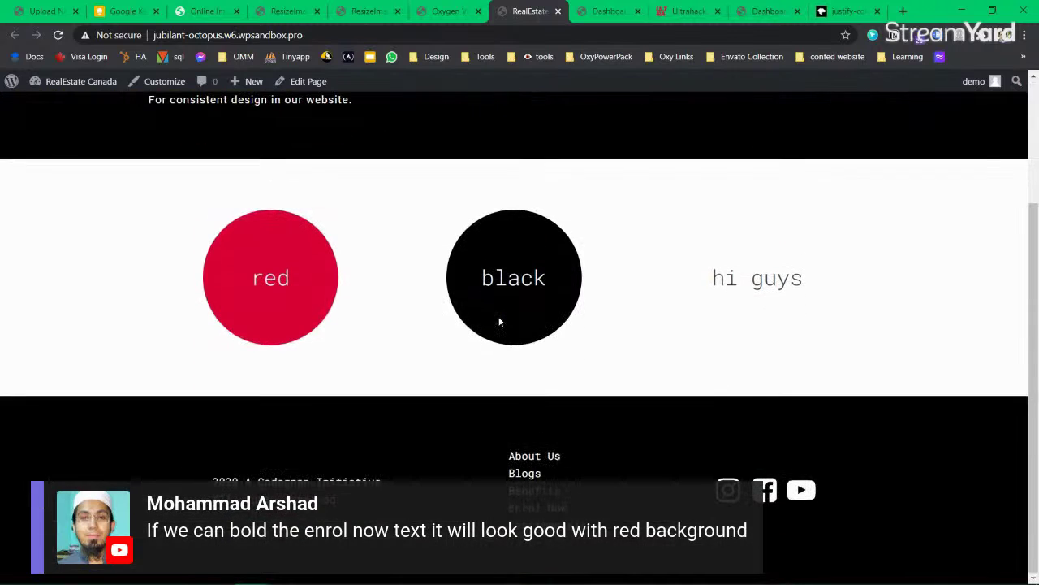
Step: Open the site's address in an incognito window and scroll the page to test the sticky menu there
{"action": "left_click", "coordinate": [320, 36]}
{"action": "key", "text": "ctrl+c"}
{"action": "key", "text": "ctrl+shift+n"}
{"action": "key", "text": "ctrl+v"}
{"action": "key", "text": "Return"}
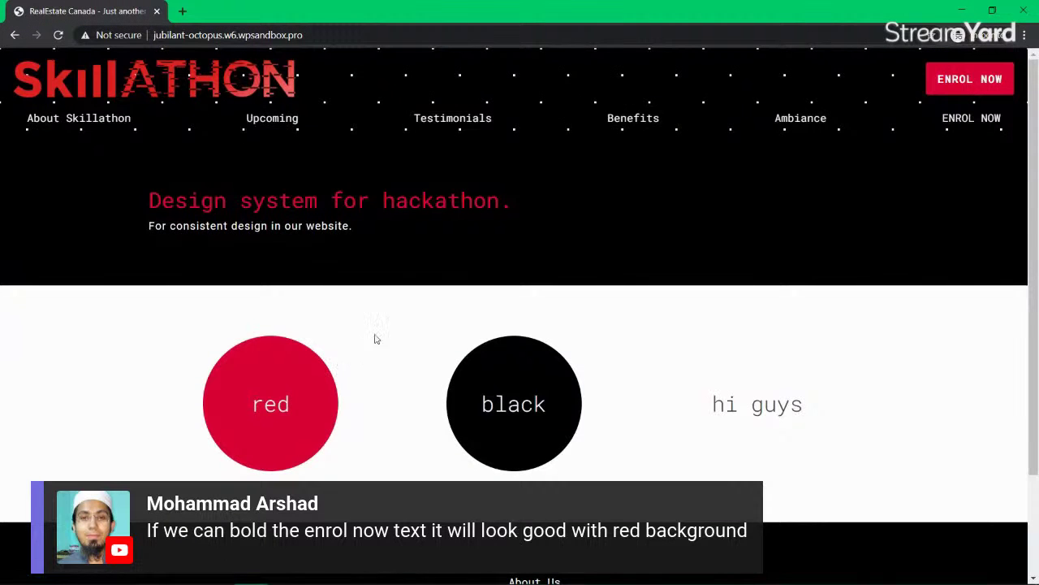
{"action": "scroll", "coordinate": [391, 272], "scroll_direction": "down", "scroll_amount": 2}
{"action": "scroll", "coordinate": [390, 273], "scroll_direction": "up", "scroll_amount": 2}
{"action": "scroll", "coordinate": [390, 274], "scroll_direction": "down", "scroll_amount": 2}
{"action": "scroll", "coordinate": [390, 274], "scroll_direction": "up", "scroll_amount": 2}
Step: Return to the template editor, review the secondmenu div's custom CSS and save the template again
{"action": "key", "text": "alt+Tab"}
{"action": "left_click", "coordinate": [439, 12]}
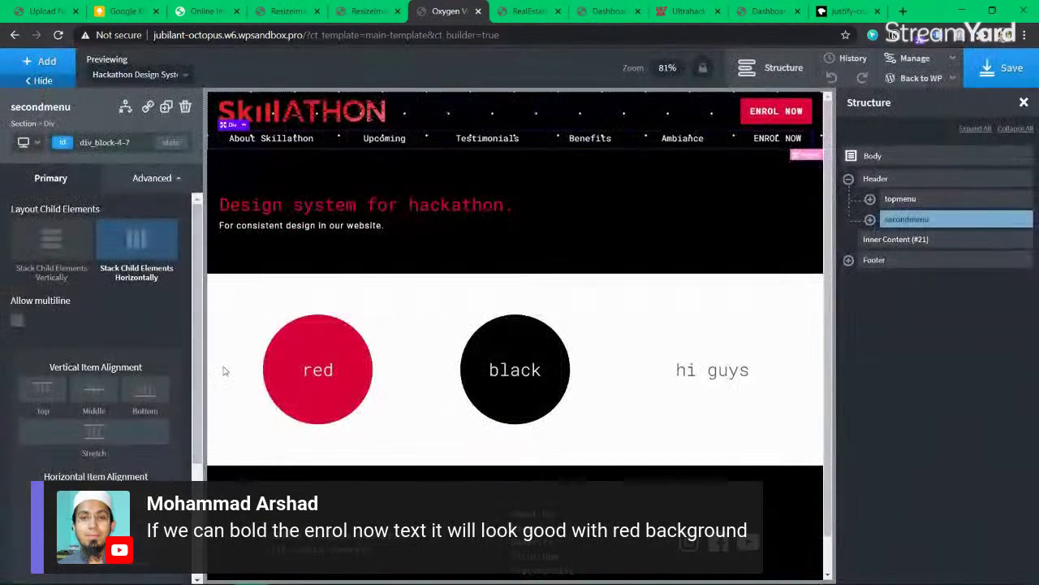
{"action": "left_click", "coordinate": [148, 180]}
{"action": "left_click", "coordinate": [101, 427]}
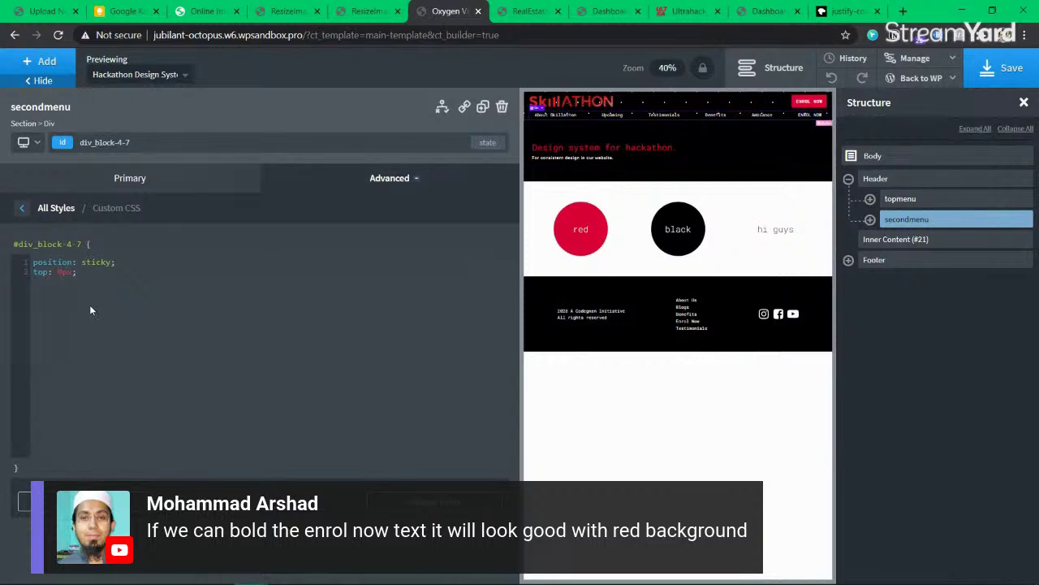
{"action": "left_click", "coordinate": [1005, 68]}
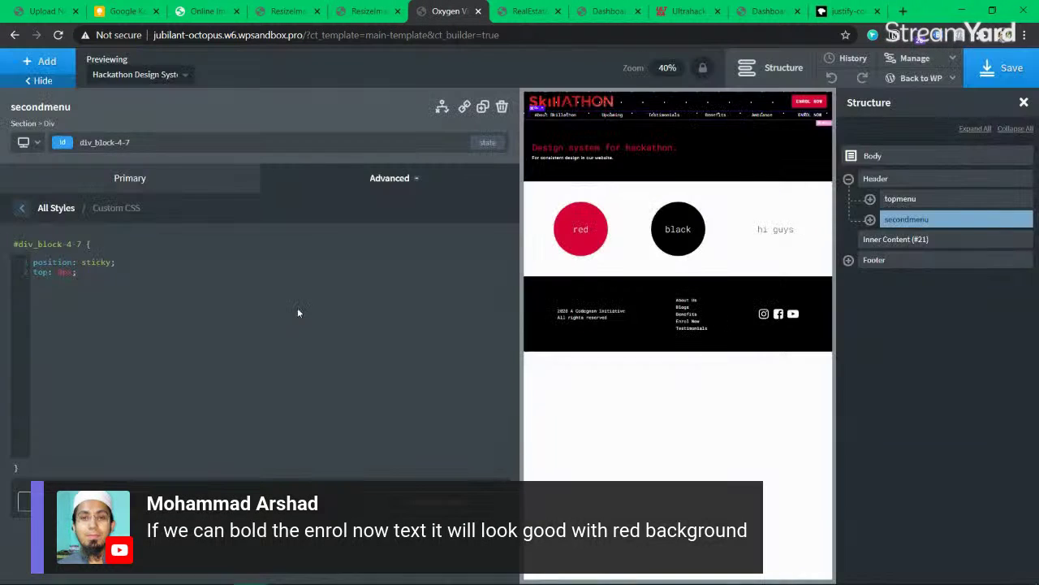
Step: Reload the site in the incognito window and scroll to recheck whether the second menu sticks
{"action": "key", "text": "alt+Tab"}
{"action": "left_click", "coordinate": [57, 34]}
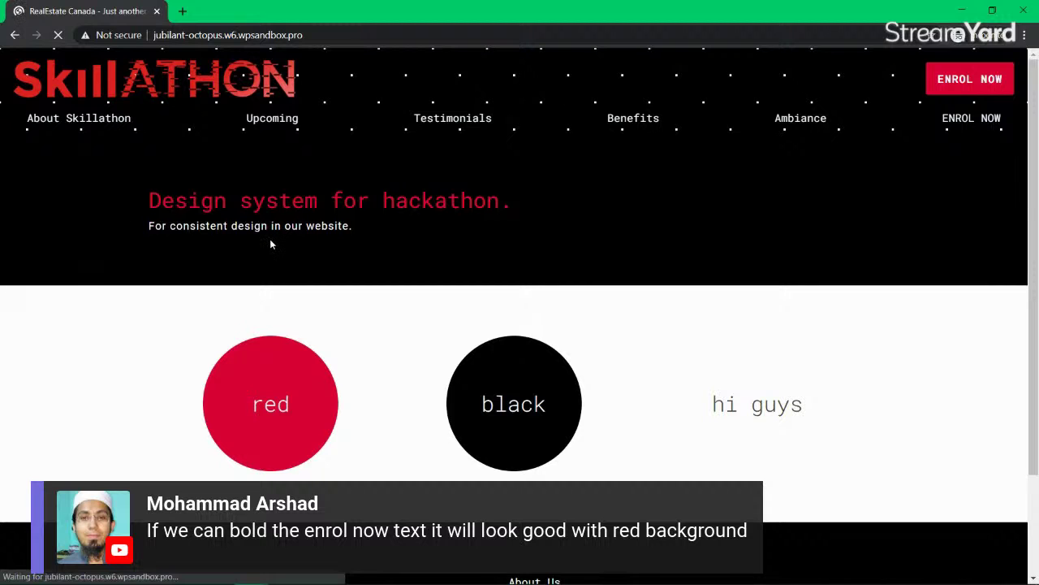
{"action": "scroll", "coordinate": [271, 244], "scroll_direction": "down", "scroll_amount": 2}
{"action": "scroll", "coordinate": [271, 243], "scroll_direction": "up", "scroll_amount": 2}
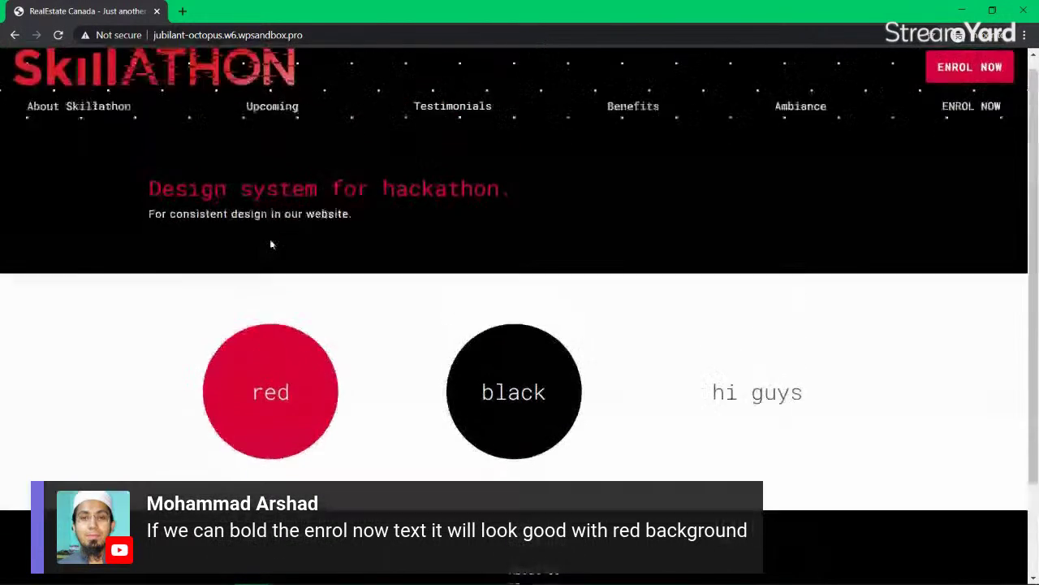
Step: Set the secondmenu div's z-index to 999 in its layout settings and save the template
{"action": "key", "text": "alt+Tab"}
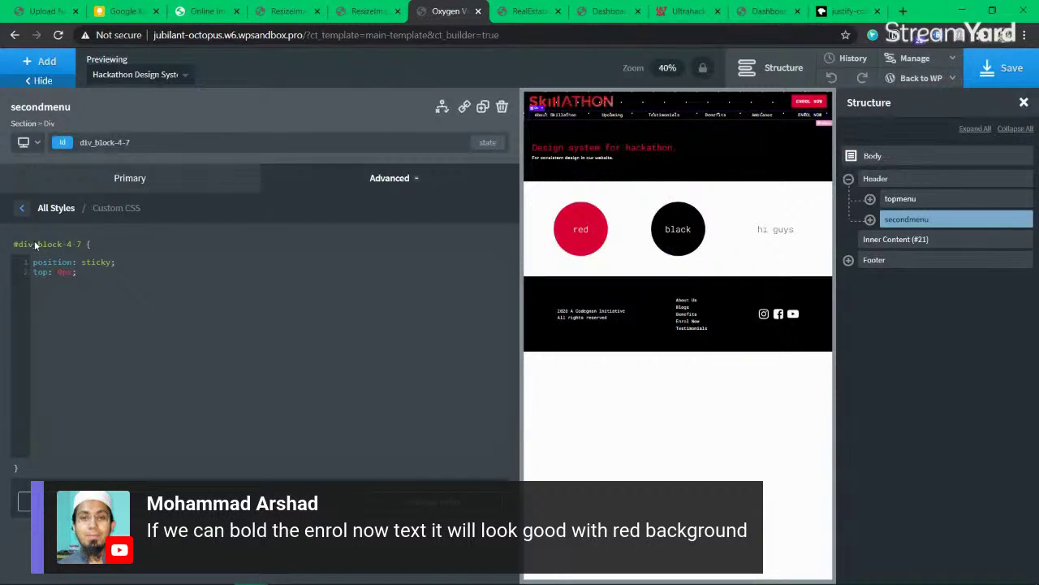
{"action": "left_click", "coordinate": [128, 188]}
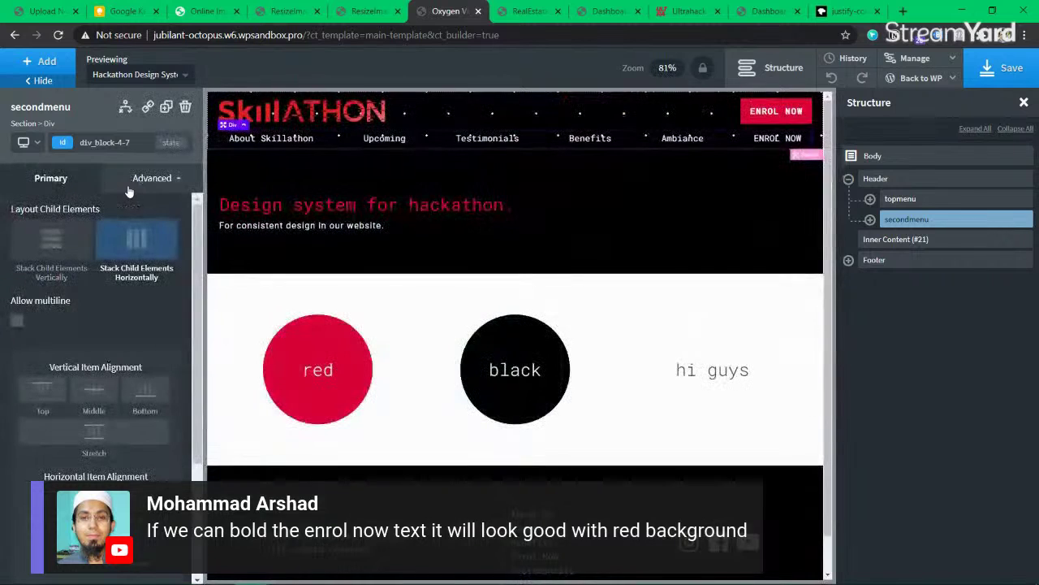
{"action": "left_click", "coordinate": [871, 219]}
{"action": "left_click", "coordinate": [871, 219]}
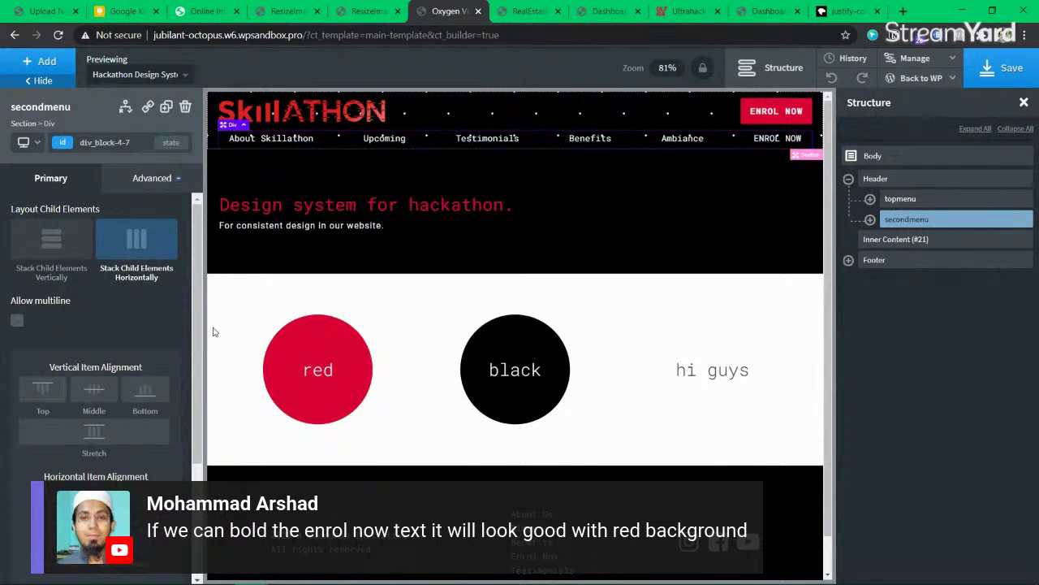
{"action": "scroll", "coordinate": [89, 373], "scroll_direction": "down", "scroll_amount": 2}
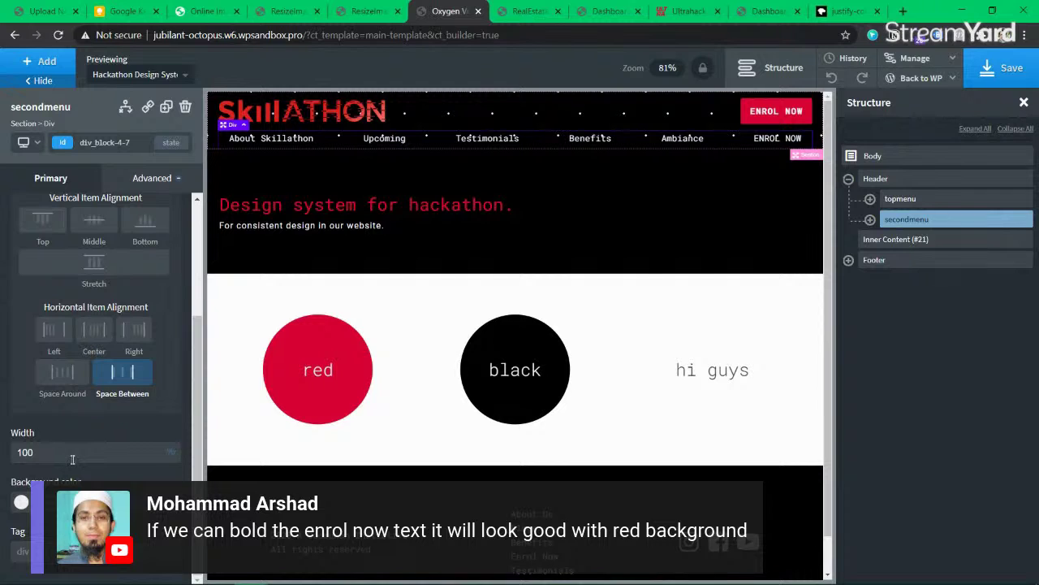
{"action": "scroll", "coordinate": [122, 243], "scroll_direction": "up", "scroll_amount": 2}
{"action": "left_click", "coordinate": [146, 178]}
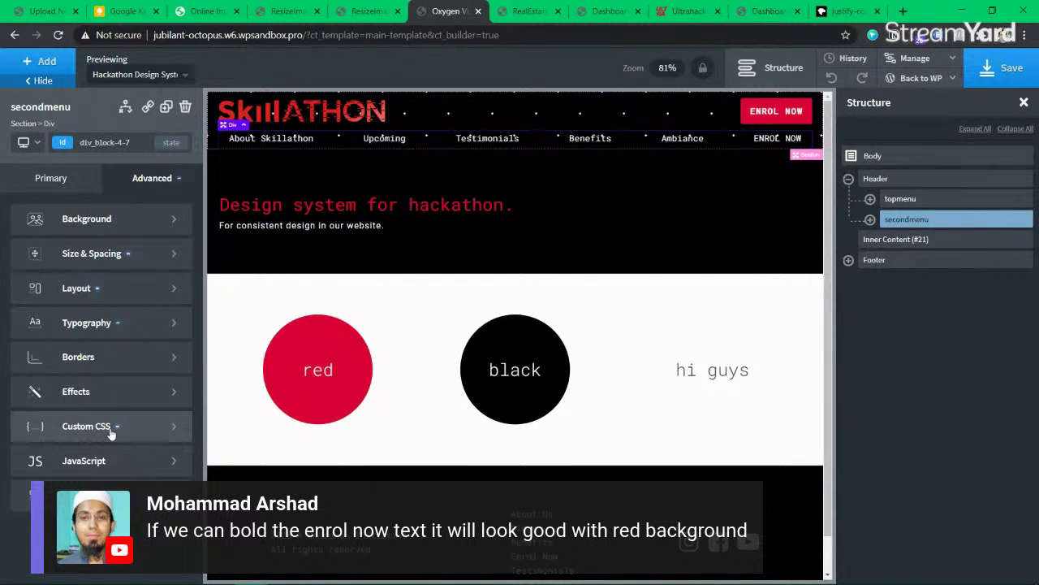
{"action": "left_click", "coordinate": [116, 289]}
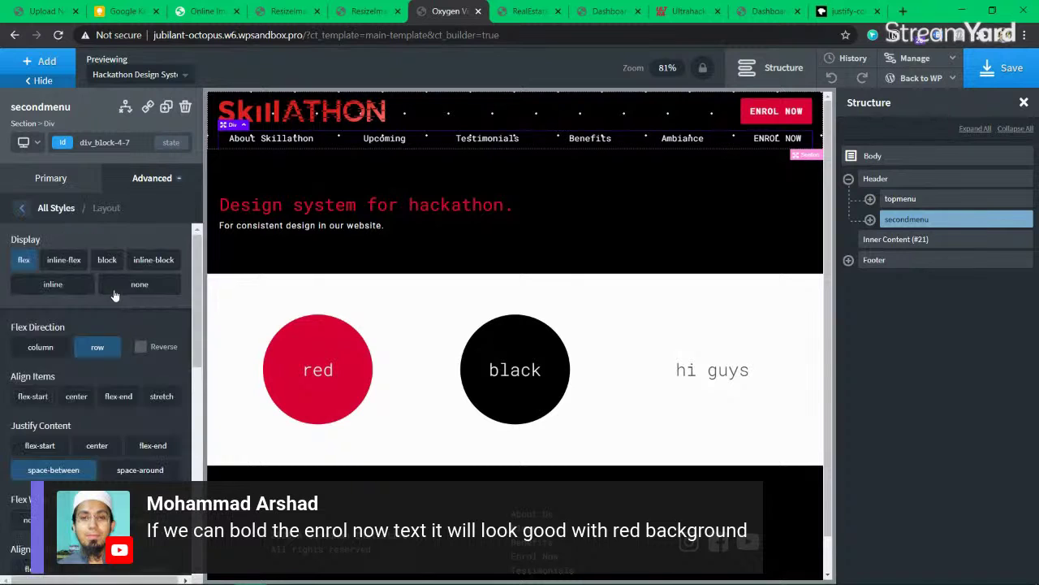
{"action": "scroll", "coordinate": [116, 297], "scroll_direction": "down", "scroll_amount": 6}
{"action": "left_click", "coordinate": [38, 338]}
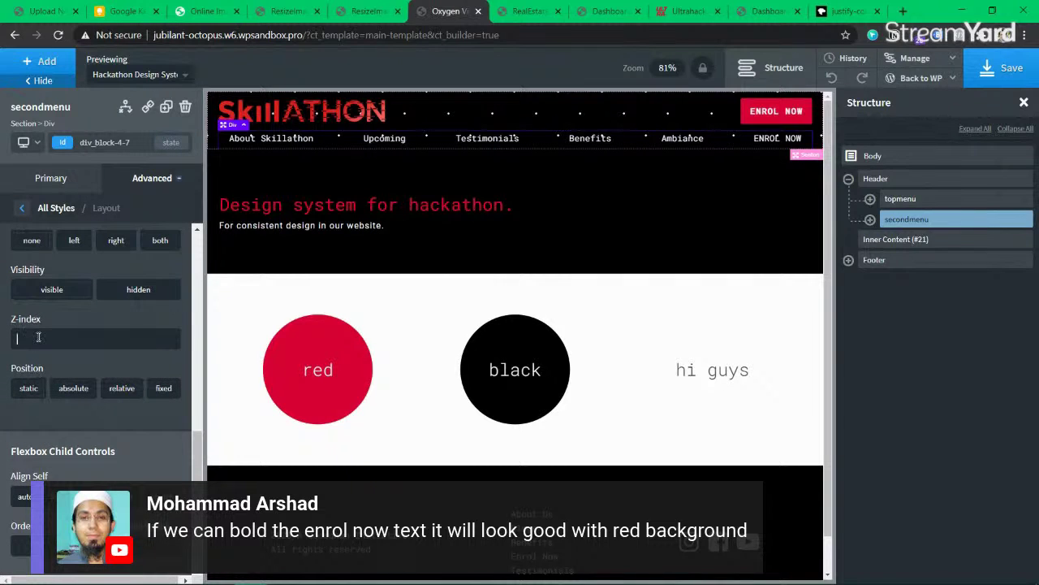
{"action": "type", "text": "999"}
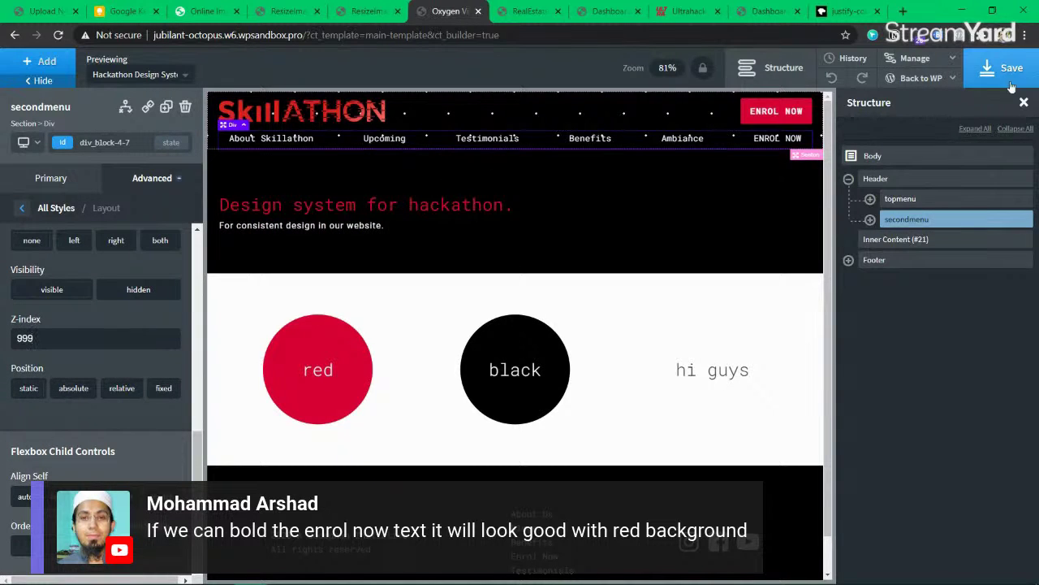
{"action": "left_click", "coordinate": [987, 67]}
Step: Reload the incognito page, scroll to test the menu with its new z-index, and minimize that window
{"action": "key", "text": "alt+Tab"}
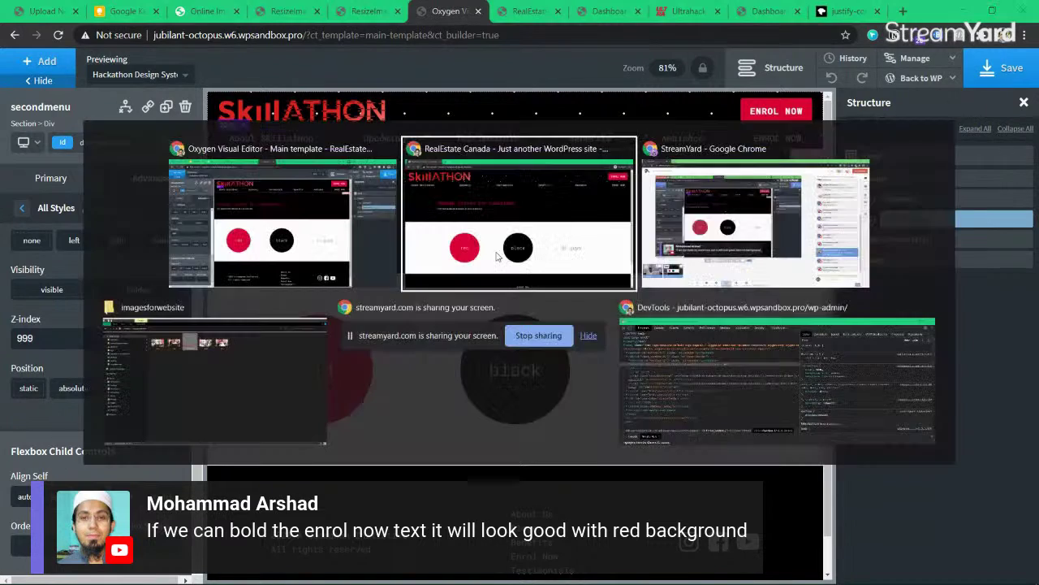
{"action": "left_click", "coordinate": [57, 35]}
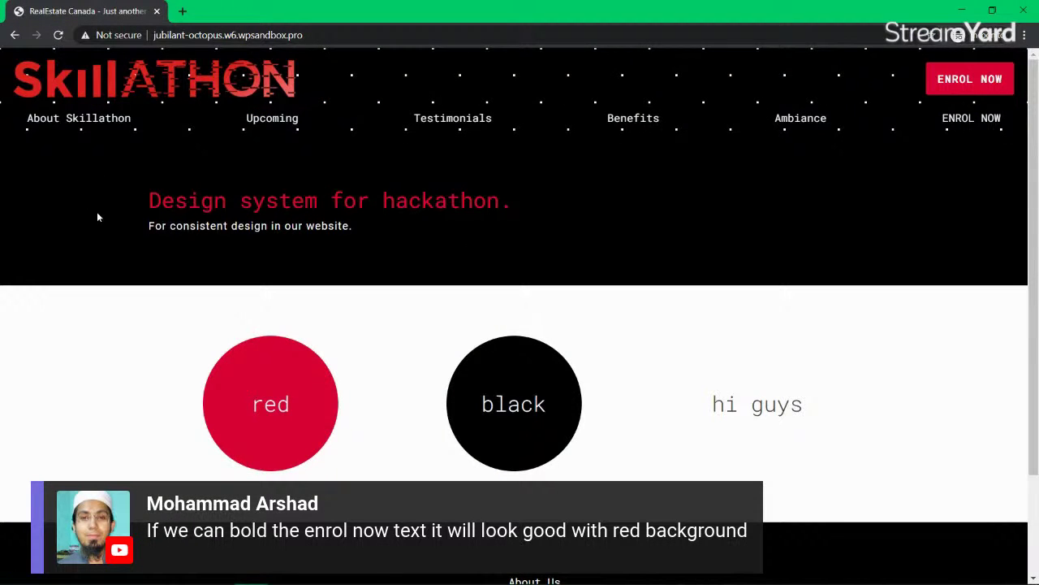
{"action": "scroll", "coordinate": [97, 213], "scroll_direction": "down", "scroll_amount": 2}
{"action": "scroll", "coordinate": [98, 216], "scroll_direction": "up", "scroll_amount": 2}
{"action": "right_click", "coordinate": [129, 121]}
{"action": "left_click", "coordinate": [759, 311]}
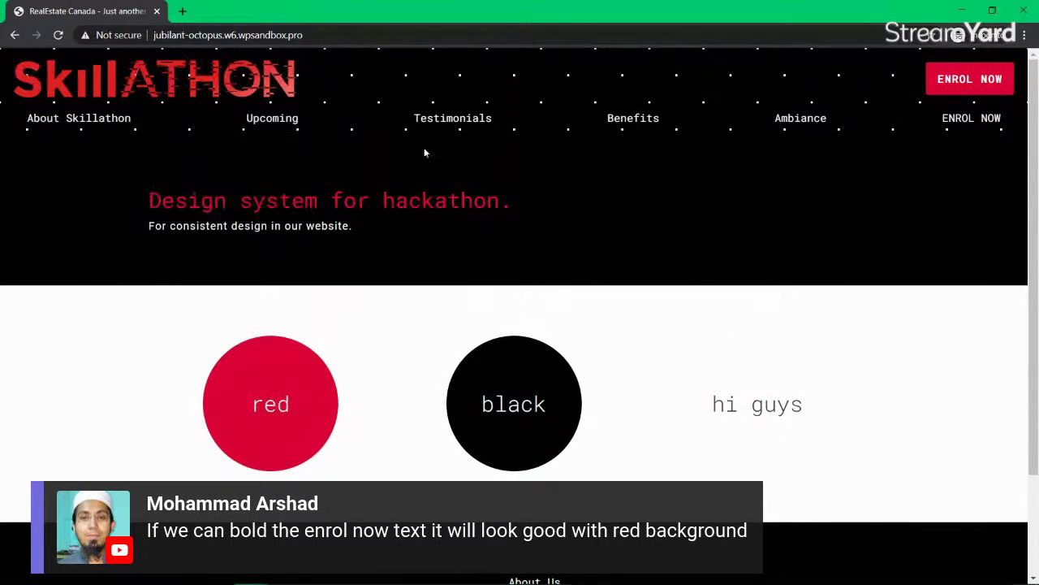
{"action": "left_click_drag", "start_coordinate": [112, 8], "coordinate": [422, 1]}
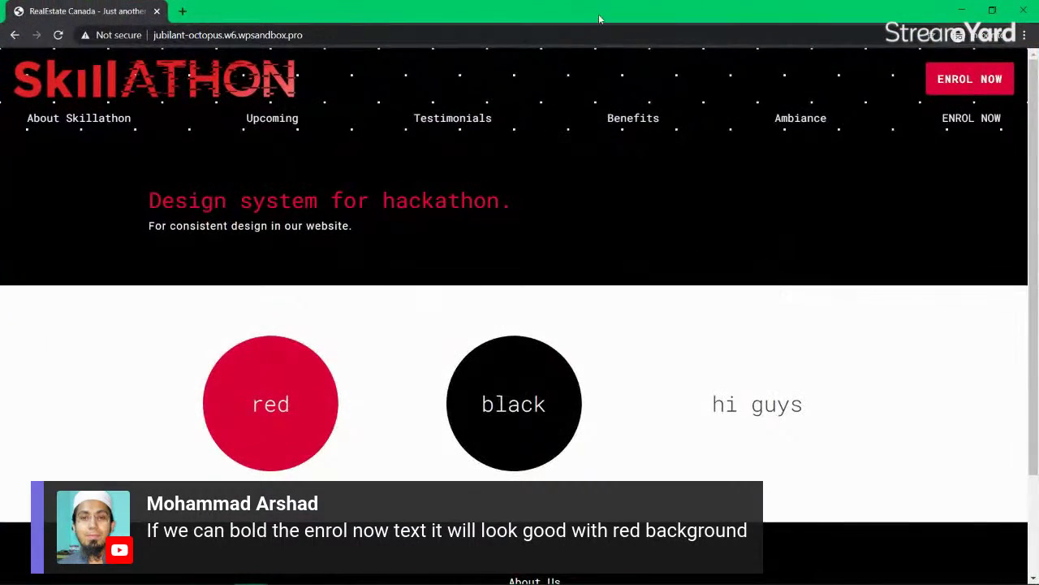
{"action": "key", "text": "super+Down"}
{"action": "key", "text": "super+Down"}
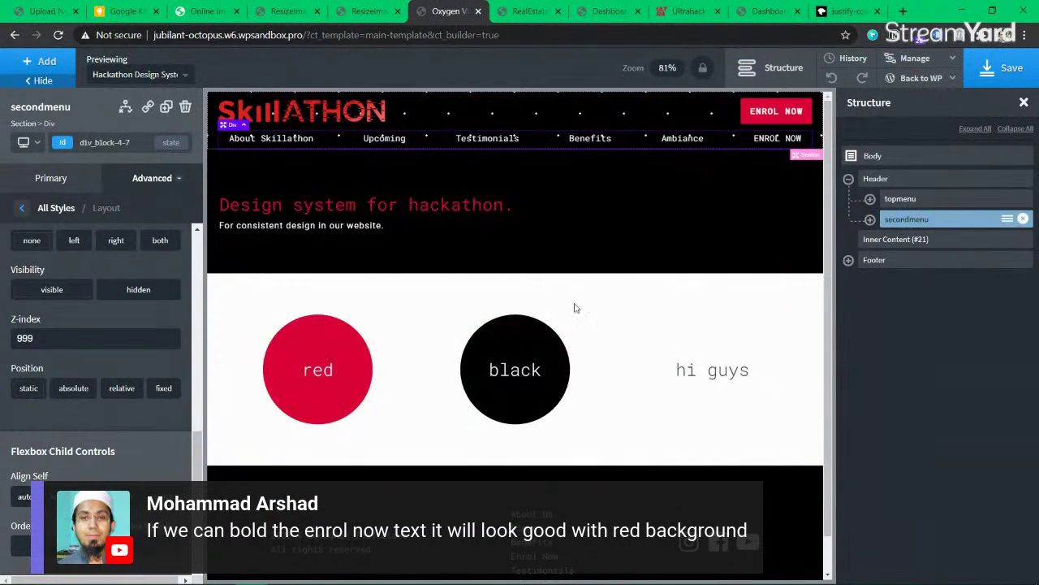
Step: Clear the z-index value from the secondmenu div's layout settings
{"action": "double_click", "coordinate": [58, 340]}
{"action": "key", "text": "BackSpace"}
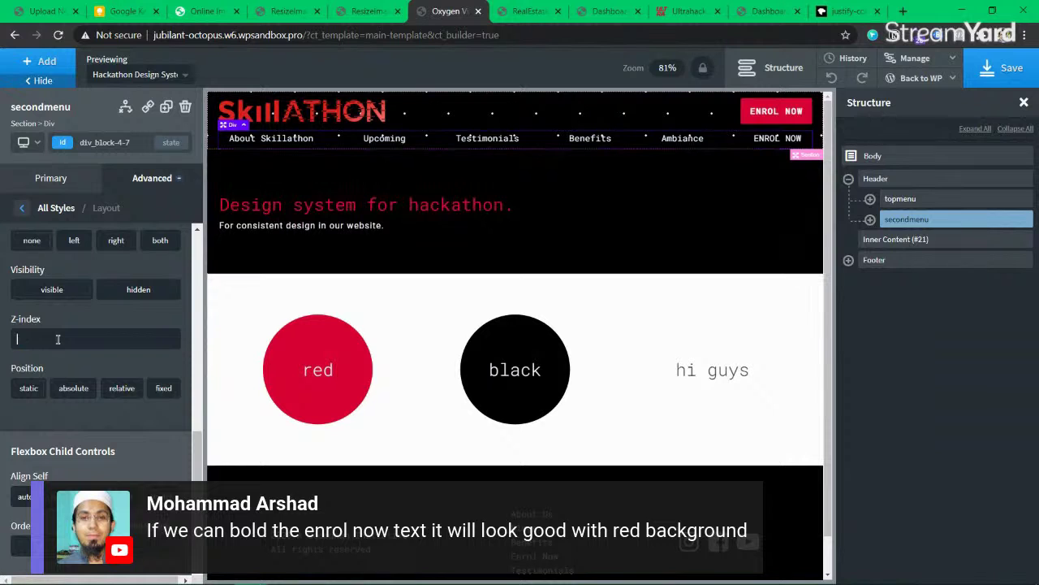
Step: Delete all the custom CSS from the secondmenu div
{"action": "left_click", "coordinate": [56, 208]}
{"action": "left_click", "coordinate": [97, 430]}
{"action": "key", "text": "ctrl+a"}
{"action": "key", "text": "BackSpace"}
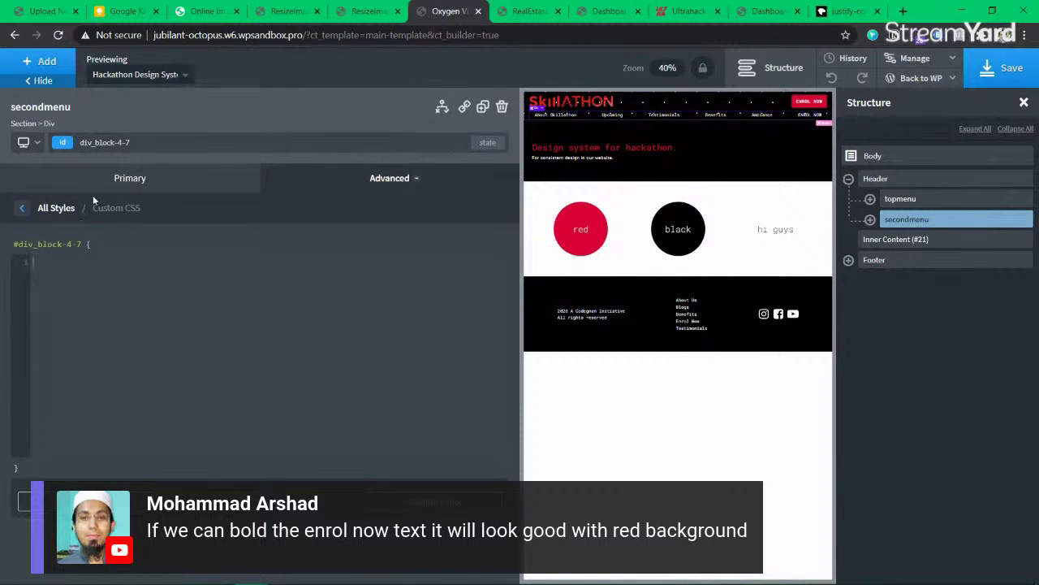
Step: Examine the primary settings of the Header section and the secondmenu div, including its item alignment and background color
{"action": "left_click", "coordinate": [122, 185]}
{"action": "left_click", "coordinate": [902, 179]}
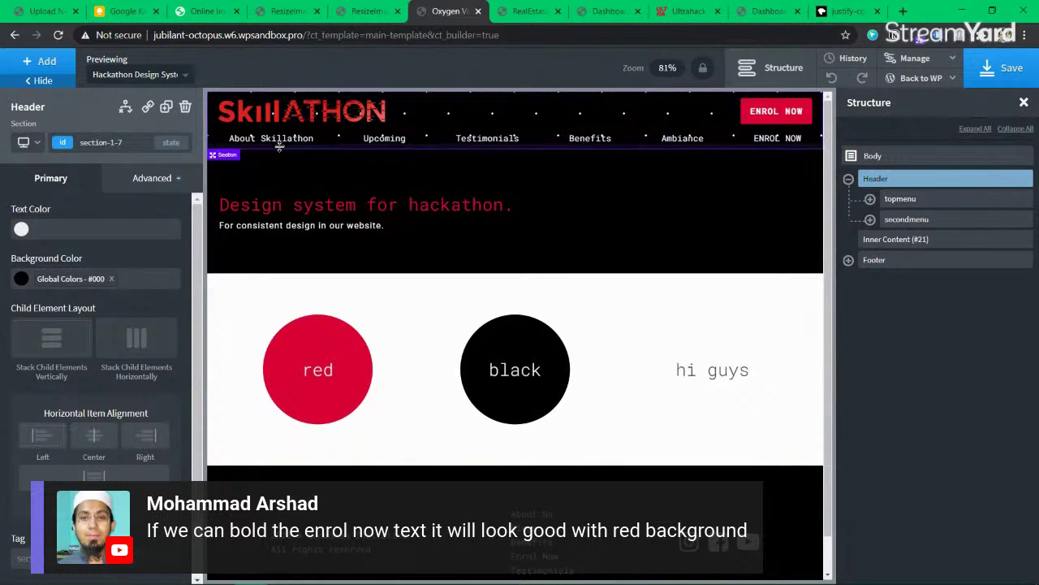
{"action": "left_click", "coordinate": [222, 138]}
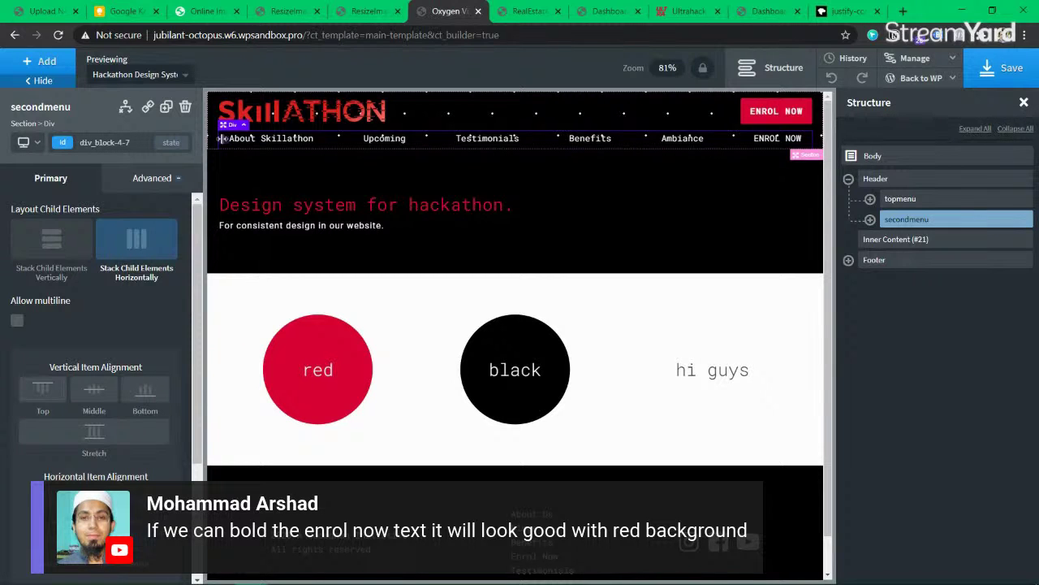
{"action": "scroll", "coordinate": [93, 244], "scroll_direction": "down", "scroll_amount": 2}
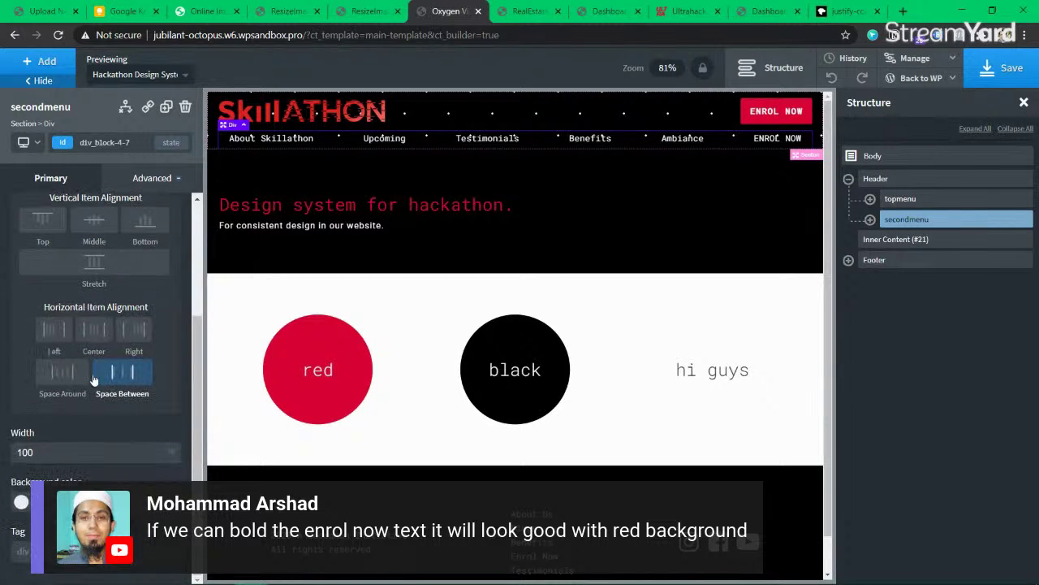
{"action": "scroll", "coordinate": [92, 324], "scroll_direction": "down", "scroll_amount": 2}
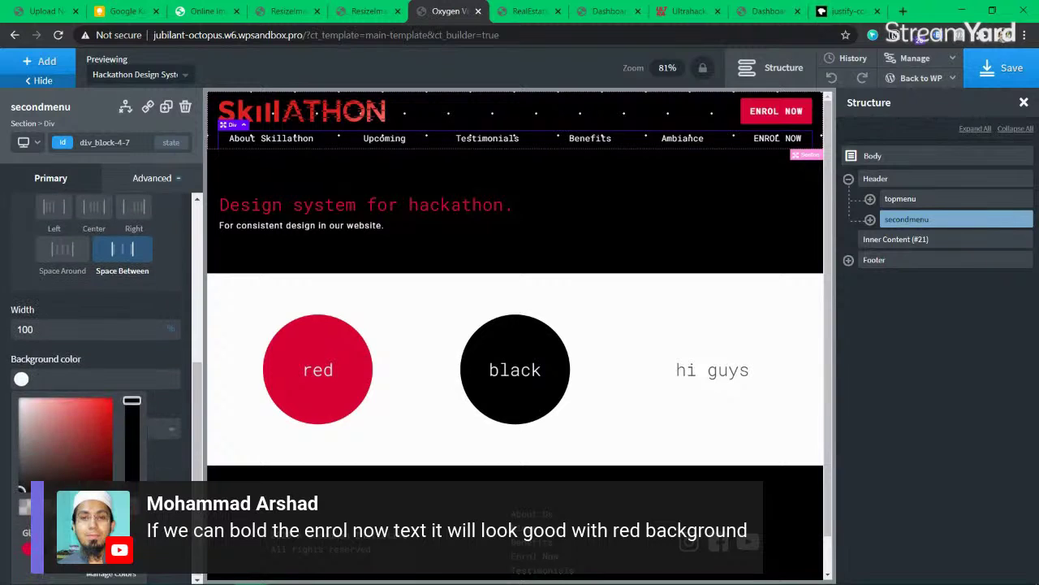
{"action": "left_click", "coordinate": [23, 492]}
{"action": "left_click", "coordinate": [111, 381]}
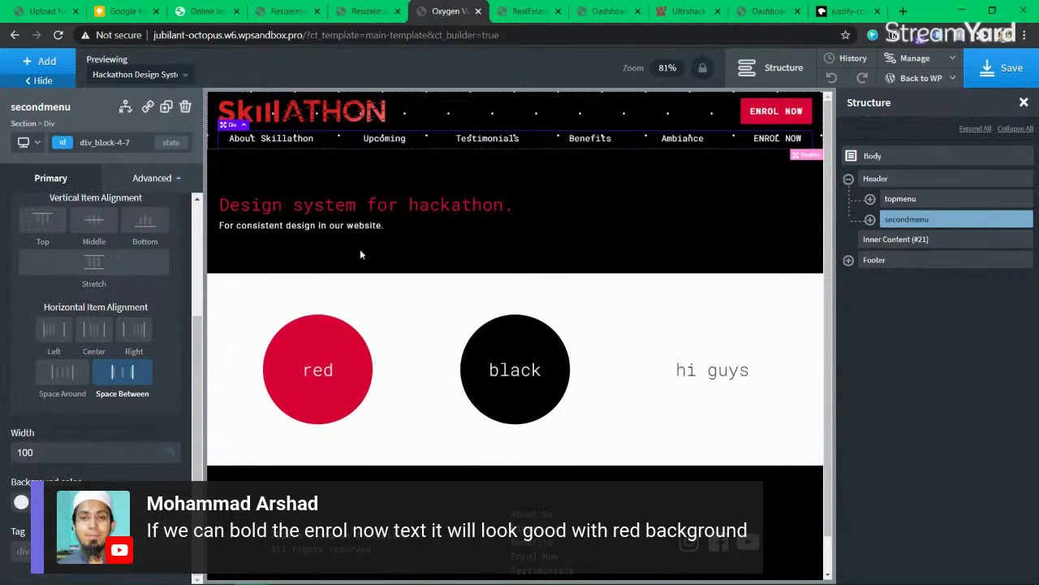
Step: Save the template and switch to the live site page to look over its color circles
{"action": "left_click", "coordinate": [1011, 69]}
{"action": "left_click", "coordinate": [526, 11]}
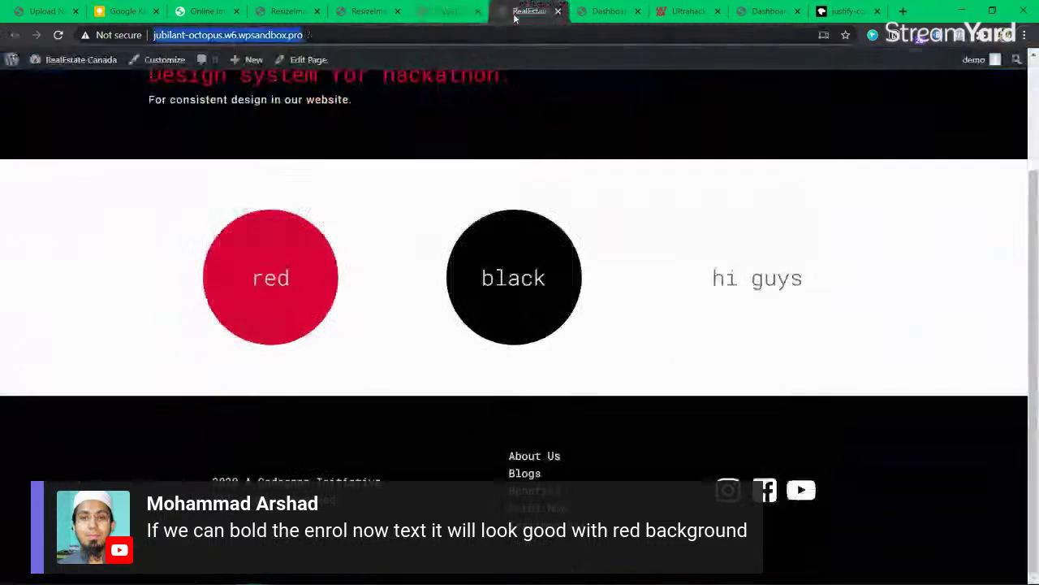
{"action": "double_click", "coordinate": [501, 266]}
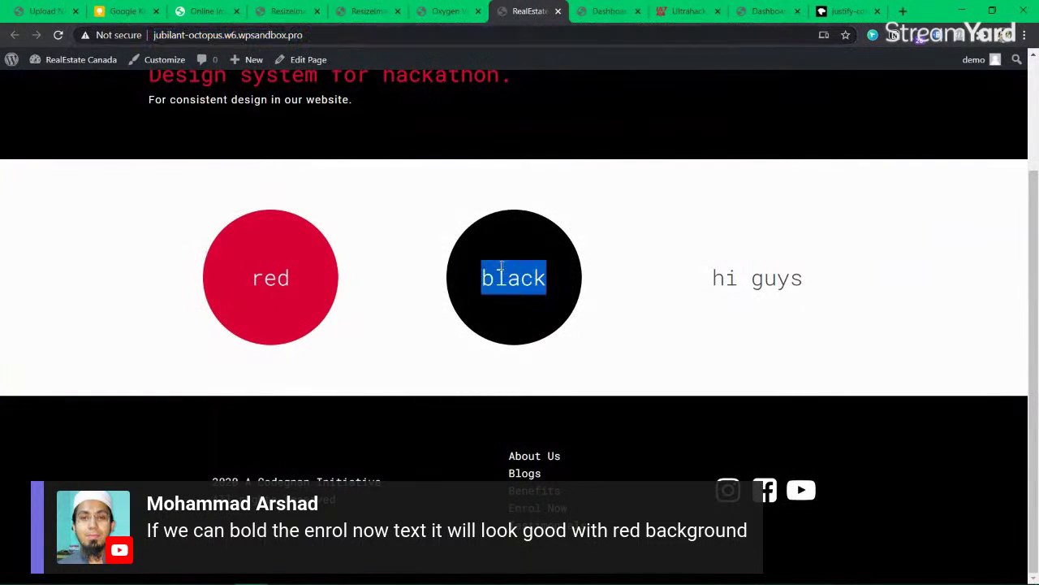
{"action": "double_click", "coordinate": [253, 280]}
{"action": "left_click", "coordinate": [278, 278]}
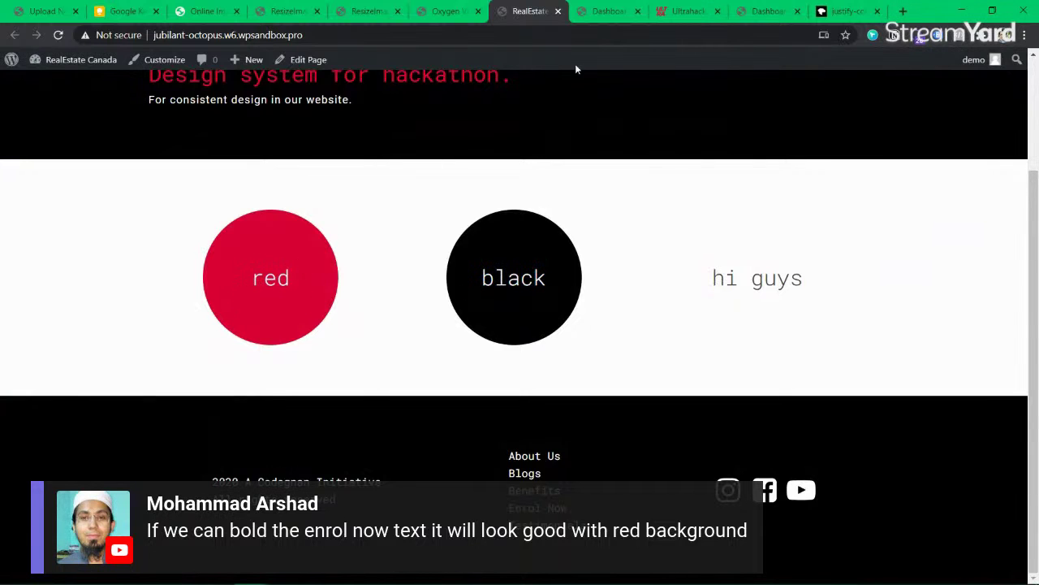
Step: Switch to the Google Keep drawing and sketch a large frame around the existing sketches with a zigzag line inside it
{"action": "left_click", "coordinate": [113, 13]}
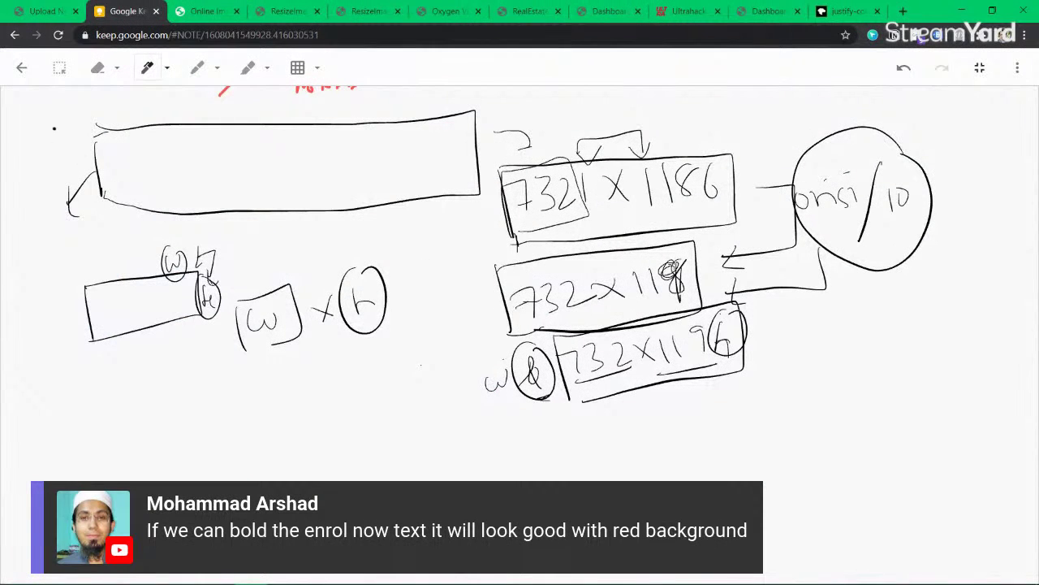
{"action": "mouse_move", "coordinate": [40, 115]}
{"action": "left_mouse_down"}
{"action": "mouse_move", "coordinate": [1036, 114]}
{"action": "mouse_move", "coordinate": [812, 478]}
{"action": "mouse_move", "coordinate": [264, 455]}
{"action": "mouse_move", "coordinate": [118, 432]}
{"action": "mouse_move", "coordinate": [112, 337]}
{"action": "mouse_move", "coordinate": [58, 114]}
{"action": "mouse_move", "coordinate": [248, 215]}
{"action": "mouse_move", "coordinate": [317, 149]}
{"action": "mouse_move", "coordinate": [365, 265]}
{"action": "left_mouse_up"}
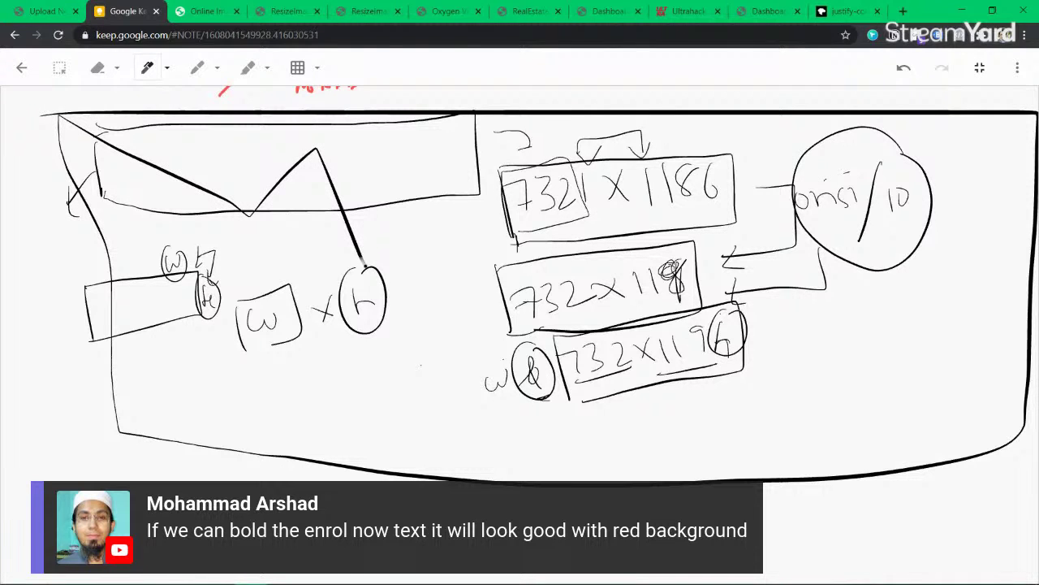